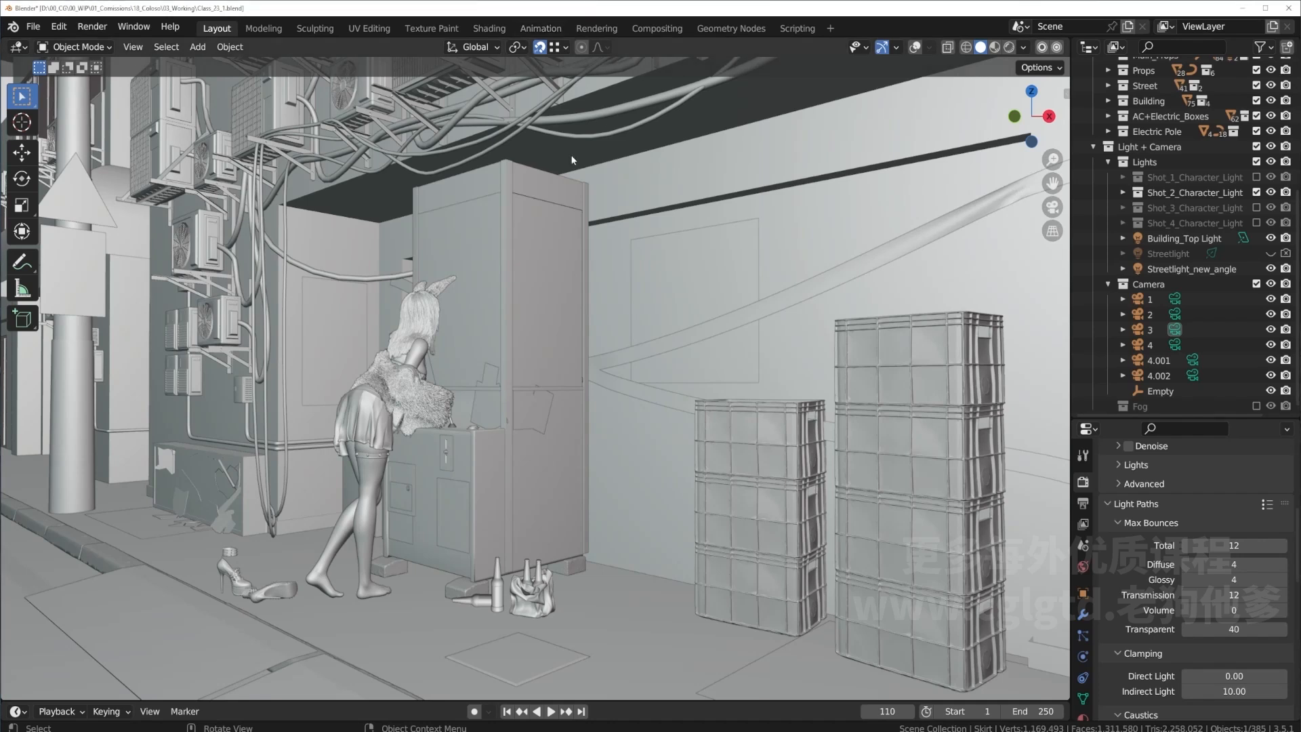
pyautogui.moveTo(490, 447); pyautogui.dragTo(523, 451, button='middle')
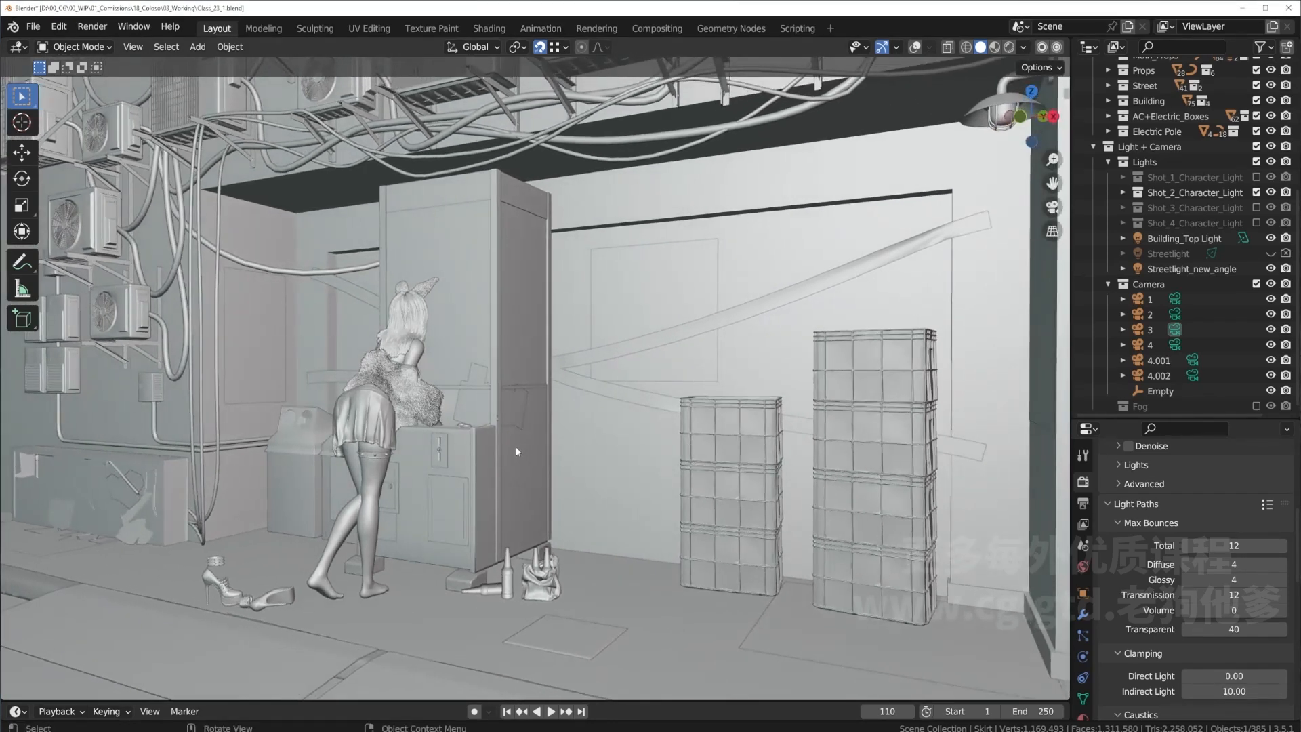
pyautogui.scroll(-1, 516, 447)
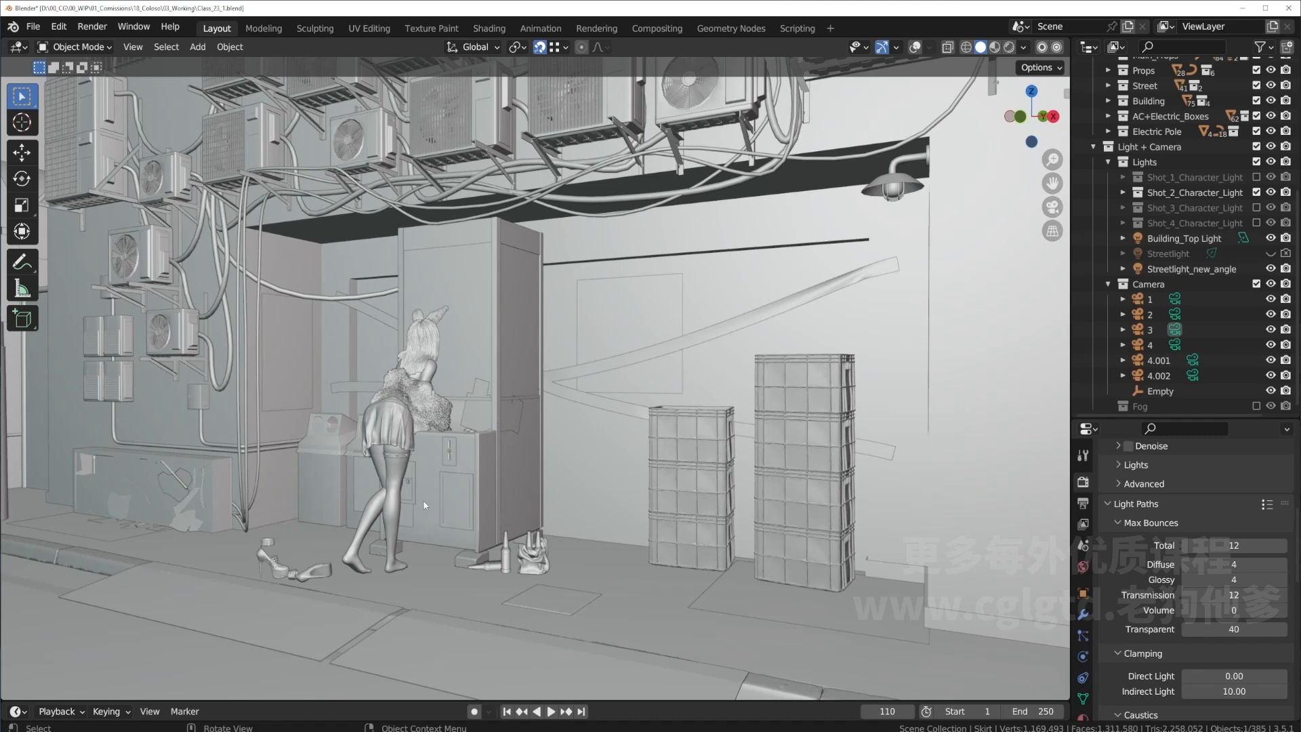
pyautogui.scroll(4, 407, 505)
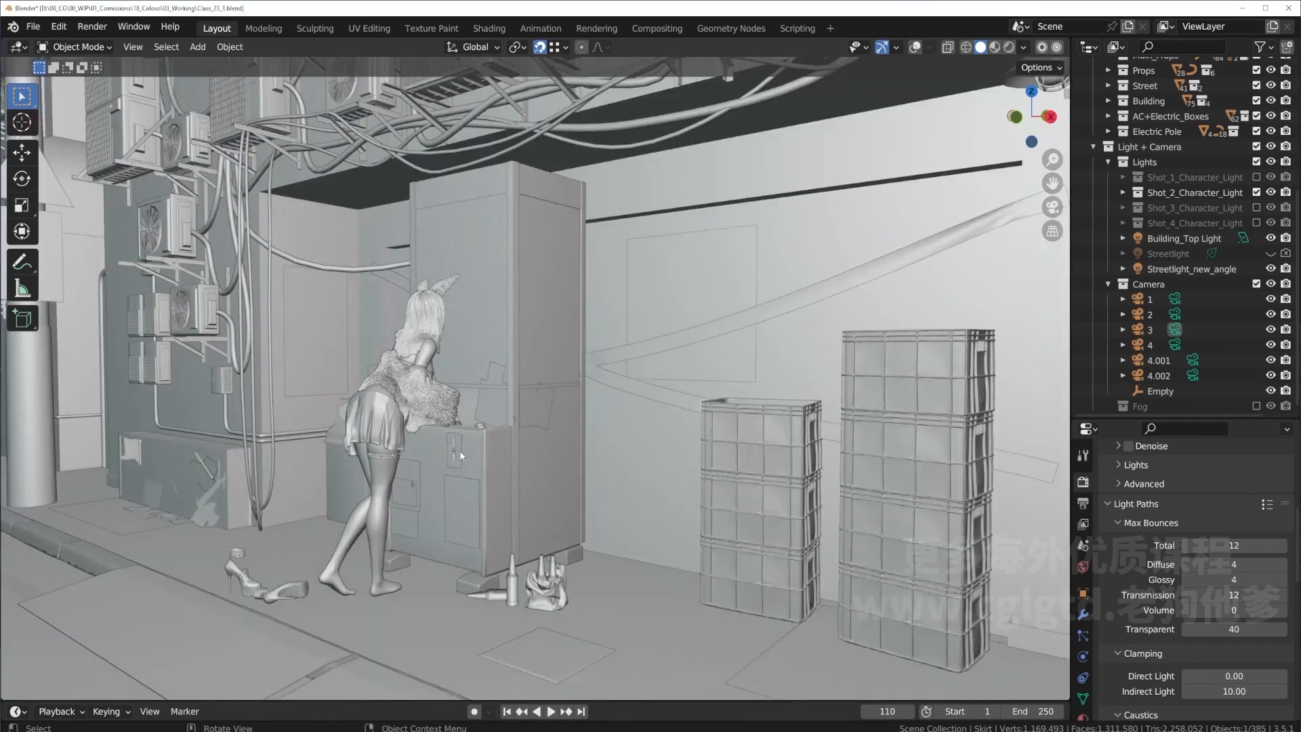
pyautogui.moveTo(461, 475); pyautogui.dragTo(479, 478, button='middle')
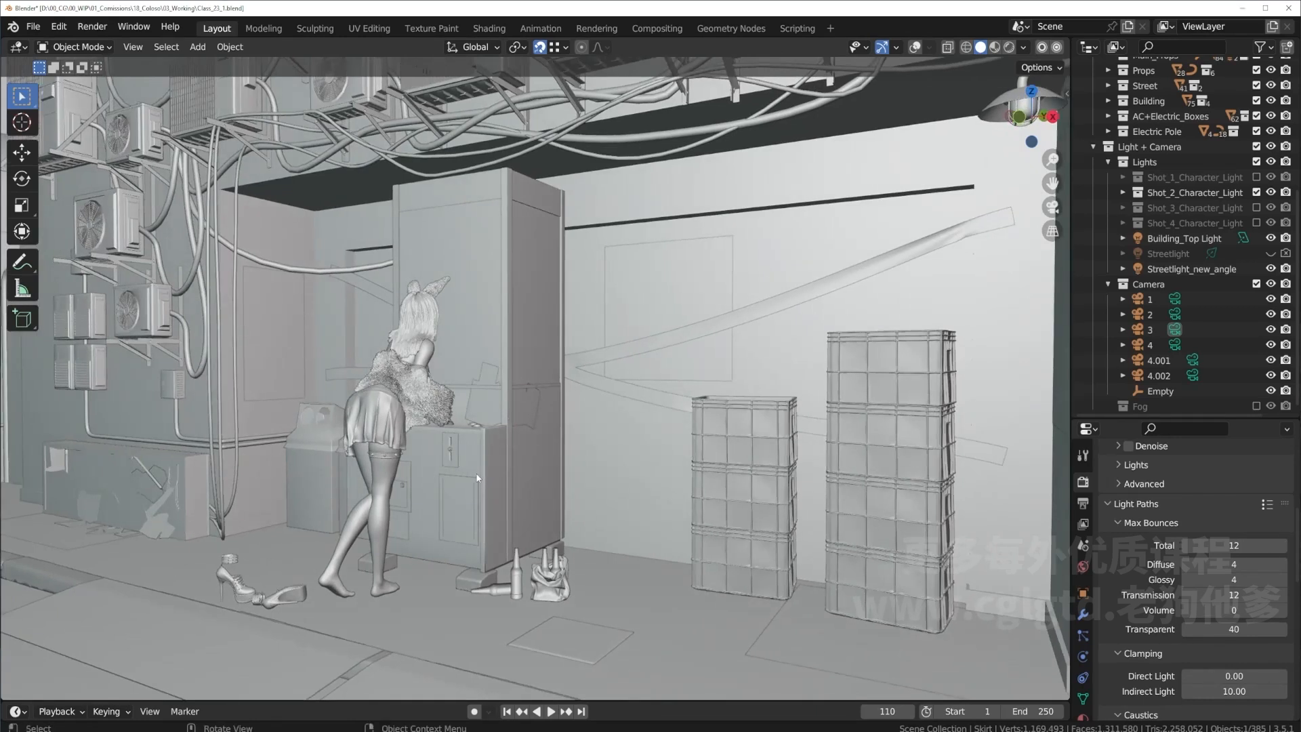
pyautogui.moveTo(454, 481); pyautogui.dragTo(539, 510, button='middle')
pyautogui.scroll(2, 478, 507)
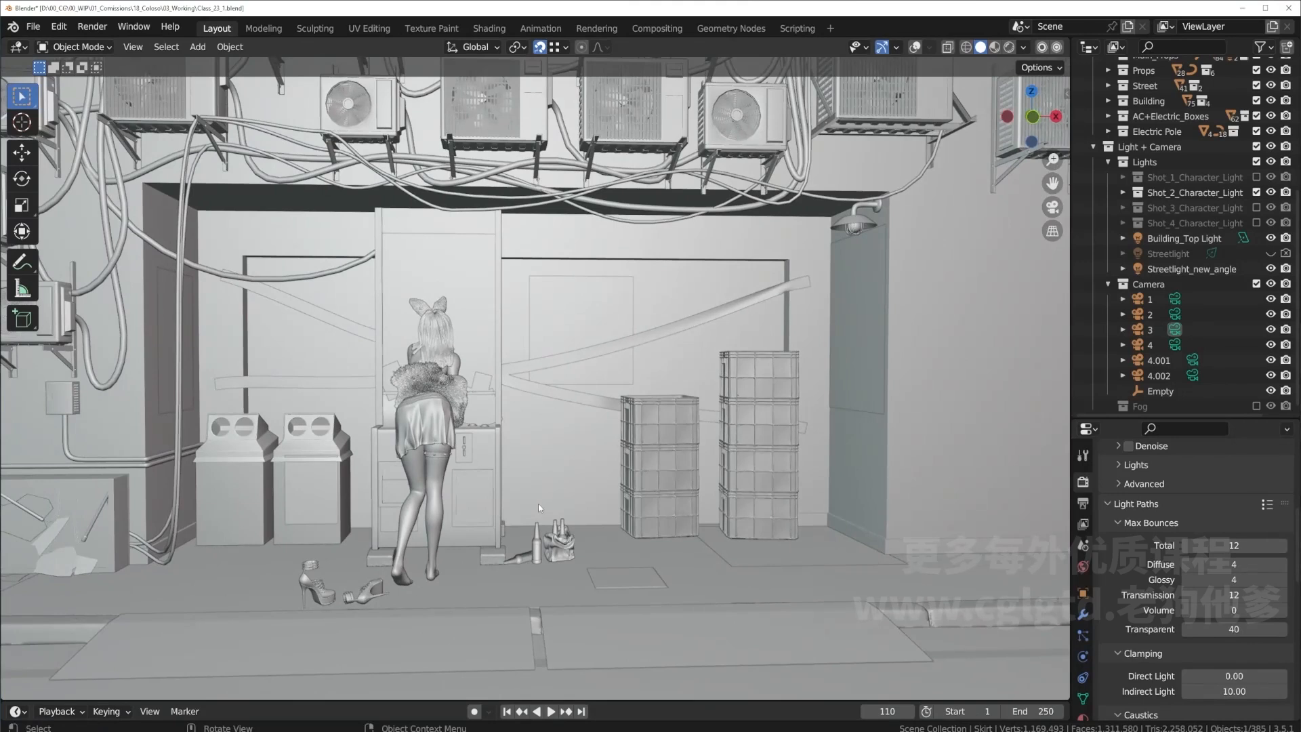
pyautogui.press('Delete')
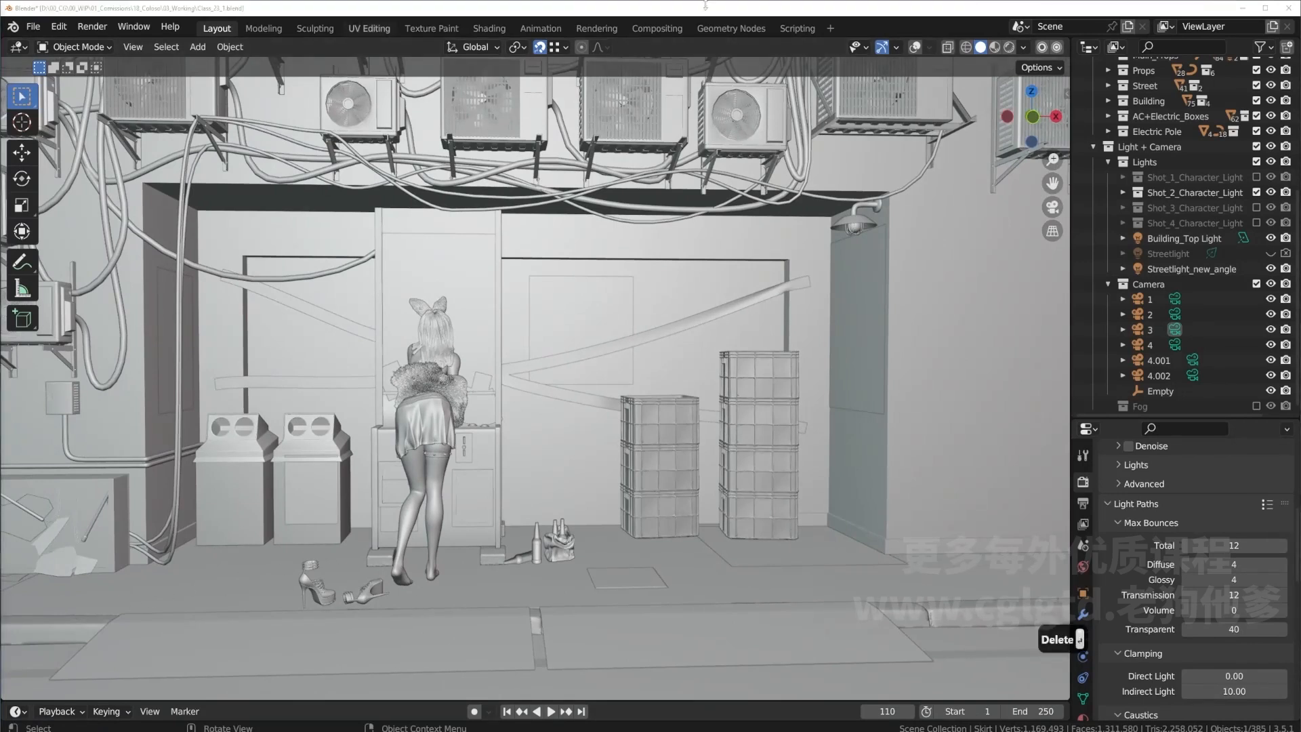
# In the system preferences, switch the Cycles render devices to OptiX and back to CUDA, and close the preferences.
pyautogui.click(71, 28)
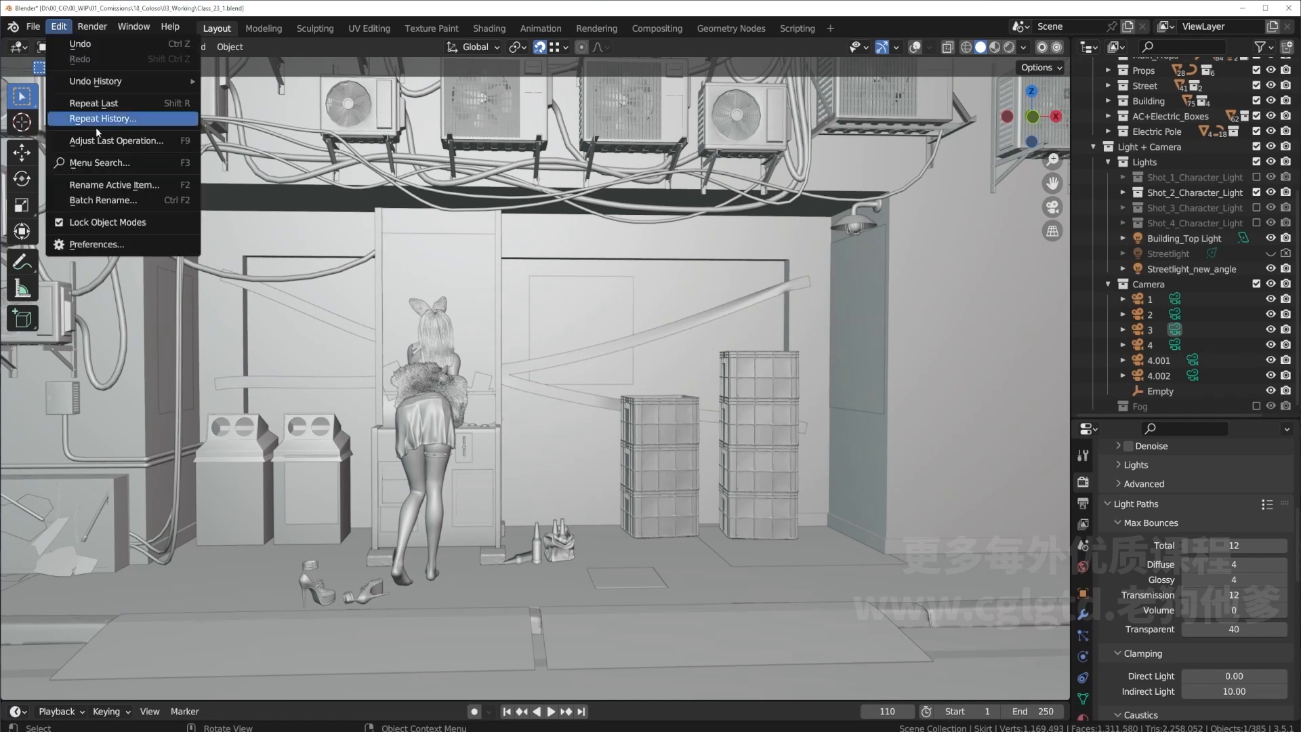
pyautogui.click(96, 244)
pyautogui.moveTo(192, 37); pyautogui.dragTo(422, 146)
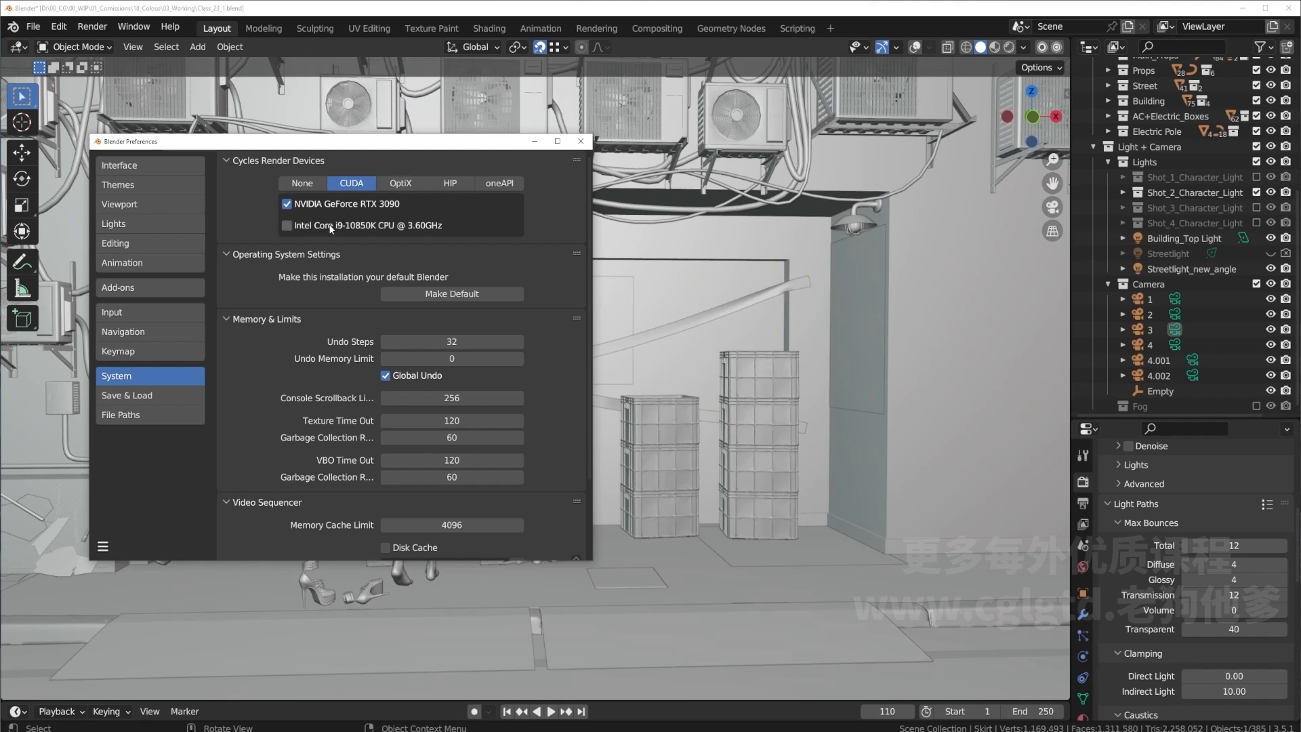
pyautogui.click(402, 186)
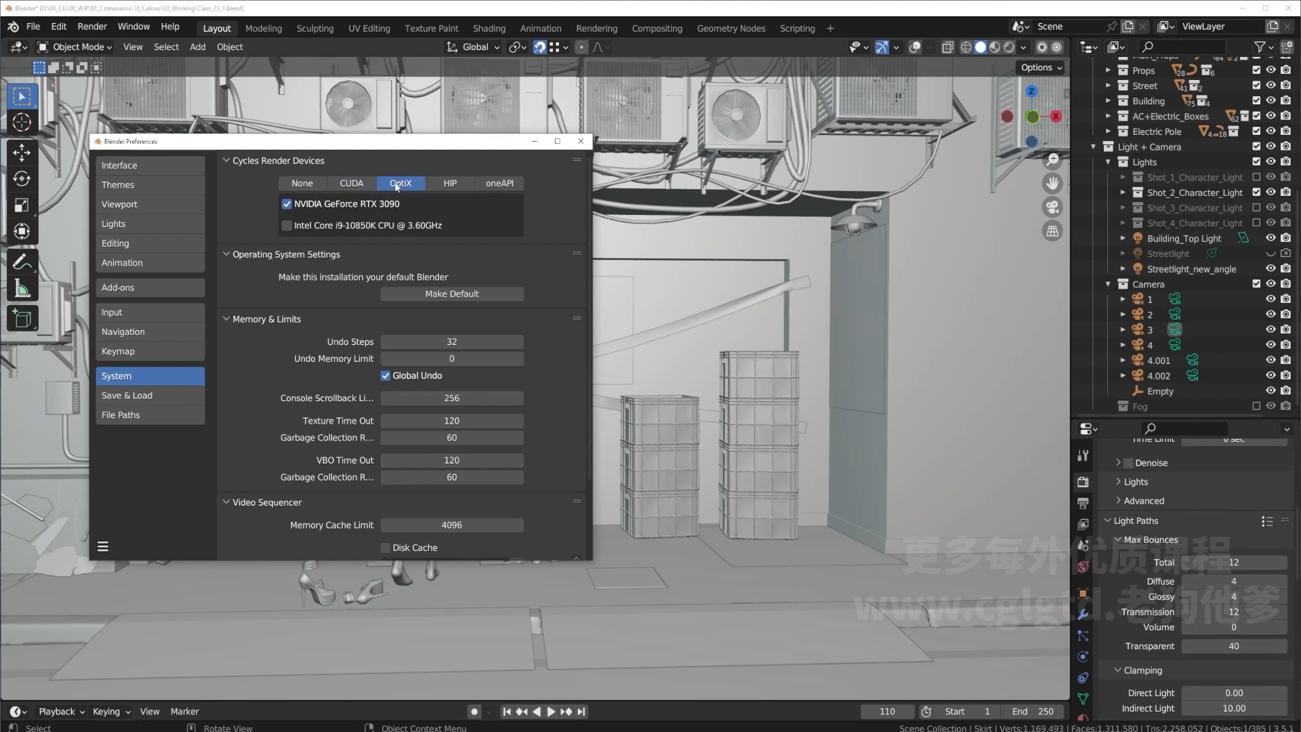
pyautogui.click(350, 184)
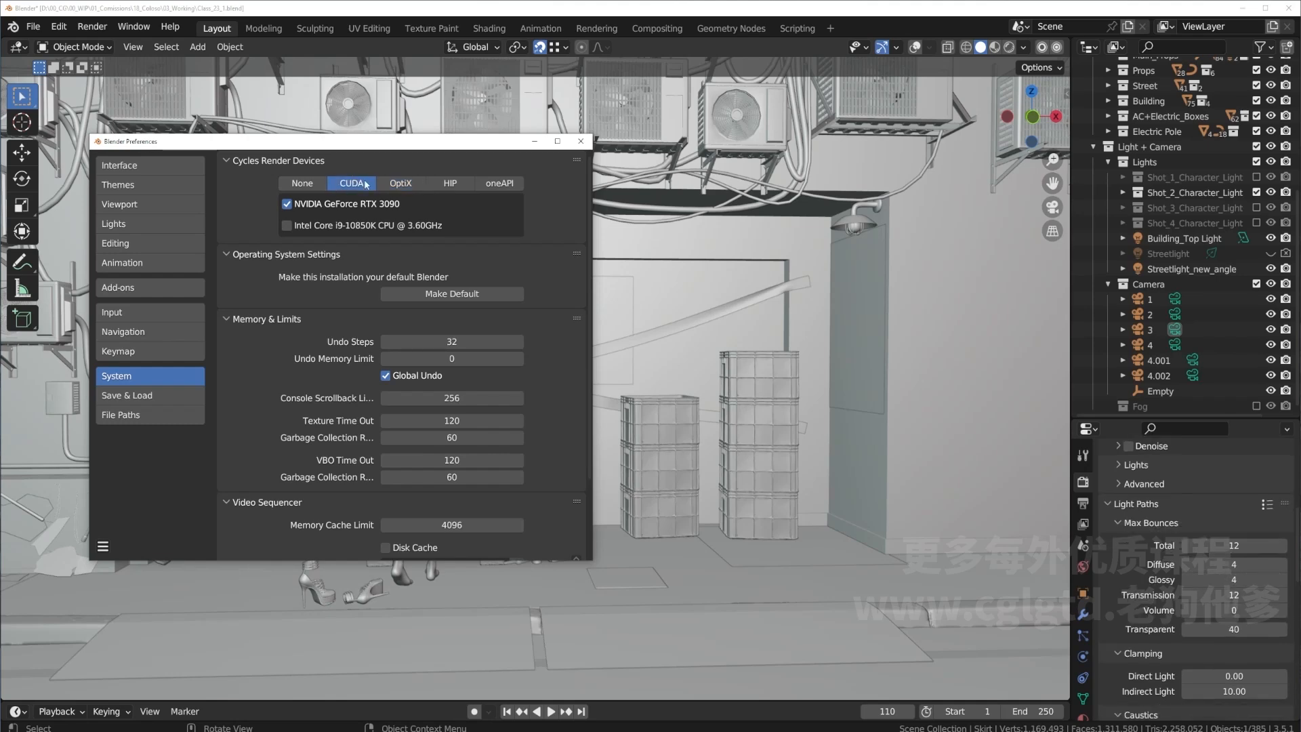
pyautogui.click(581, 141)
pyautogui.moveTo(427, 427); pyautogui.dragTo(523, 482, button='middle')
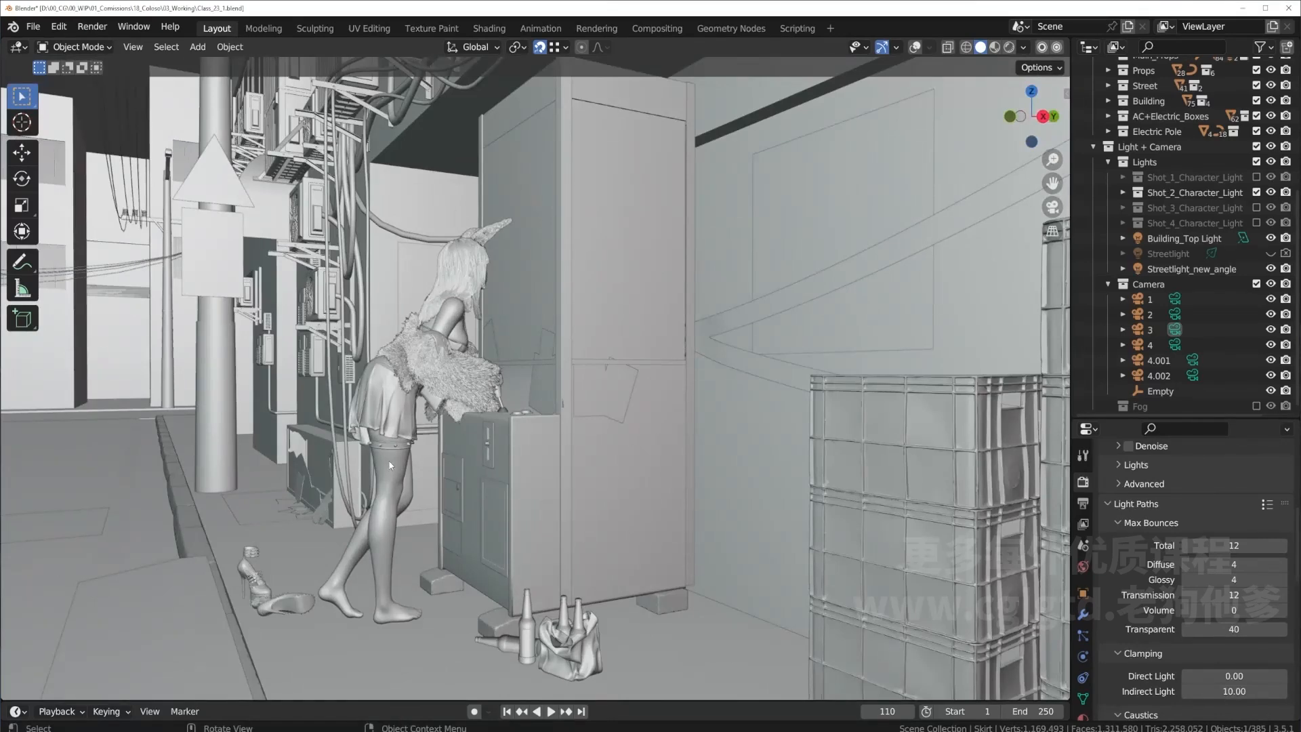
pyautogui.moveTo(376, 458); pyautogui.dragTo(460, 474, button='middle')
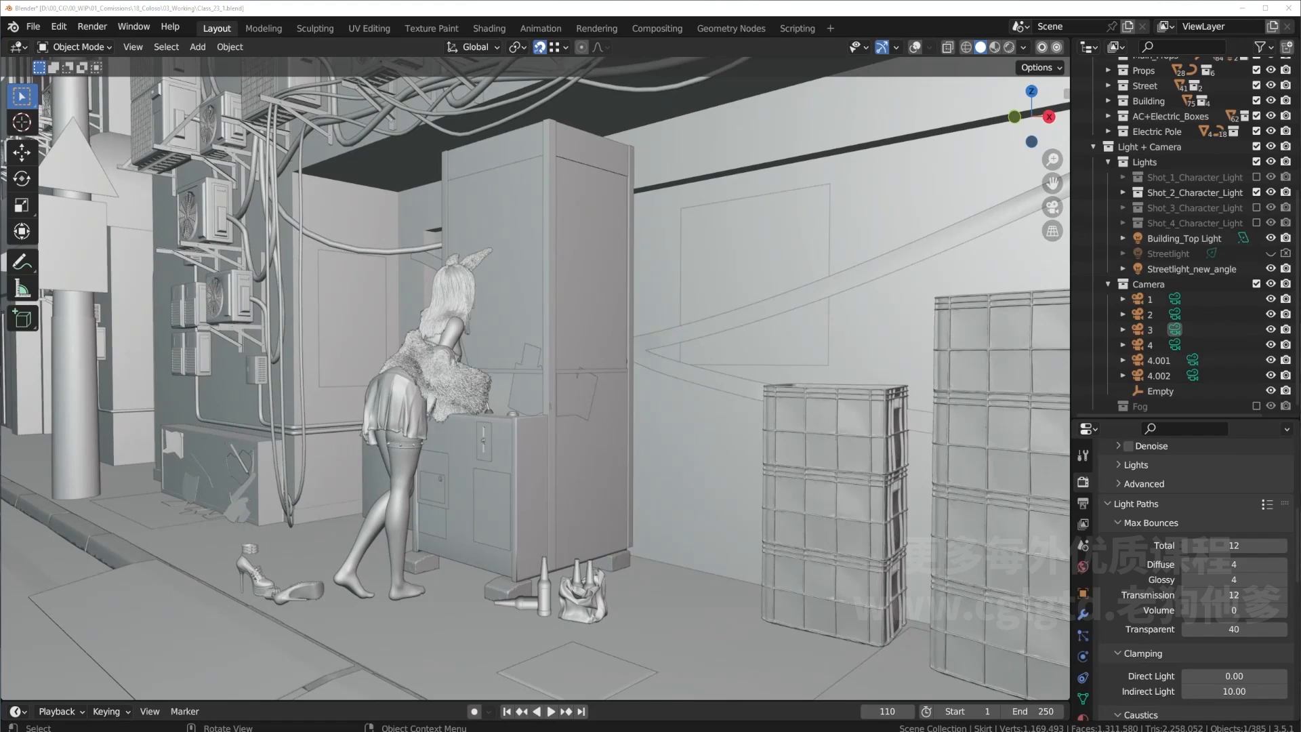
pyautogui.moveTo(450, 437); pyautogui.dragTo(432, 442, button='middle')
pyautogui.scroll(1, 672, 467)
pyautogui.moveTo(671, 465); pyautogui.dragTo(631, 486, button='middle')
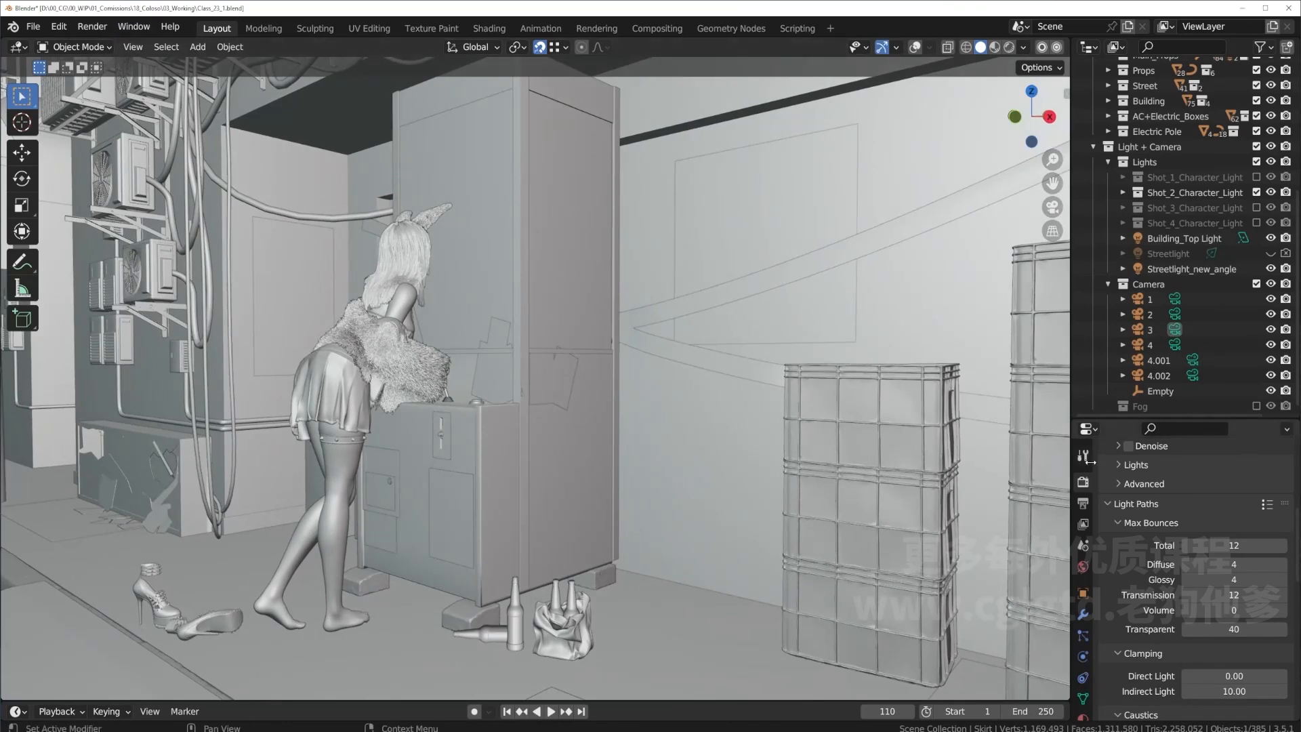
# Check the available render engines, keeping Cycles, and choose GPU Compute as the render device.
pyautogui.scroll(3, 1158, 544)
pyautogui.scroll(5, 1157, 544)
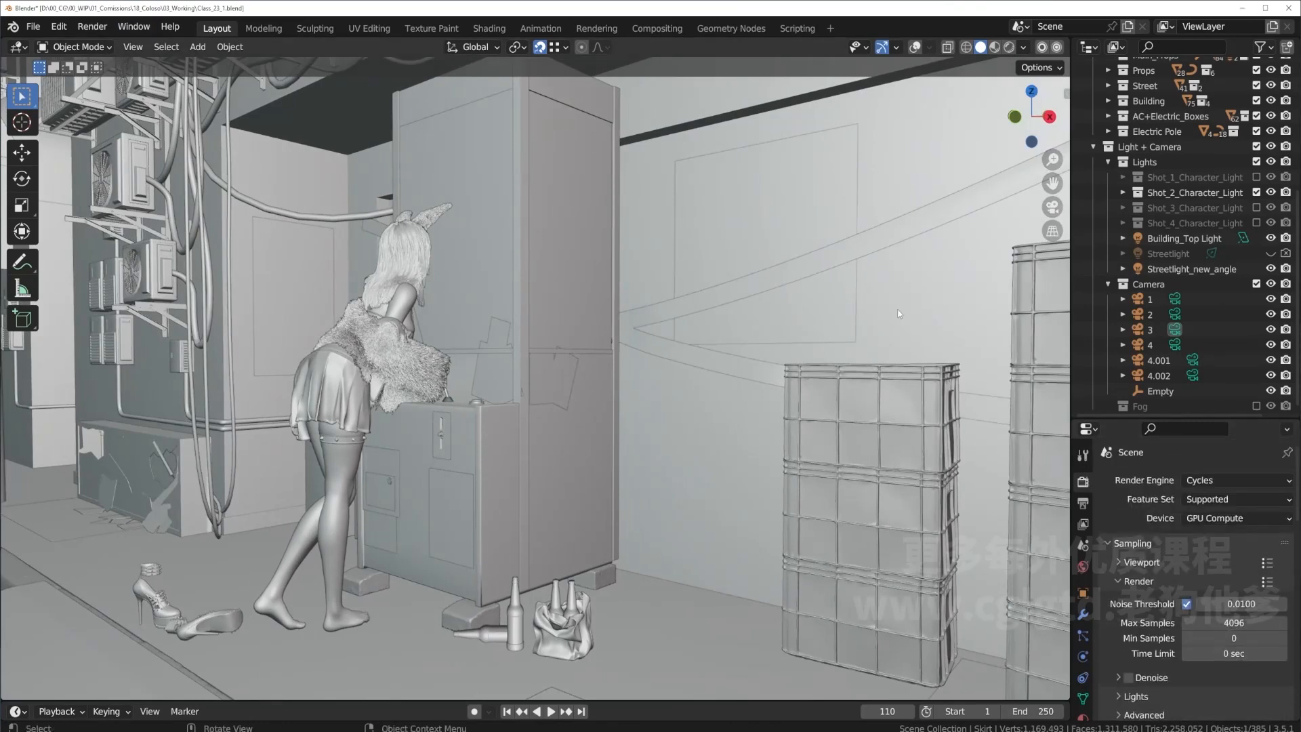
pyautogui.click(58, 27)
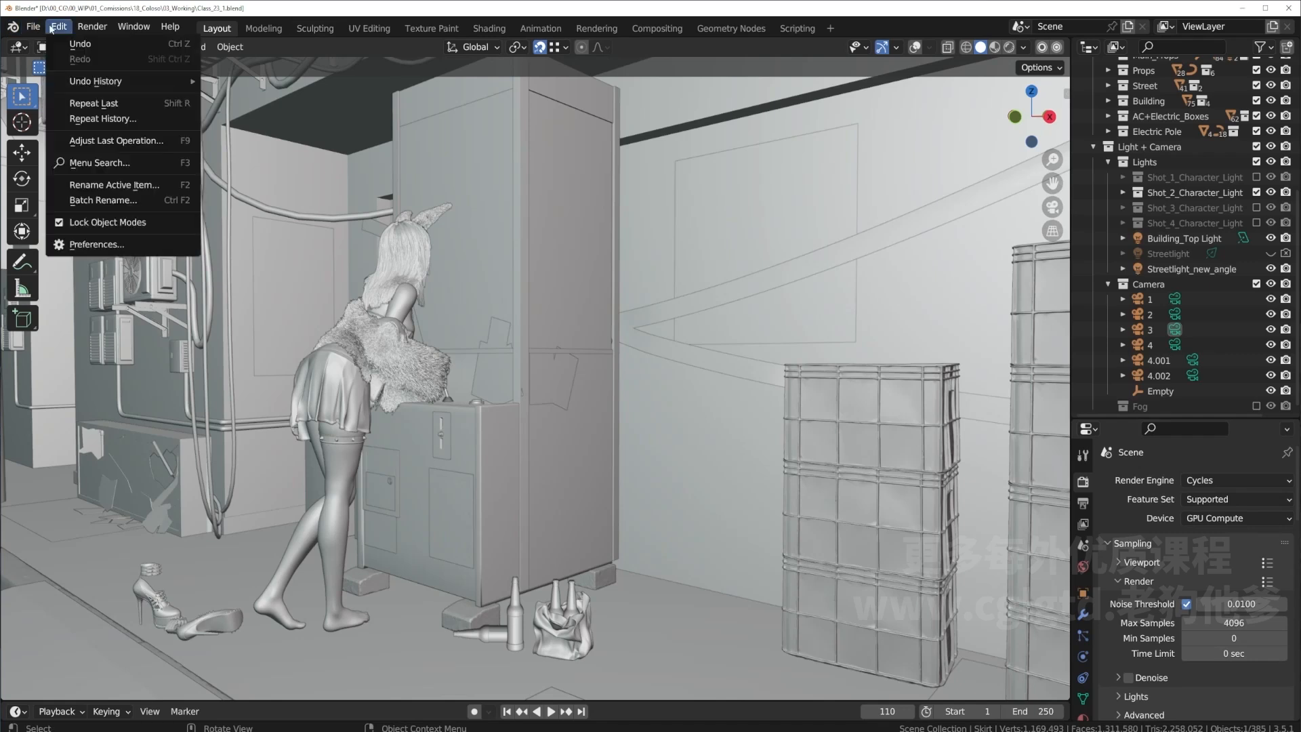
pyautogui.click(1205, 482)
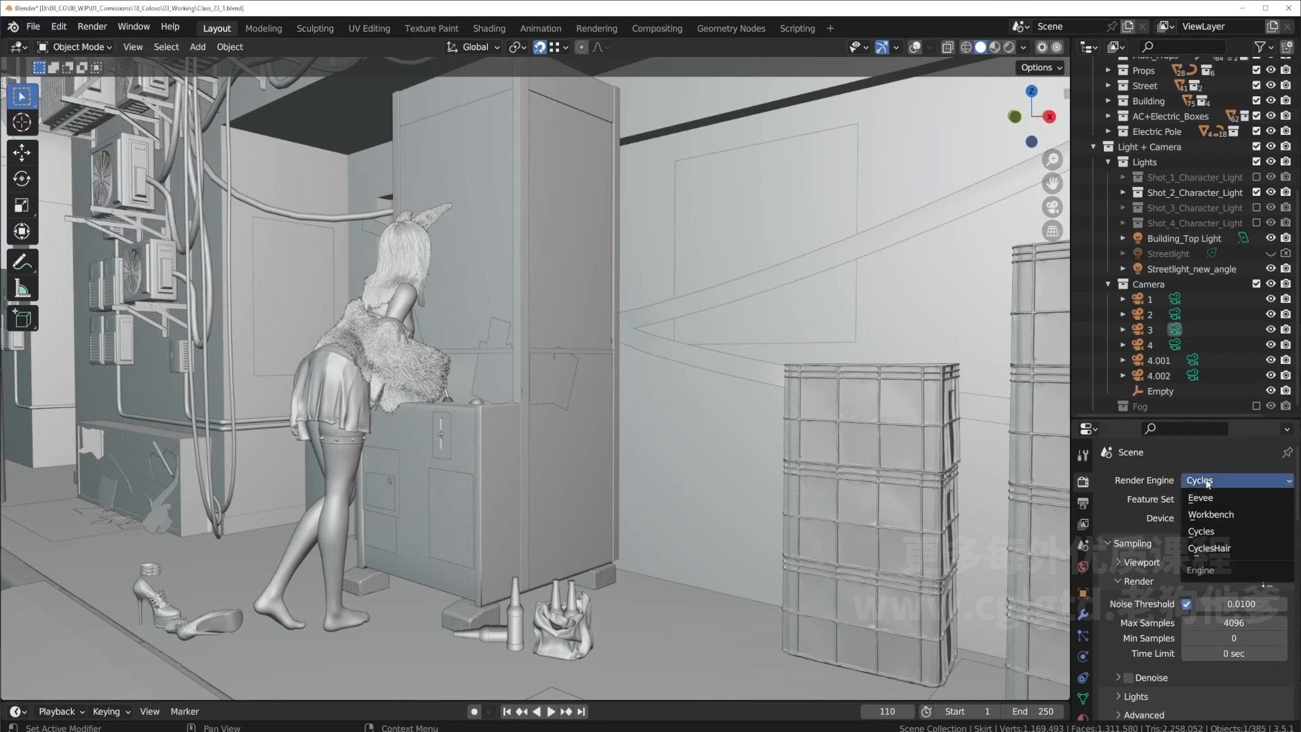
pyautogui.click(1208, 482)
pyautogui.click(1213, 519)
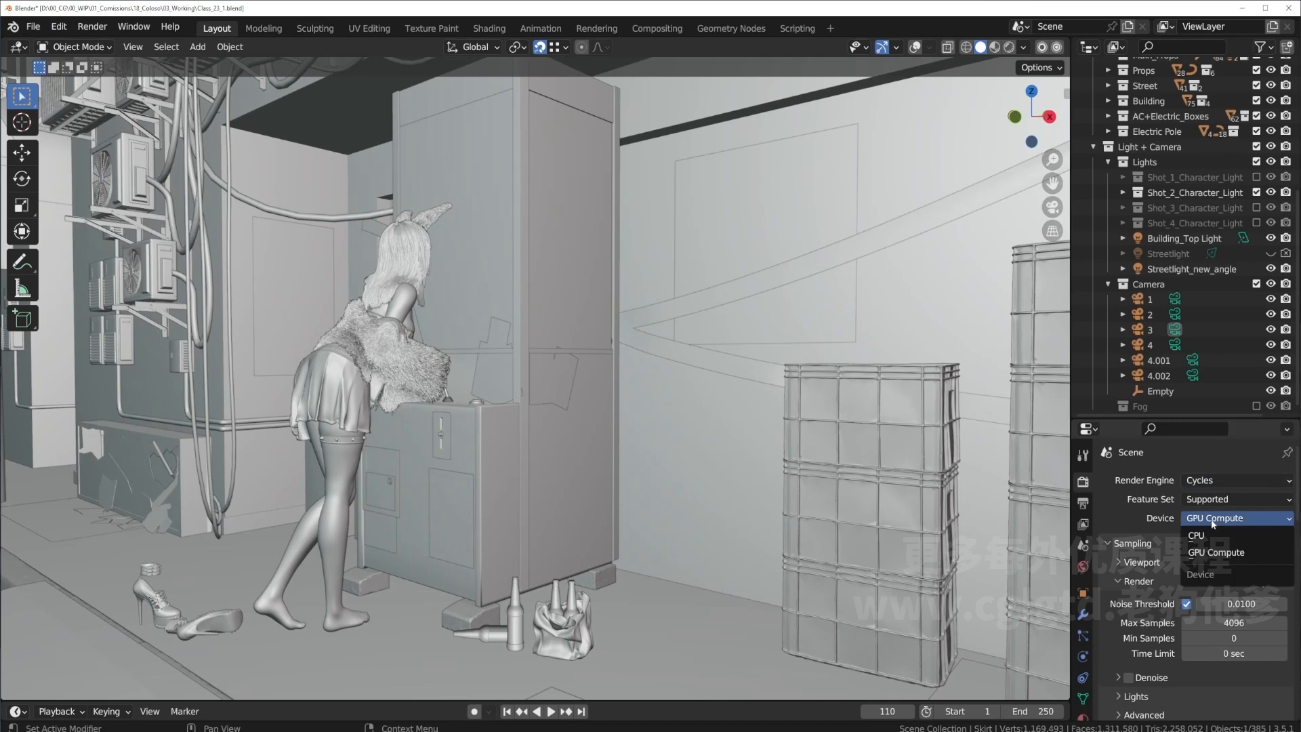
pyautogui.click(1212, 551)
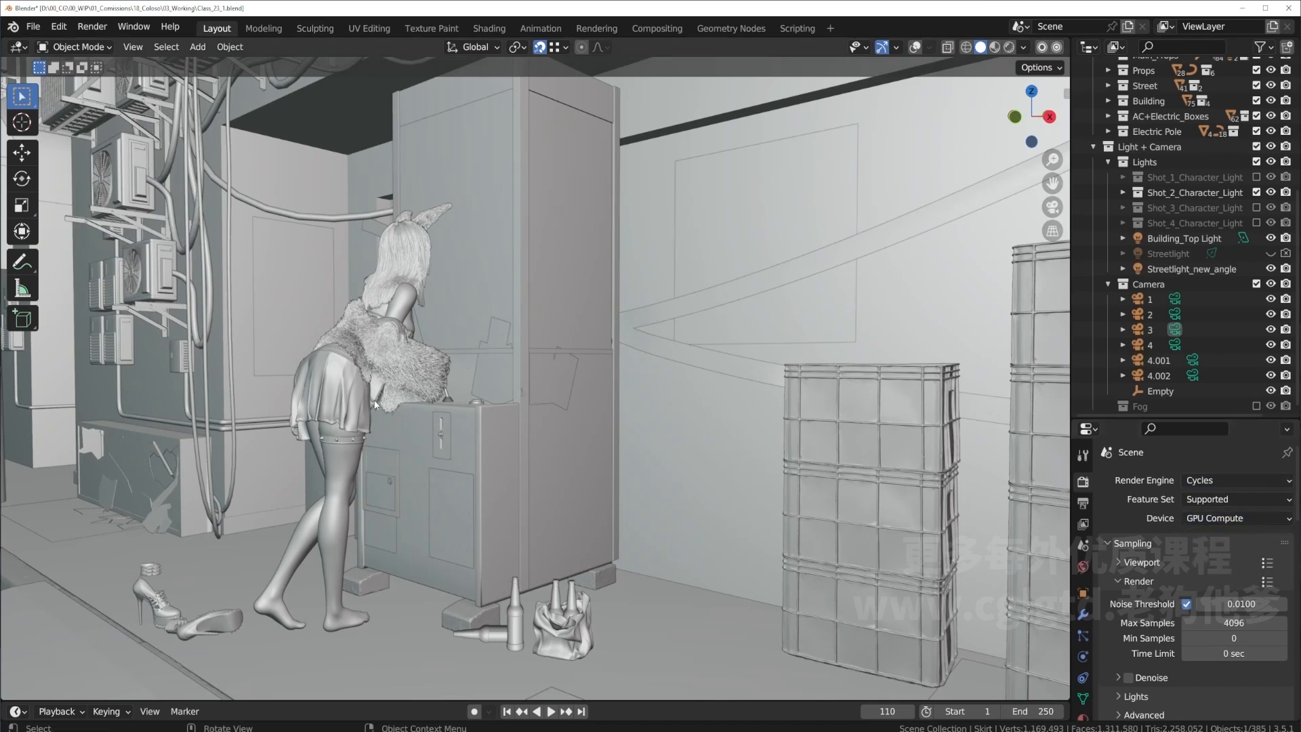
# Show the scene's output format settings, and open PNG_render.png from the Chapter_23 folder in a windowed image viewer.
pyautogui.moveTo(375, 405); pyautogui.dragTo(374, 402, button='middle')
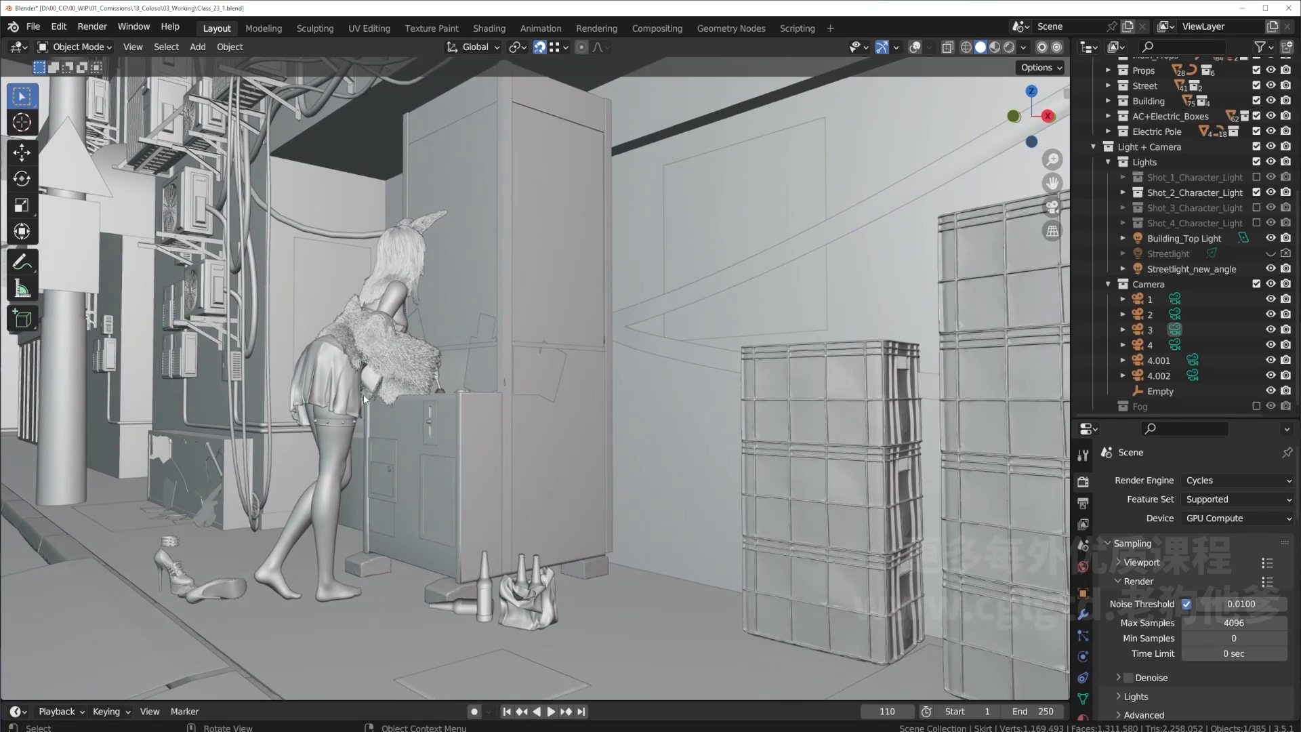
pyautogui.click(1085, 503)
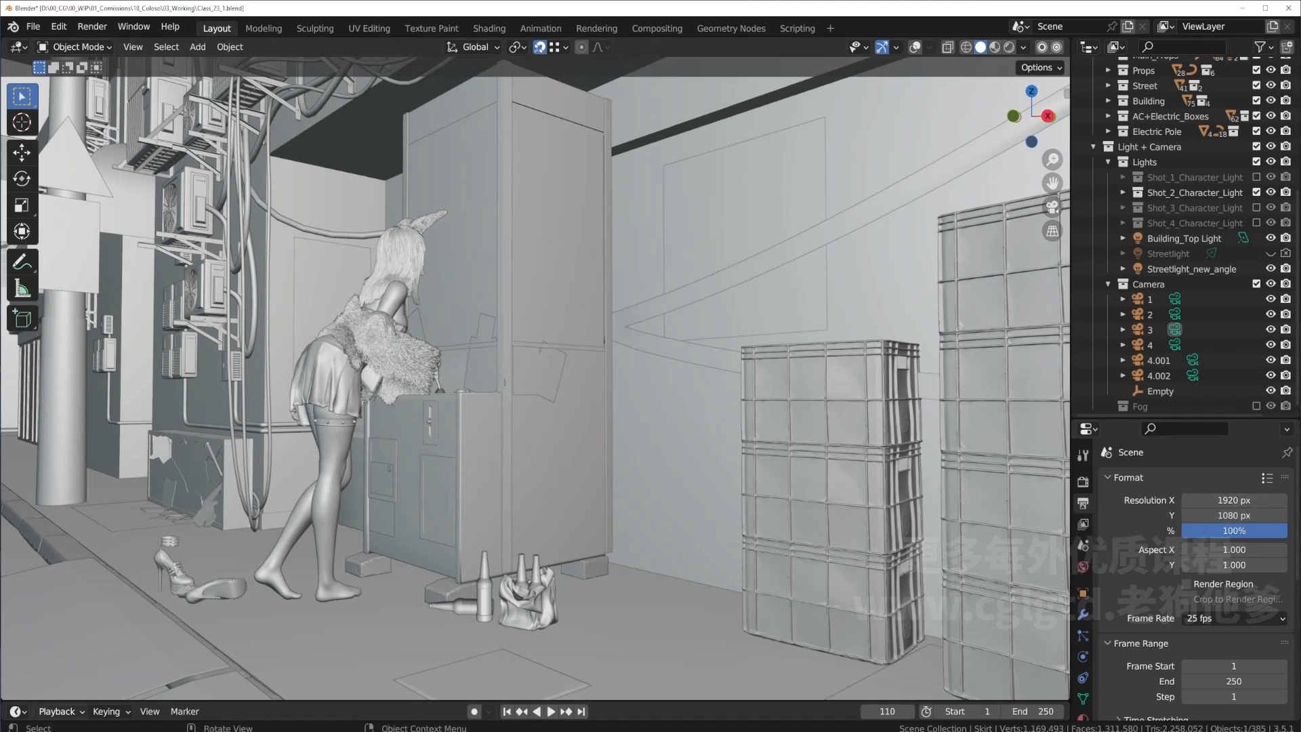
pyautogui.hotkey('alt', 'Tab')
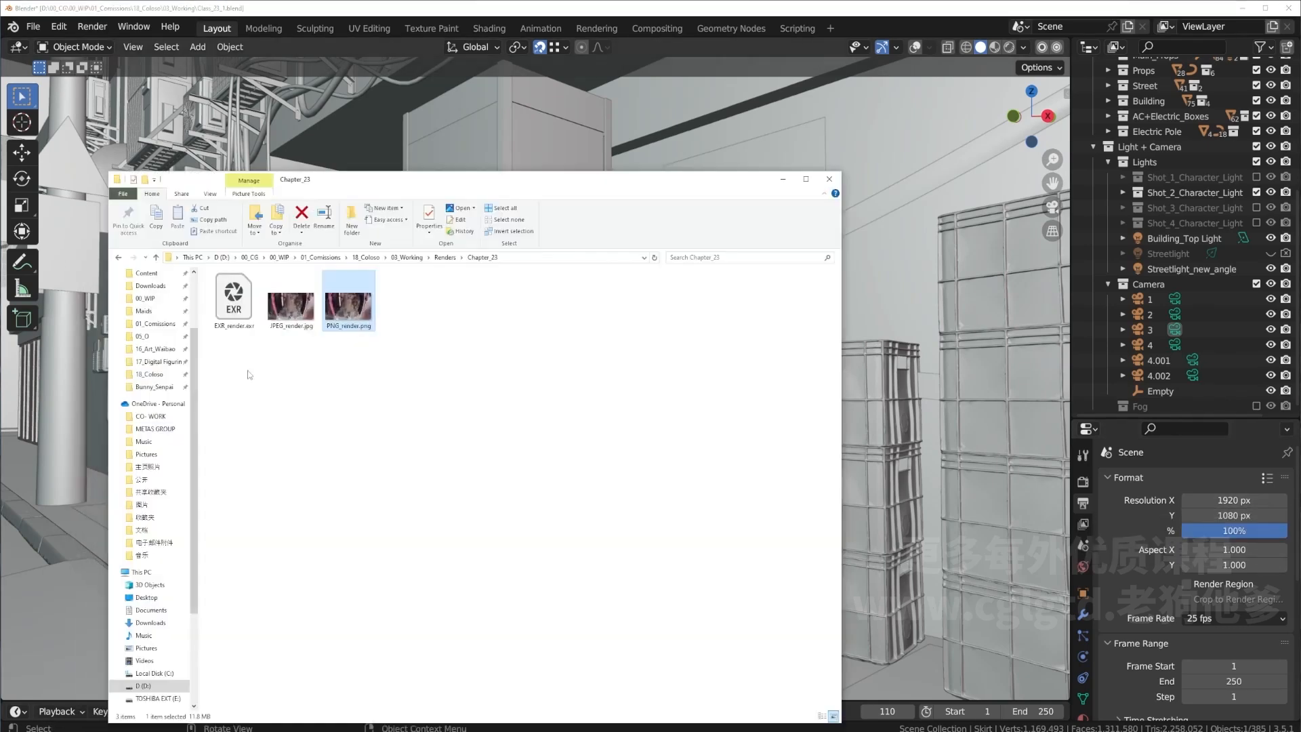
pyautogui.doubleClick(360, 314)
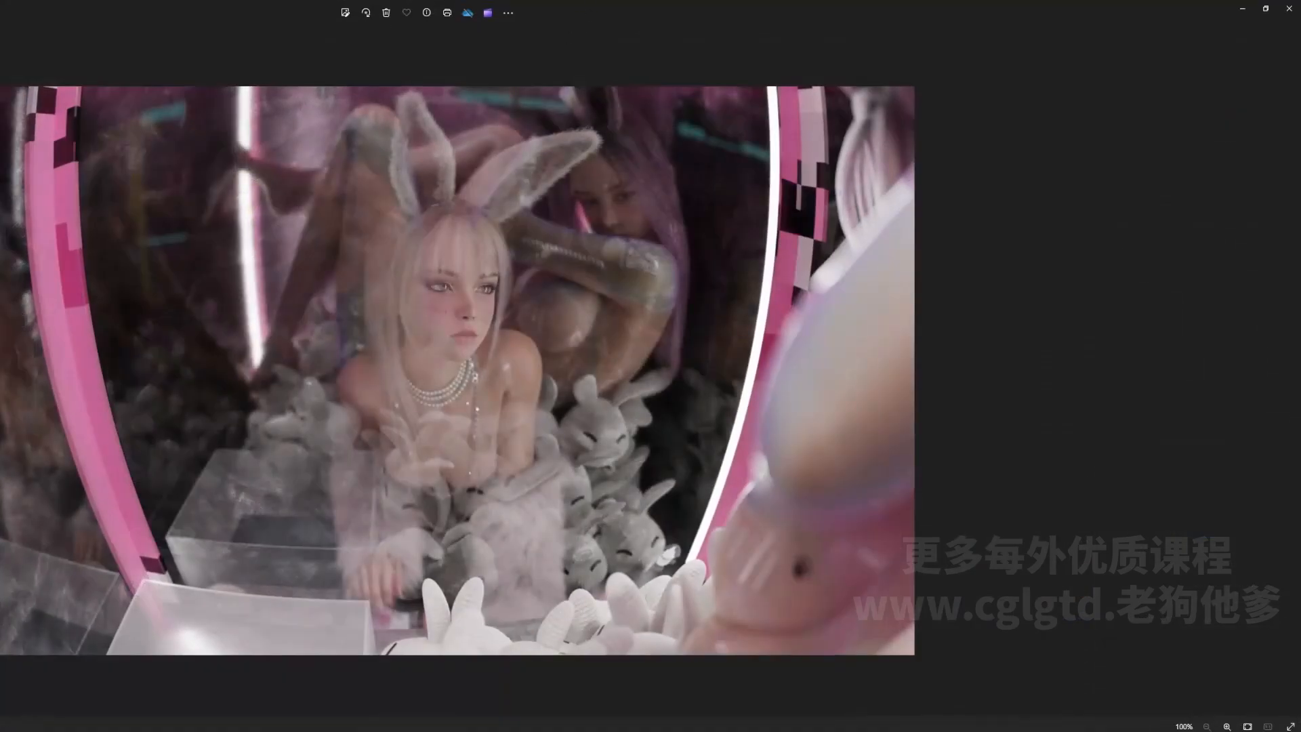
pyautogui.doubleClick(602, 5)
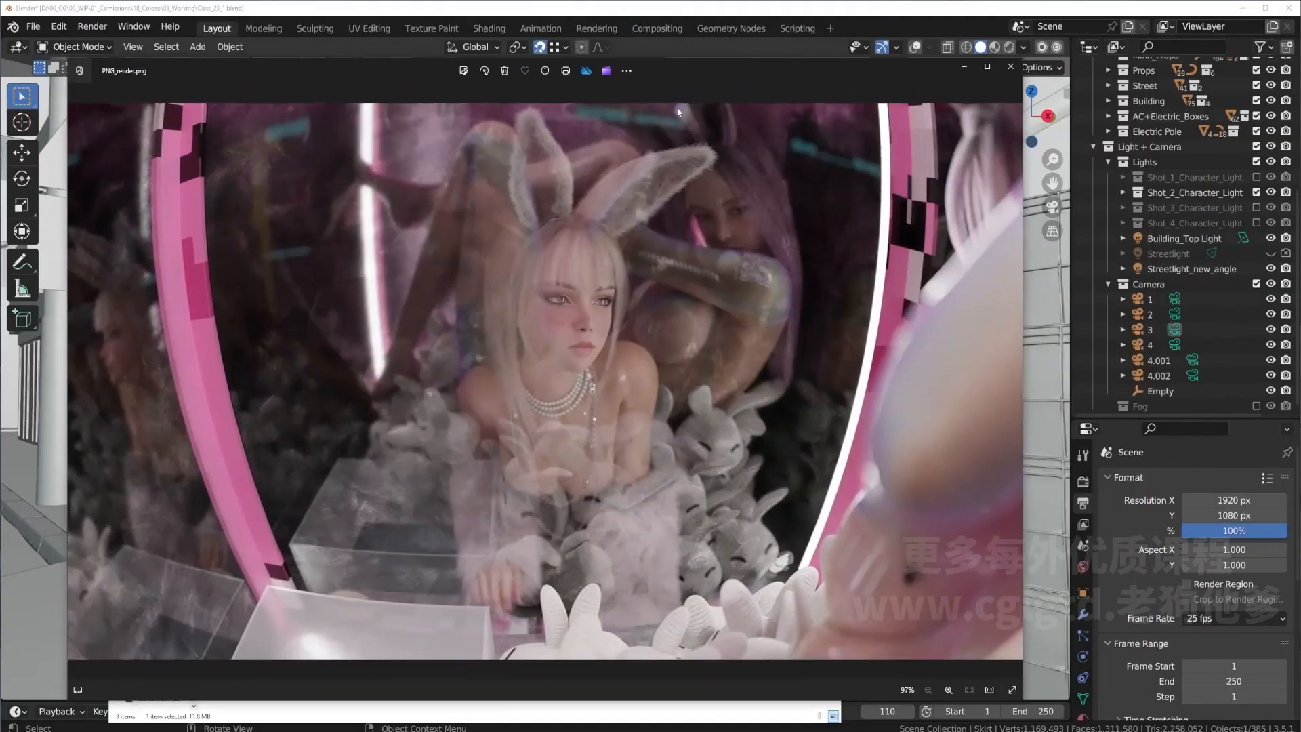
# Examine the face, necklace and shoulder in PNG_render.png up close, and return to the Blender scene.
pyautogui.scroll(3, 570, 251)
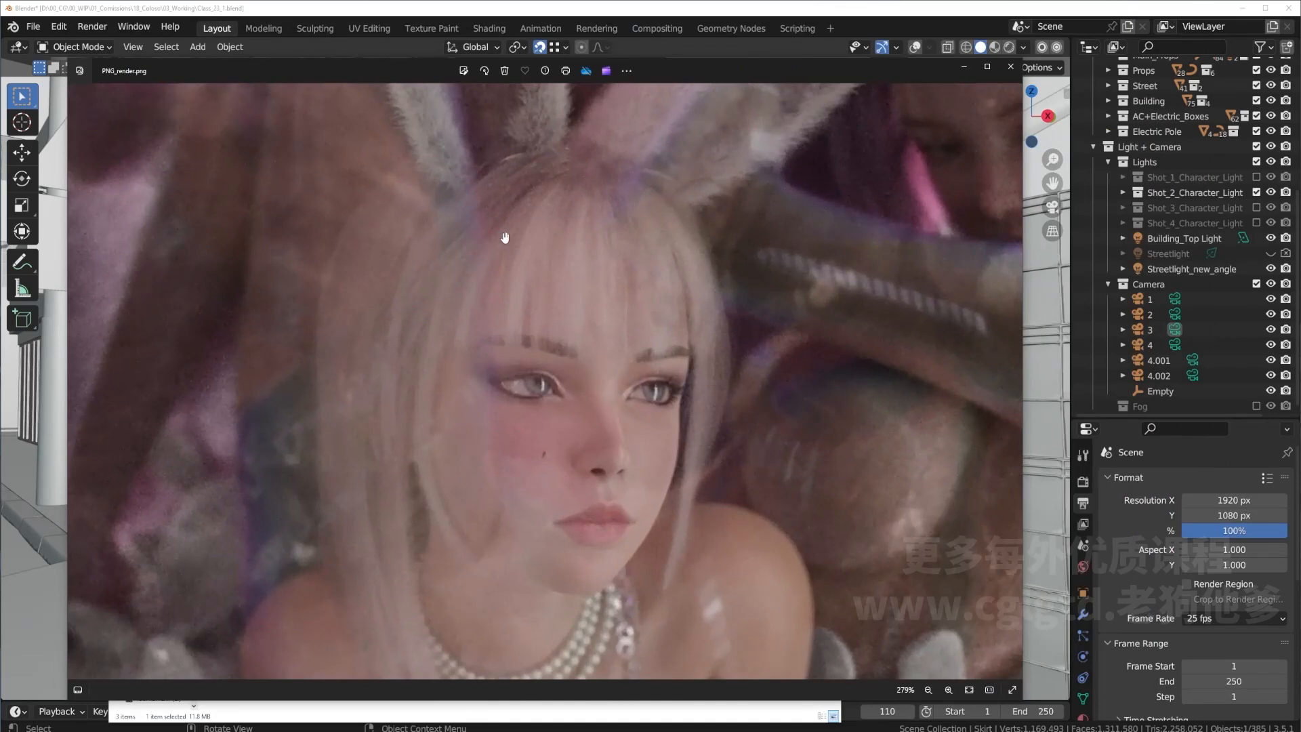
pyautogui.scroll(3, 659, 315)
pyautogui.moveTo(718, 470); pyautogui.dragTo(575, 250)
pyautogui.scroll(2, 797, 450)
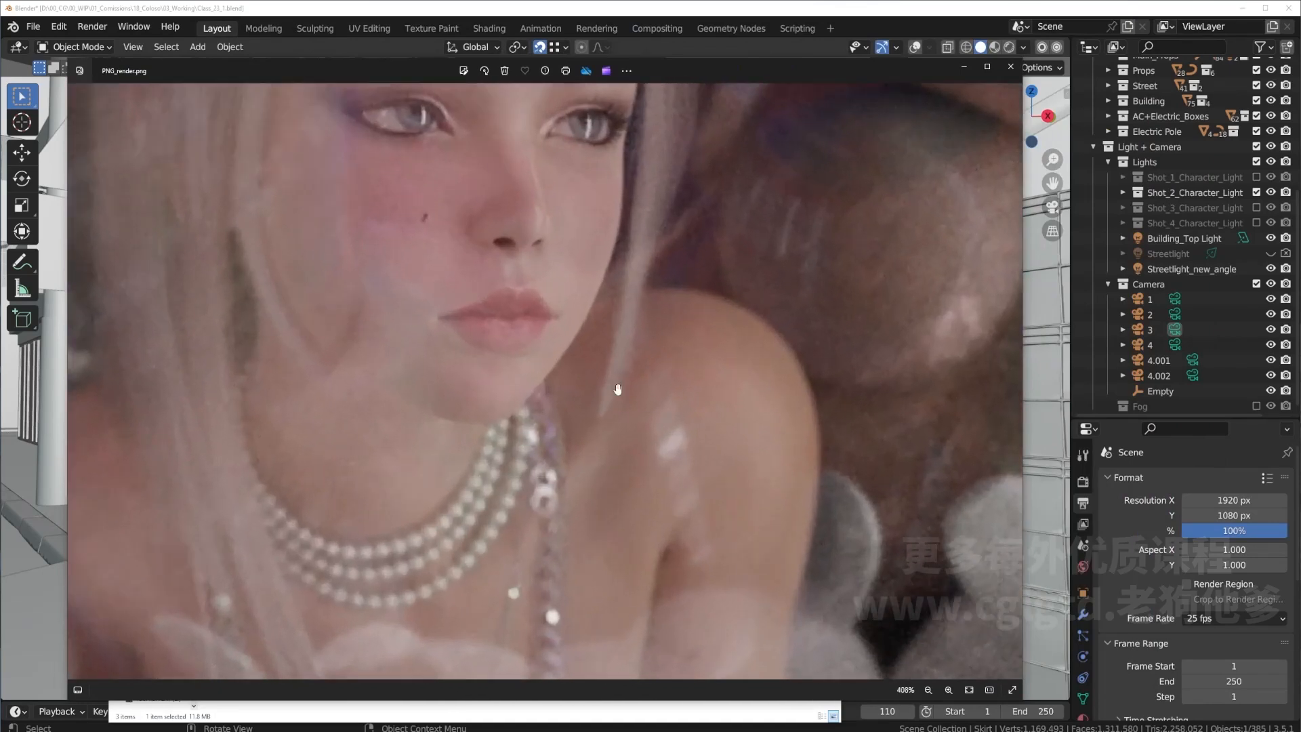
pyautogui.scroll(-2, 539, 468)
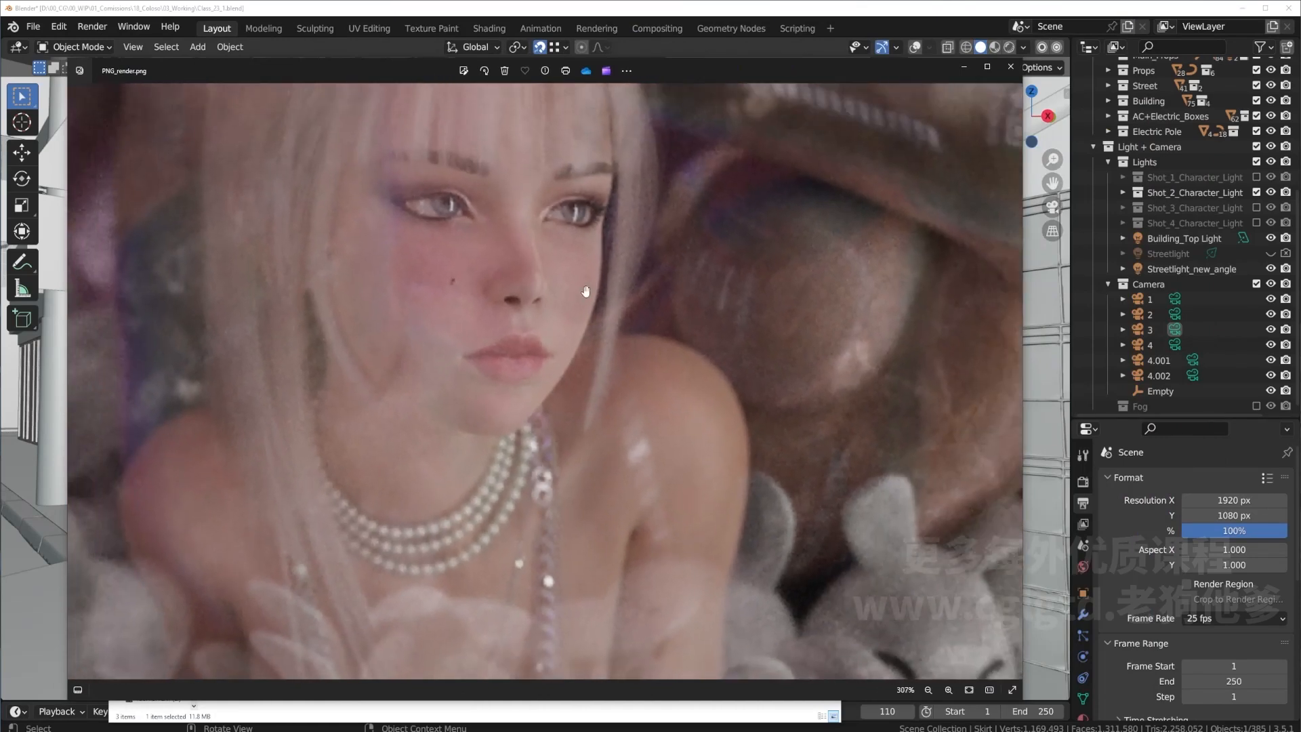
pyautogui.scroll(-5, 595, 277)
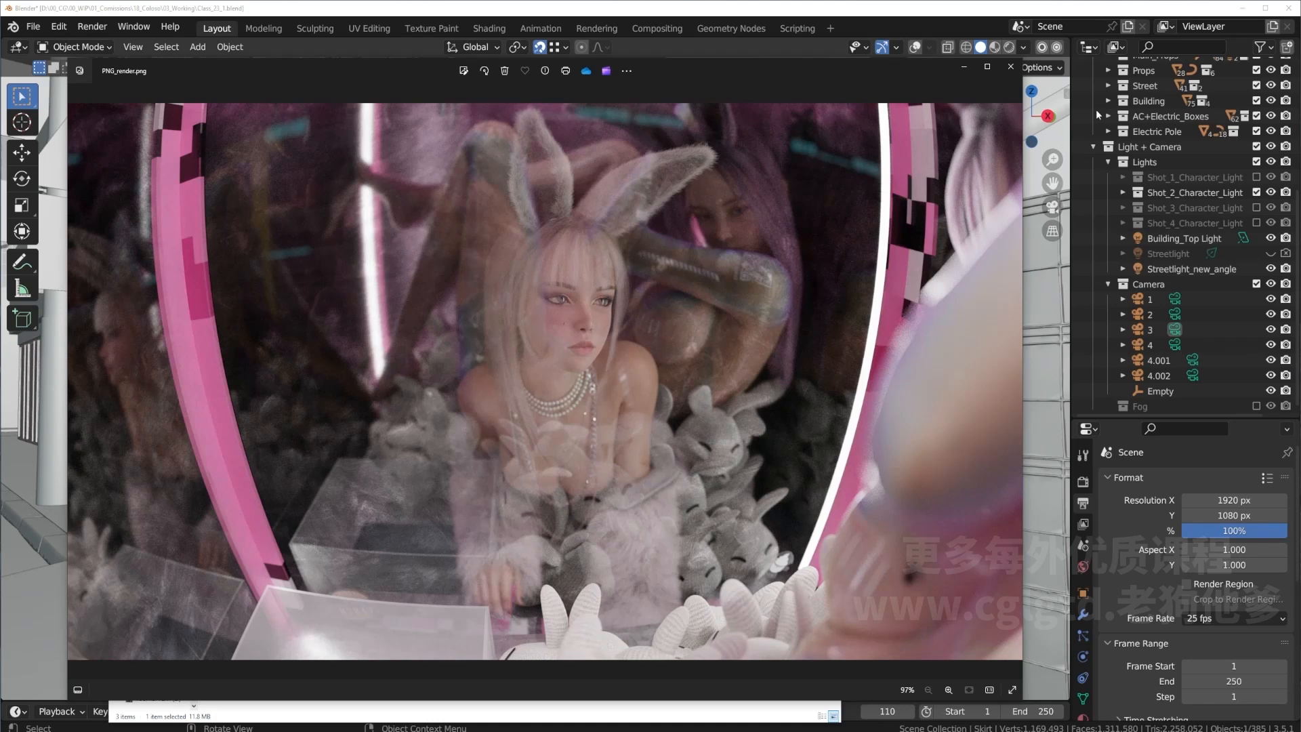
pyautogui.click(1010, 67)
pyautogui.click(983, 278)
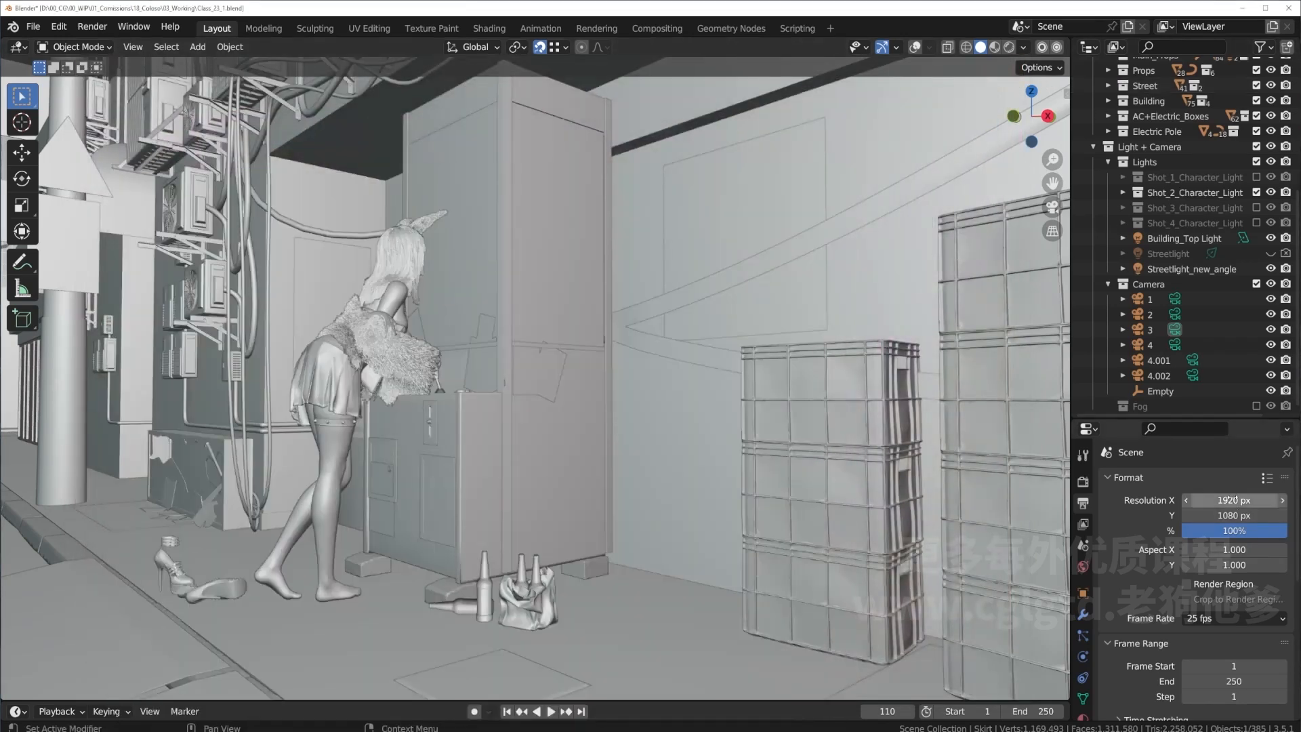
# Double the output resolution to 3840 px by 2160 px.
pyautogui.click(1230, 499)
pyautogui.click(1240, 498)
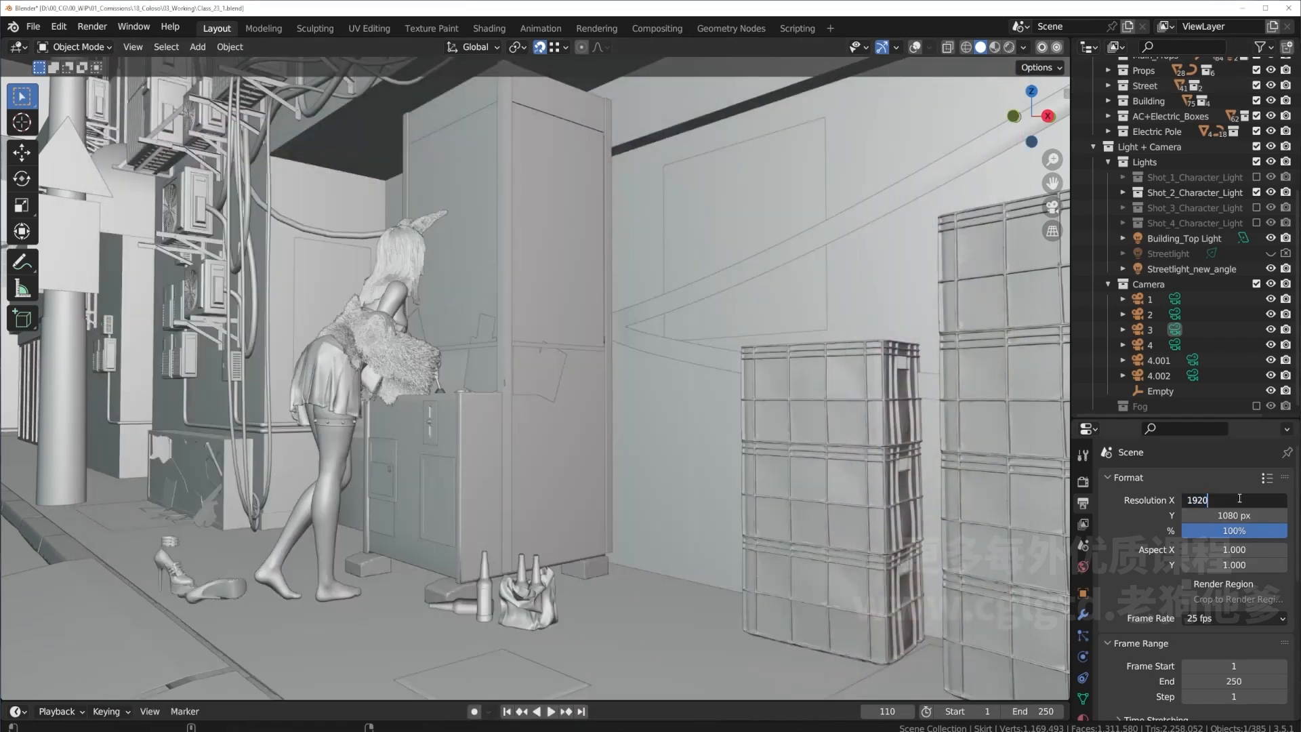
pyautogui.write('*')
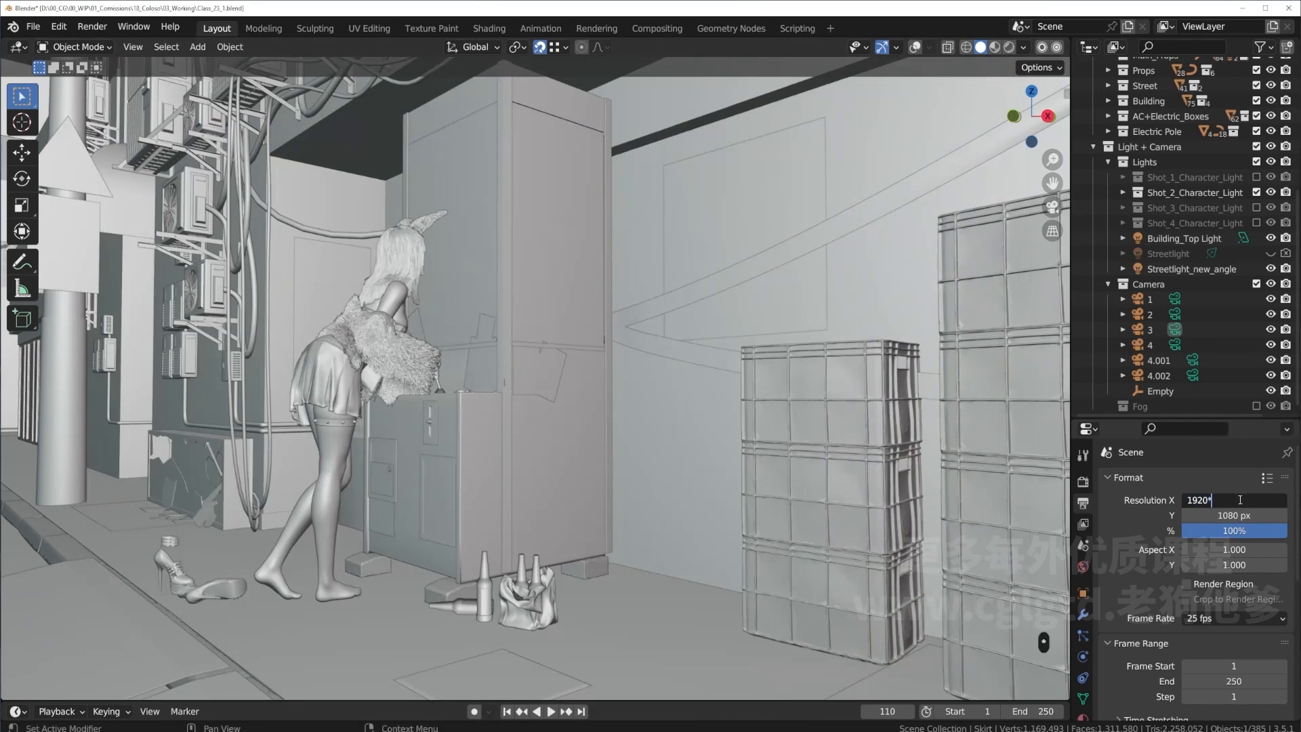
pyautogui.write('2')
pyautogui.press('Return')
pyautogui.click(1231, 513)
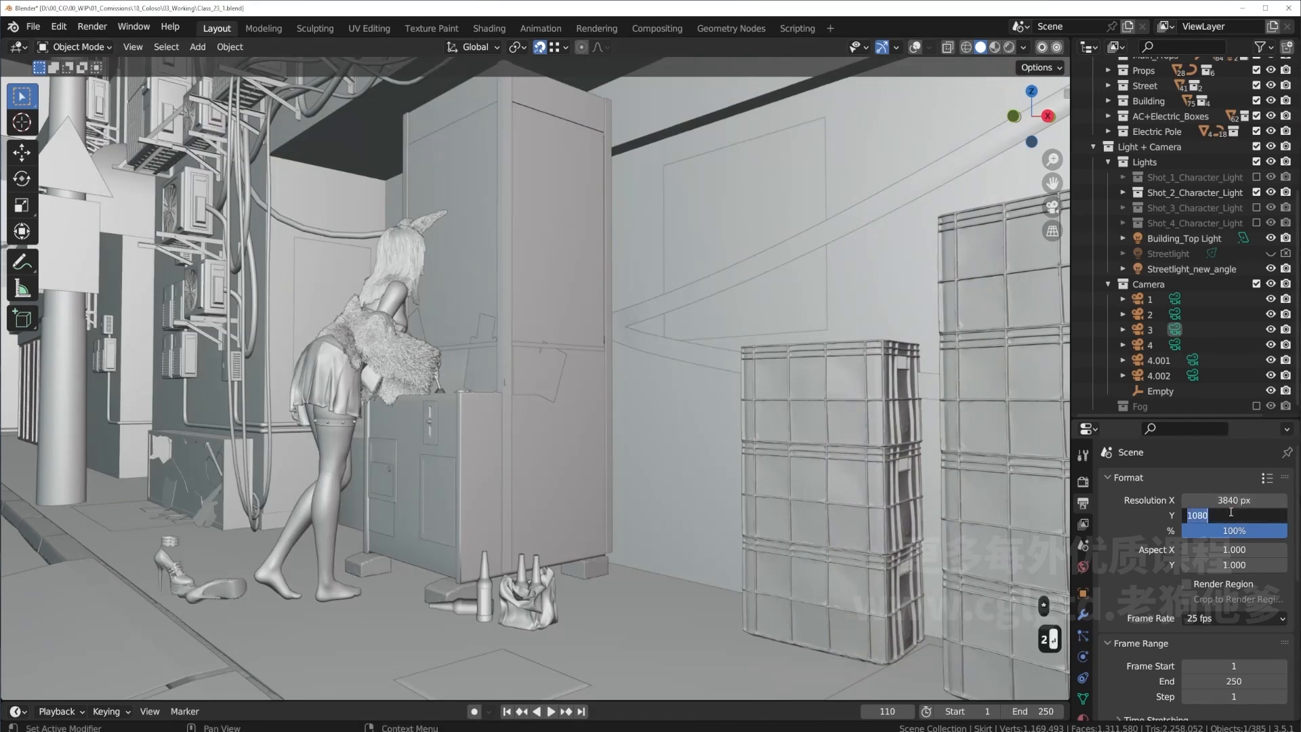
pyautogui.write('*2')
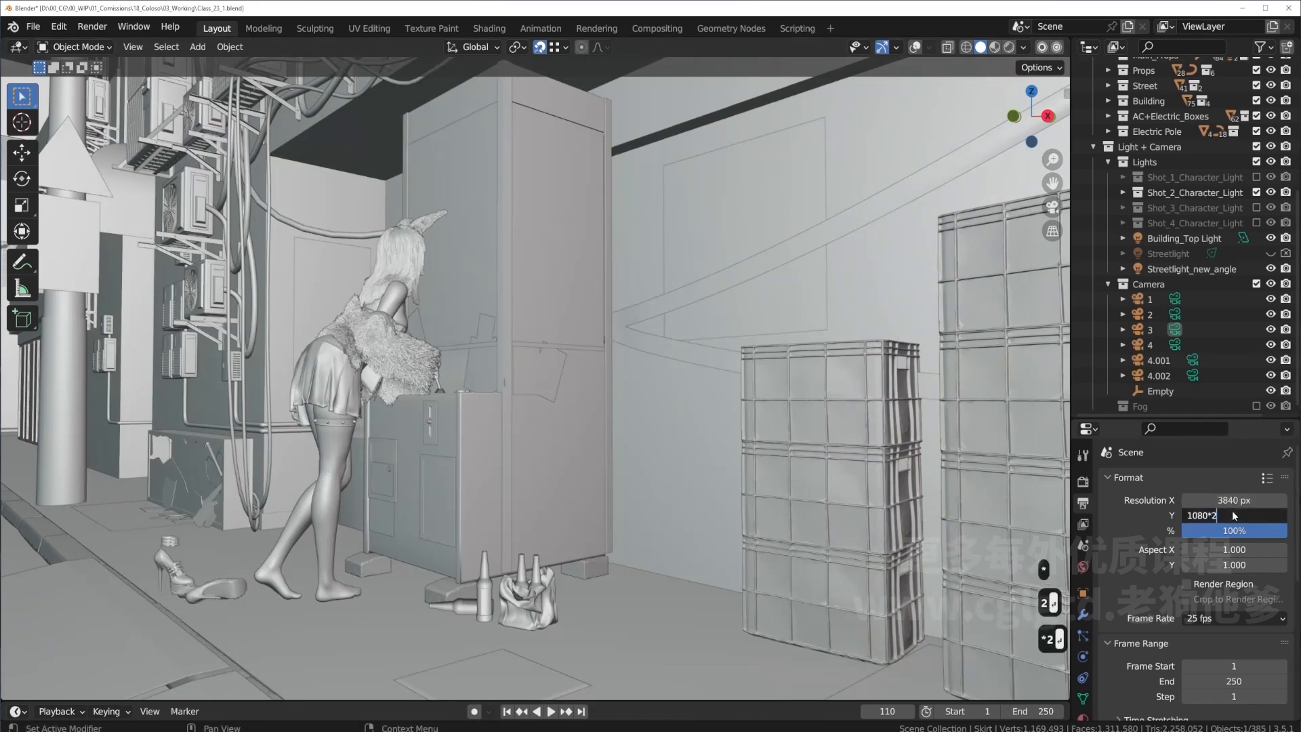
pyautogui.press('Return')
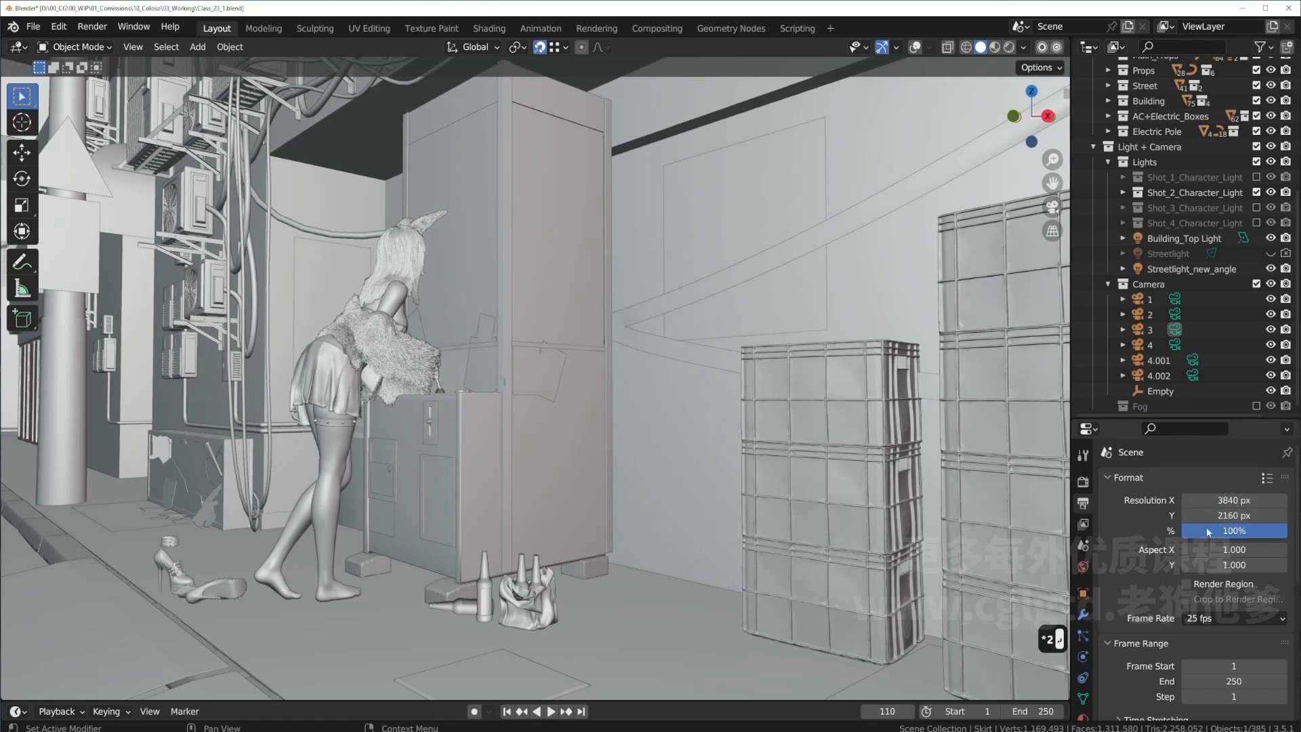
# Make camera 1 the active camera and view the scene through it.
pyautogui.scroll(-4, 632, 400)
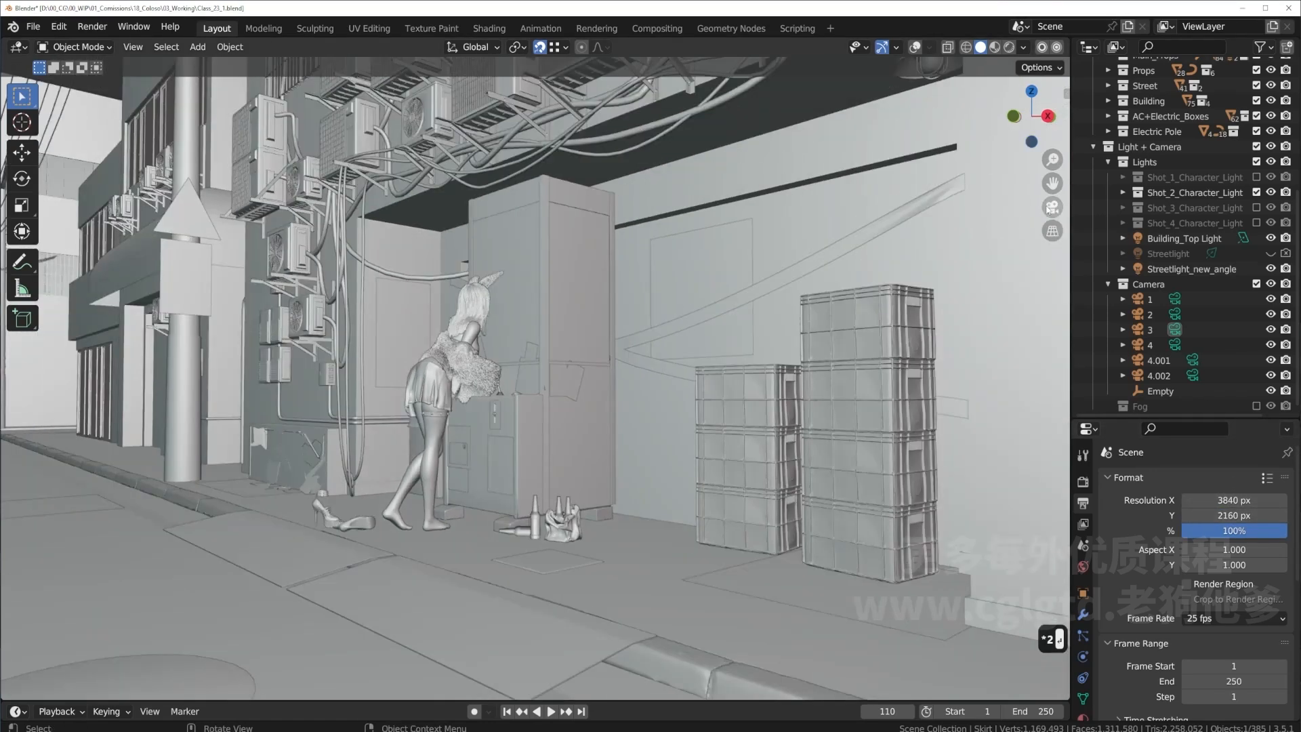
pyautogui.click(1176, 299)
pyautogui.press('ctrl+KP_0')
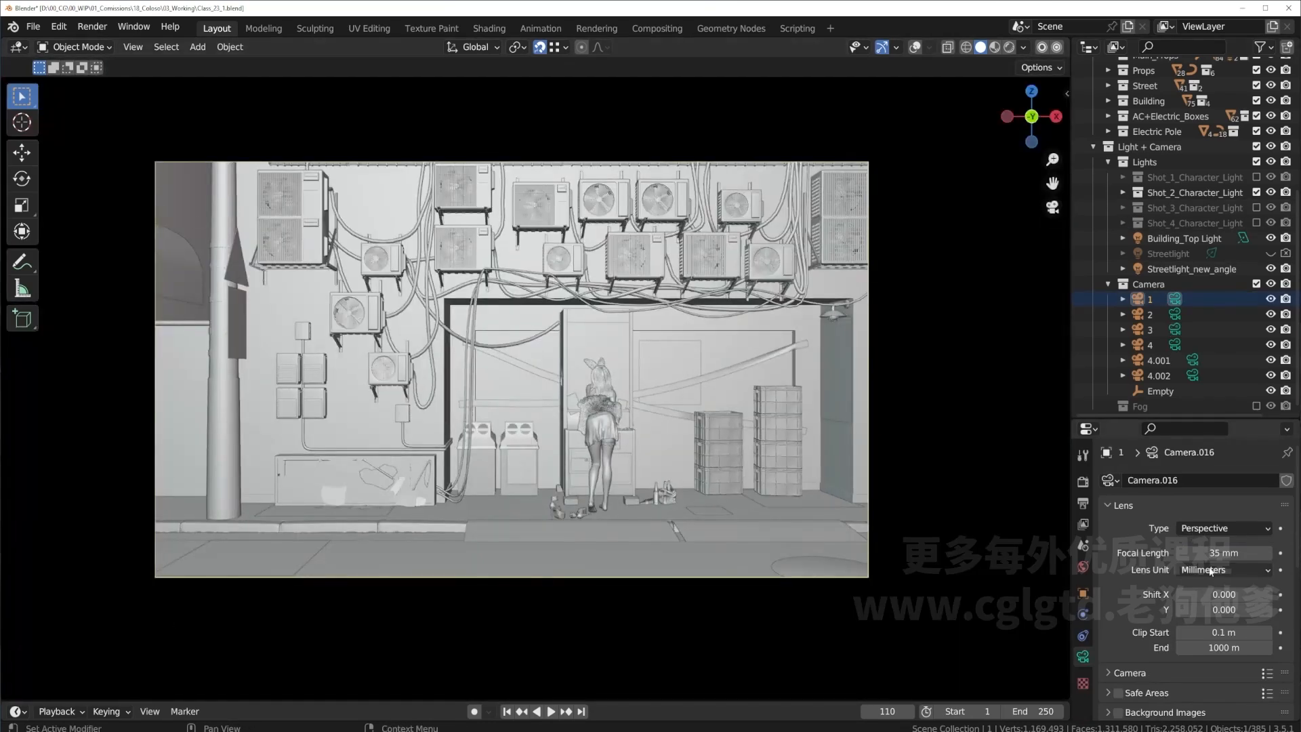
# Halve both dimensions of the scene's output resolution to 1920 px by 1080 px.
pyautogui.click(1083, 503)
pyautogui.click(1191, 499)
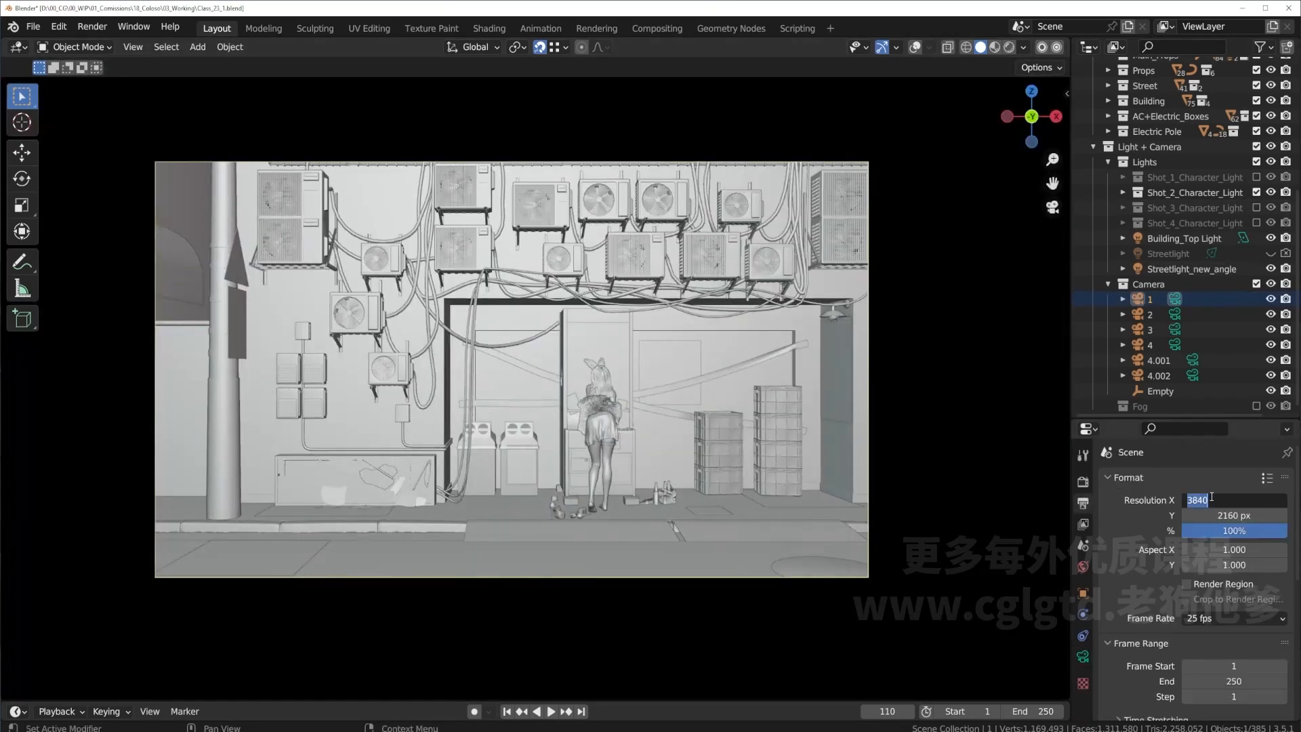
pyautogui.click(1225, 499)
pyautogui.write('/2')
pyautogui.press('Return')
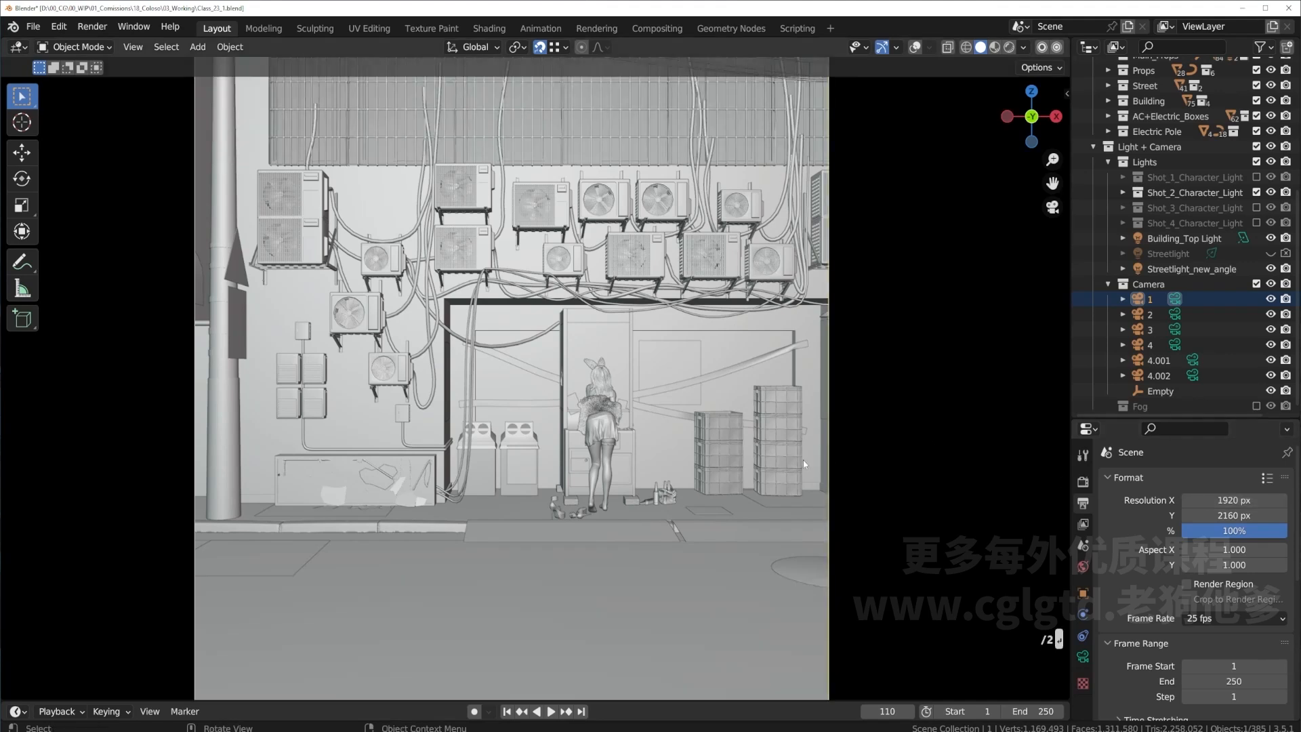
pyautogui.scroll(-3, 678, 501)
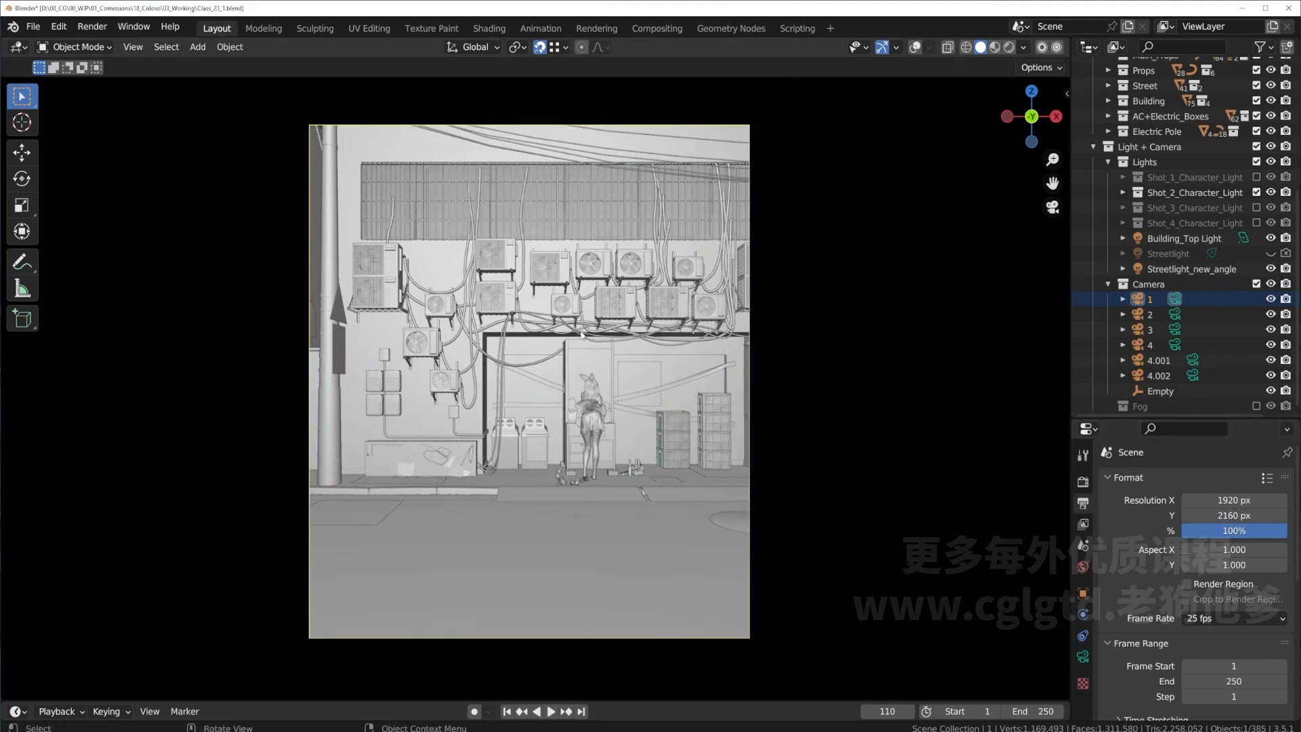
pyautogui.click(1227, 516)
pyautogui.write('/2')
pyautogui.press('Return')
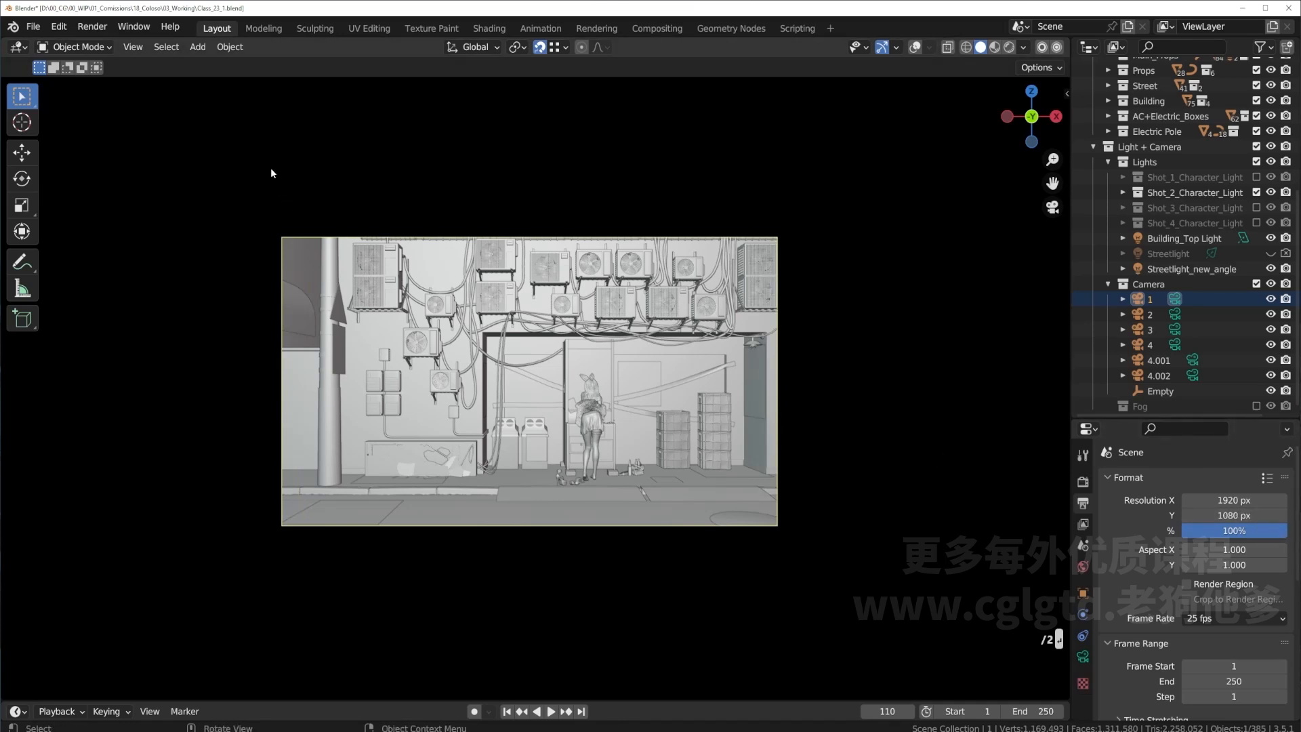
# Make the camera frame square by setting the vertical output resolution to 1920 px.
pyautogui.click(1210, 515)
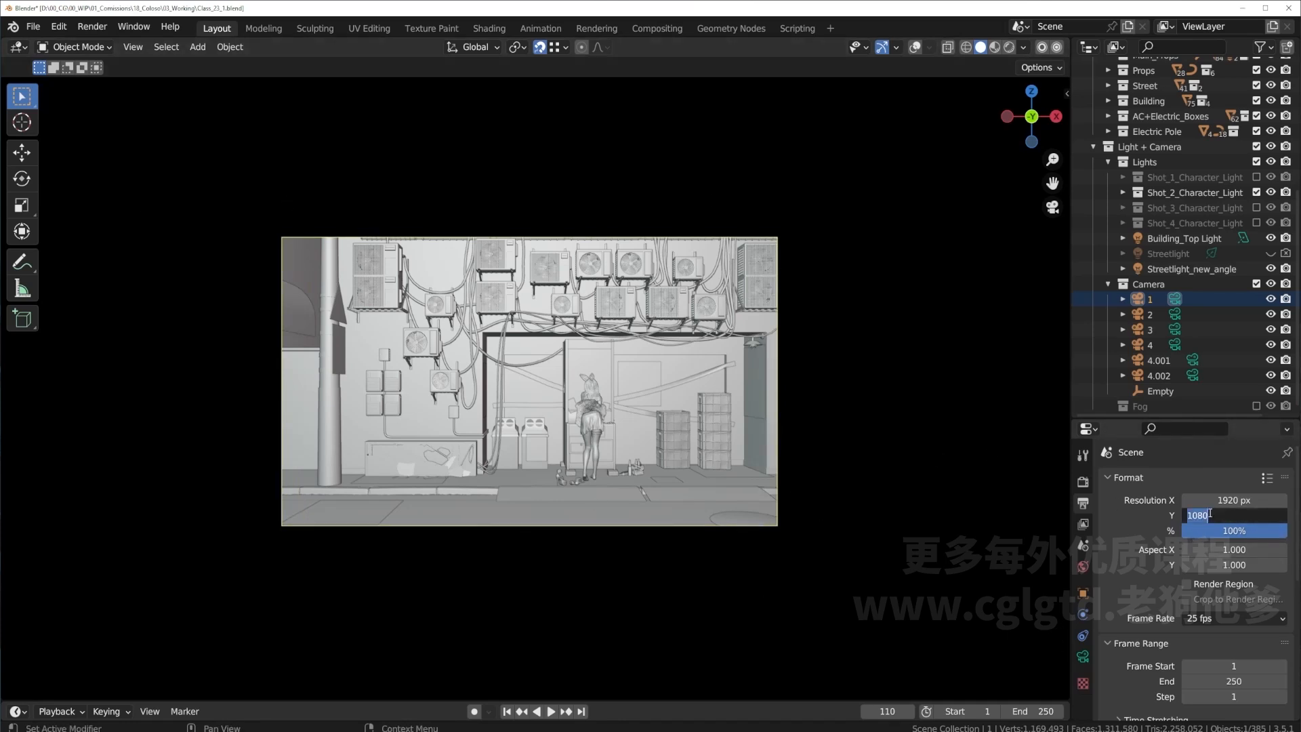
pyautogui.write('1920')
pyautogui.press('Return')
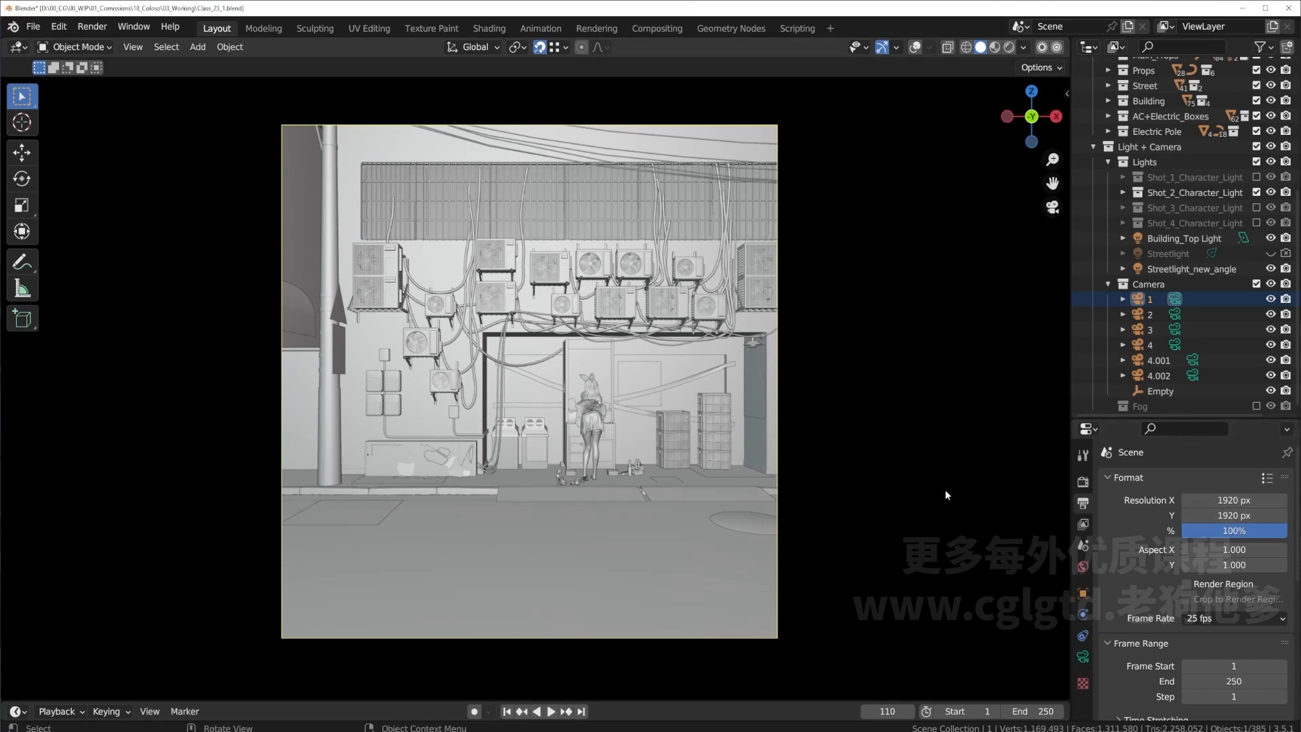
# Multiply both dimensions of the square output resolution by four, to 7680 px by 7680 px.
pyautogui.click(1238, 510)
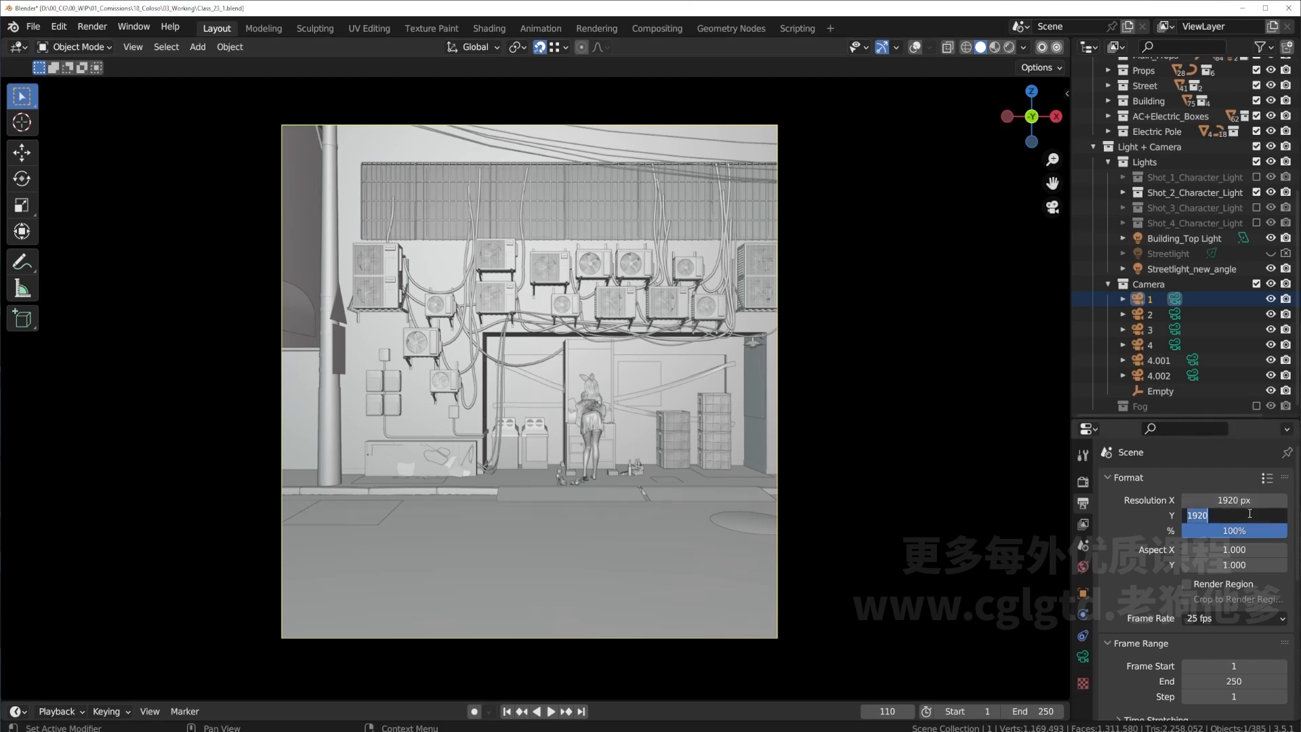
pyautogui.click(1250, 511)
pyautogui.write('*4')
pyautogui.press('Return')
pyautogui.moveTo(1242, 496); pyautogui.dragTo(1179, 499)
pyautogui.click(1243, 496)
pyautogui.write('1920')
pyautogui.press('Return')
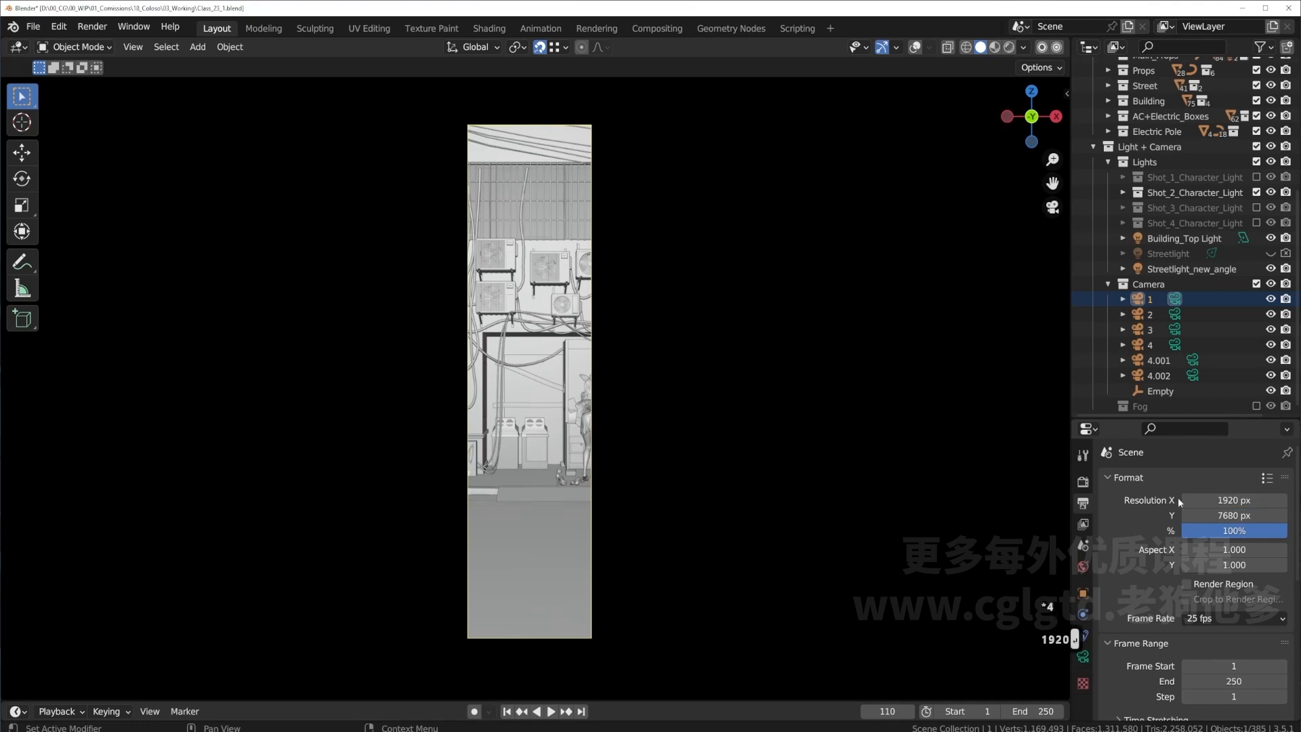
pyautogui.click(1232, 496)
pyautogui.press('Return')
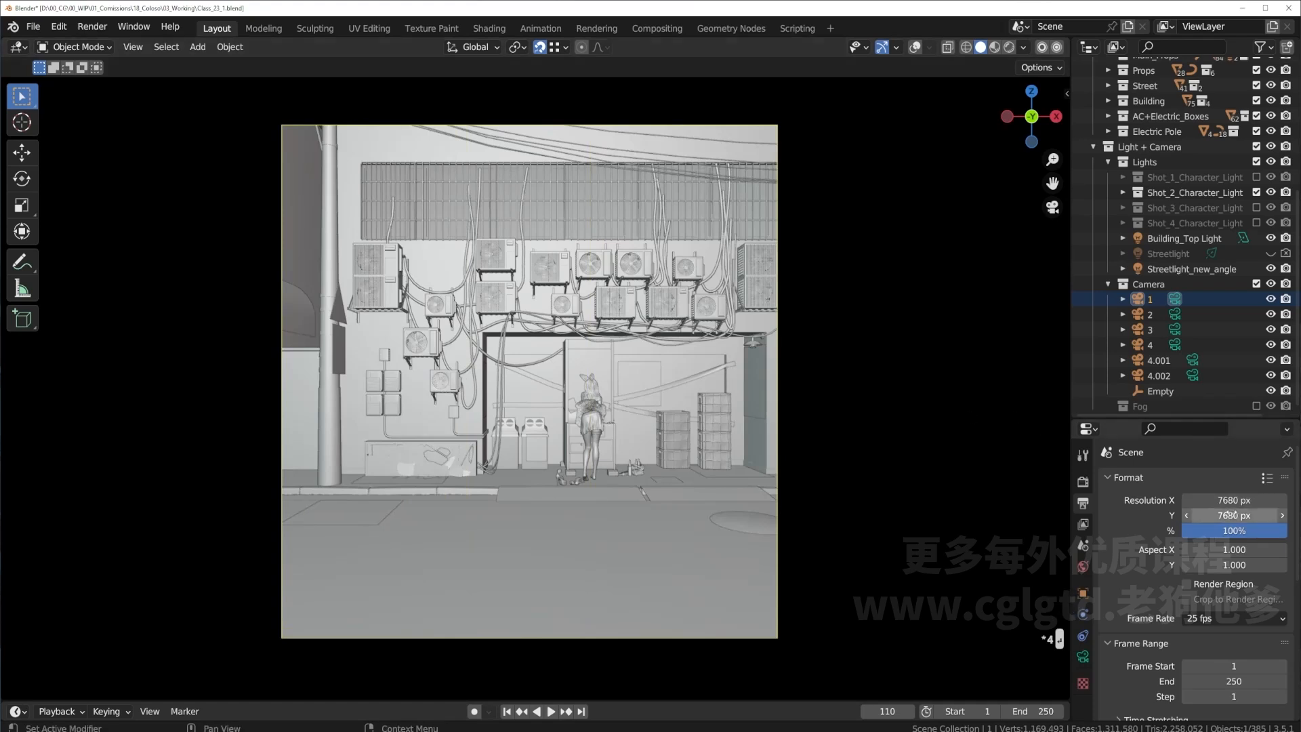
# Set the output resolution to 1920 px horizontally and 1080 px vertically.
pyautogui.click(1221, 505)
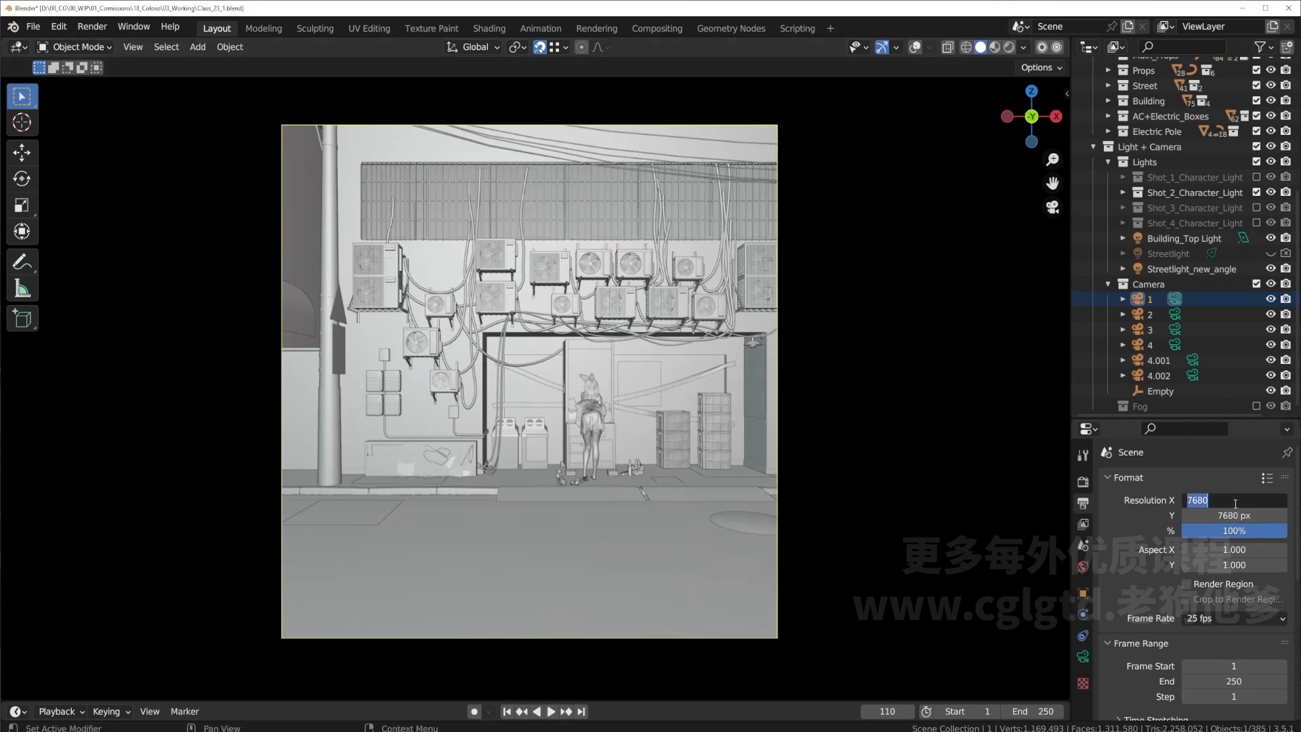
pyautogui.write('1920')
pyautogui.press('Return')
pyautogui.click(1219, 517)
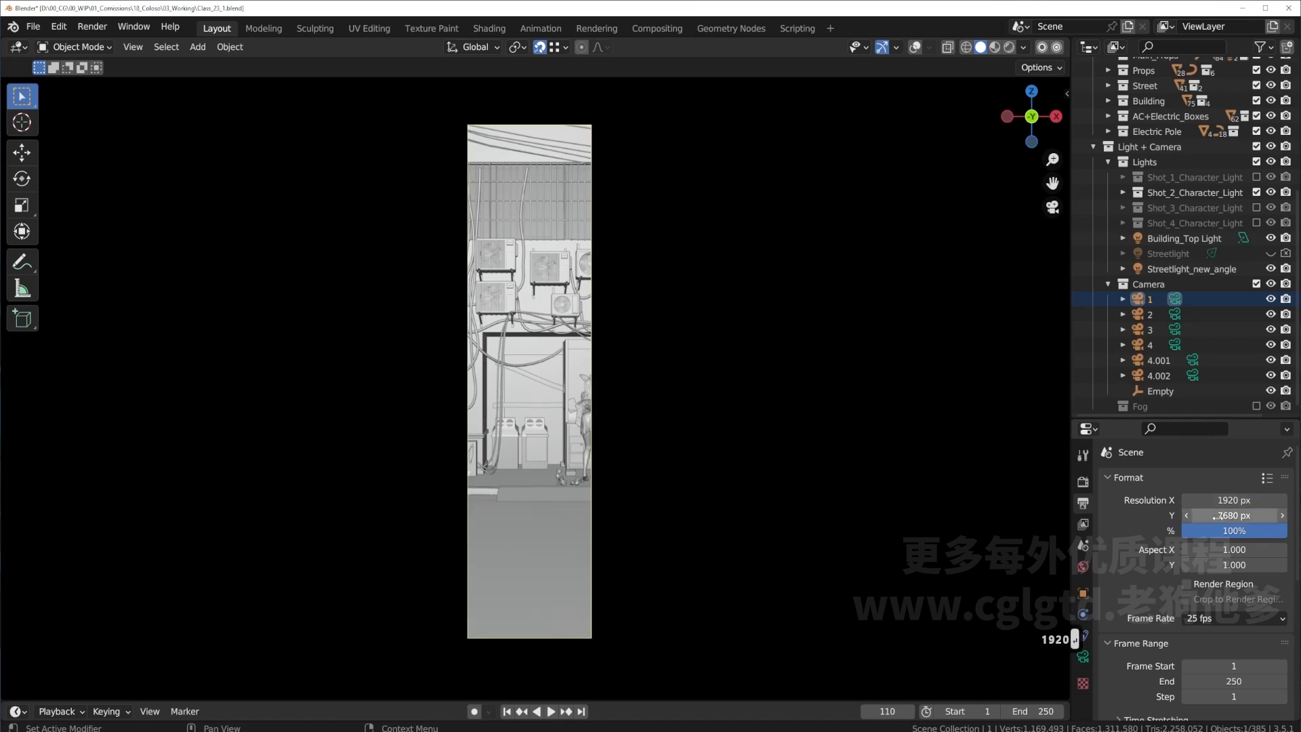
pyautogui.write('1080')
pyautogui.press('Return')
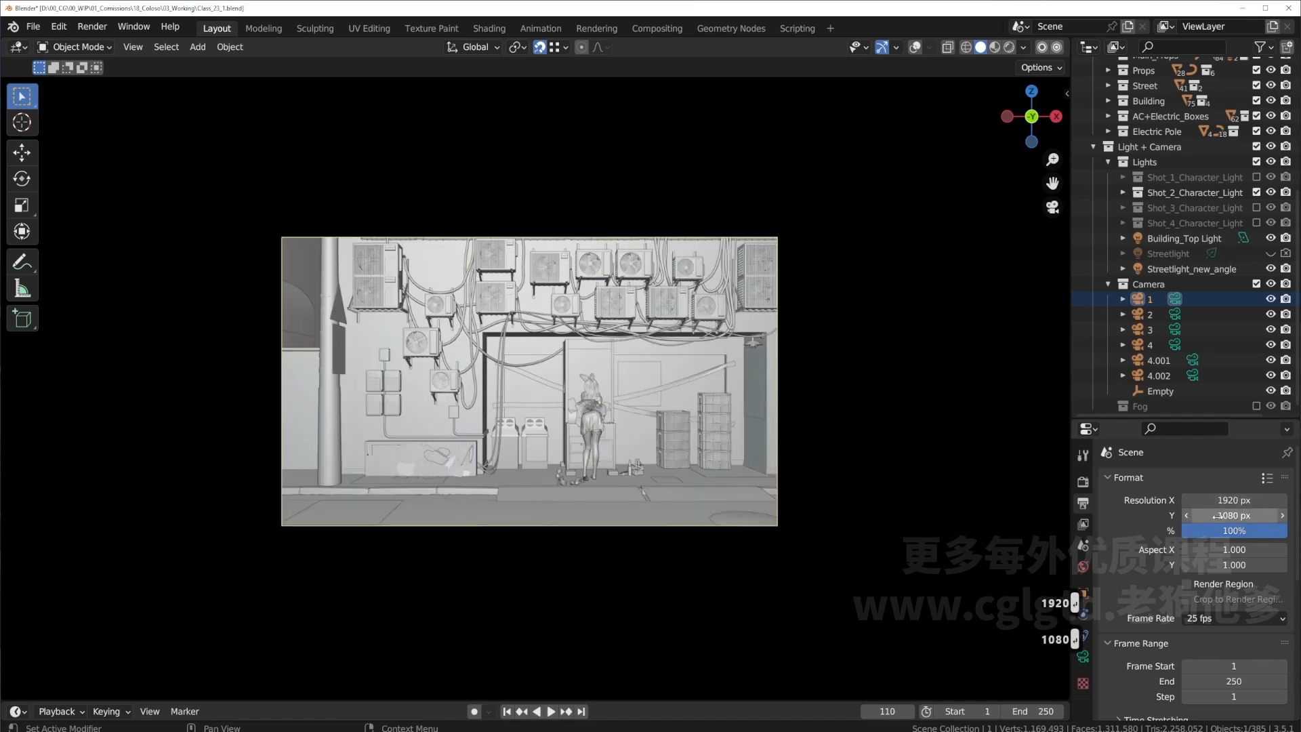
# Multiply both dimensions of the widescreen output resolution by four, to 7680 px by 4320 px.
pyautogui.click(1241, 501)
pyautogui.click(1241, 499)
pyautogui.write('*')
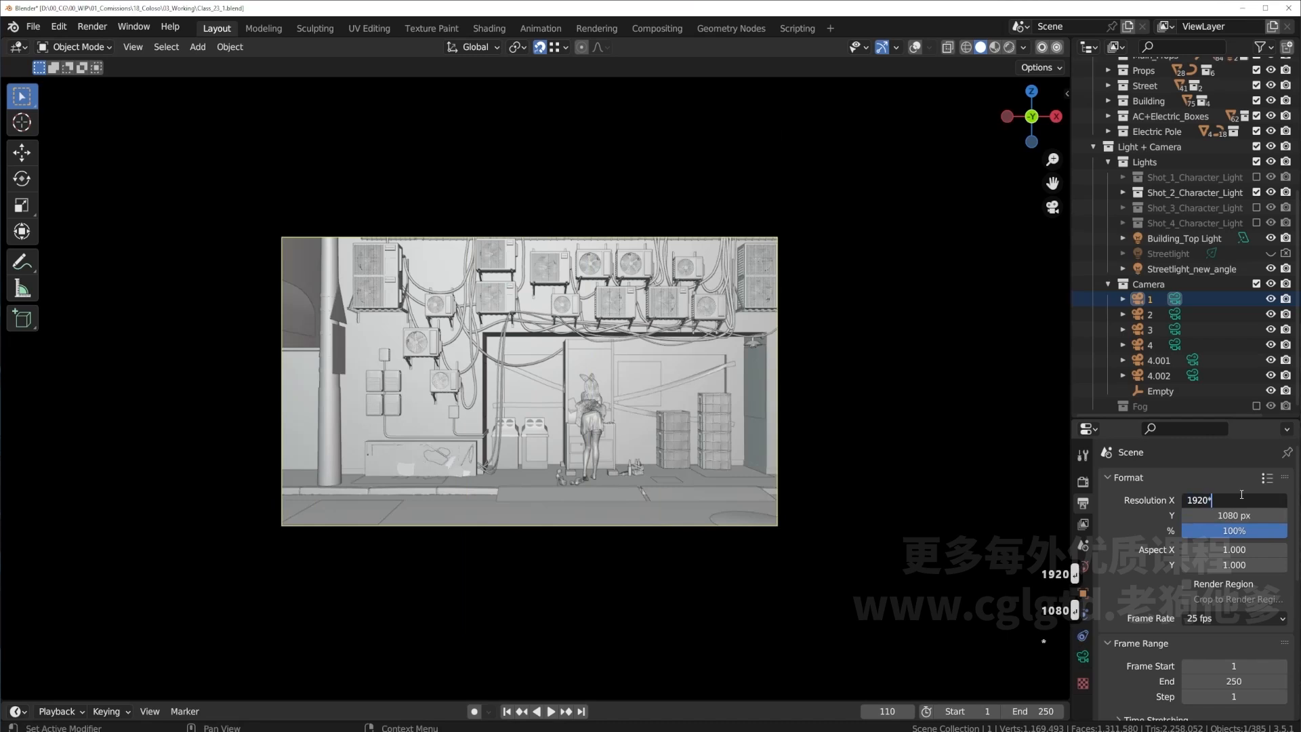
pyautogui.write('4')
pyautogui.press('Return')
pyautogui.click(1233, 516)
pyautogui.click(1233, 516)
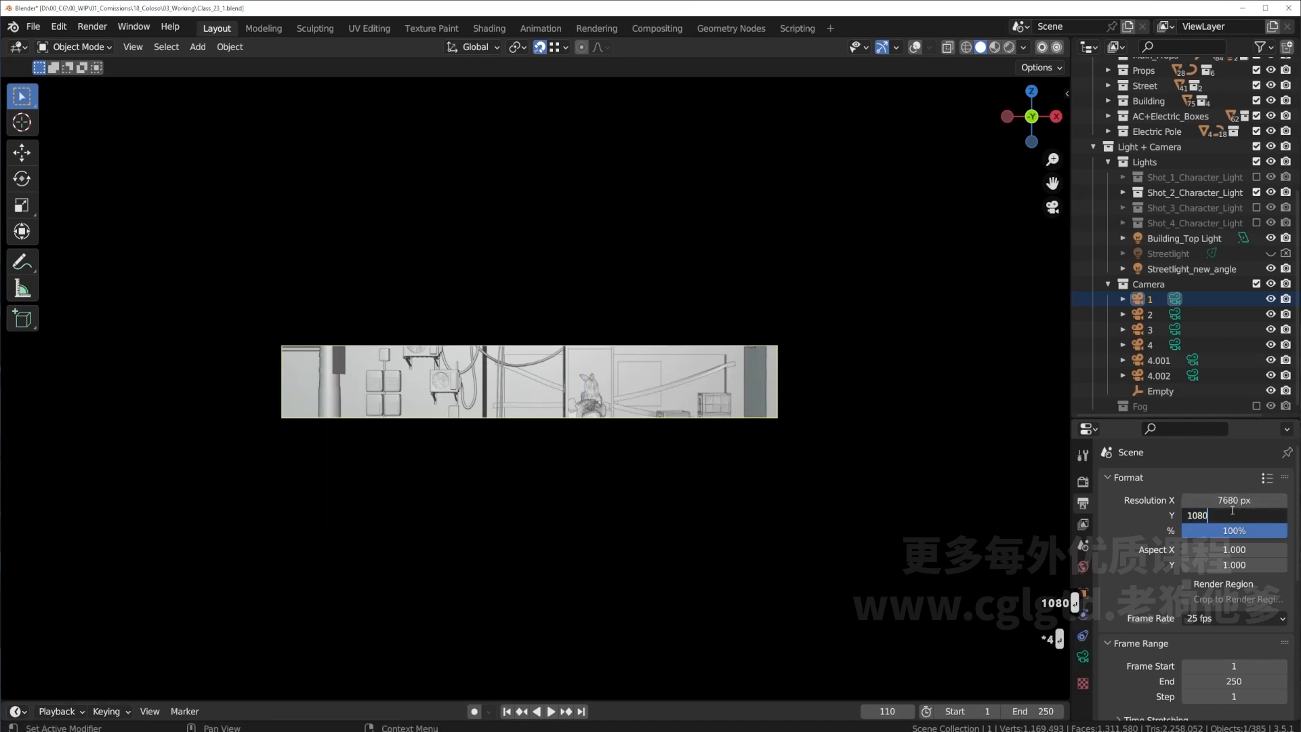
pyautogui.write('*4')
pyautogui.press('Return')
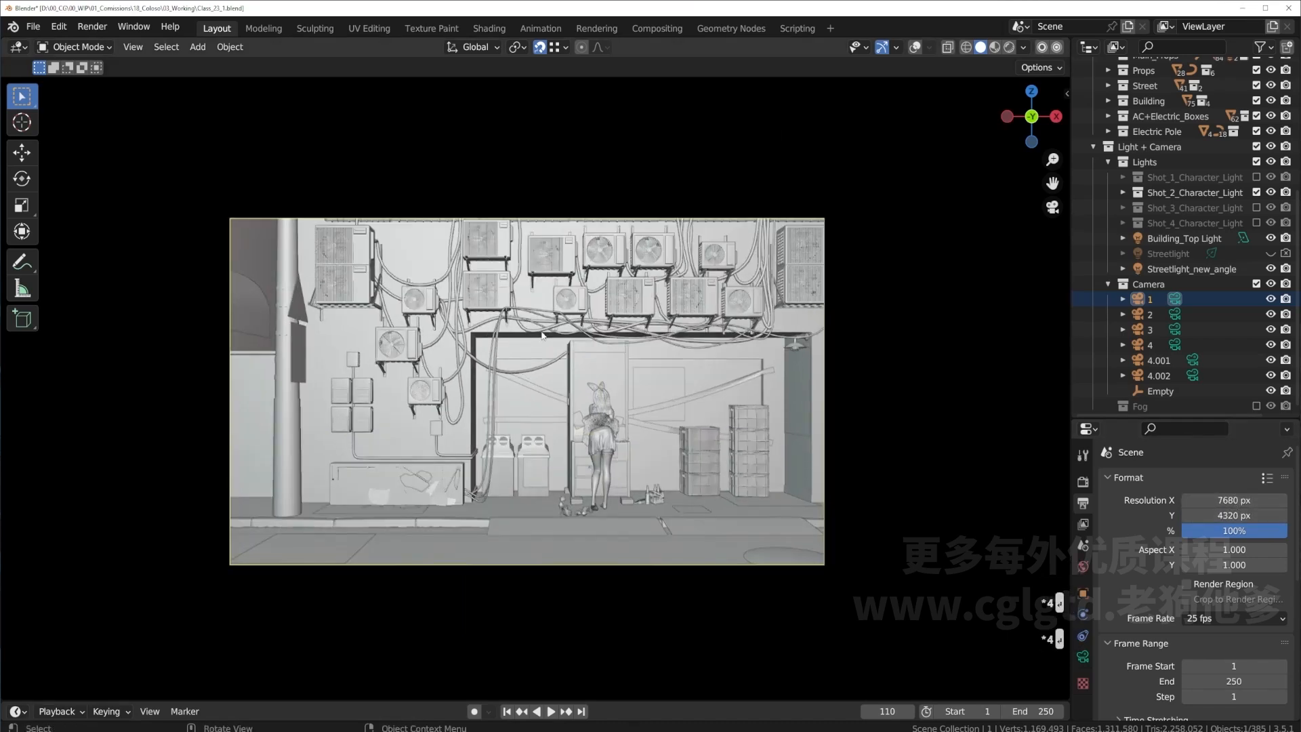
pyautogui.scroll(1, 543, 336)
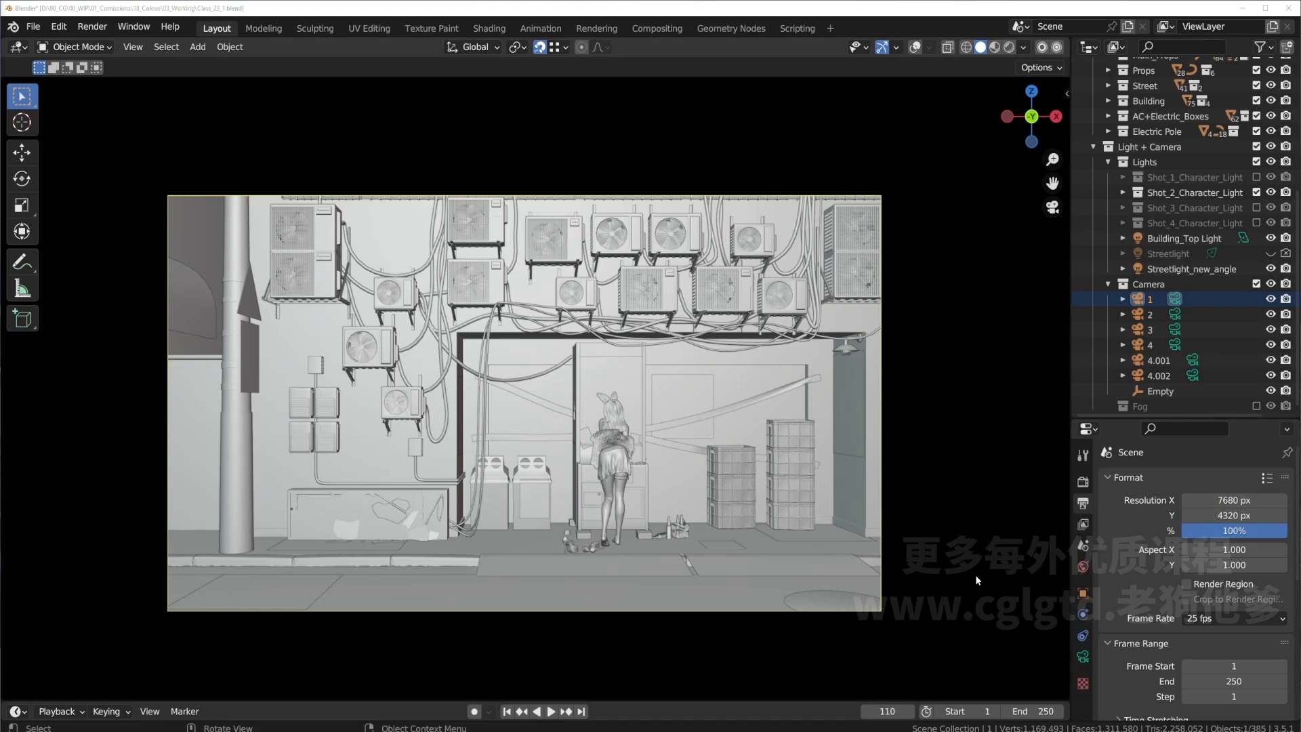
# Show the Cycles render settings and expand the viewport sampling options to examine the viewport and render noise thresholds and sample limits.
pyautogui.click(1083, 524)
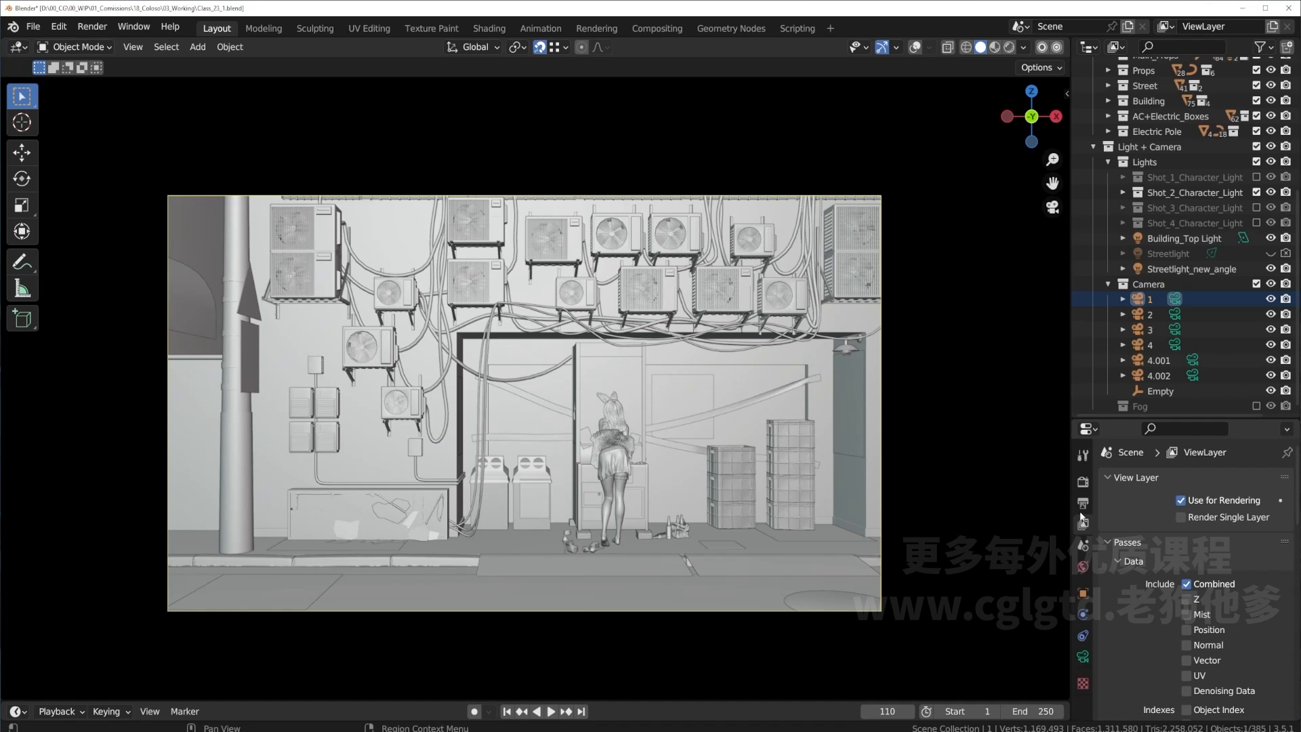
pyautogui.click(1084, 503)
pyautogui.scroll(-5, 1137, 552)
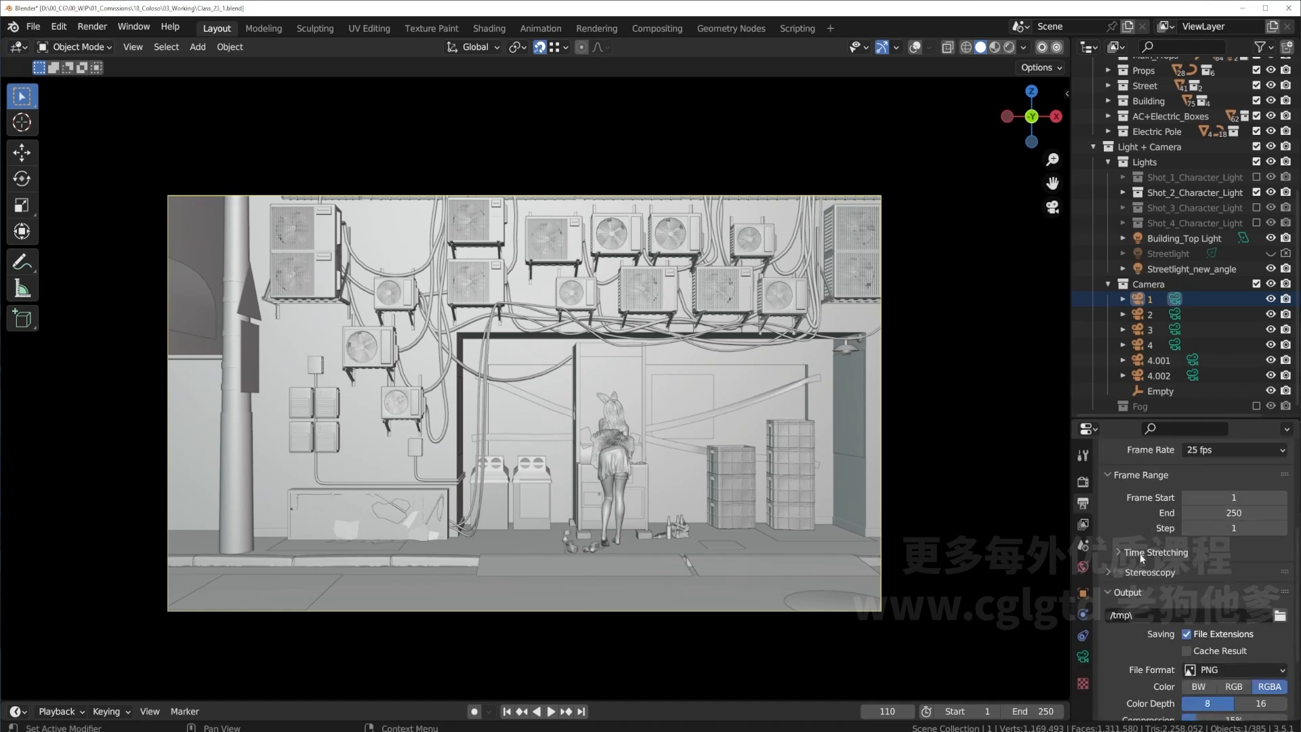
pyautogui.scroll(5, 1098, 478)
pyautogui.click(1083, 481)
pyautogui.scroll(-1, 1145, 545)
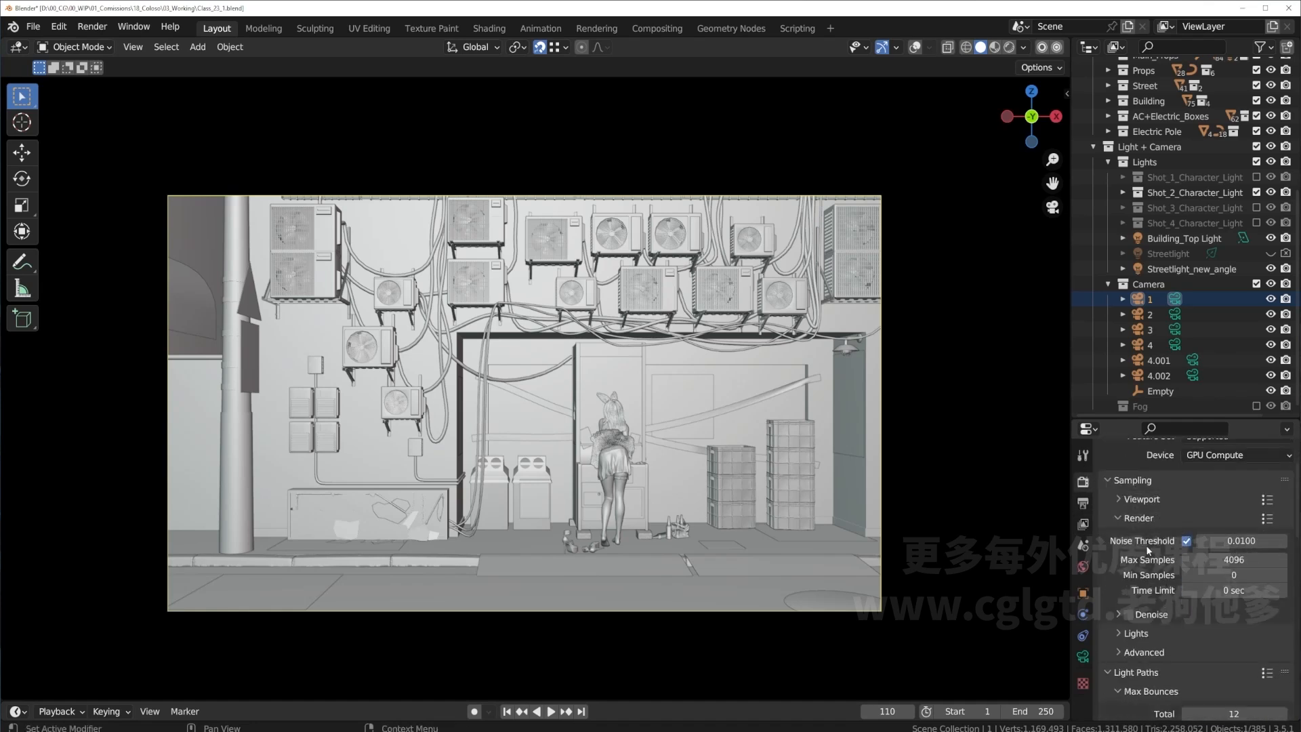
pyautogui.scroll(1, 1116, 531)
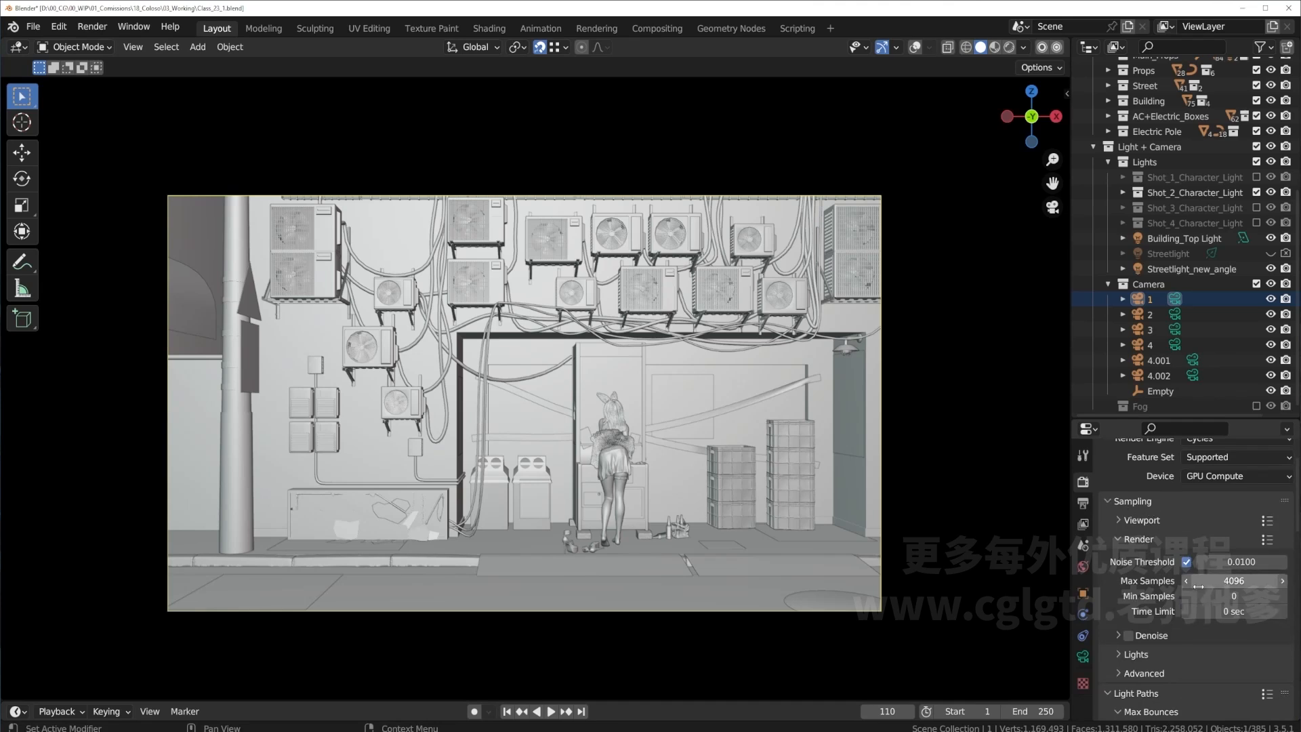
pyautogui.click(1119, 521)
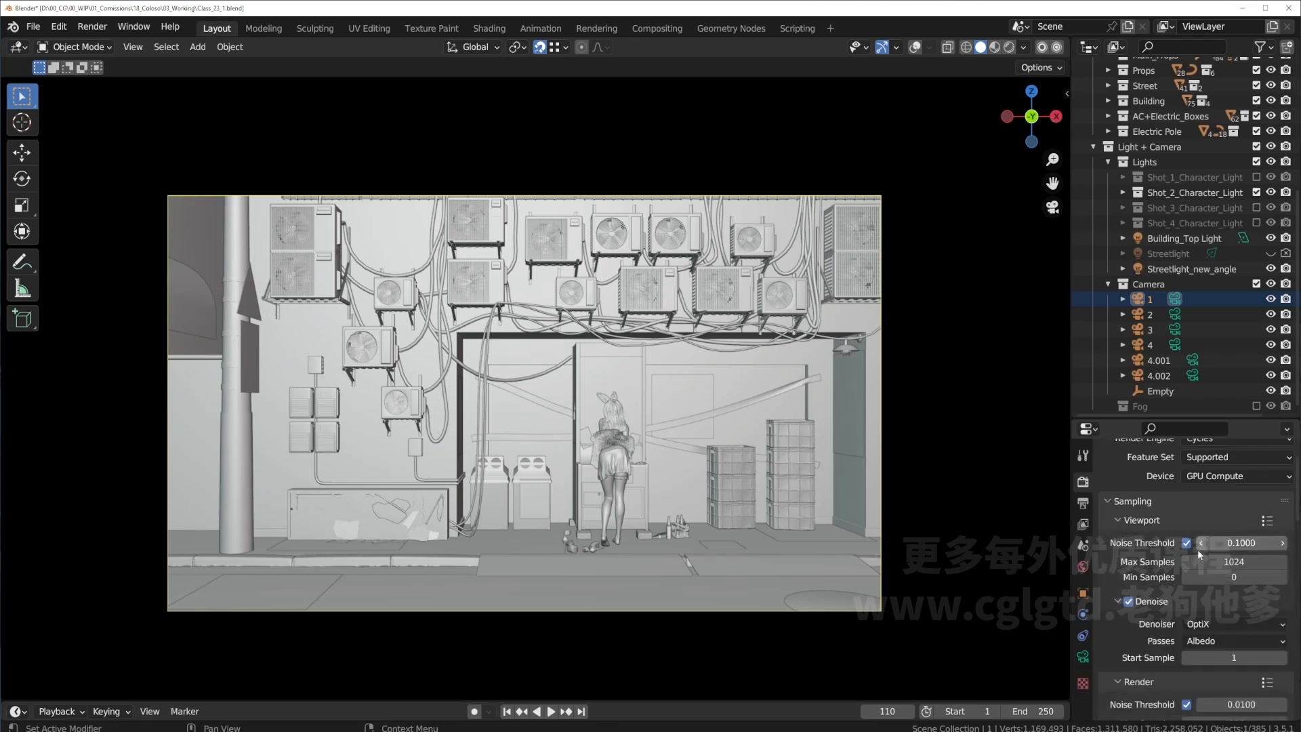
pyautogui.scroll(-1, 1199, 554)
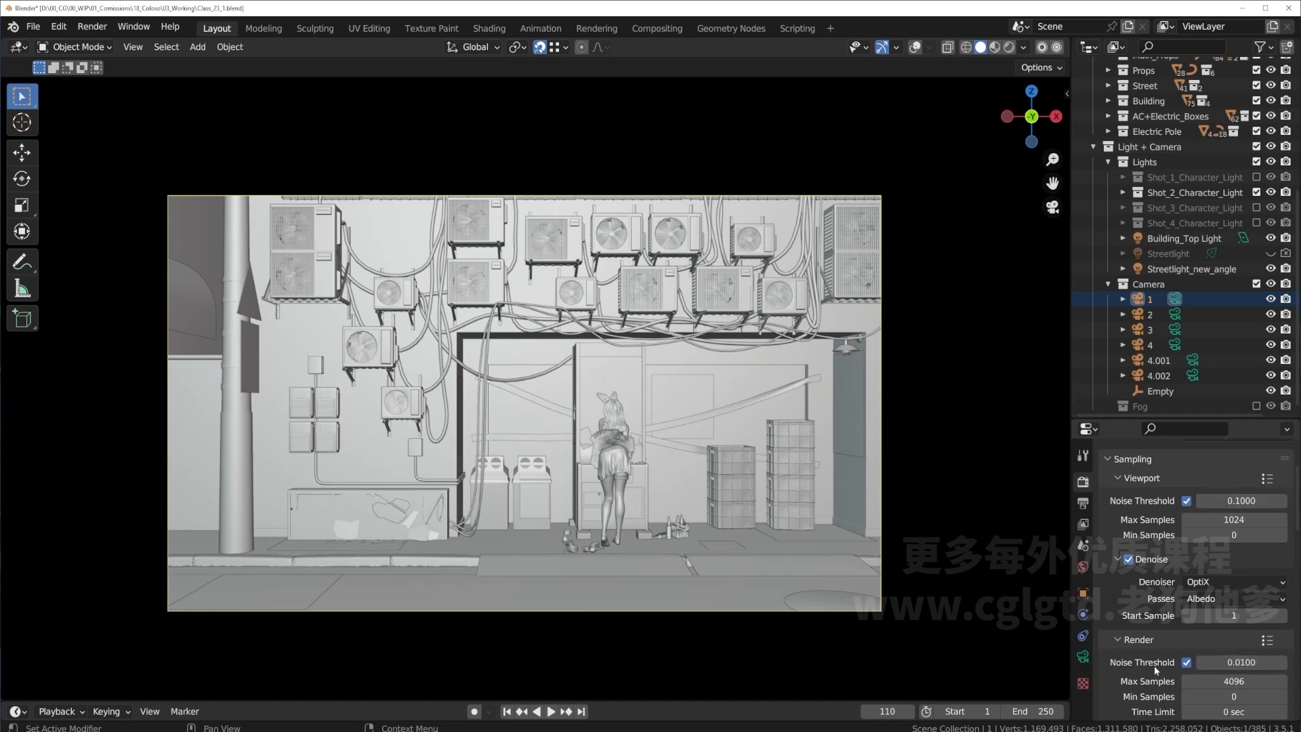
pyautogui.scroll(-1, 1156, 670)
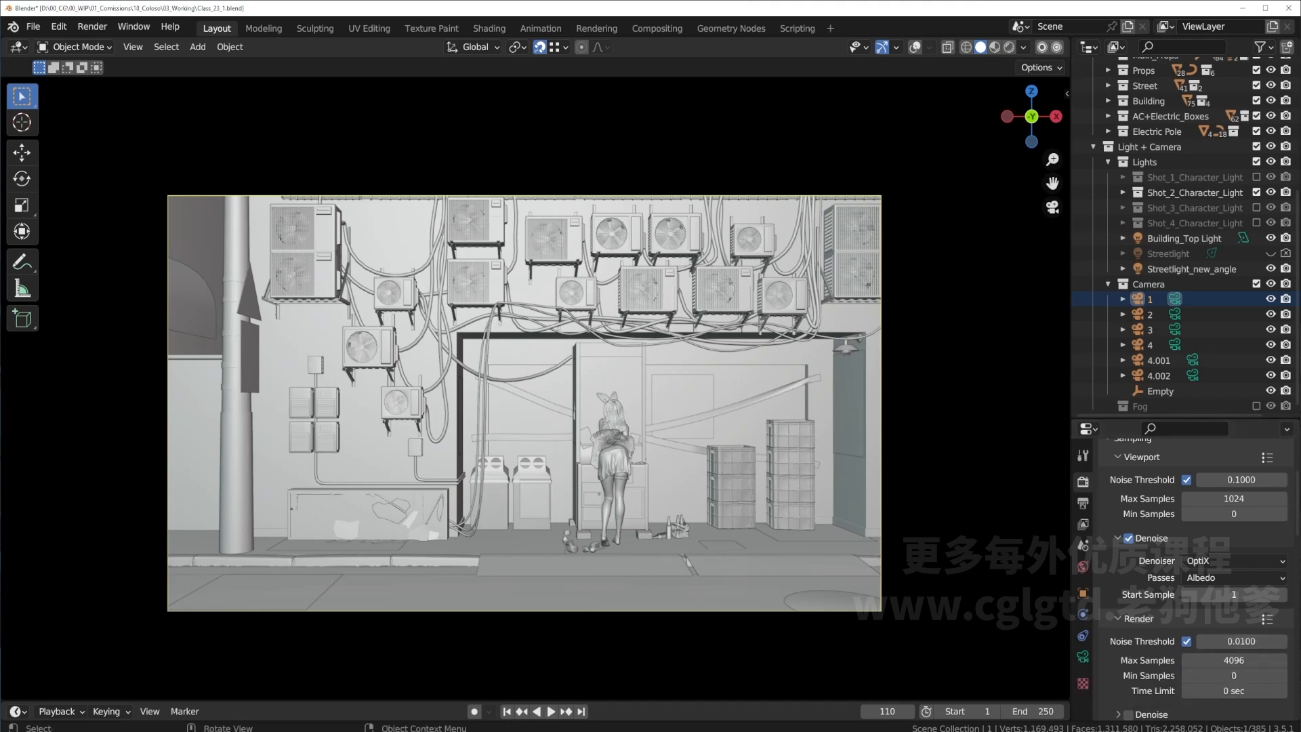
# Open PNG_render.png from the Chapter_23 folder in the image viewer and examine the noise around the face and the dark reflections up close.
pyautogui.hotkey('alt', 'Tab')
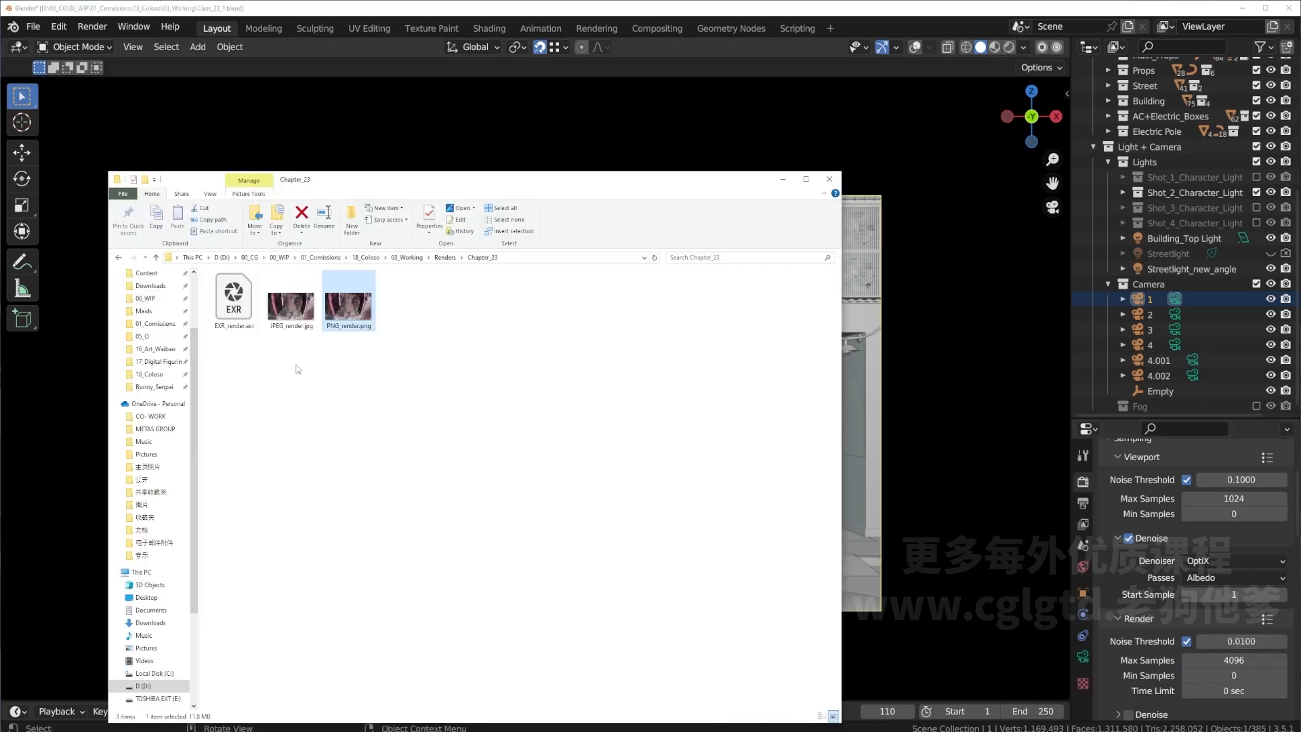
pyautogui.doubleClick(333, 314)
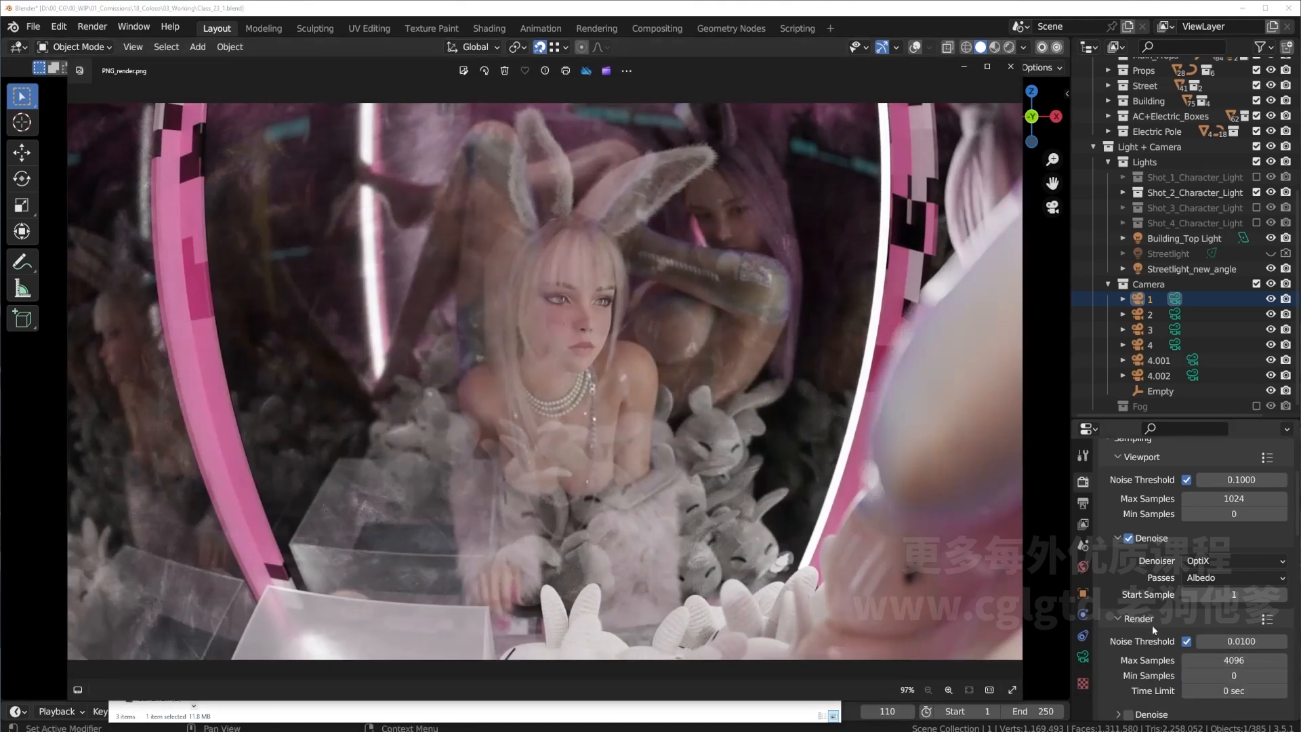
pyautogui.scroll(4, 743, 203)
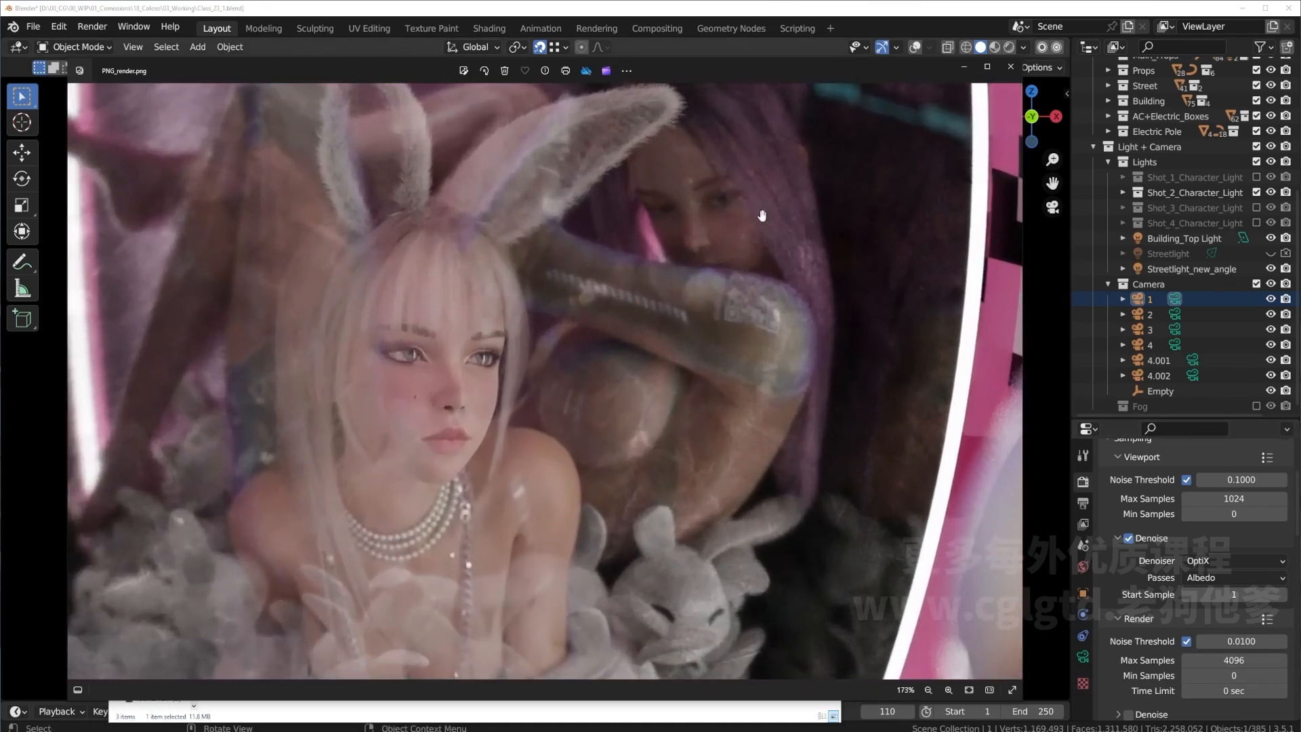
pyautogui.scroll(4, 777, 208)
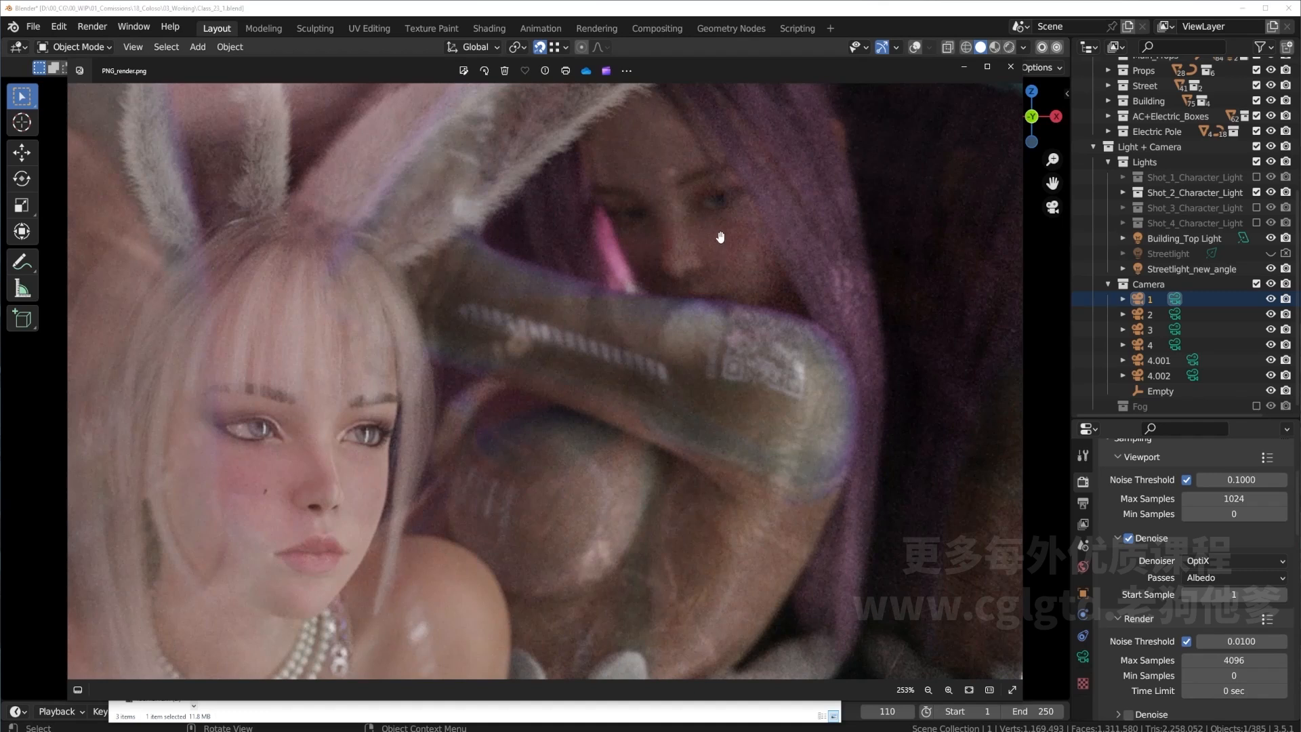
pyautogui.scroll(3, 291, 292)
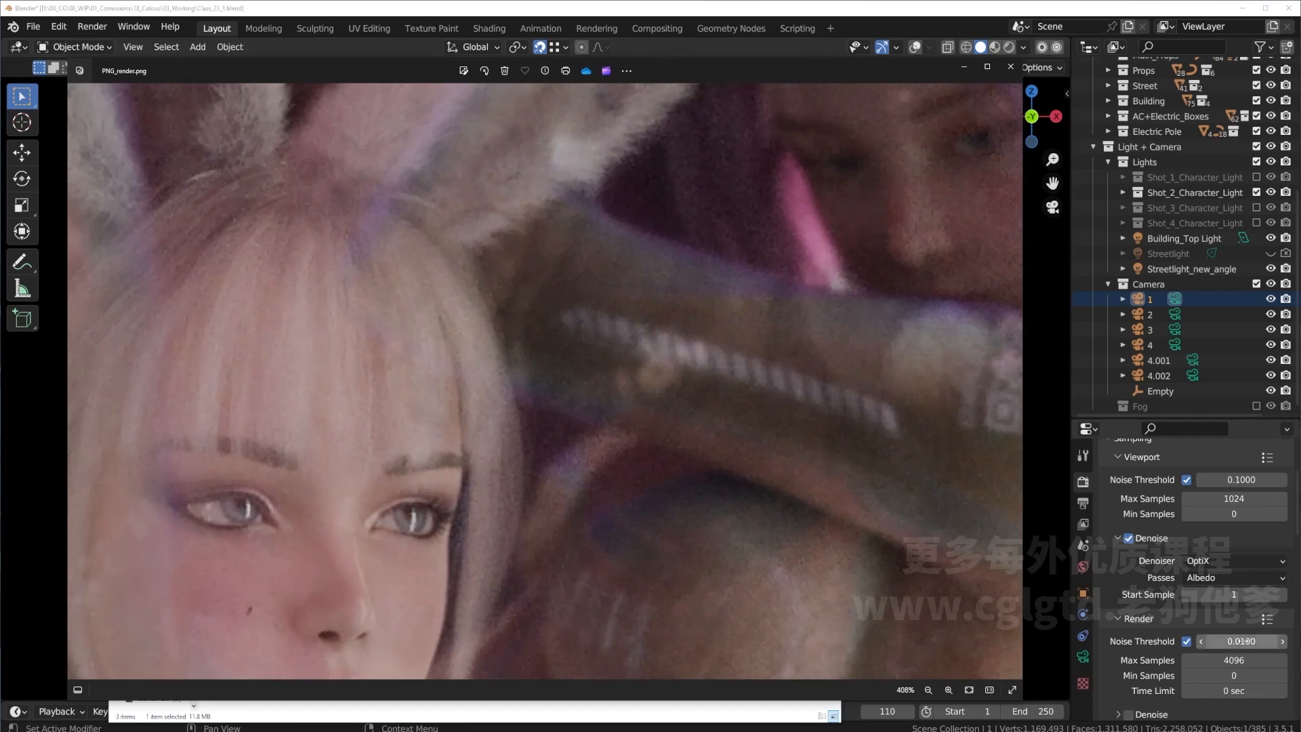
pyautogui.scroll(-3, 407, 267)
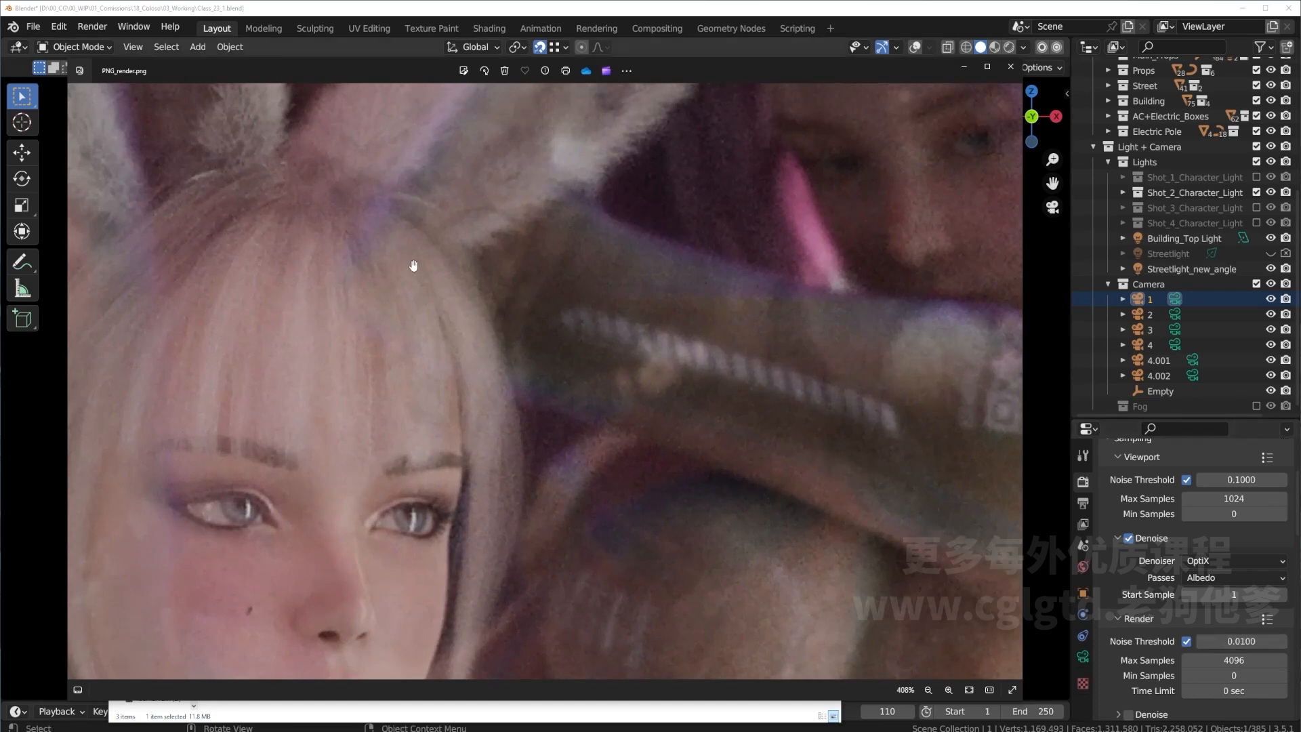
pyautogui.scroll(-3, 448, 315)
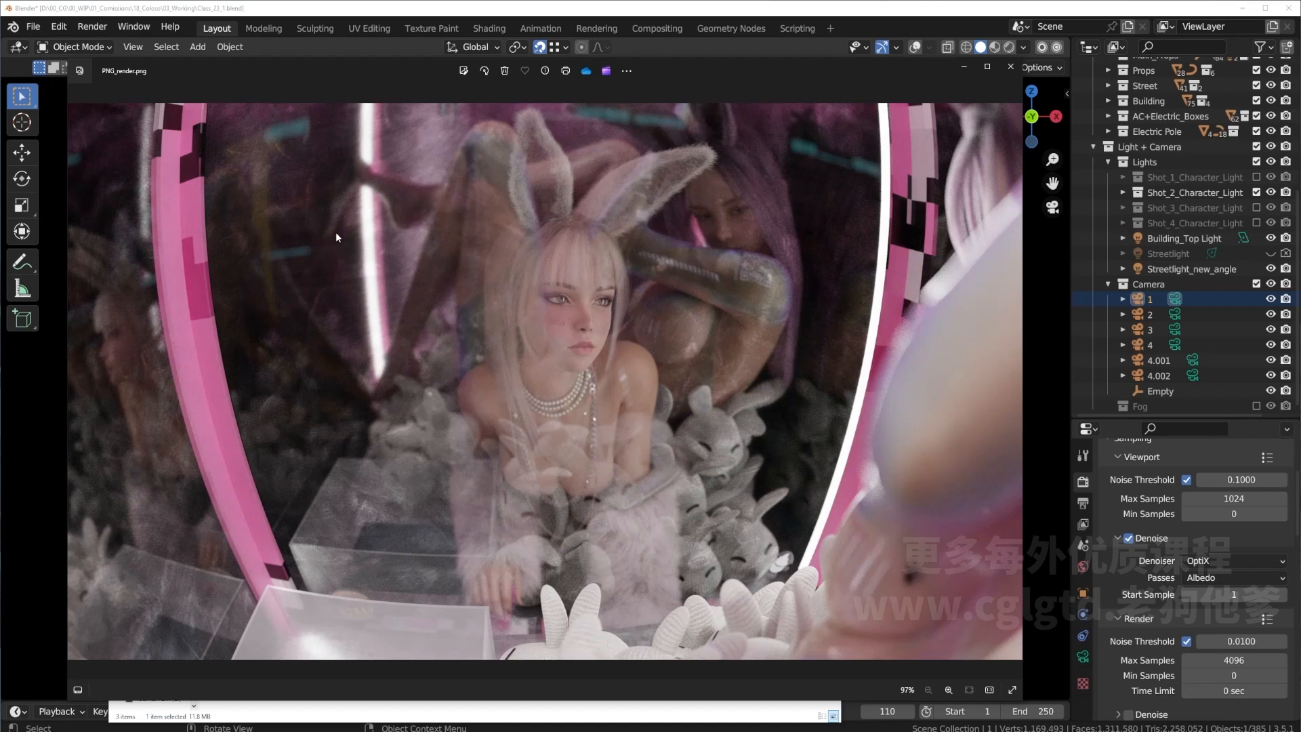
# Return to the Blender scene, try doubling the render Max Samples to 8192, and halve it back to 4096.
pyautogui.click(1241, 660)
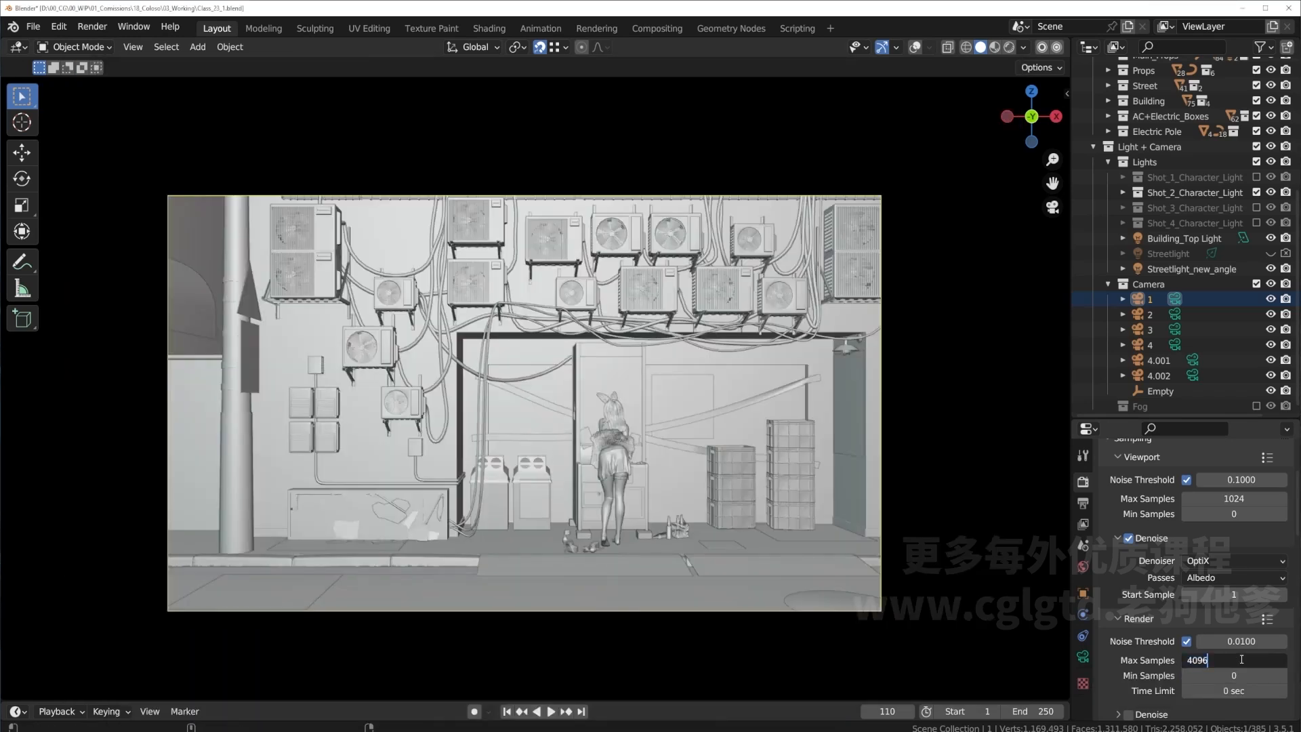
pyautogui.write('*2')
pyautogui.press('Return')
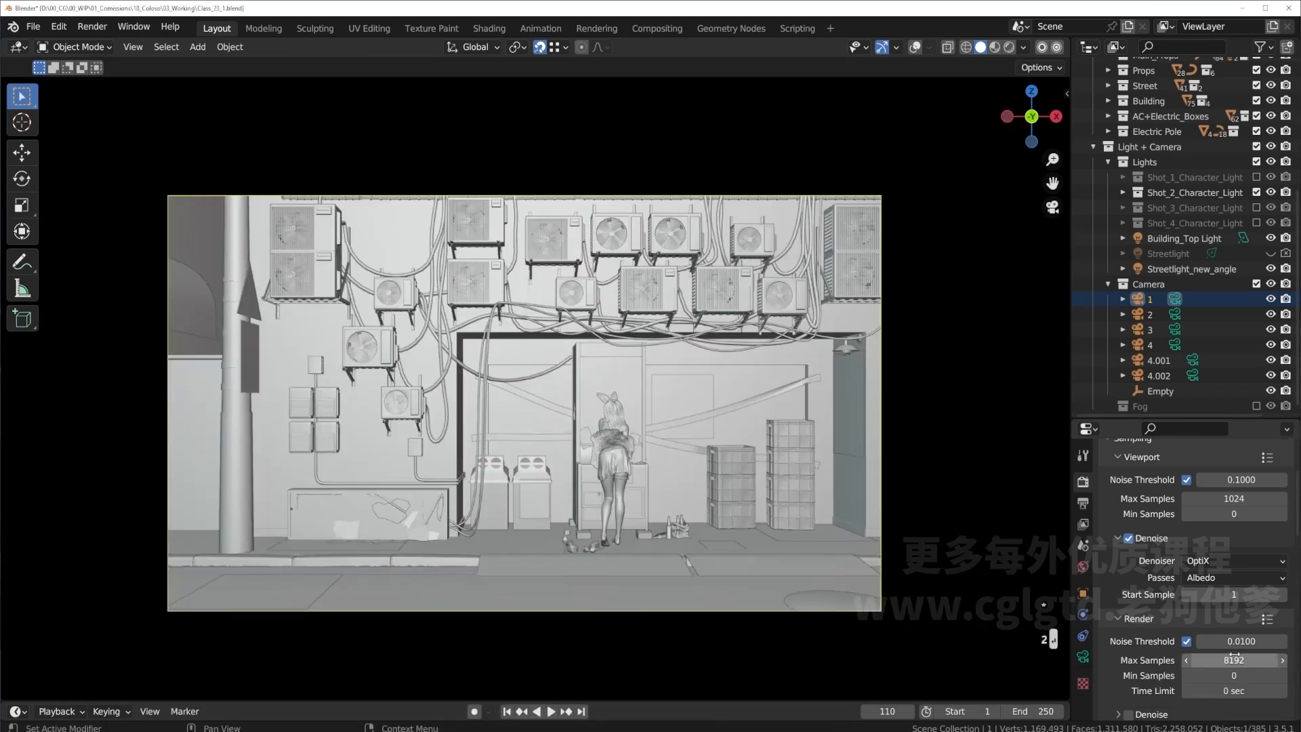
pyautogui.click(1227, 660)
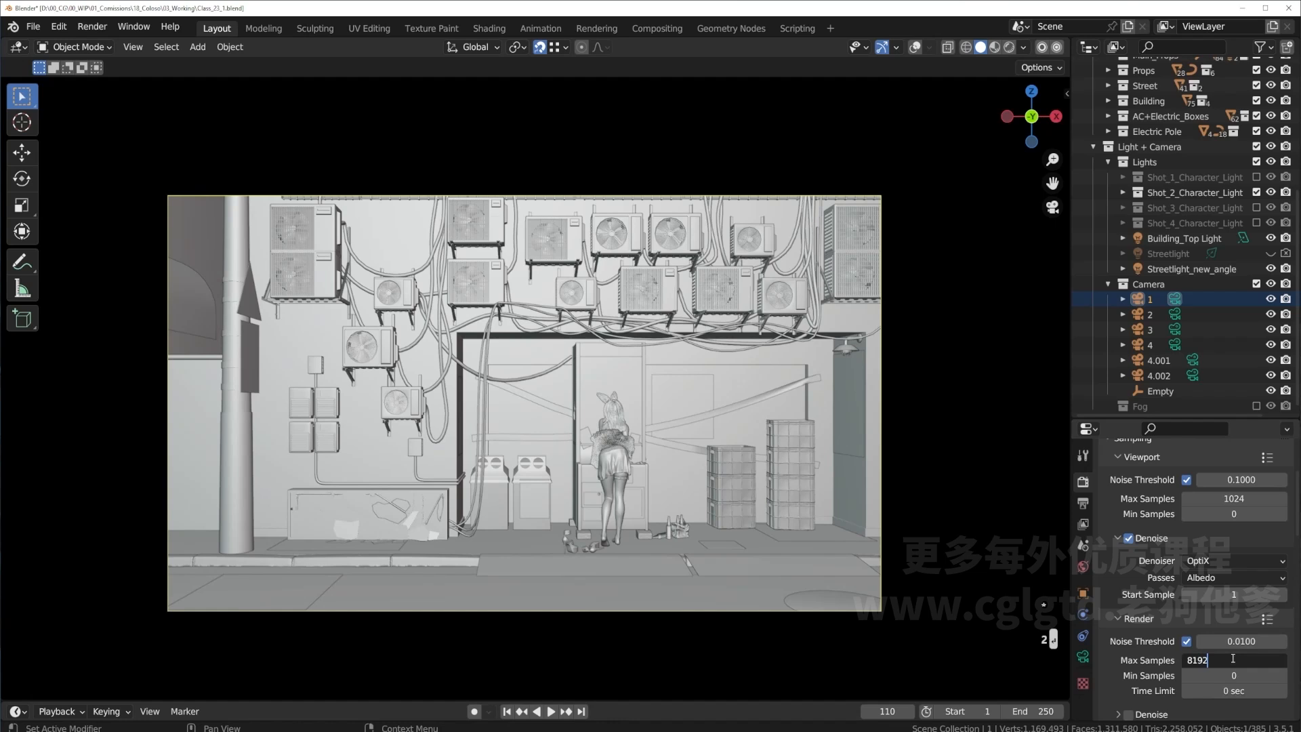
pyautogui.write('/2')
pyautogui.press('Return')
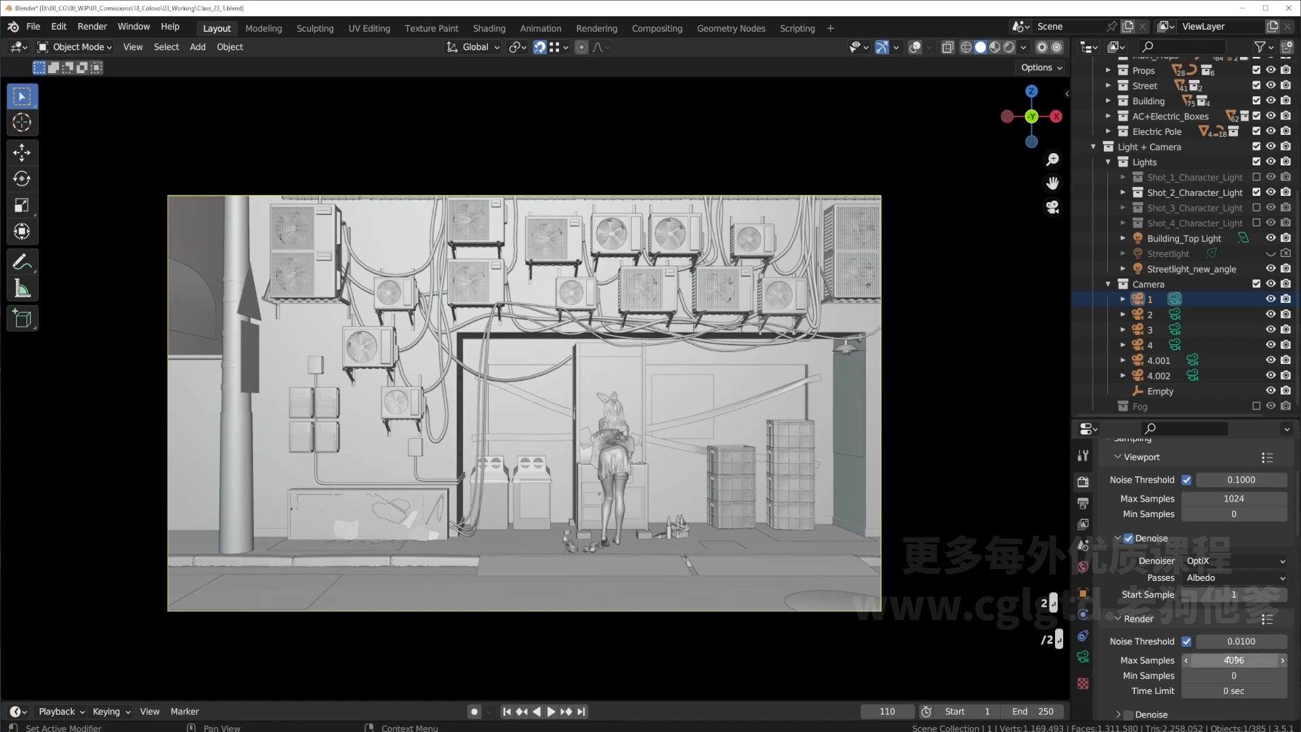
# Zoom into PNG_render.png to examine its noise around the character, and review the scene's sampling settings, output resolution and frame range.
pyautogui.hotkey('alt', 'Tab')
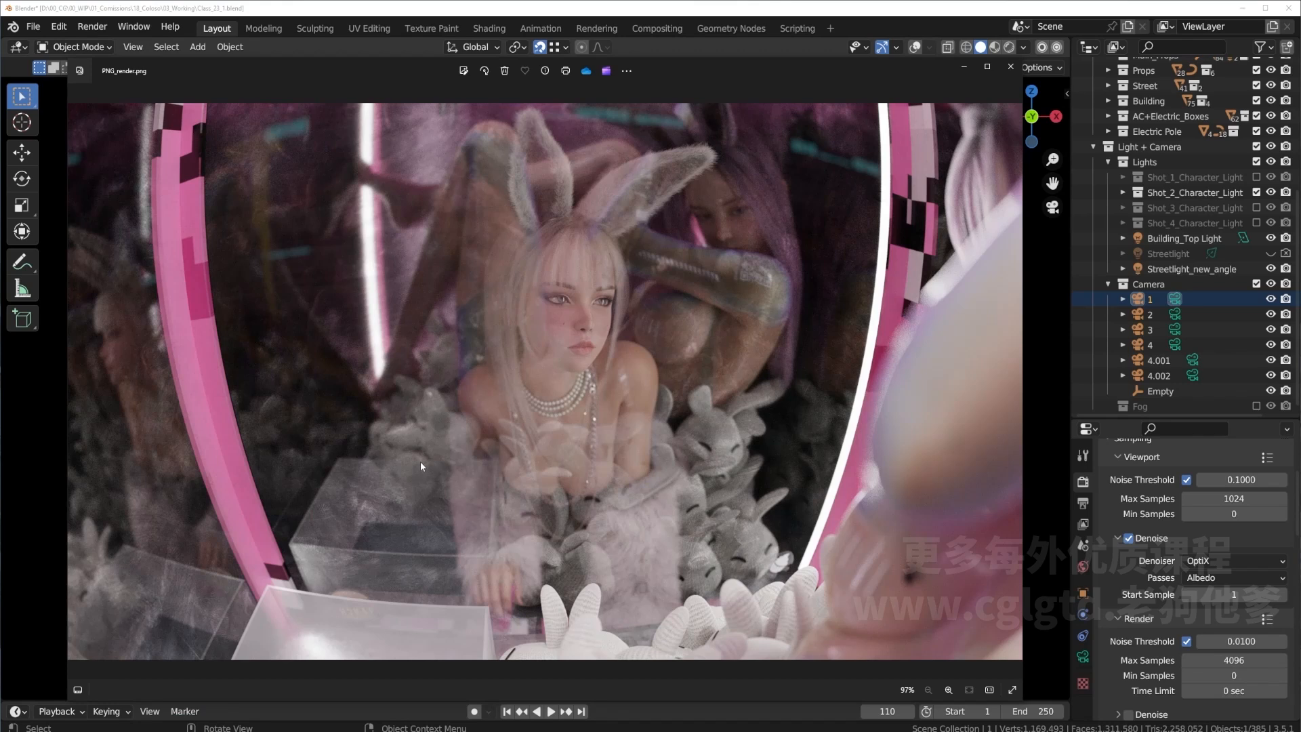
pyautogui.scroll(-2, 1178, 632)
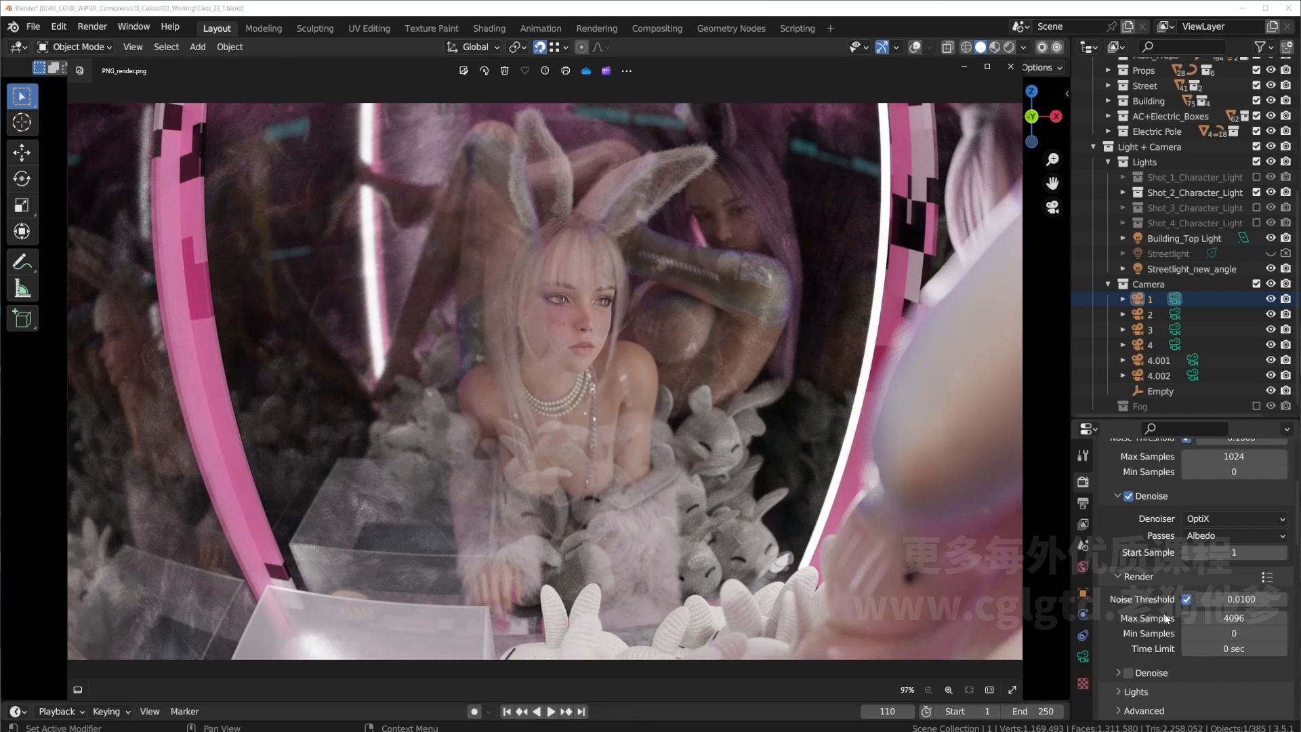
pyautogui.scroll(4, 590, 216)
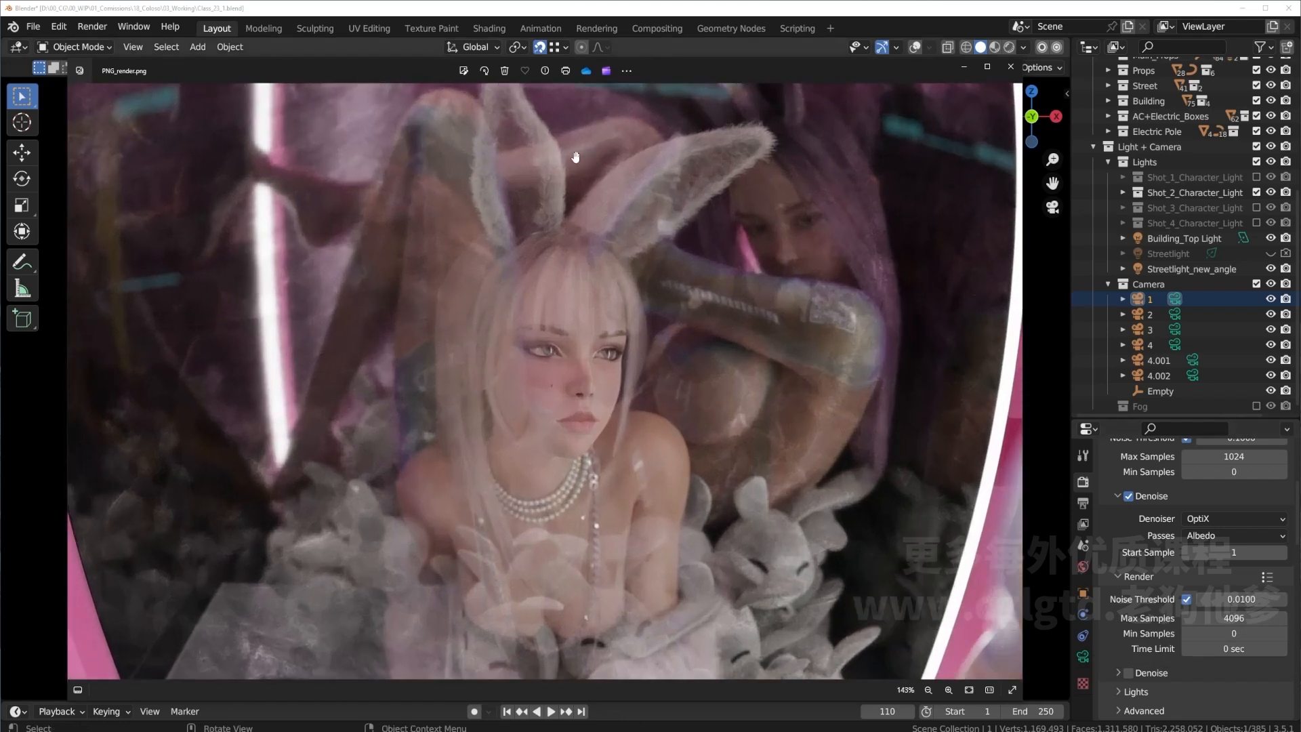
pyautogui.scroll(6, 1166, 568)
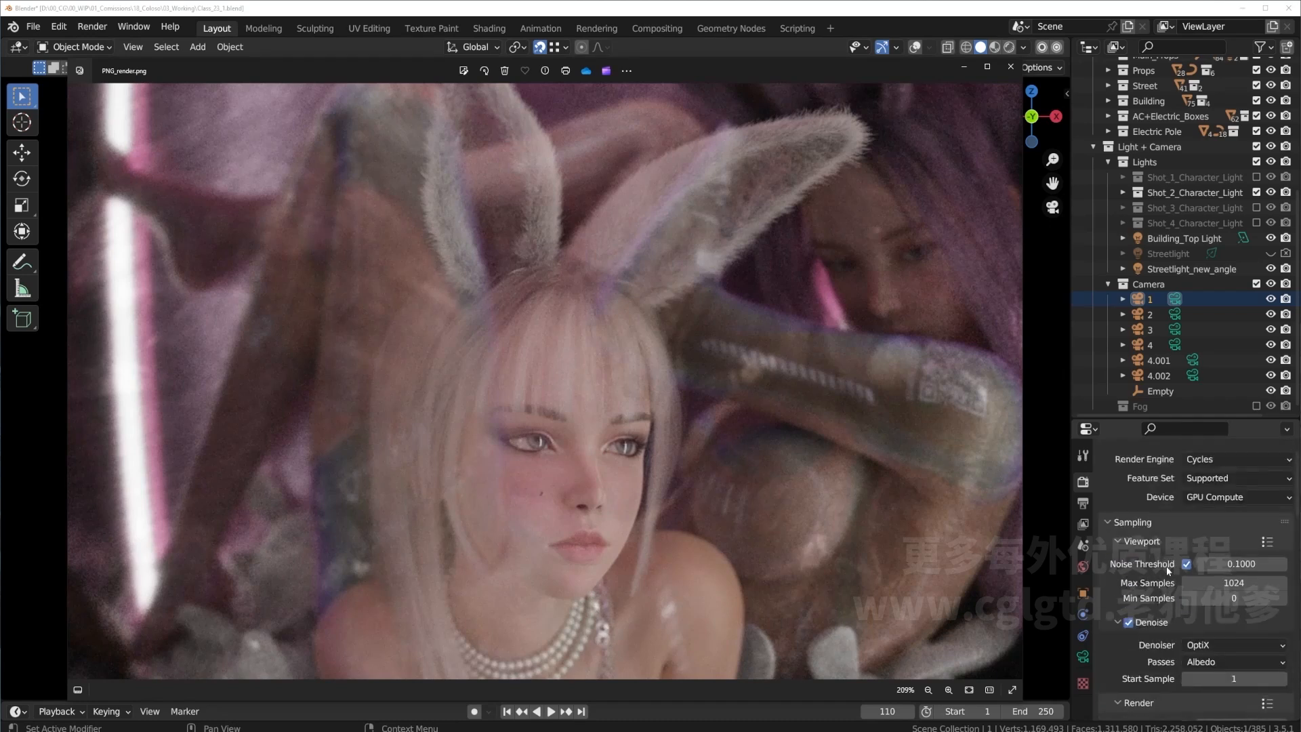
pyautogui.scroll(-3, 1183, 535)
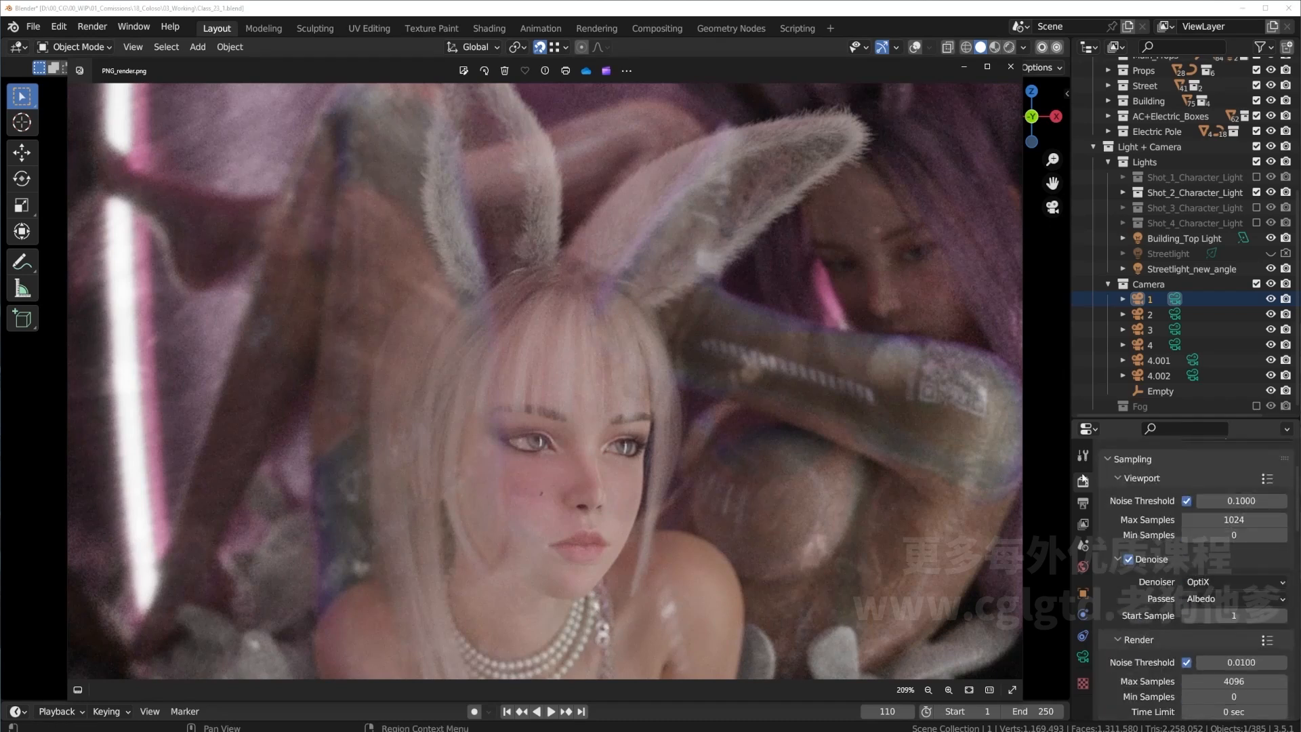
pyautogui.click(1083, 503)
pyautogui.scroll(3, 1183, 522)
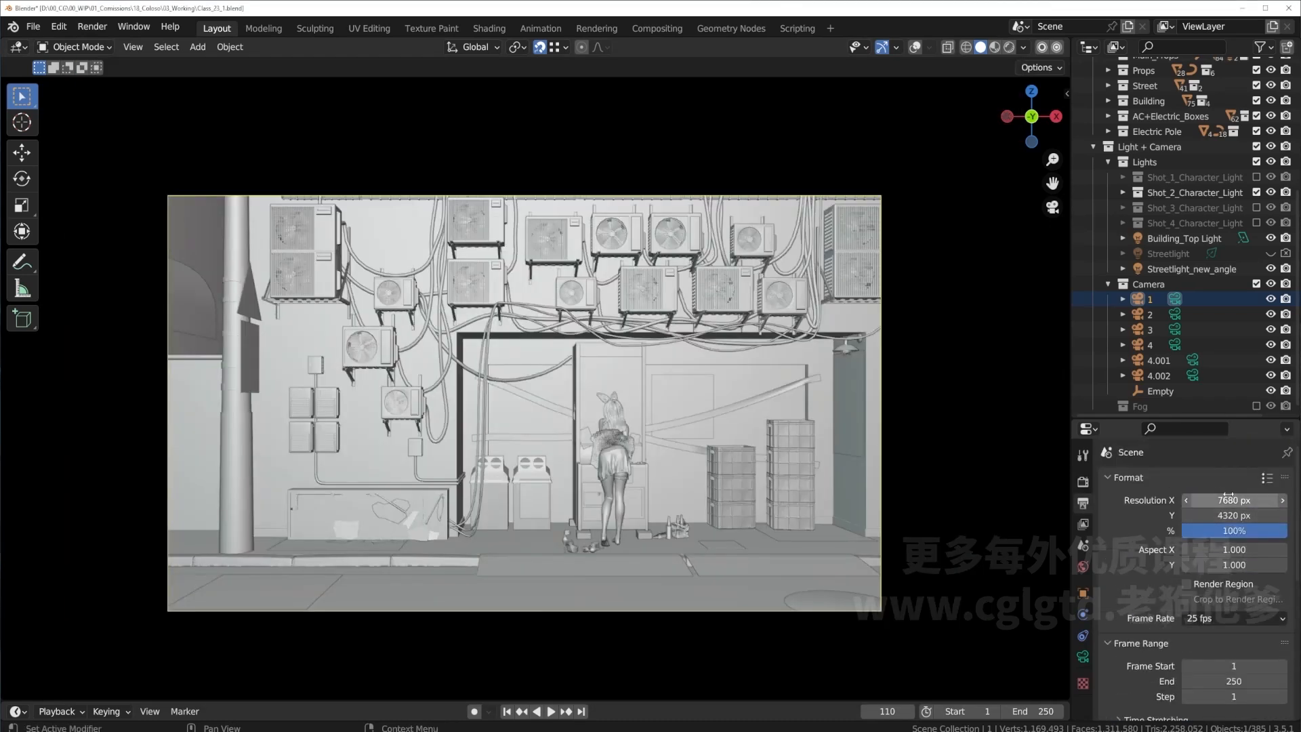
pyautogui.click(1085, 482)
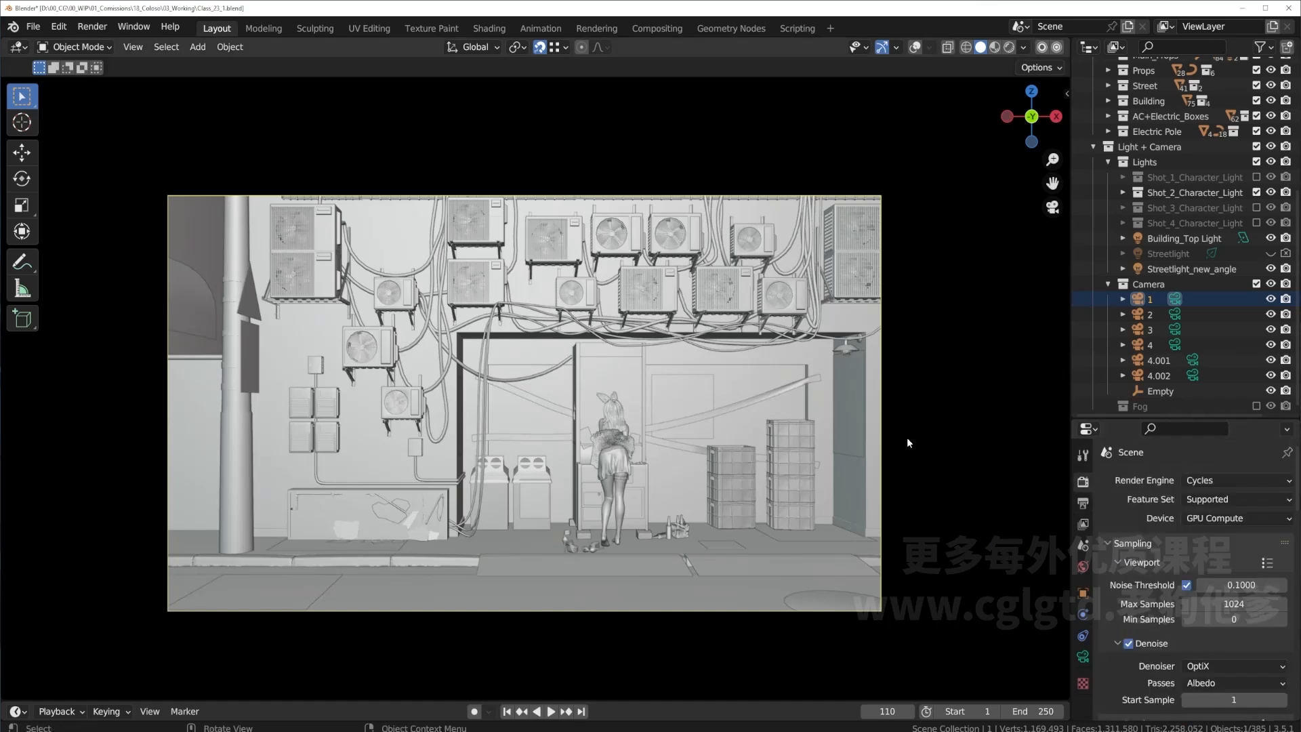
pyautogui.click(1083, 503)
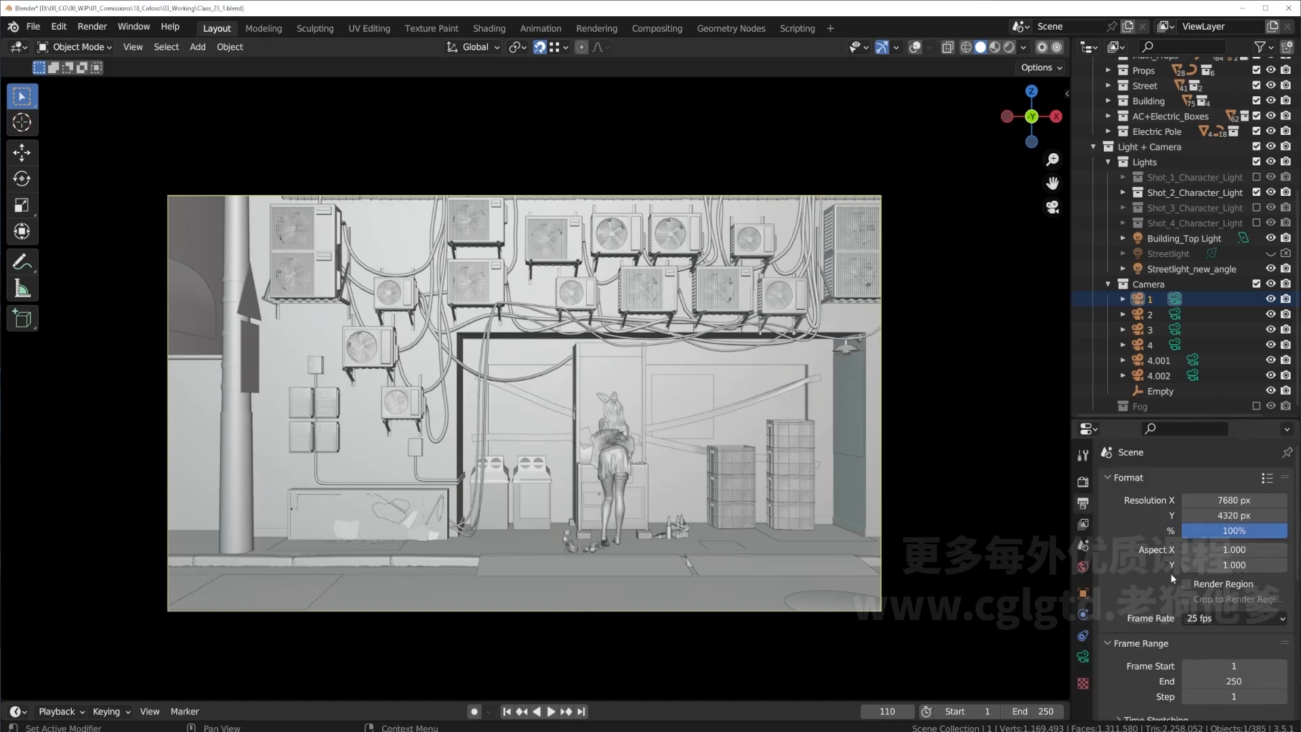
pyautogui.scroll(-5, 1170, 573)
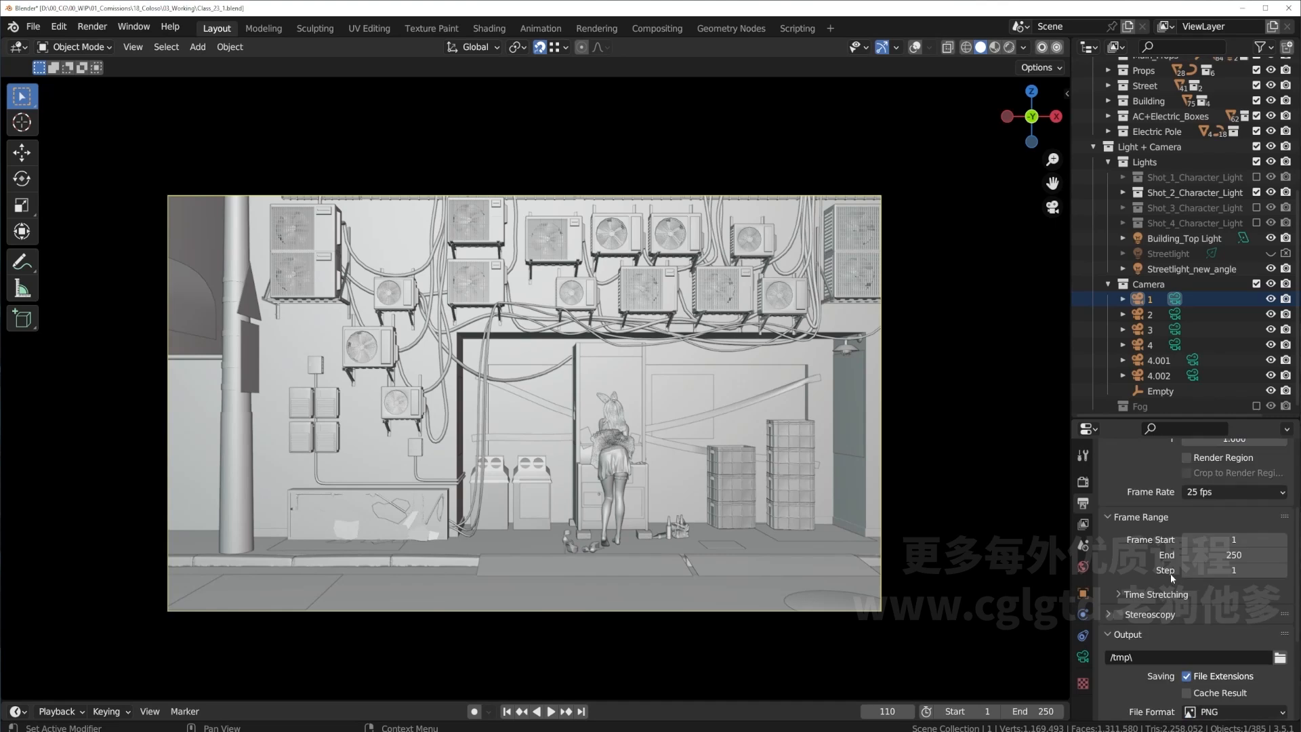
pyautogui.scroll(5, 1170, 574)
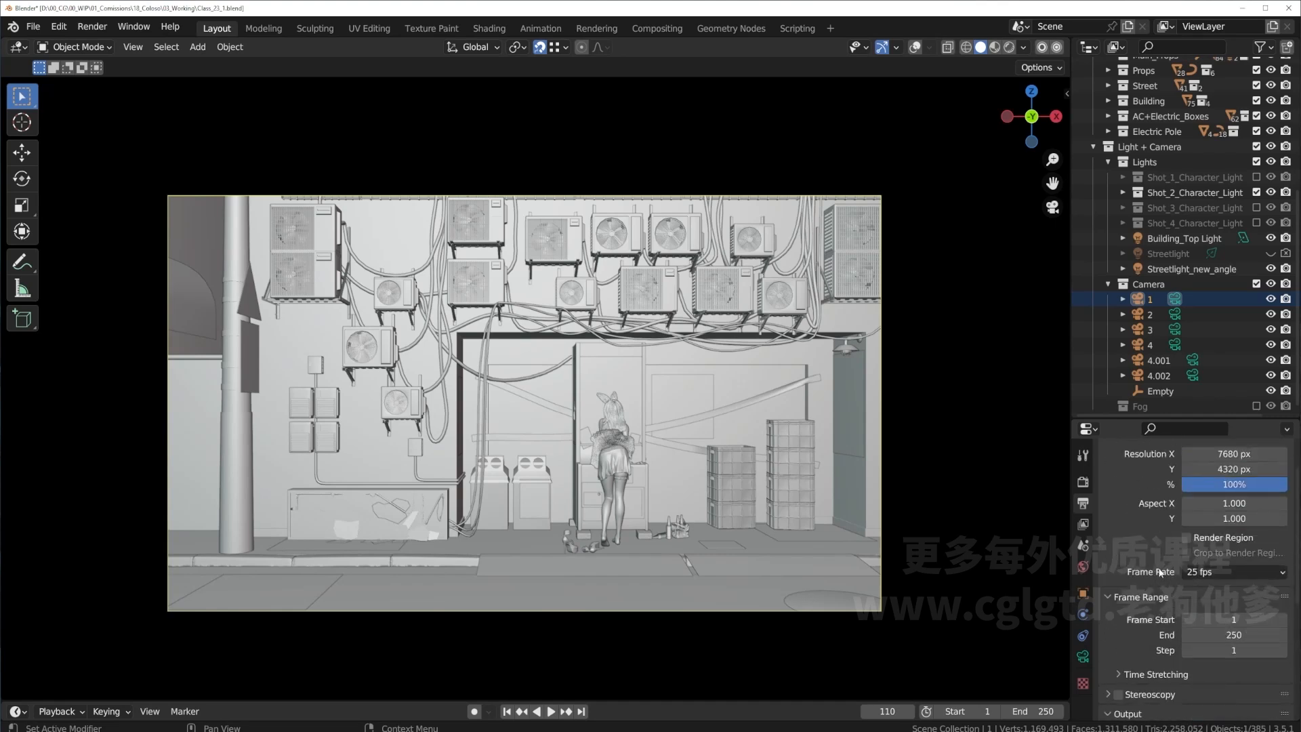
# Enable denoising for the final render in the Cycles sampling settings and expand its denoiser options.
pyautogui.click(1083, 482)
pyautogui.scroll(-6, 1139, 593)
pyautogui.scroll(-2, 1138, 594)
pyautogui.click(1129, 610)
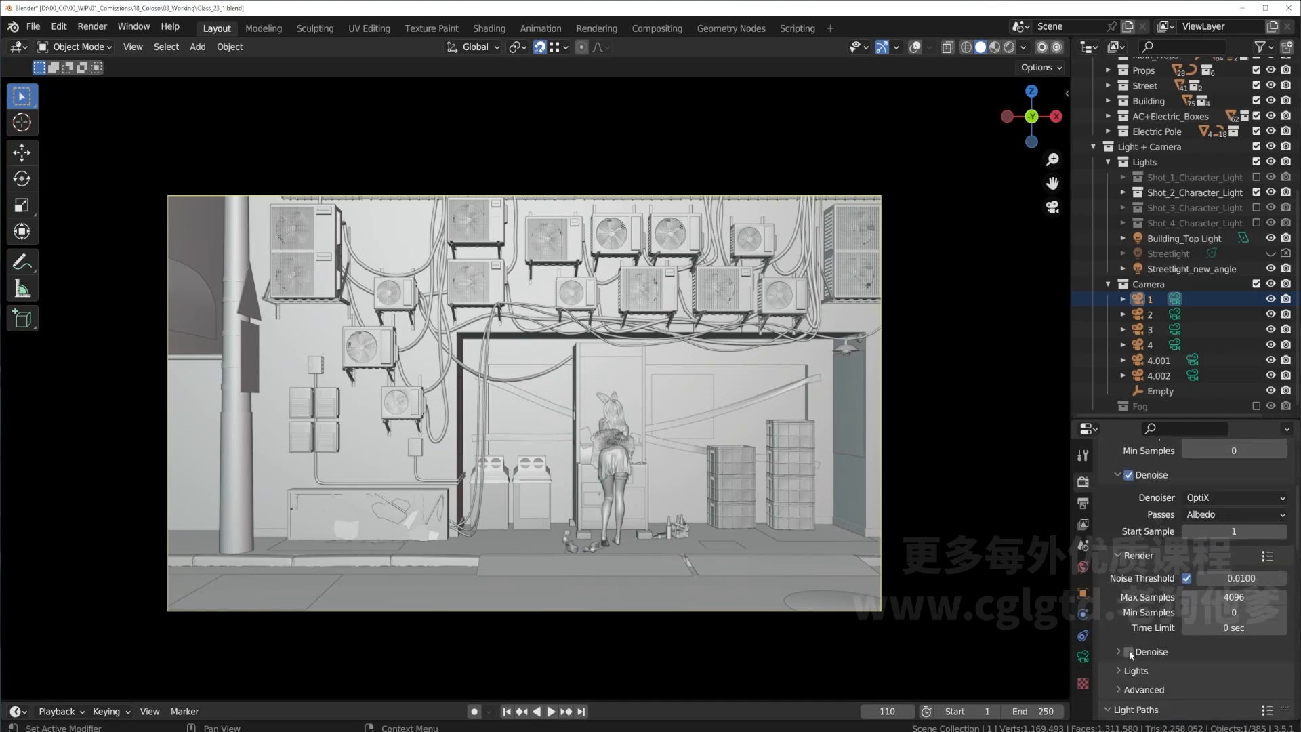
pyautogui.click(1113, 609)
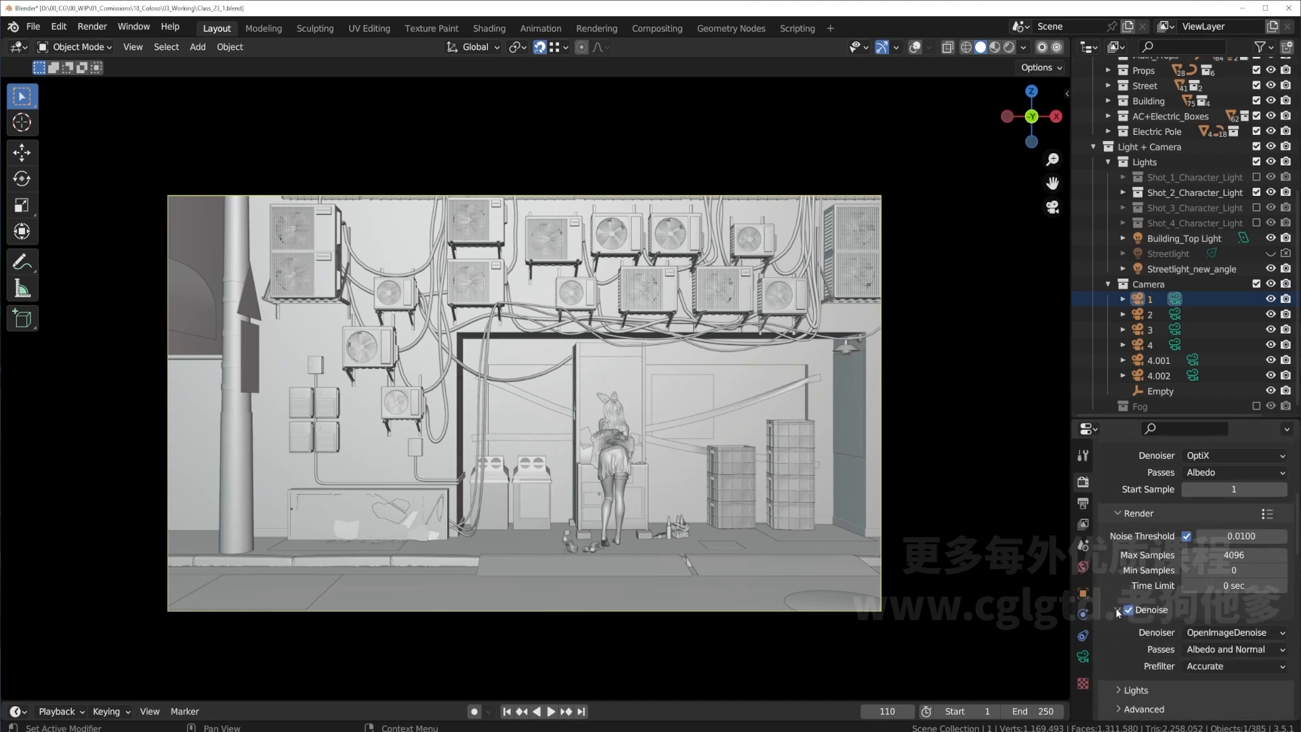
# Display the viewport in rendered shading and switch viewport denoising off and back on to compare the noise.
pyautogui.scroll(2, 1160, 533)
pyautogui.scroll(2, 1163, 537)
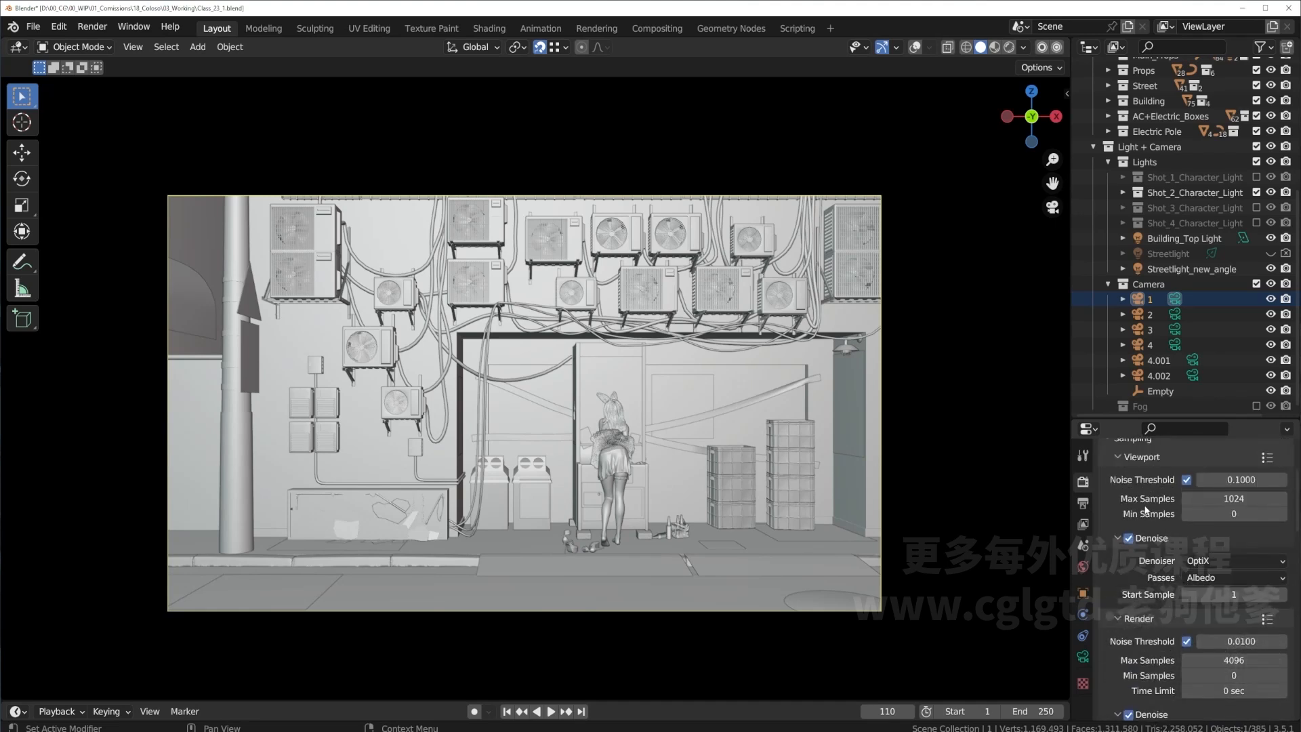
pyautogui.click(1009, 48)
pyautogui.click(1129, 539)
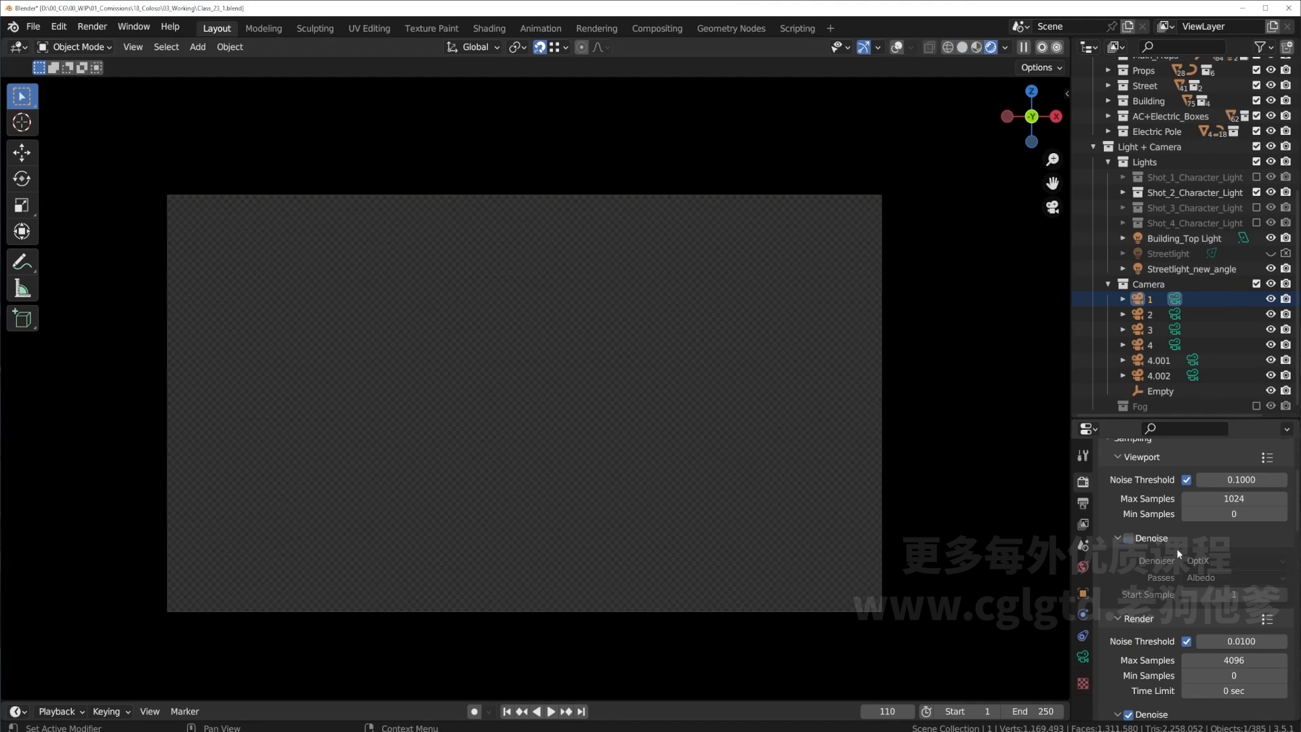
pyautogui.scroll(-3, 1176, 548)
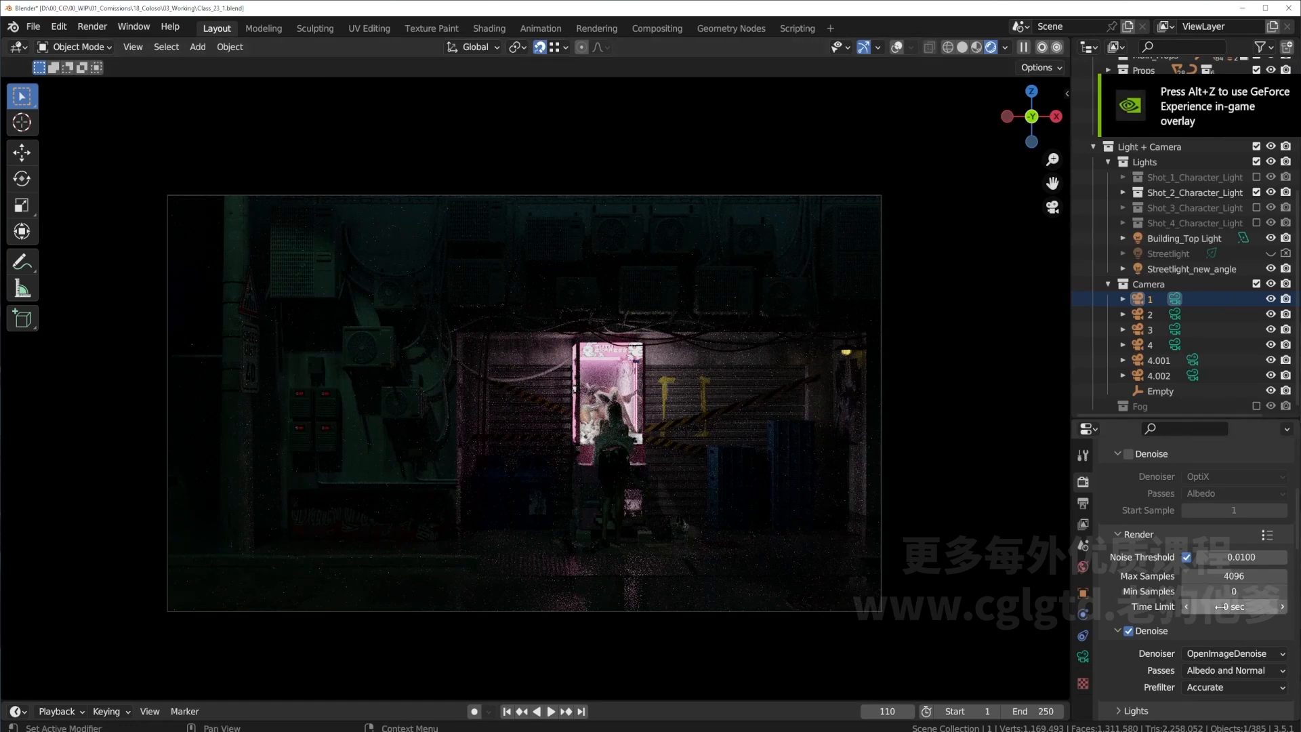
pyautogui.scroll(2, 1179, 603)
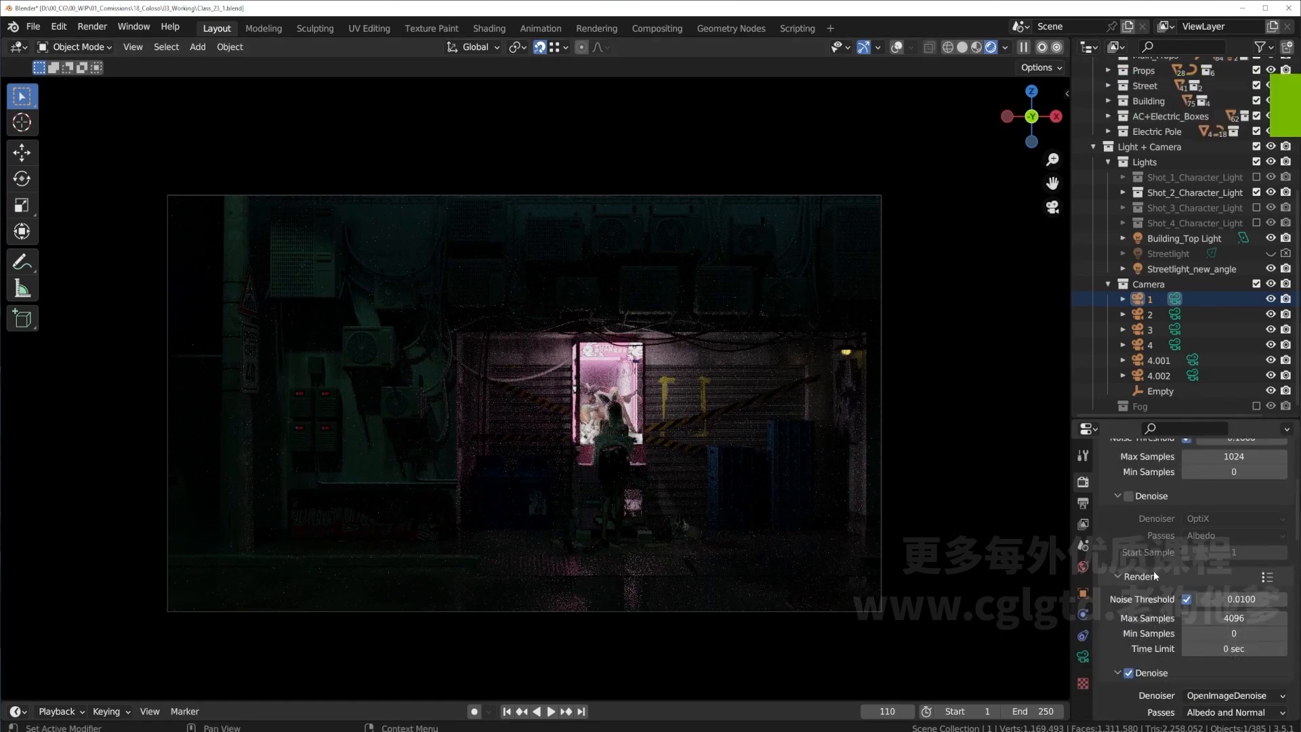
pyautogui.click(1130, 498)
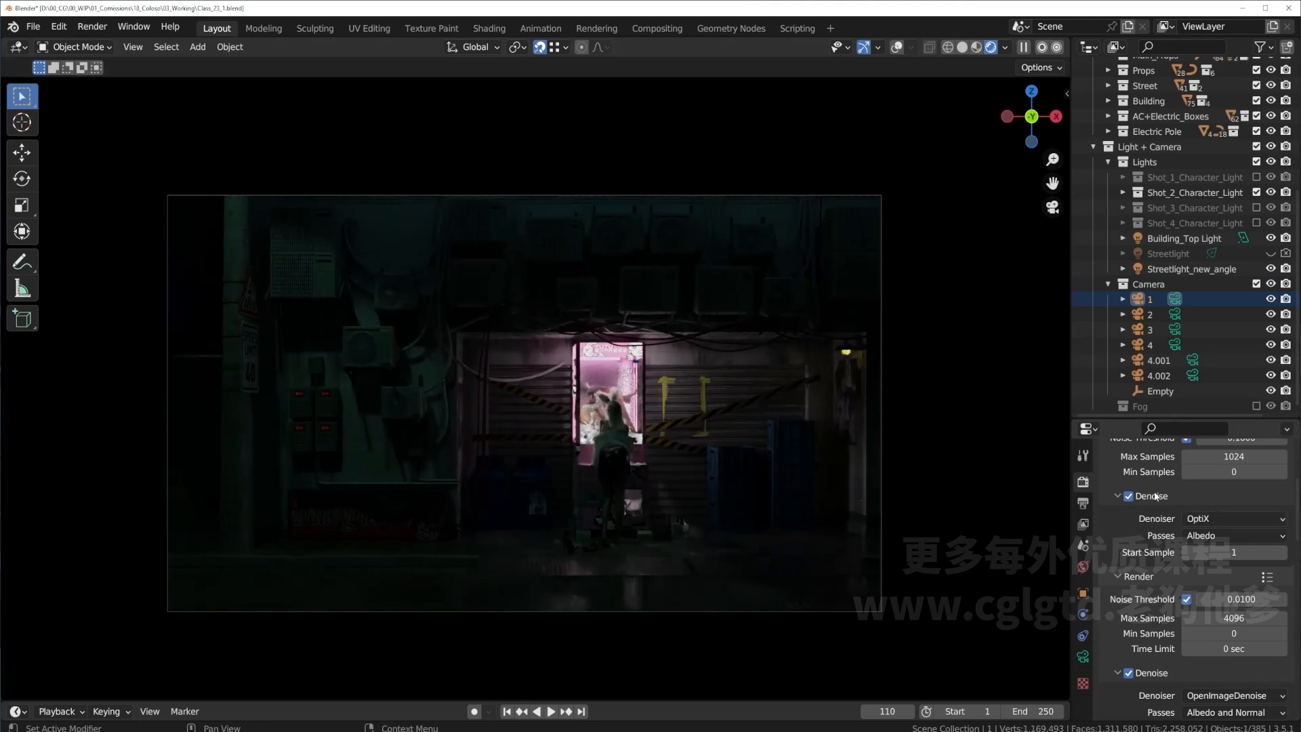
# Examine the available viewport and render denoisers, keeping OptiX for the viewport and OpenImageDenoise for the final render.
pyautogui.scroll(3, 1165, 534)
pyautogui.click(1201, 582)
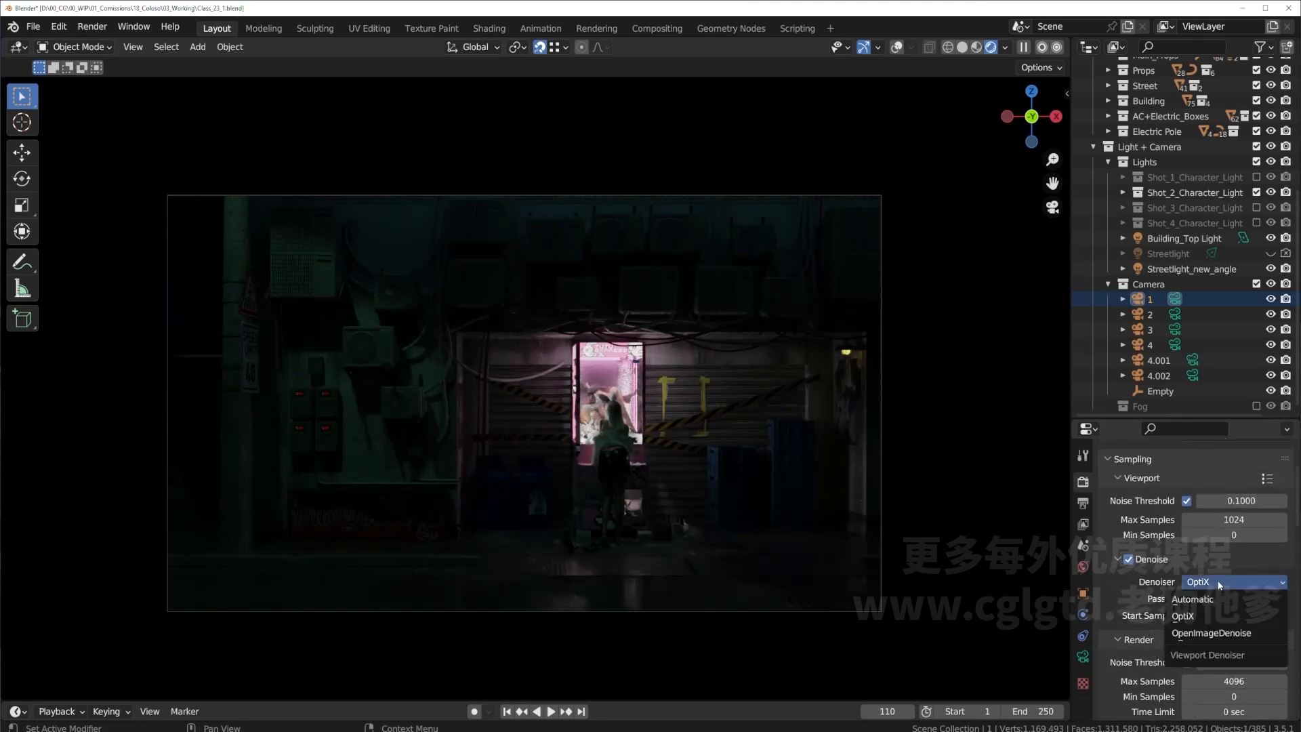
pyautogui.click(1186, 581)
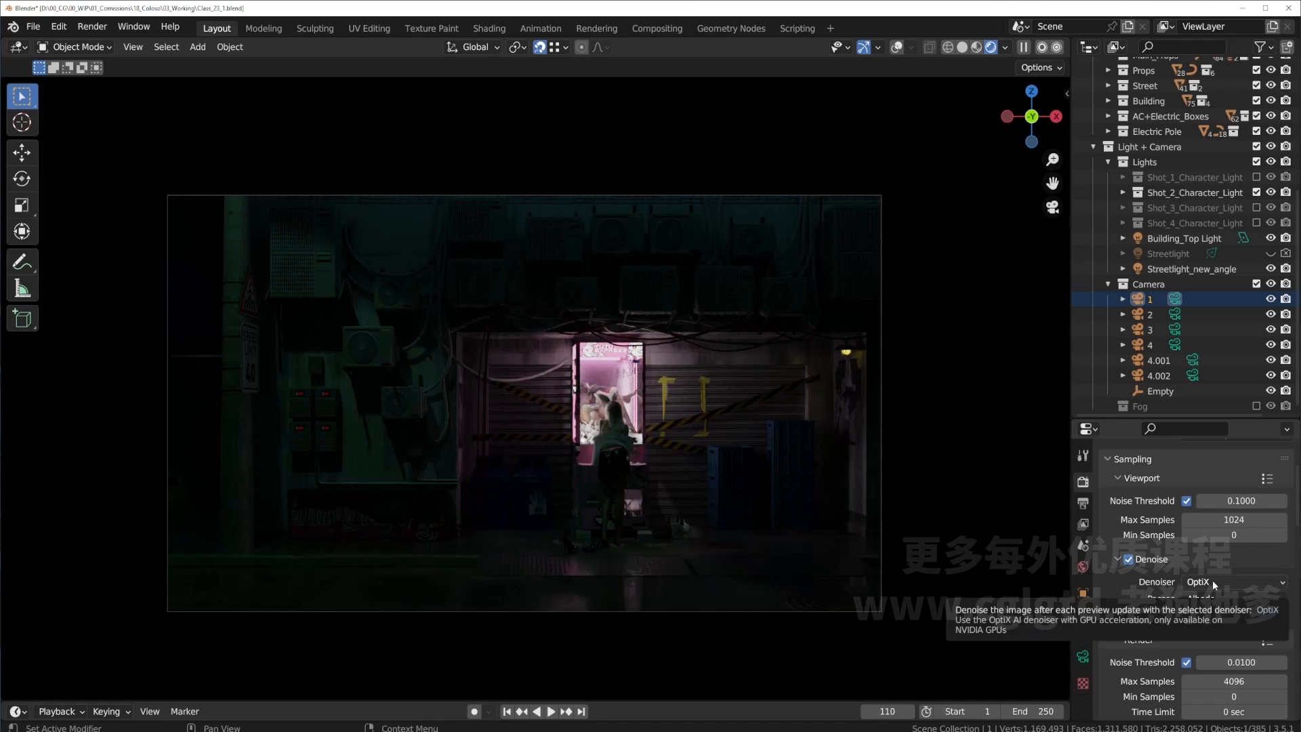
pyautogui.click(1118, 559)
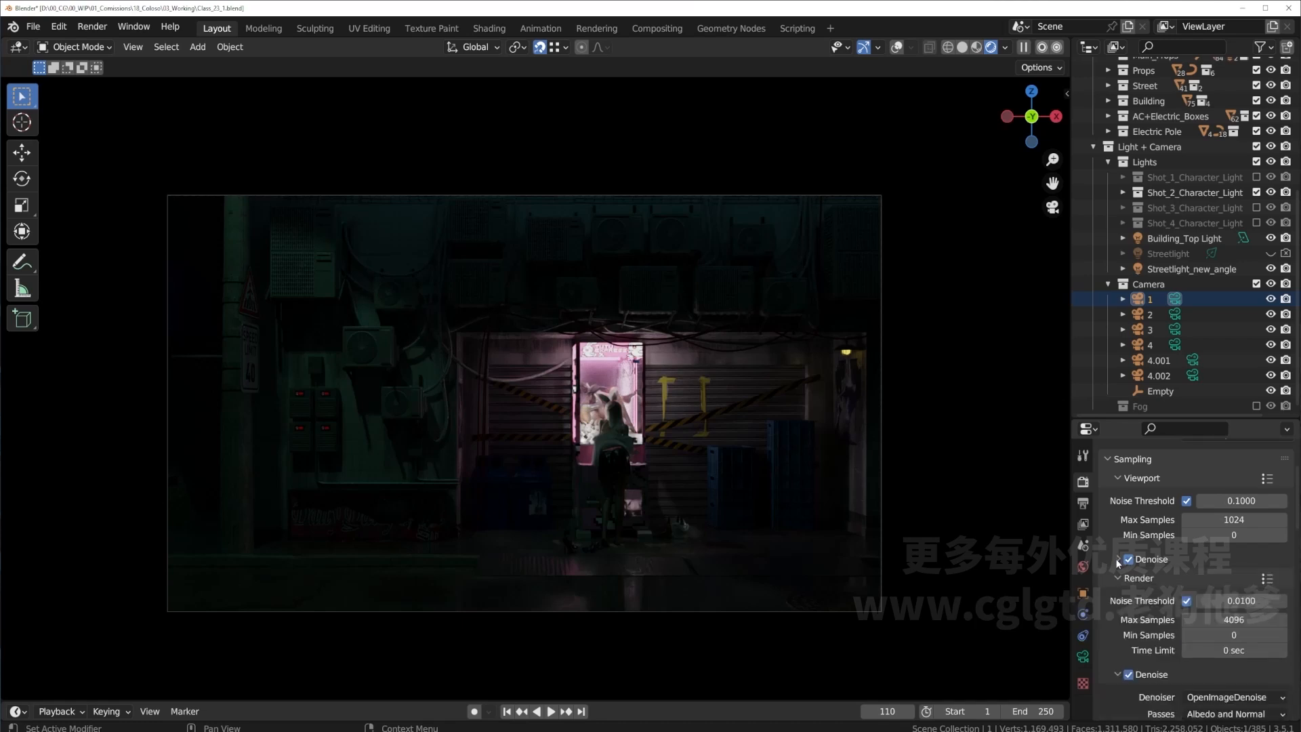
pyautogui.scroll(-4, 1119, 563)
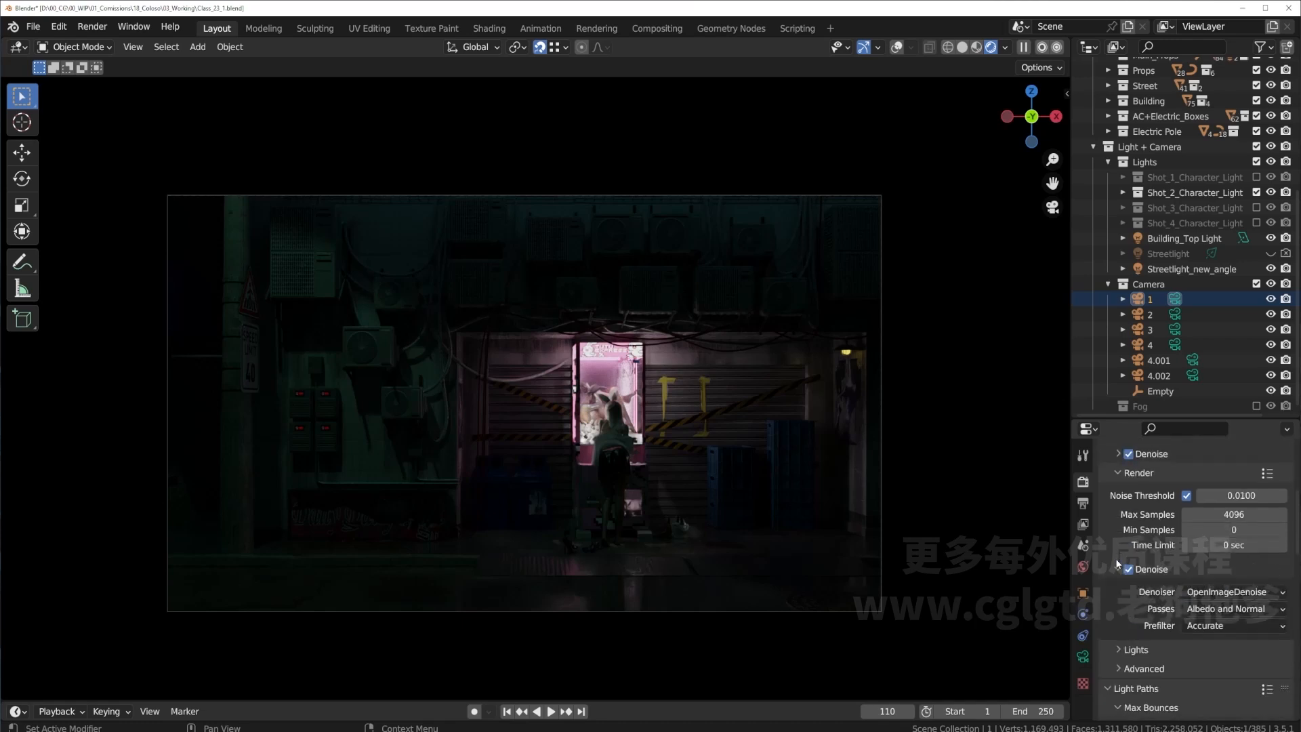
pyautogui.click(1217, 593)
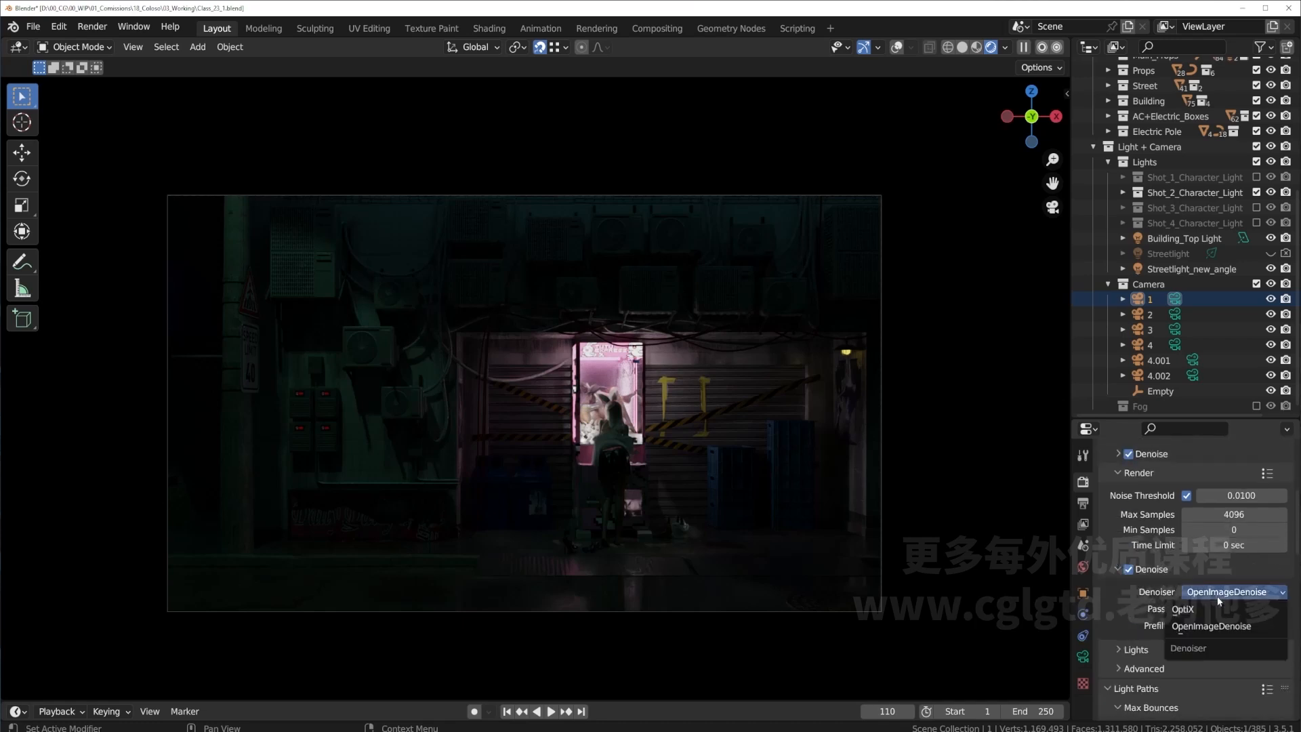
pyautogui.click(1192, 629)
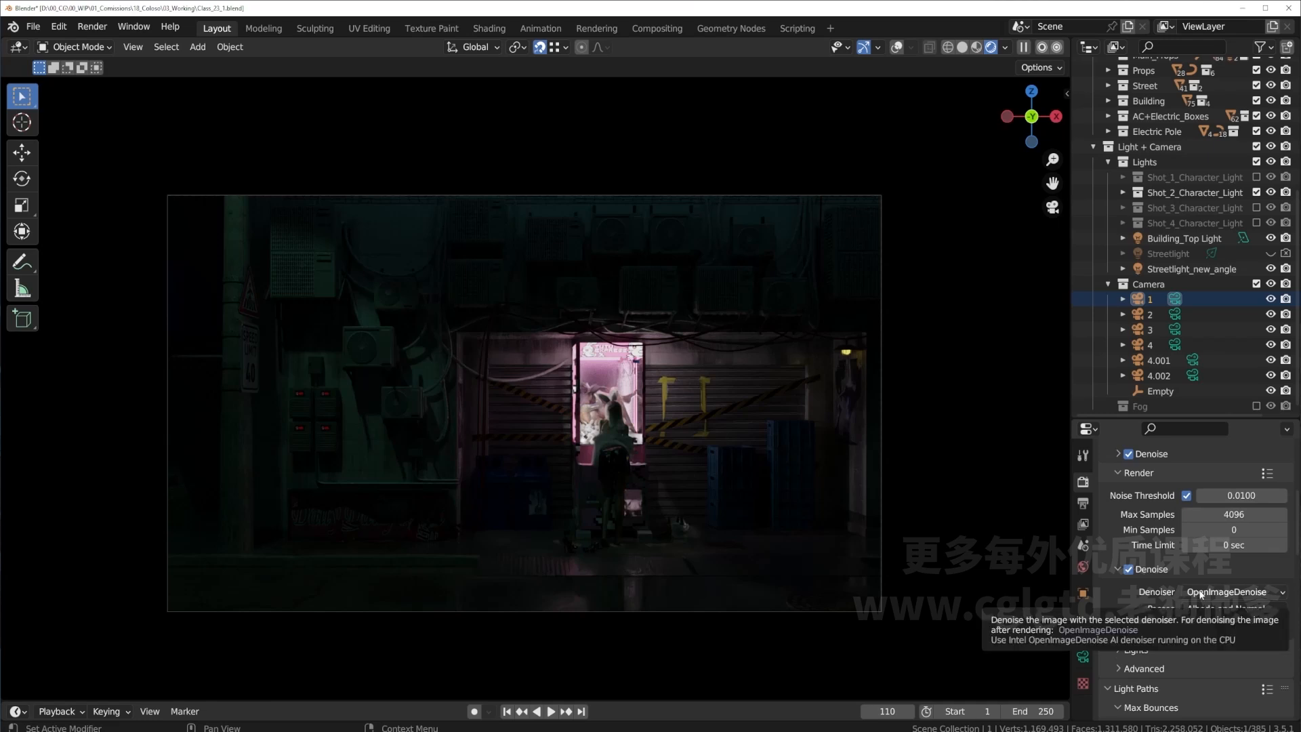
pyautogui.scroll(1, 1172, 556)
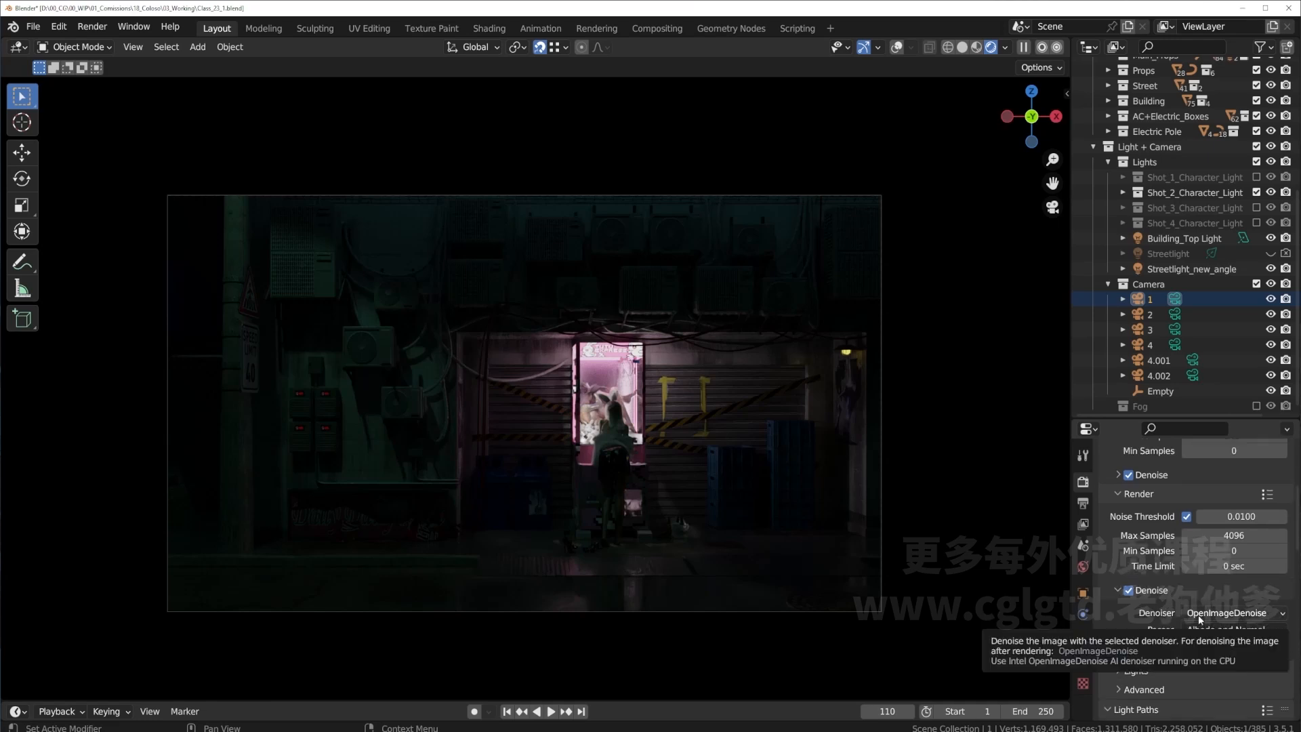
pyautogui.scroll(4, 1198, 615)
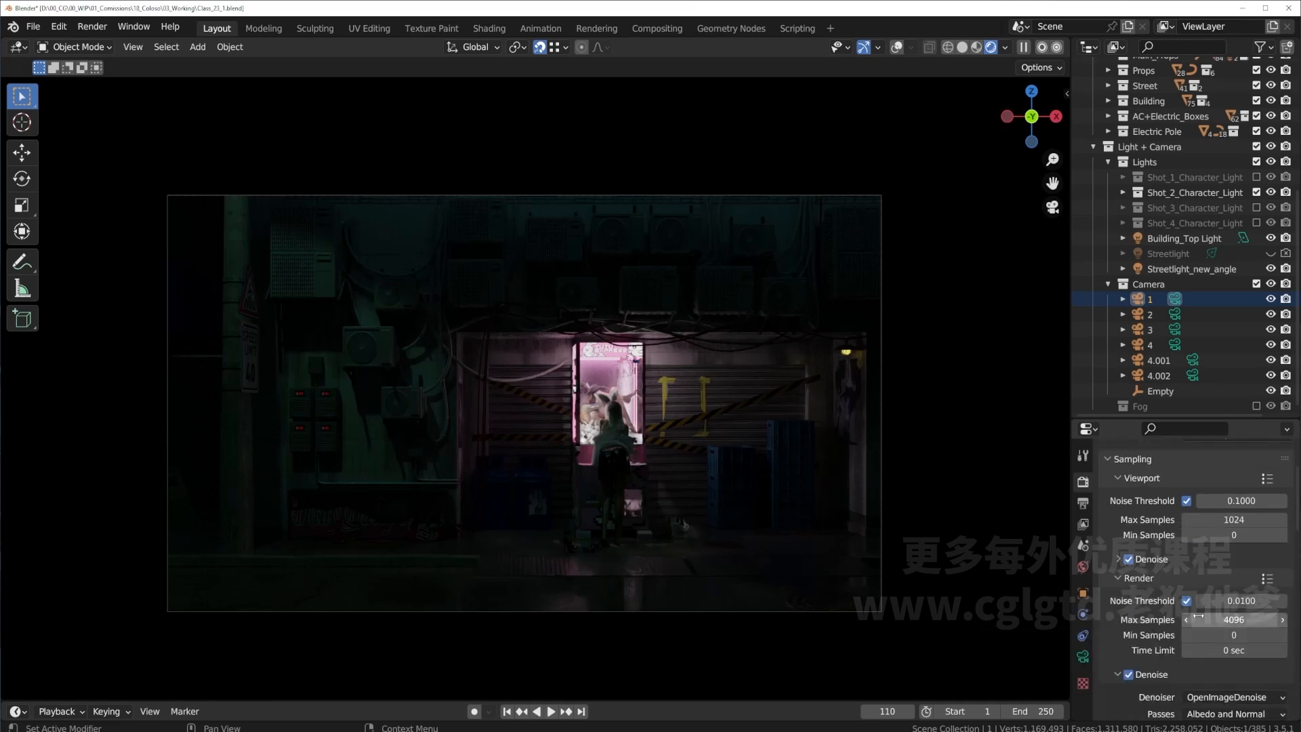
pyautogui.click(1113, 561)
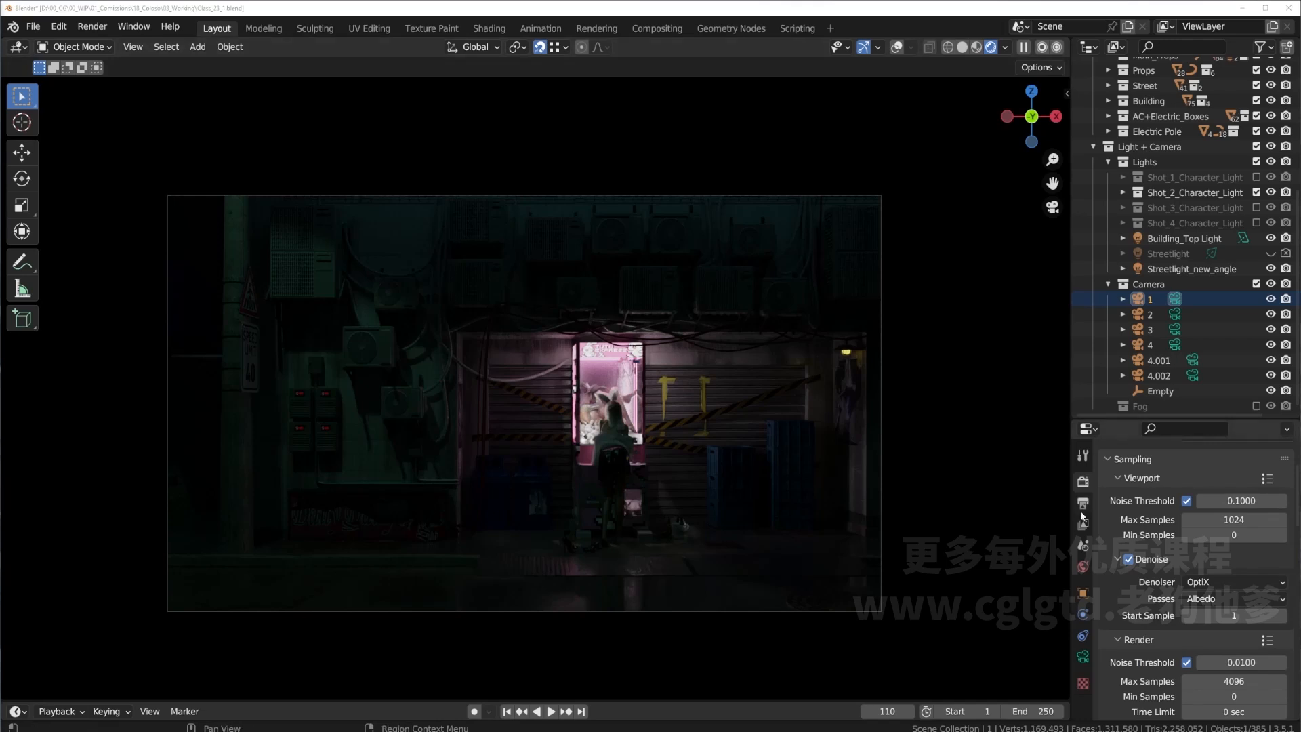
# Look through the light path settings and enable Simplify for the scene.
pyautogui.scroll(-7, 1137, 574)
pyautogui.scroll(-10, 1137, 575)
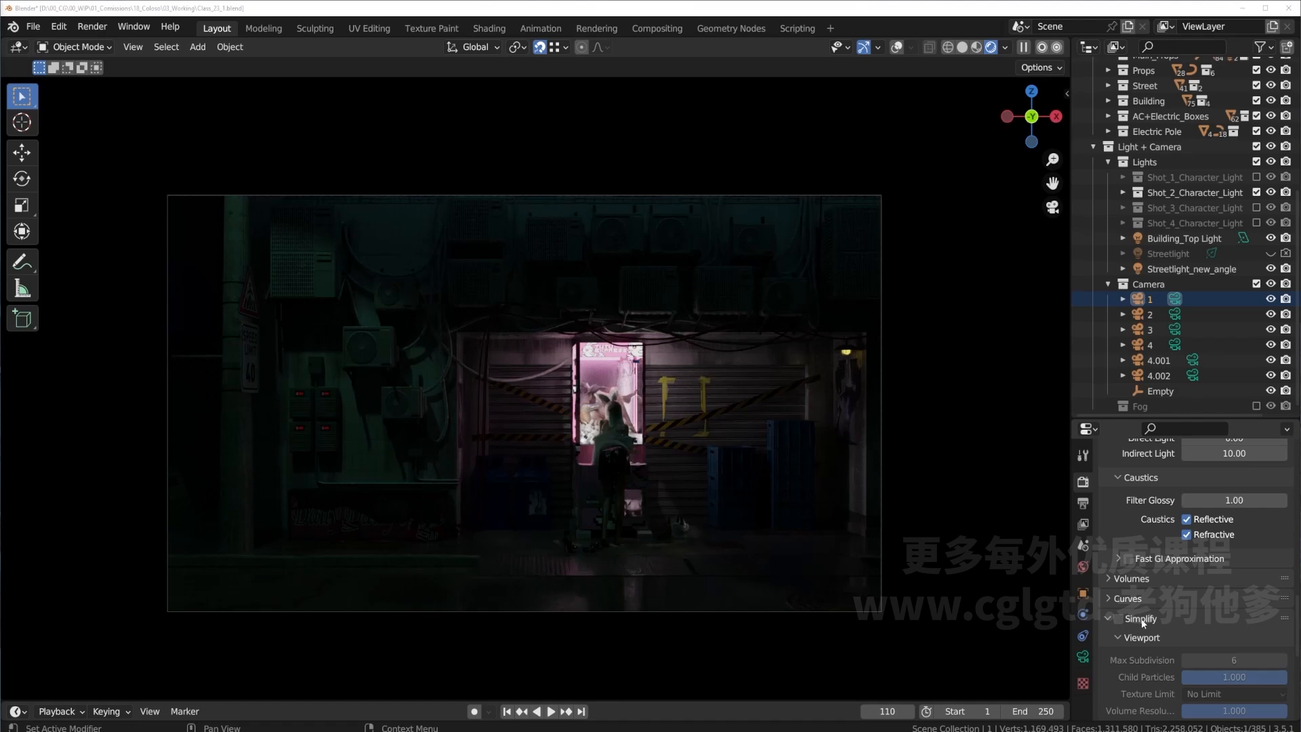
pyautogui.scroll(5, 1122, 618)
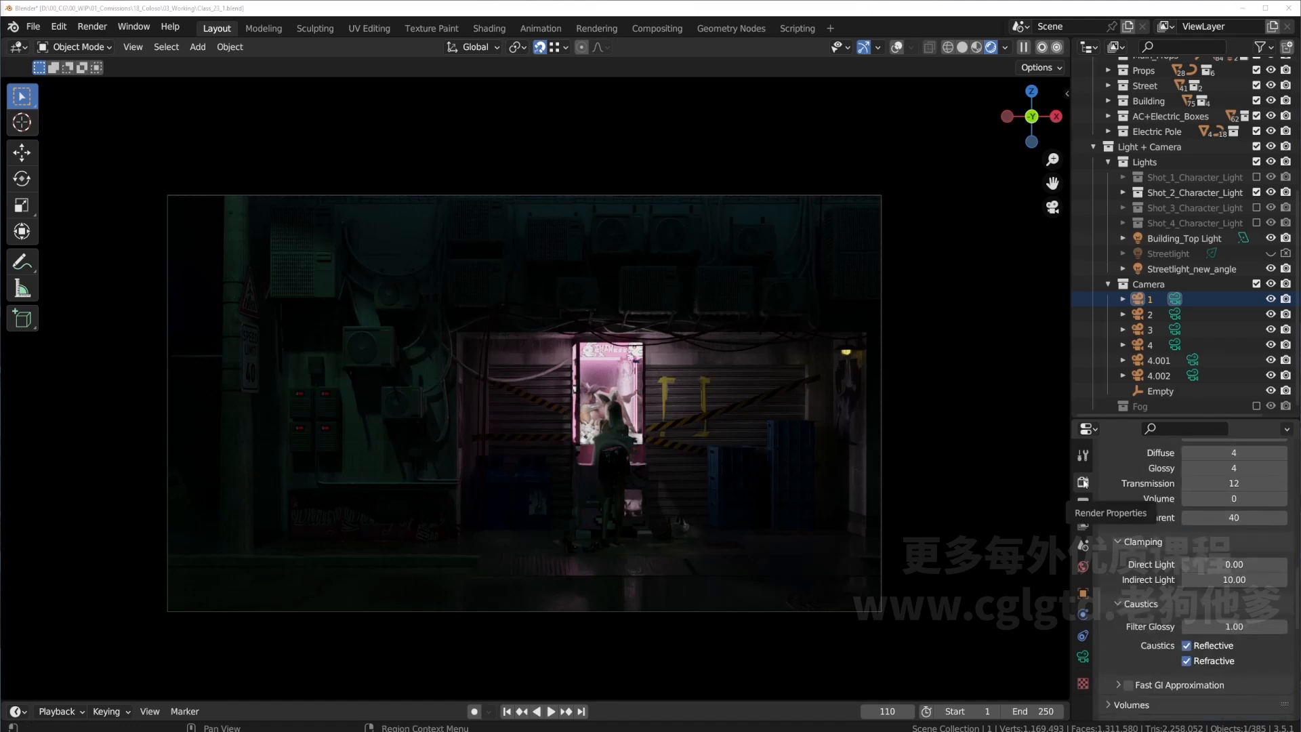
pyautogui.scroll(-9, 1162, 544)
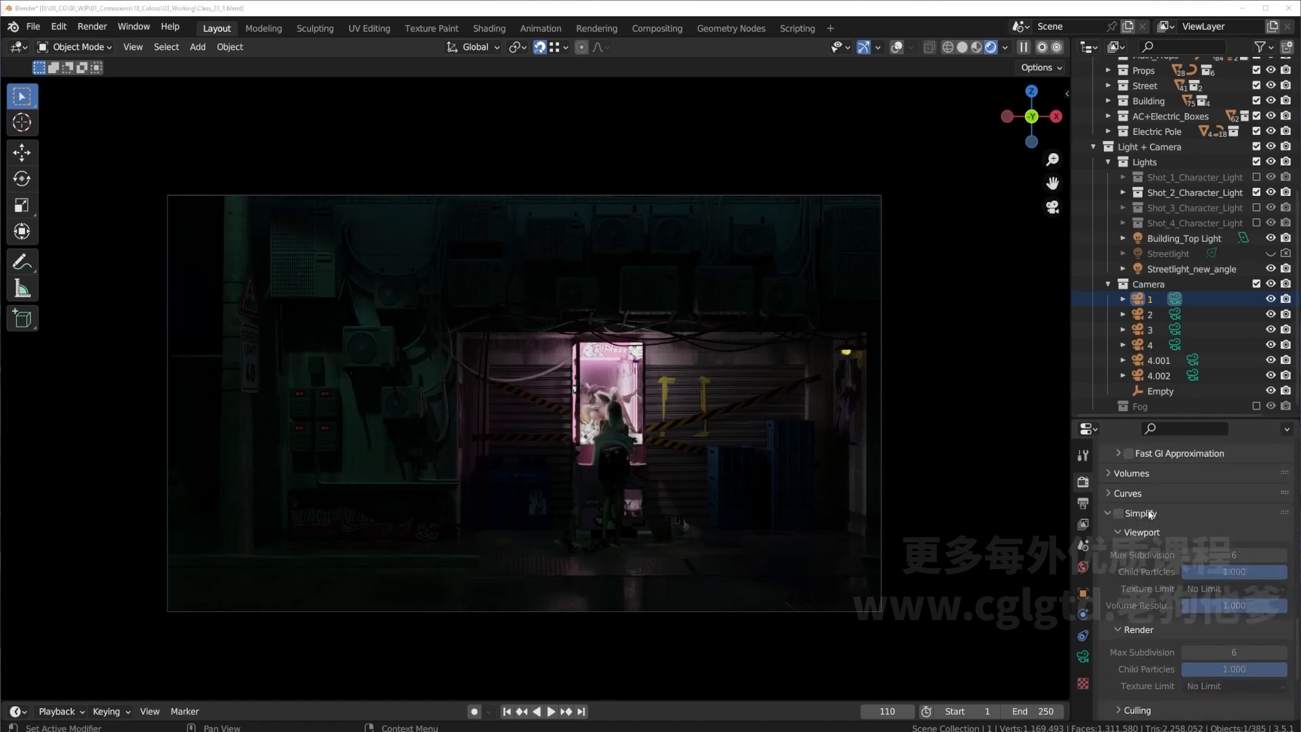
pyautogui.scroll(2, 1152, 522)
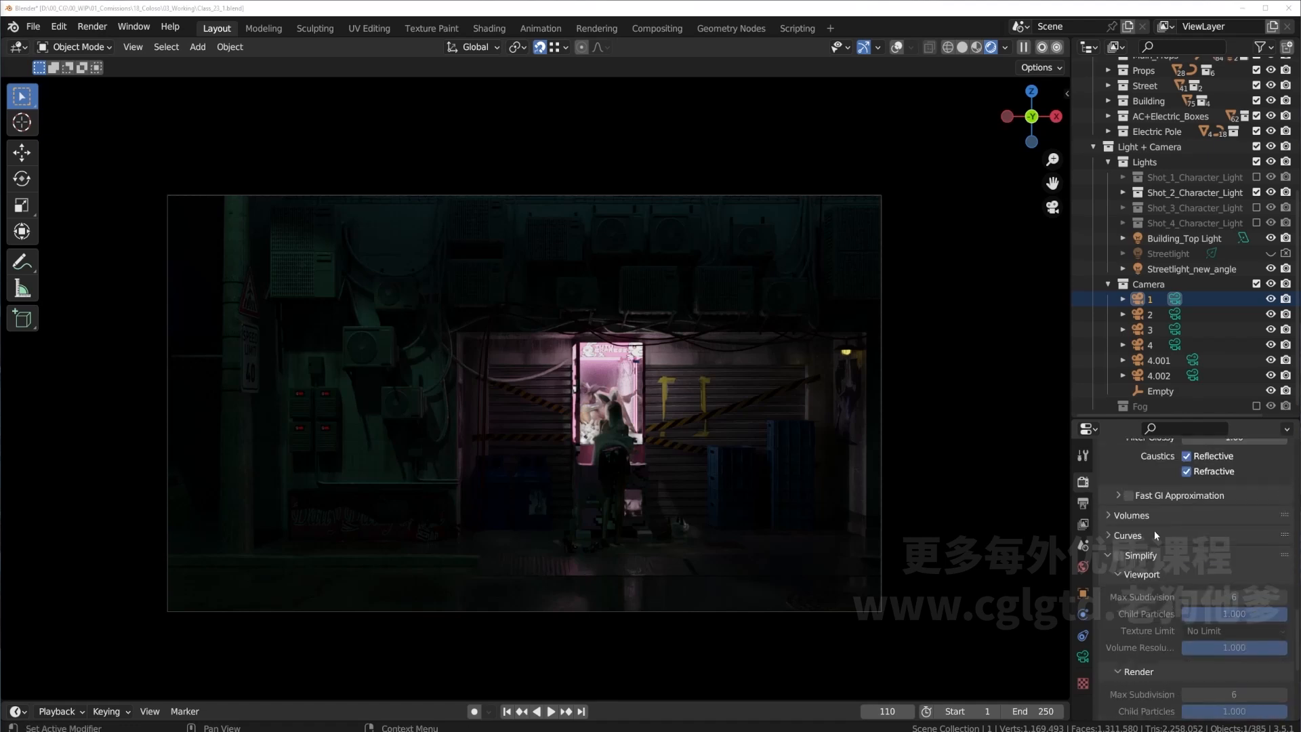
pyautogui.click(1118, 556)
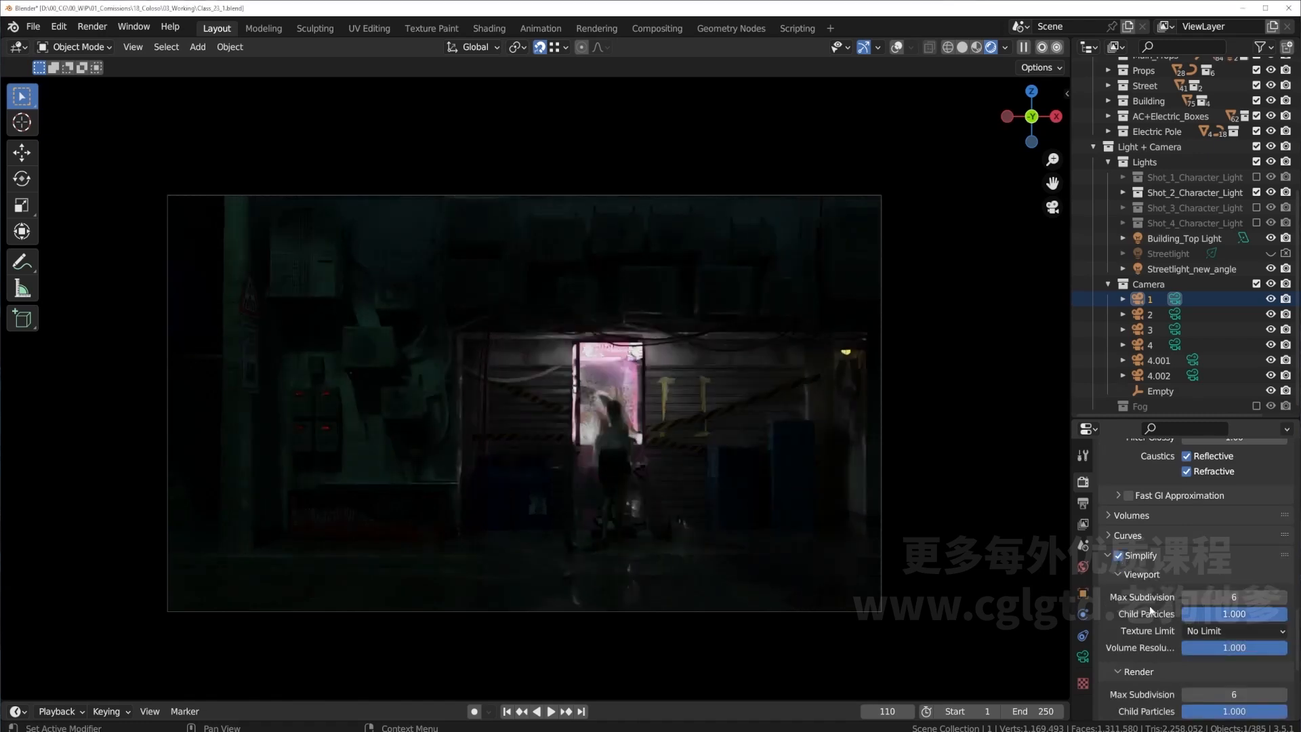
# Set Simplify's viewport Max Subdivision to 2.
pyautogui.scroll(-3, 1153, 610)
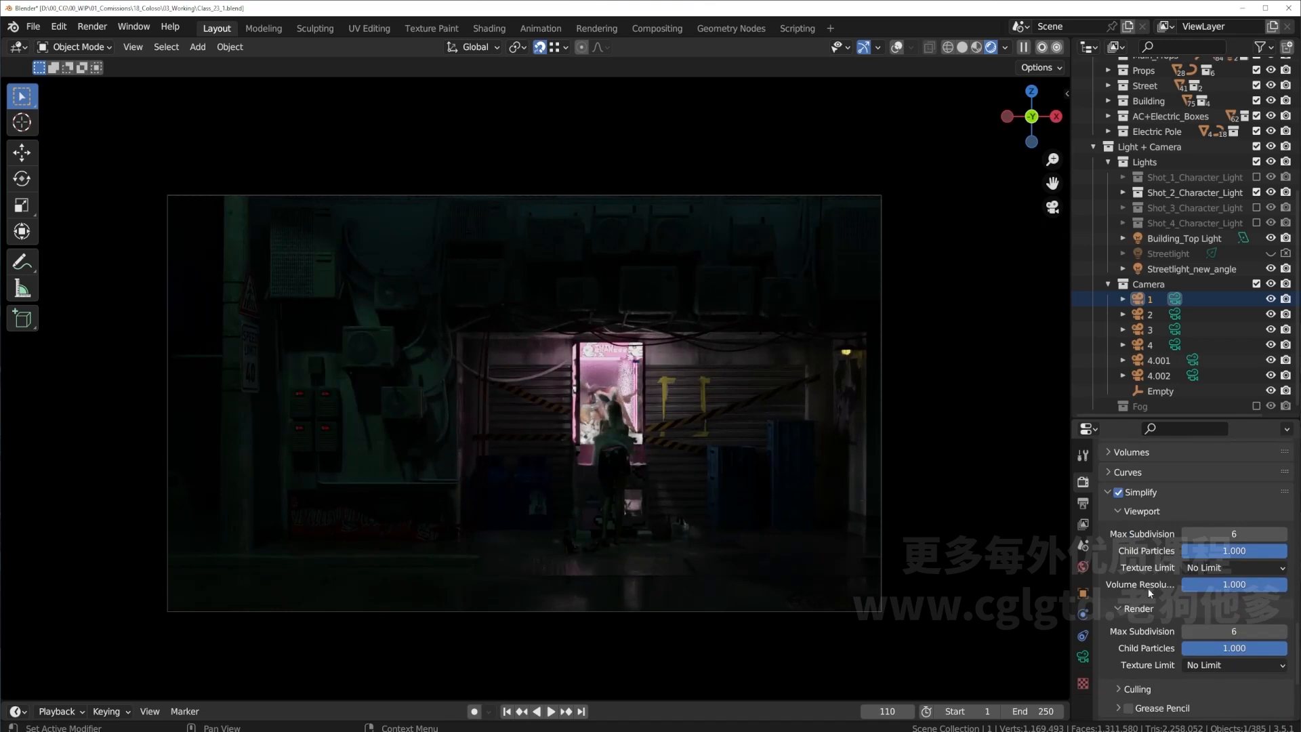
pyautogui.click(1208, 569)
pyautogui.click(1208, 535)
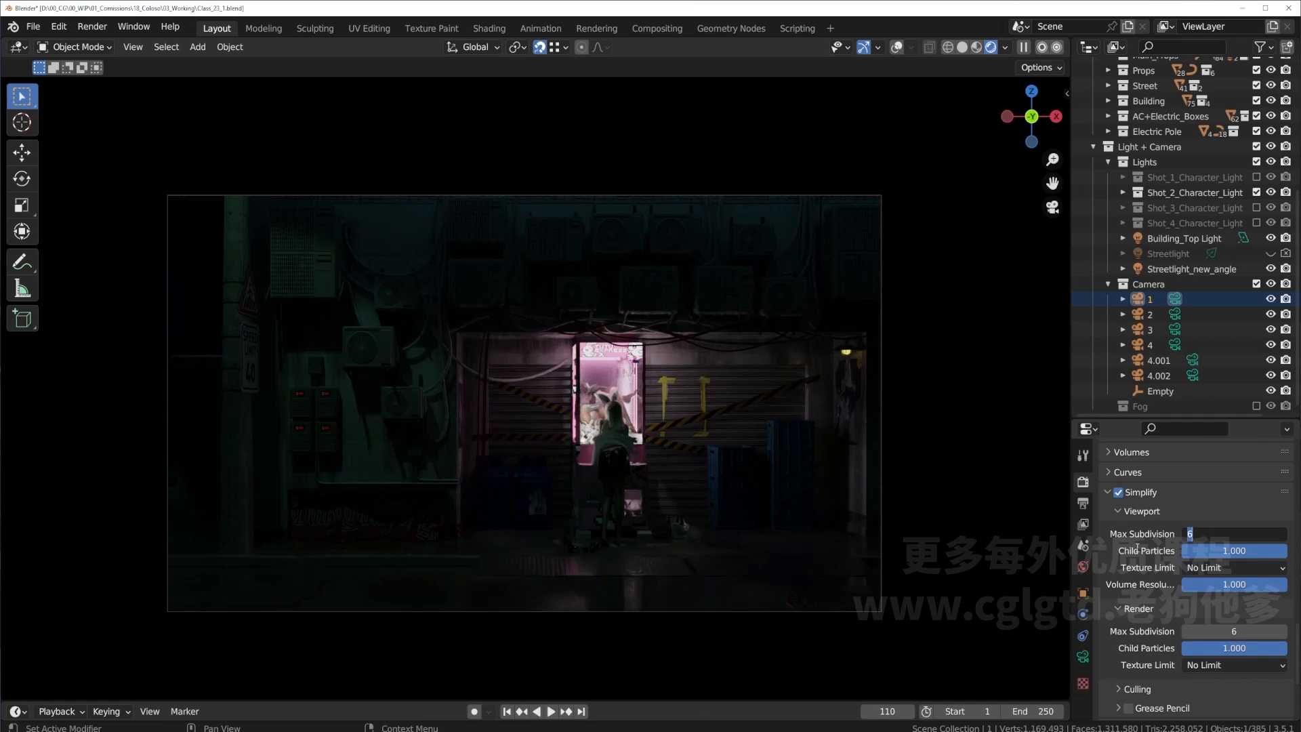
pyautogui.write('2')
pyautogui.press('Return')
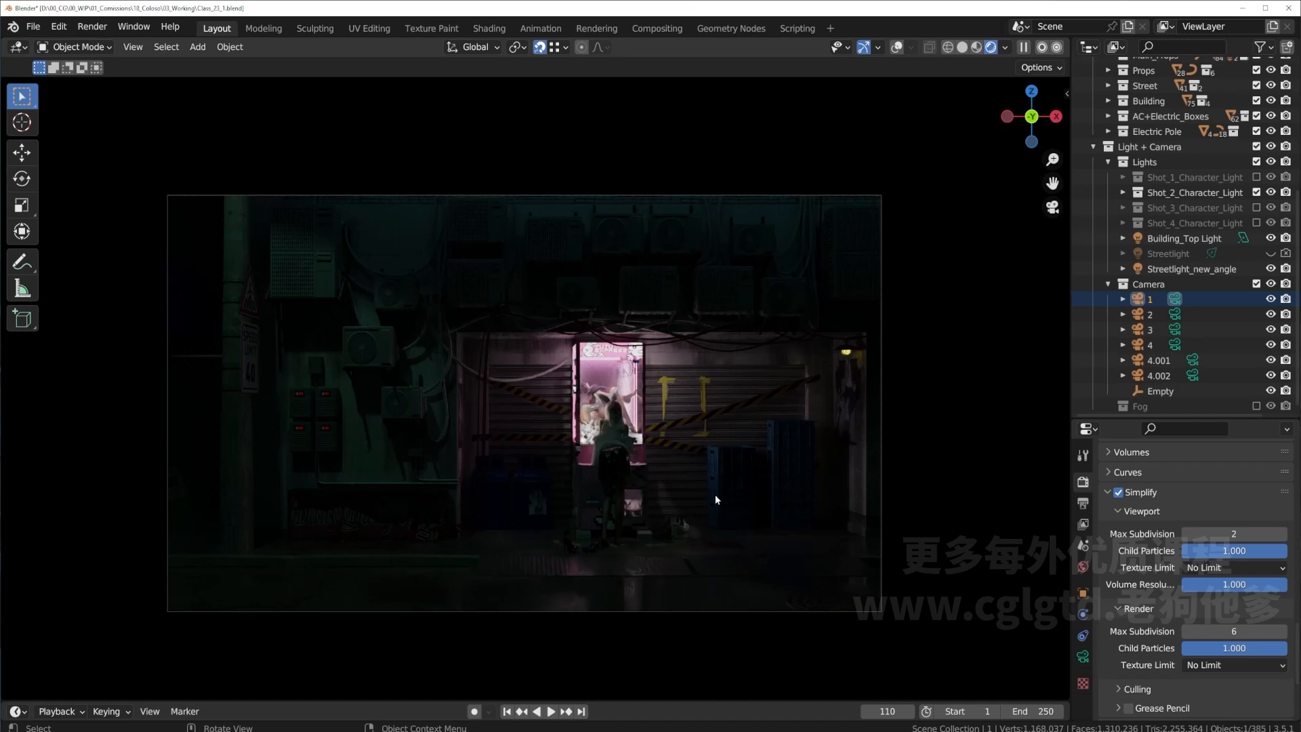
# Set Simplify's viewport Texture Limit to 2048 and check the render Texture Limit choices, keeping No Limit.
pyautogui.click(1218, 571)
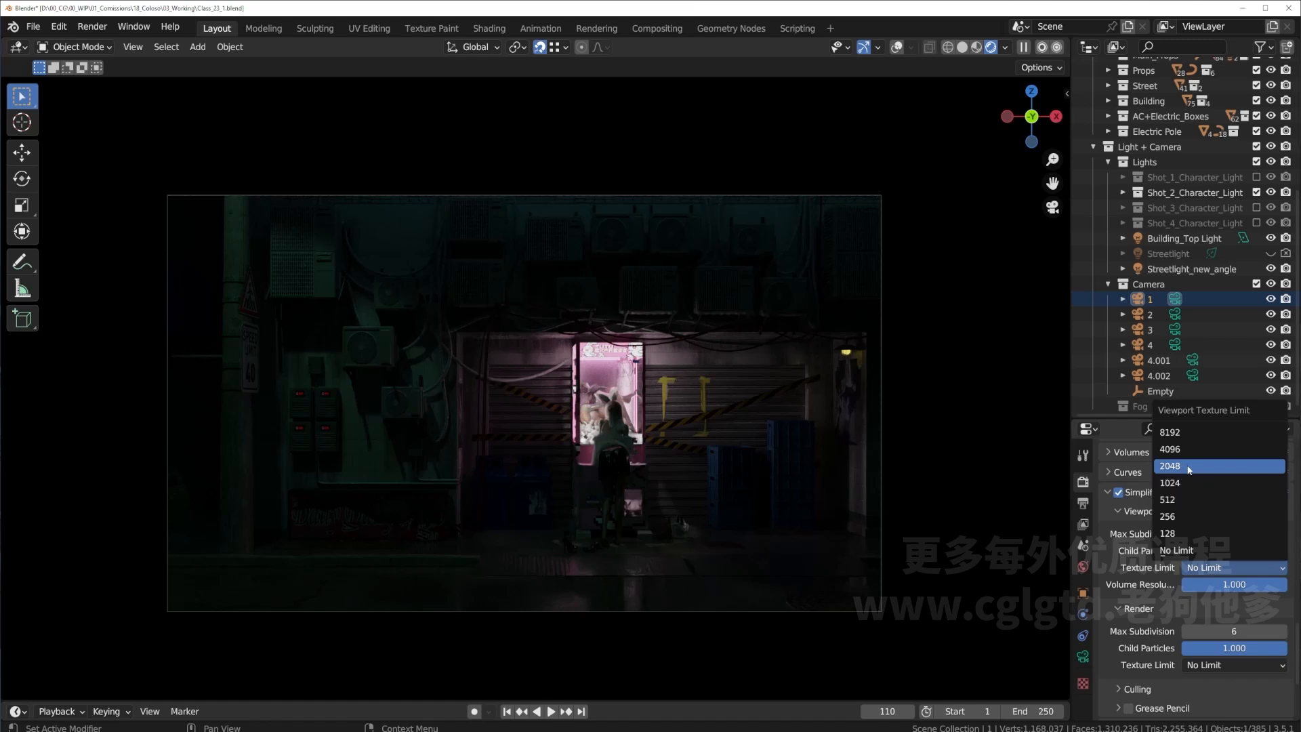
pyautogui.click(1189, 469)
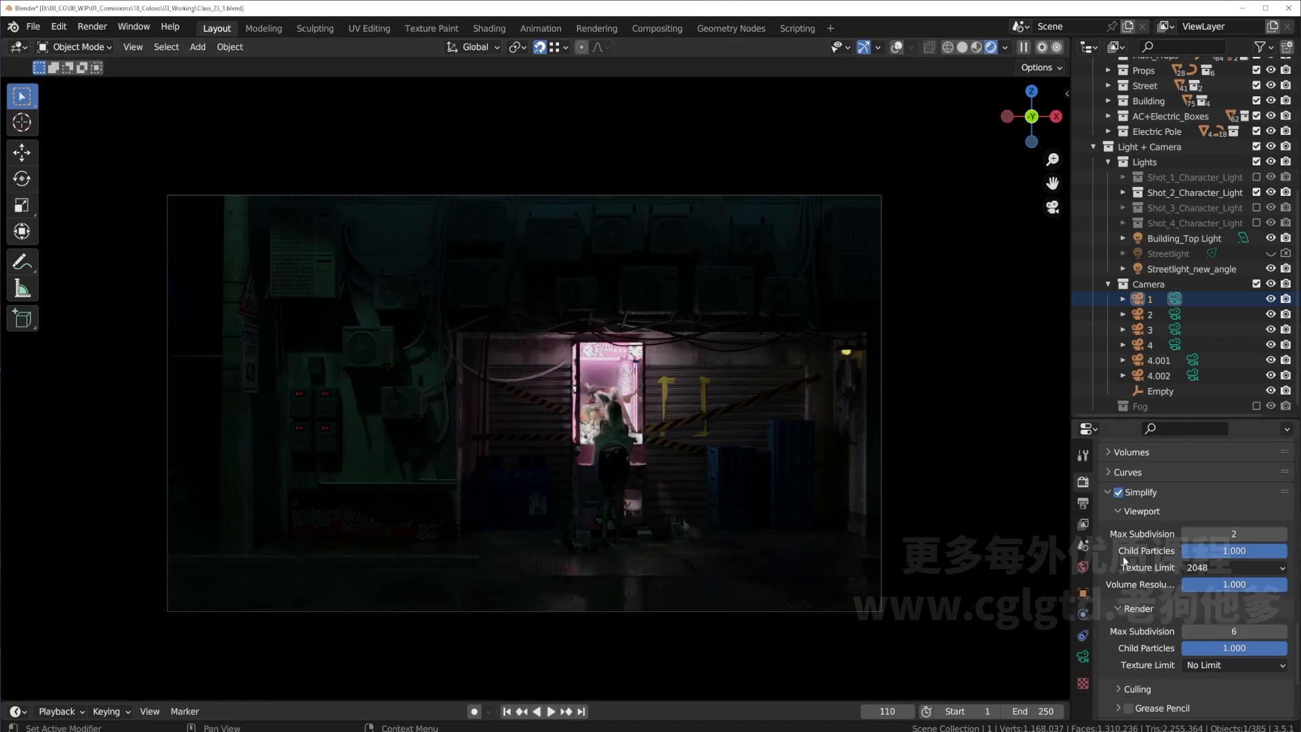
pyautogui.scroll(-2, 1123, 562)
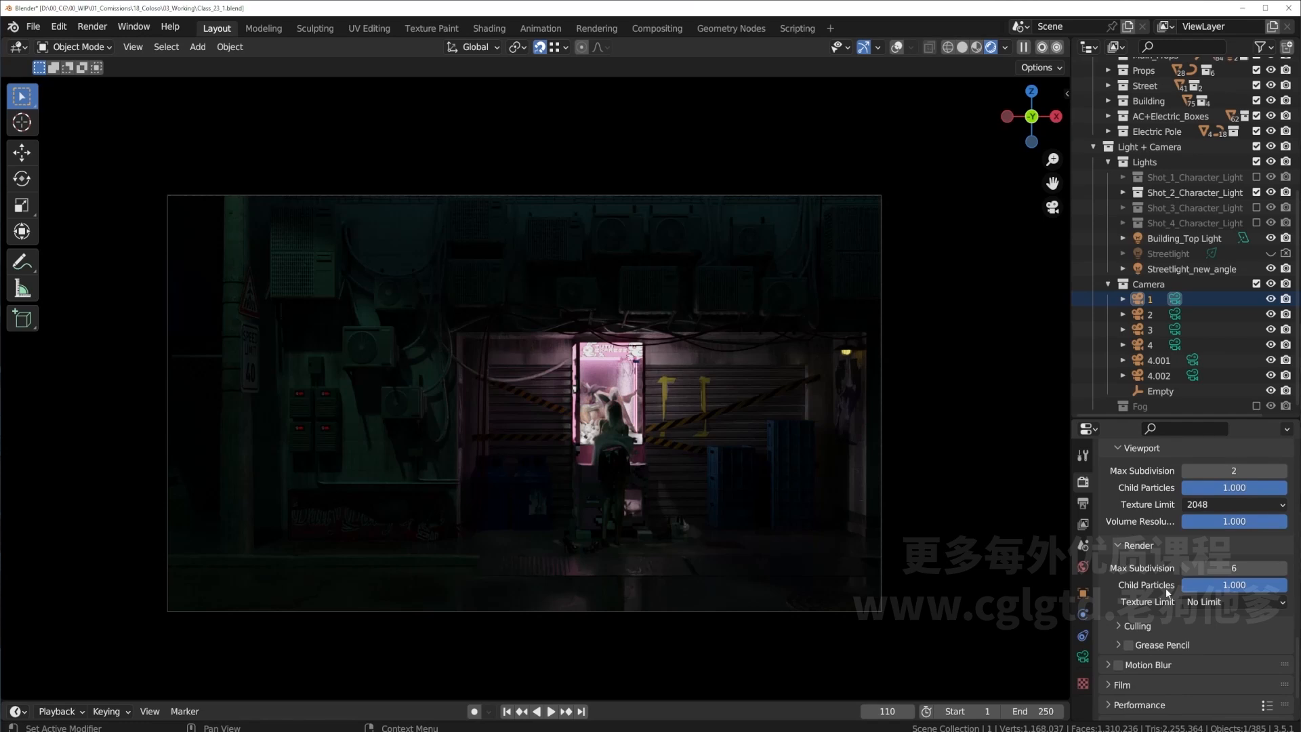
pyautogui.click(1225, 602)
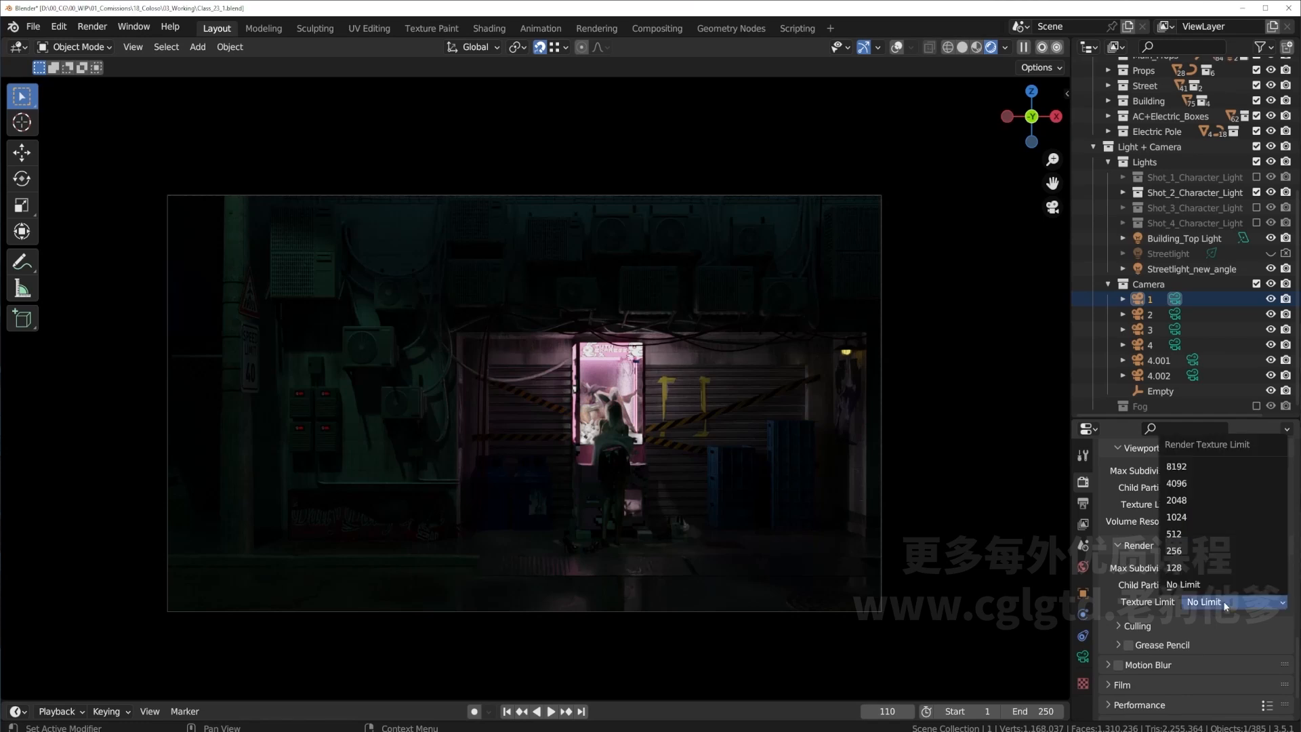
pyautogui.click(1226, 605)
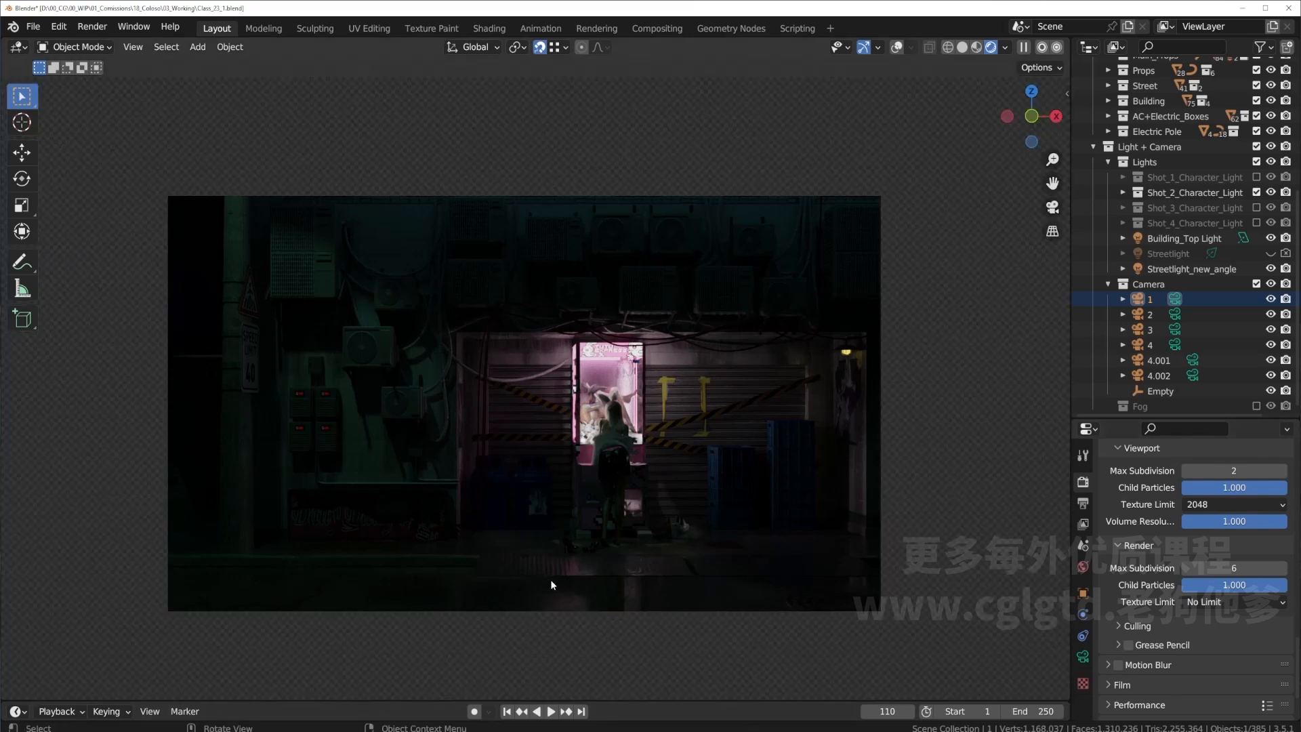
# Examine the claw machine and street textures up close in the viewport, return to the camera view and recheck the render Texture Limit.
pyautogui.moveTo(550, 580); pyautogui.dragTo(607, 630, button='middle')
pyautogui.scroll(2, 608, 650)
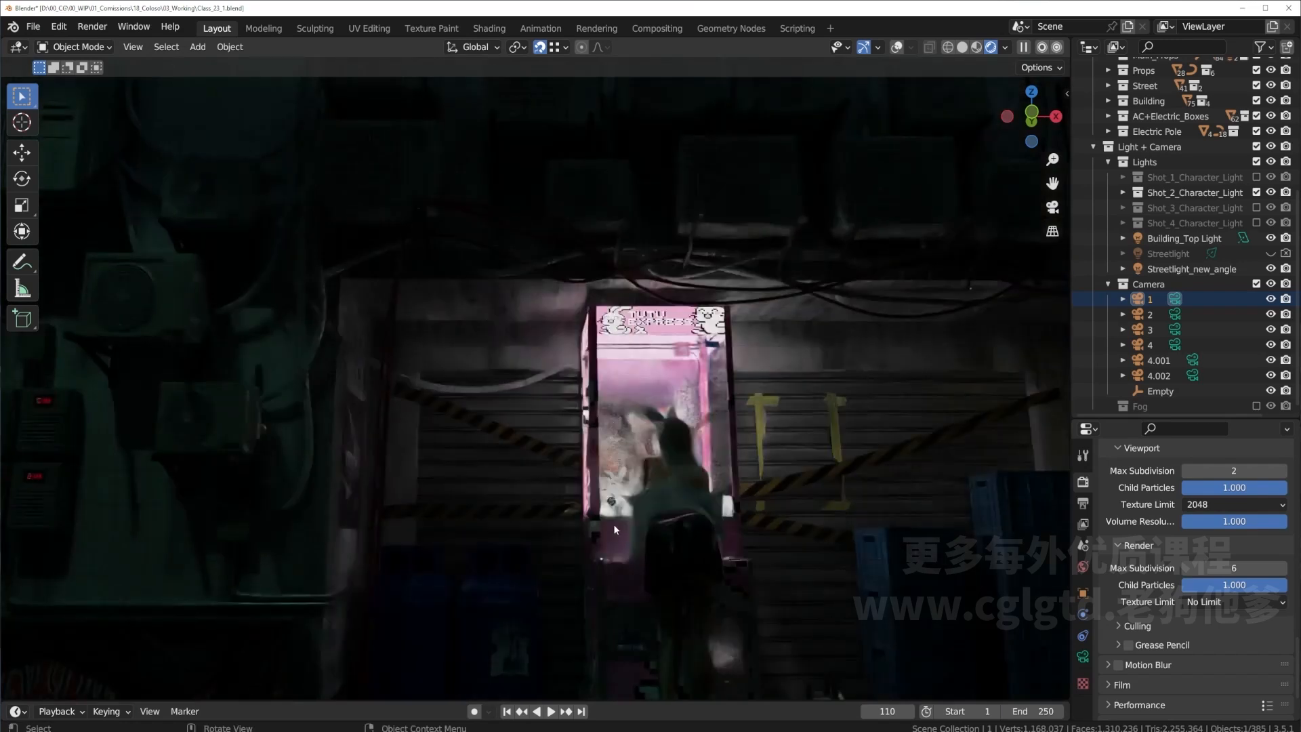
pyautogui.scroll(-2, 609, 541)
pyautogui.moveTo(612, 524); pyautogui.dragTo(607, 649, button='middle')
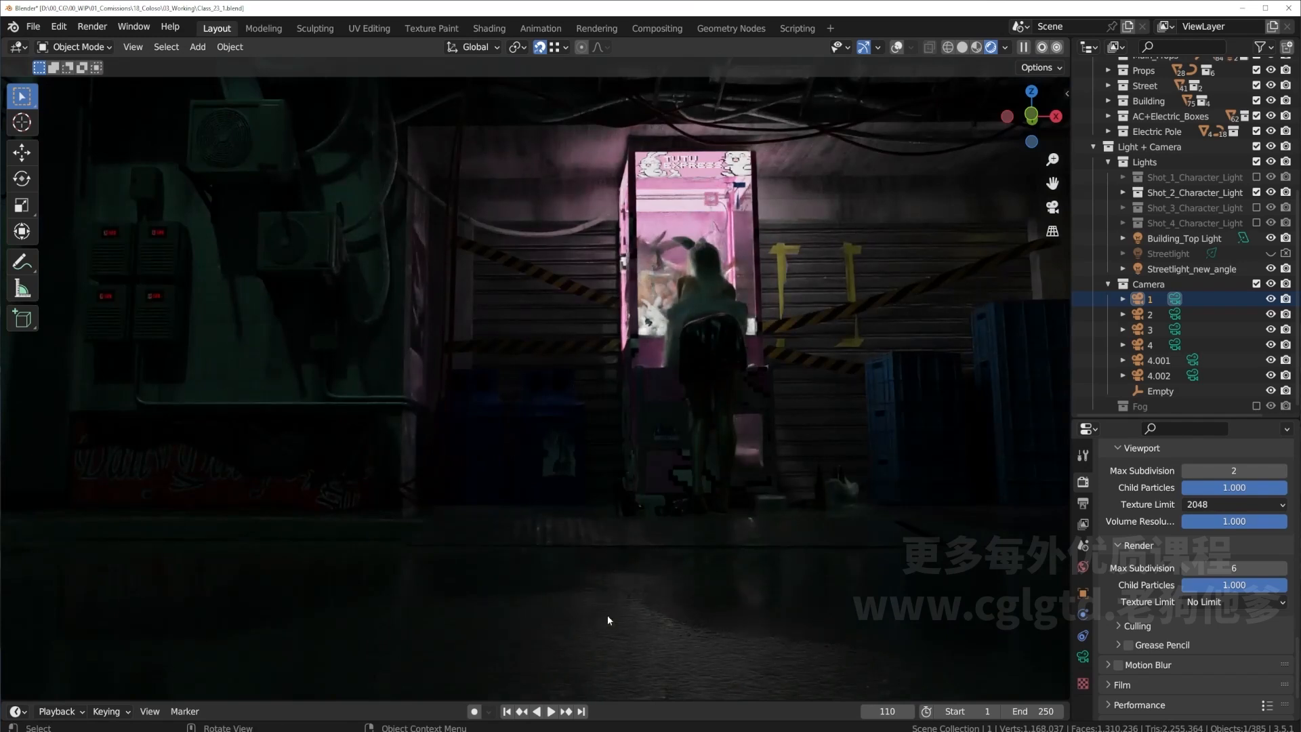
pyautogui.keyDown('alt'); pyautogui.moveTo(607, 615); pyautogui.dragTo(568, 590, button='middle'); pyautogui.keyUp('alt')
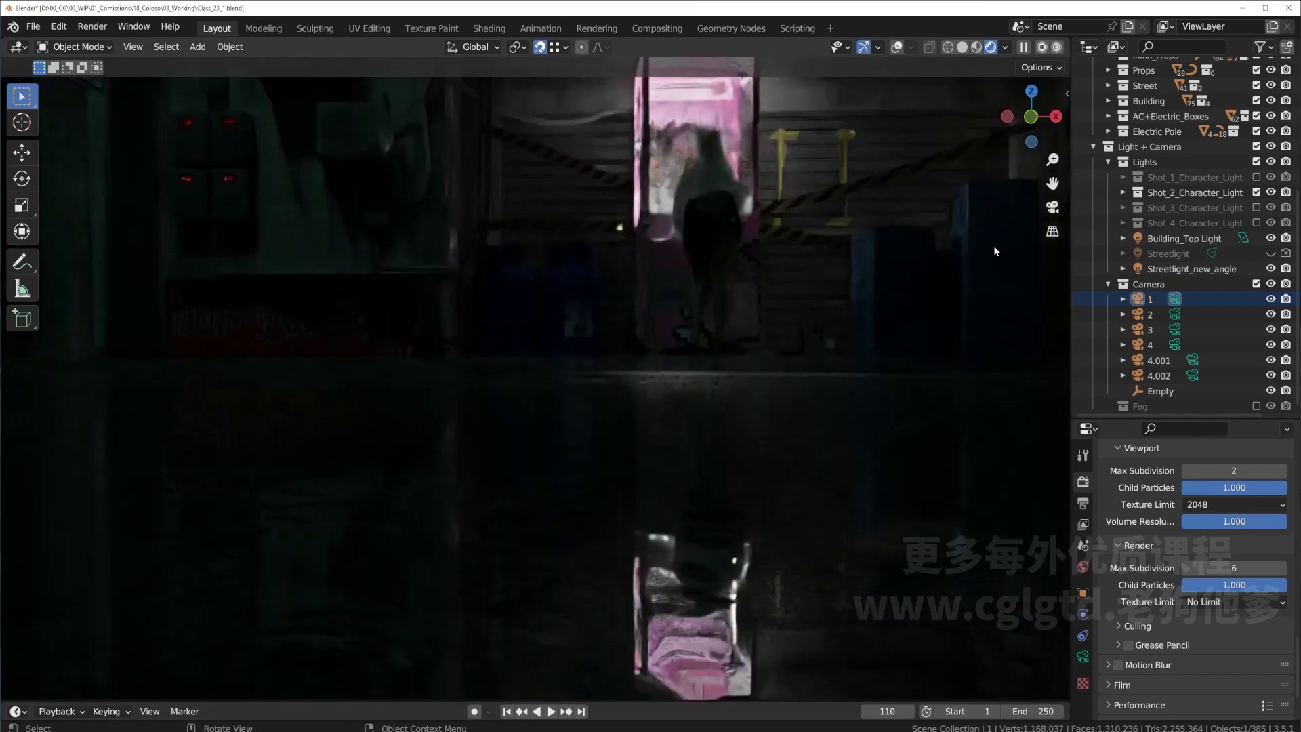
pyautogui.click(1052, 208)
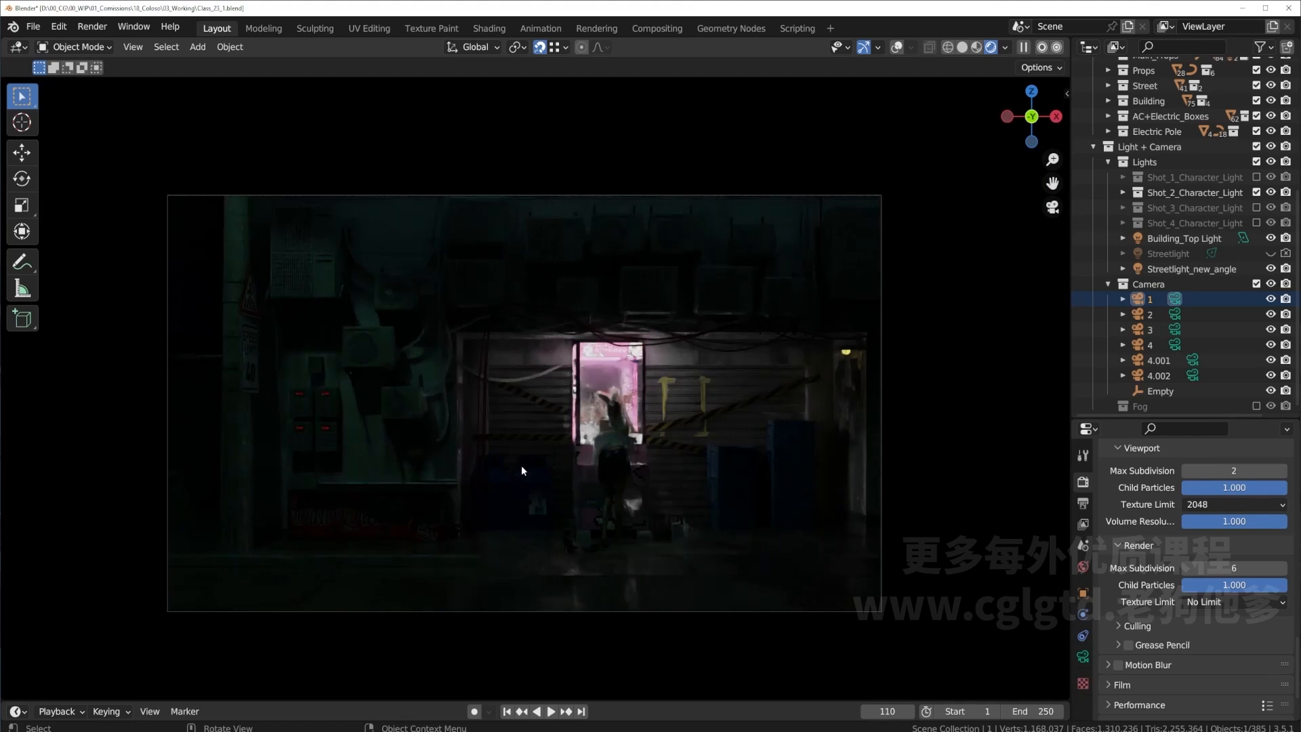
pyautogui.click(1207, 603)
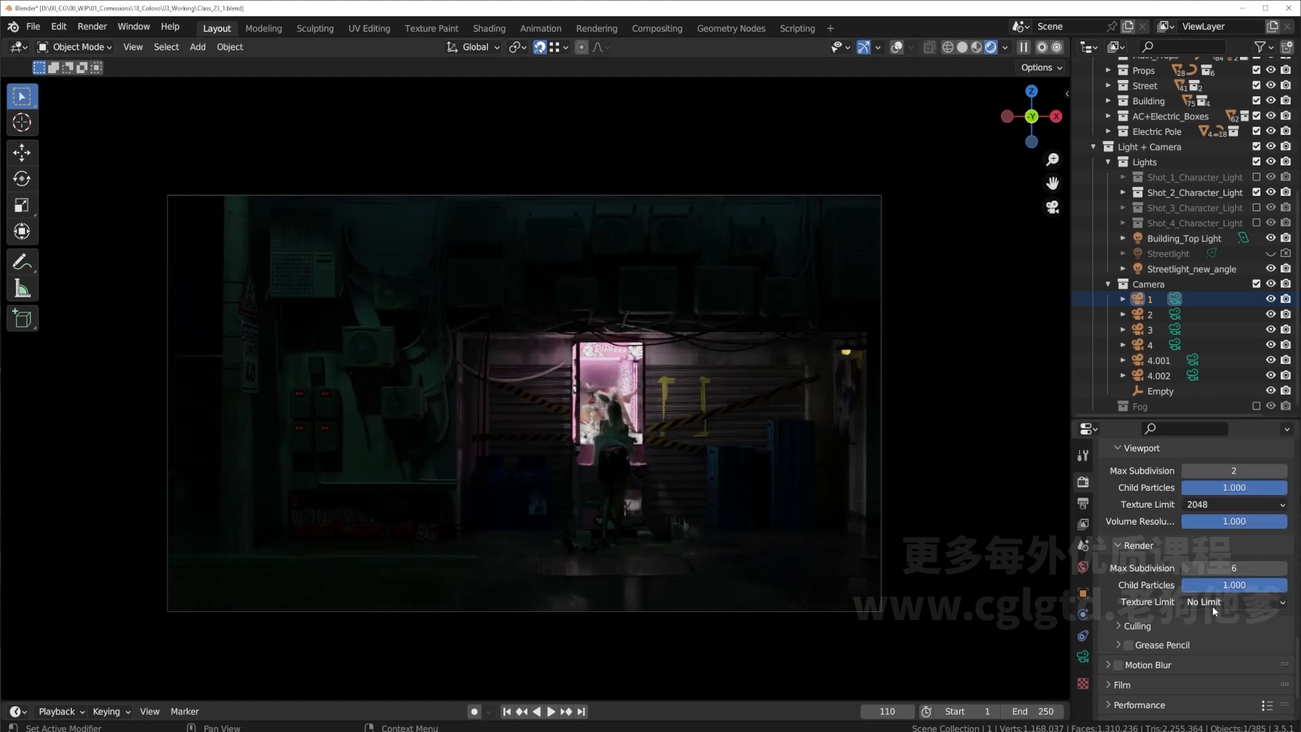
pyautogui.click(1213, 604)
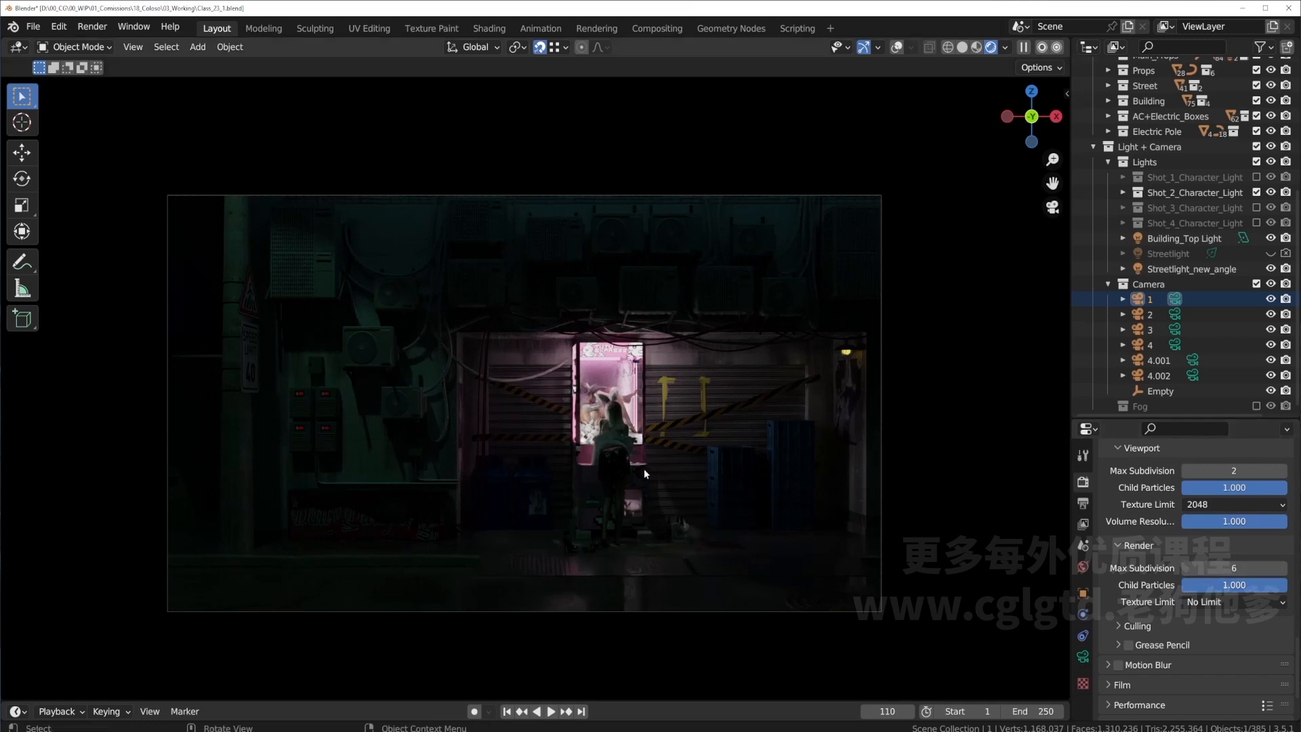
# Set Simplify's viewport Texture Limit to 1024 and inspect the claw machine and character up close.
pyautogui.click(1216, 504)
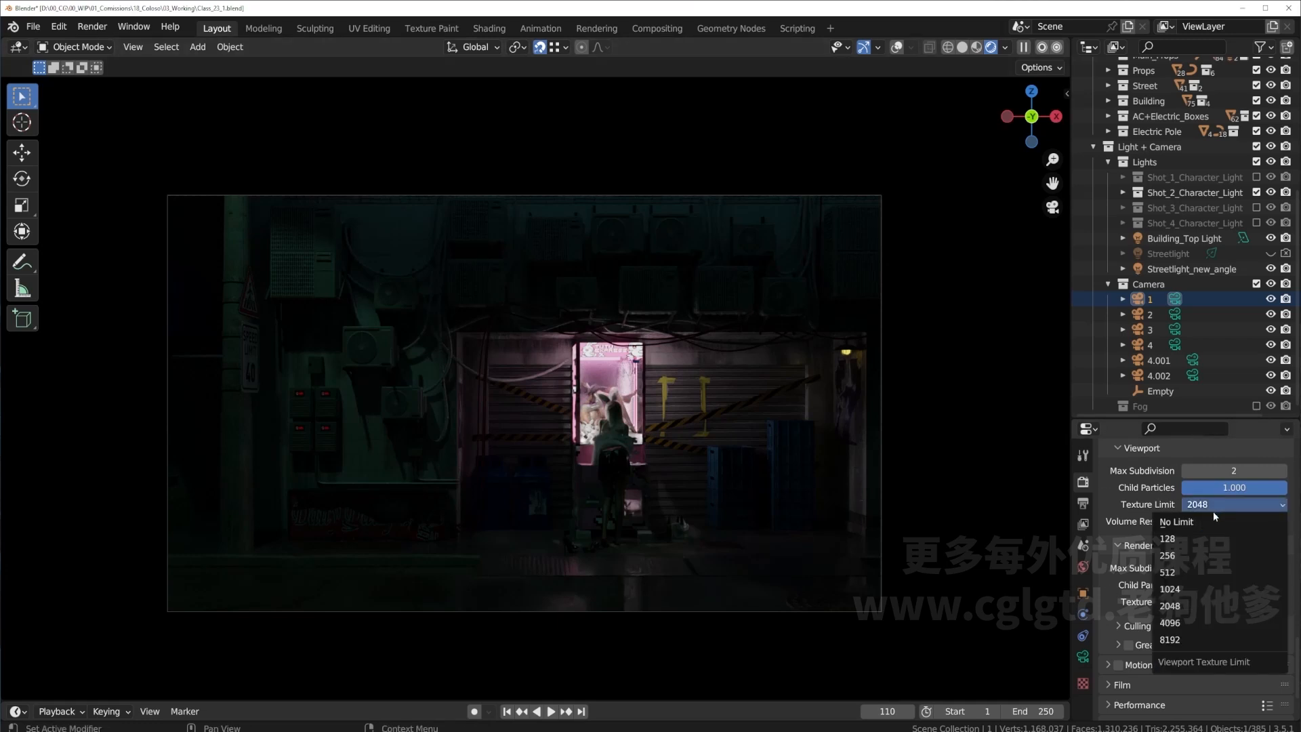
pyautogui.click(1180, 590)
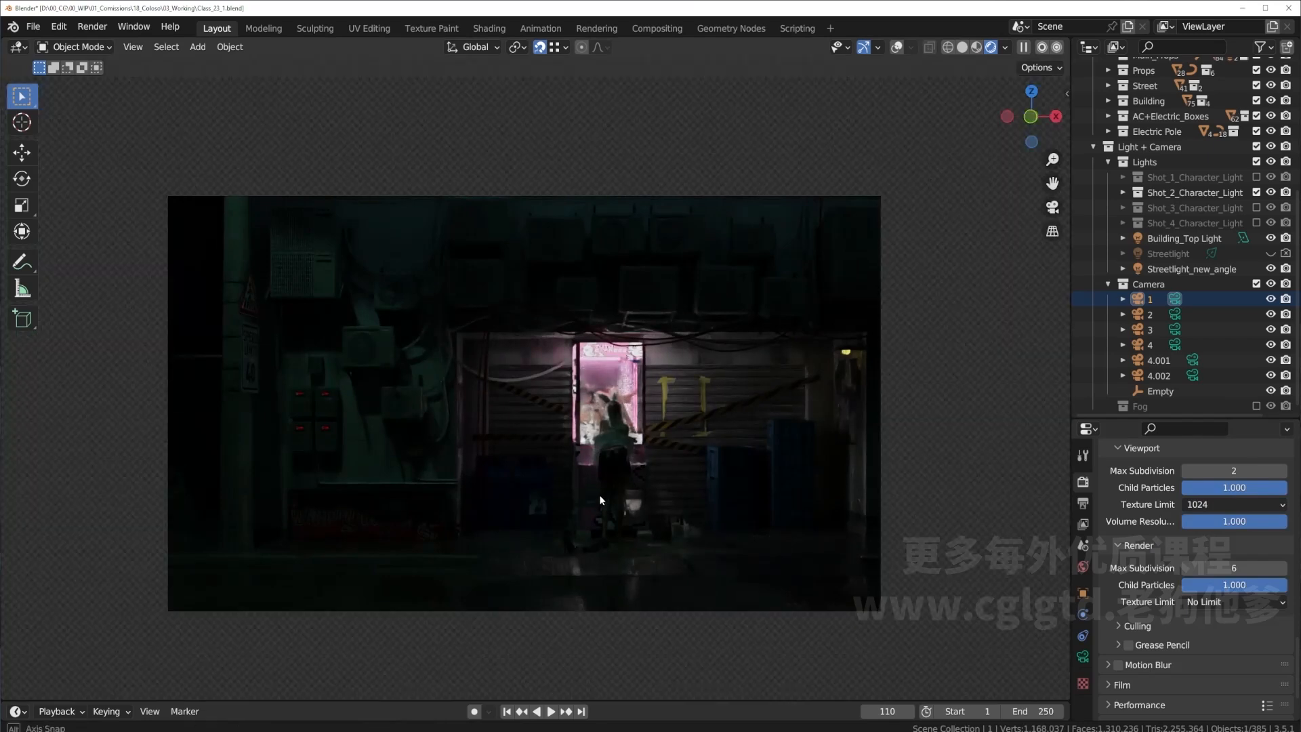
pyautogui.moveTo(600, 495); pyautogui.dragTo(735, 465, button='middle')
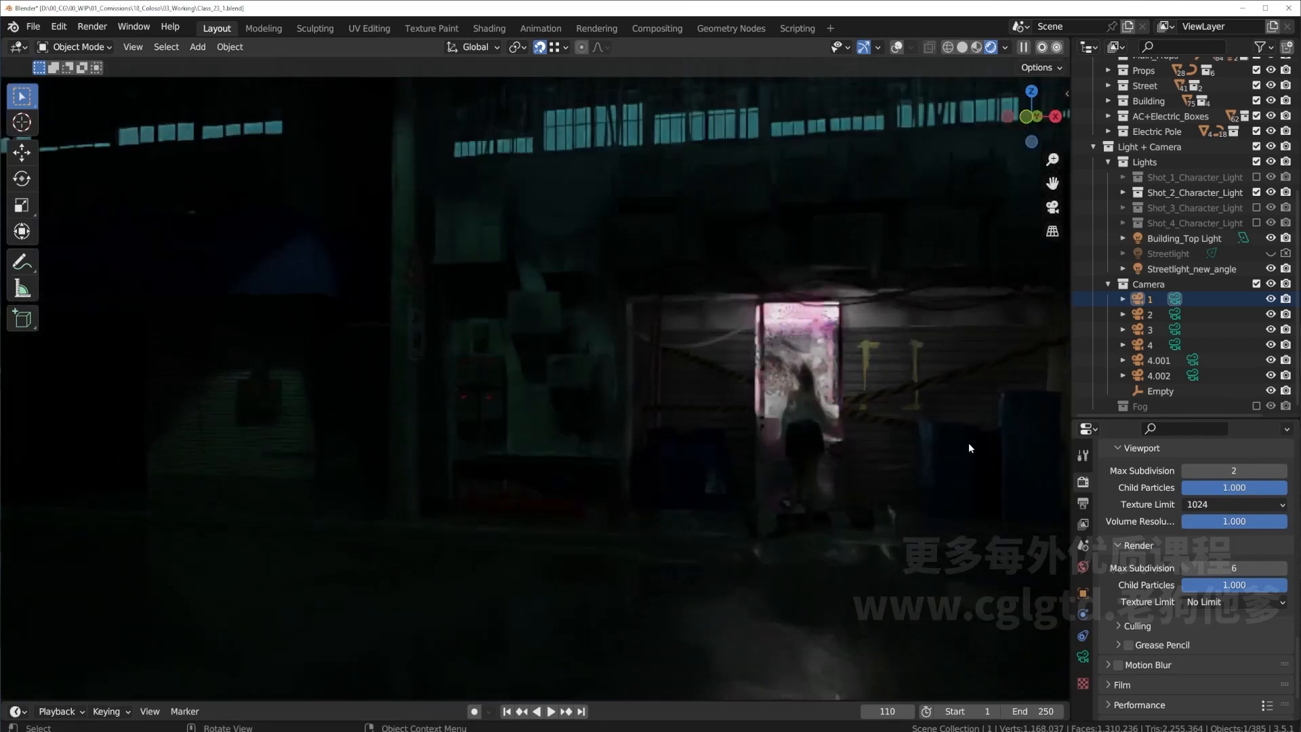
pyautogui.moveTo(969, 442); pyautogui.dragTo(874, 244, button='middle')
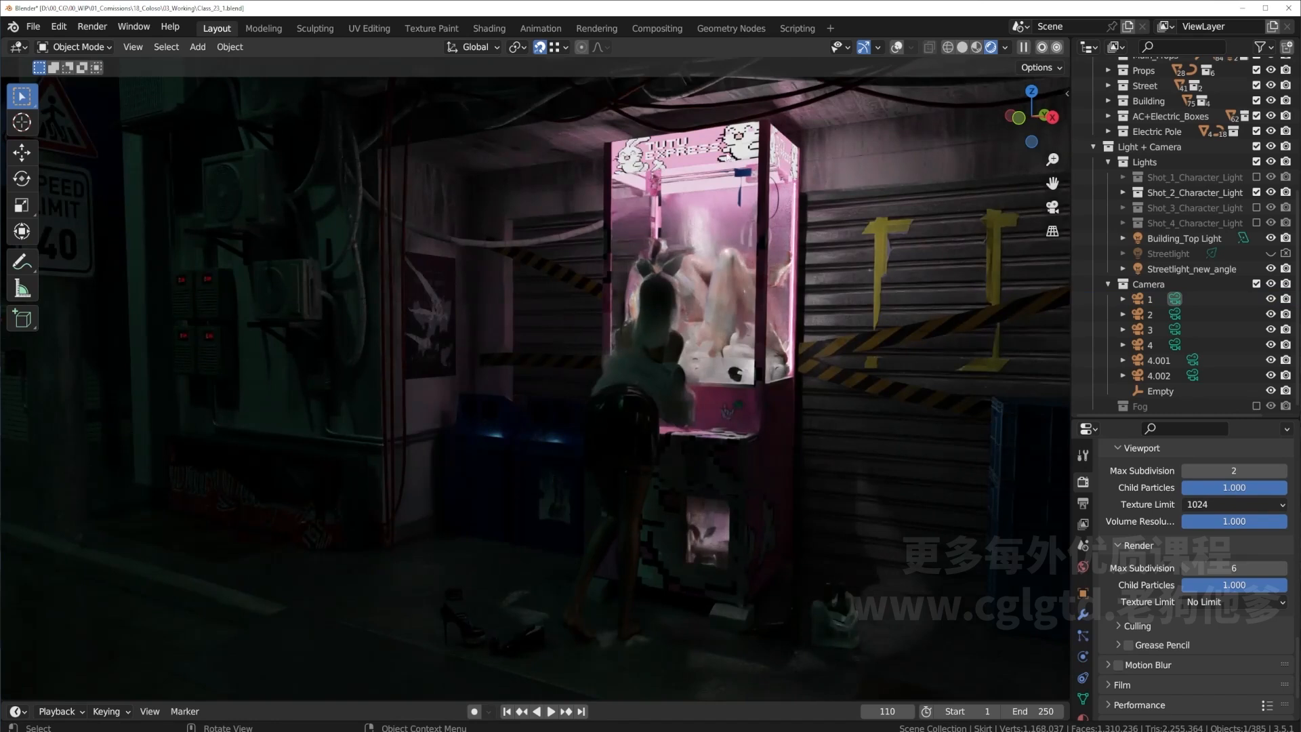
pyautogui.scroll(5, 958, 282)
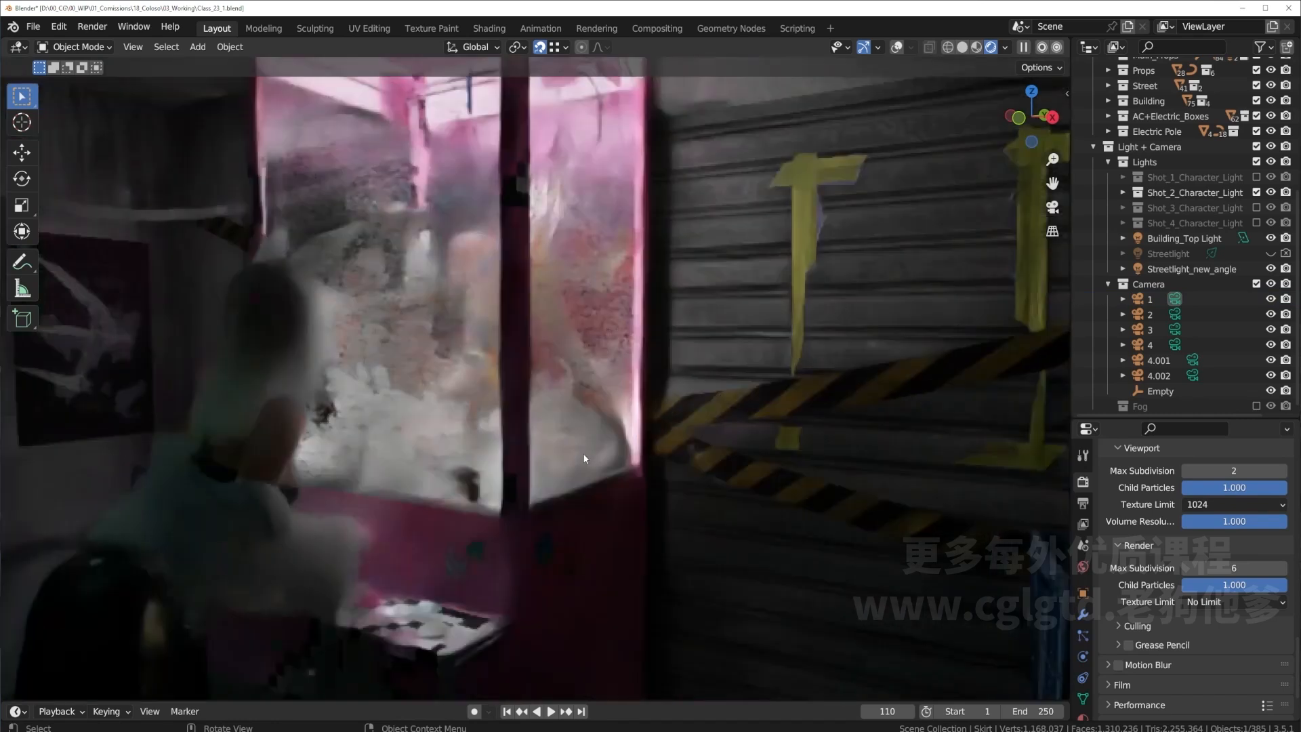
pyautogui.scroll(-4, 511, 569)
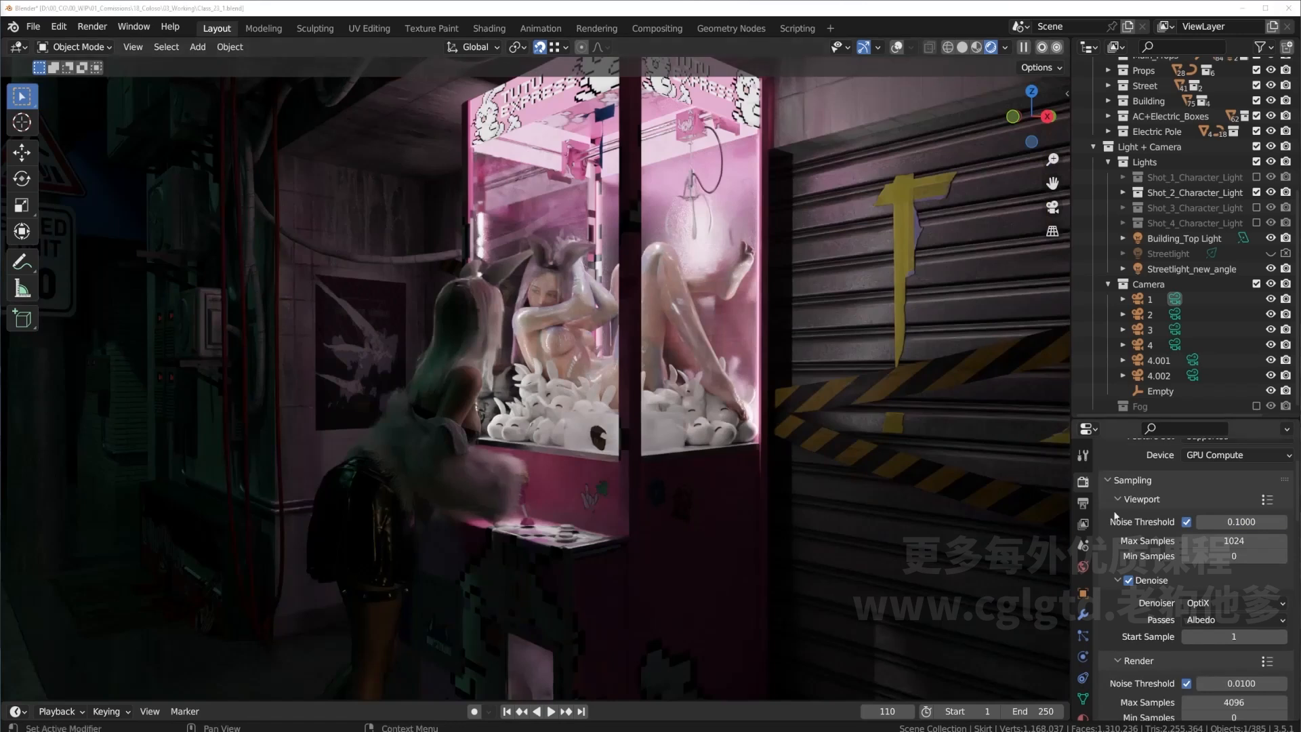
# Try 8 Transparent max bounces in the light path settings and restore the value to 40.
pyautogui.scroll(-15, 1150, 610)
pyautogui.scroll(5, 1150, 610)
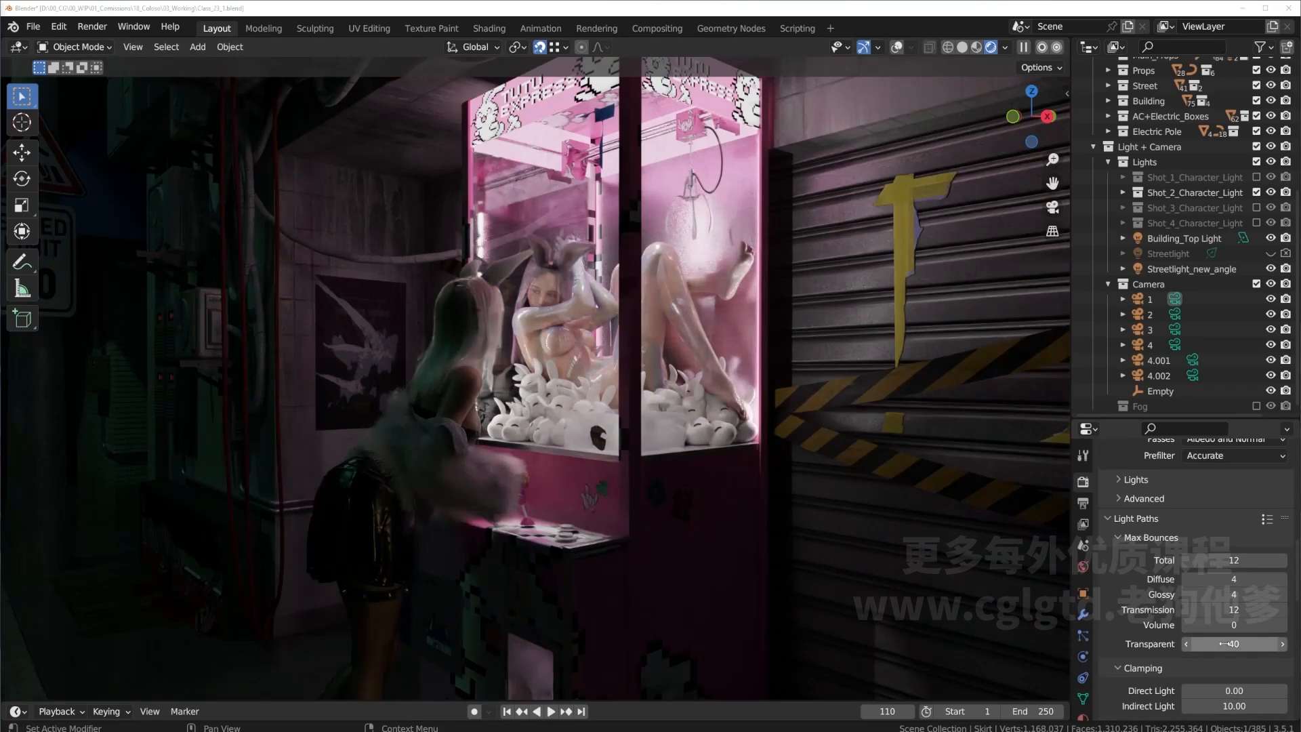
pyautogui.click(1239, 644)
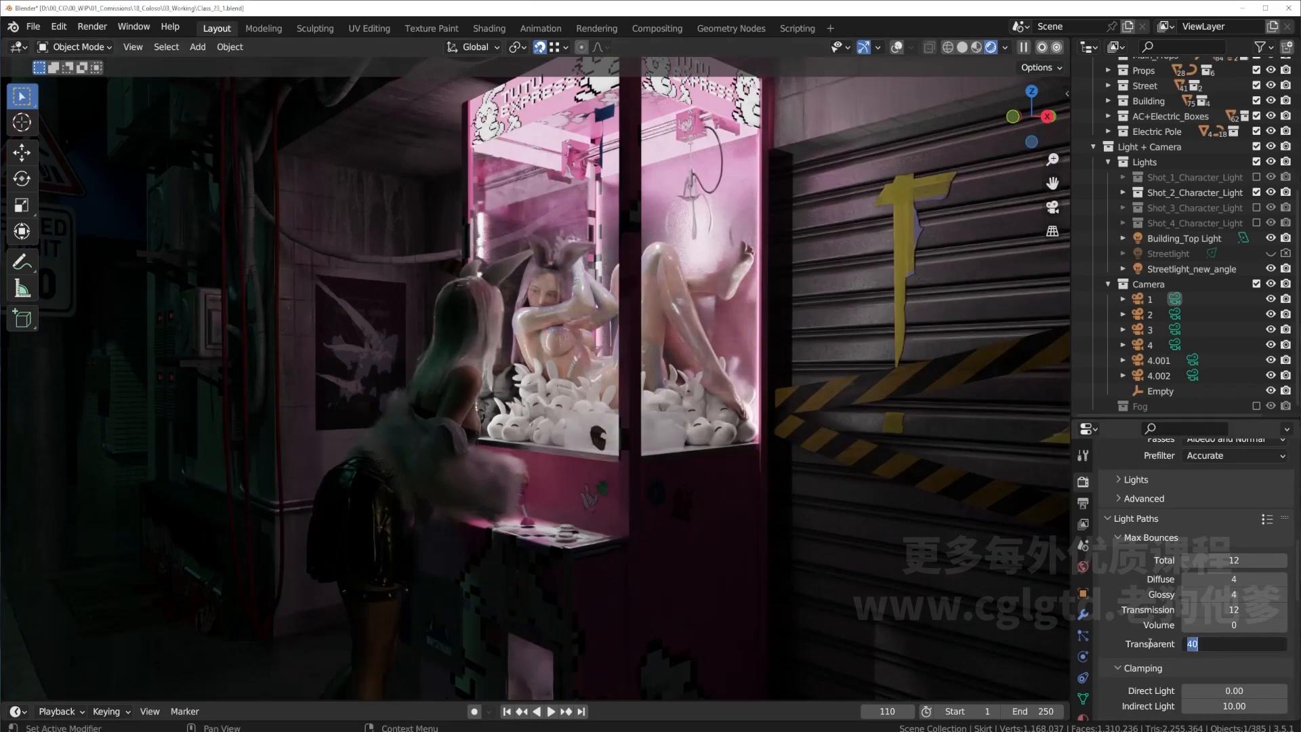
pyautogui.click(1131, 645)
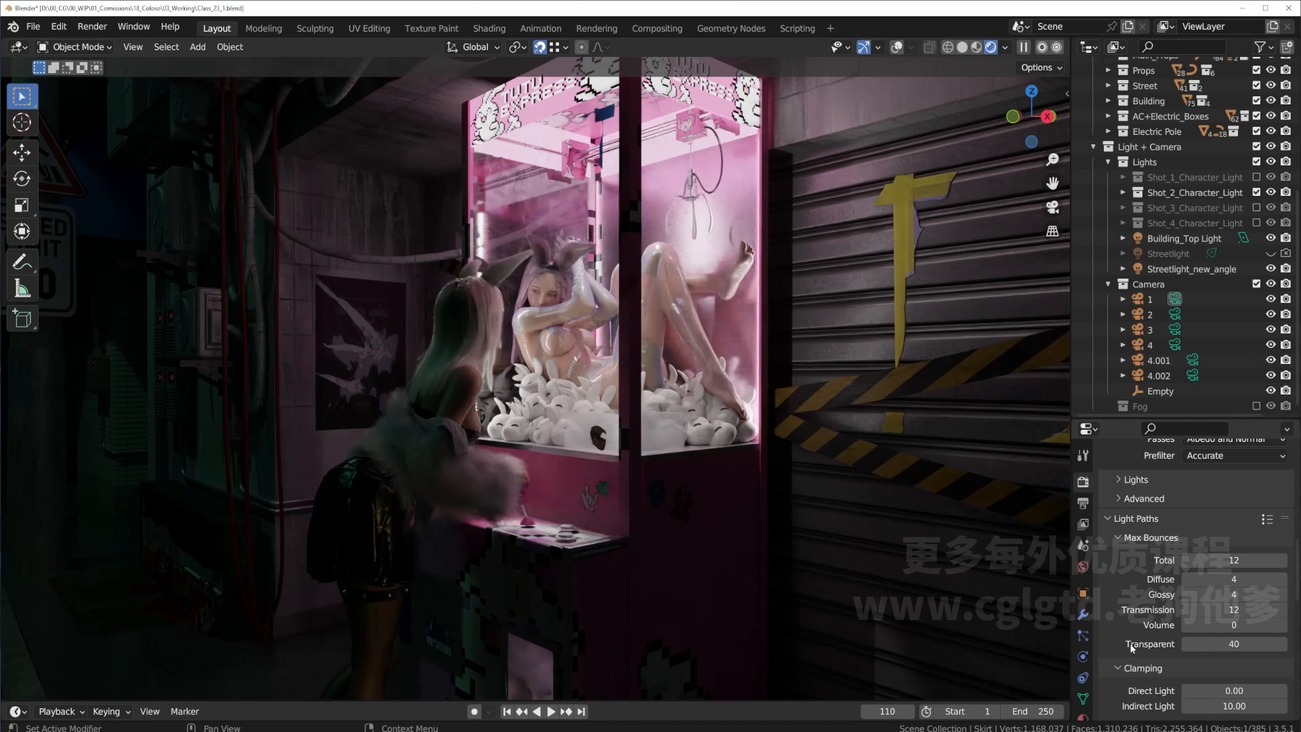
pyautogui.click(1242, 644)
pyautogui.press('Return')
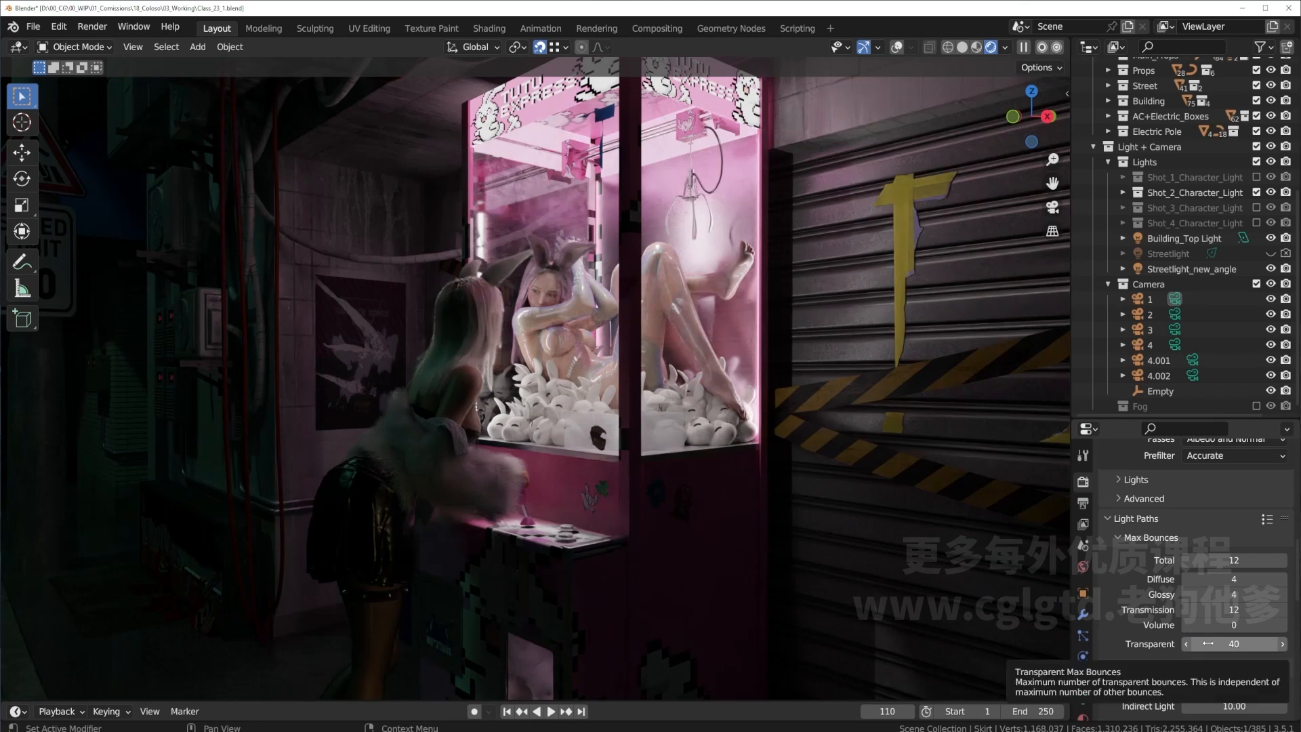
pyautogui.click(1209, 644)
pyautogui.write('8')
pyautogui.press('Return')
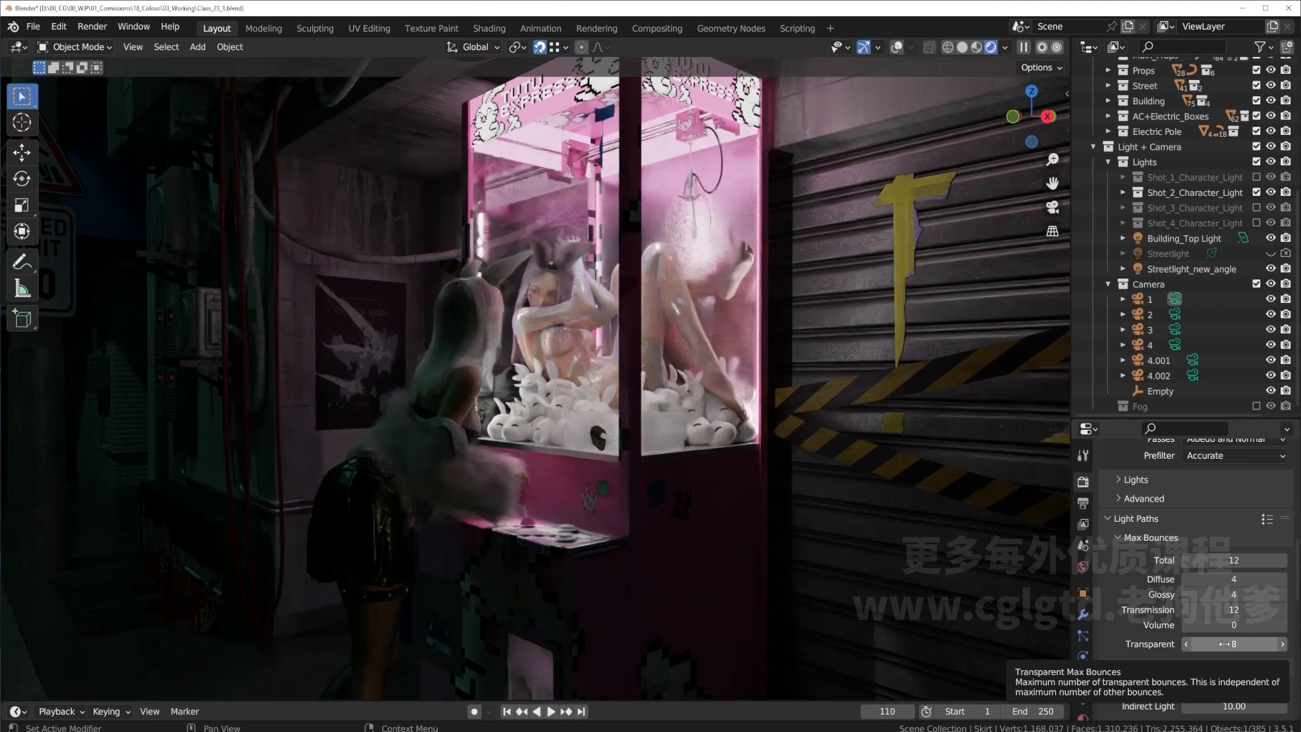
pyautogui.moveTo(1226, 644); pyautogui.dragTo(1059, 640)
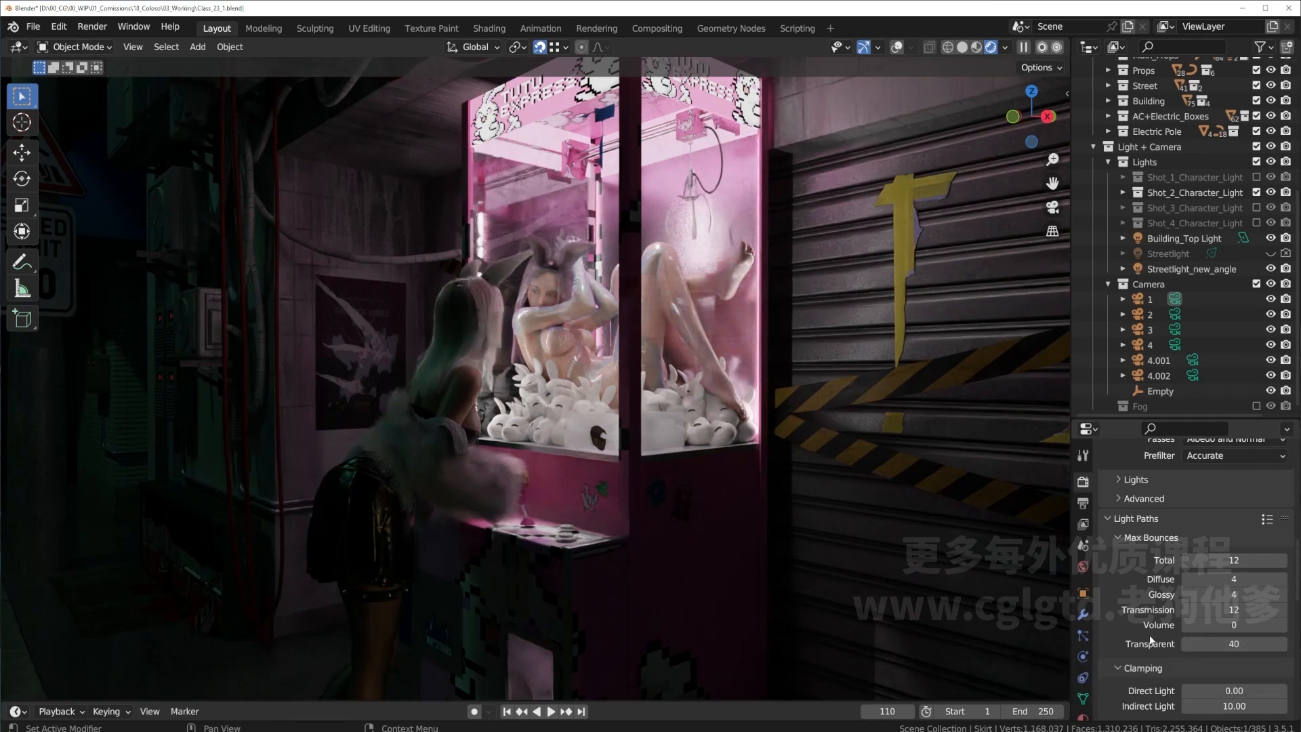
# Collapse the Max Bounces settings and review the Color Management display devices, keeping sRGB.
pyautogui.click(1117, 537)
pyautogui.scroll(-10, 1131, 566)
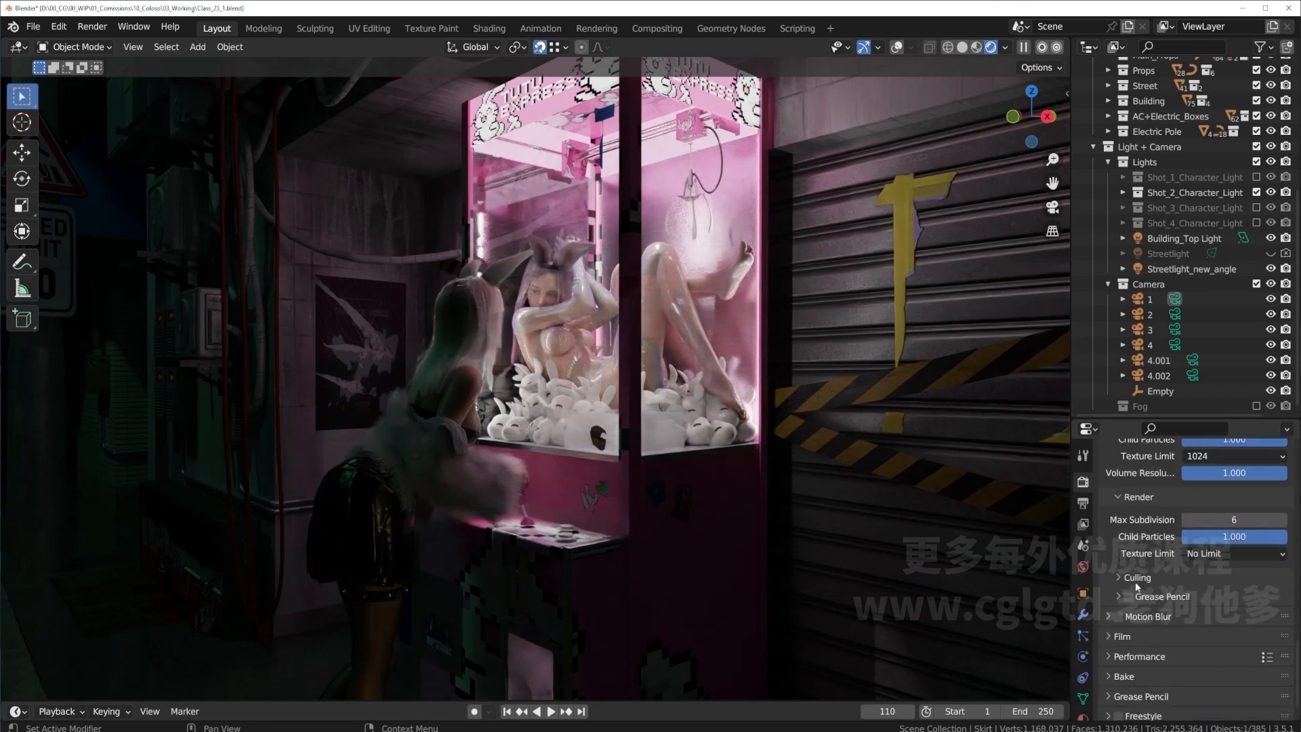
pyautogui.scroll(-1, 1136, 583)
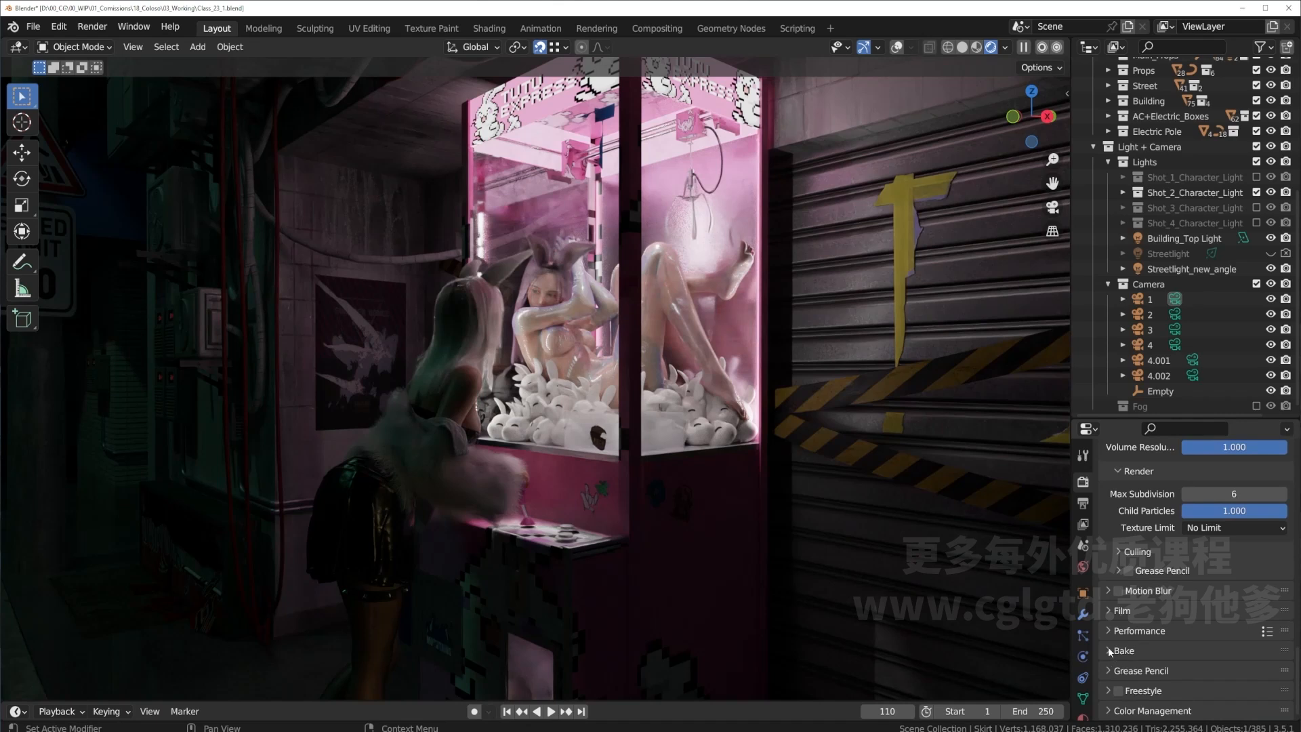
pyautogui.click(1110, 709)
pyautogui.scroll(-5, 1115, 705)
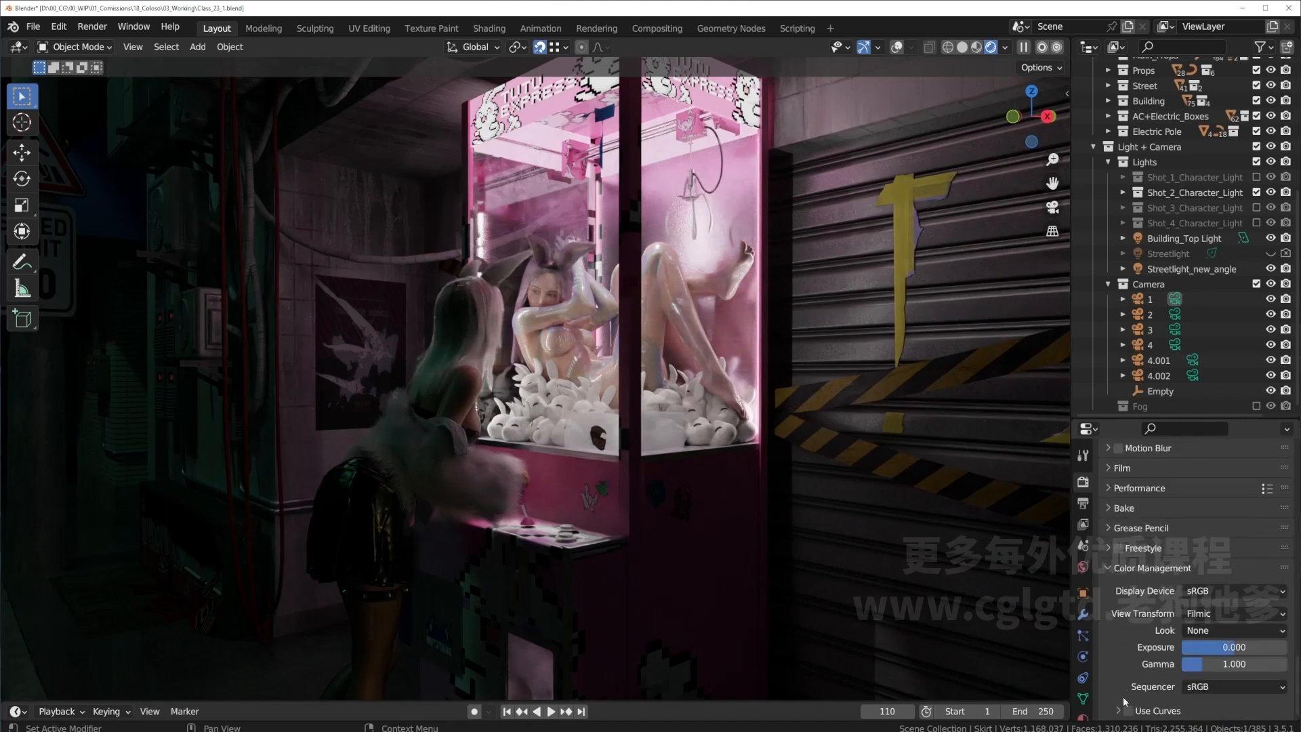
pyautogui.click(1220, 592)
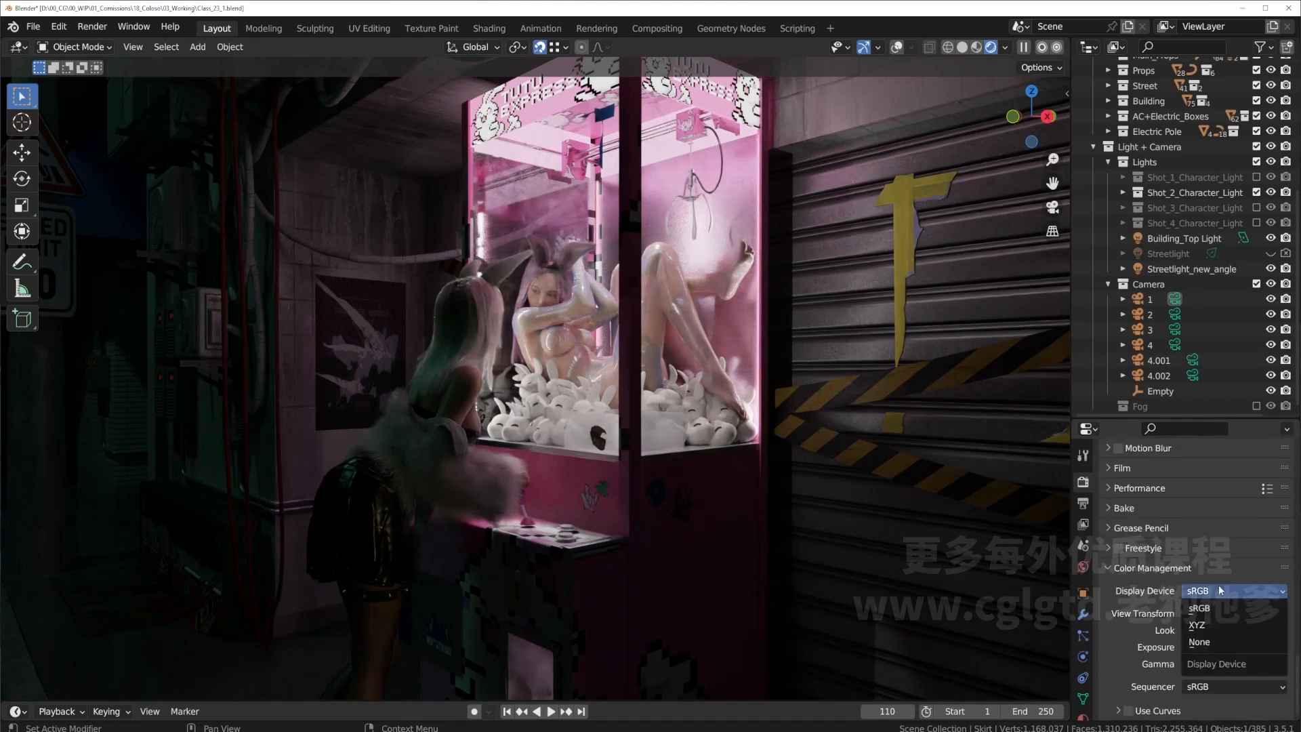
pyautogui.click(1213, 608)
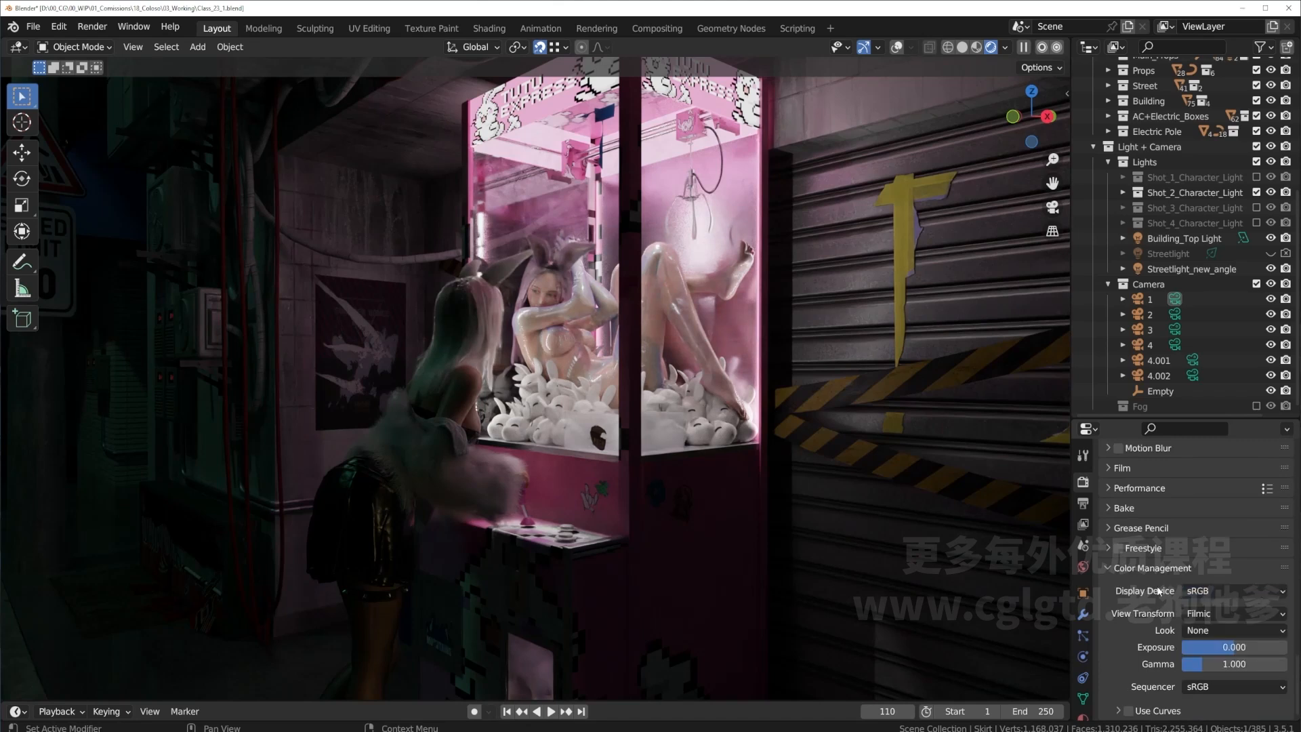
# Compare the XYZ and None display devices on the scene and switch back to sRGB.
pyautogui.click(1210, 591)
pyautogui.click(1205, 625)
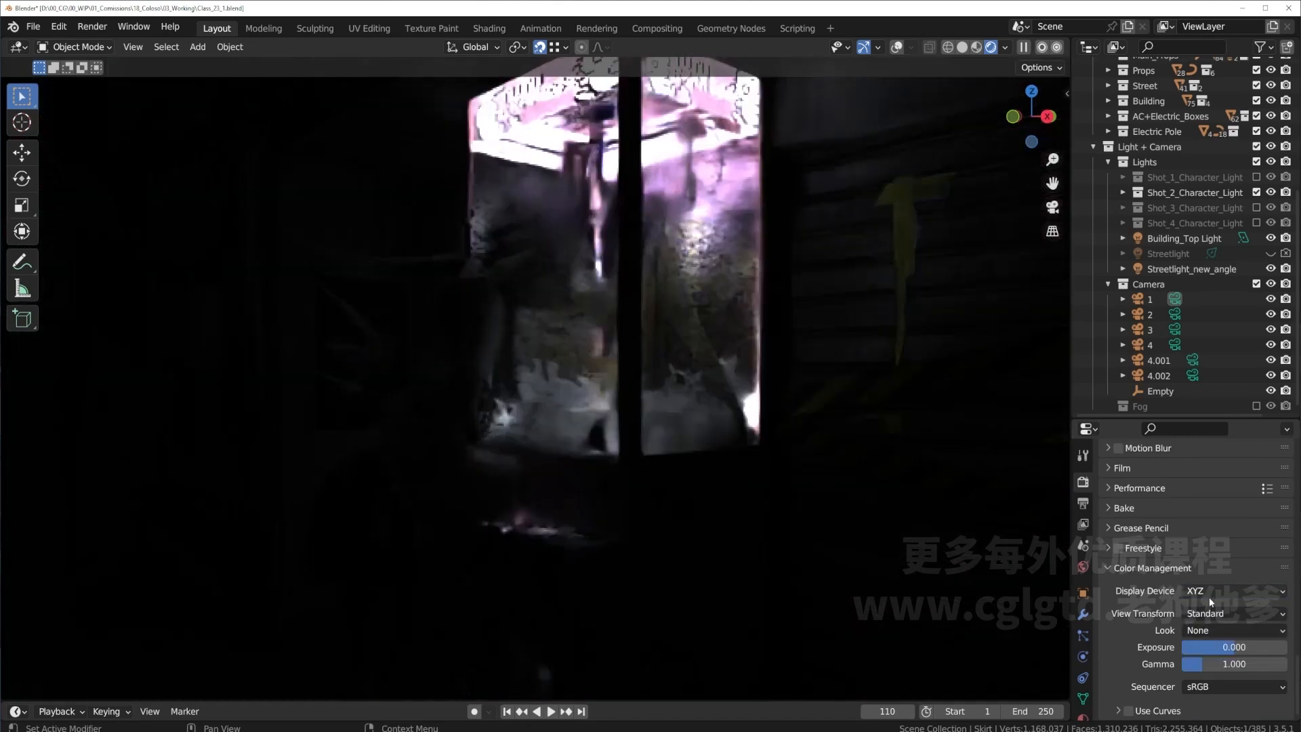
pyautogui.click(1210, 592)
pyautogui.click(1205, 641)
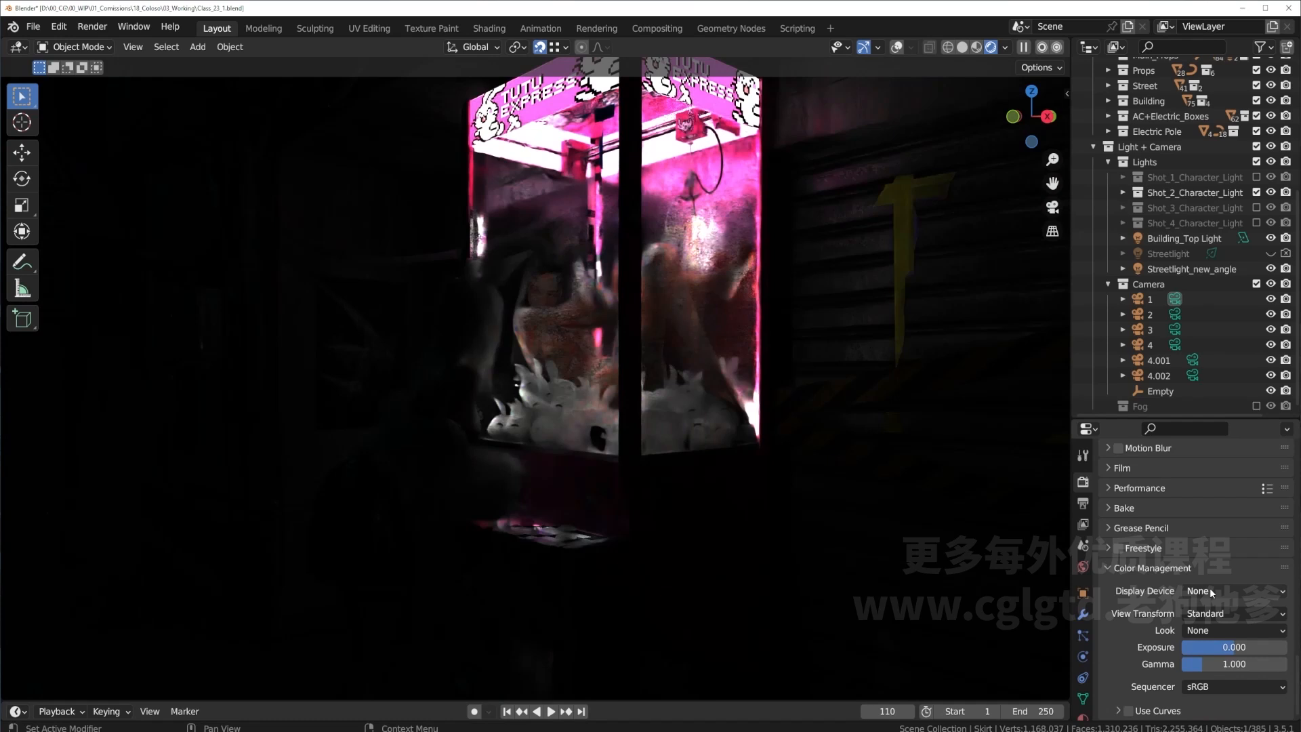
pyautogui.click(1210, 589)
pyautogui.click(1213, 608)
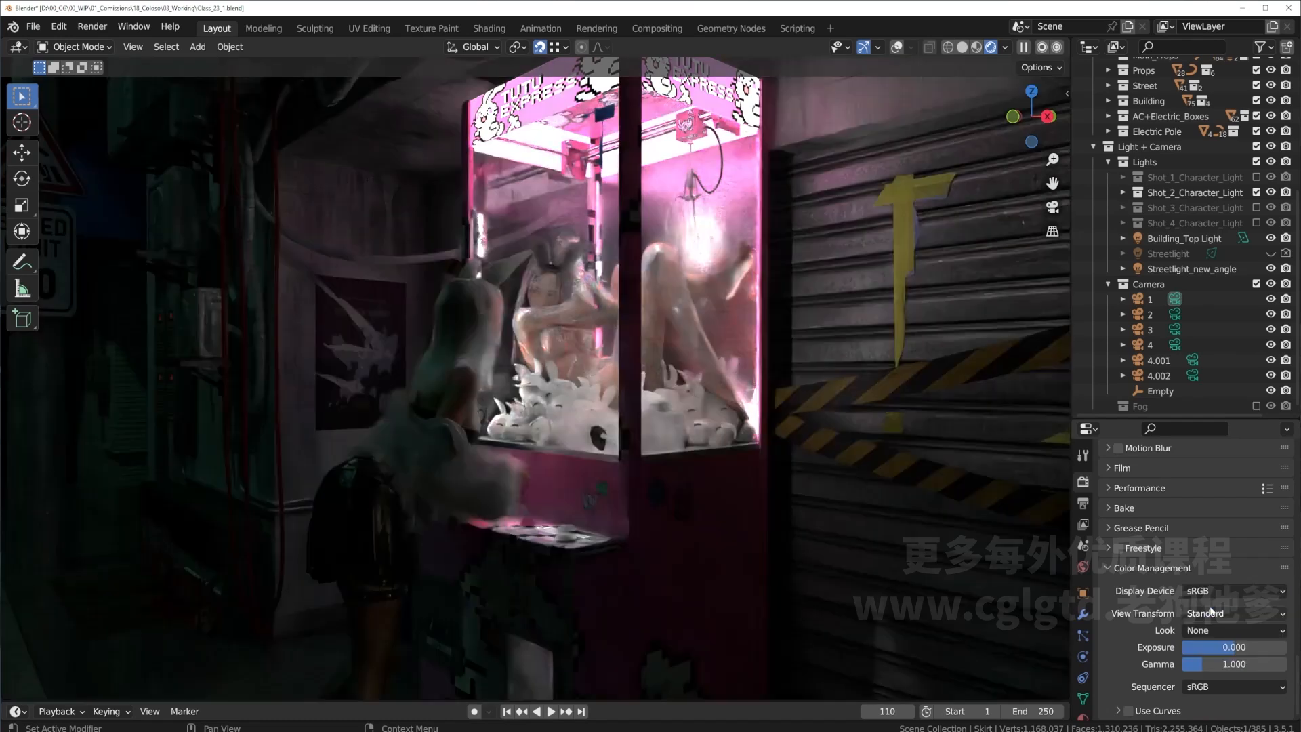
# Review the Standard view transform on the claw machine and set the View Transform to Filmic.
pyautogui.click(1211, 614)
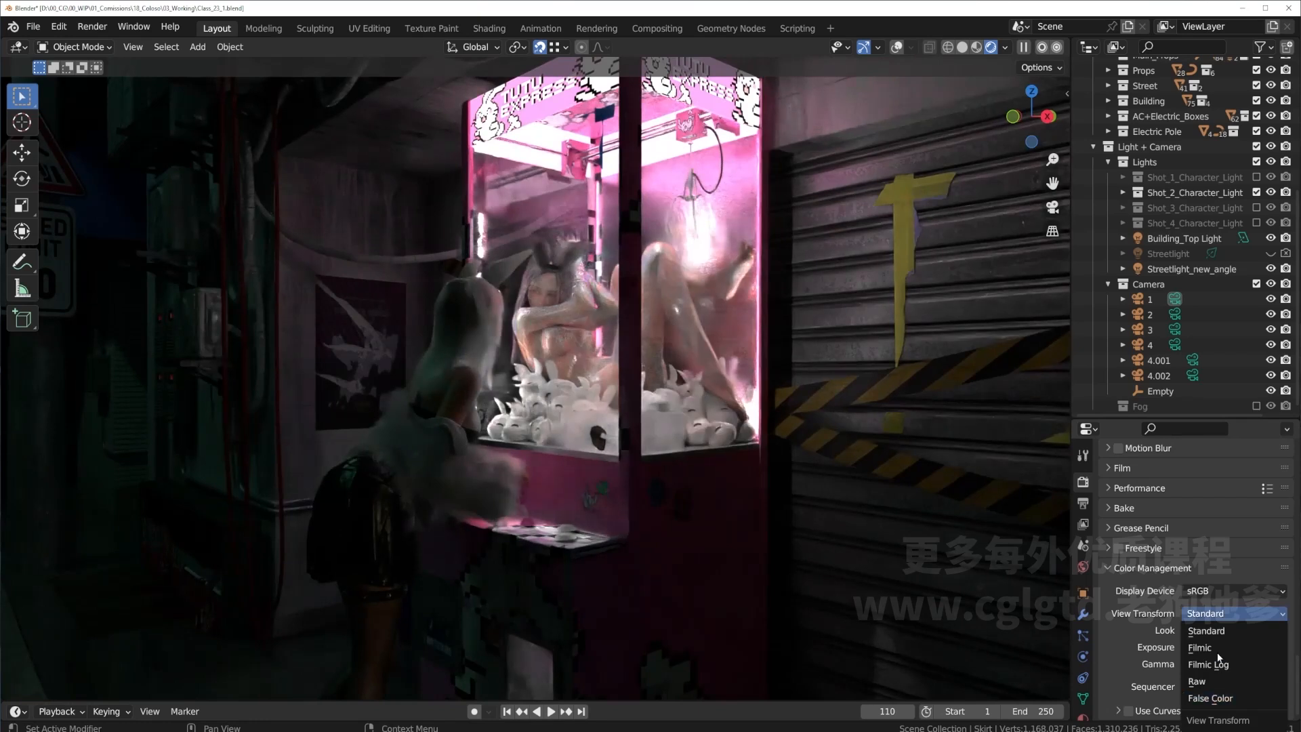
pyautogui.click(1212, 631)
pyautogui.click(1211, 613)
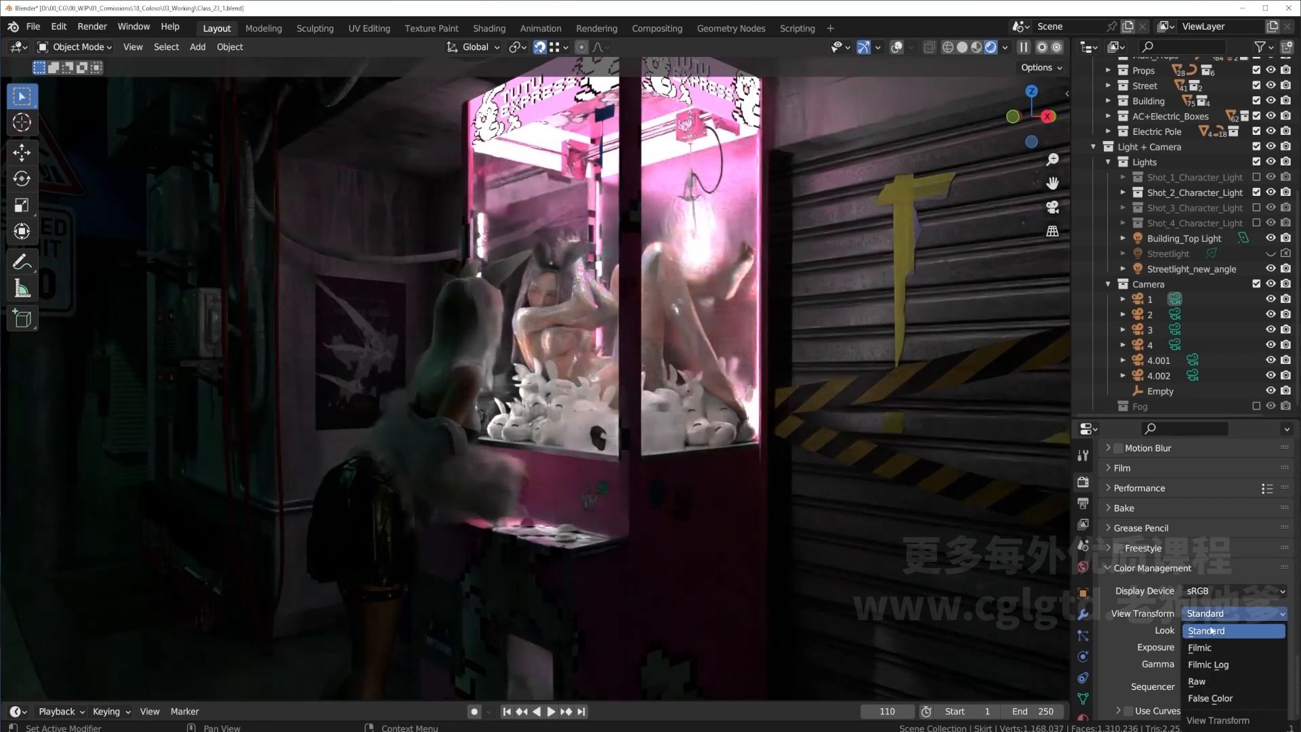
pyautogui.click(1211, 631)
pyautogui.click(1211, 615)
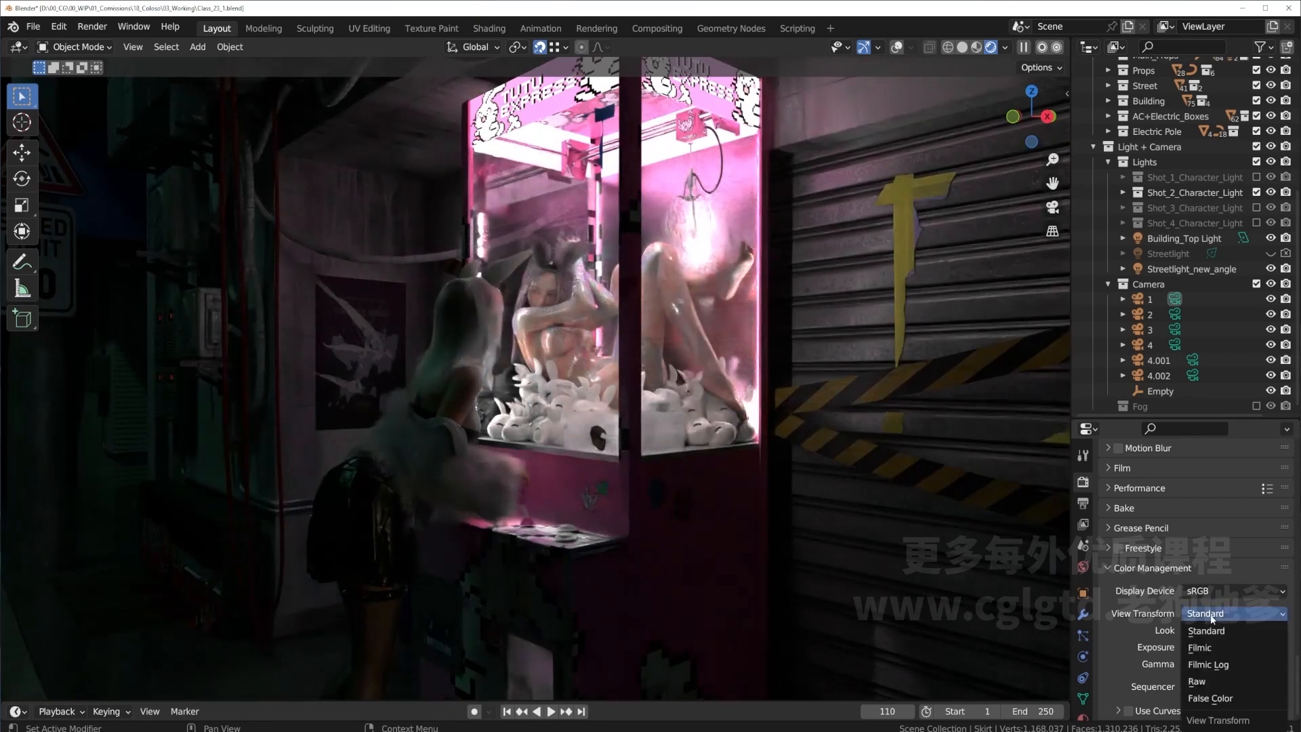
pyautogui.click(1210, 648)
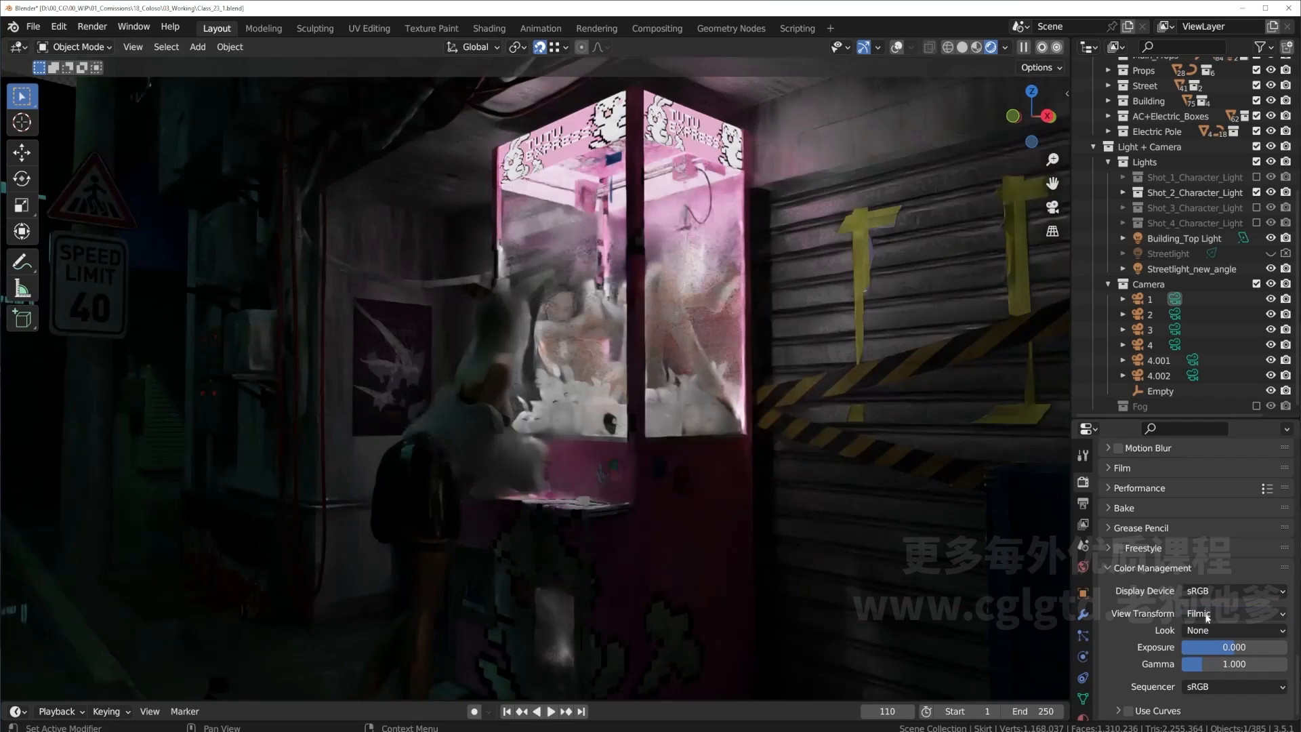
# Compare the Standard and Filmic view transforms on the claw machine and set the View Transform to Standard.
pyautogui.click(1214, 613)
pyautogui.click(1214, 633)
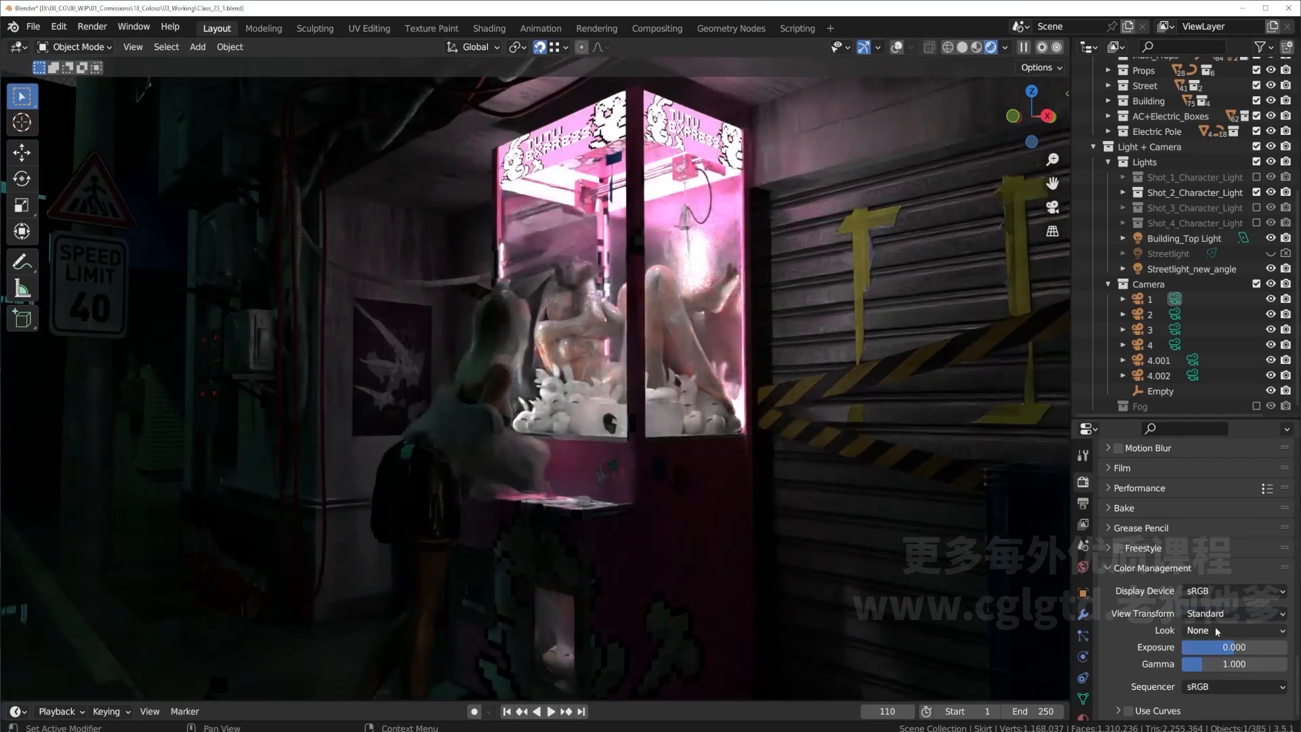
pyautogui.click(1215, 616)
pyautogui.click(1213, 649)
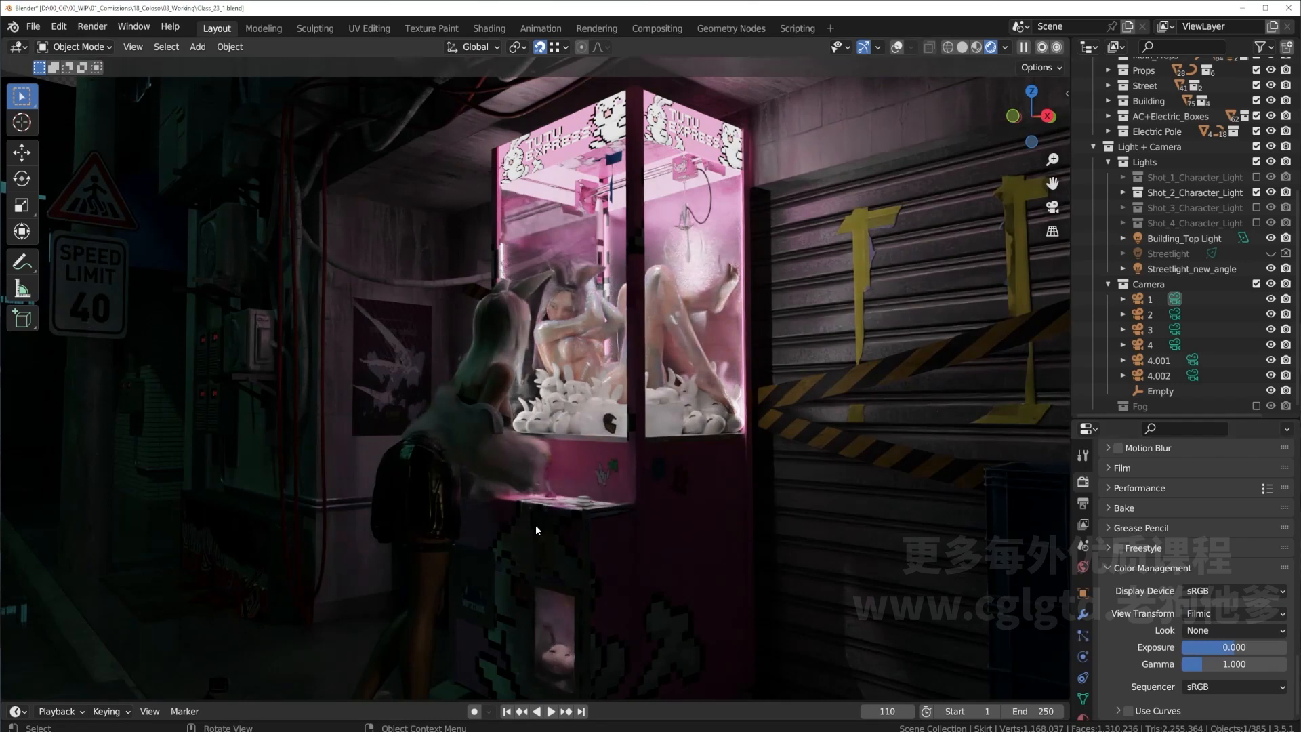
pyautogui.click(1250, 615)
pyautogui.click(1216, 619)
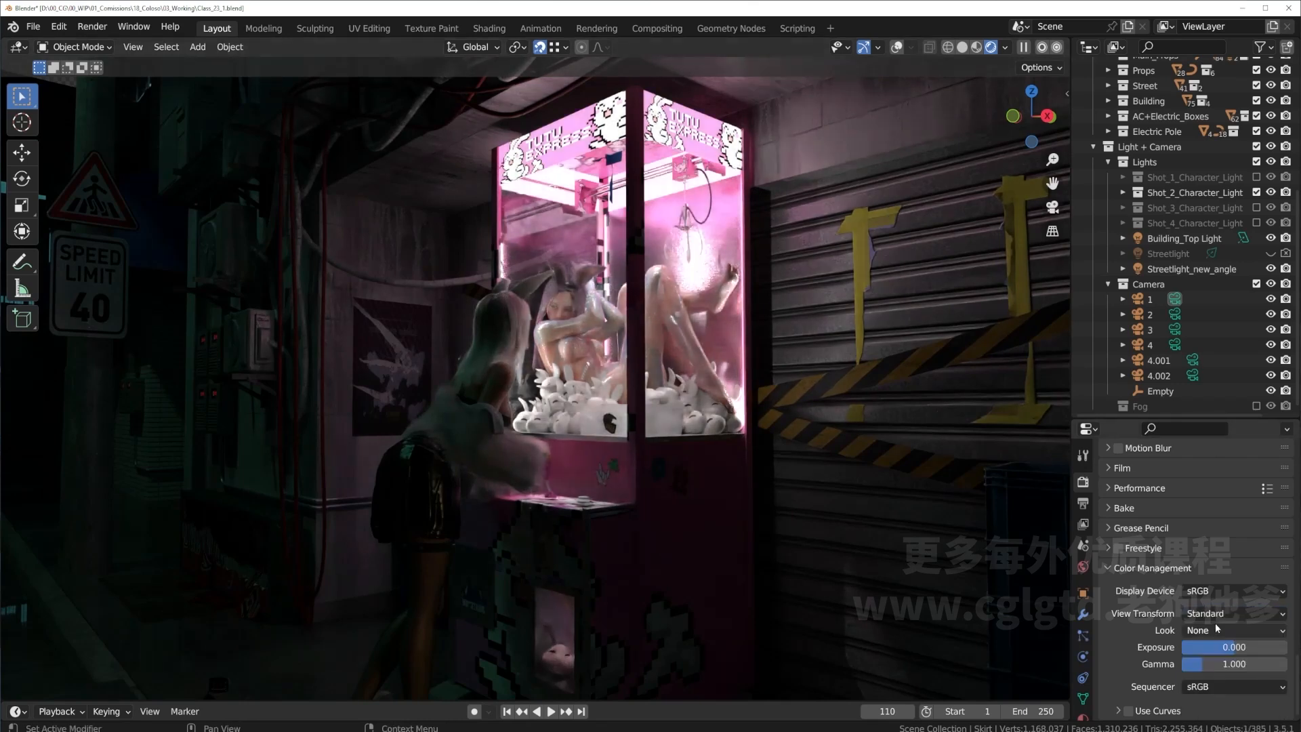
pyautogui.click(1214, 616)
pyautogui.click(1213, 629)
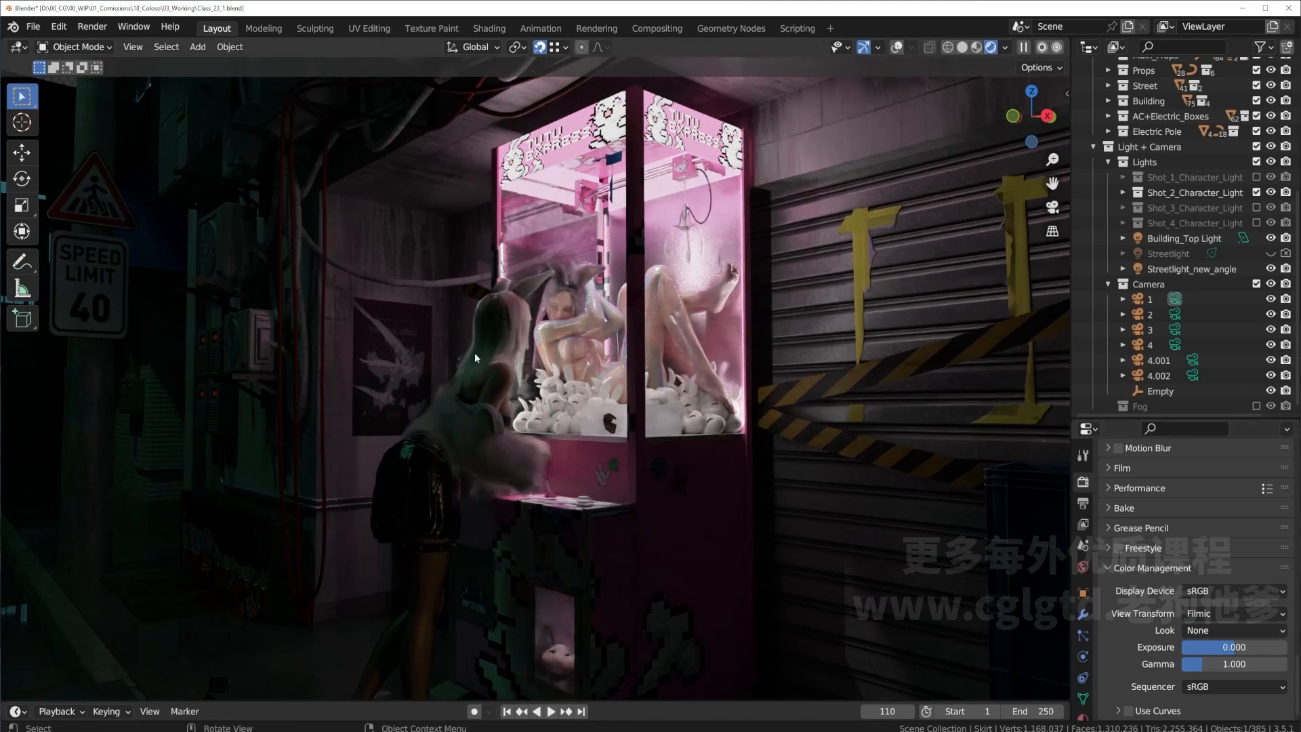
pyautogui.click(1217, 614)
pyautogui.click(1215, 632)
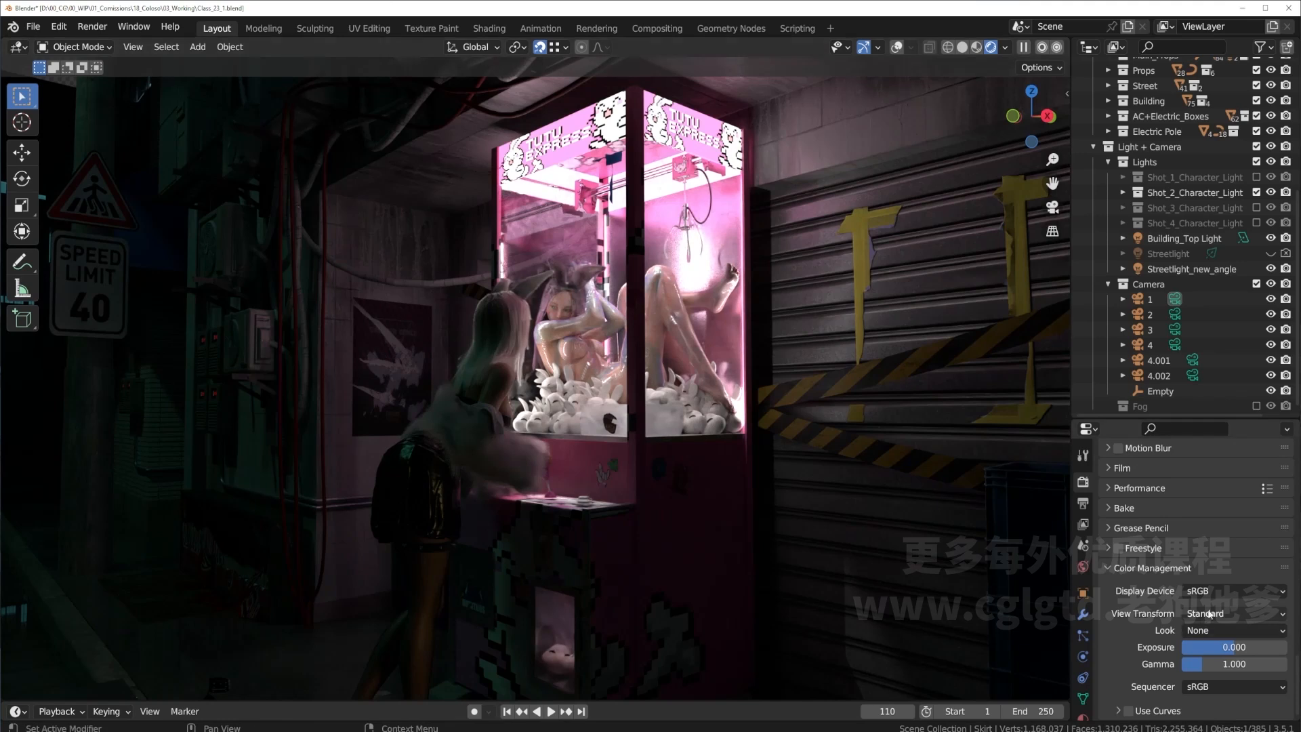
# Inspect the scene with the False Color view transform, lower the Exposure to -0.571, and switch back to Standard.
pyautogui.click(1209, 614)
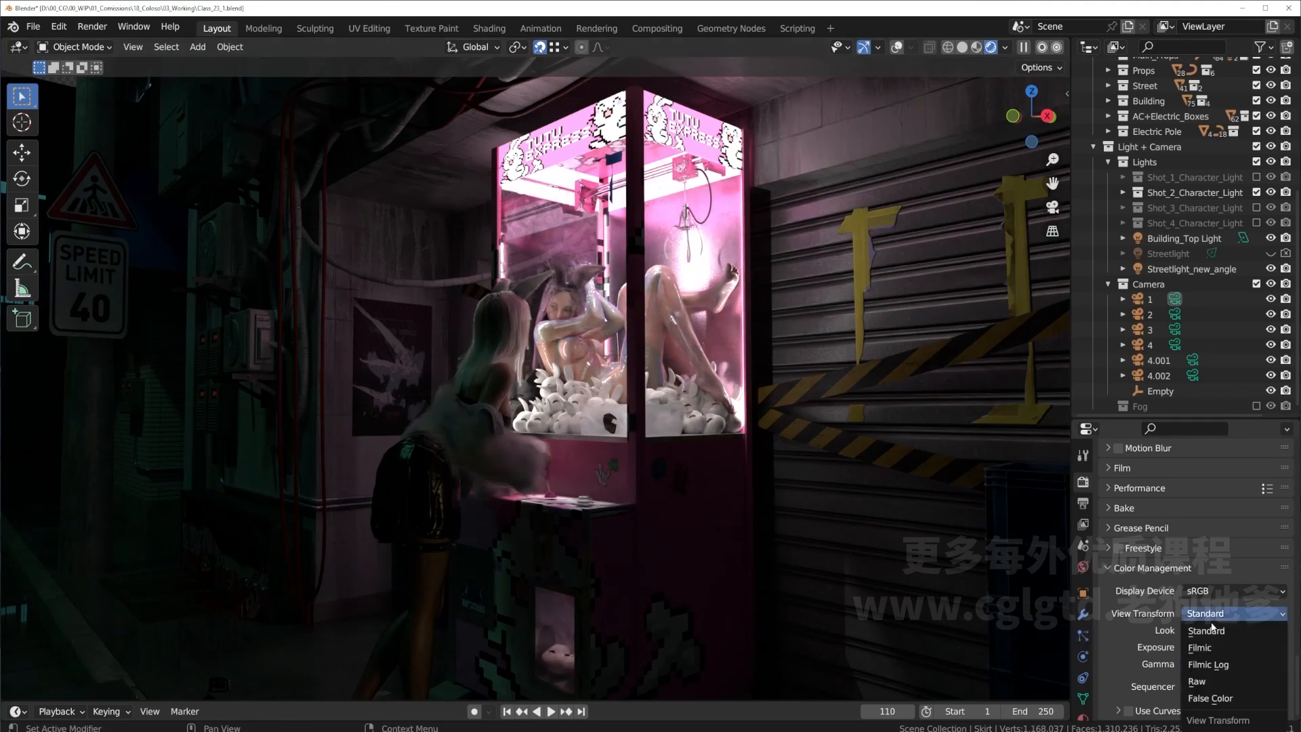
pyautogui.click(1225, 699)
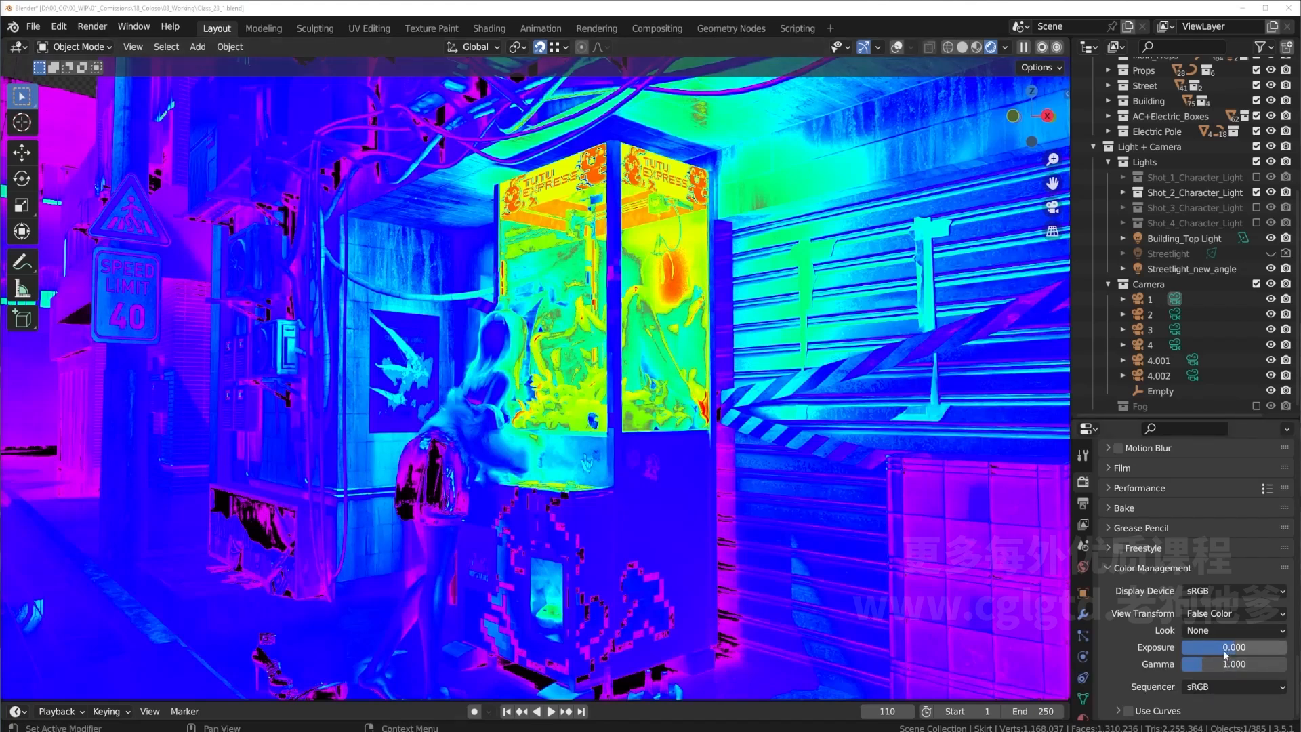
pyautogui.moveTo(1227, 648)
pyautogui.mouseDown()
pyautogui.moveTo(1074, 649)
pyautogui.moveTo(1278, 649)
pyautogui.moveTo(1189, 649)
pyautogui.moveTo(1210, 649)
pyautogui.mouseUp()
pyautogui.click(1230, 613)
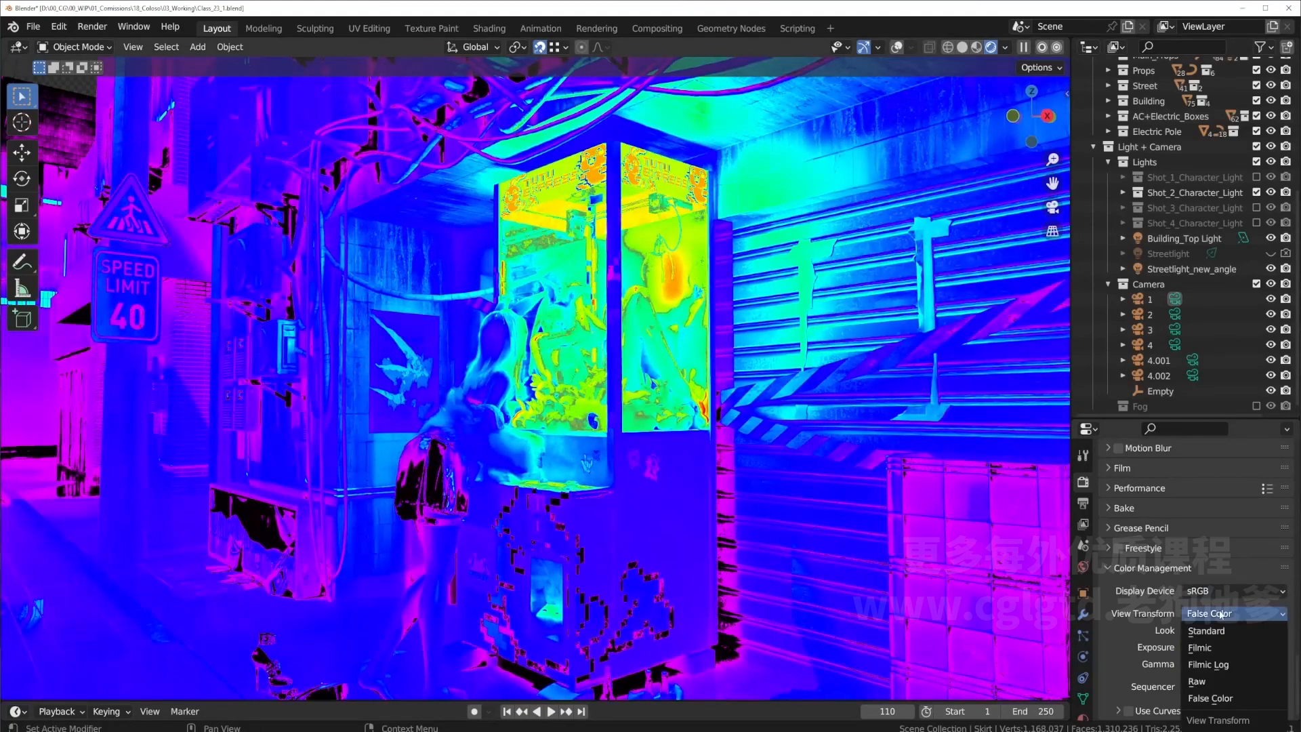
pyautogui.click(1213, 630)
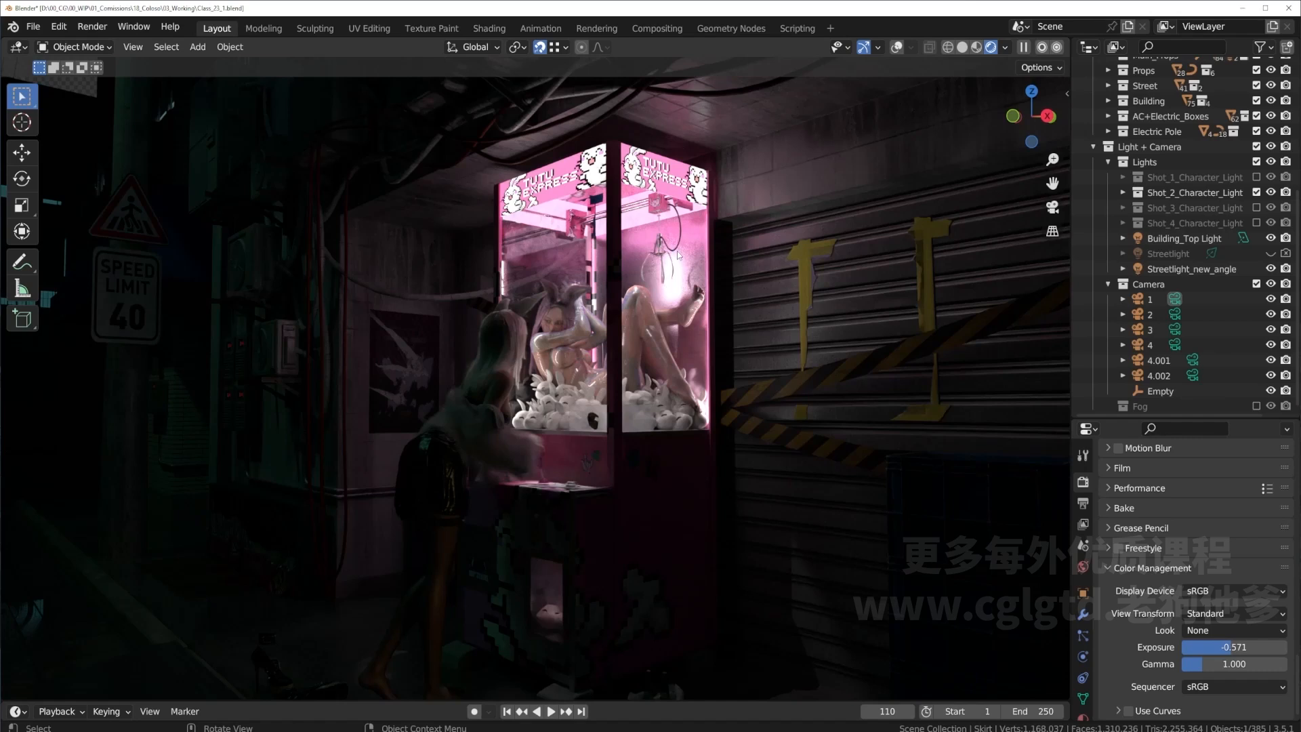
# Inspect the street scene around the claw machine at the lowered exposure and reset the Exposure to 0.
pyautogui.scroll(-2, 502, 227)
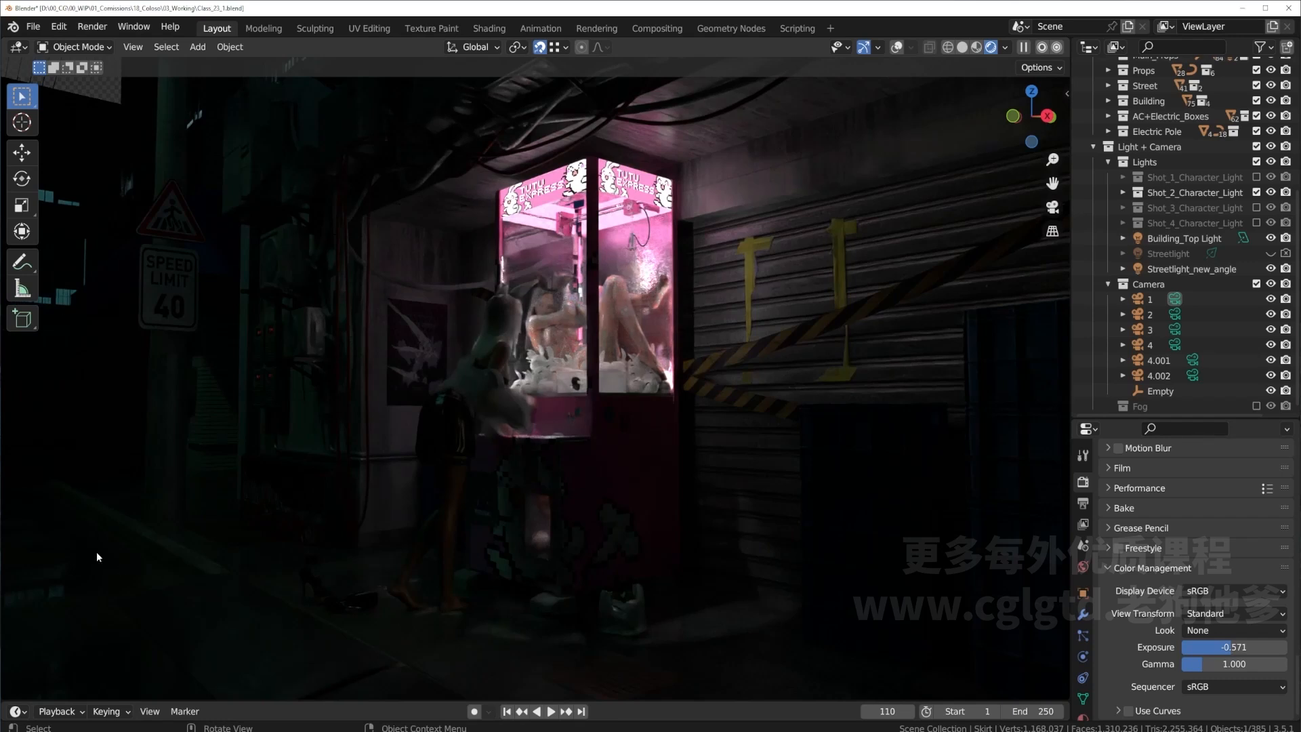
pyautogui.moveTo(391, 568); pyautogui.dragTo(547, 578, button='middle')
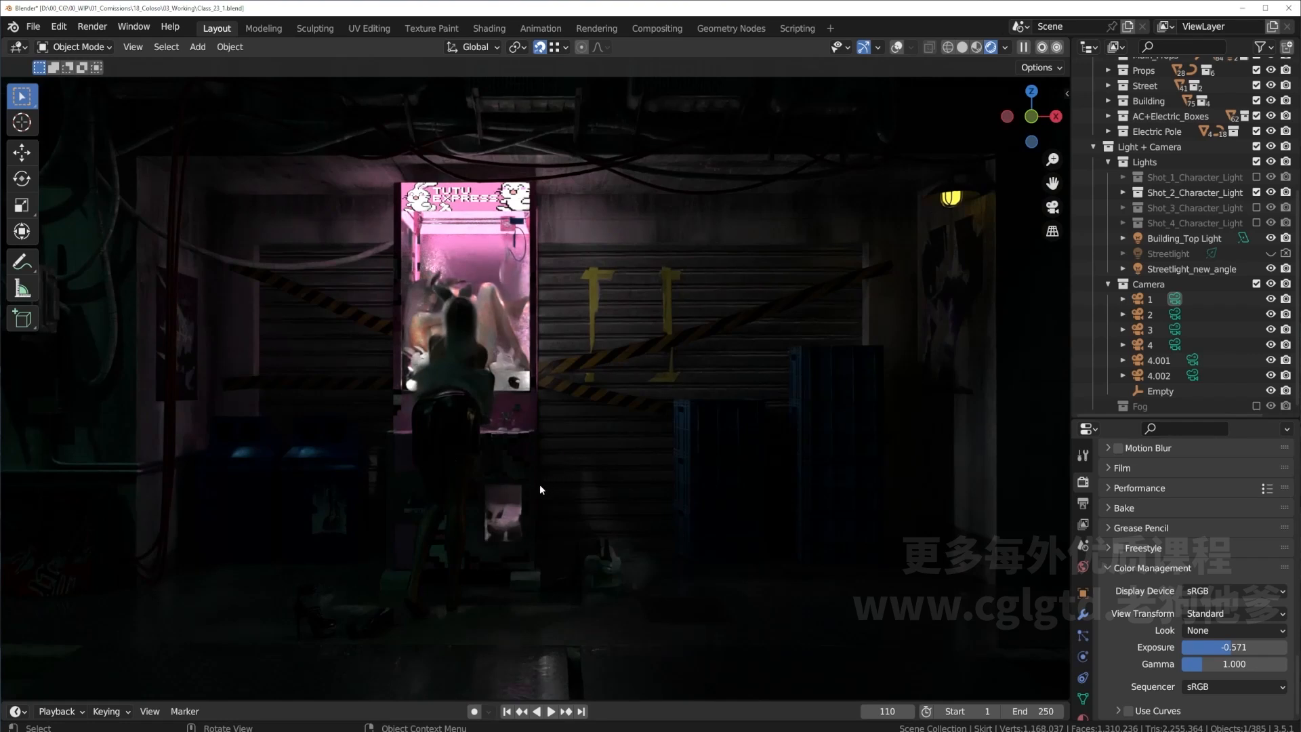
pyautogui.scroll(-2, 560, 442)
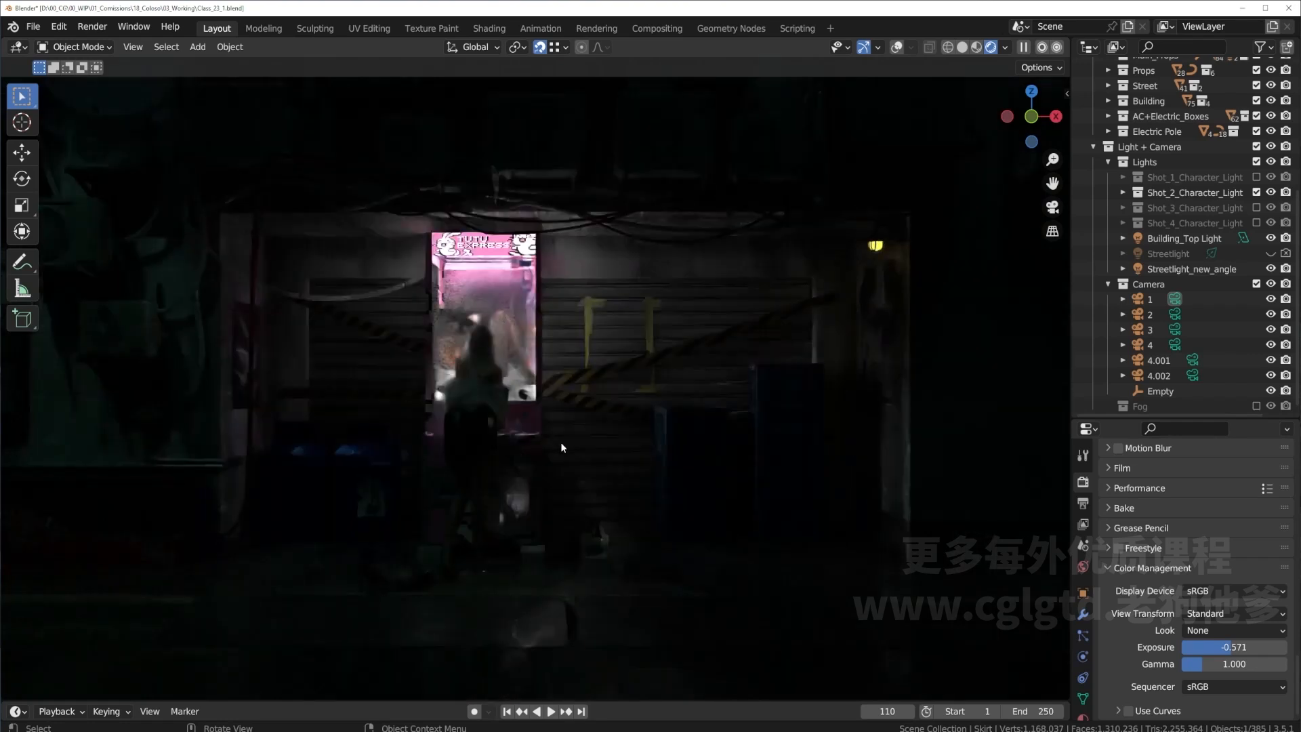
pyautogui.click(1230, 647)
pyautogui.write('0')
pyautogui.press('Return')
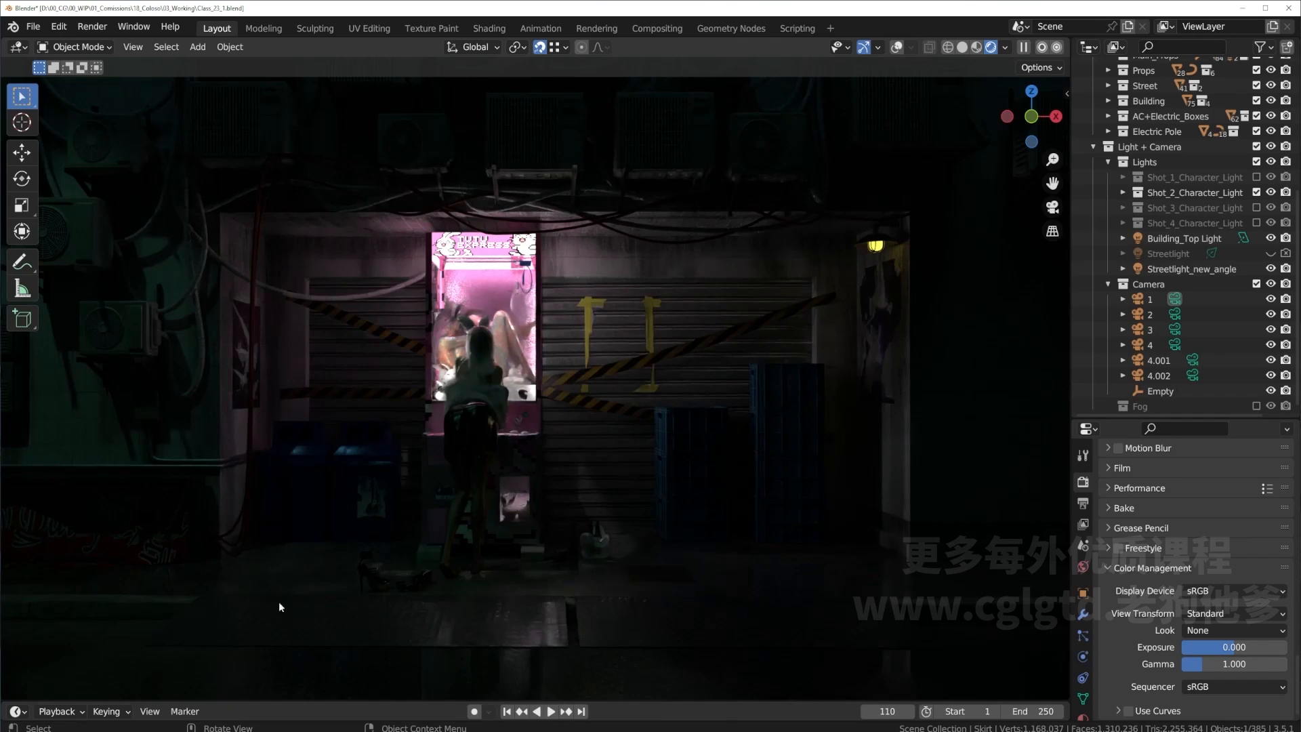
# View the scene through the active camera and enable the Shot_1_Character_Light collection in place of Shot_2_Character_Light.
pyautogui.click(1052, 208)
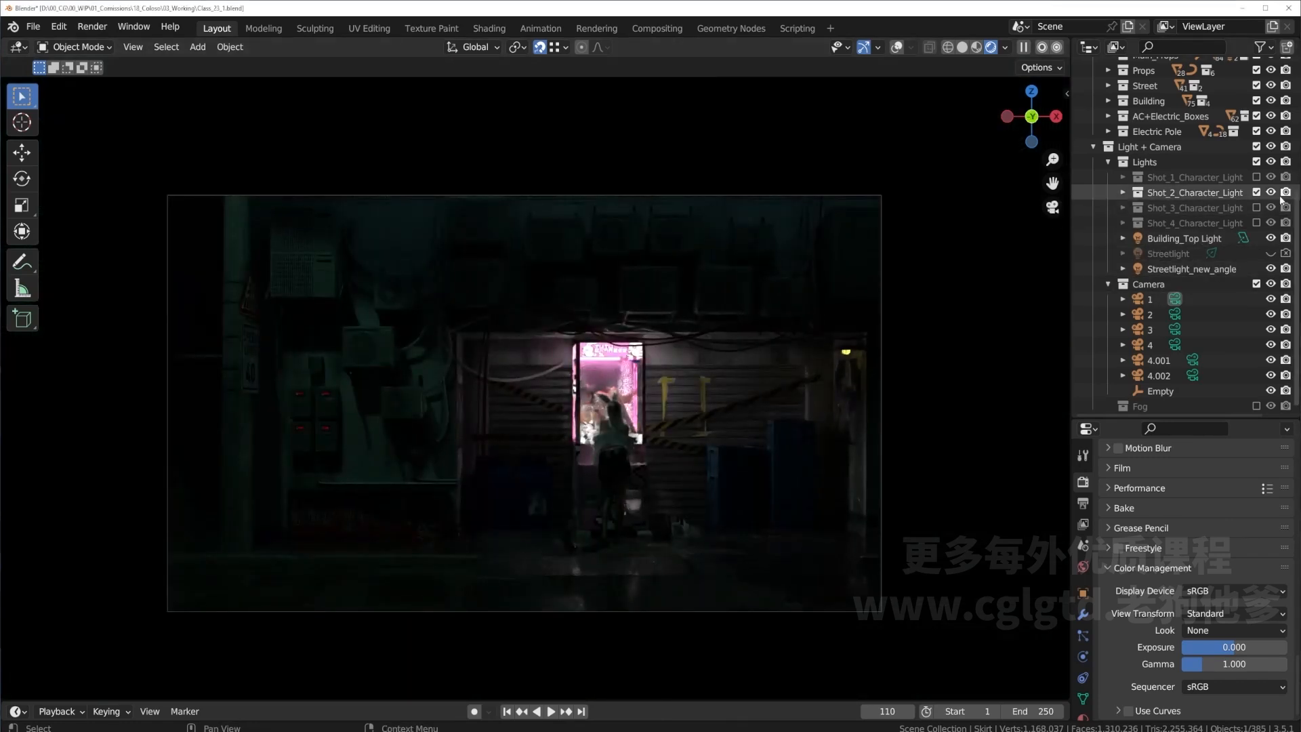
pyautogui.click(1258, 192)
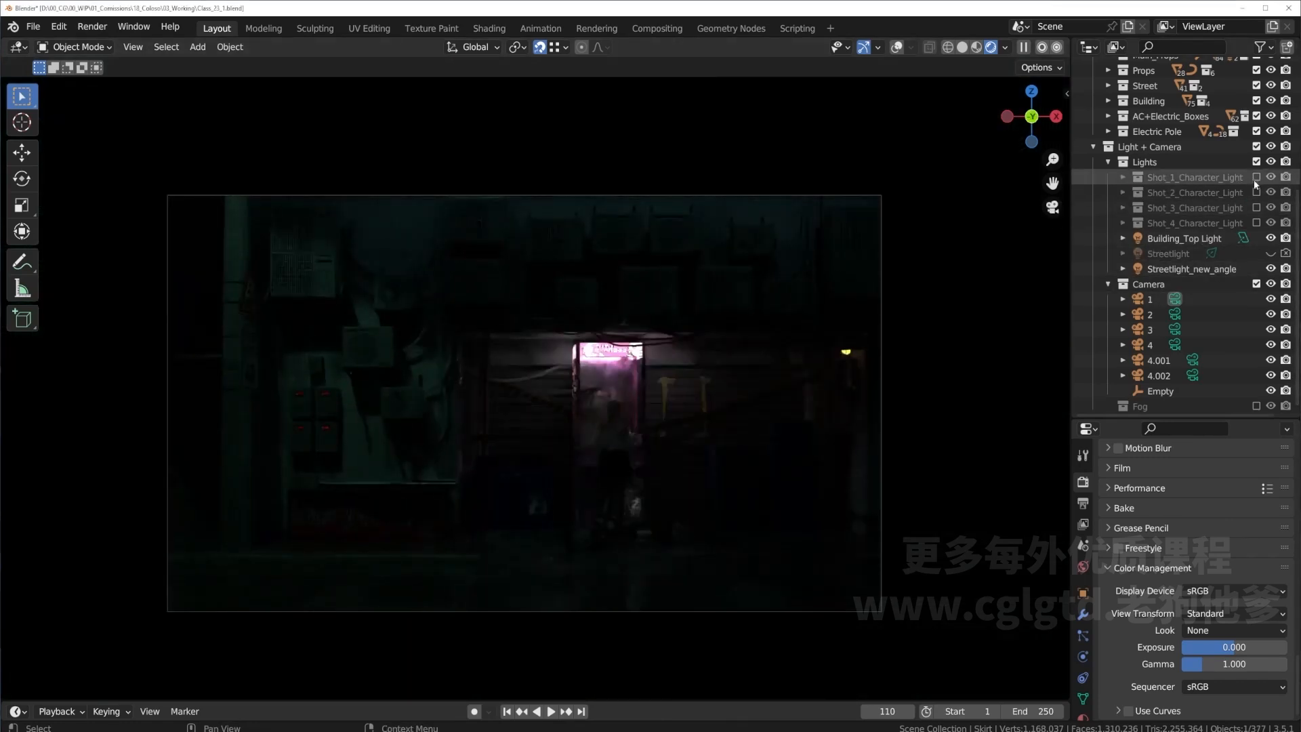
pyautogui.click(1256, 177)
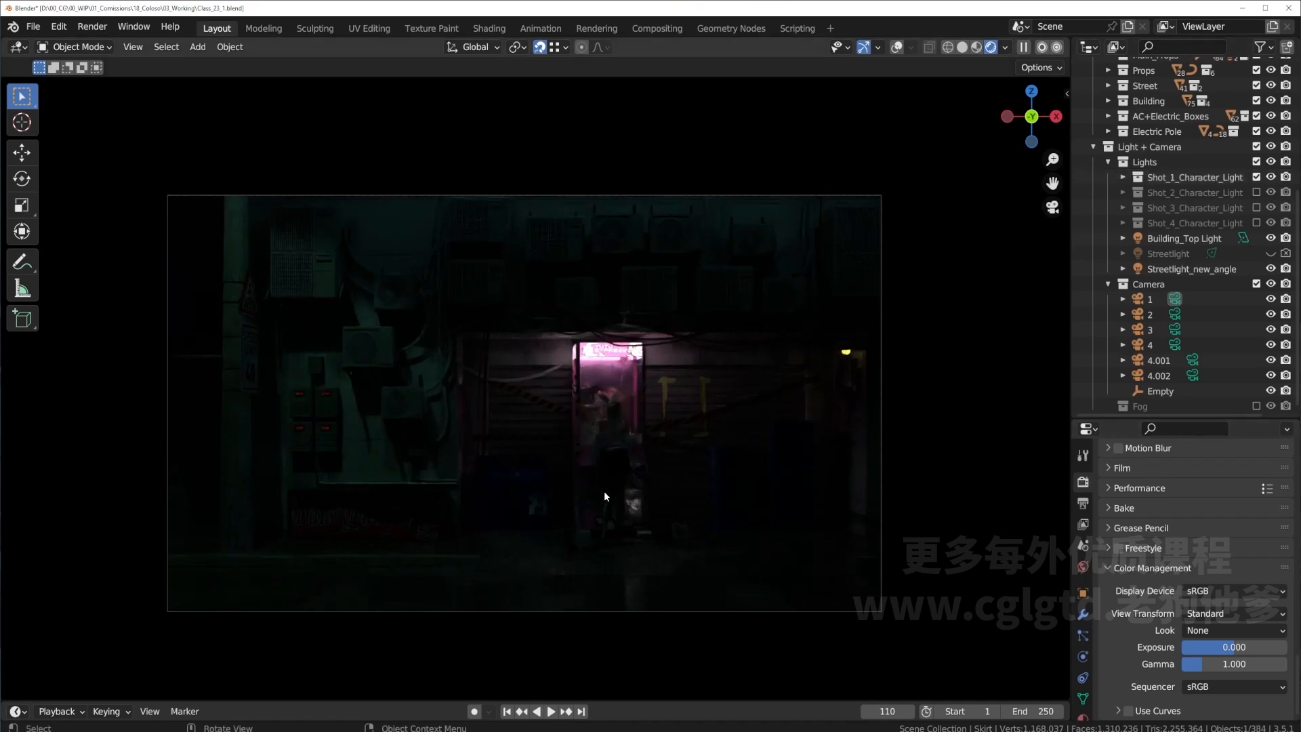
# Review the render output settings, including the output folder and the file format options, without changing the path.
pyautogui.click(1083, 502)
pyautogui.click(1083, 483)
pyautogui.click(1083, 503)
pyautogui.scroll(3, 1185, 542)
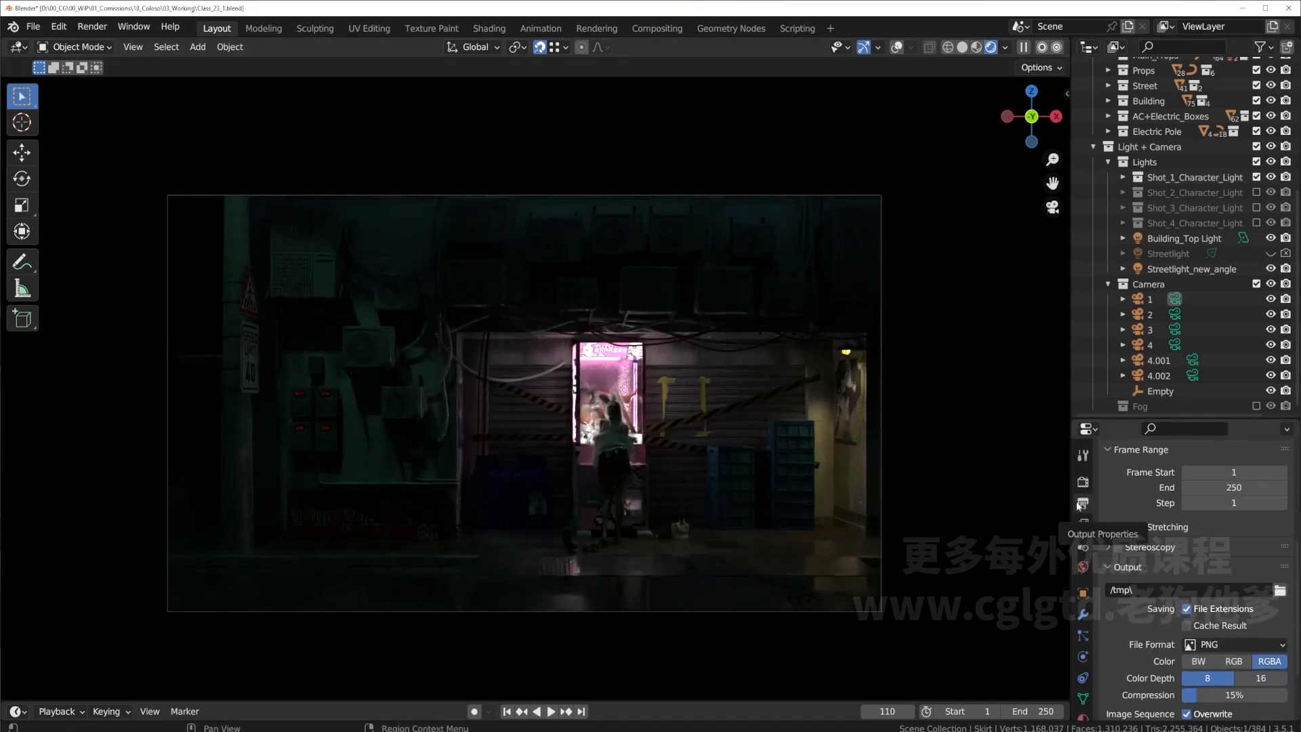
pyautogui.scroll(-3, 1152, 553)
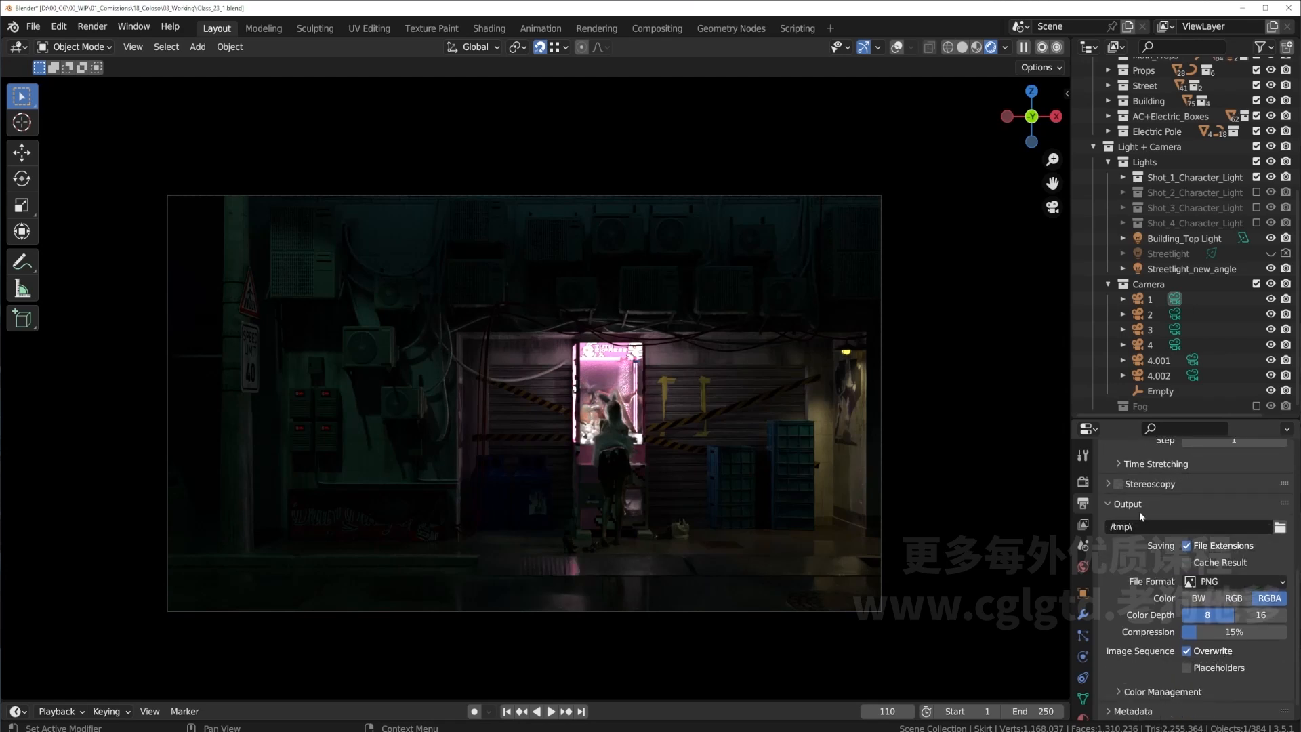
pyautogui.click(1281, 528)
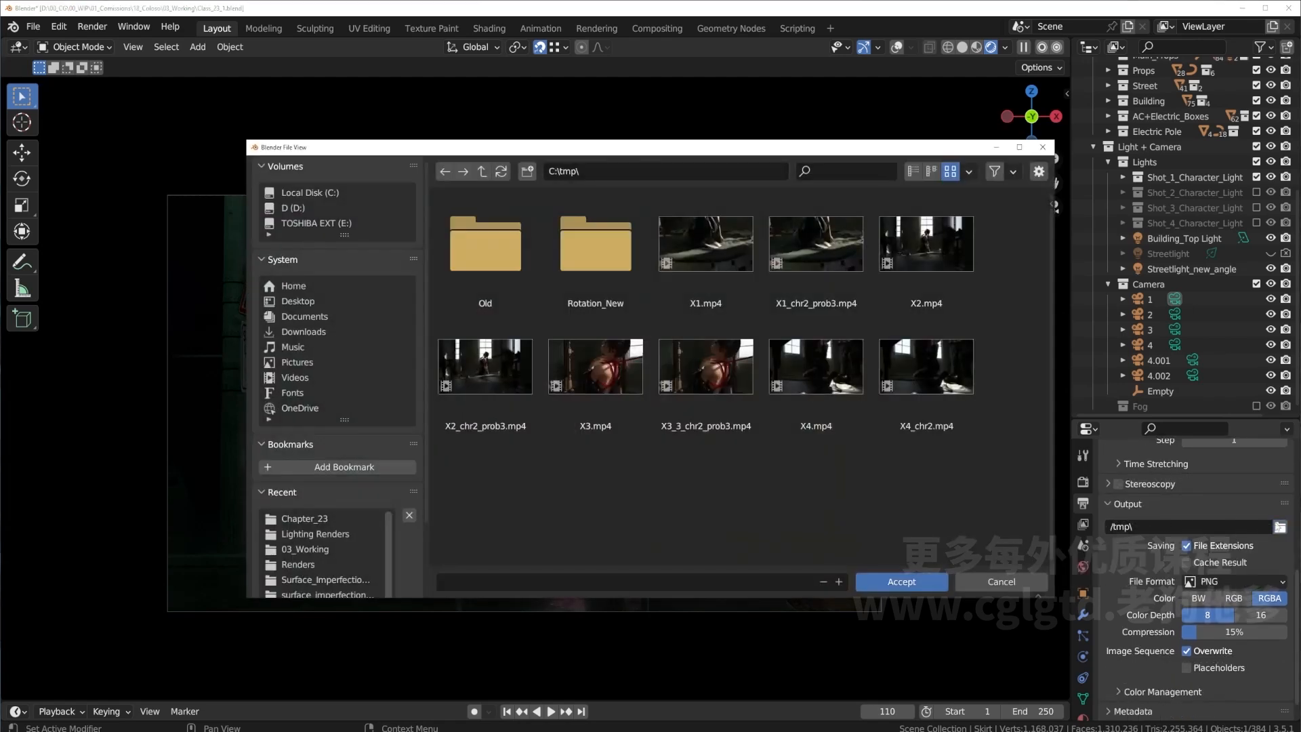
pyautogui.click(1018, 585)
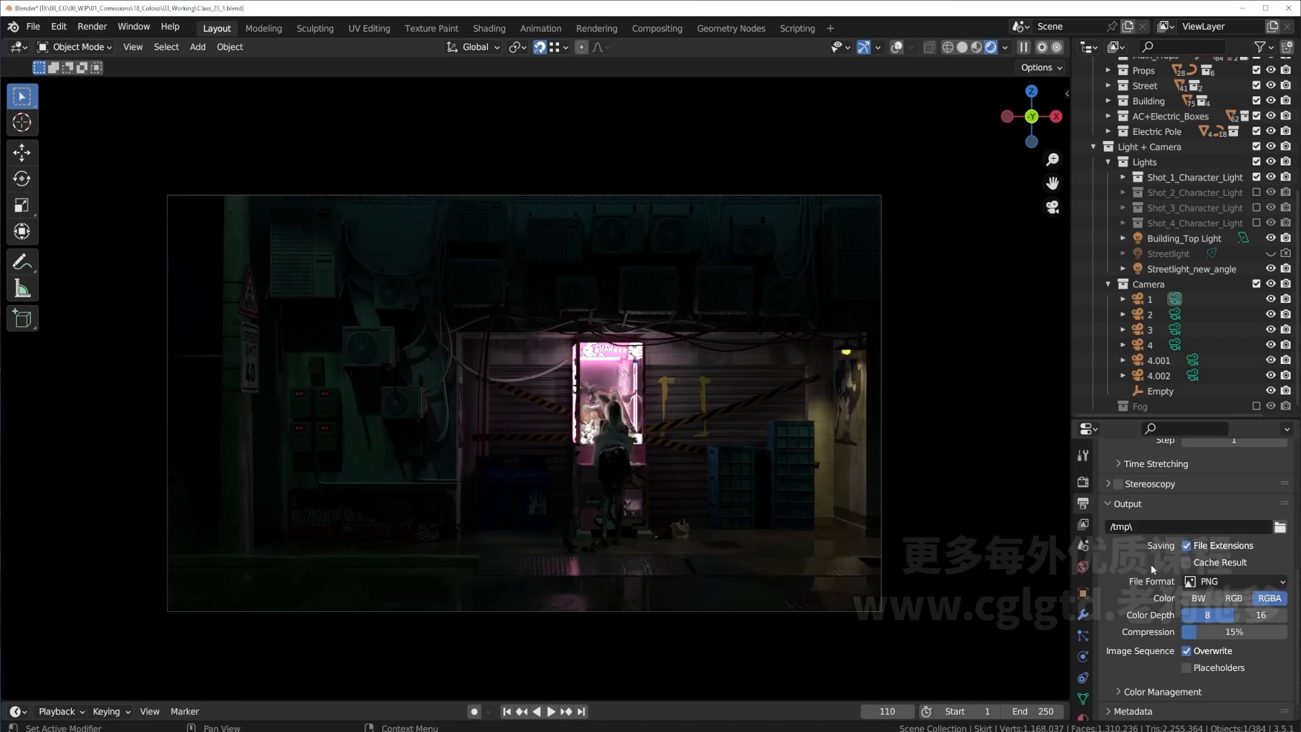
pyautogui.scroll(-1, 1165, 566)
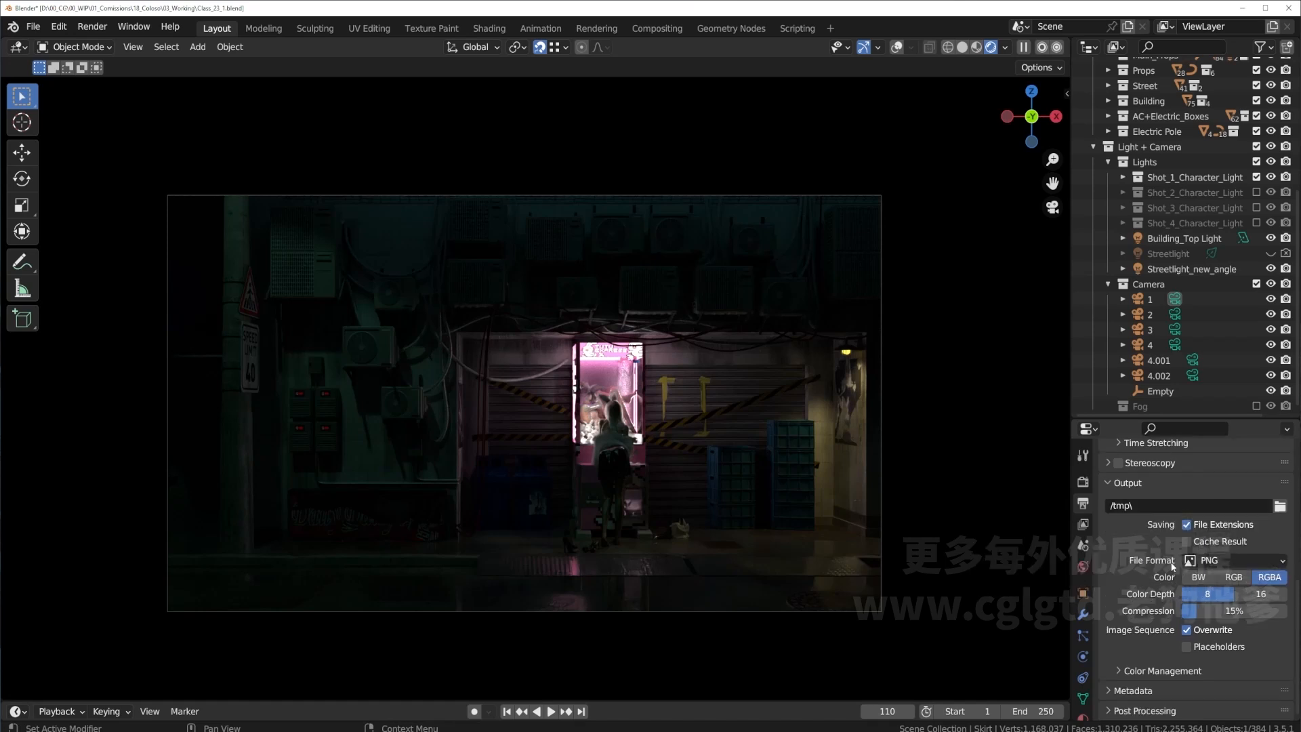
pyautogui.click(1232, 562)
# Examine the file name and format options for saving the render result as an image, and close without saving.
pyautogui.click(92, 27)
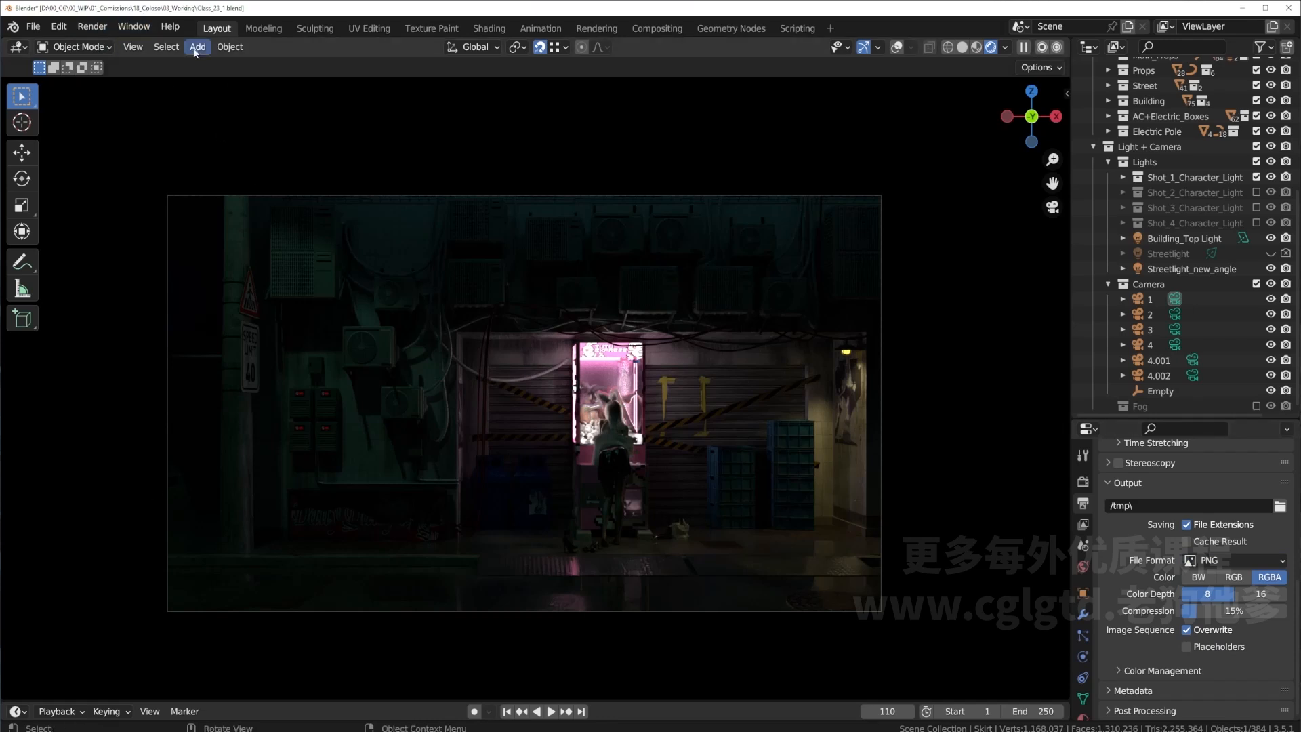
pyautogui.click(592, 26)
pyautogui.click(125, 47)
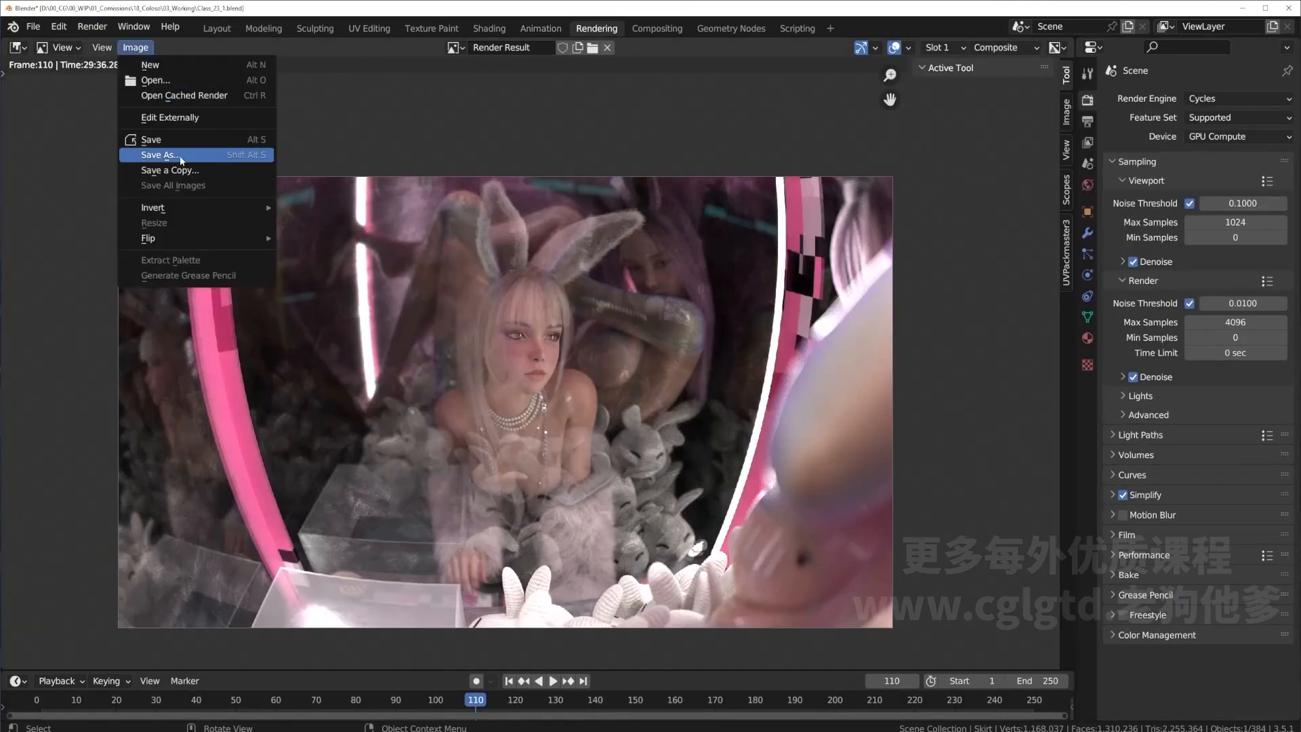
pyautogui.click(166, 160)
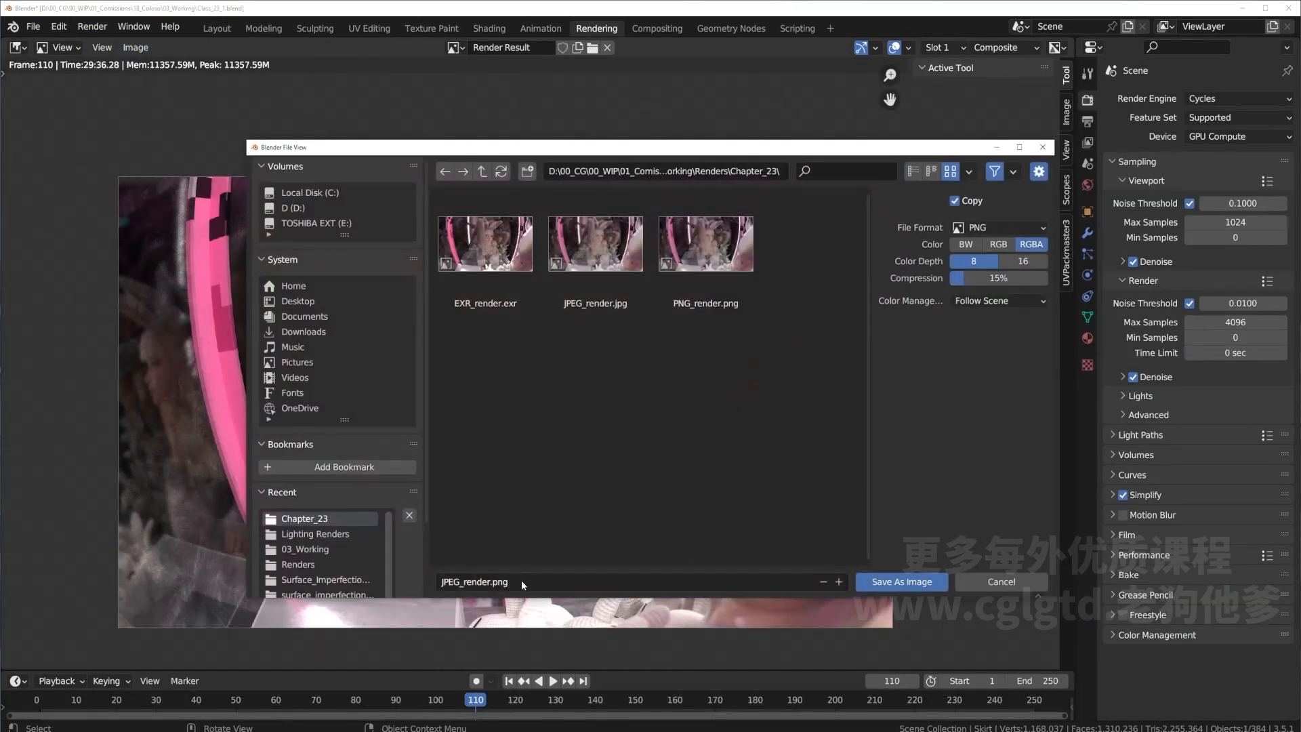
pyautogui.click(510, 584)
pyautogui.click(987, 233)
pyautogui.click(1042, 147)
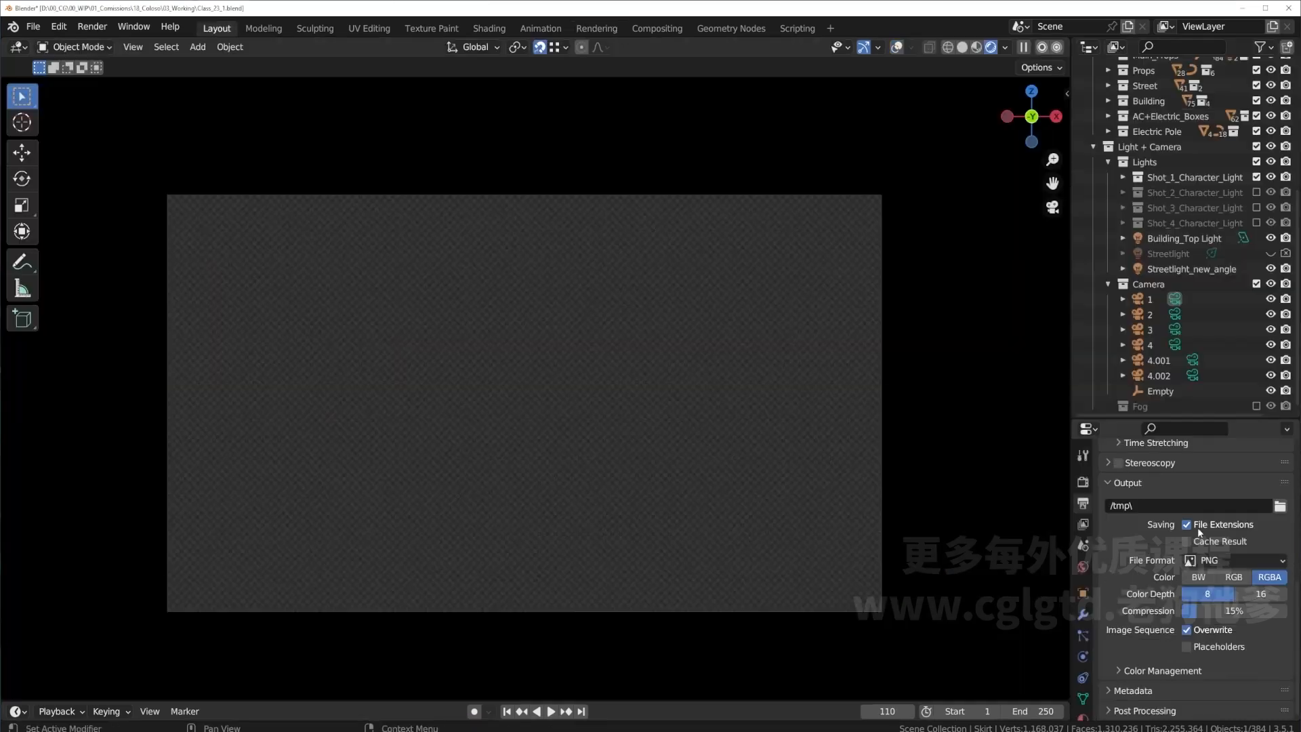
# Set the output file format to JPEG with 100% quality.
pyautogui.click(1223, 559)
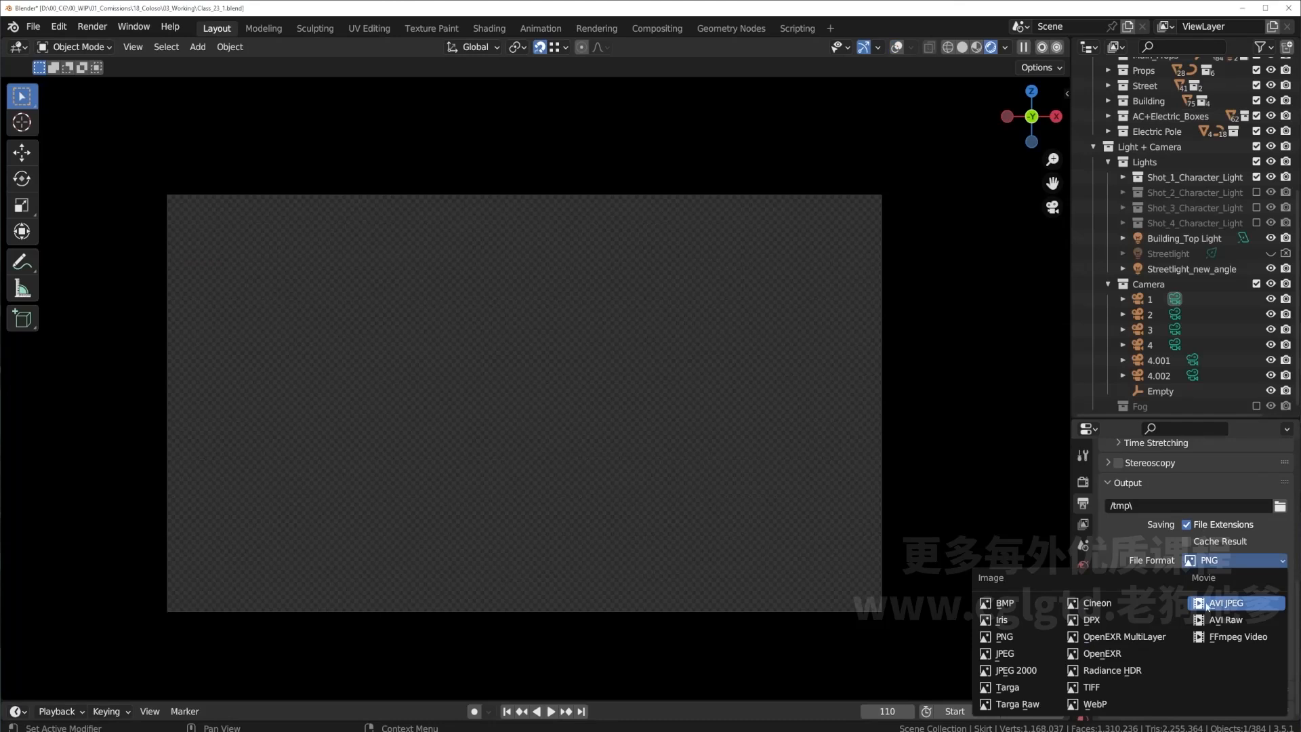
pyautogui.click(1027, 652)
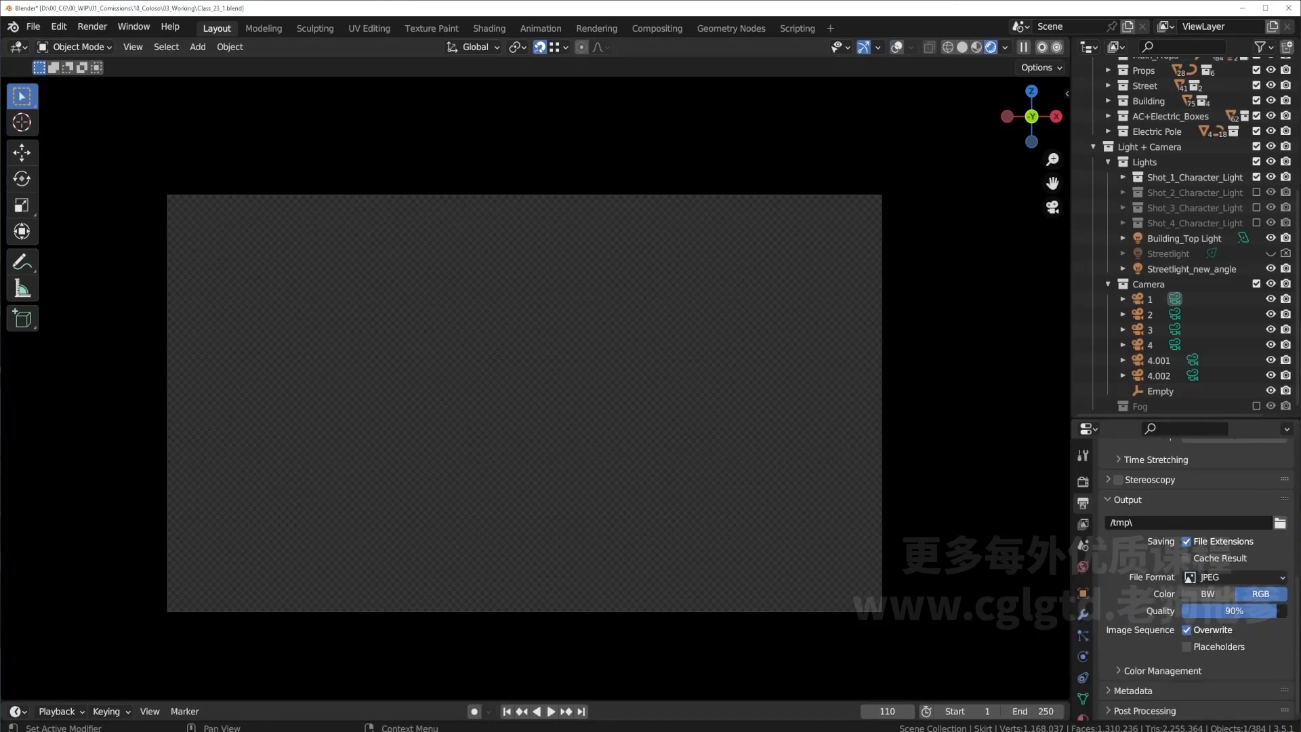
pyautogui.moveTo(1282, 612); pyautogui.dragTo(1289, 615)
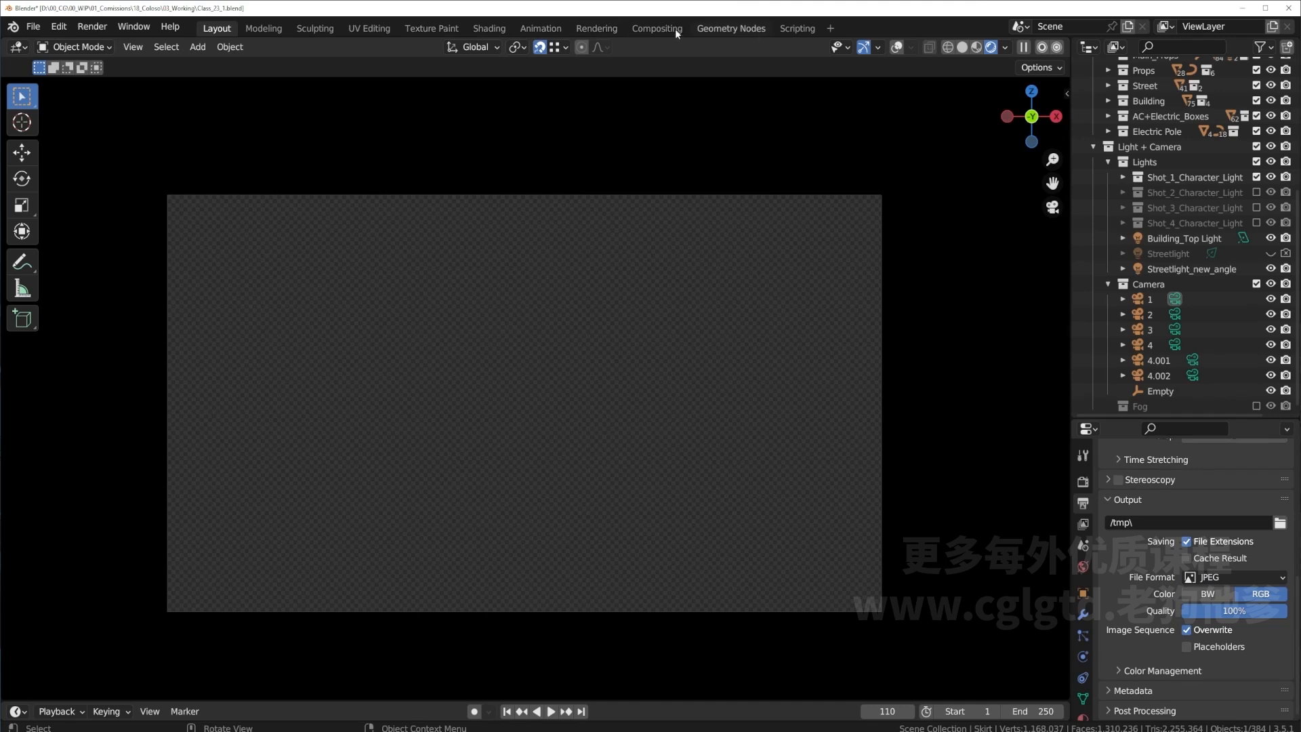
# Check the JPEG options offered when saving the render result as an image, and close without saving.
pyautogui.click(573, 30)
pyautogui.click(136, 48)
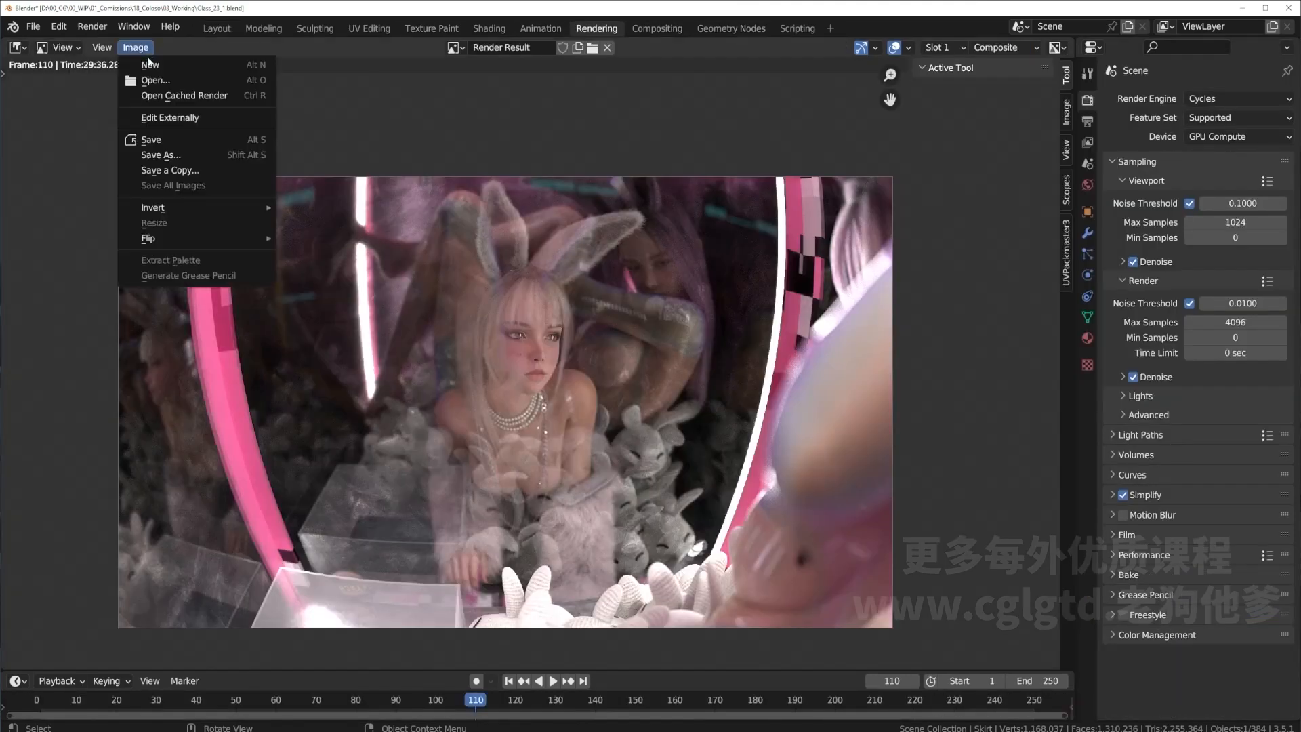
pyautogui.click(145, 155)
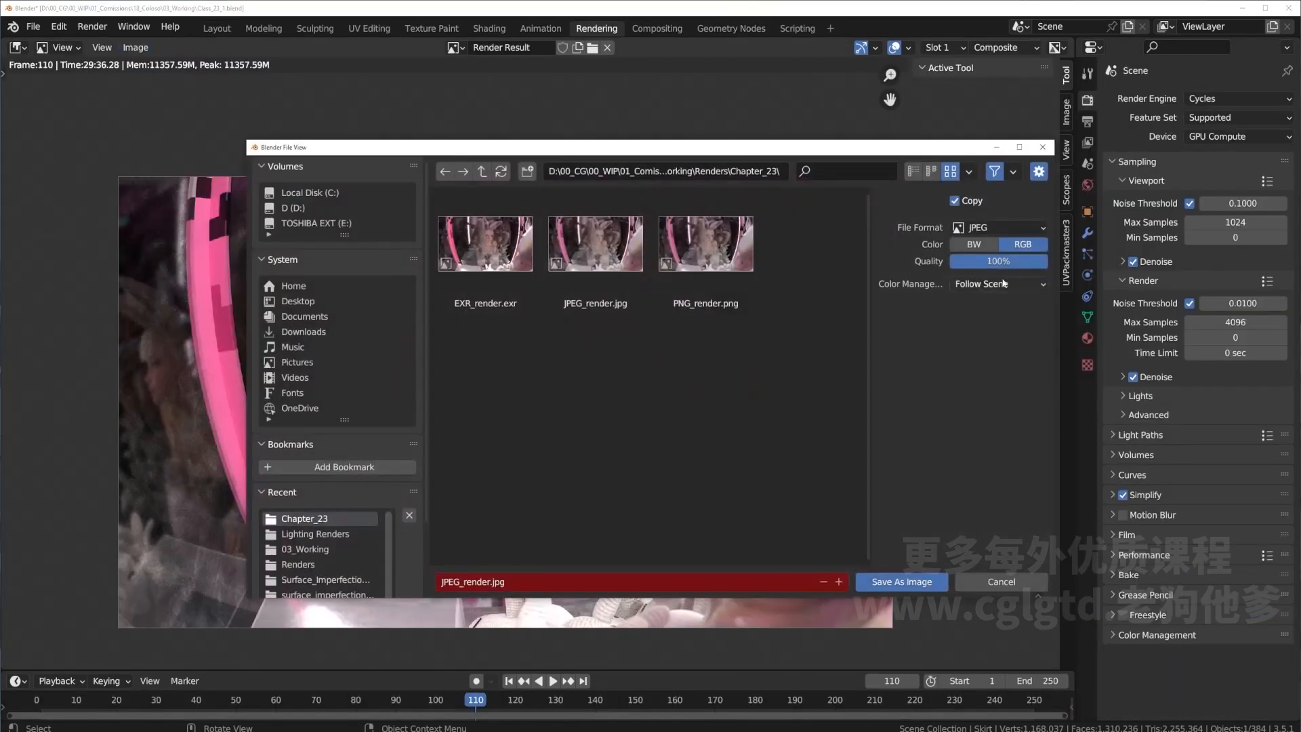
pyautogui.click(1042, 148)
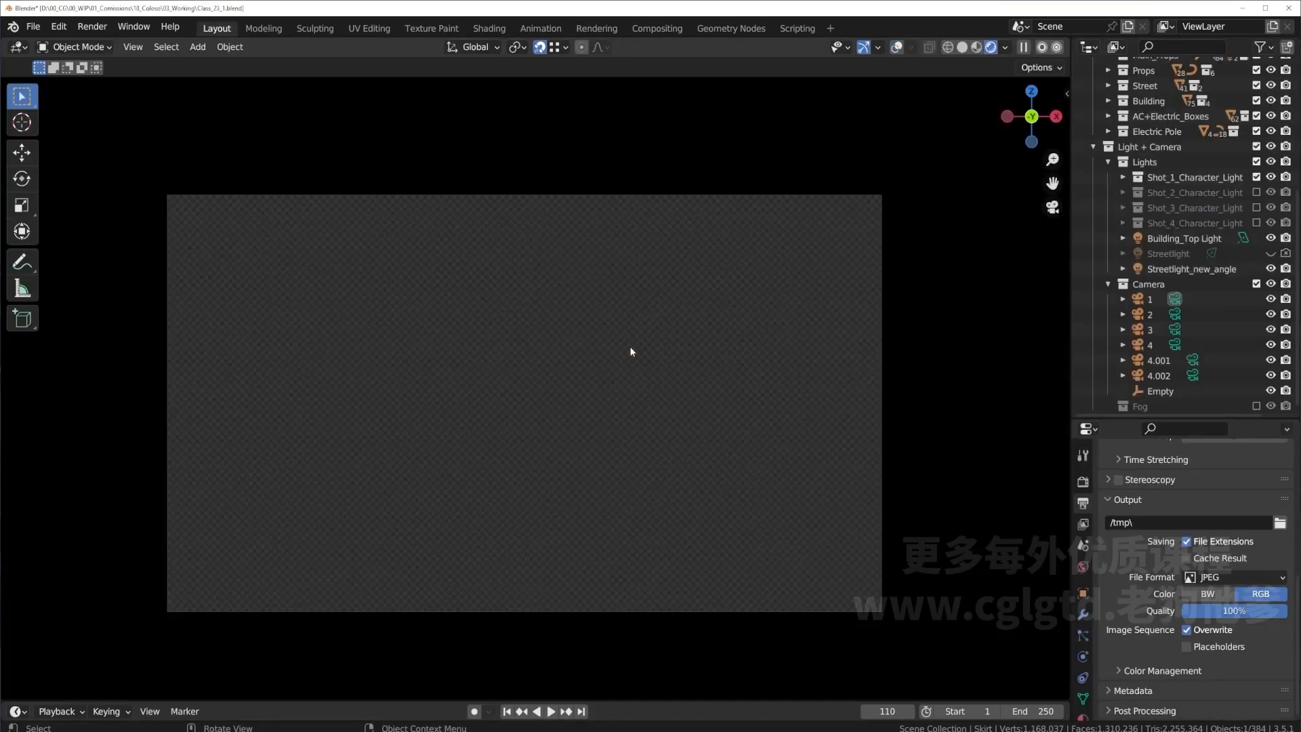
# Set the output file format to OpenEXR.
pyautogui.click(1228, 578)
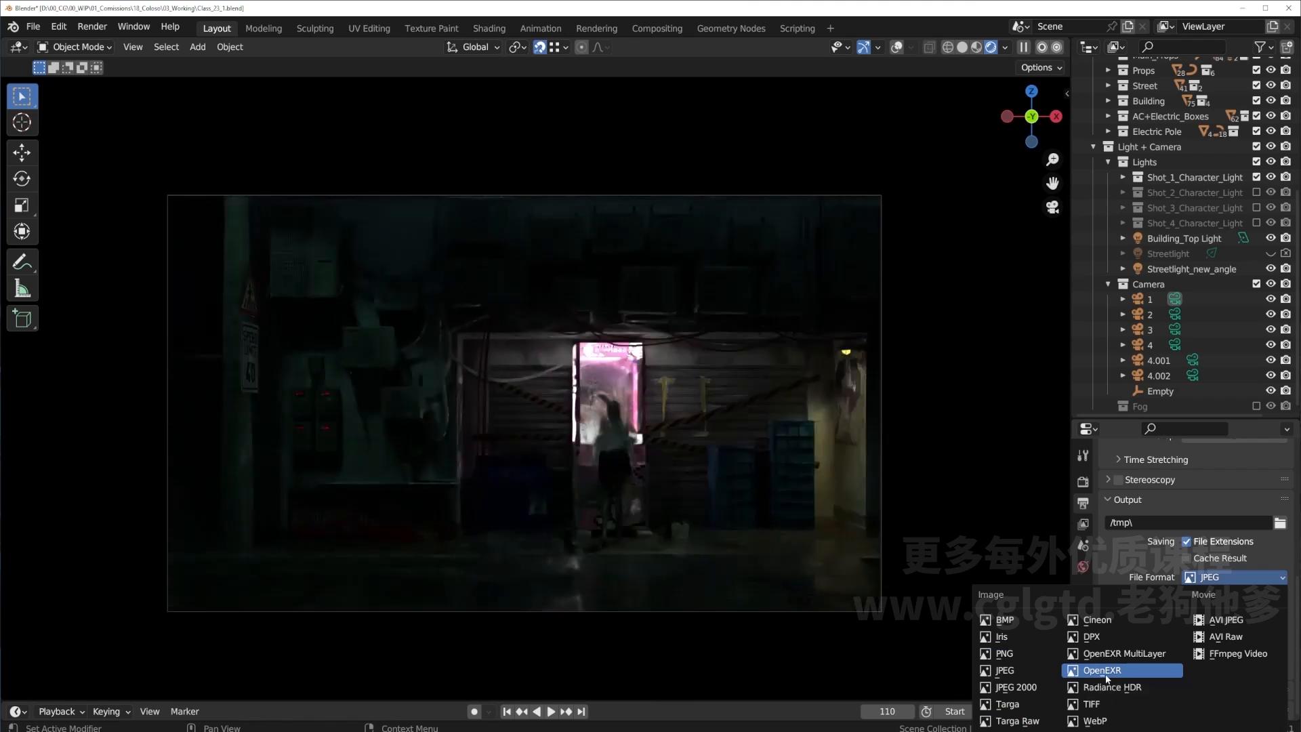
pyautogui.click(1106, 672)
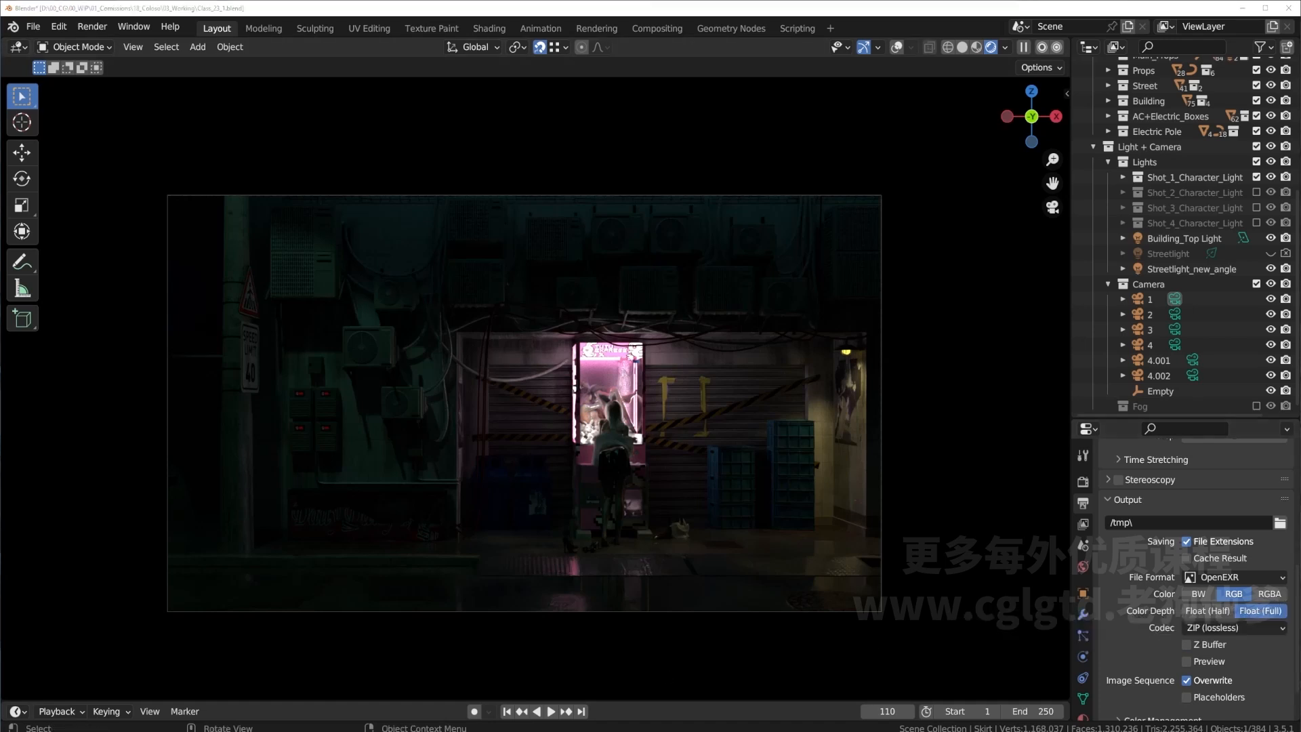
# Switch to File Explorer, go to the Renders folder and open 1_8.png to view the character render.
pyautogui.hotkey('alt', 'Tab')
pyautogui.click(445, 258)
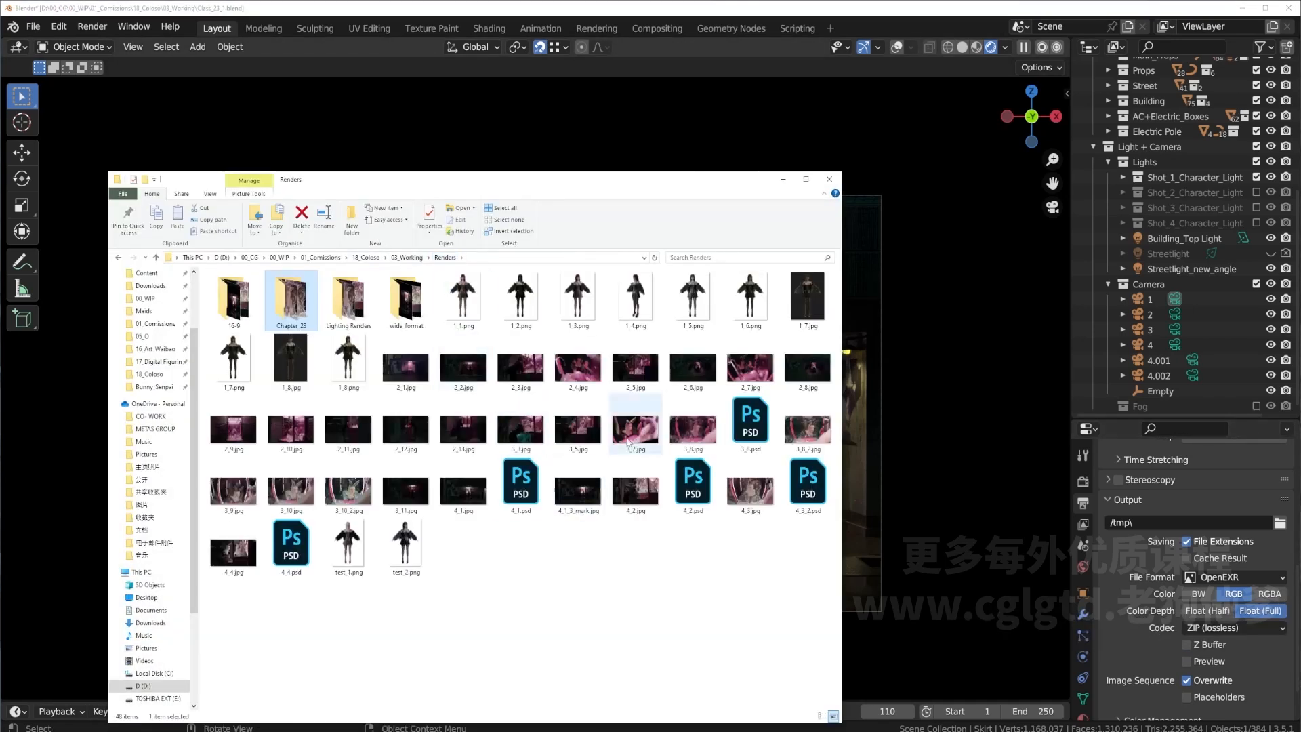
pyautogui.doubleClick(349, 358)
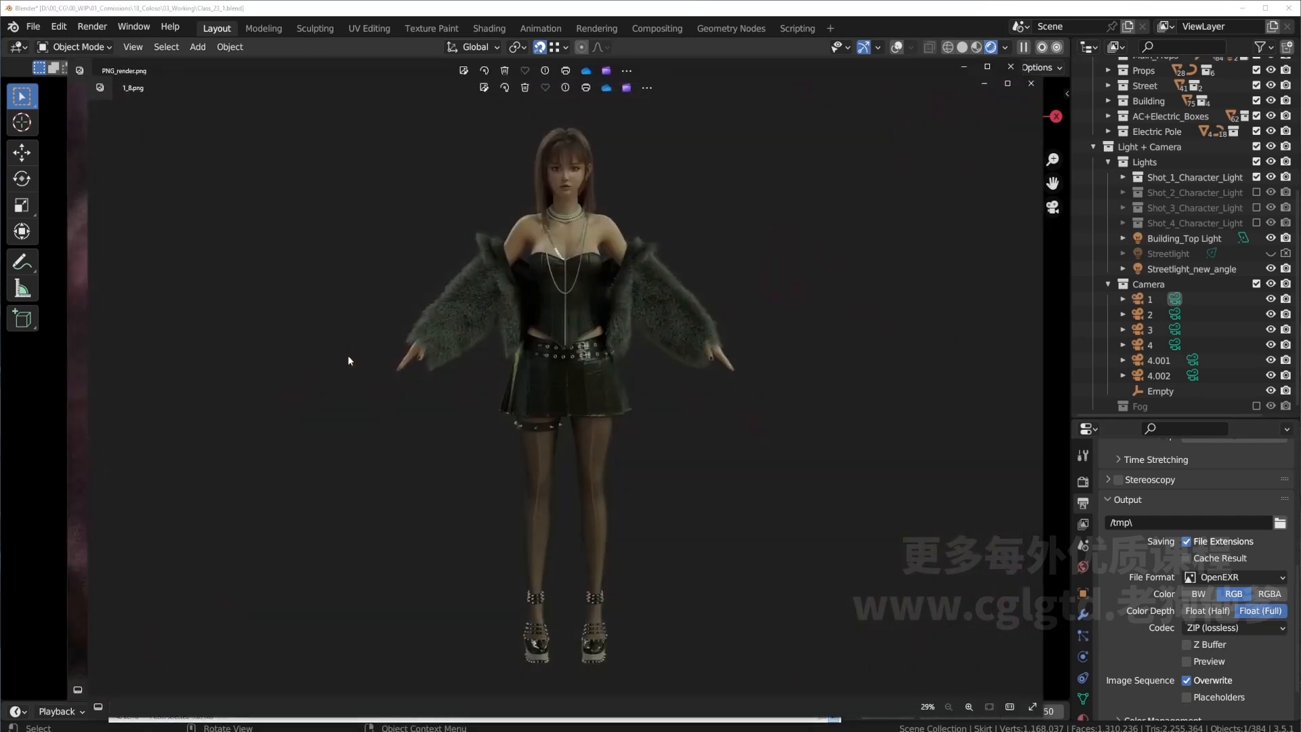
# Close the image viewer, switch to Photoshop and open 1_8.png there from the Renders folder.
pyautogui.click(1026, 84)
pyautogui.hotkey('alt', 'Tab')
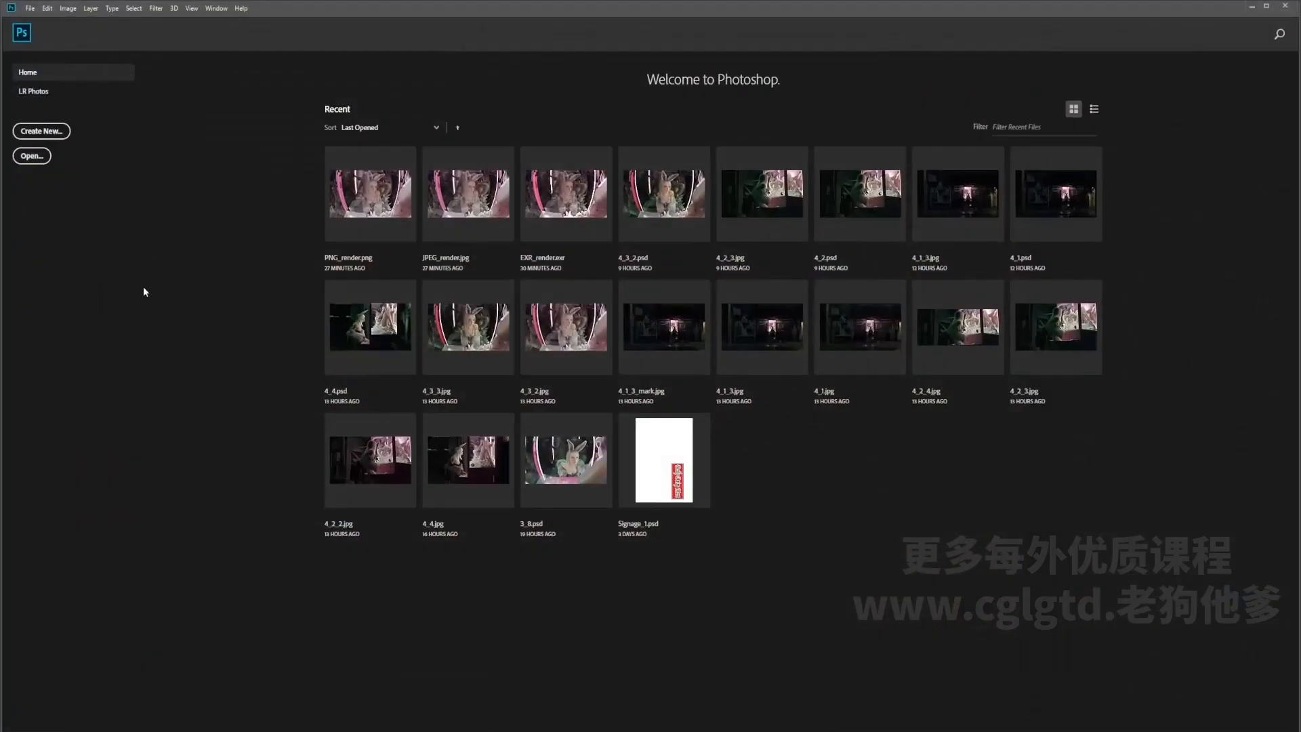
pyautogui.hotkey('alt', 'Tab')
pyautogui.hotkey('alt', 'Tab')
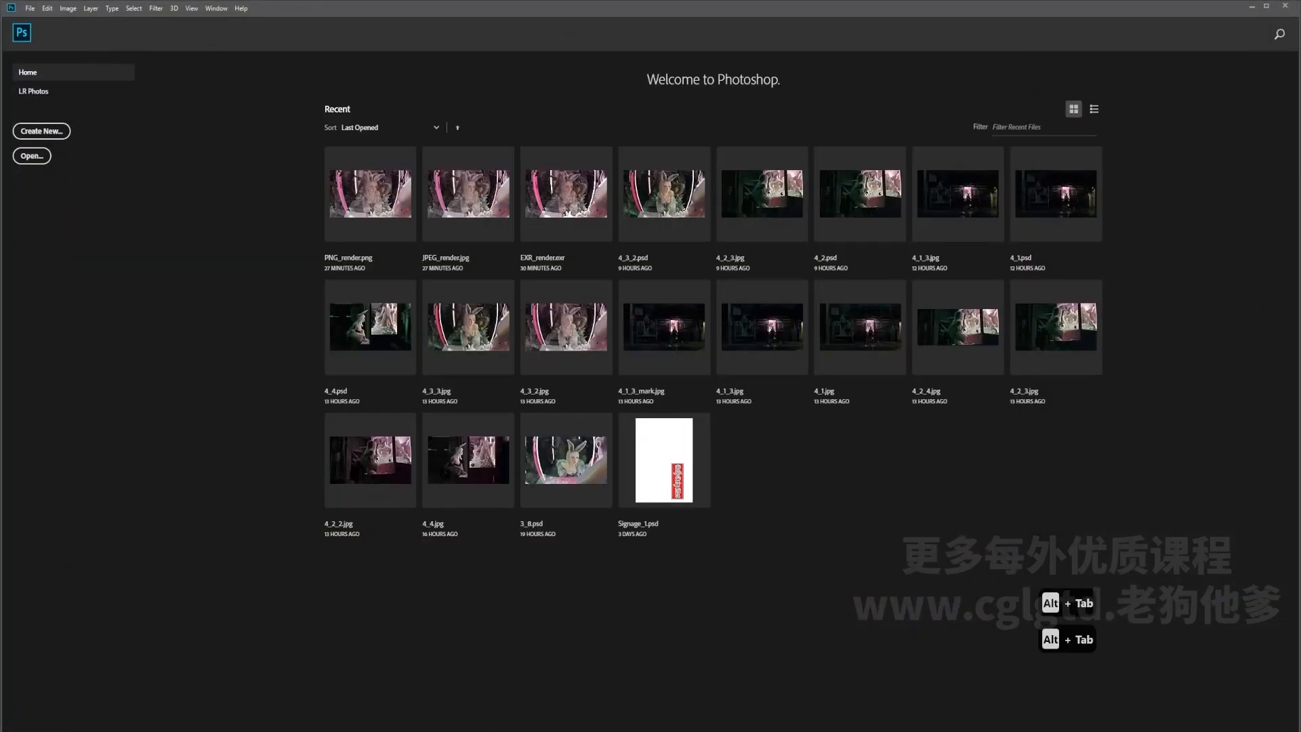
pyautogui.hotkey('alt', 'Tab')
pyautogui.moveTo(348, 363); pyautogui.dragTo(237, 131)
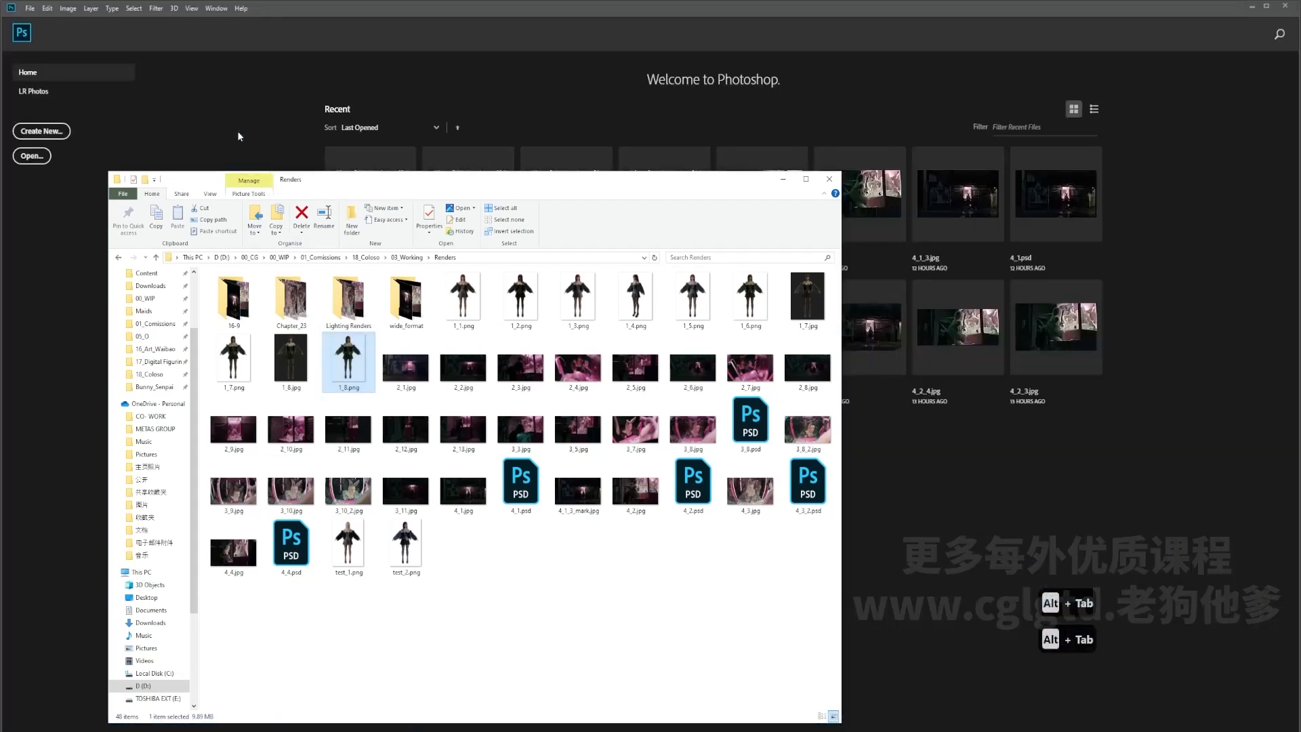
pyautogui.click(362, 5)
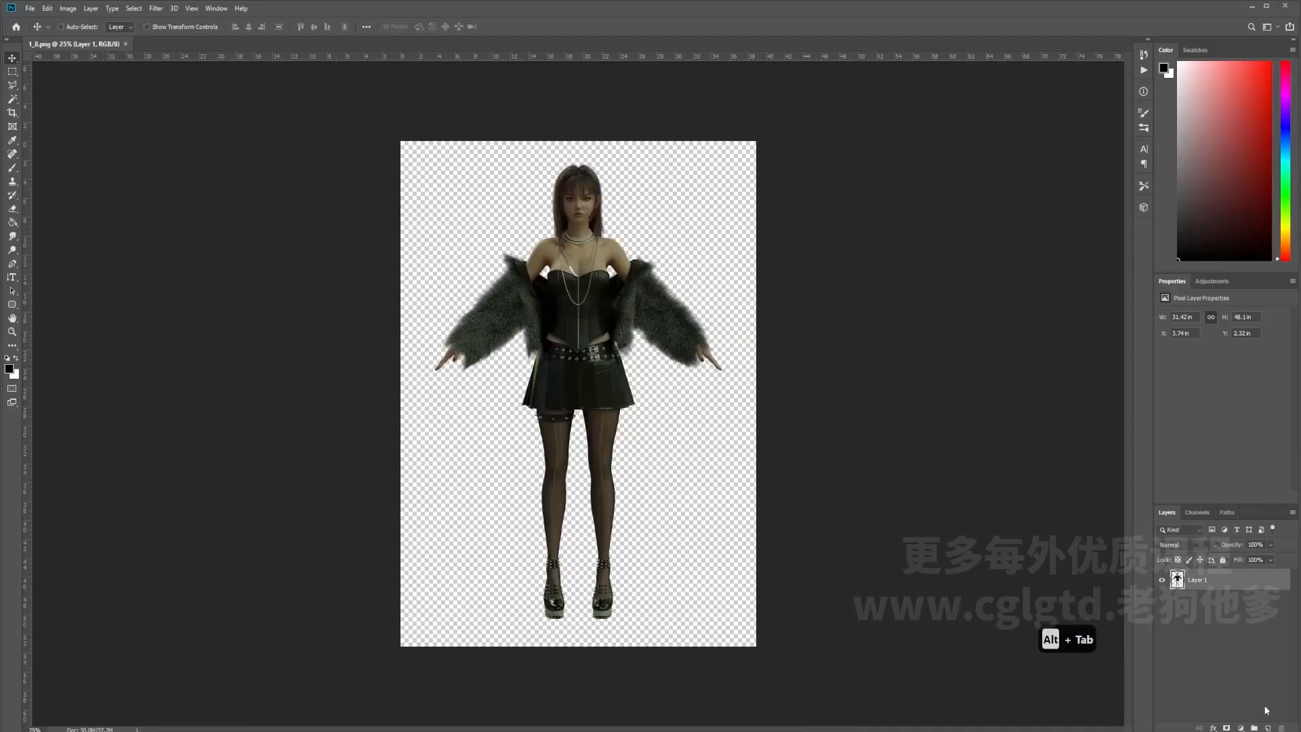
# Fill a new layer beneath the character with red ff1300, and close the image without saving.
pyautogui.click(1267, 727)
pyautogui.moveTo(1234, 583); pyautogui.dragTo(1230, 668)
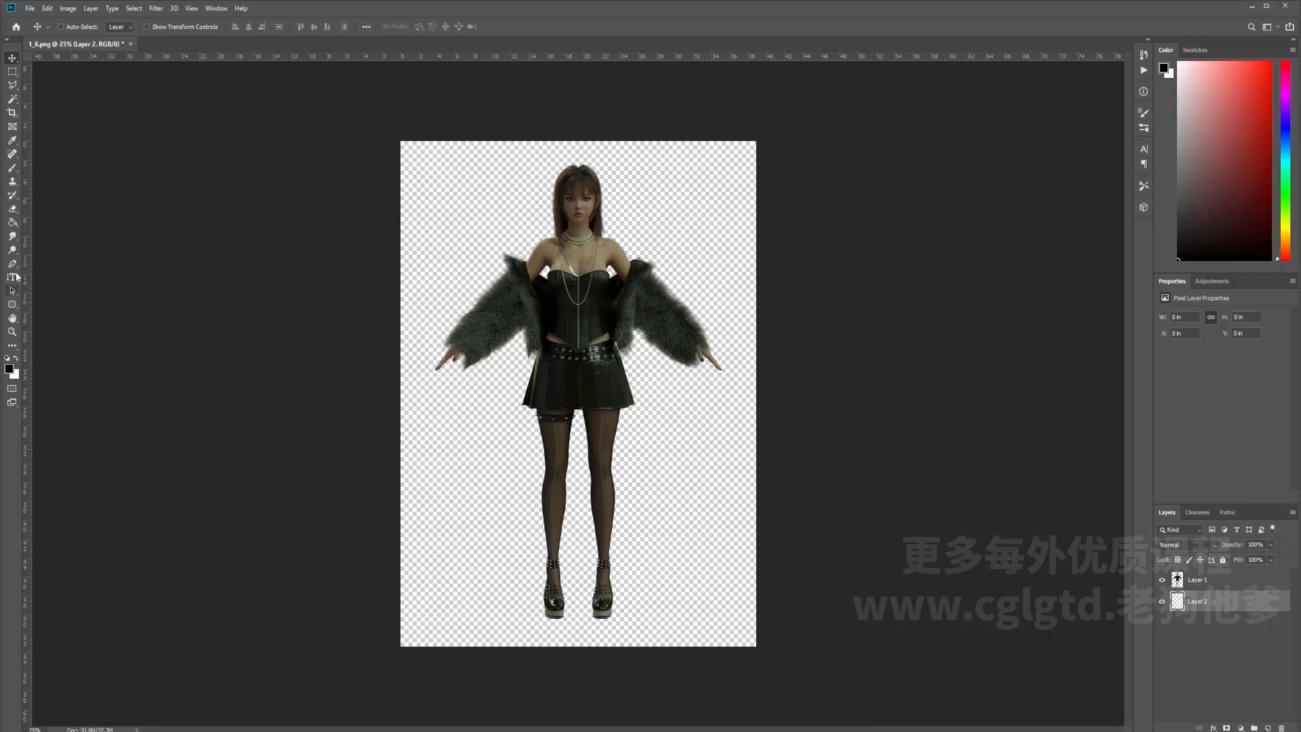
pyautogui.click(12, 223)
pyautogui.click(10, 369)
pyautogui.click(595, 191)
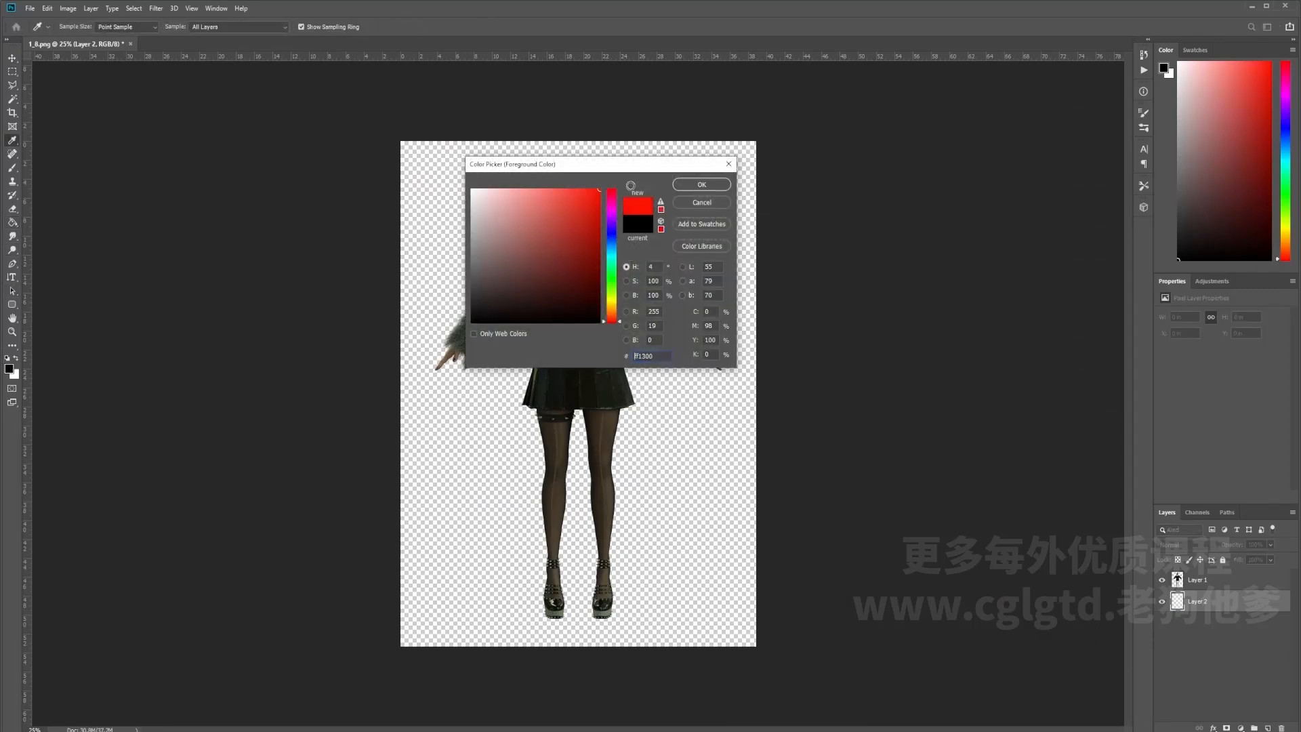
pyautogui.click(697, 186)
pyautogui.click(681, 280)
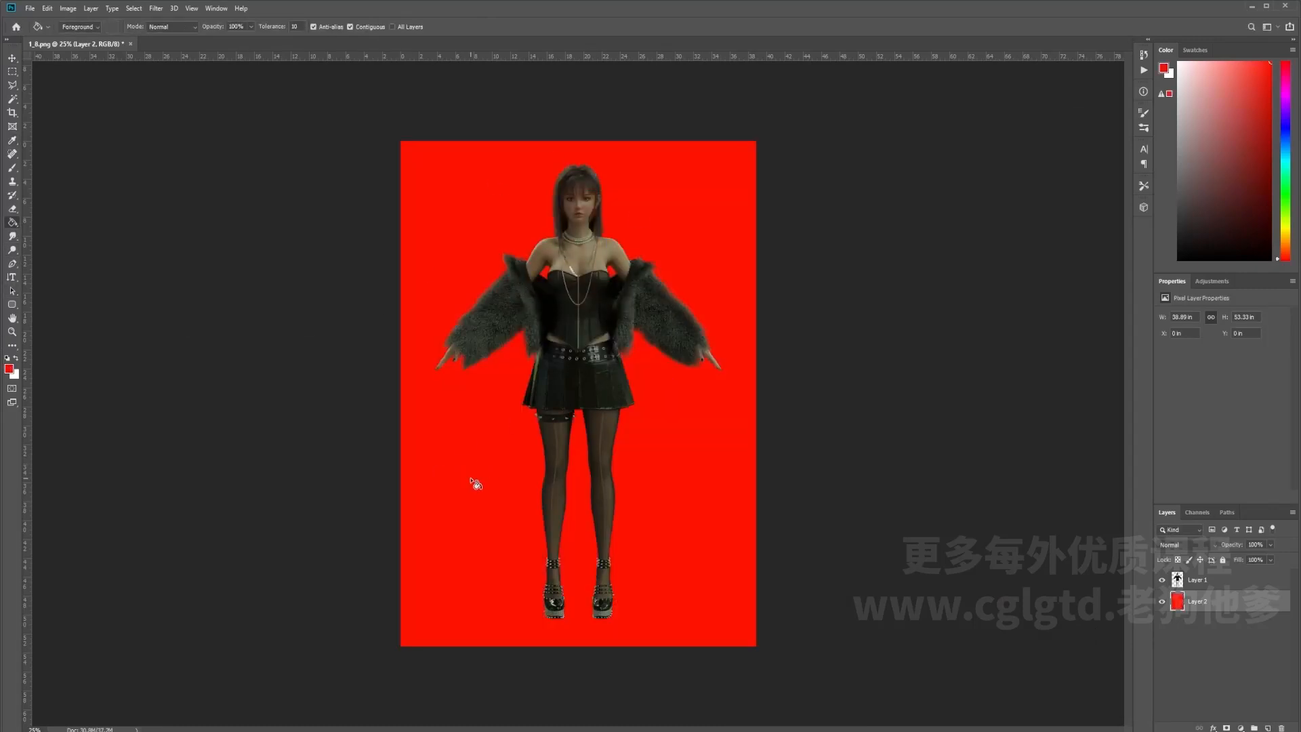
pyautogui.click(130, 44)
pyautogui.click(627, 276)
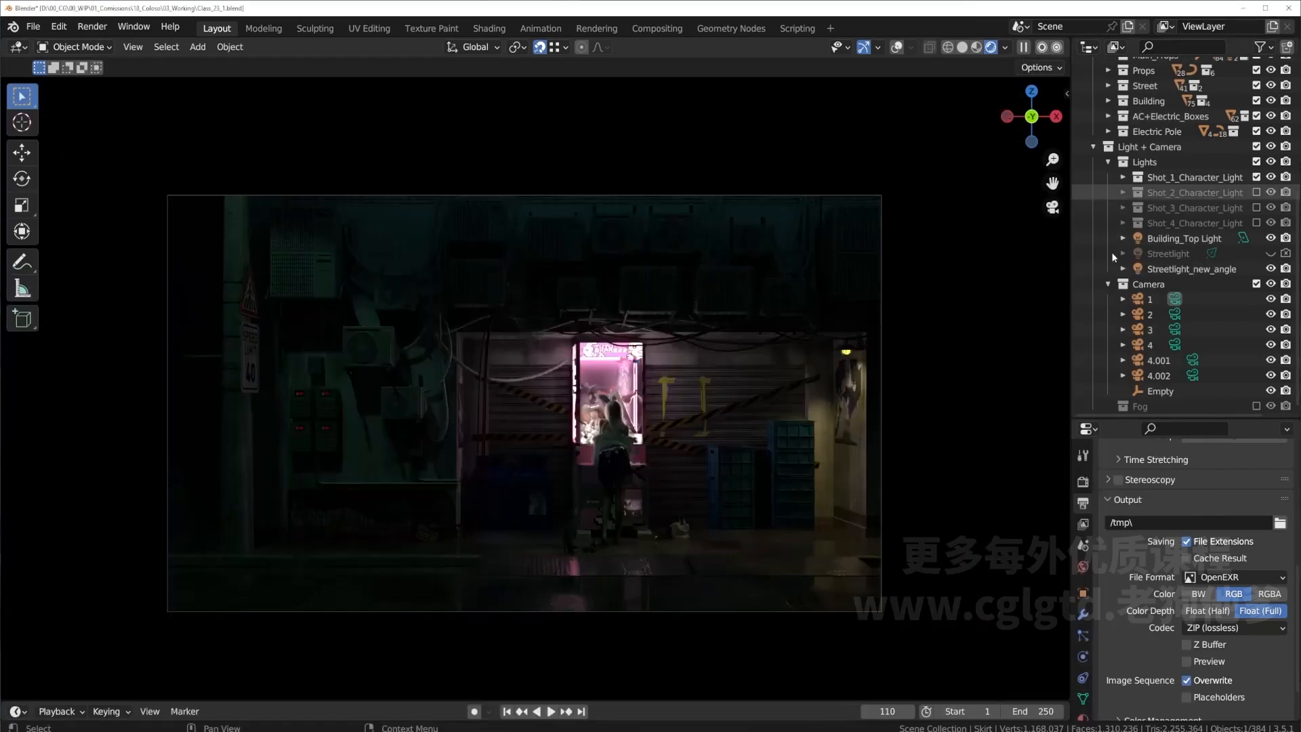
# Set the render output file format to PNG.
pyautogui.click(1220, 577)
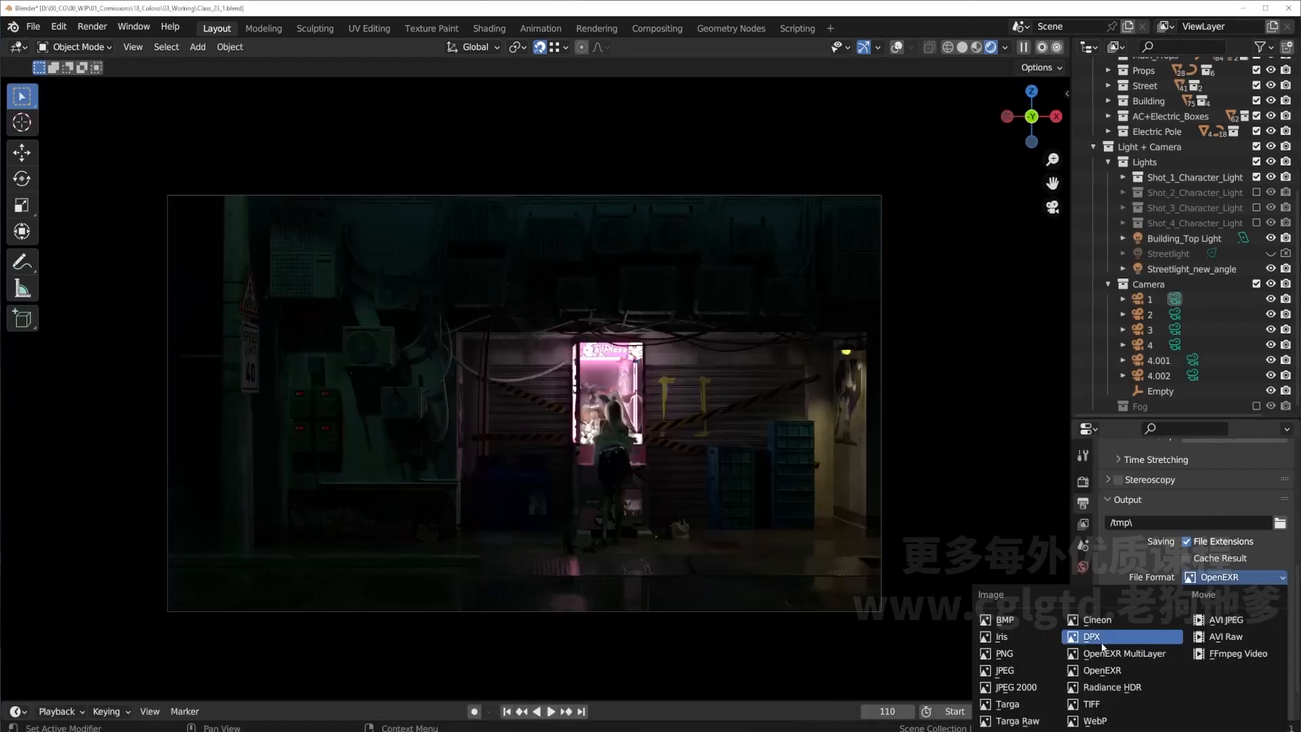
pyautogui.click(1020, 654)
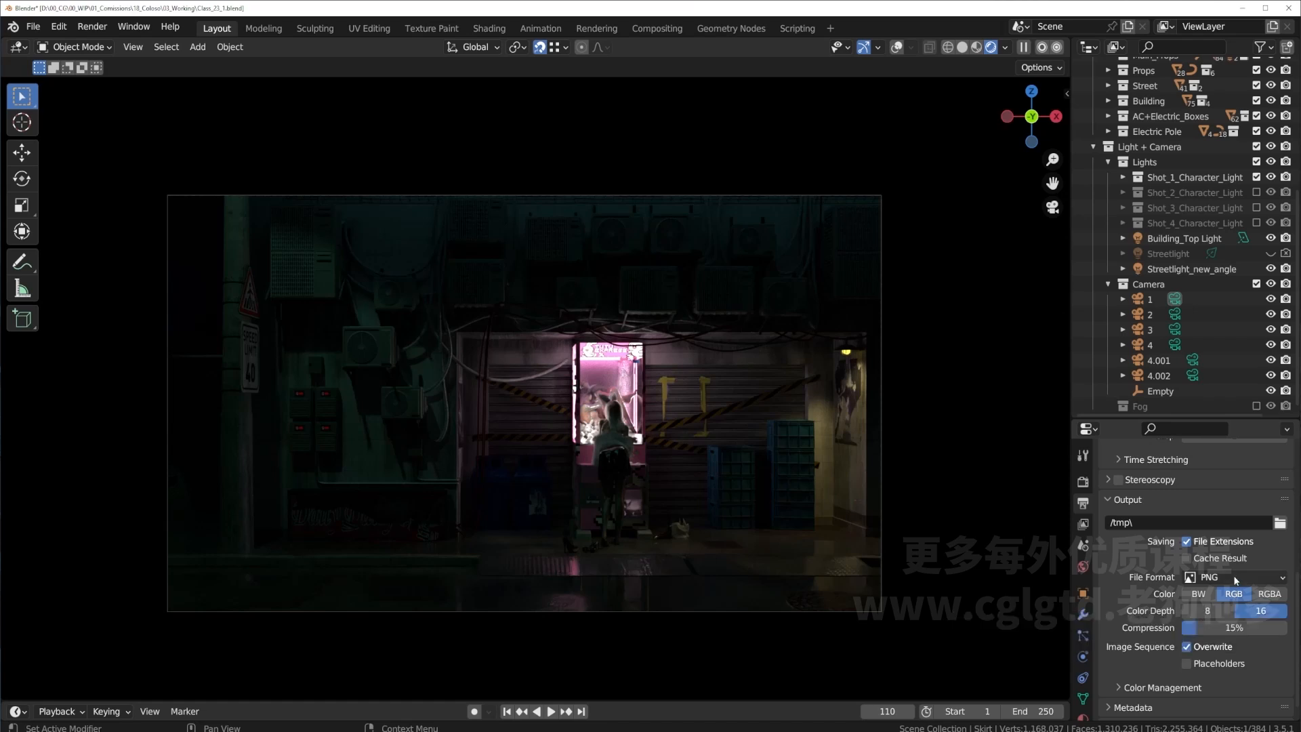
# Switch to File Explorer, view the 1_8.png character render again and close it.
pyautogui.hotkey('alt', 'Tab')
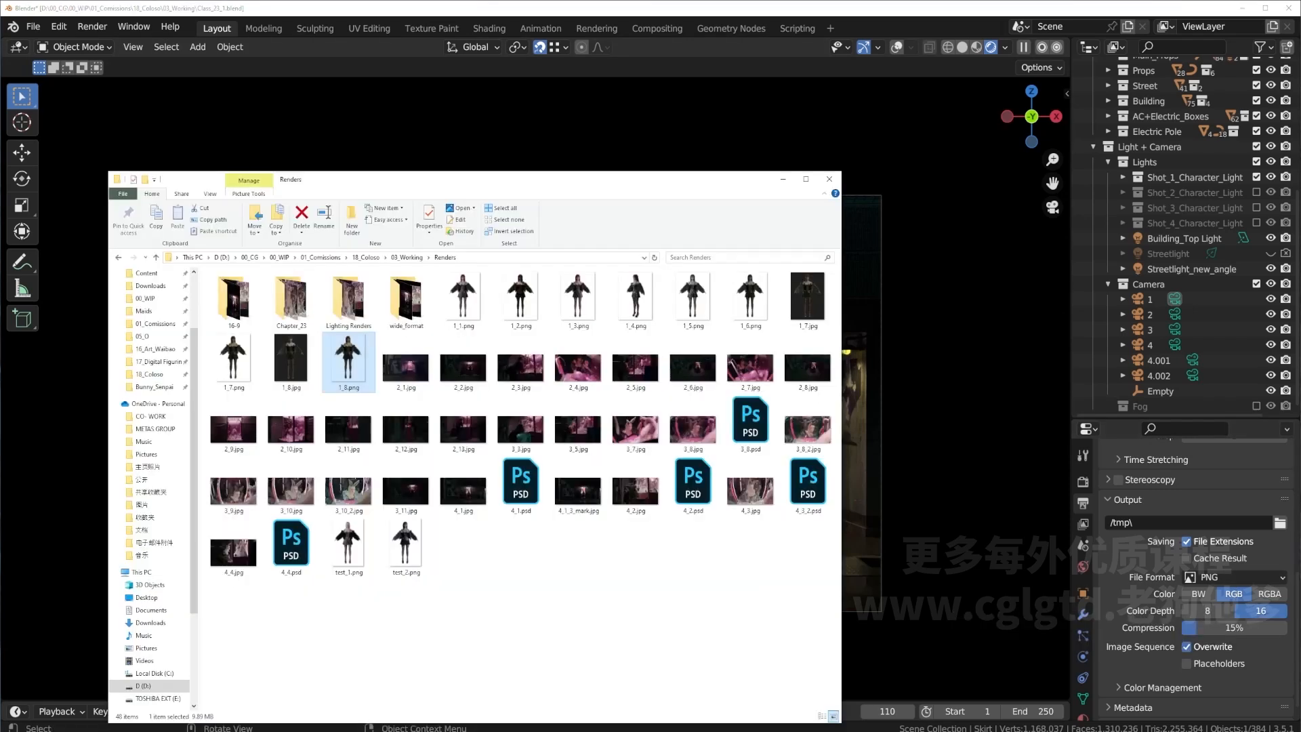
pyautogui.doubleClick(347, 355)
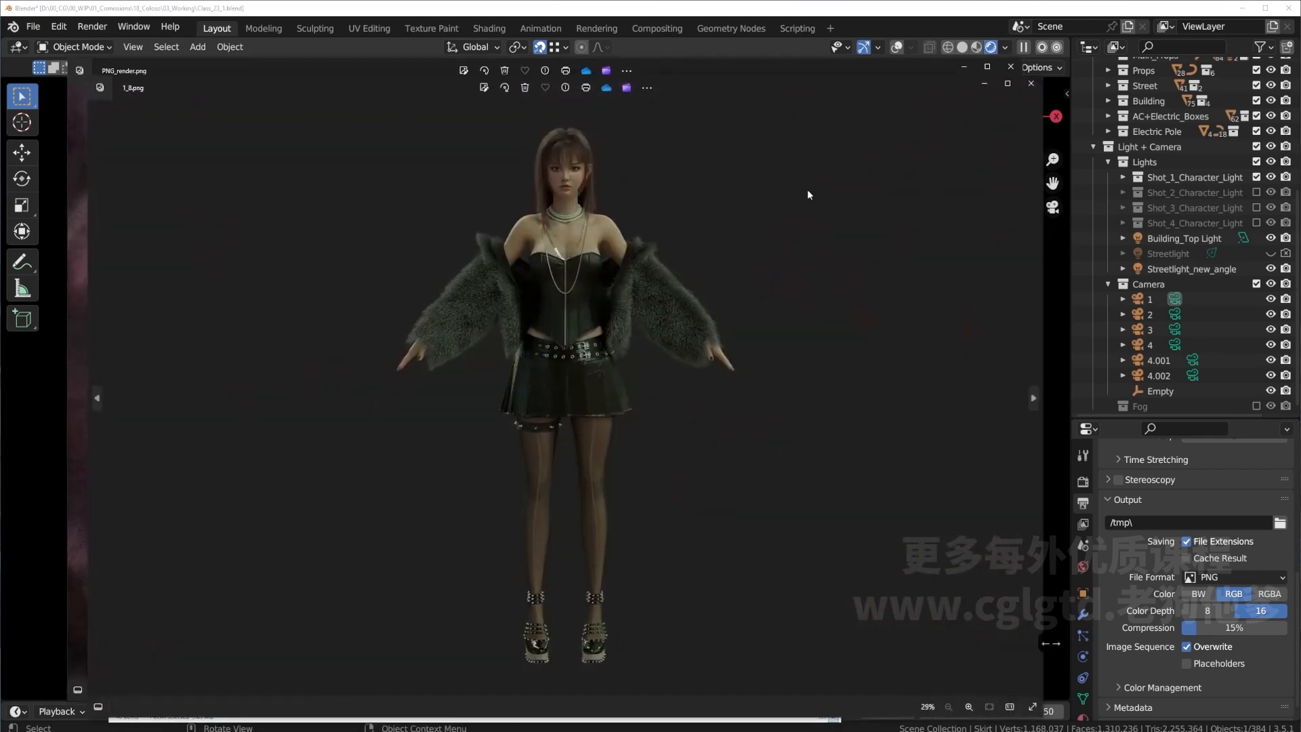
pyautogui.click(1031, 83)
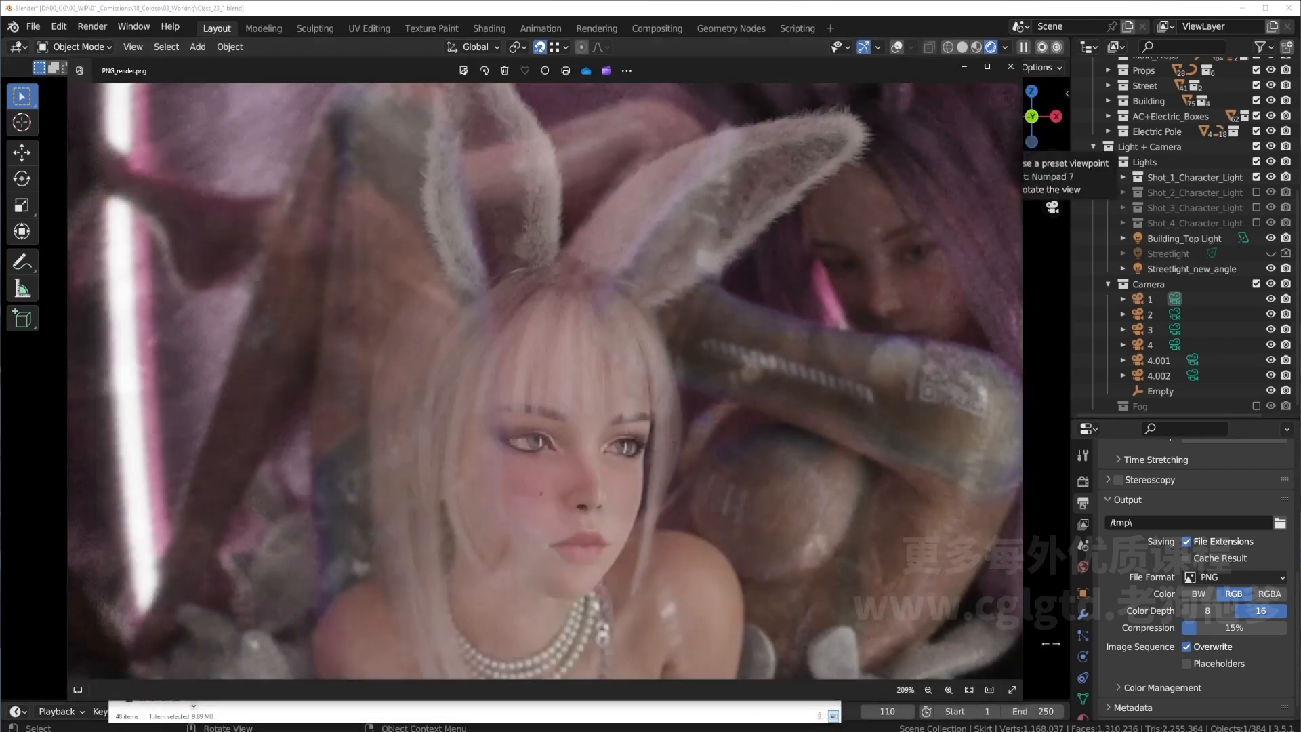
# Open 1_7.jpg from the Renders folder, browse the following renders up to 2_1.jpg, and close both open image viewers.
pyautogui.hotkey('alt', 'Tab')
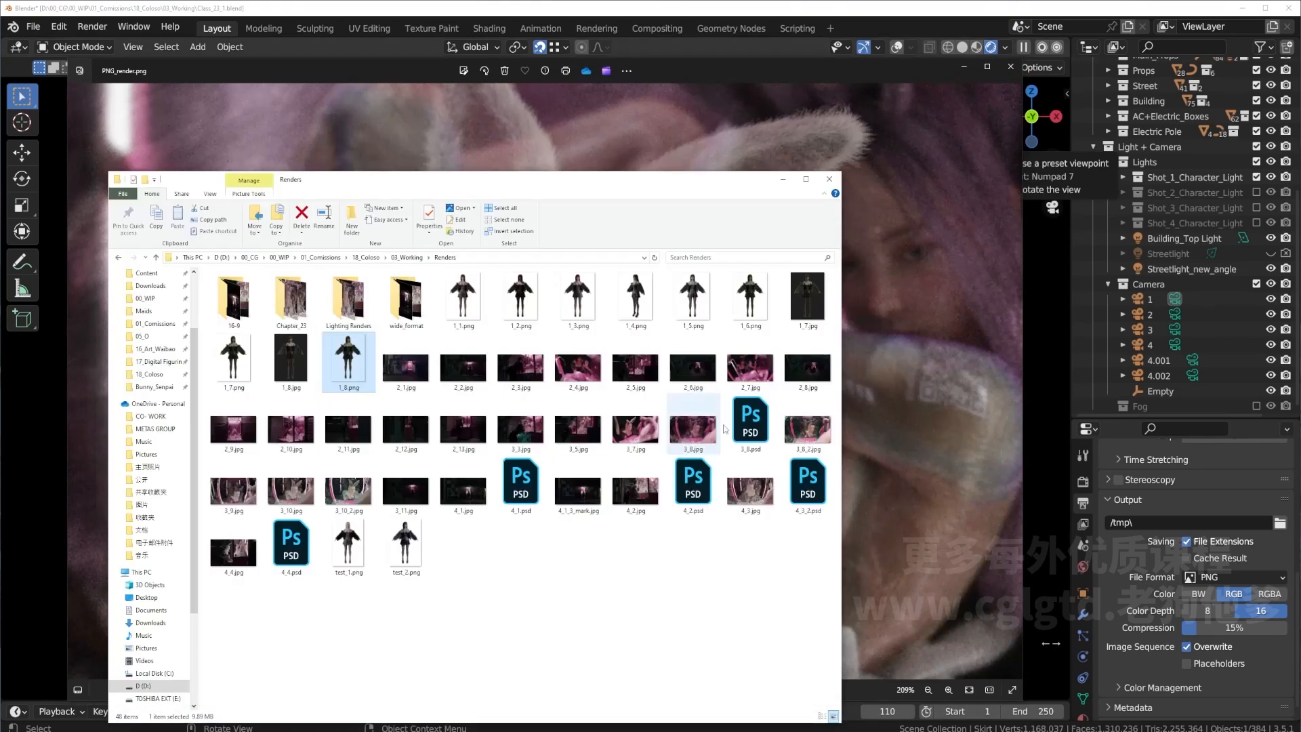
pyautogui.doubleClick(803, 314)
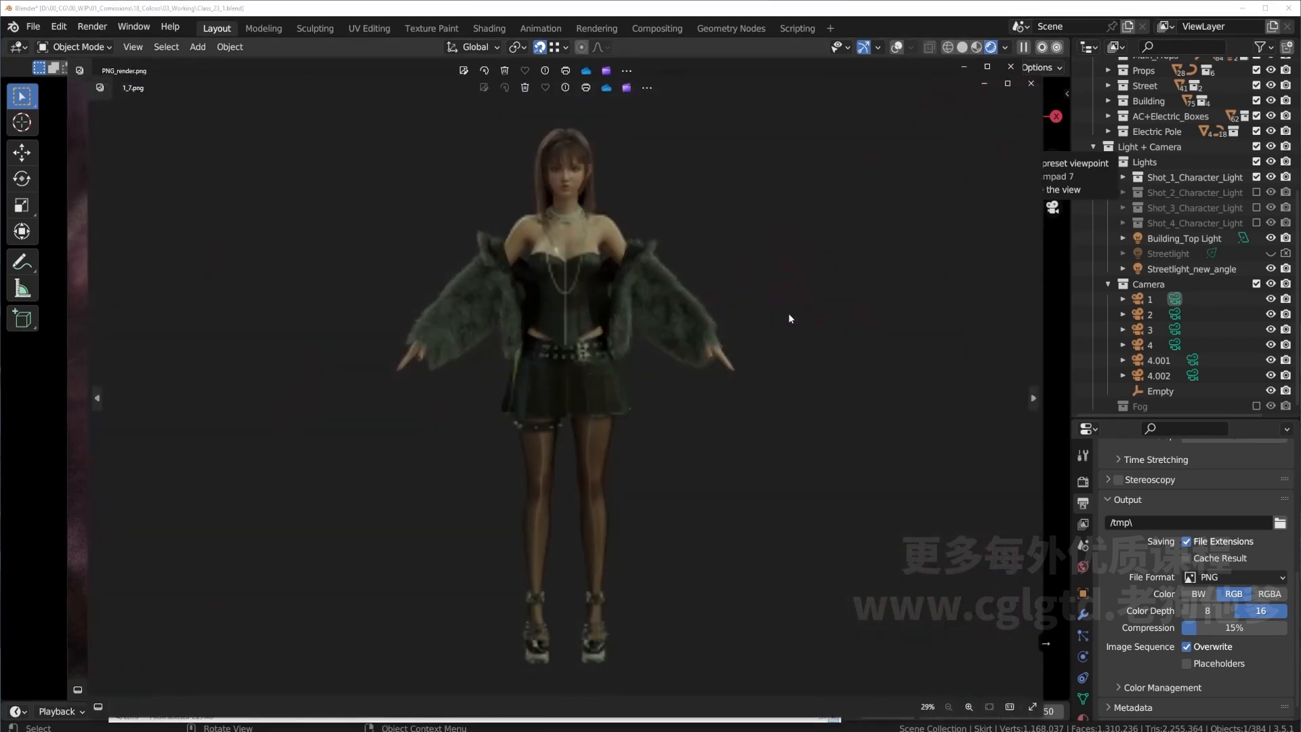
pyautogui.press('Right')
pyautogui.press('Right')
pyautogui.press('Right')
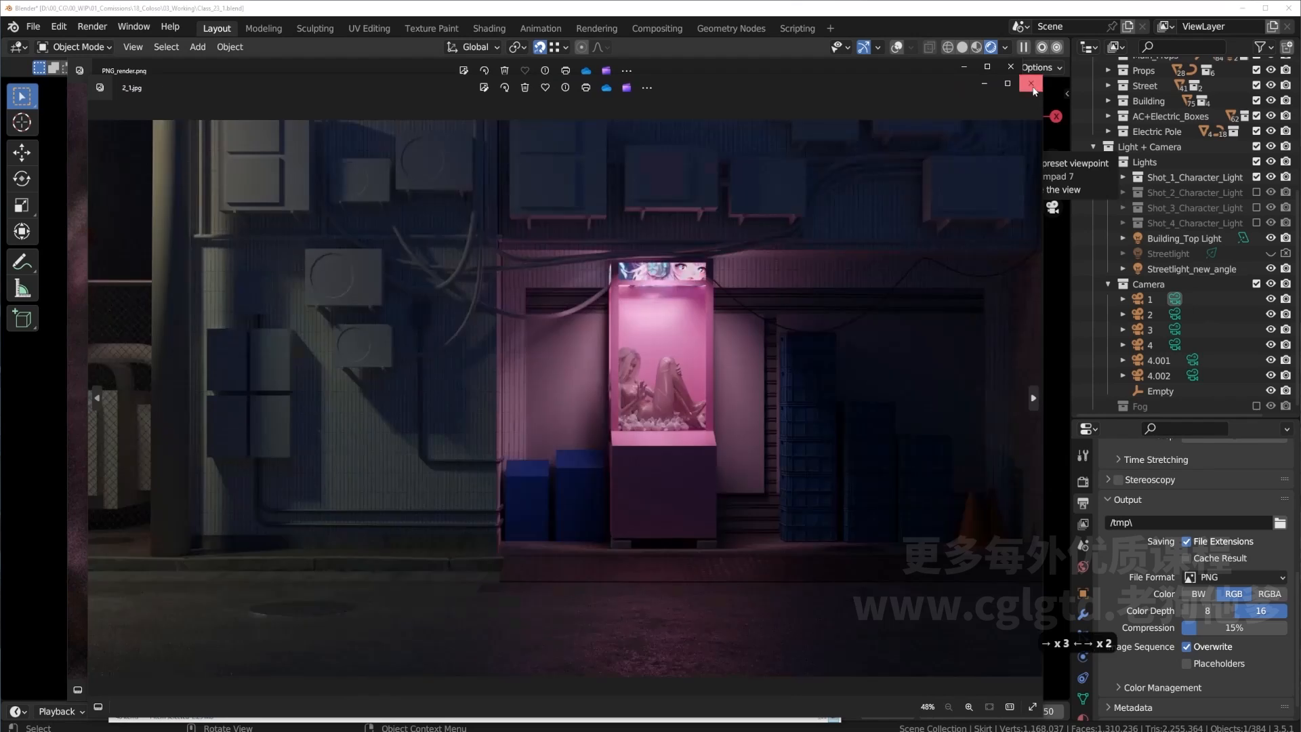
pyautogui.click(1033, 84)
pyautogui.click(1011, 66)
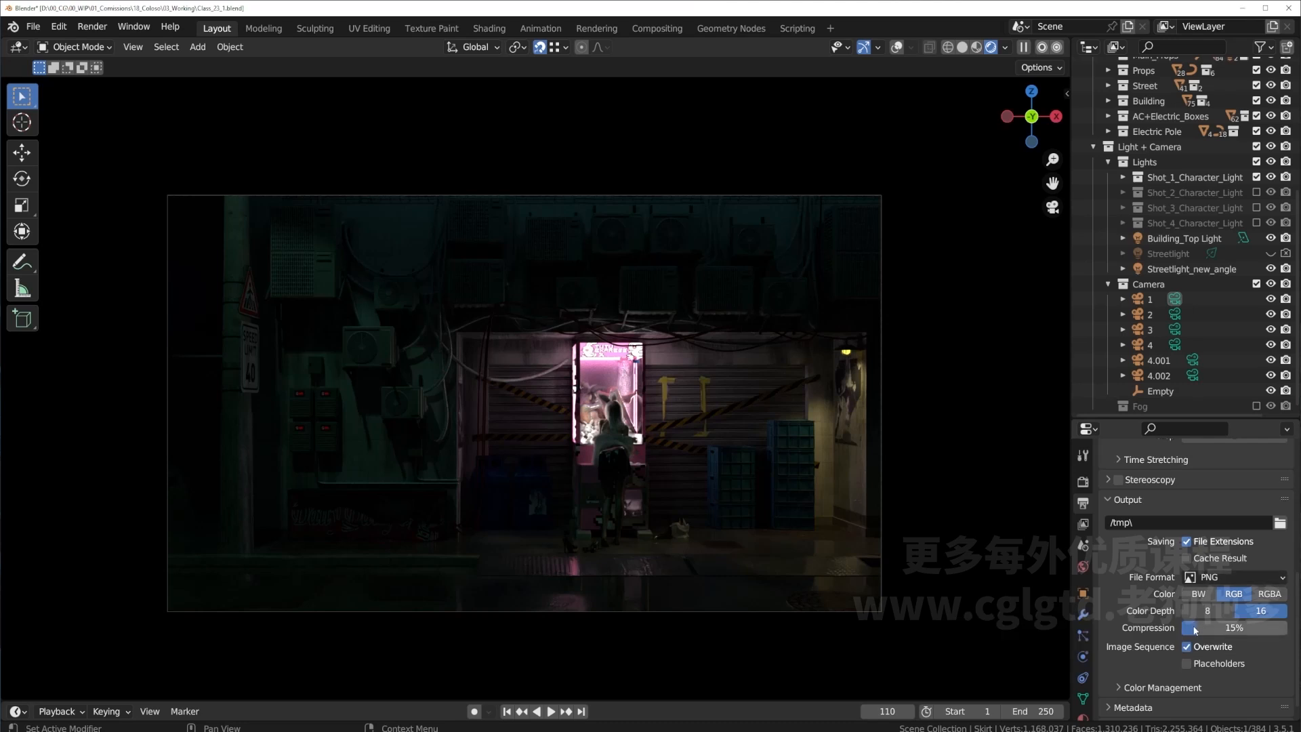
# Try a PNG compression of 100%, and set it to 0%.
pyautogui.moveTo(1195, 631); pyautogui.dragTo(1288, 628)
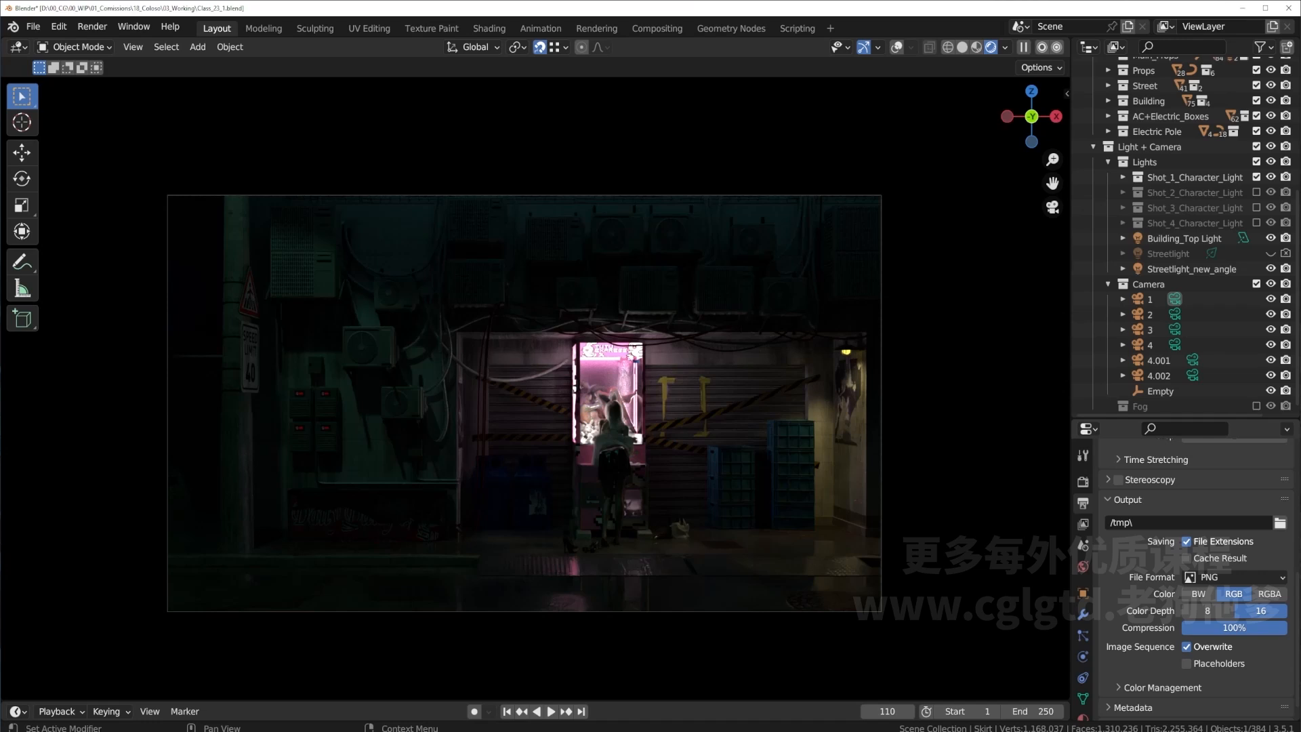
pyautogui.moveTo(1288, 627); pyautogui.dragTo(1184, 628)
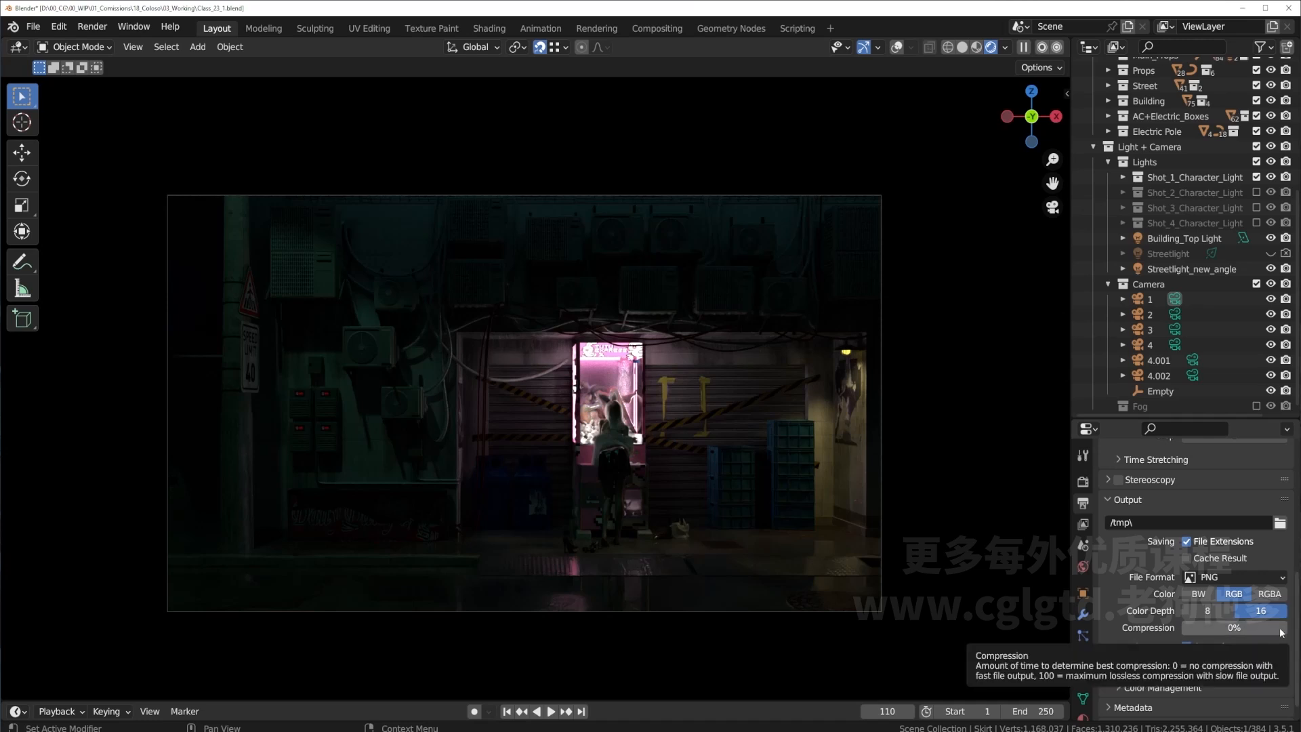
# Set the output file format to OpenEXR, and check the codec and file format choices, keeping the ZIP (lossless) codec.
pyautogui.click(1230, 577)
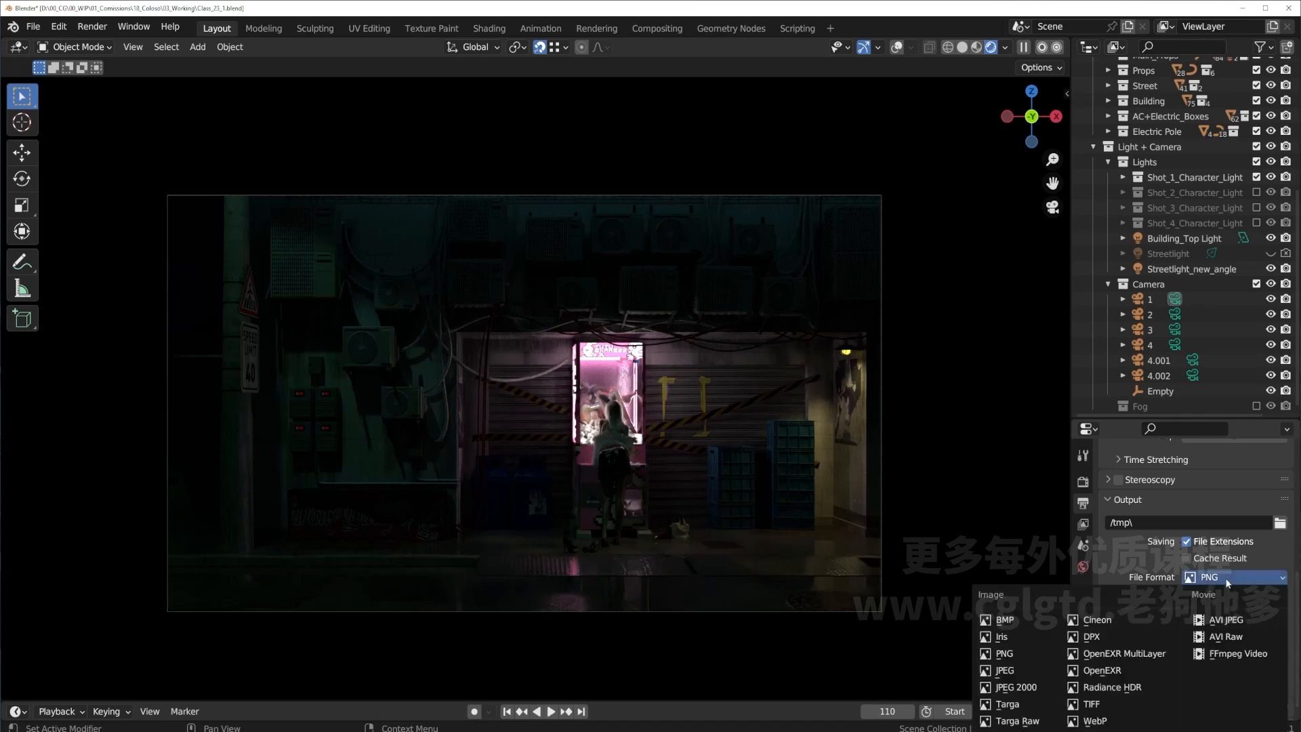
pyautogui.click(1124, 669)
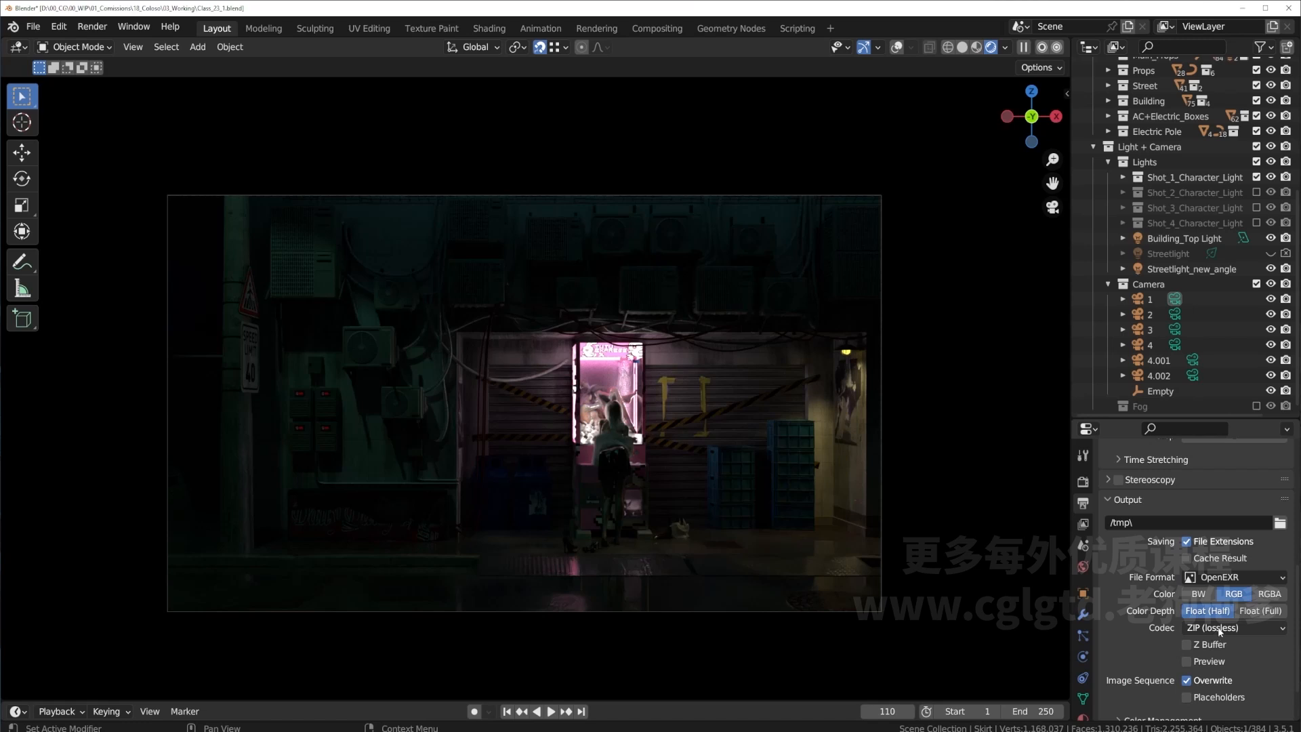
pyautogui.click(1220, 629)
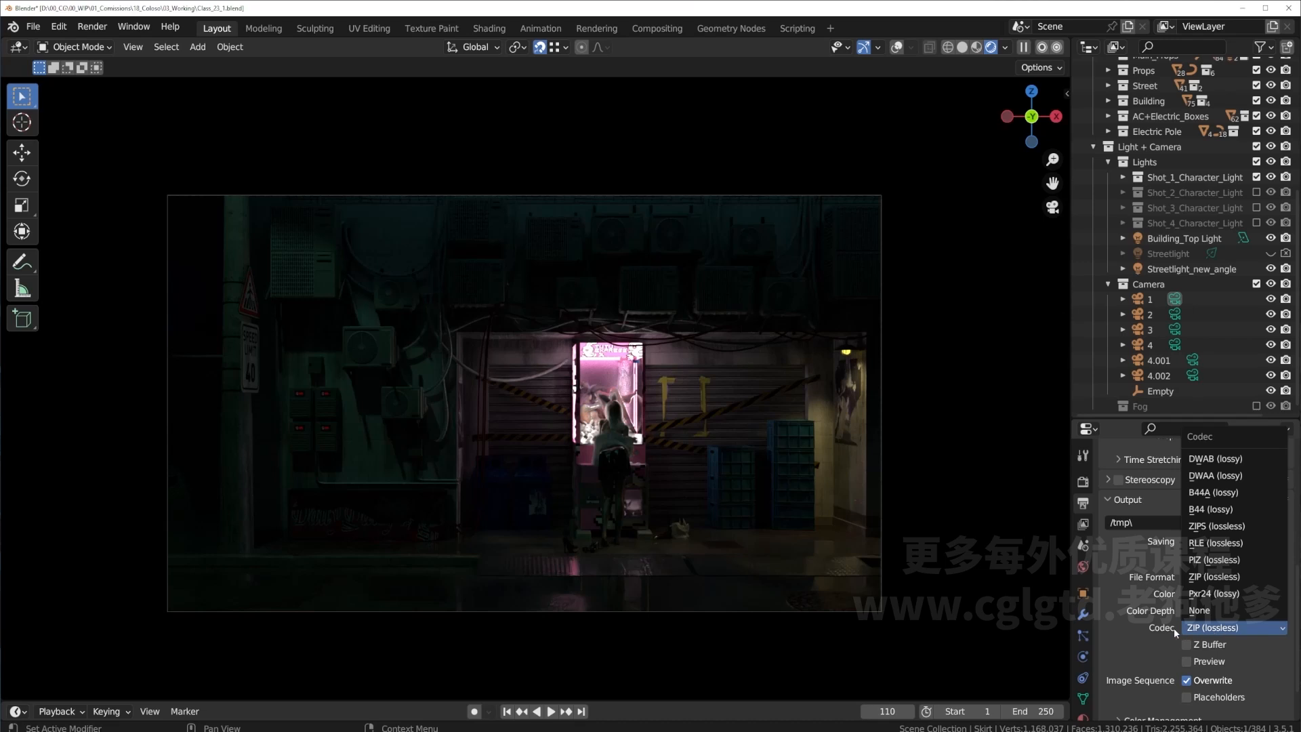
pyautogui.click(1174, 628)
pyautogui.click(1196, 628)
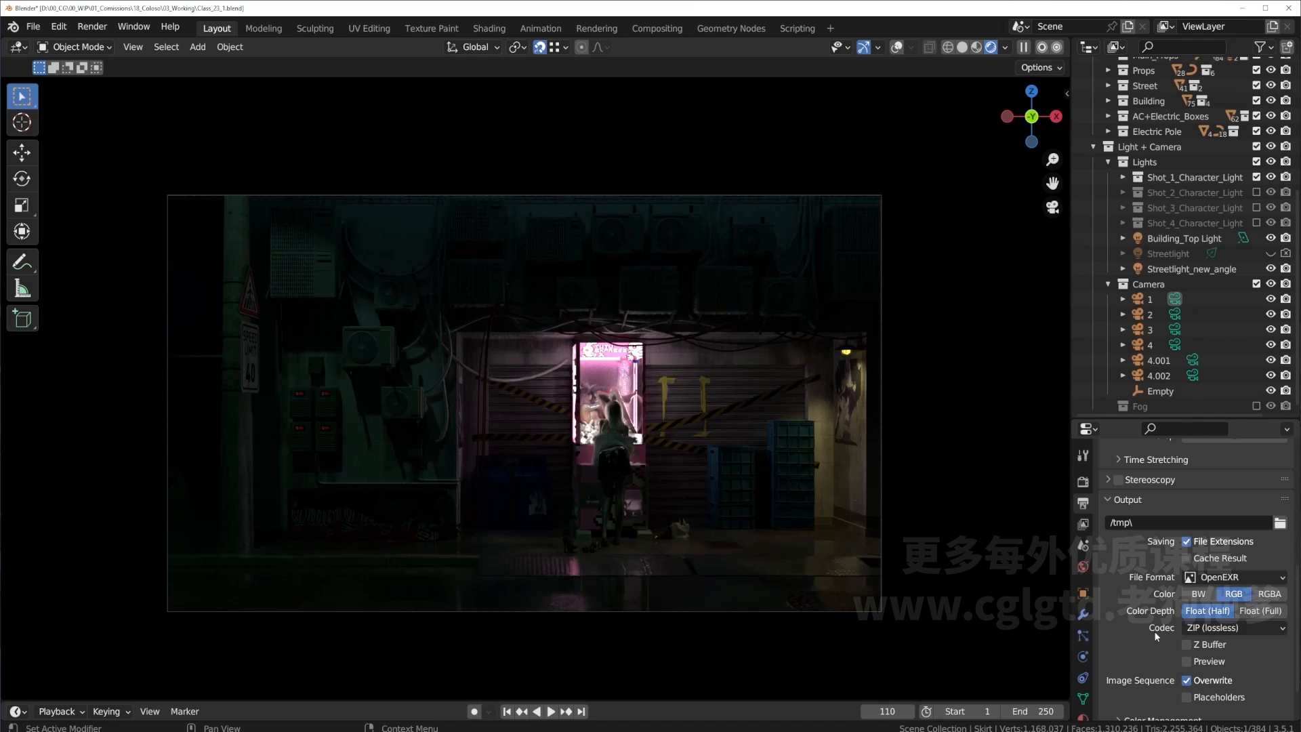
pyautogui.click(1231, 577)
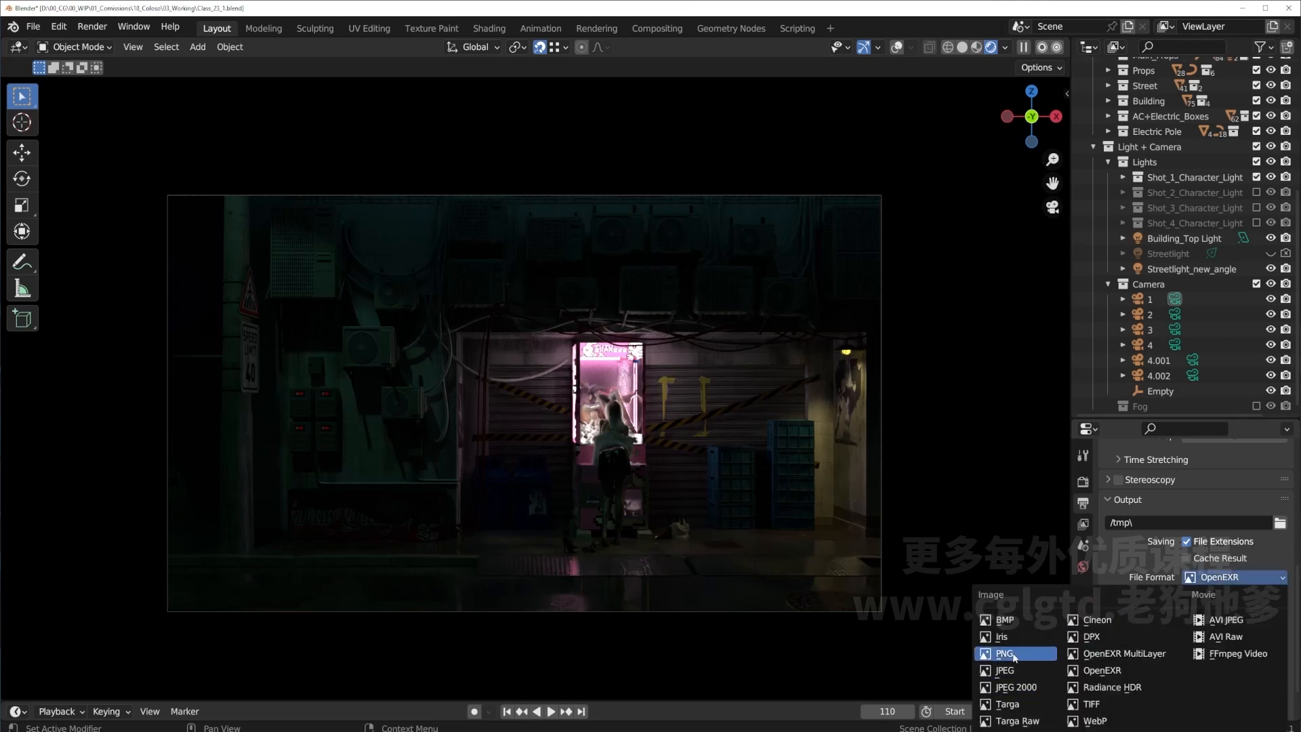
pyautogui.click(1228, 581)
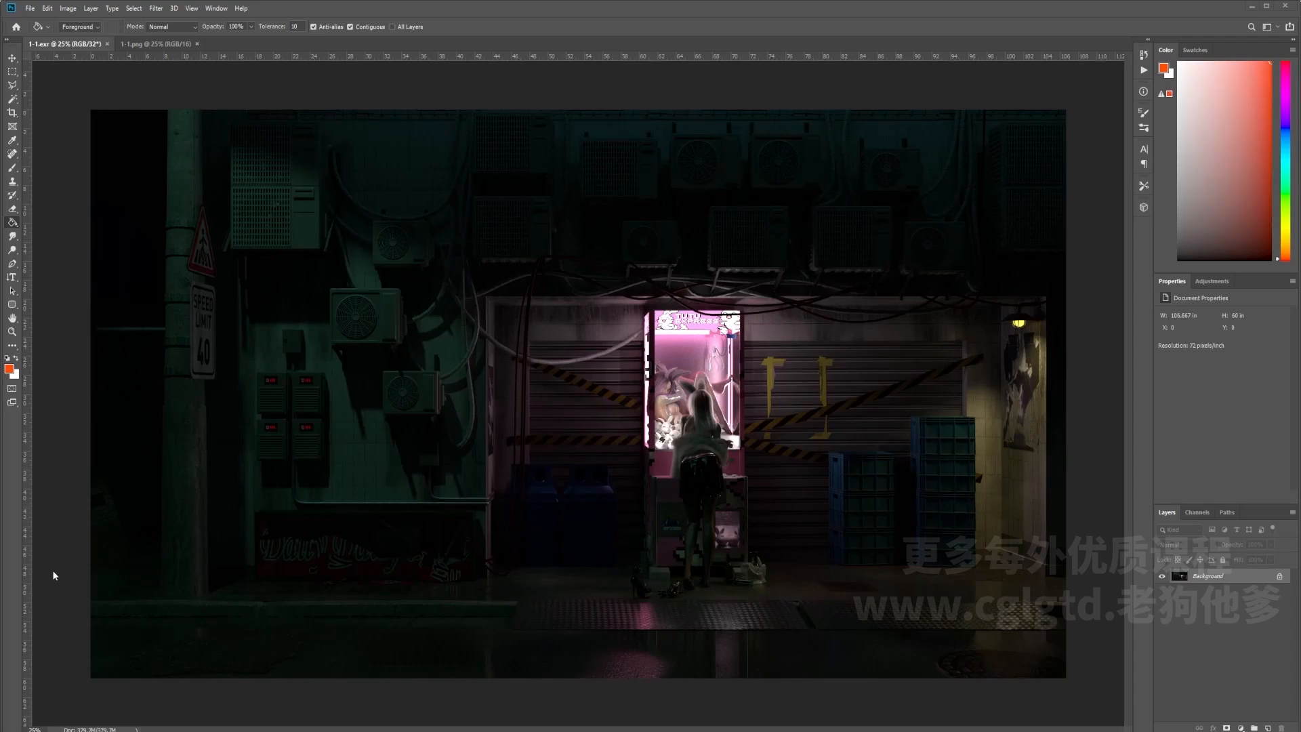
# Compare the 1-1.exr and 1-1.png renders in Photoshop by alternating between the two open documents.
pyautogui.click(161, 44)
pyautogui.click(72, 44)
pyautogui.hotkey('ctrl', 'Tab')
pyautogui.click(78, 46)
pyautogui.hotkey('ctrl', 'Tab')
pyautogui.hotkey('ctrl', 'Tab')
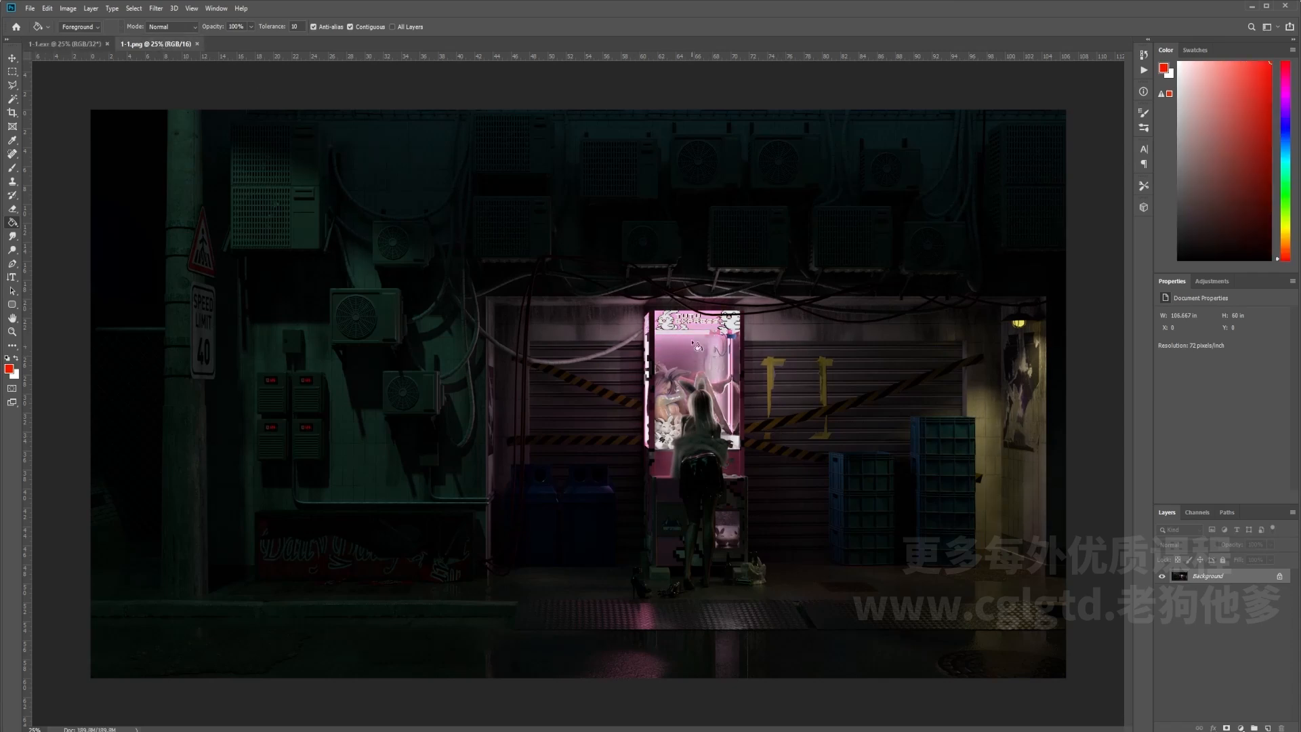
# Add a Levels adjustment layer to 1-1.exr and brighten the midtones to 5.74.
pyautogui.click(66, 45)
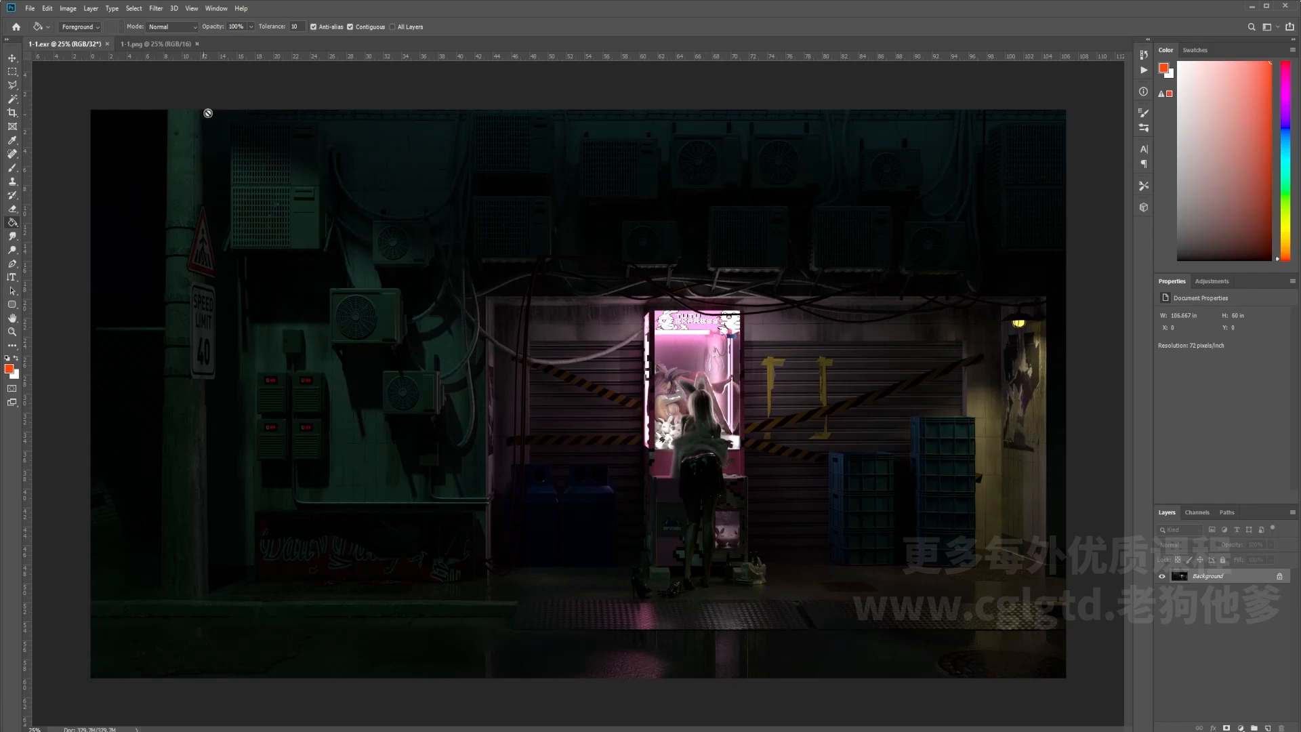
pyautogui.click(1241, 727)
pyautogui.click(1239, 588)
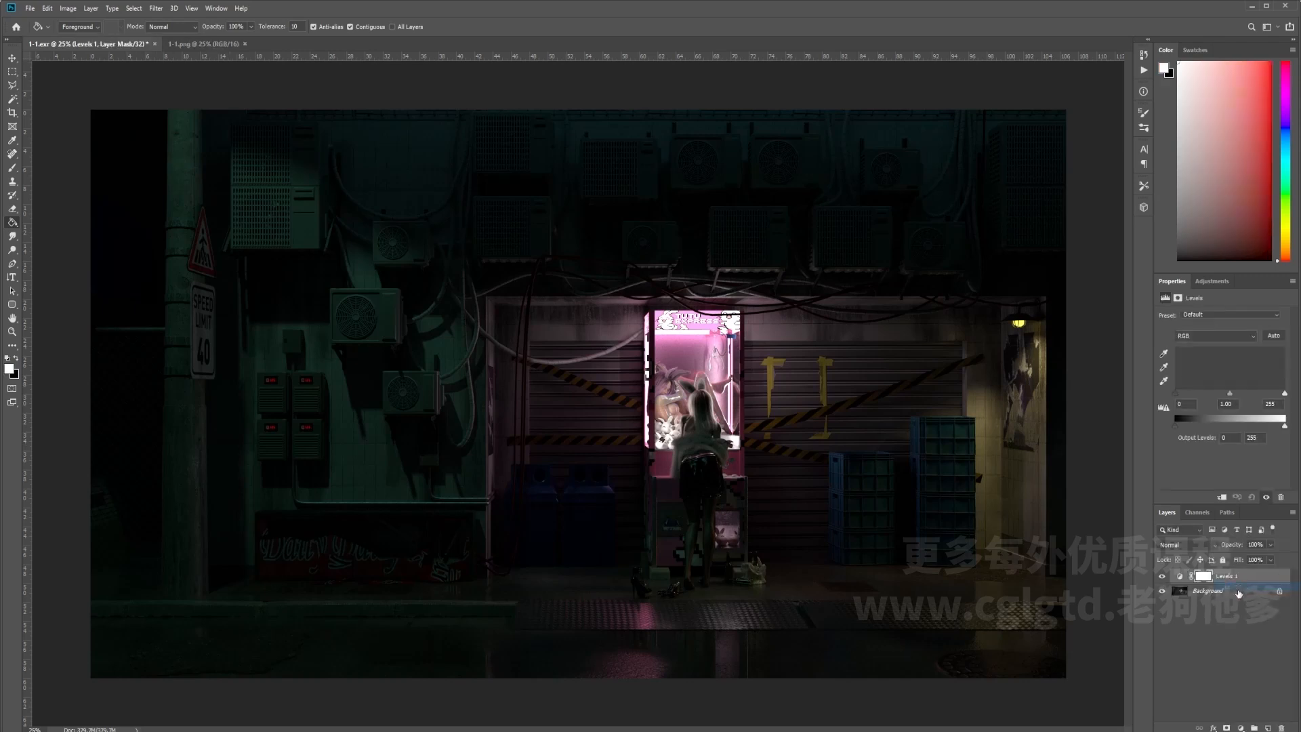
pyautogui.moveTo(1230, 394); pyautogui.dragTo(1227, 394)
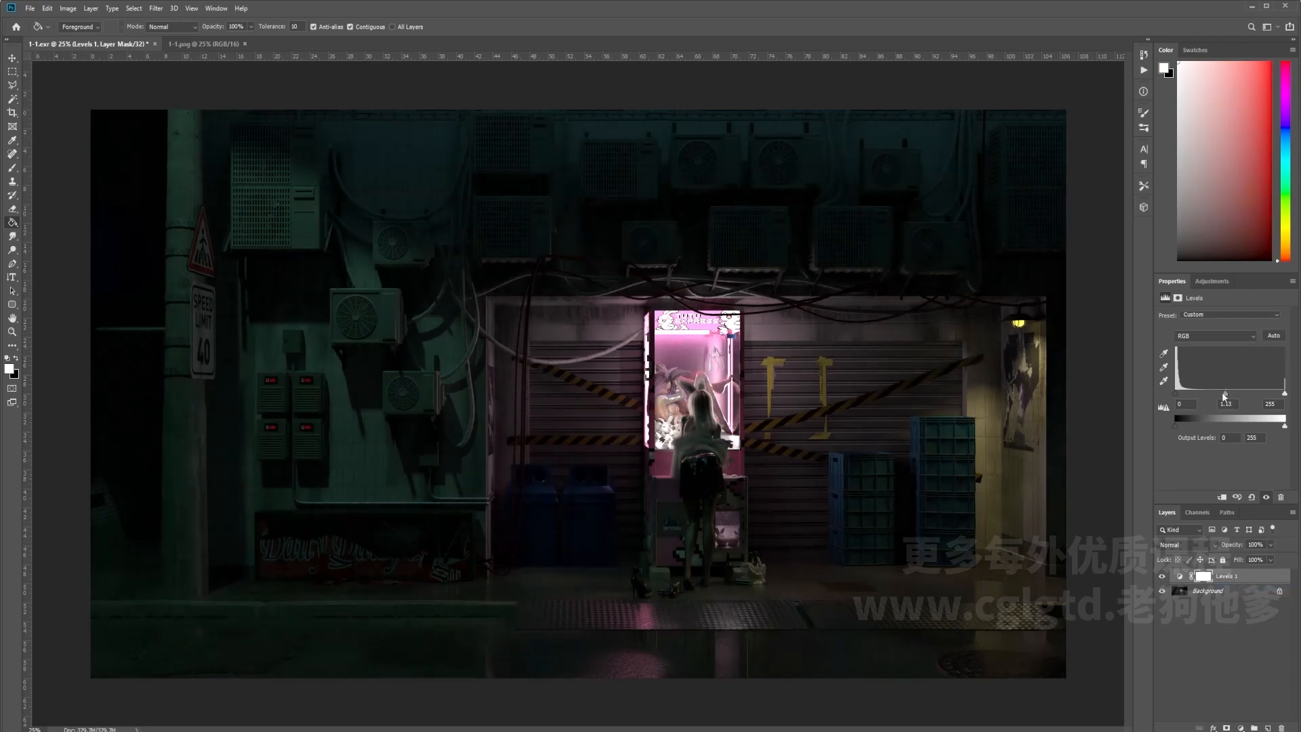
pyautogui.moveTo(1229, 394); pyautogui.dragTo(1180, 398)
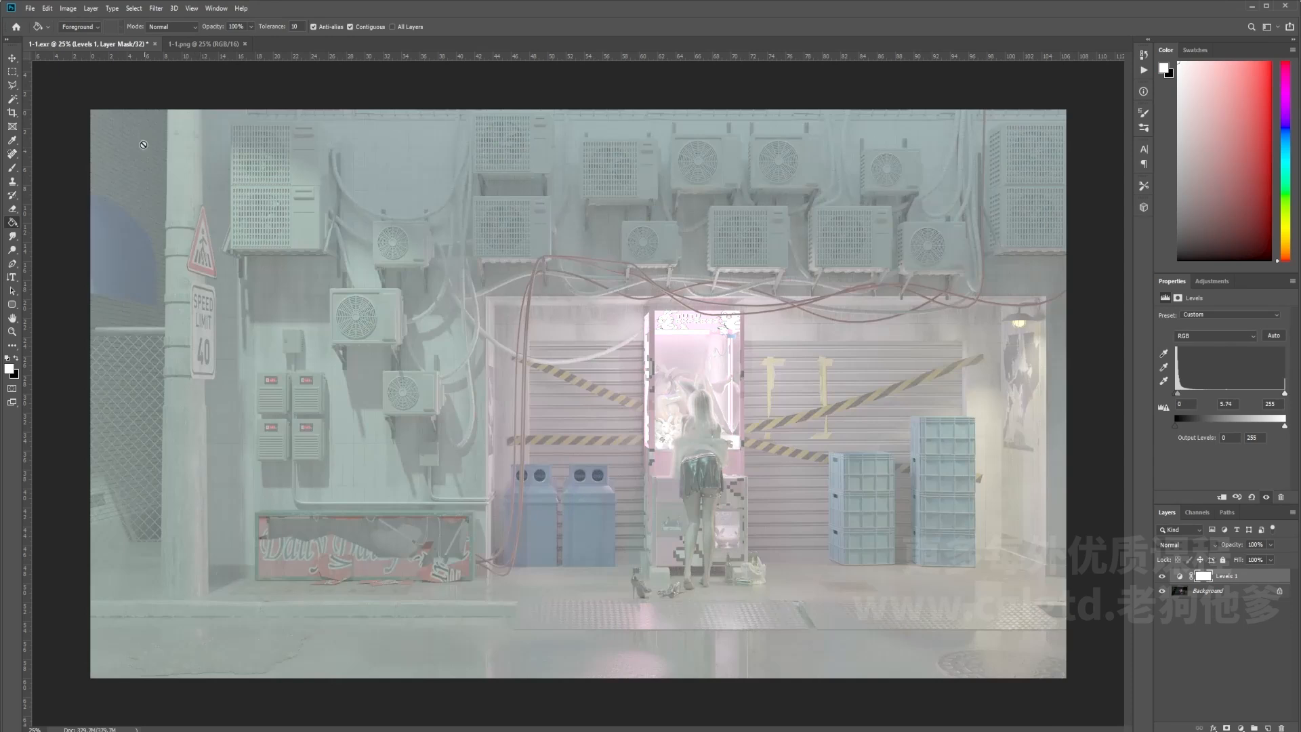
# Examine the shadow detail of the brightened EXR at 50% zoom around the speed limit sign and air conditioners.
pyautogui.hotkey('ctrl', '=')
pyautogui.hotkey('ctrl', '=')
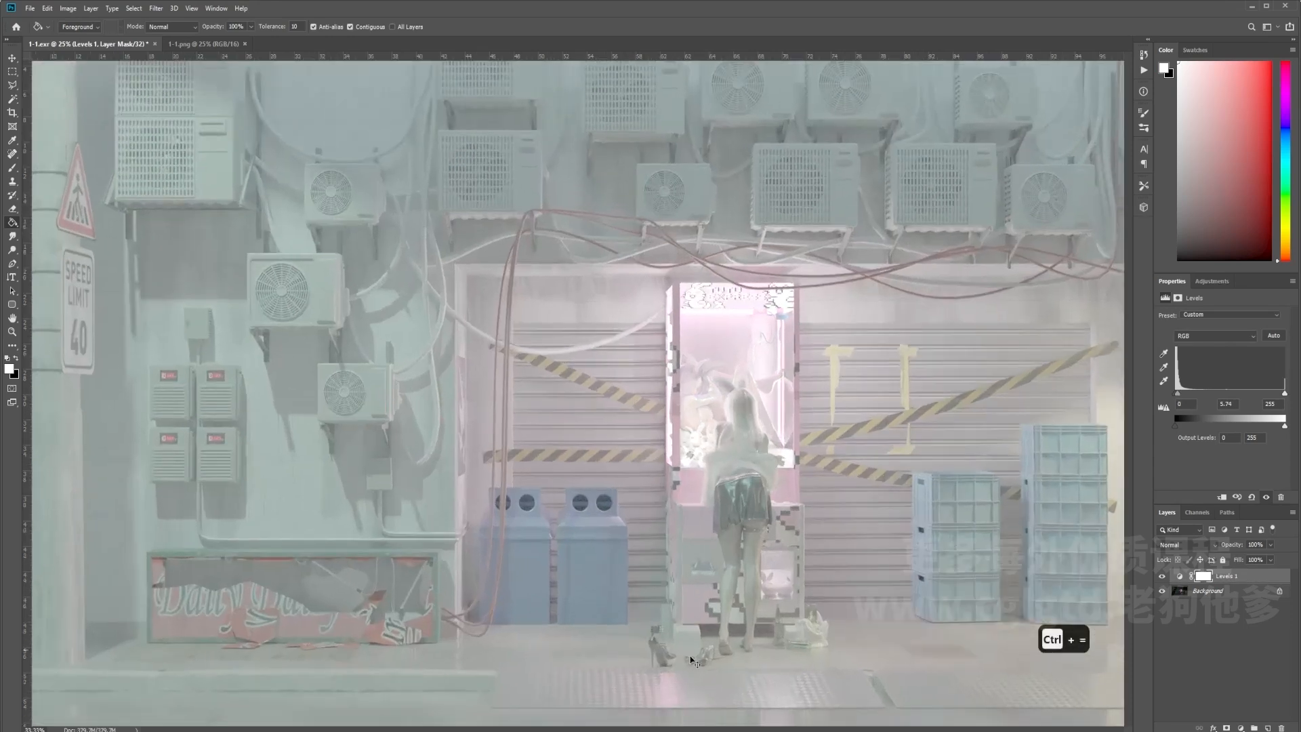
pyautogui.moveTo(620, 729); pyautogui.dragTo(460, 709)
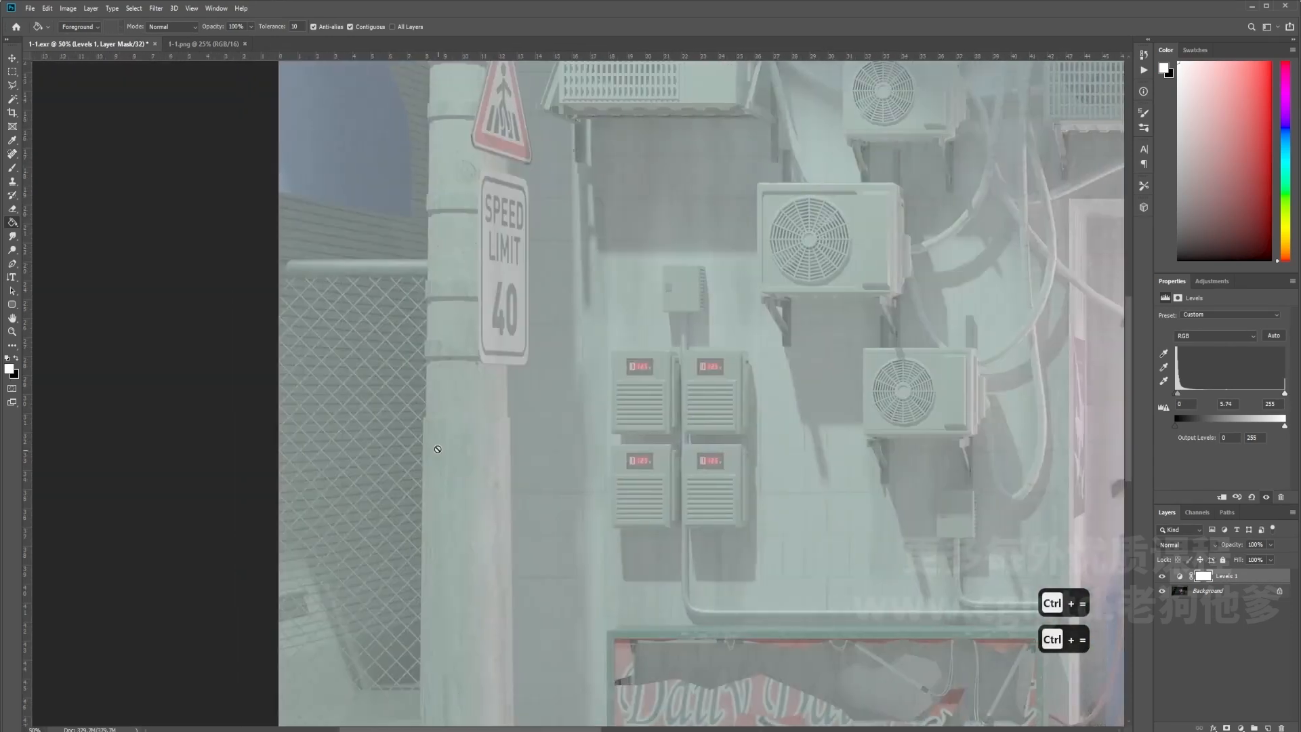
pyautogui.scroll(3, 376, 146)
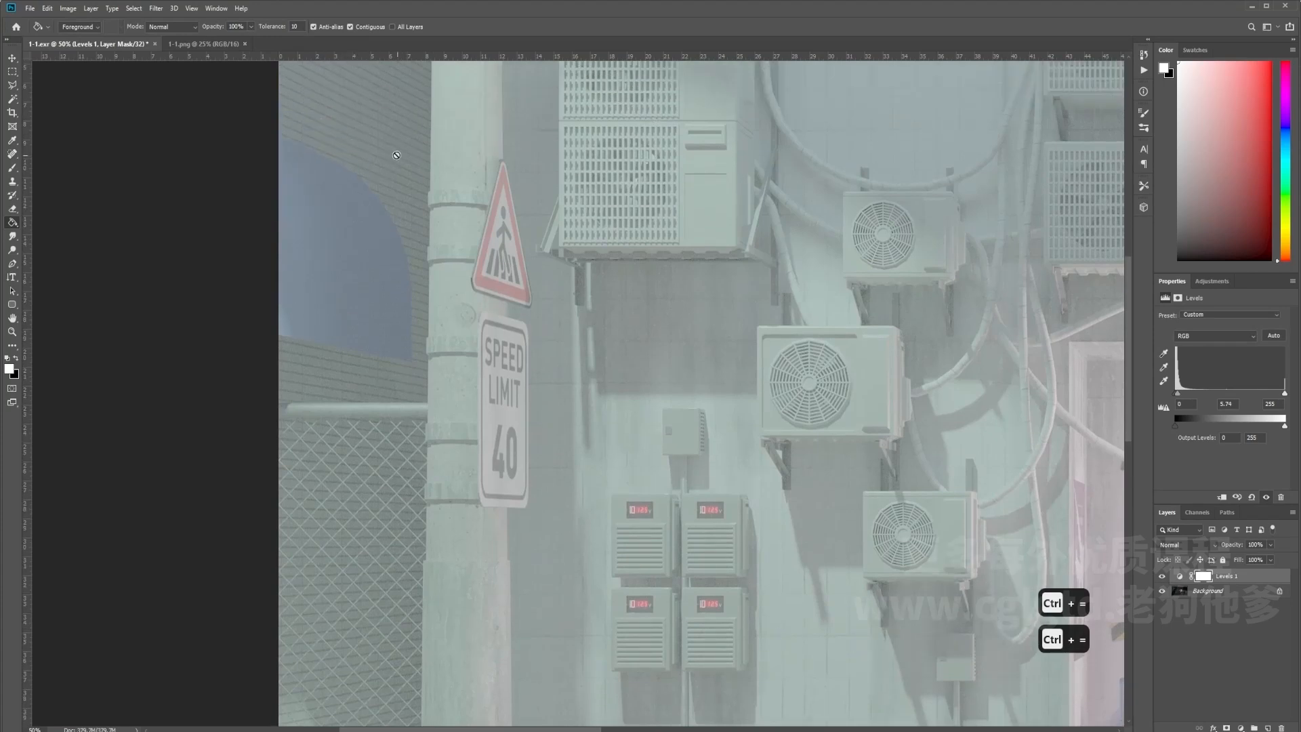
# Inspect the brightened 1-1.exr render from the street signs and air conditioners across to the figure at the machine.
pyautogui.scroll(-3, 516, 594)
pyautogui.scroll(-1, 517, 594)
pyautogui.hscroll(15, 610, 610)
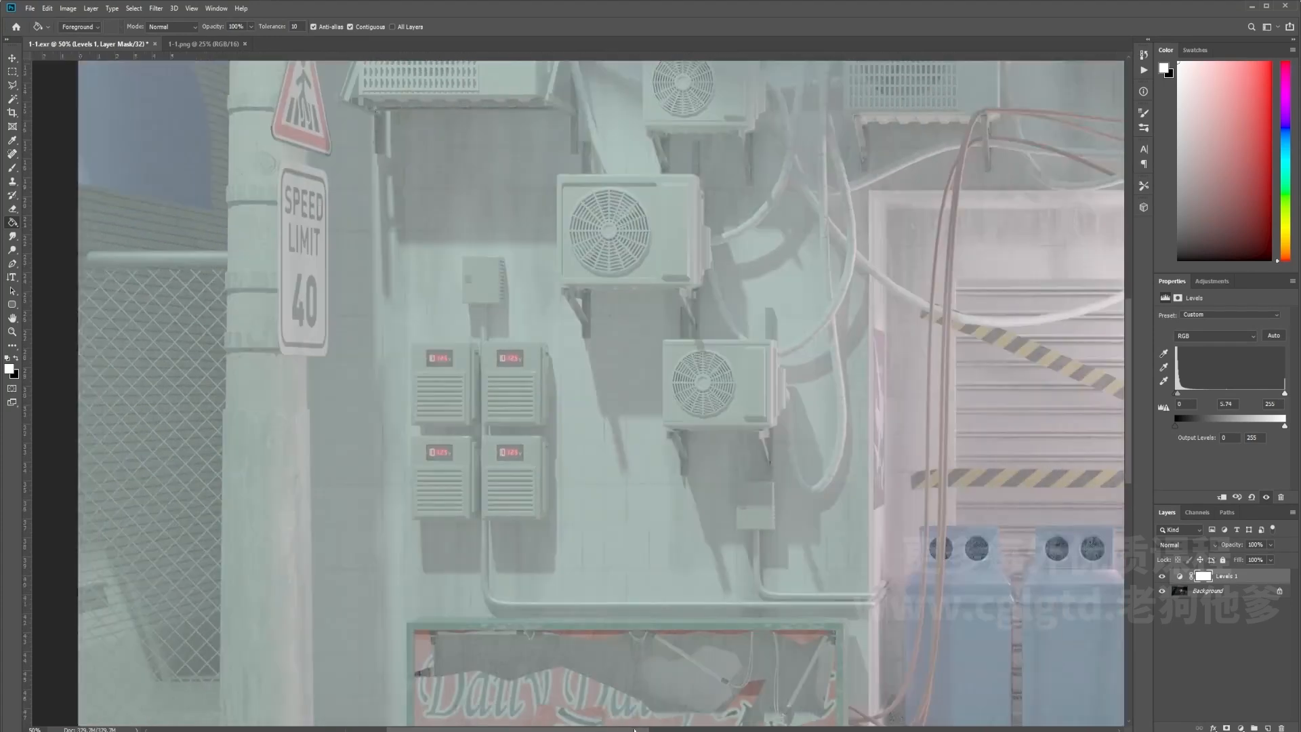
pyautogui.scroll(-1, 733, 631)
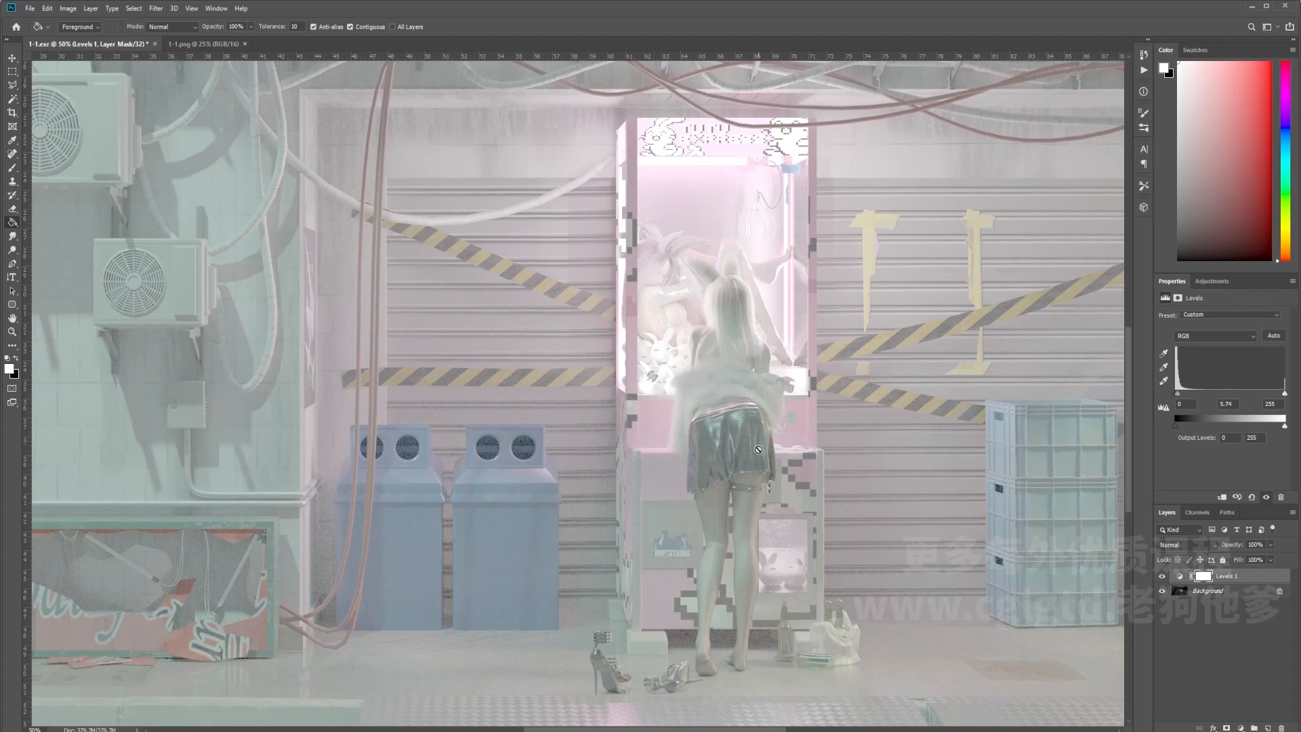
pyautogui.hotkey('ctrl', '-')
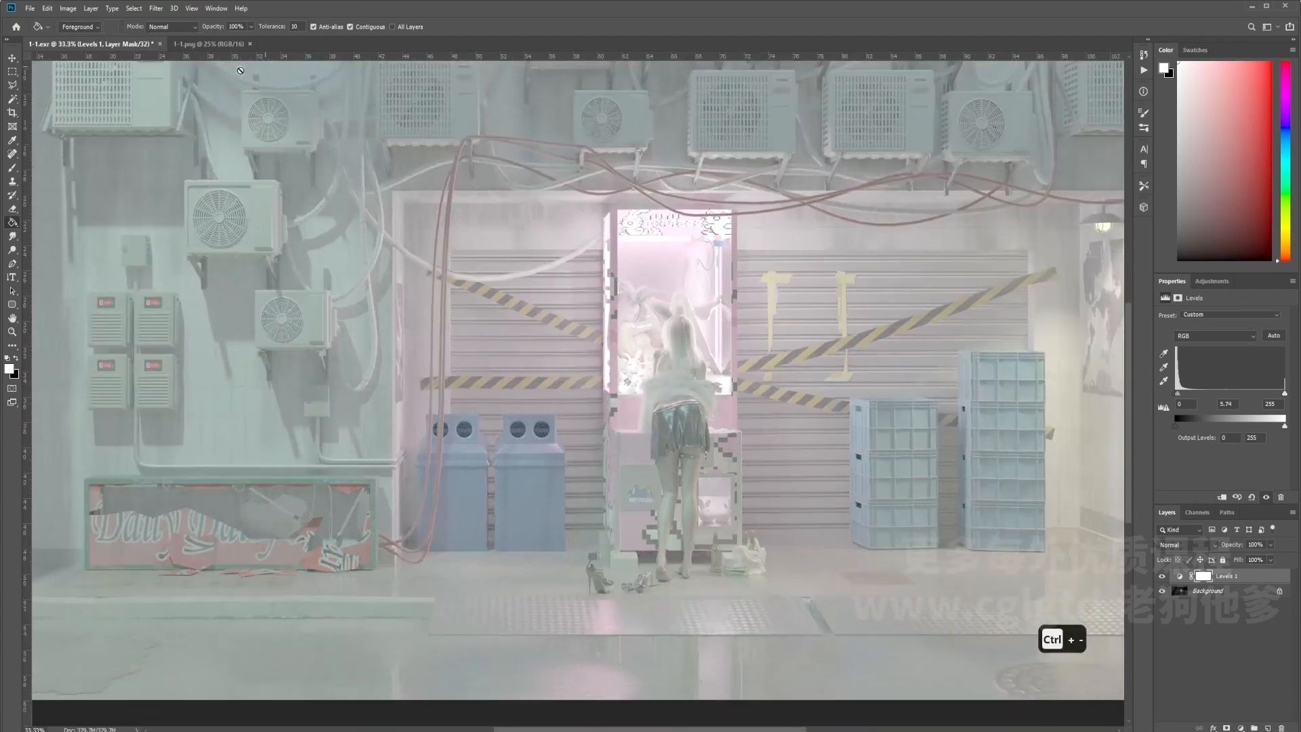
# Add a Levels adjustment layer to 1-1.png and brighten it with a midtone value of 6.16.
pyautogui.click(207, 43)
pyautogui.click(1242, 728)
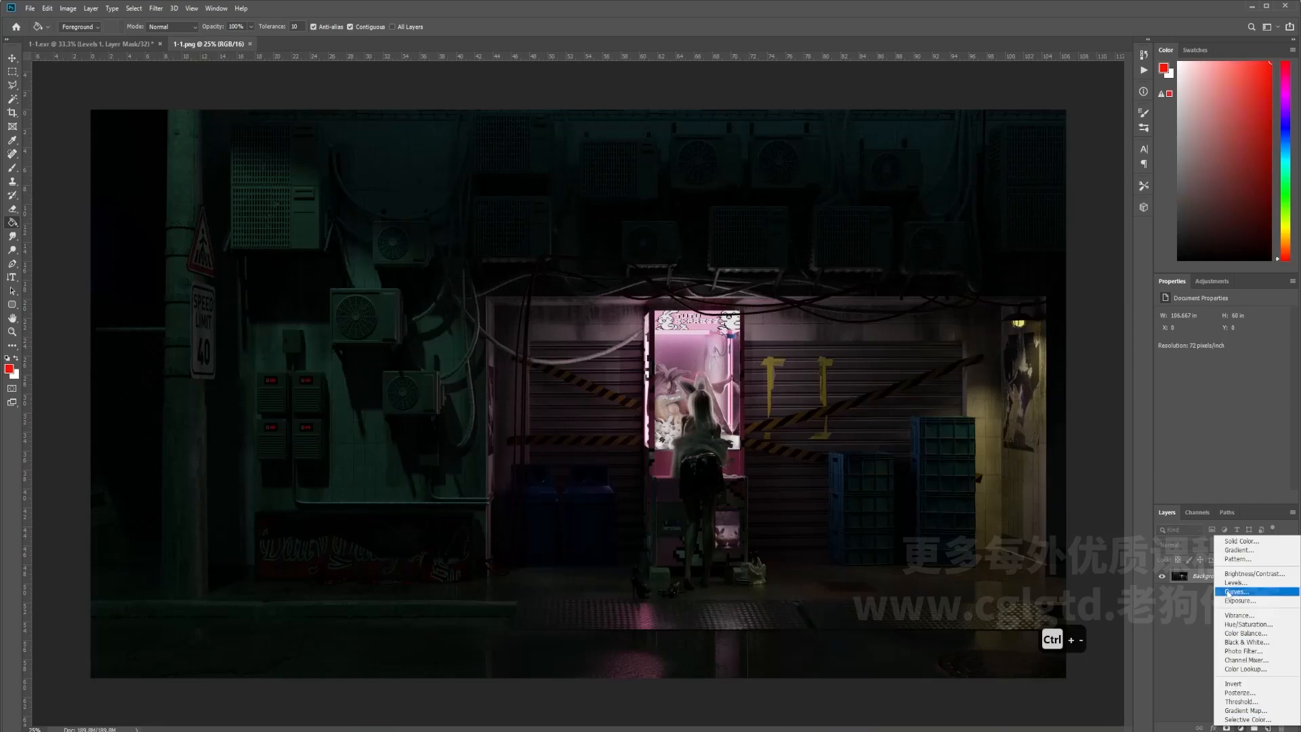
pyautogui.click(1244, 591)
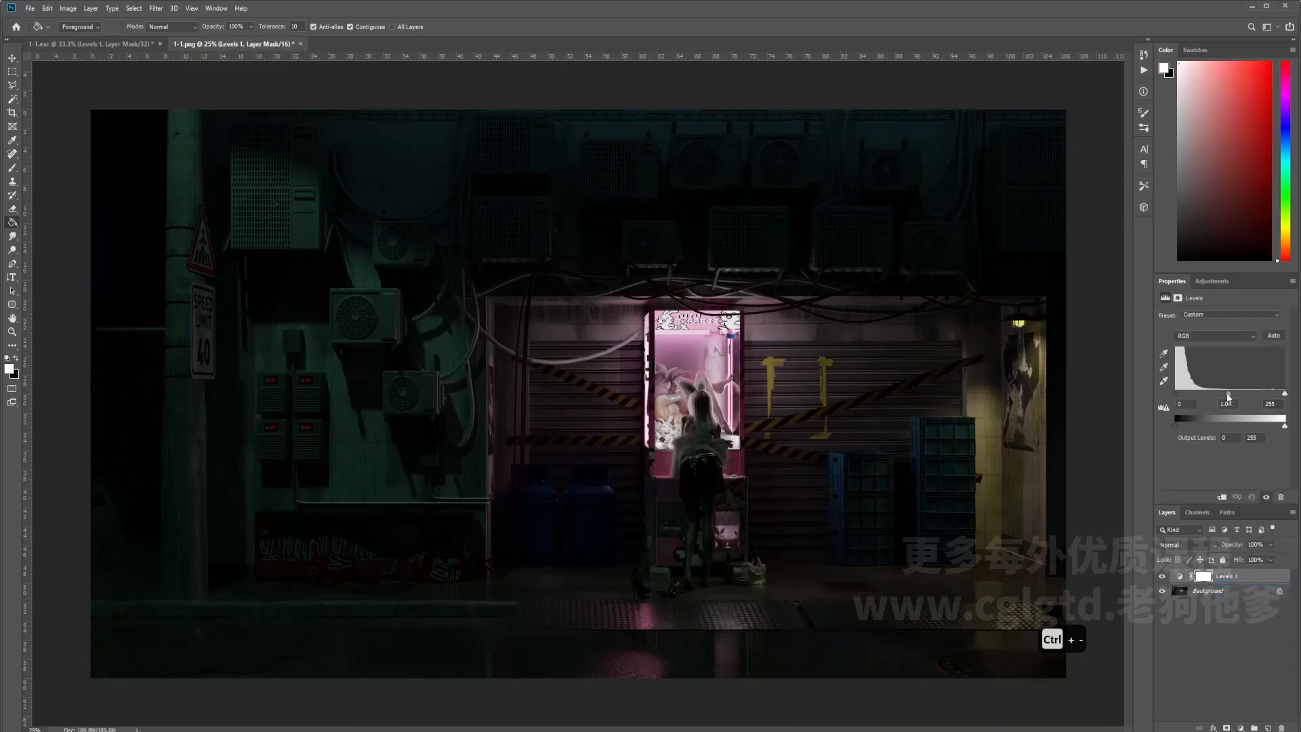
pyautogui.moveTo(1228, 395); pyautogui.dragTo(1179, 410)
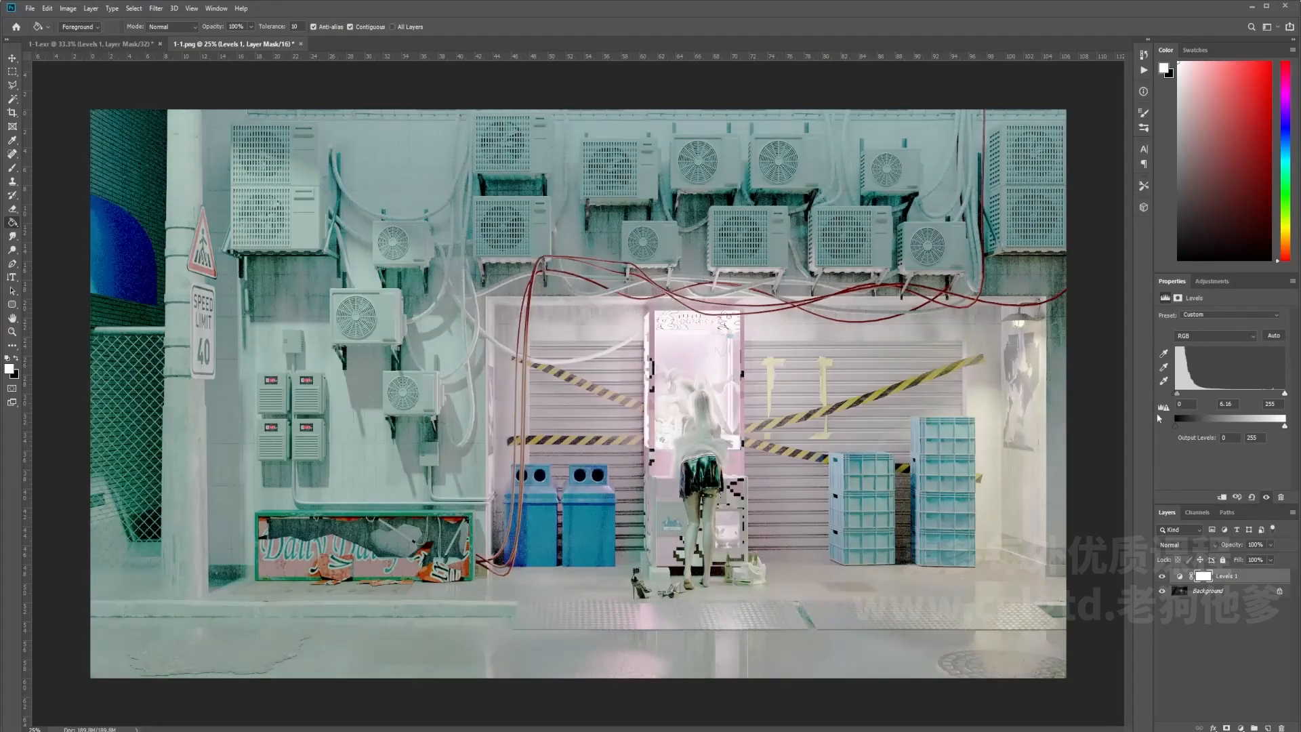
# Examine the noise and shadow detail of the brightened 1-1.png around the machine, air conditioners and dark wall.
pyautogui.hotkey('ctrl', '=')
pyautogui.hotkey('ctrl', '=')
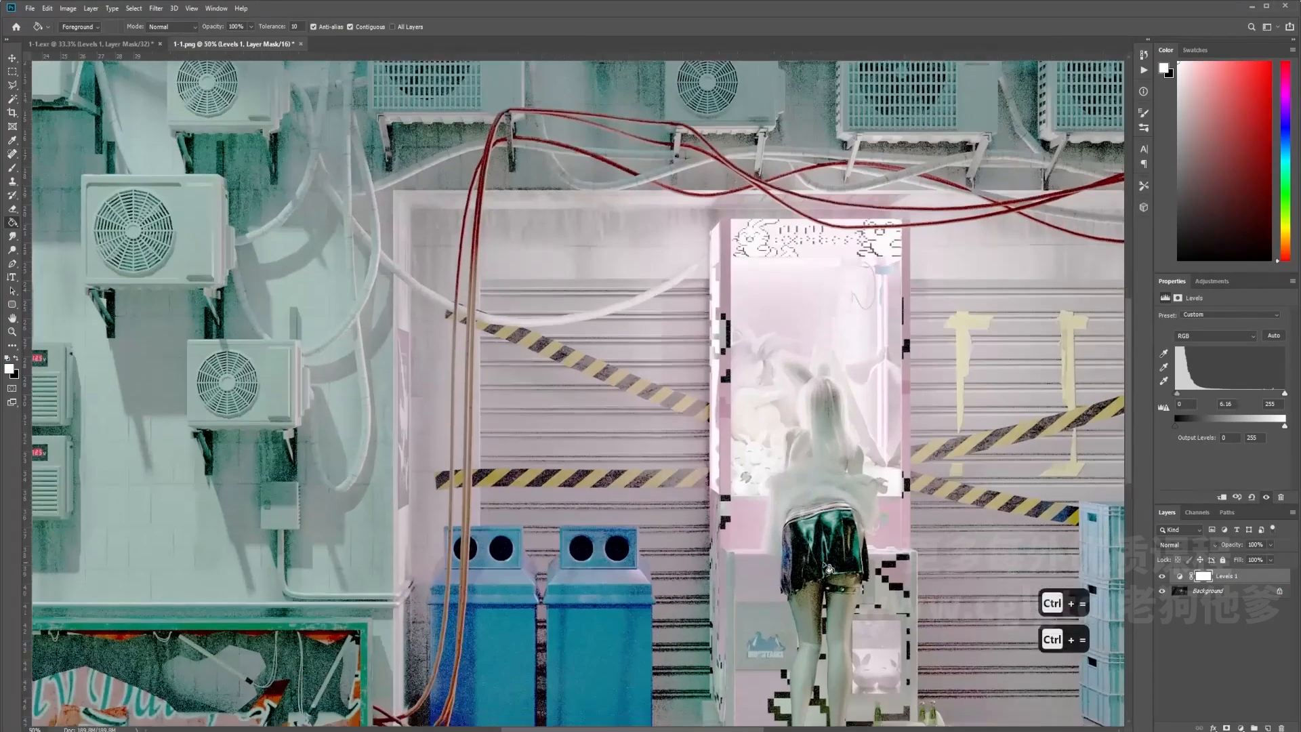
pyautogui.scroll(-1, 828, 568)
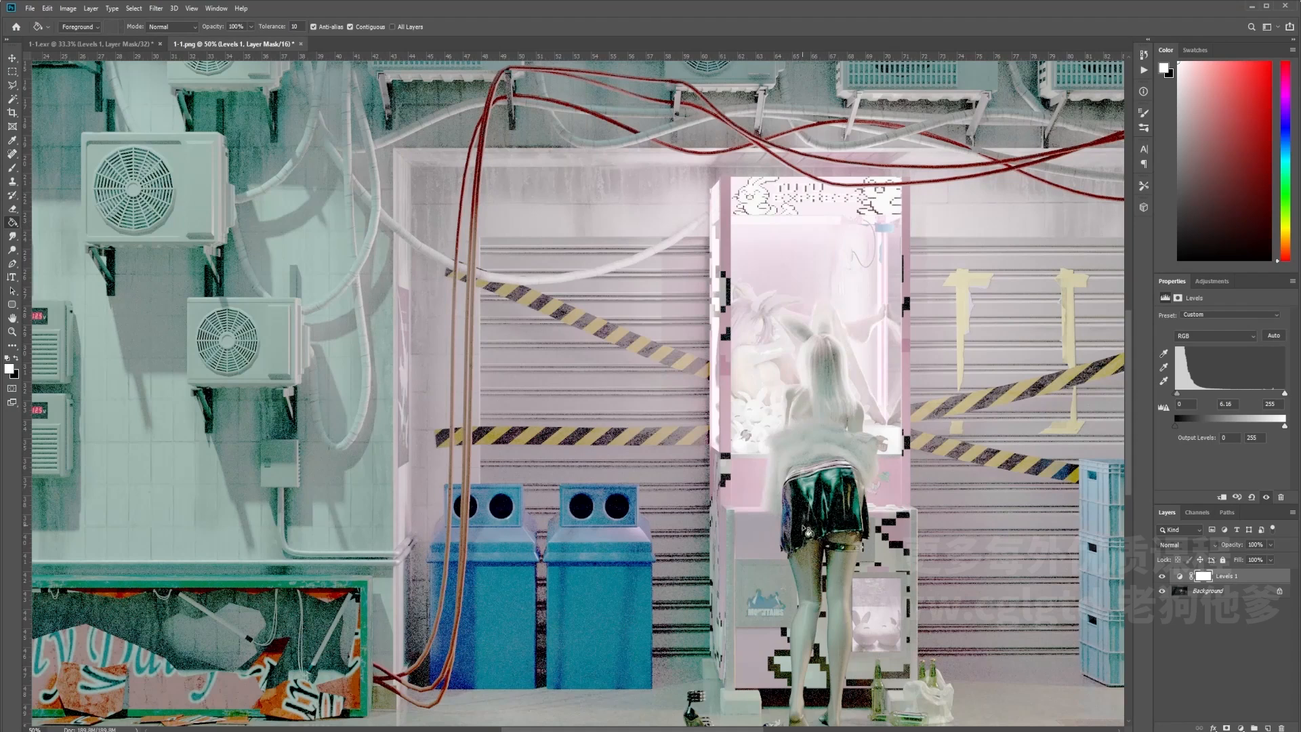
pyautogui.scroll(5, 820, 535)
pyautogui.scroll(2, 812, 539)
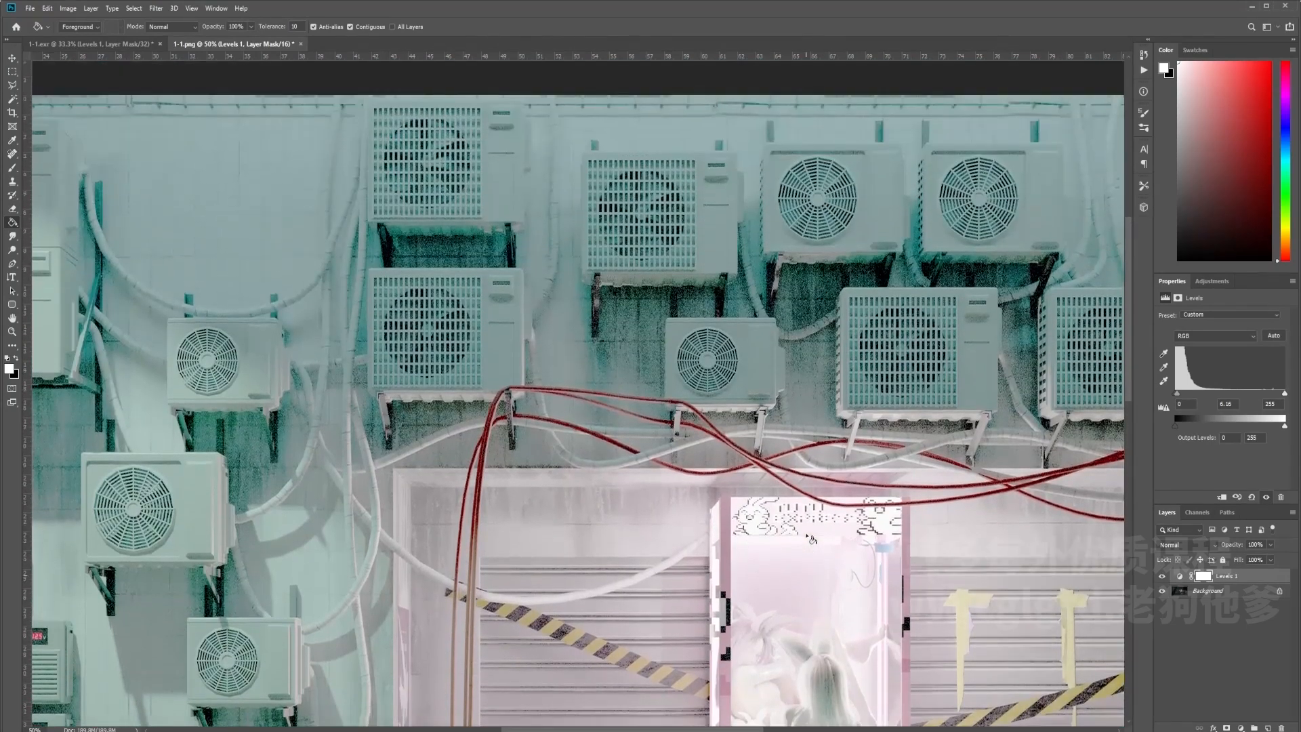
pyautogui.keyDown('ctrl'); pyautogui.hscroll(-9, 352, 237); pyautogui.keyUp('ctrl')
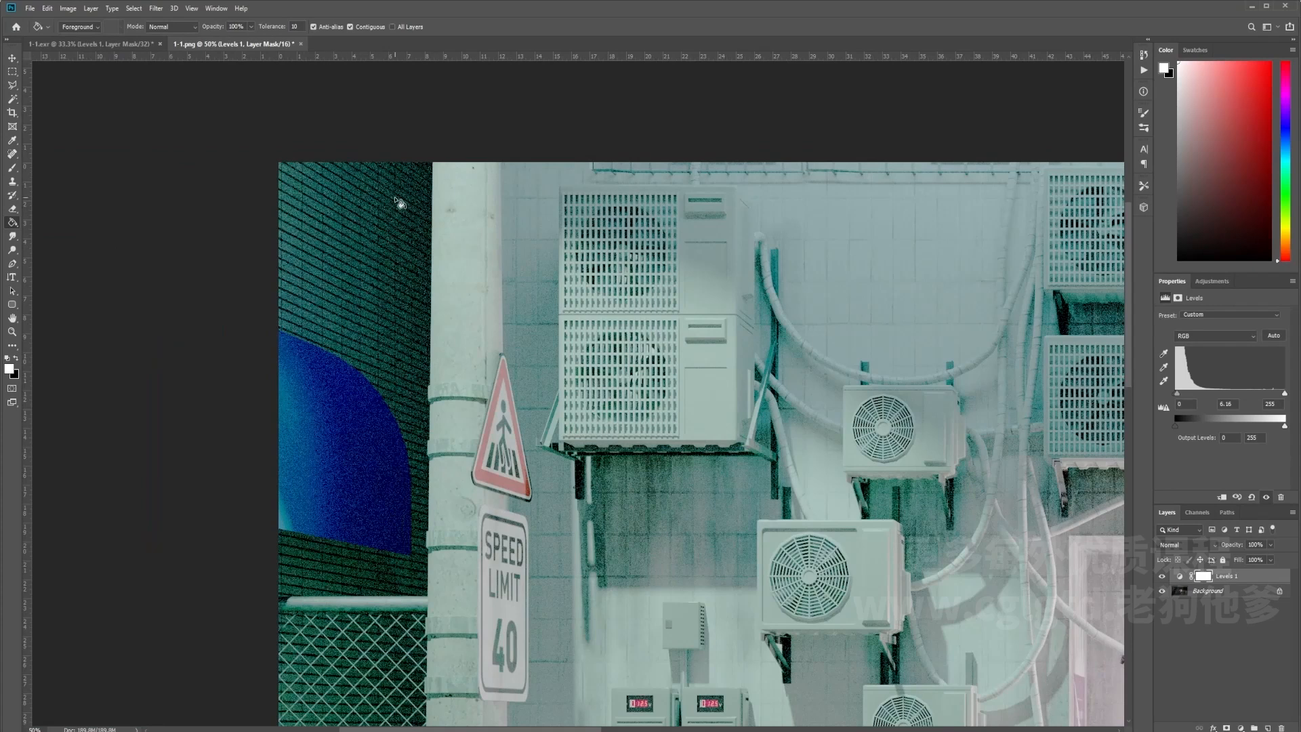
# Compare the brightened 1-1.exr and 1-1.png renders, with both documents shown in full at 25% zoom.
pyautogui.click(116, 46)
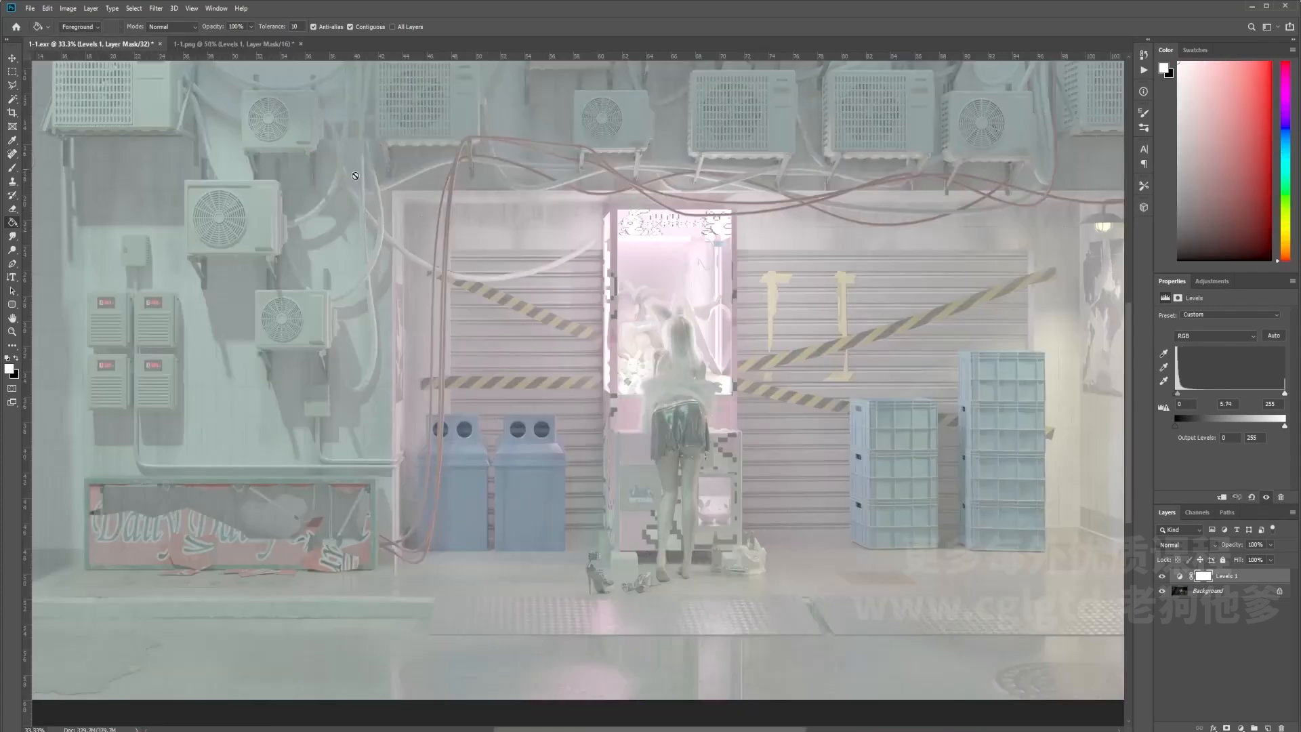
pyautogui.click(246, 46)
pyautogui.hotkey('ctrl', '-')
pyautogui.hotkey('ctrl', '-')
pyautogui.hotkey('ctrl', '-')
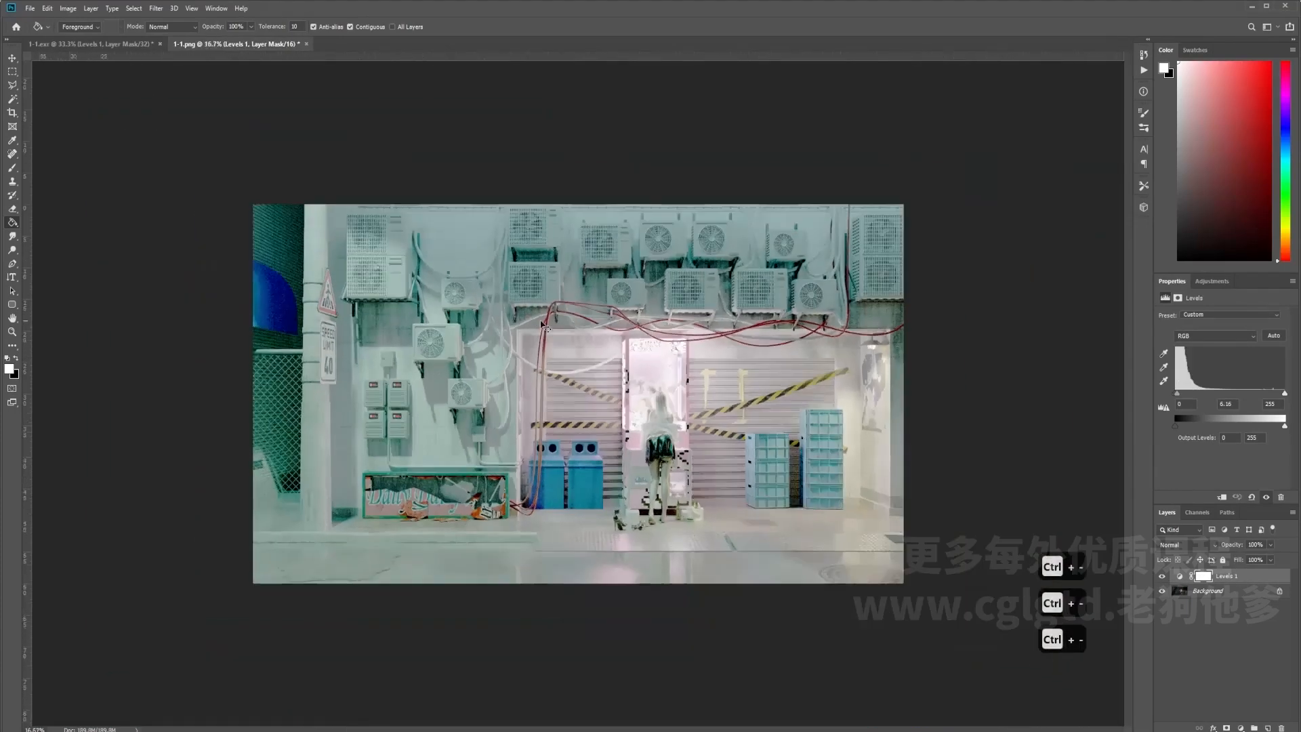
pyautogui.hotkey('ctrl', '=')
pyautogui.hotkey('ctrl', '=')
pyautogui.hotkey('ctrl', 'Tab')
pyautogui.hotkey('ctrl', '-')
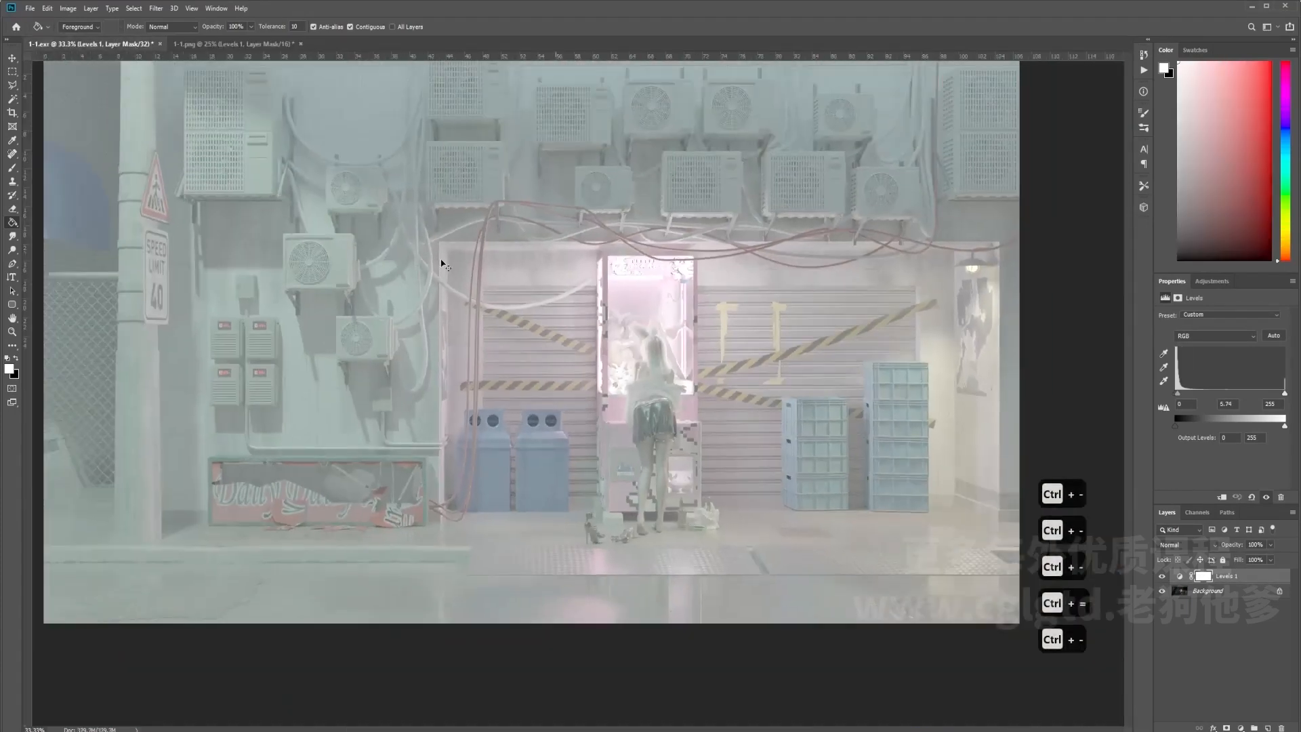
pyautogui.hotkey('ctrl', '-')
pyautogui.hotkey('ctrl', '=')
pyautogui.click(219, 44)
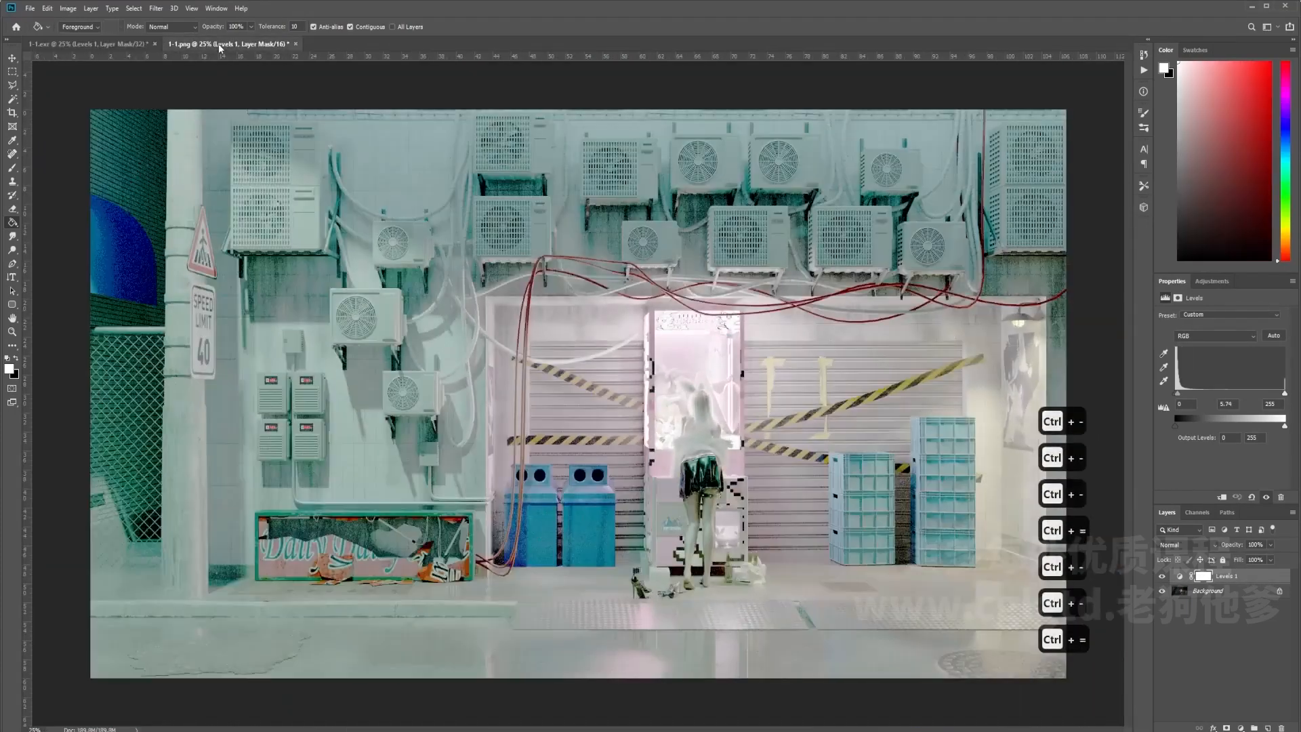
pyautogui.click(112, 43)
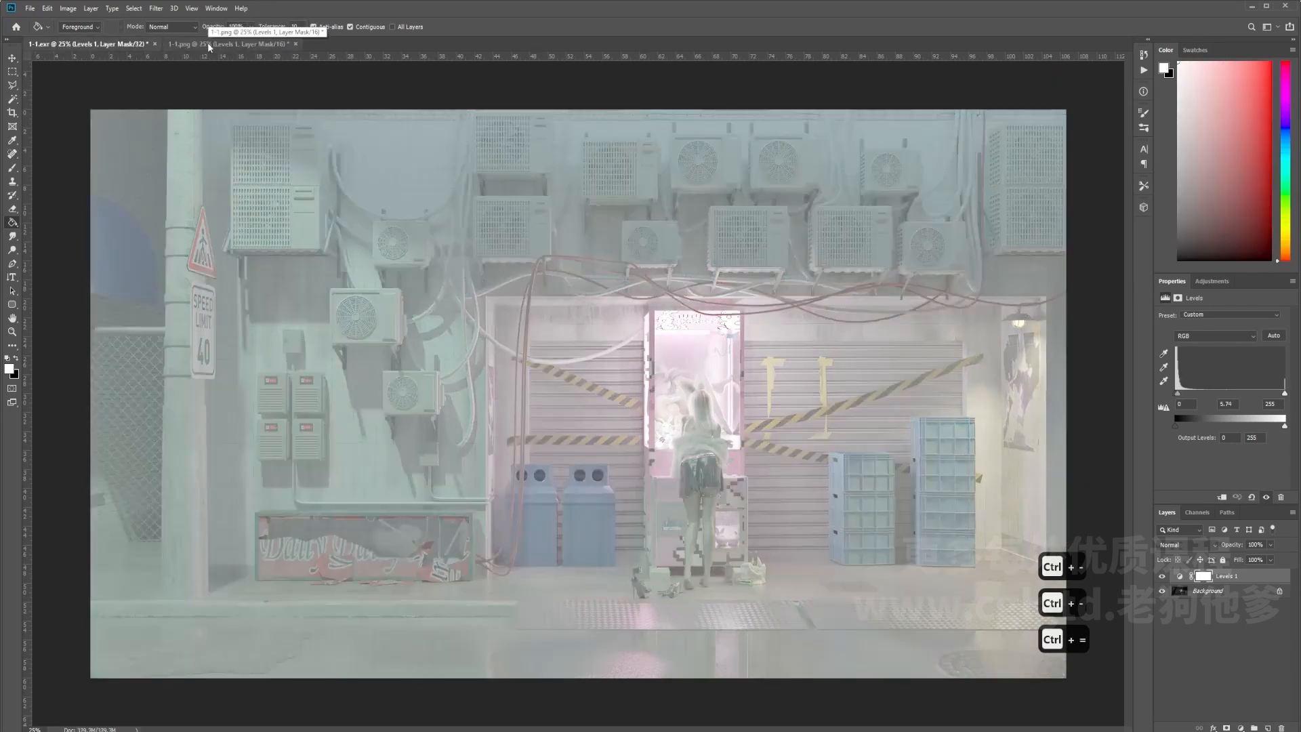
pyautogui.click(208, 43)
pyautogui.click(94, 43)
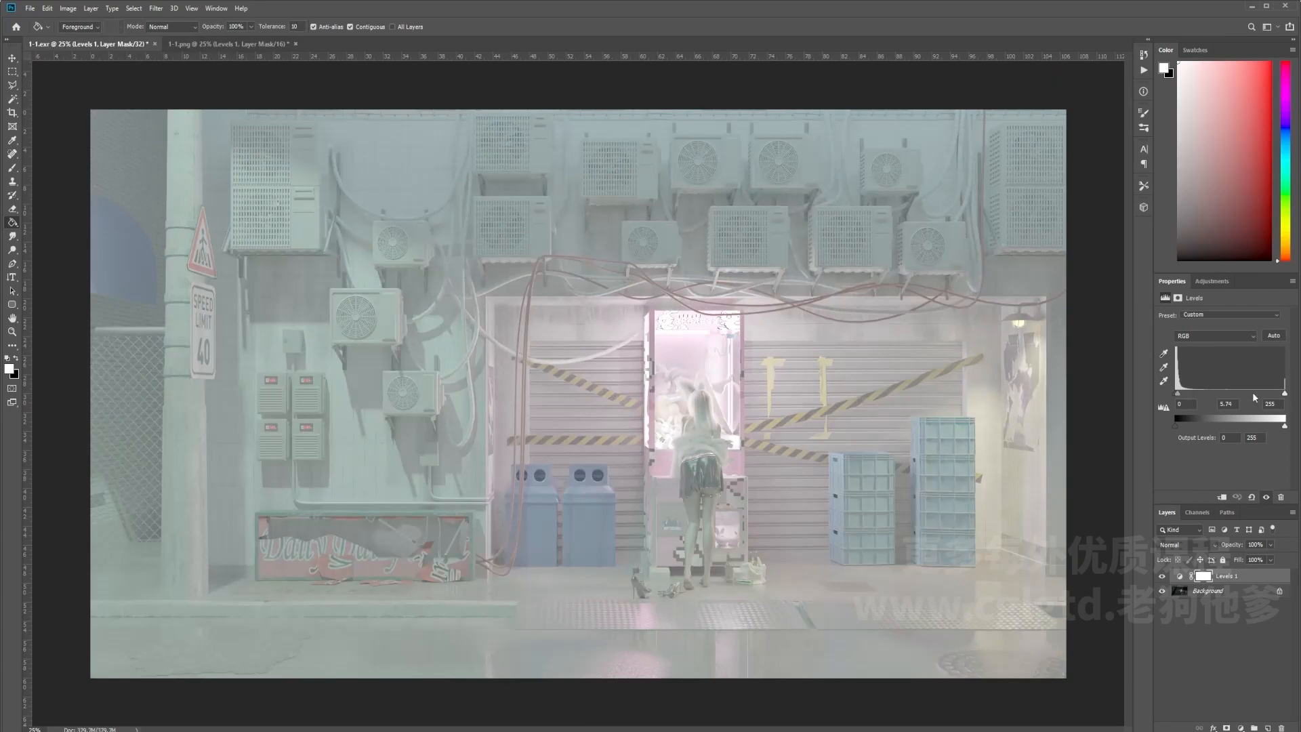
# Set the Levels adjustment on 1-1.exr to a white input of 148 and a midtone value of 3.63.
pyautogui.moveTo(1285, 393); pyautogui.dragTo(1264, 400)
pyautogui.moveTo(1179, 398); pyautogui.dragTo(1181, 398)
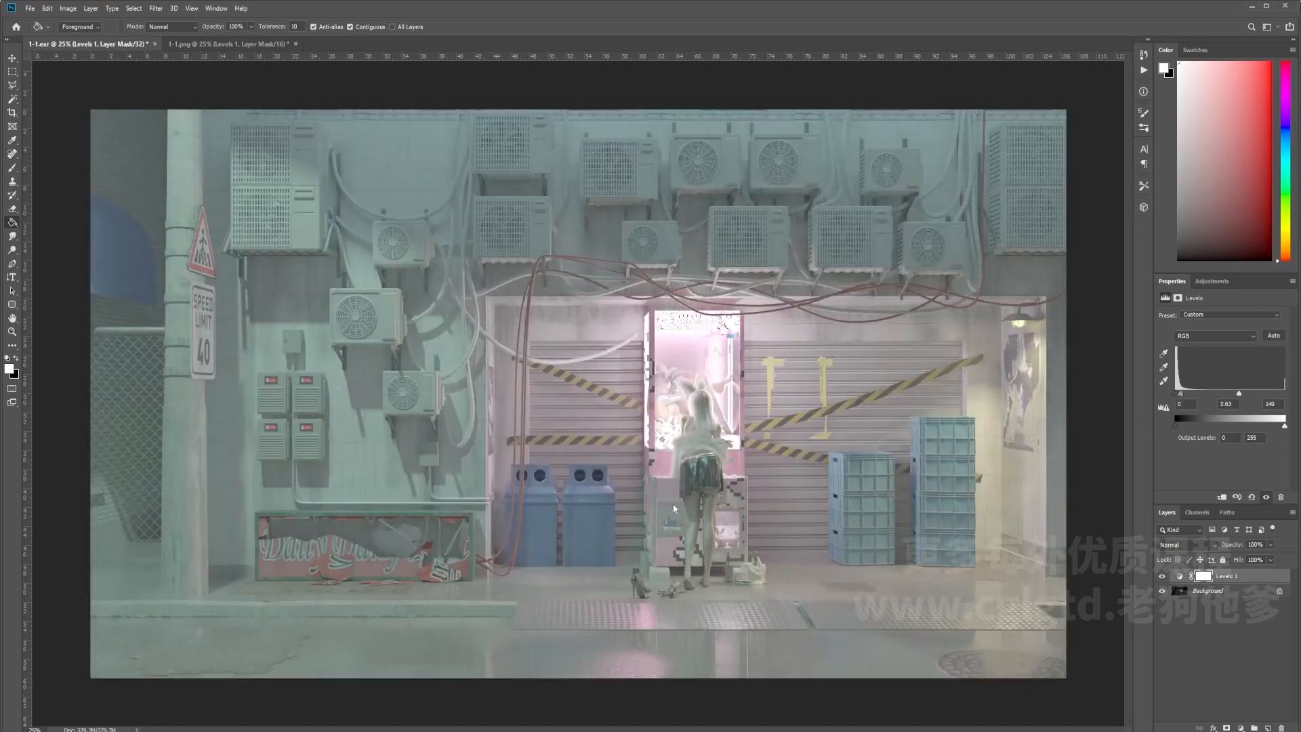
pyautogui.hotkey('ctrl', '=')
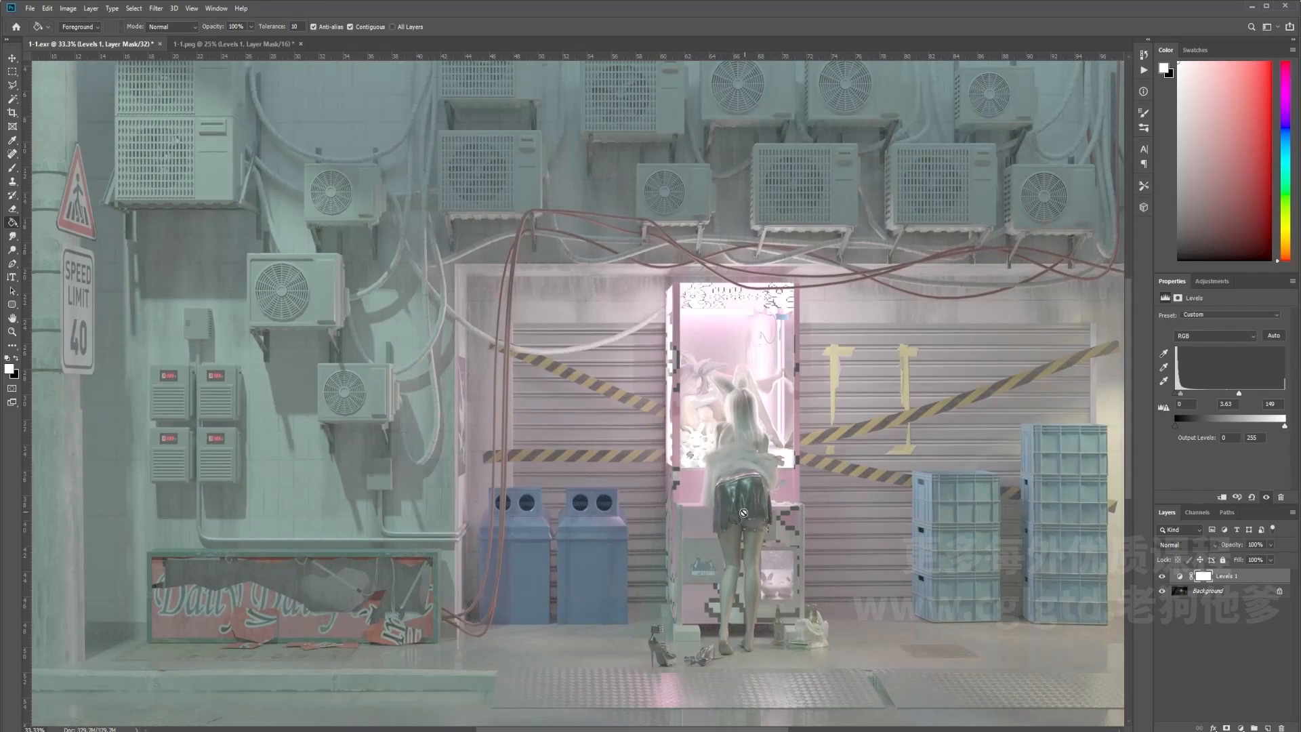
pyautogui.hotkey('ctrl', '-')
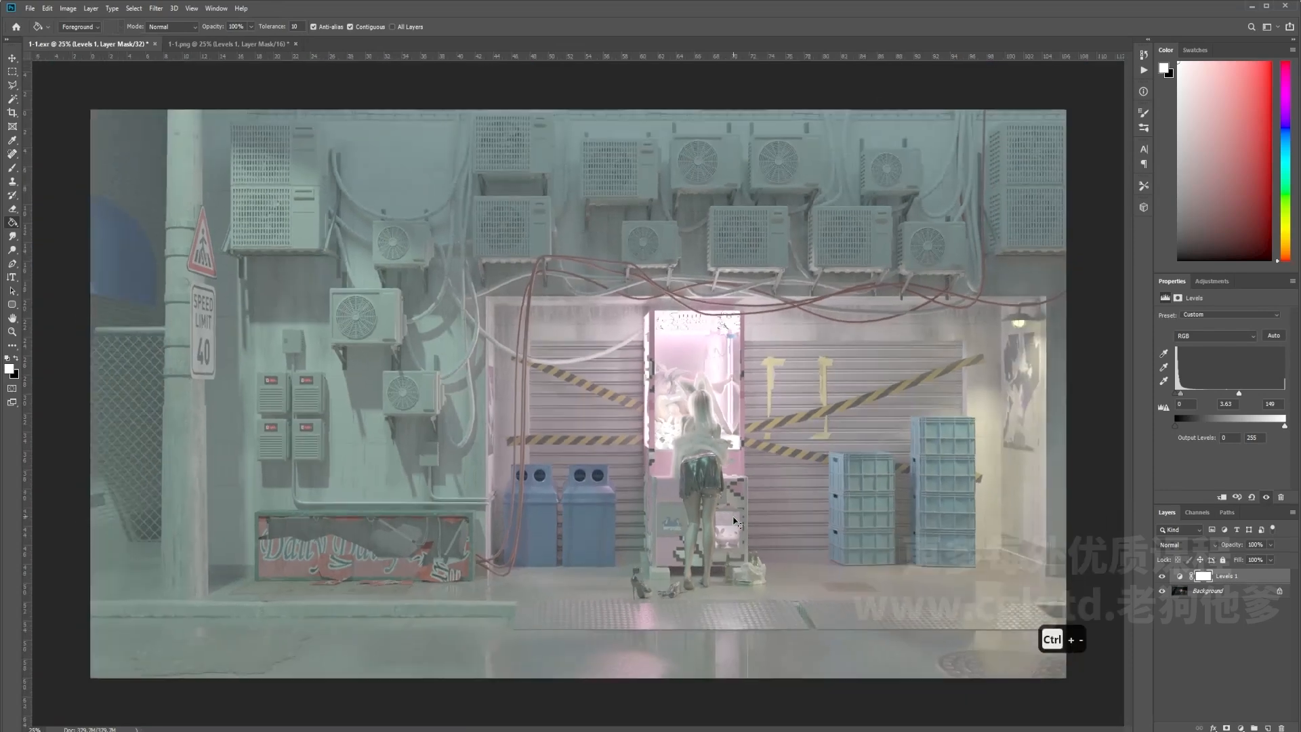
# Try to fill the Levels layer mask of 1-1.exr with black using the Paint Bucket, then switch to the Move tool.
pyautogui.click(1204, 576)
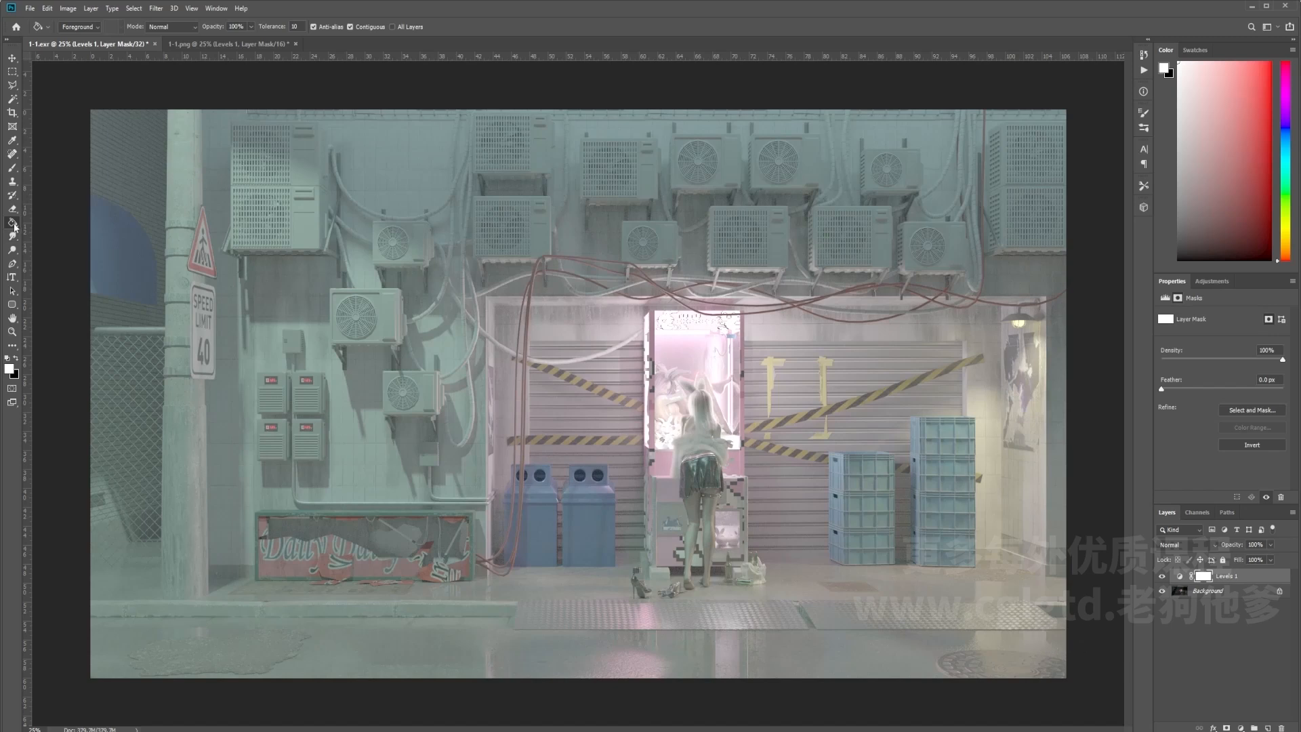
pyautogui.click(17, 360)
pyautogui.click(286, 362)
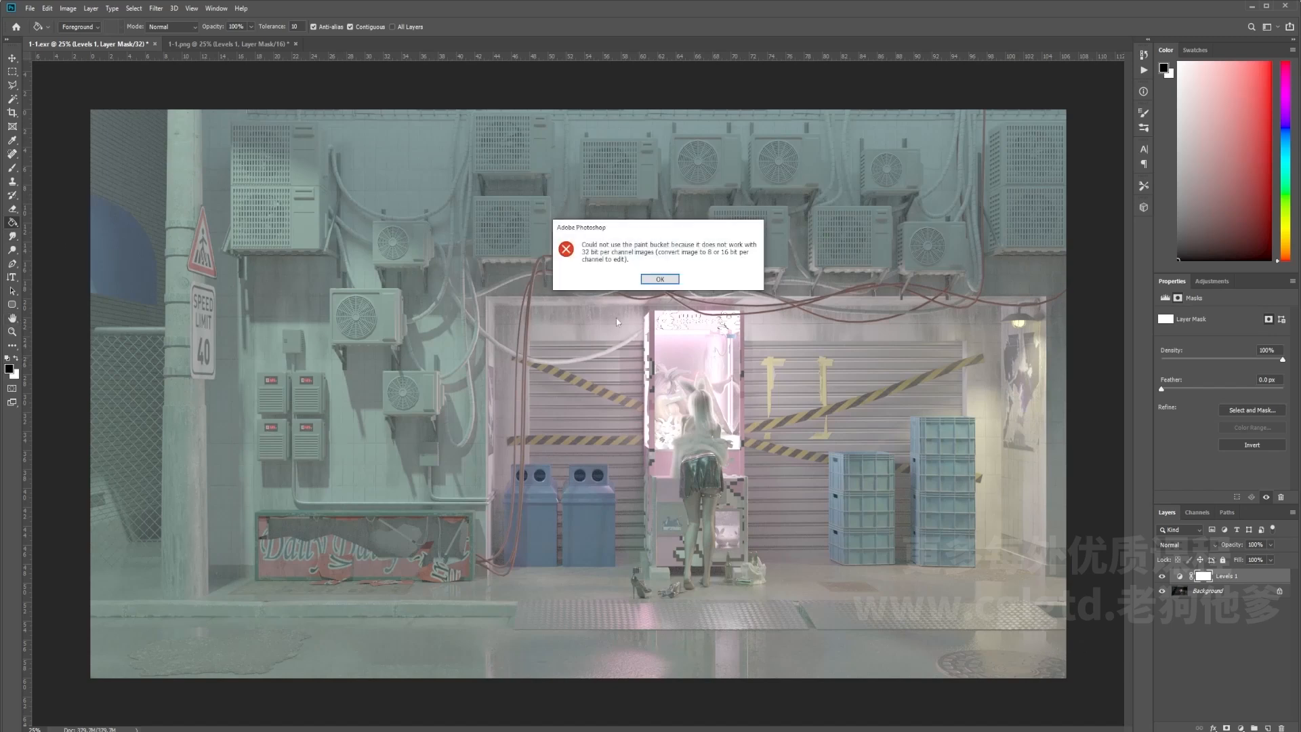
pyautogui.click(662, 277)
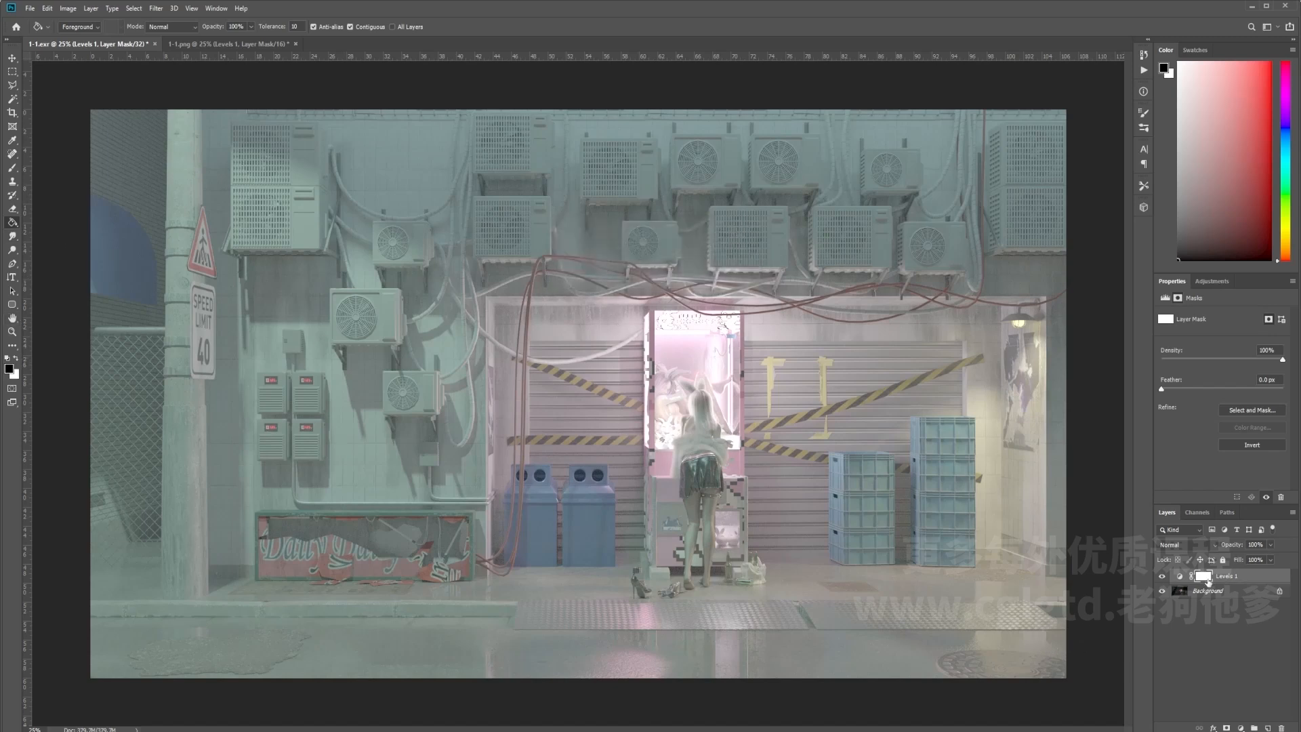
pyautogui.click(539, 393)
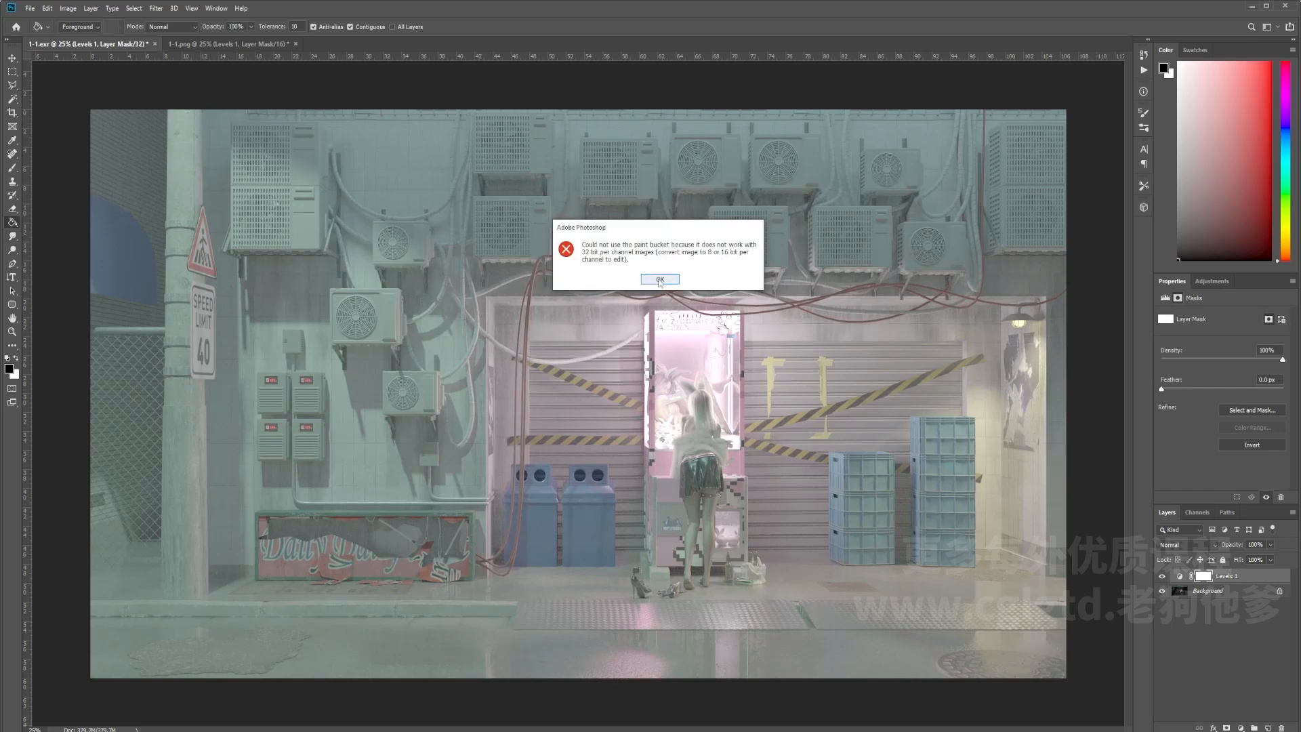
pyautogui.click(652, 279)
pyautogui.click(12, 71)
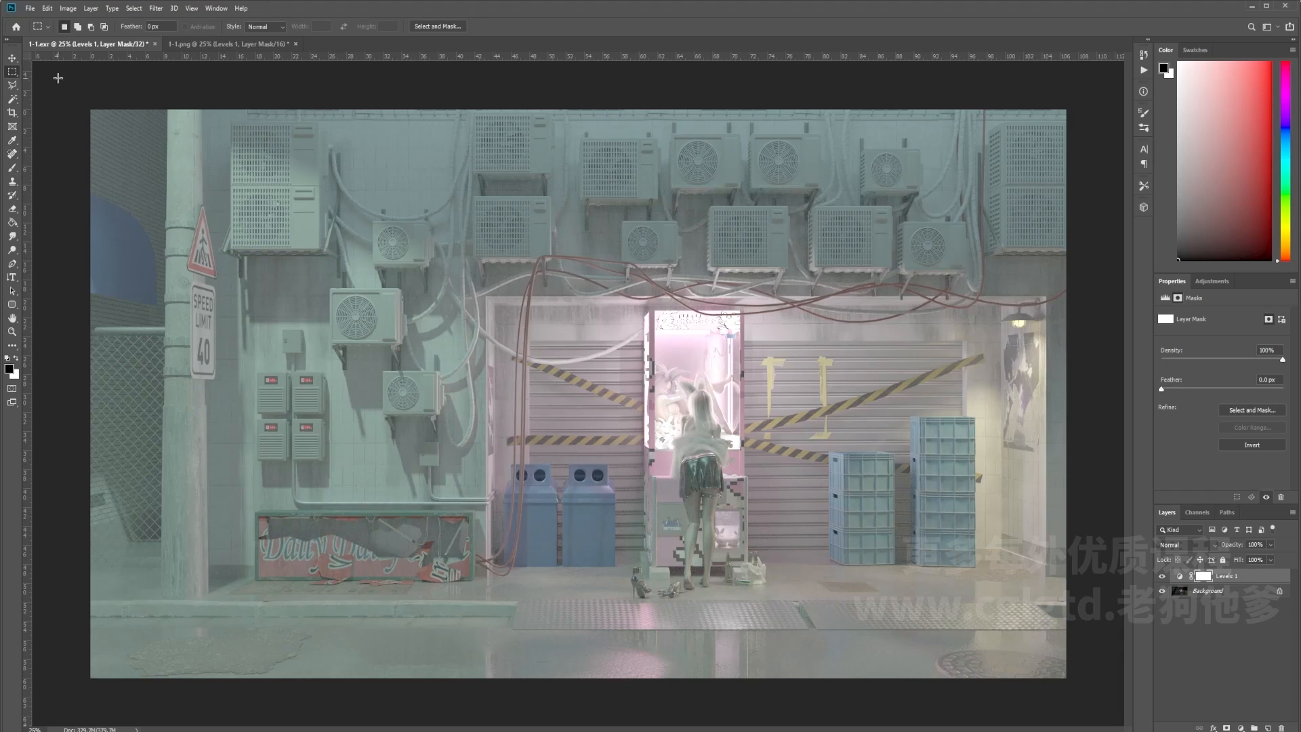
pyautogui.click(13, 57)
# Compare the shadow detail and colours of 1-1.exr with those of 1-1.png, alternating between the two documents.
pyautogui.click(204, 45)
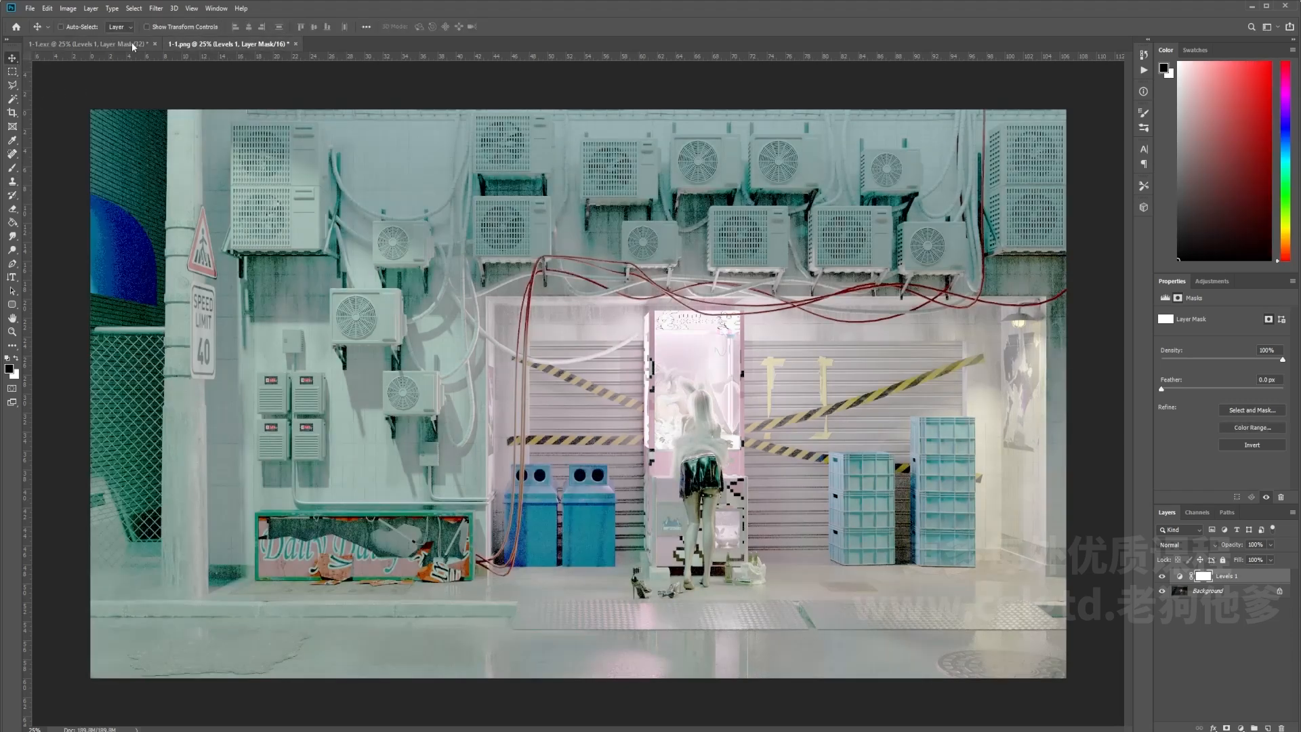
pyautogui.click(133, 46)
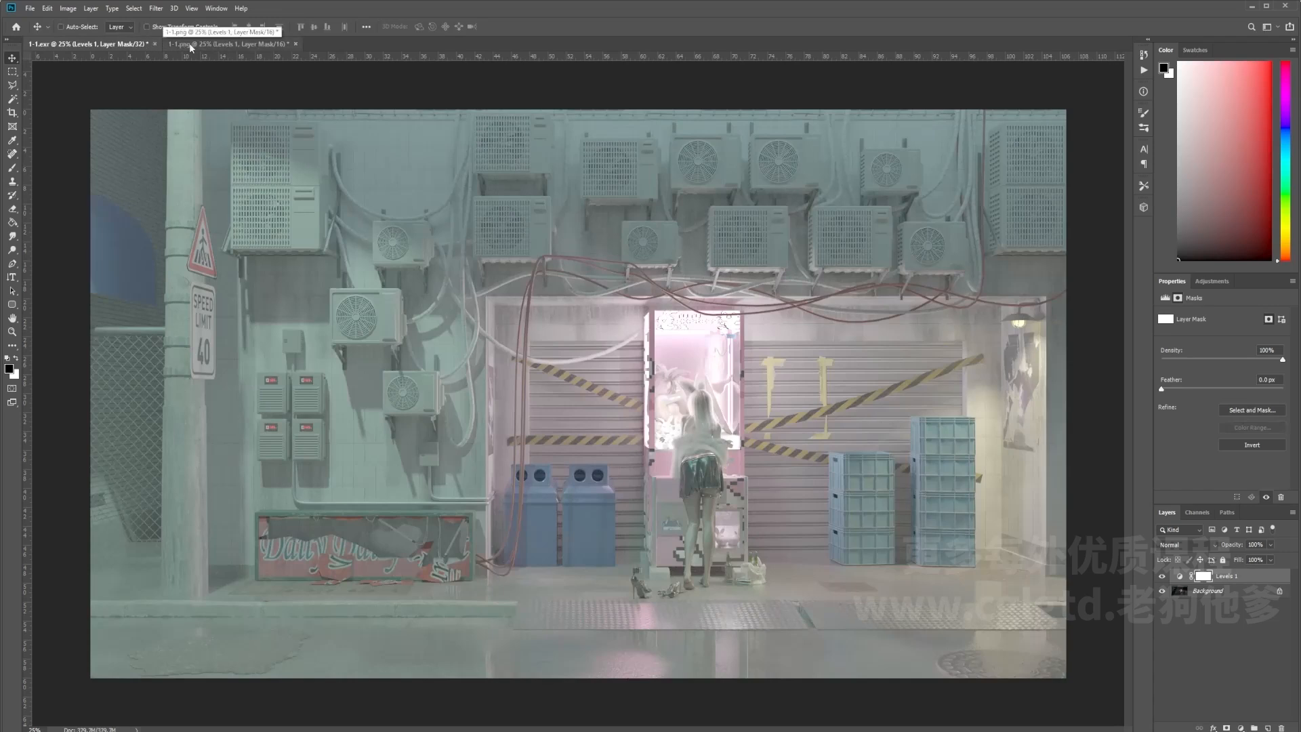
pyautogui.click(194, 46)
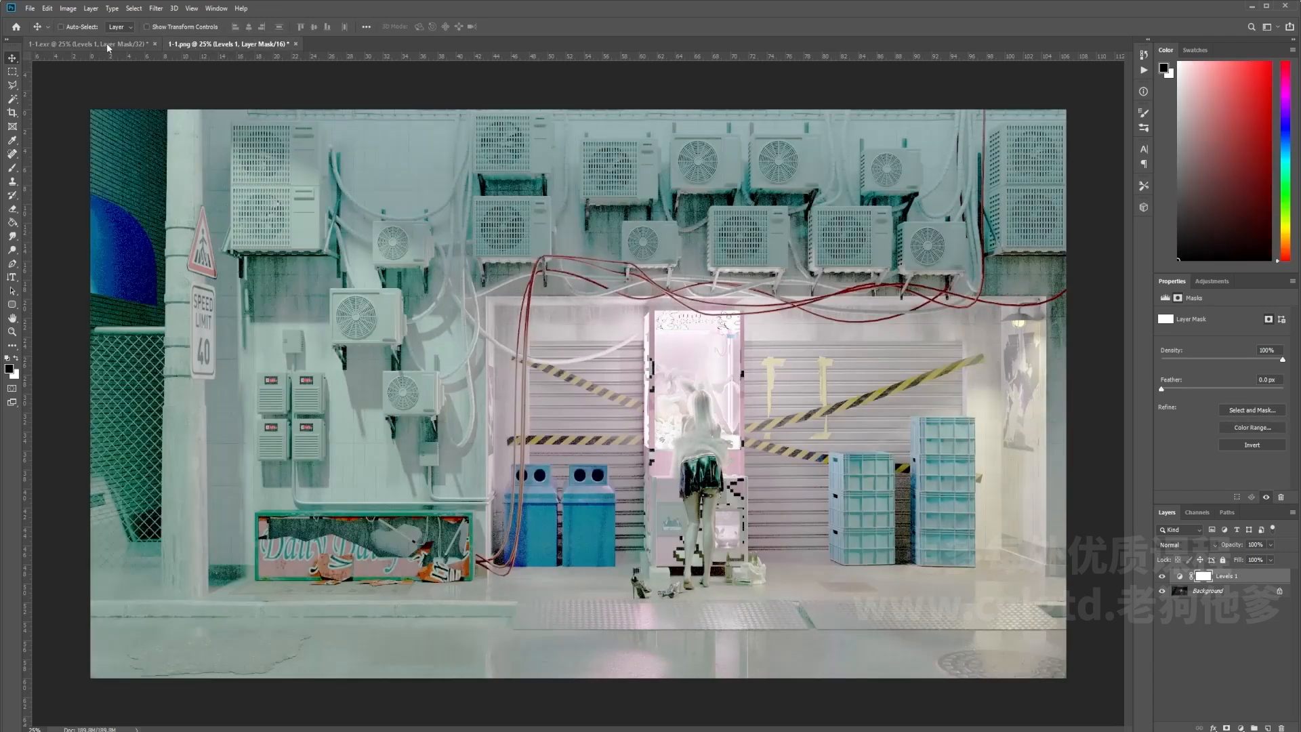
pyautogui.click(108, 45)
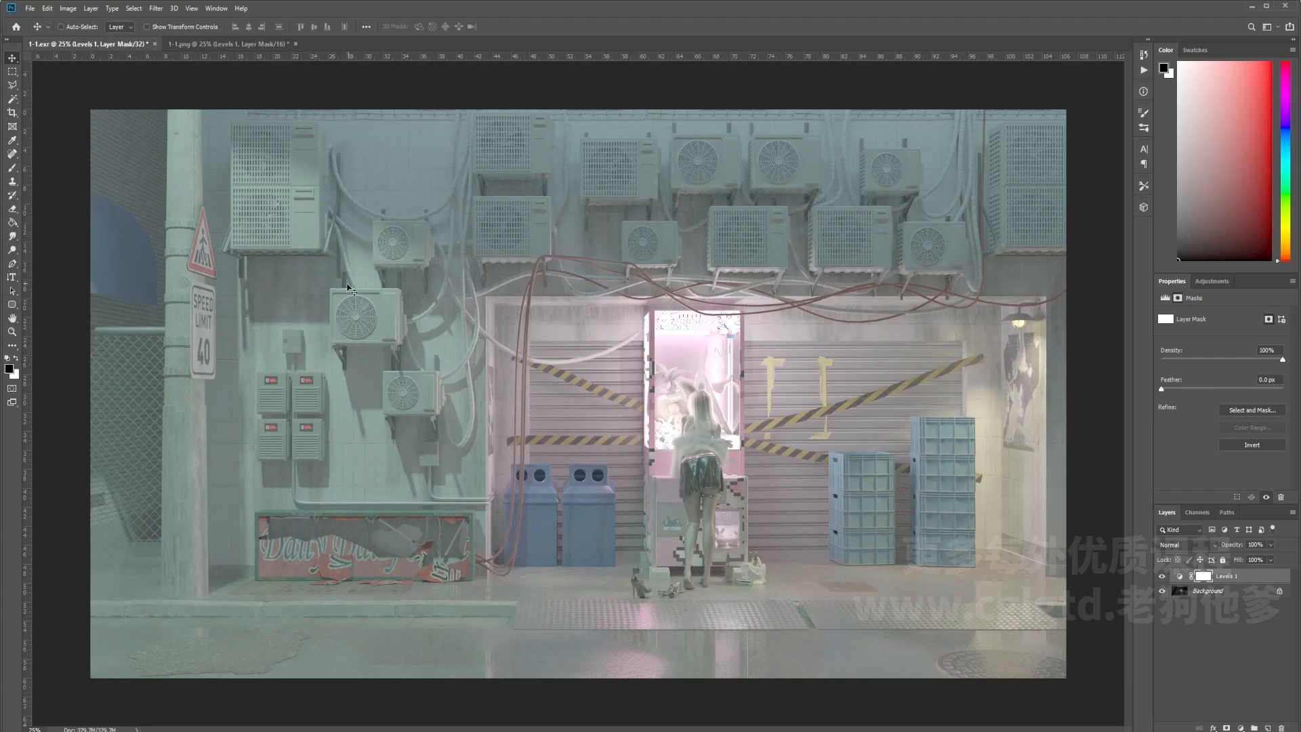
pyautogui.click(203, 46)
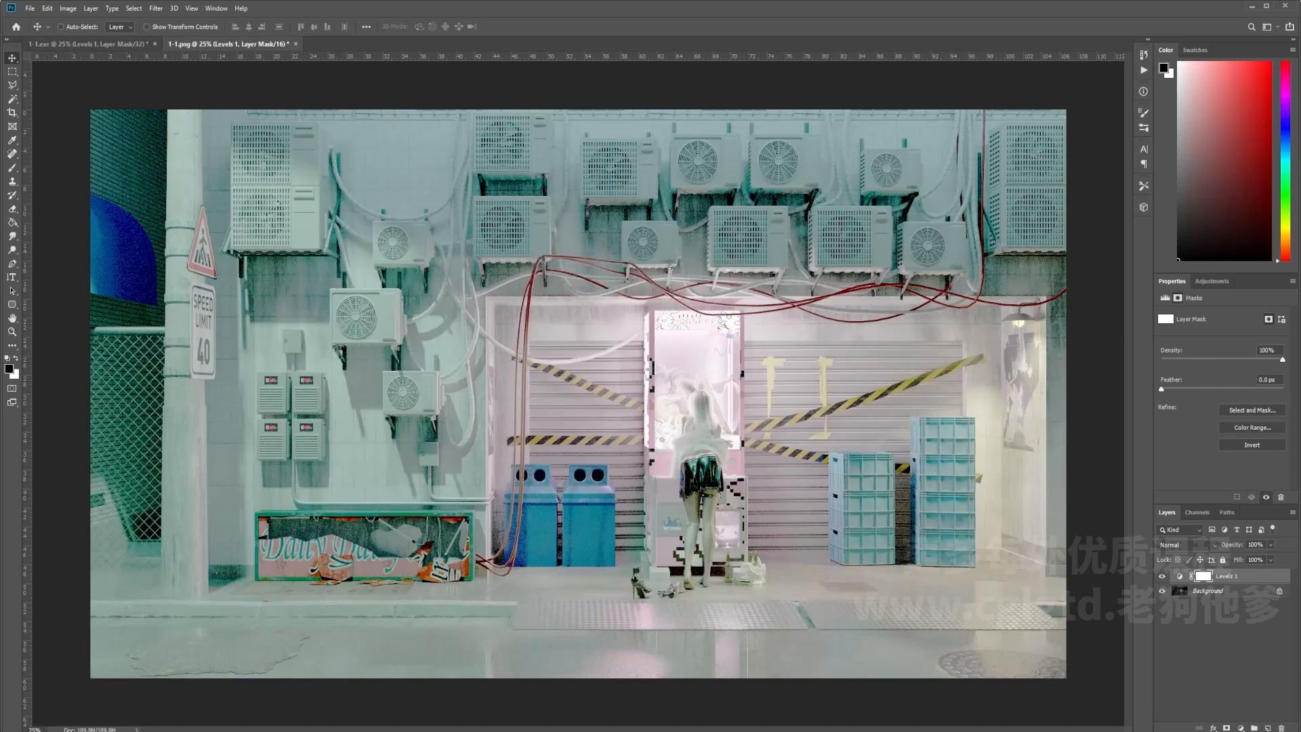
# Switch to File Explorer, open the first EXR render from the Chapter_23 folder, and check it against 1-1.png.
pyautogui.hotkey('alt', 'Tab')
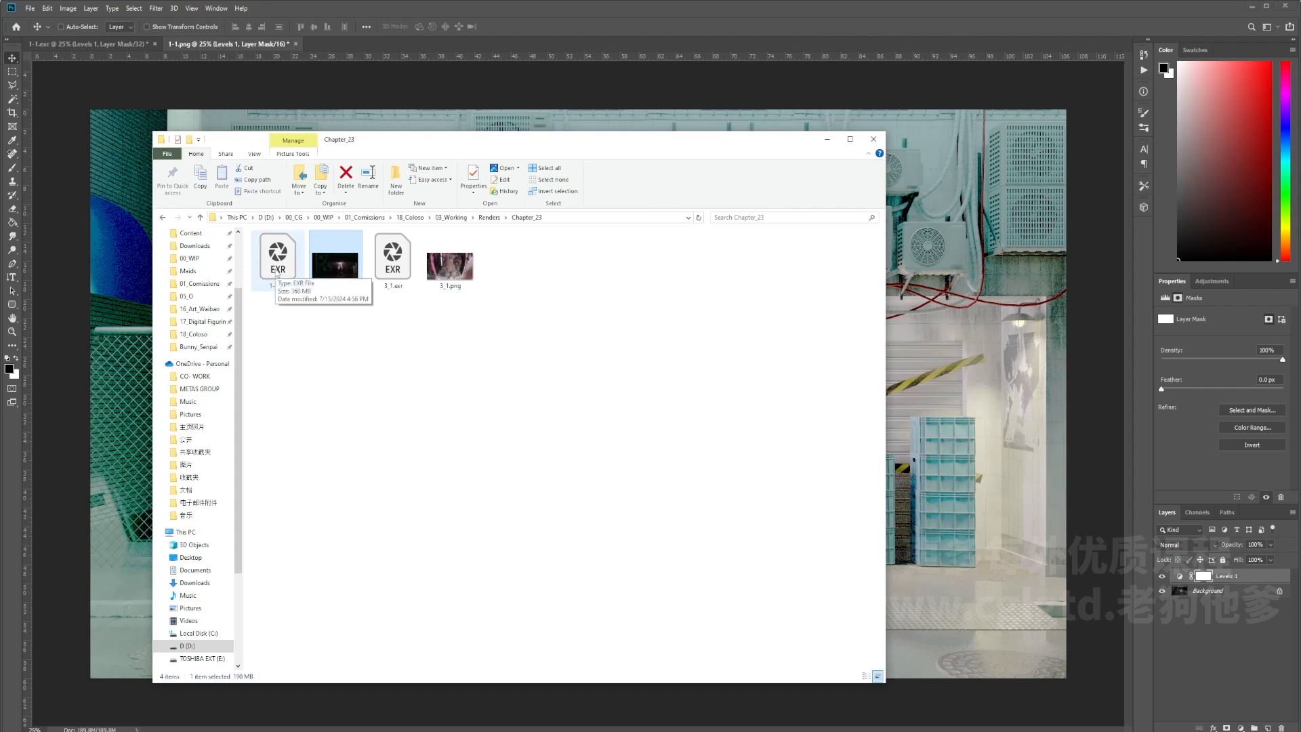
pyautogui.doubleClick(277, 274)
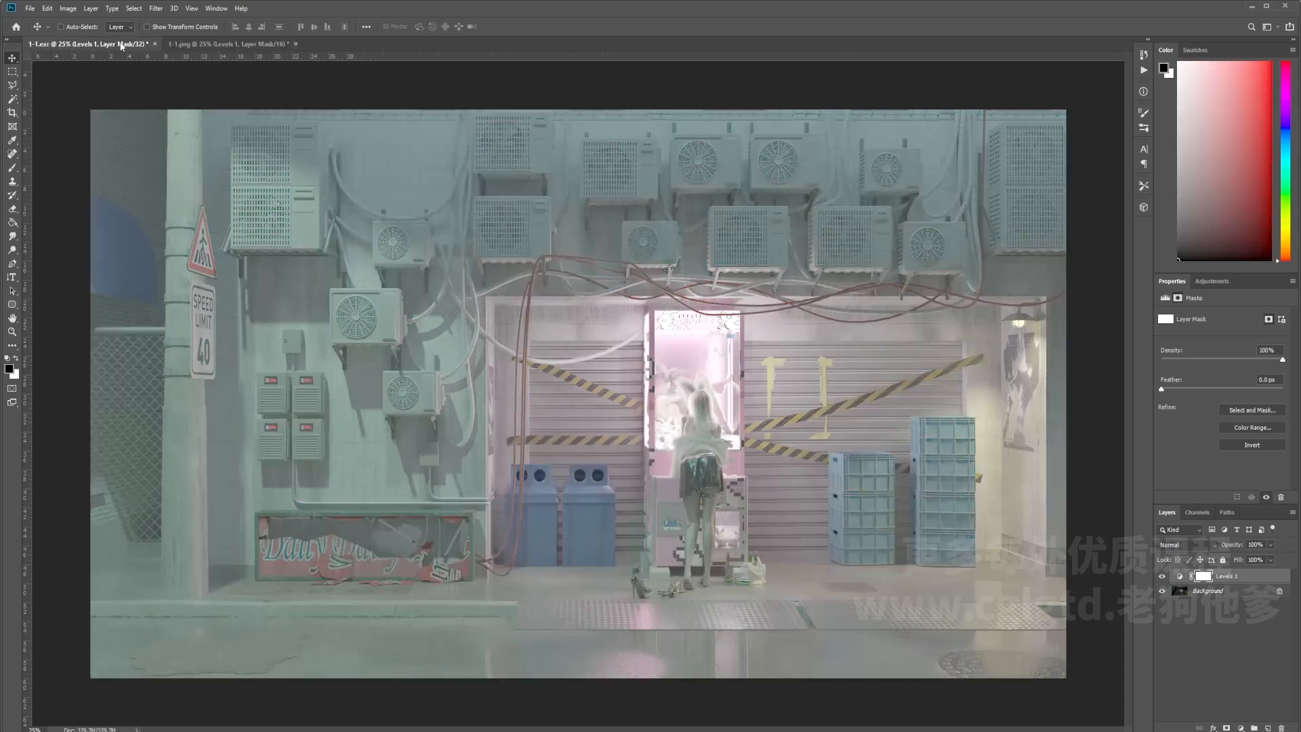
pyautogui.click(212, 46)
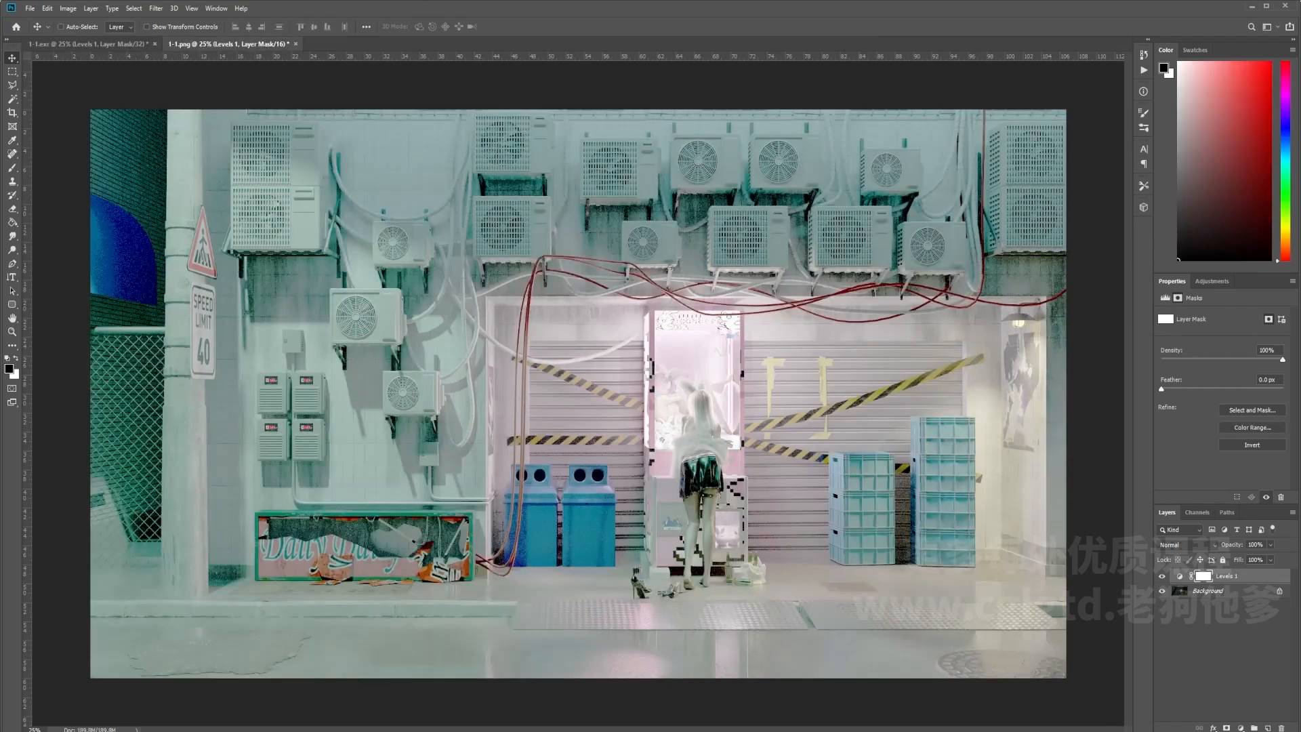
pyautogui.hotkey('ctrl', 'Tab')
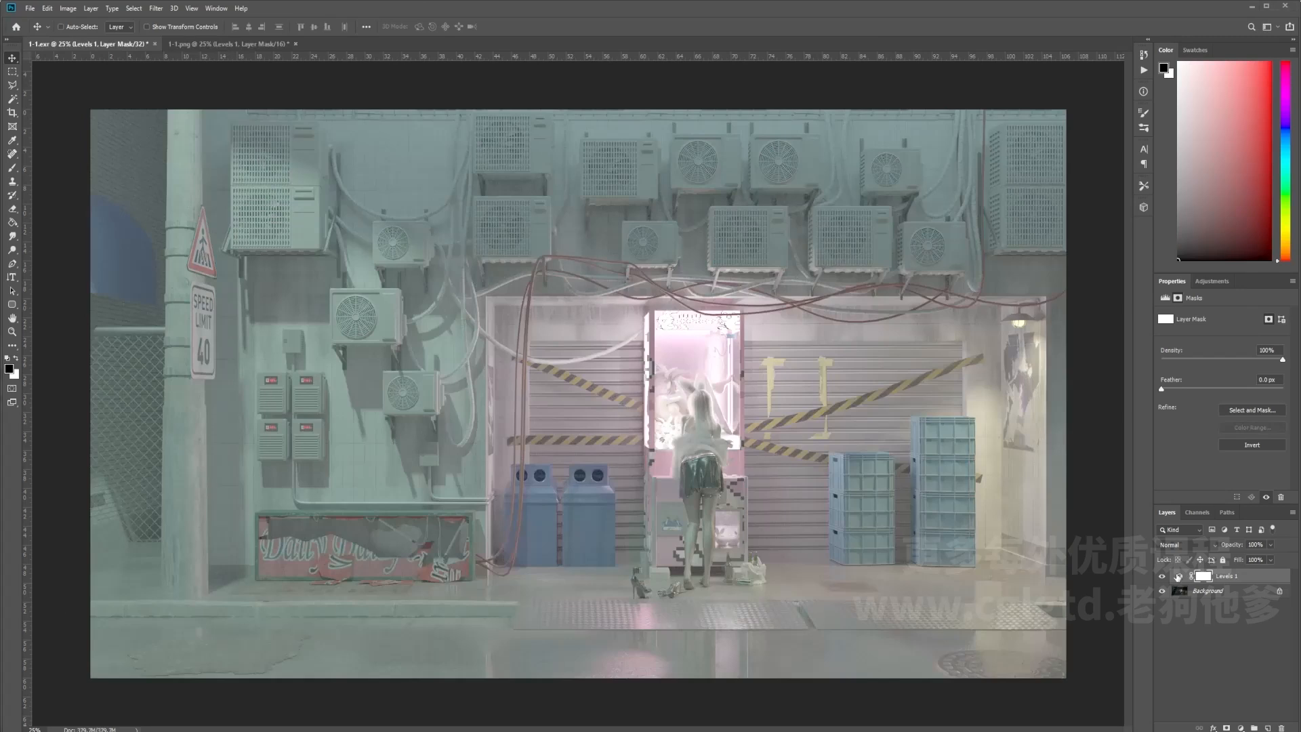
# Delete the Levels adjustment layer from 1-1.exr and convert the image to 16 bits with HDR Toning, using Local Adaptation and the Default preset.
pyautogui.moveTo(1178, 576); pyautogui.dragTo(1281, 728)
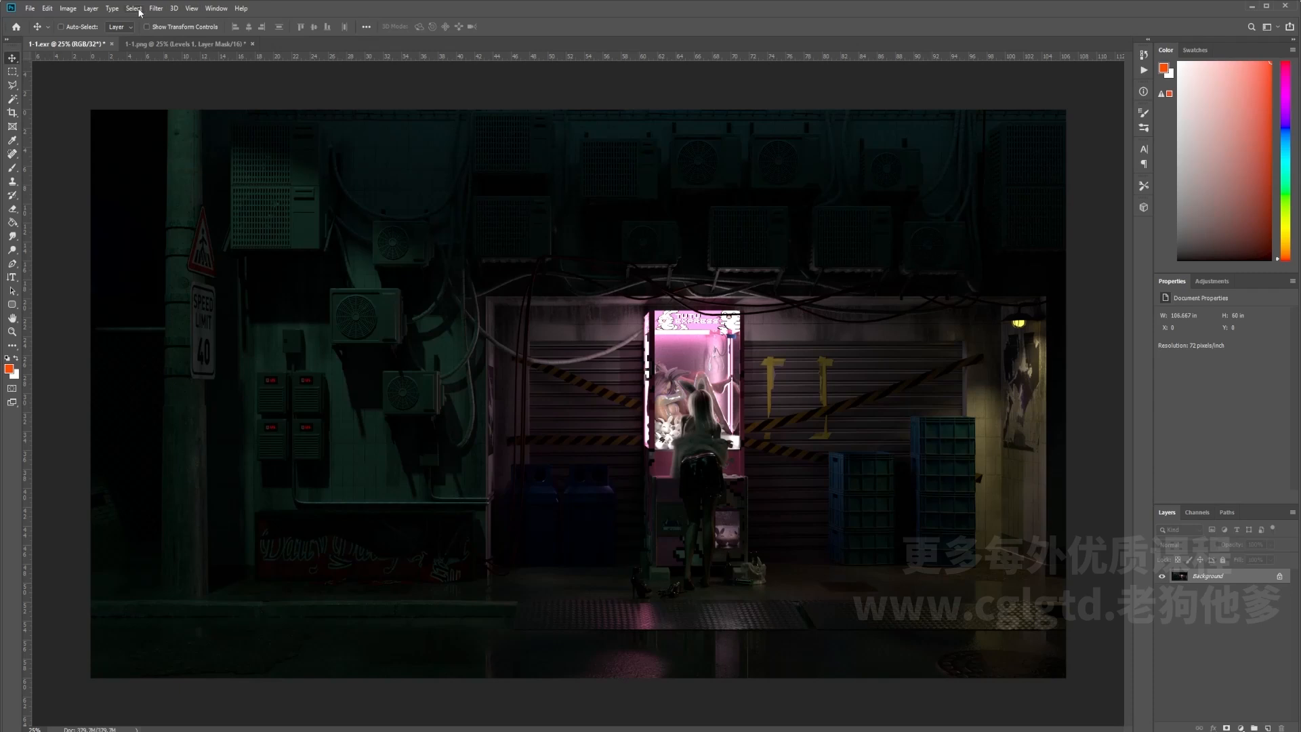
pyautogui.click(68, 8)
pyautogui.moveTo(104, 36)
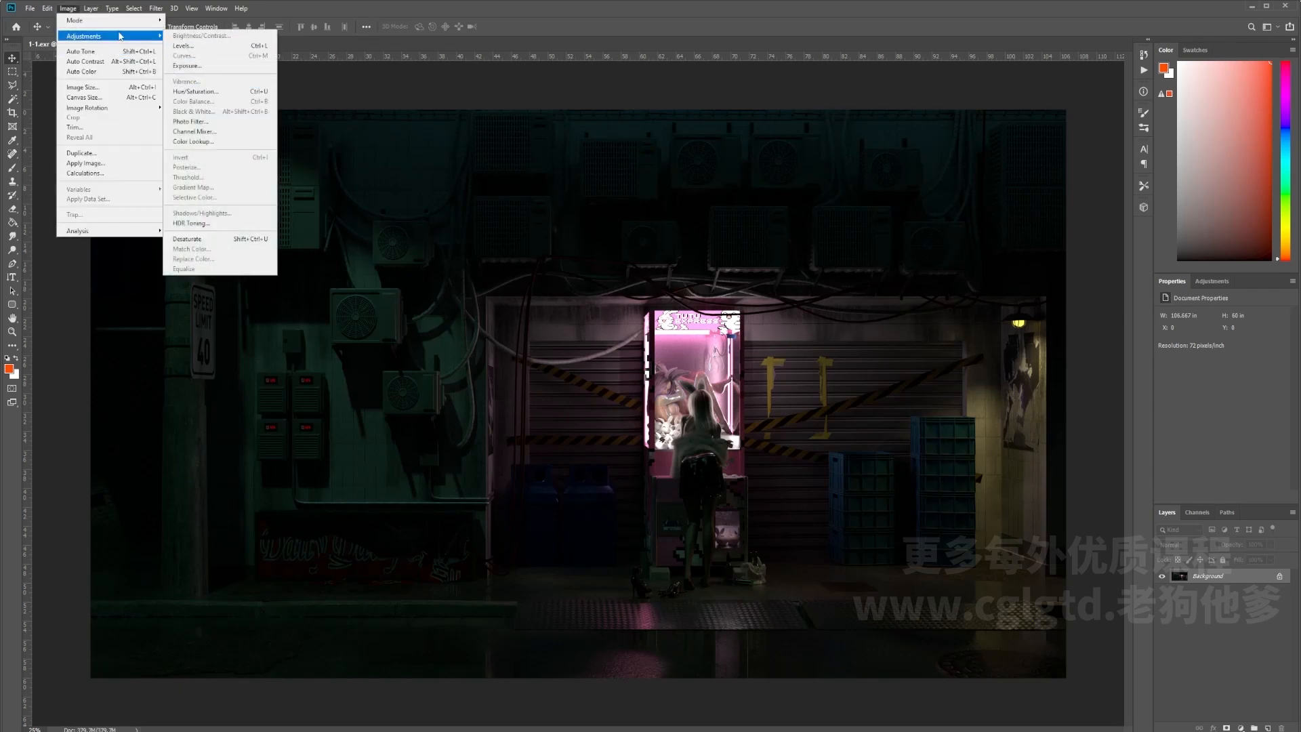
pyautogui.click(191, 223)
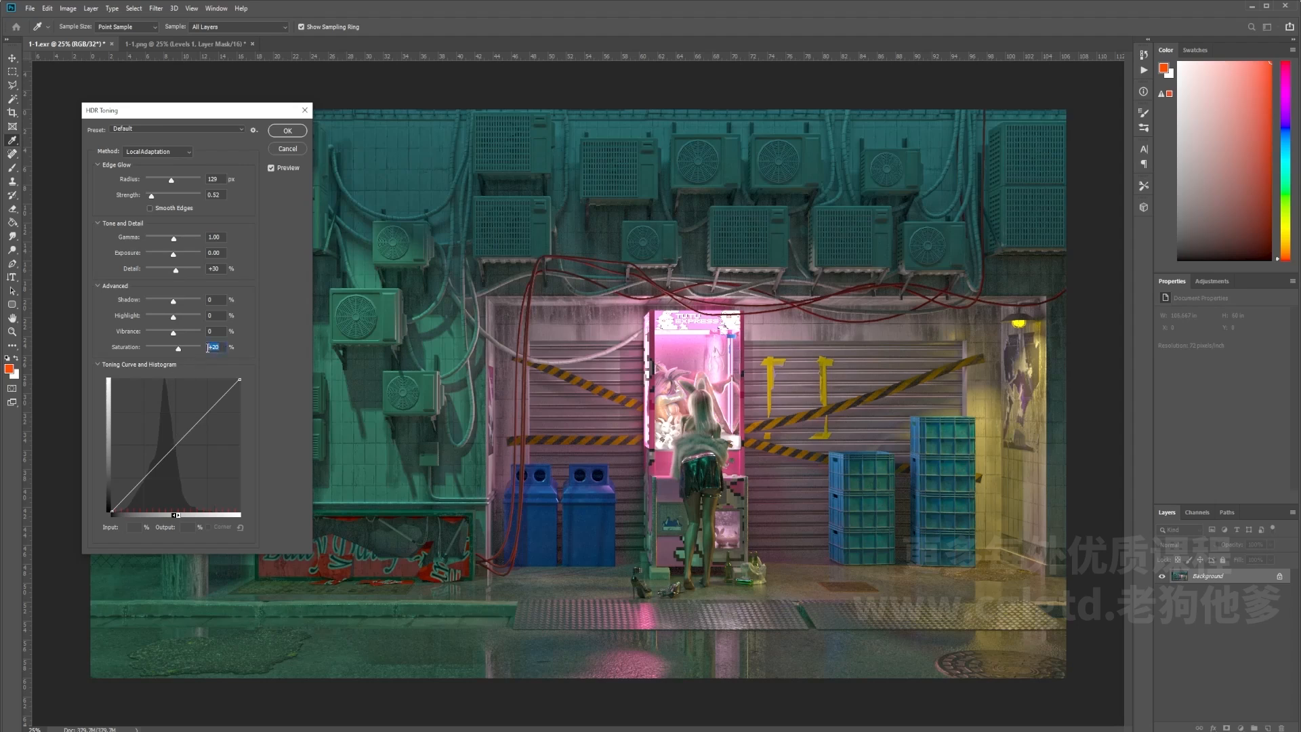
pyautogui.press('Escape')
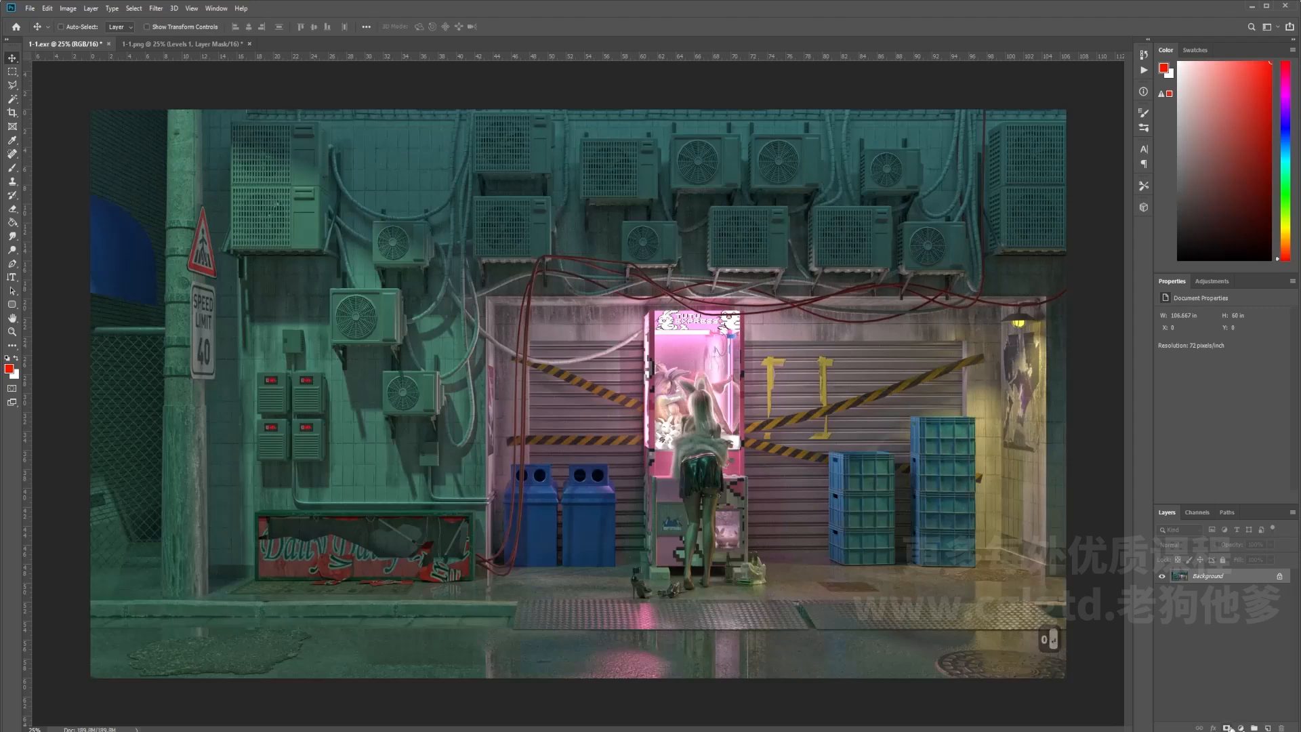
# Add a Levels adjustment layer to the toned 1-1.exr and darken the midtones to 0.52.
pyautogui.click(1240, 727)
pyautogui.click(1257, 590)
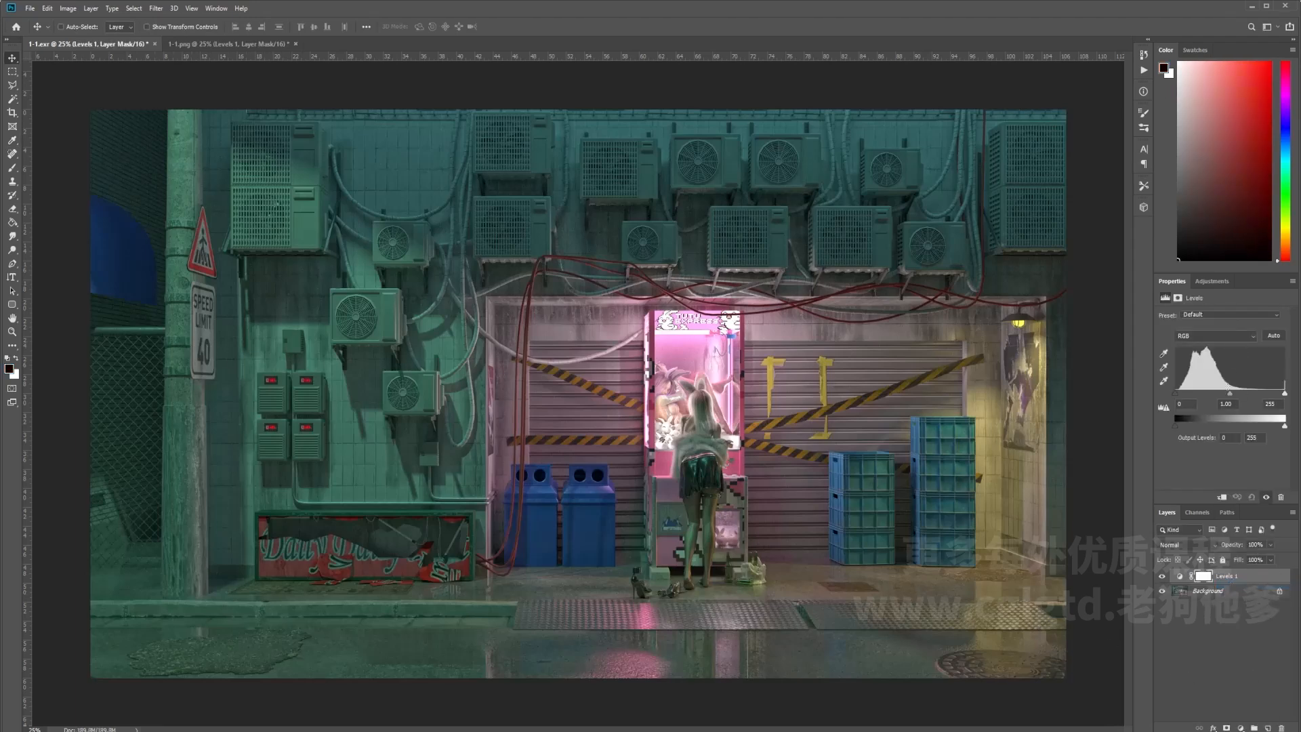
pyautogui.moveTo(1230, 395); pyautogui.dragTo(1246, 395)
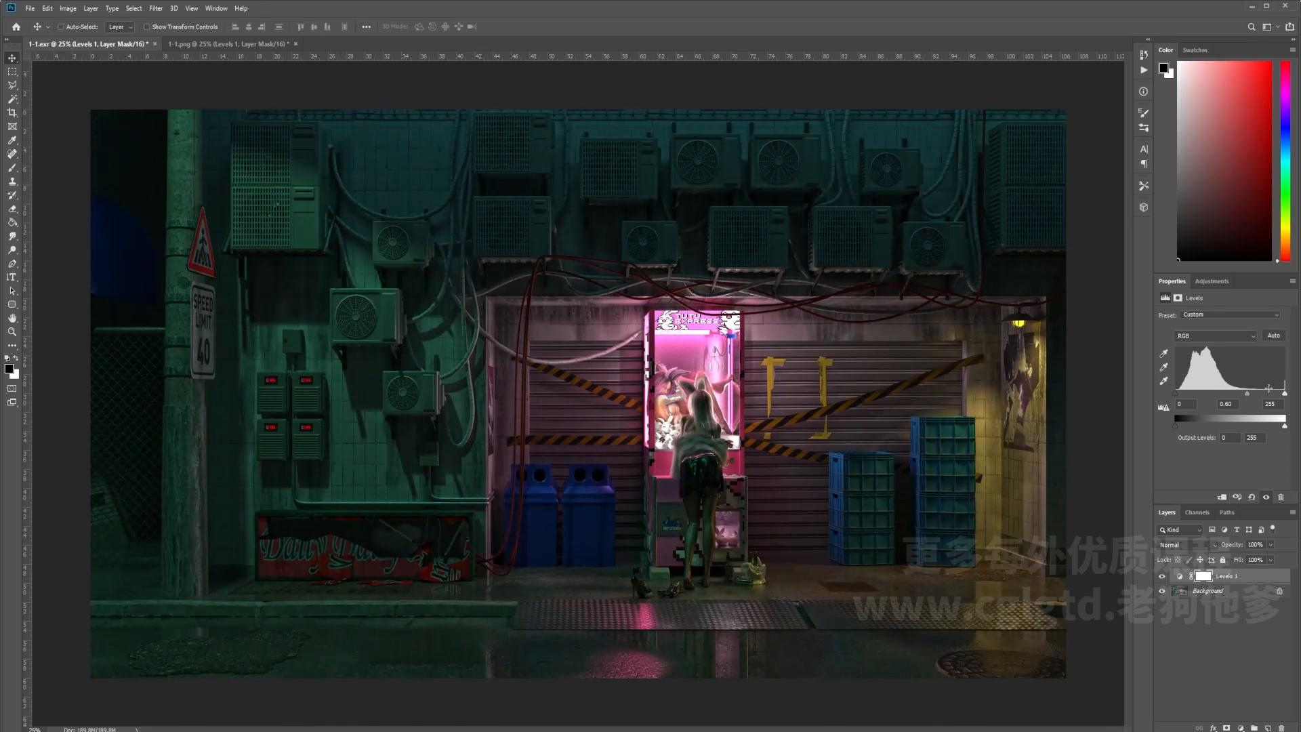
pyautogui.moveTo(1285, 393); pyautogui.dragTo(1253, 395)
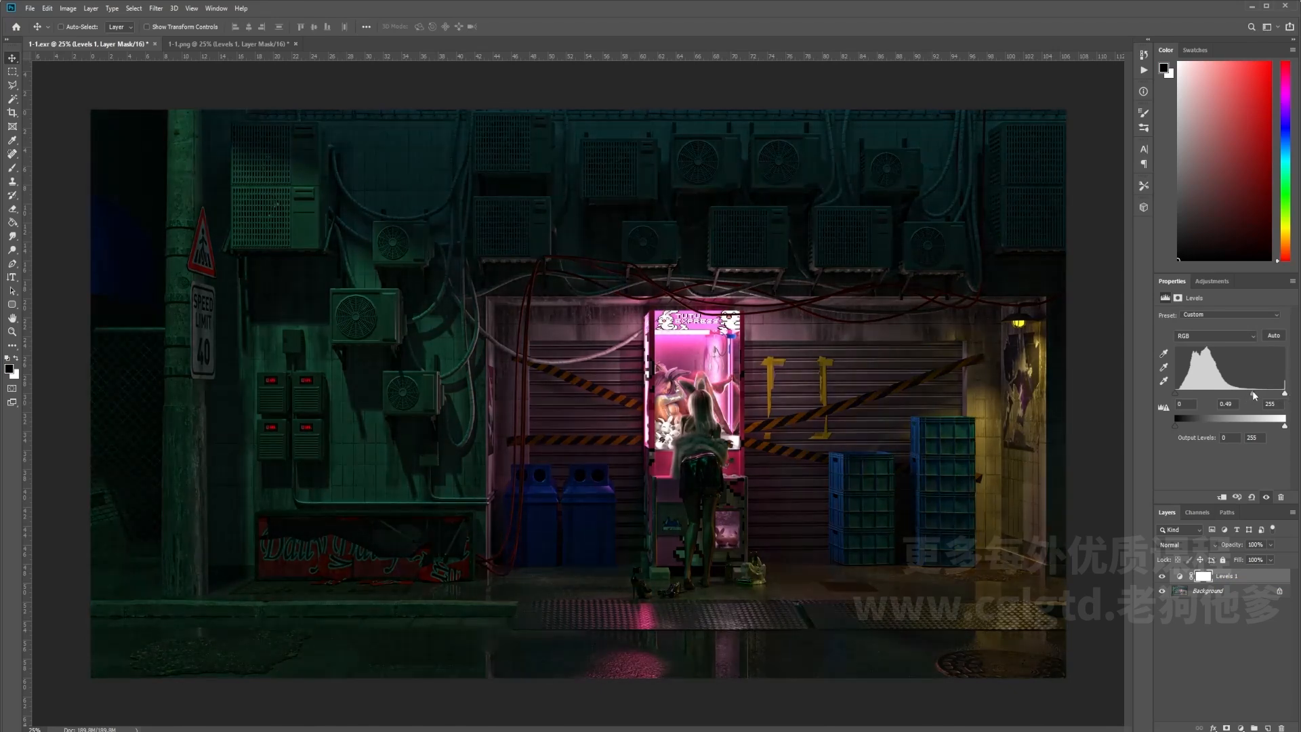
# Add a Hue/Saturation adjustment layer above Levels 1 and lower the saturation to about -42.
pyautogui.click(1241, 726)
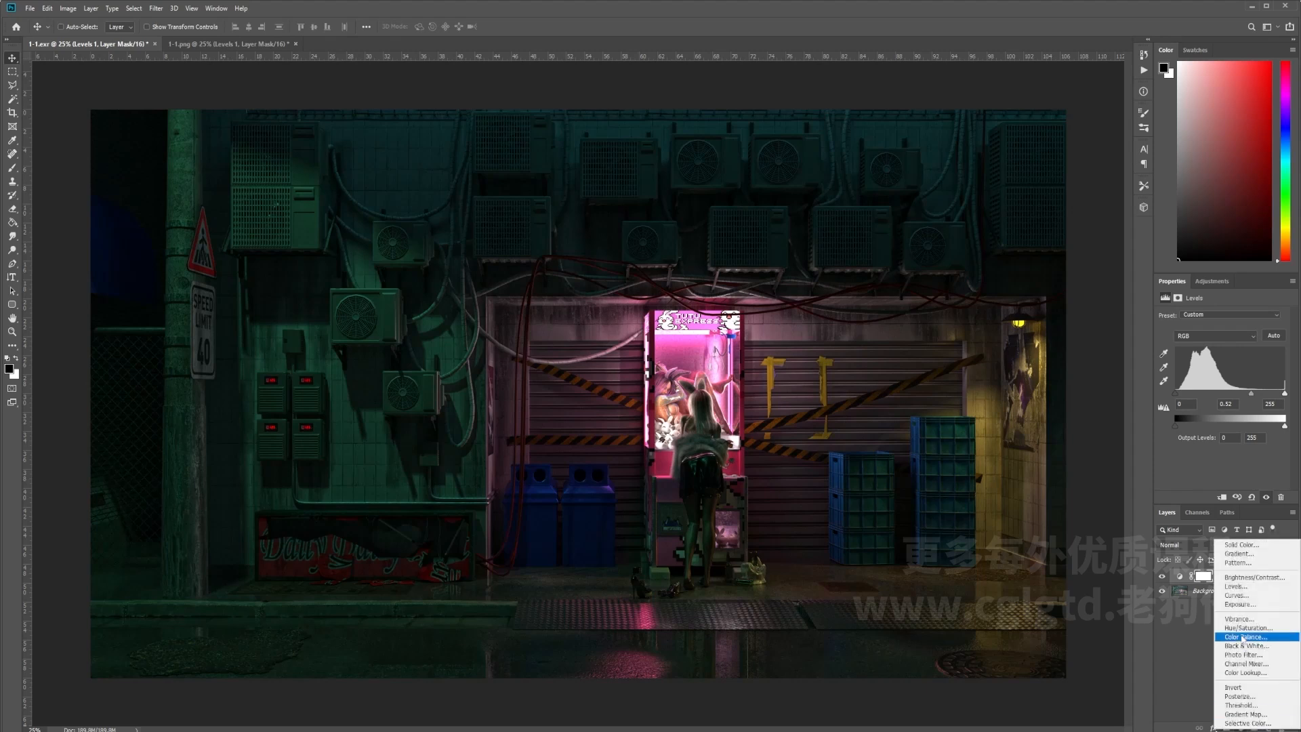
pyautogui.click(1247, 629)
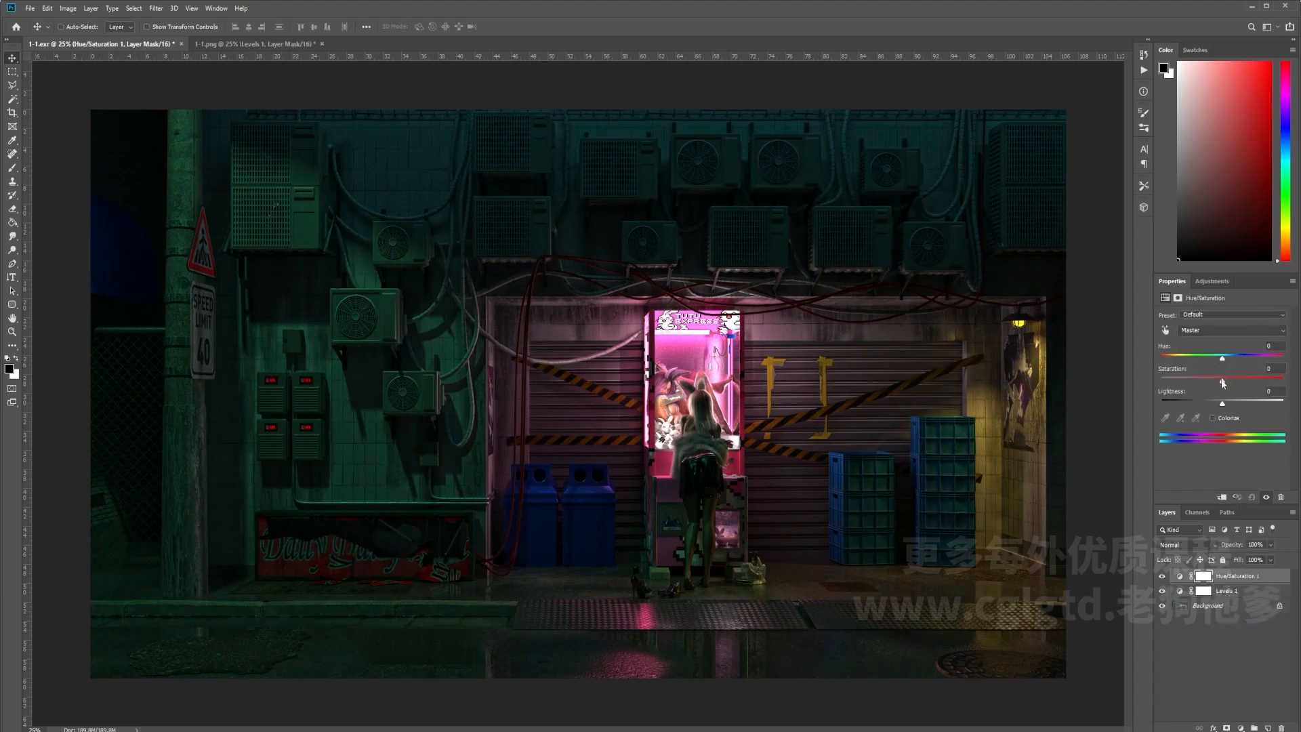
pyautogui.moveTo(1223, 380); pyautogui.dragTo(1203, 381)
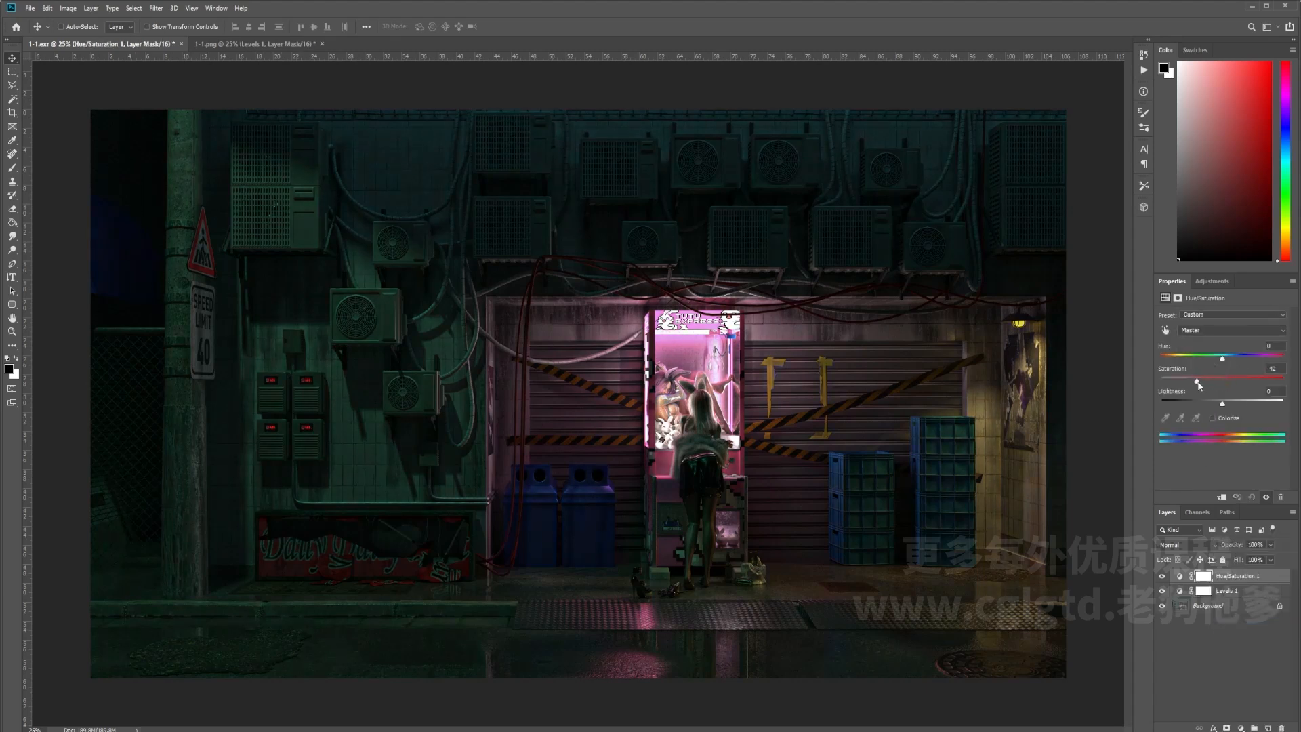
# Hide the Levels adjustment in 1-1.png to compare the original PNG with the toned 1-1.exr.
pyautogui.click(244, 45)
pyautogui.click(1165, 577)
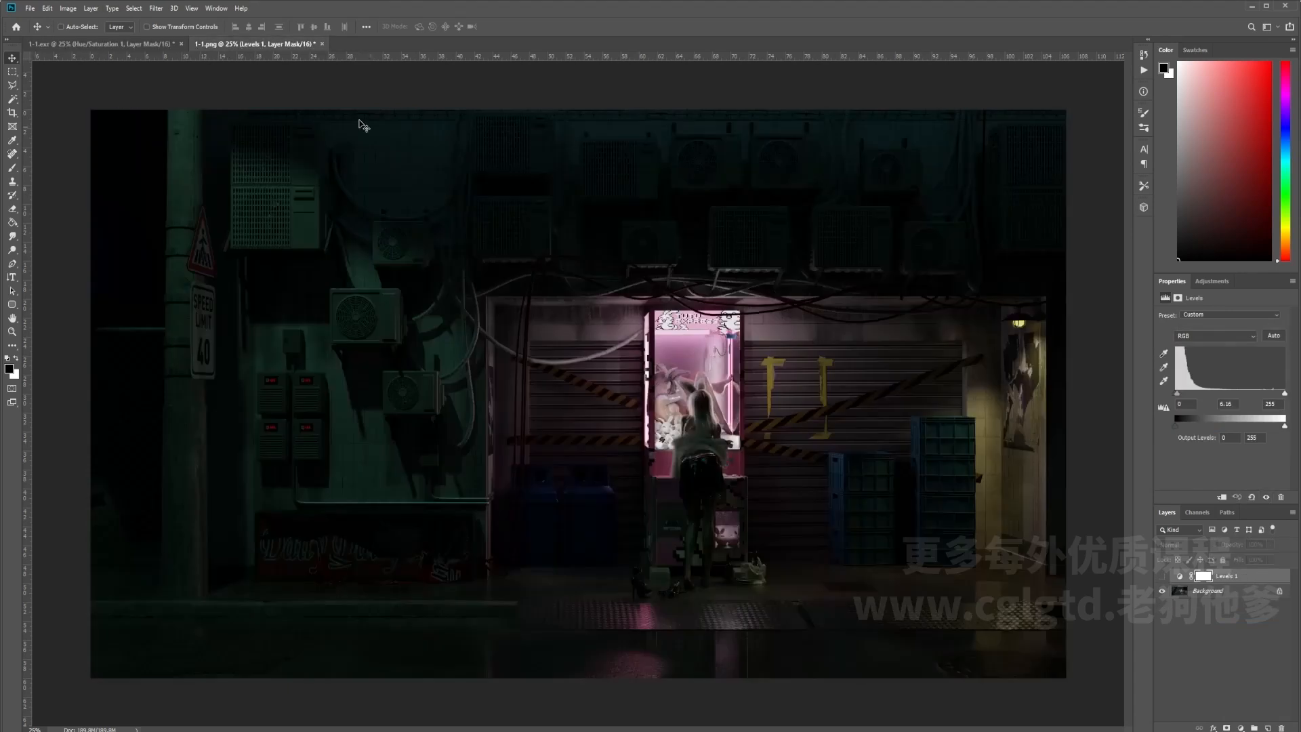
pyautogui.click(145, 44)
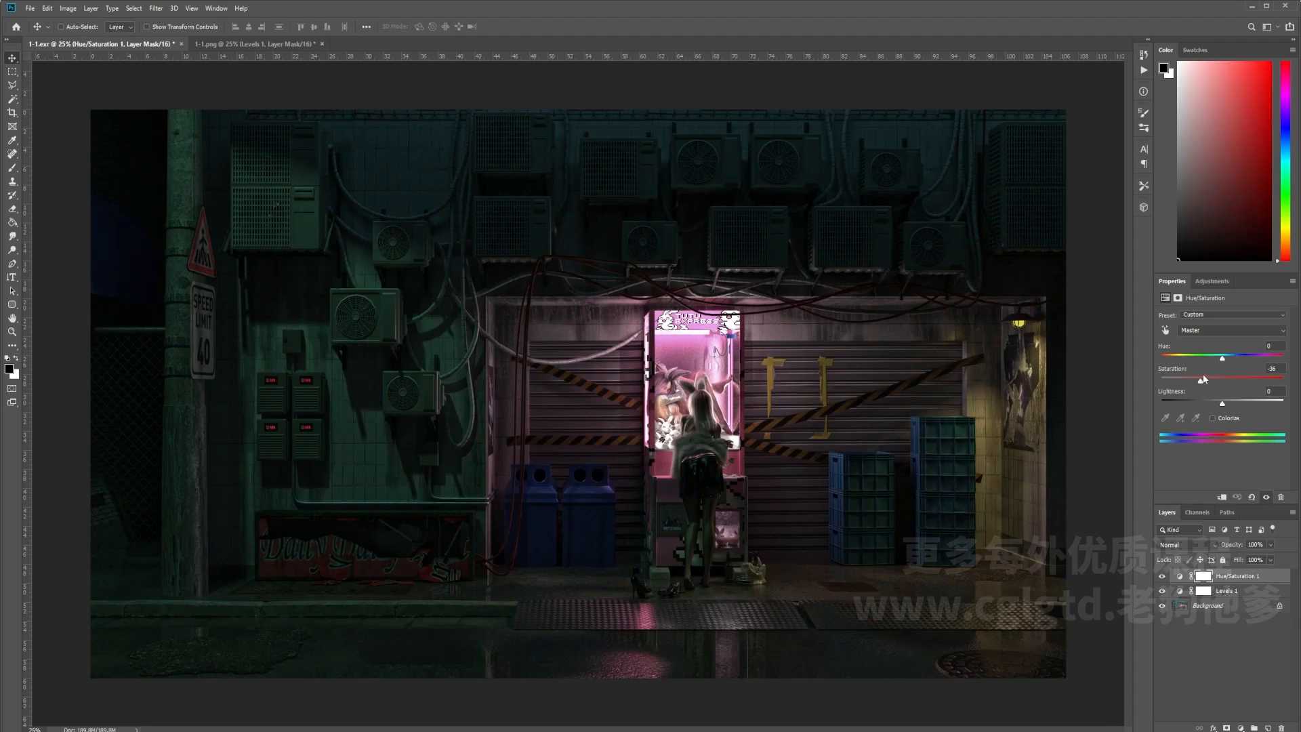
# Fine-tune the Hue/Saturation layer's saturation in 1-1.exr and set the Levels midtone value to 0.47.
pyautogui.moveTo(1187, 383); pyautogui.dragTo(1197, 387)
pyautogui.click(1195, 592)
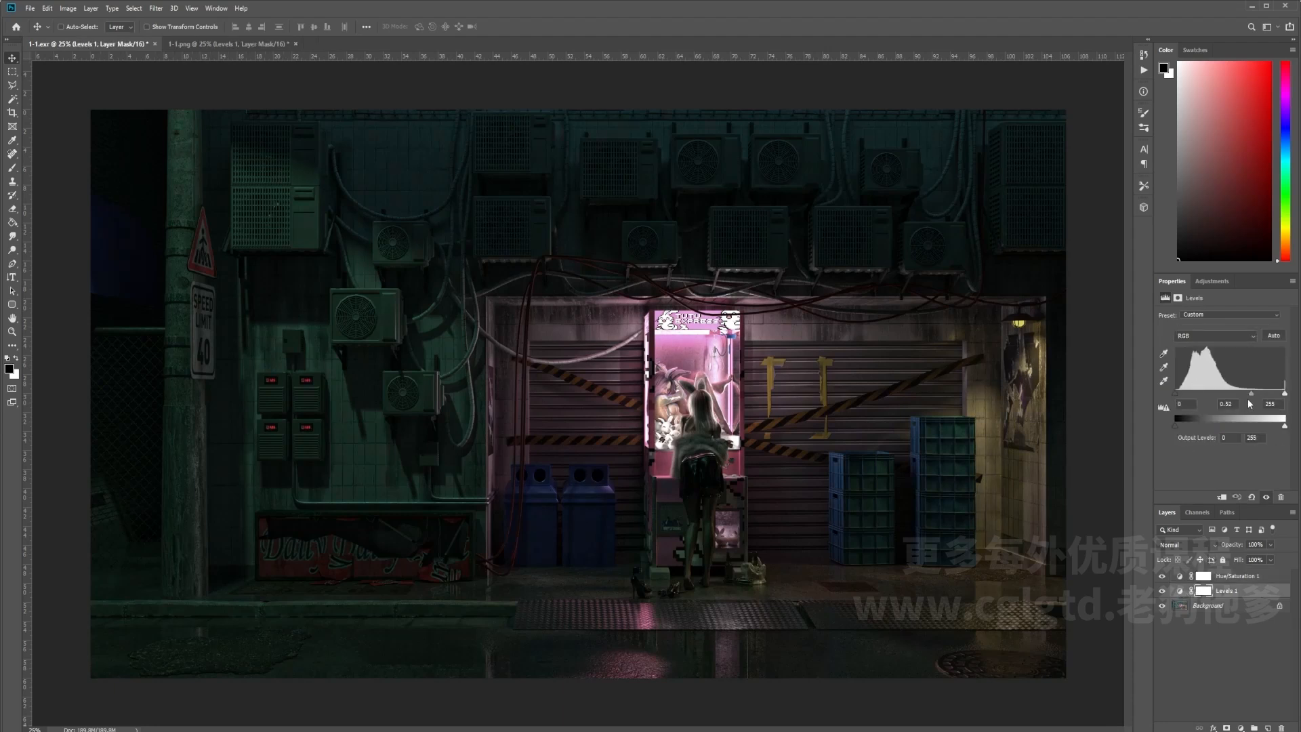
pyautogui.moveTo(1254, 398); pyautogui.dragTo(1256, 399)
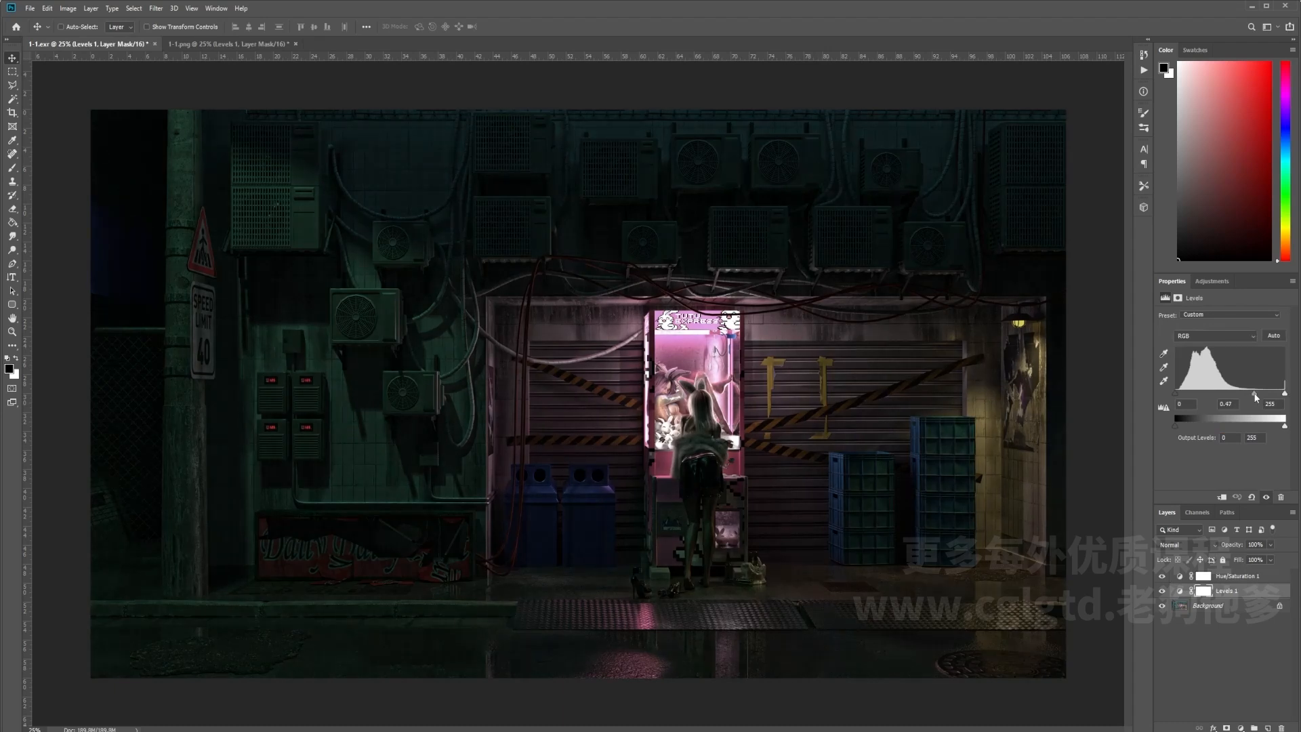
# Compare the shadow detail of the adjusted 1-1.exr with the original 1-1.png by alternating between the two documents.
pyautogui.click(230, 47)
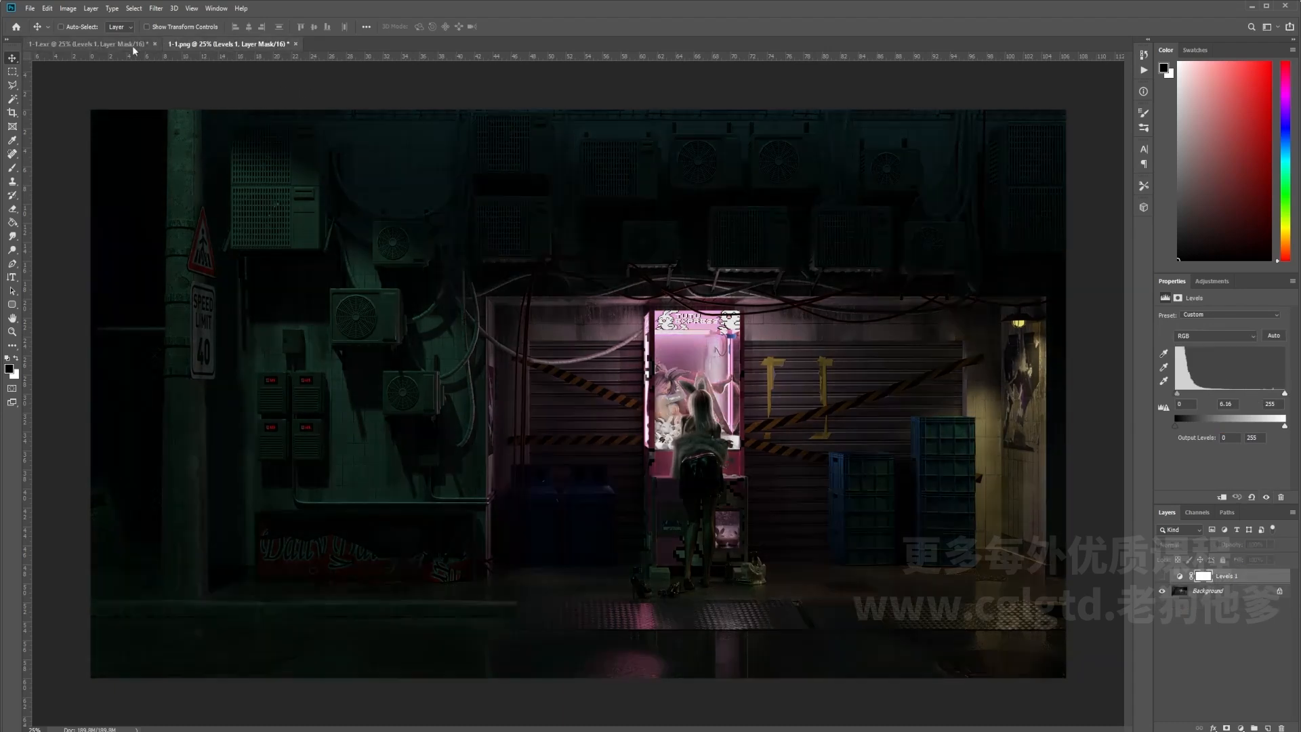
pyautogui.click(120, 47)
pyautogui.click(197, 45)
pyautogui.click(123, 45)
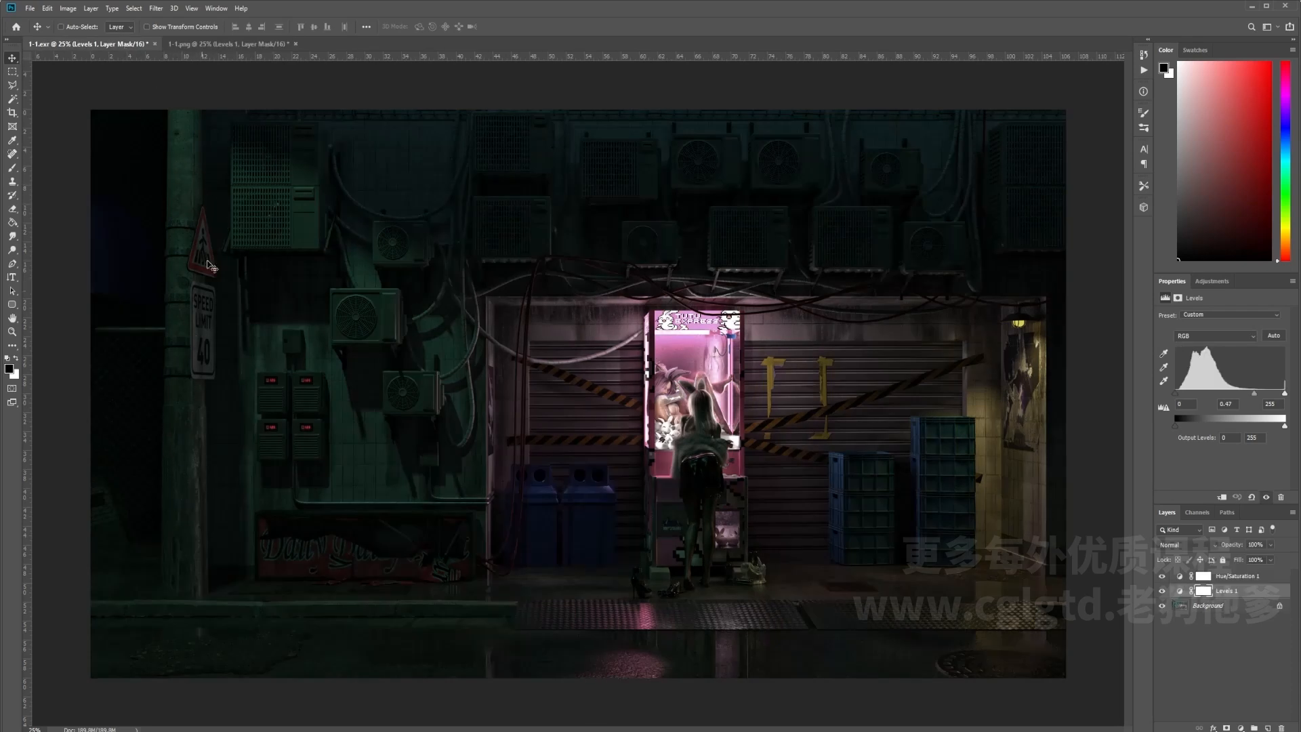
pyautogui.click(217, 45)
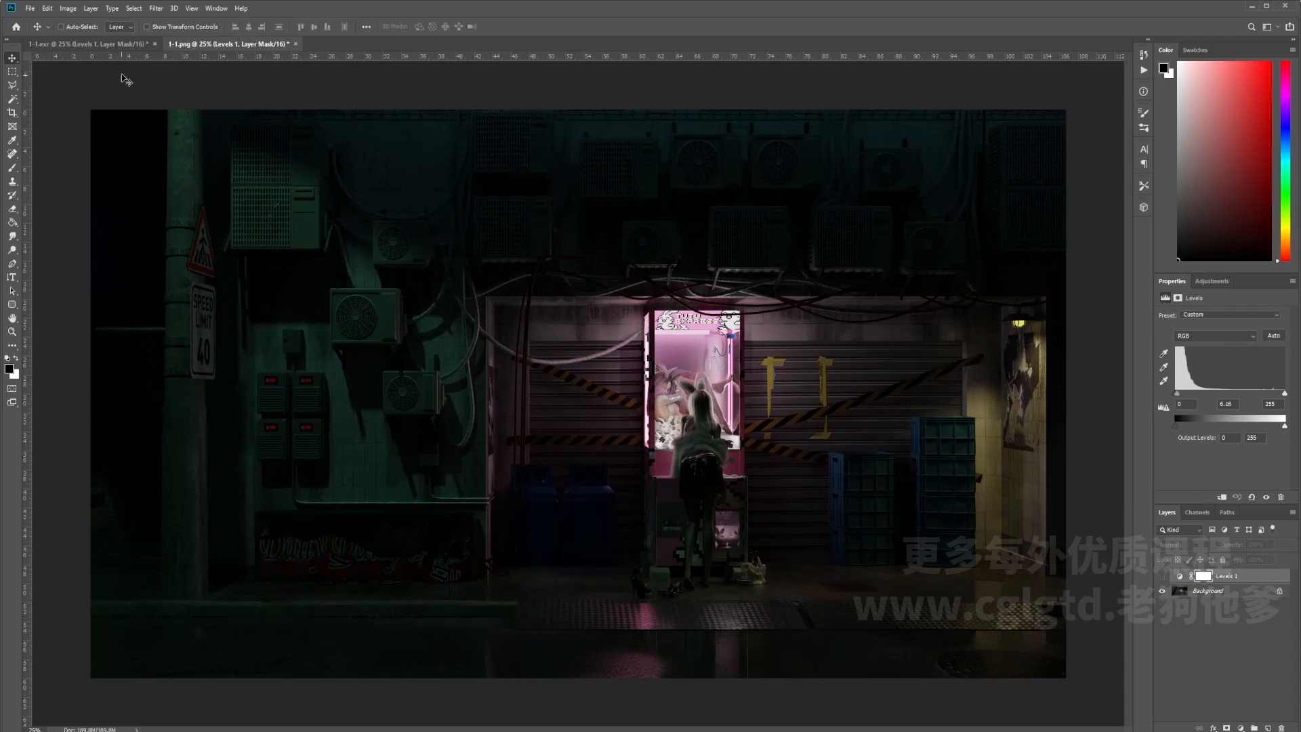
pyautogui.click(108, 44)
# Paint black over the figure's skirt on the Levels 1 mask with a soft brush at 6% flow to bring back detail.
pyautogui.hotkey('ctrl', '=')
pyautogui.hotkey('ctrl', '=')
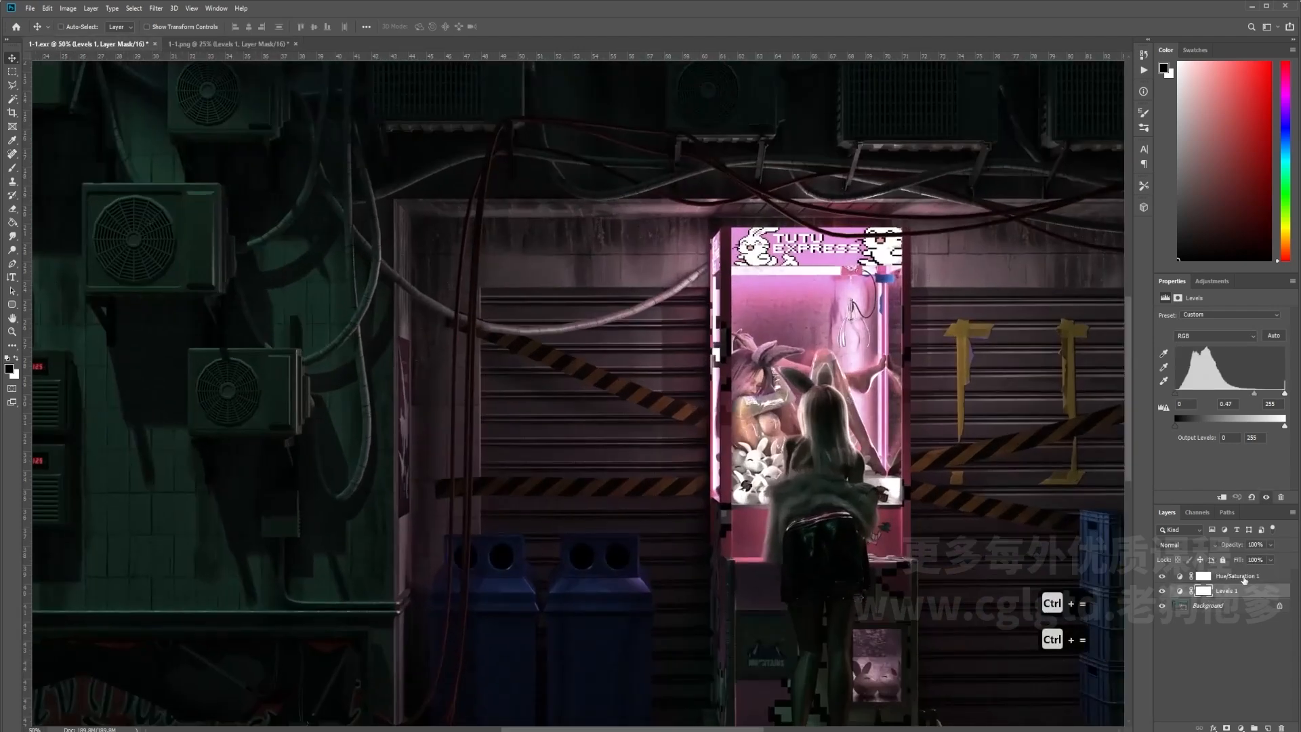
pyautogui.click(1238, 592)
pyautogui.scroll(-3, 813, 460)
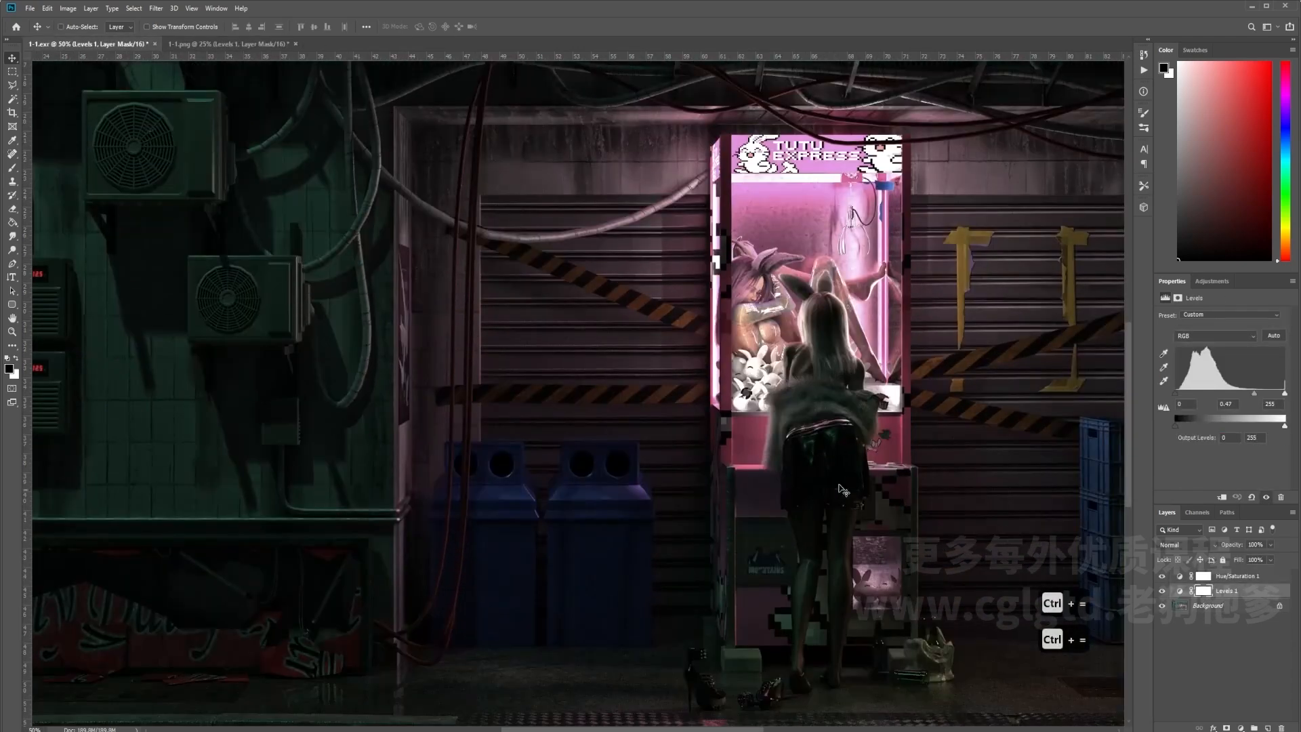
pyautogui.hotkey('ctrl', '=')
pyautogui.scroll(-2, 608, 527)
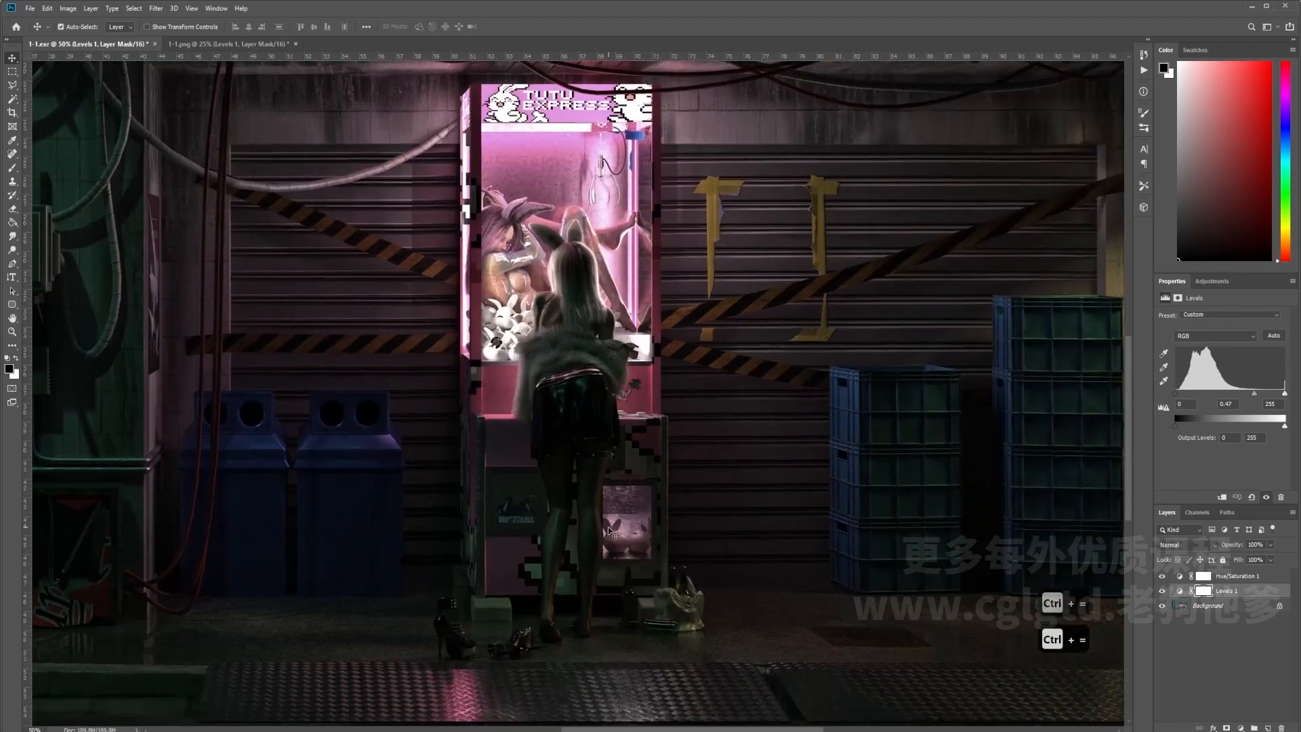
pyautogui.hotkey('ctrl', '=')
pyautogui.click(12, 167)
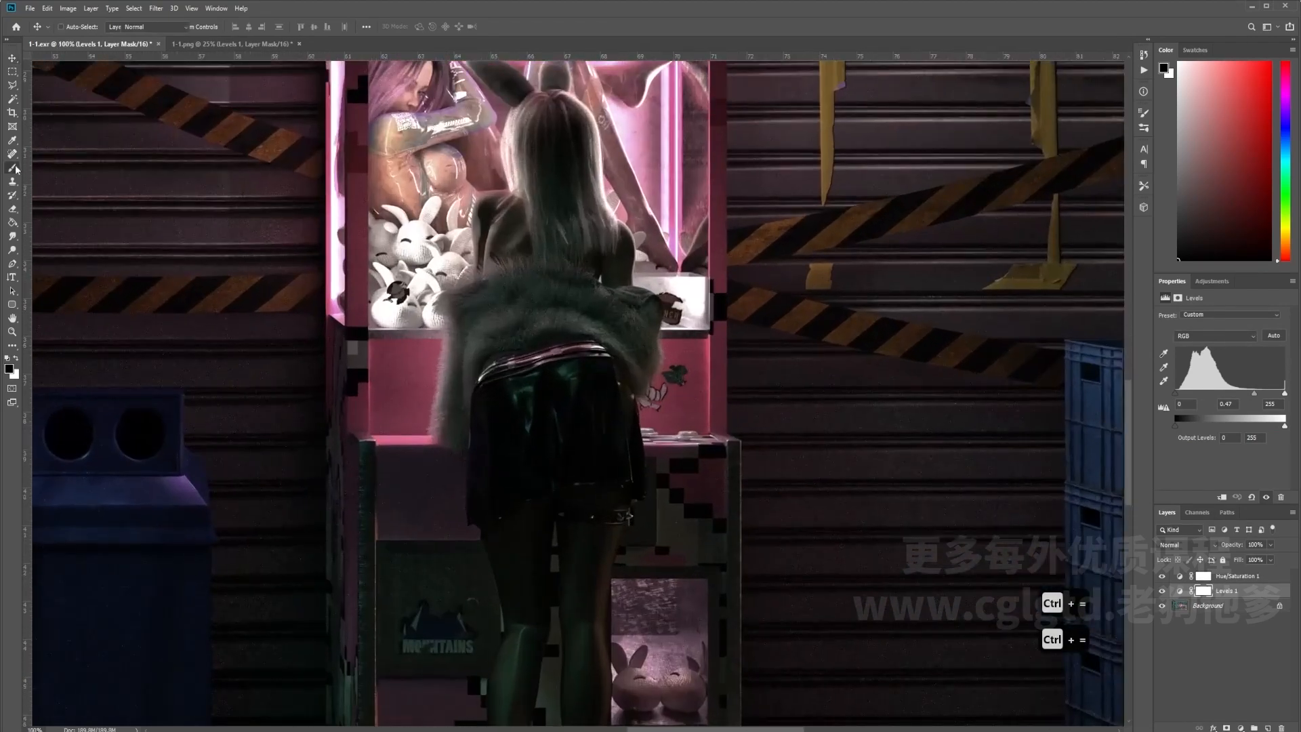
pyautogui.click(76, 27)
pyautogui.moveTo(92, 61); pyautogui.dragTo(105, 61)
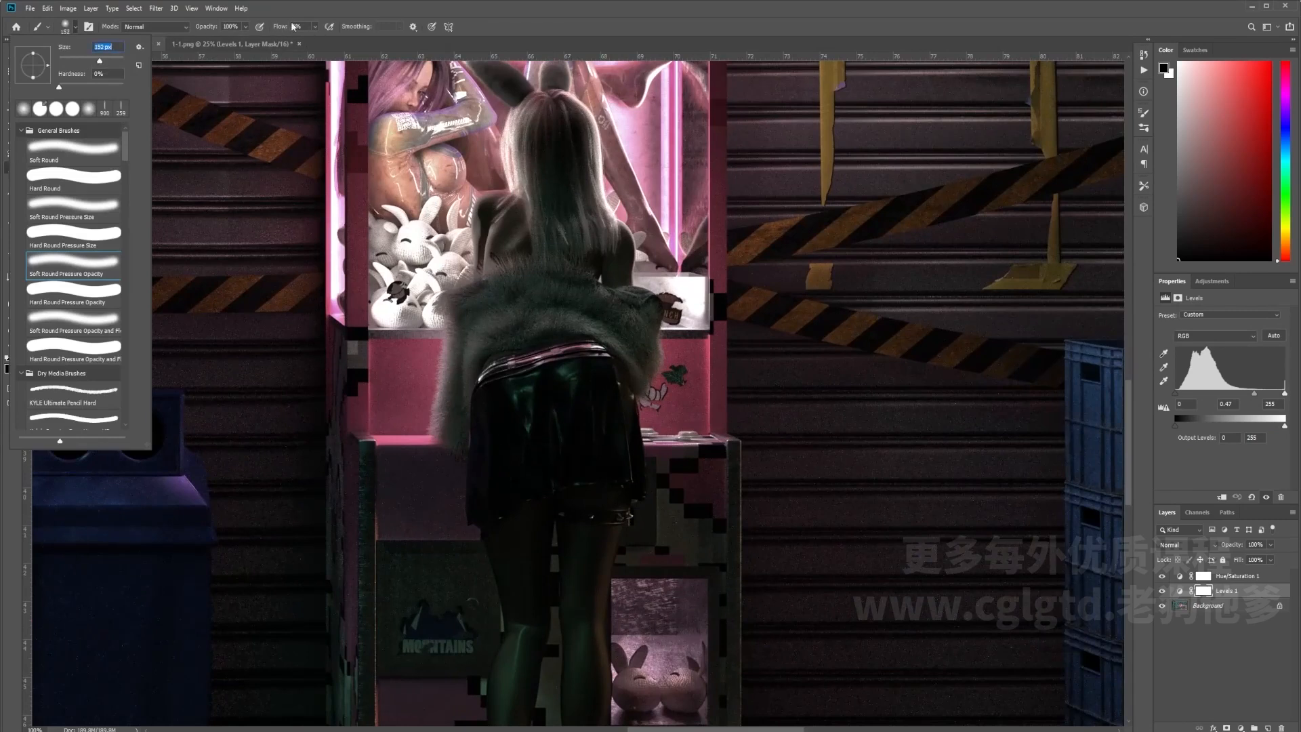
pyautogui.press('Return')
pyautogui.moveTo(548, 462)
pyautogui.mouseDown()
pyautogui.moveTo(572, 433)
pyautogui.moveTo(604, 462)
pyautogui.moveTo(613, 427)
pyautogui.moveTo(606, 449)
pyautogui.moveTo(494, 398)
pyautogui.moveTo(488, 488)
pyautogui.moveTo(579, 456)
pyautogui.moveTo(509, 477)
pyautogui.mouseUp()
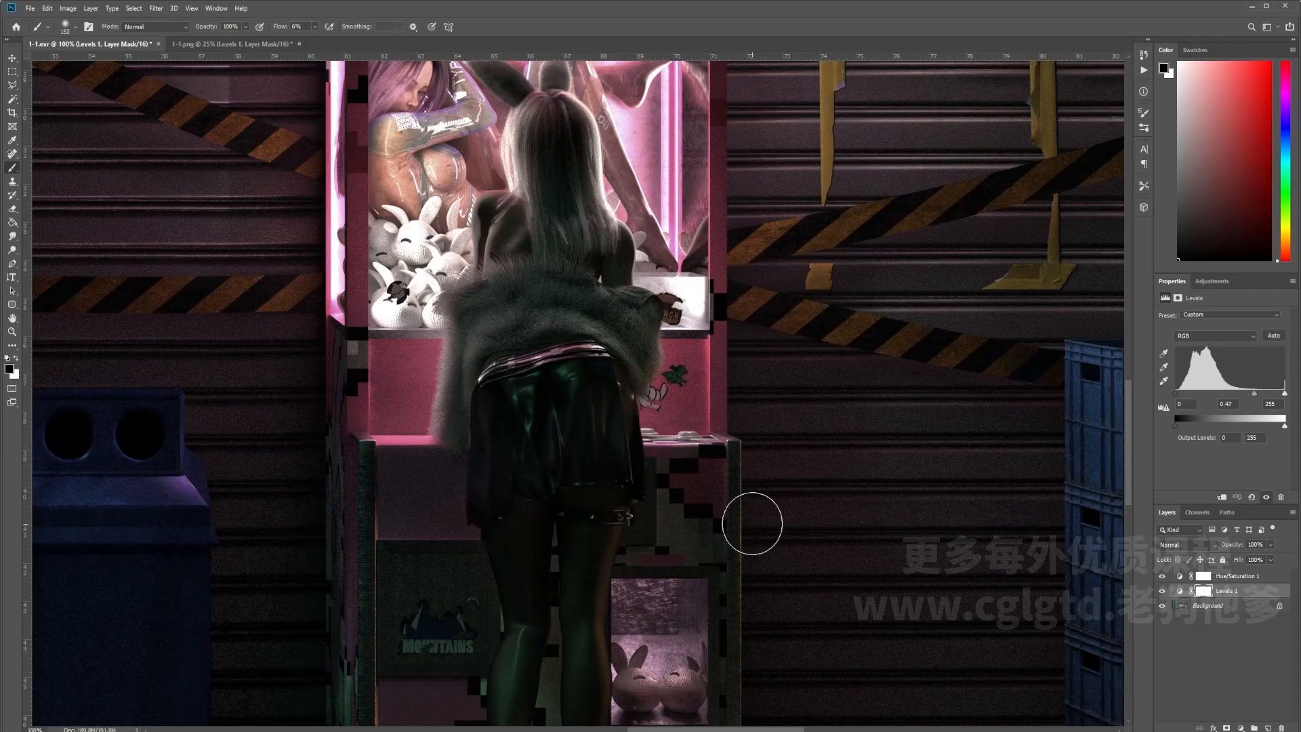
# Compare the full view of the masked 1-1.exr with 1-1.png, alternating between the two documents.
pyautogui.hotkey('ctrl', '-')
pyautogui.hotkey('ctrl', '-')
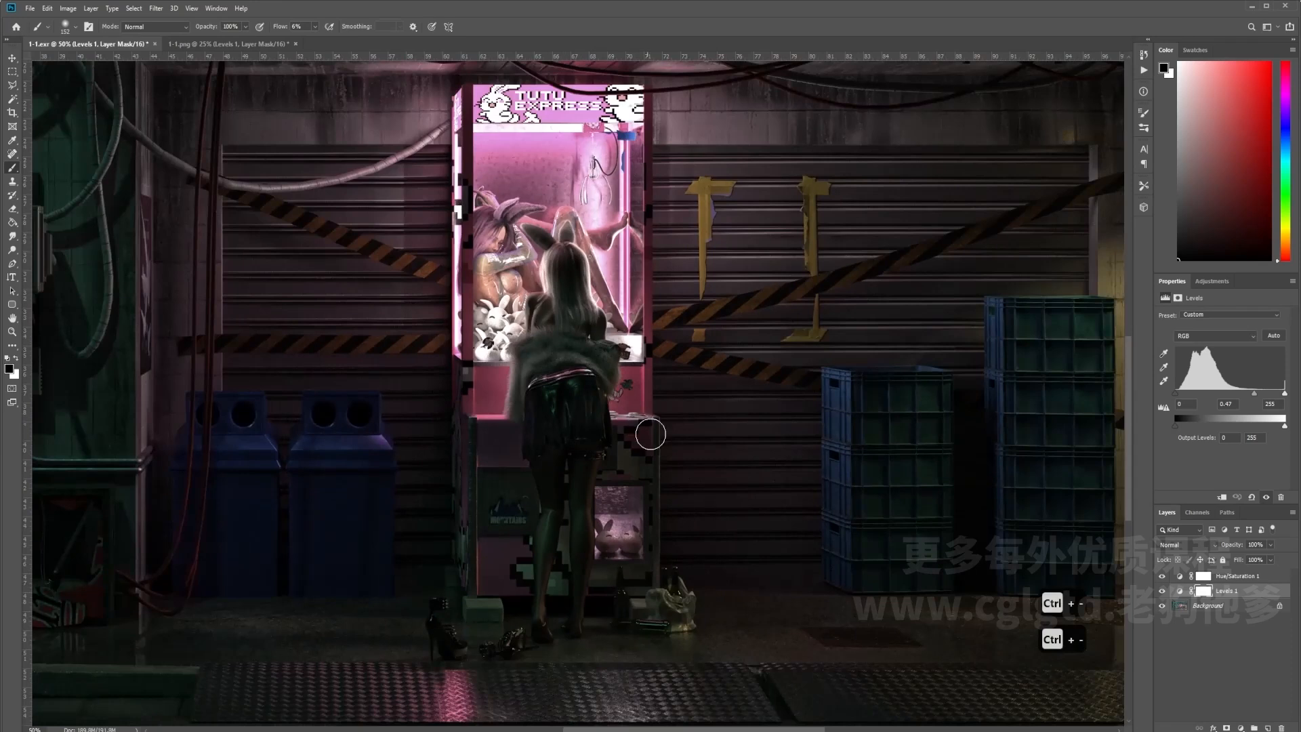
pyautogui.hotkey('ctrl', '-')
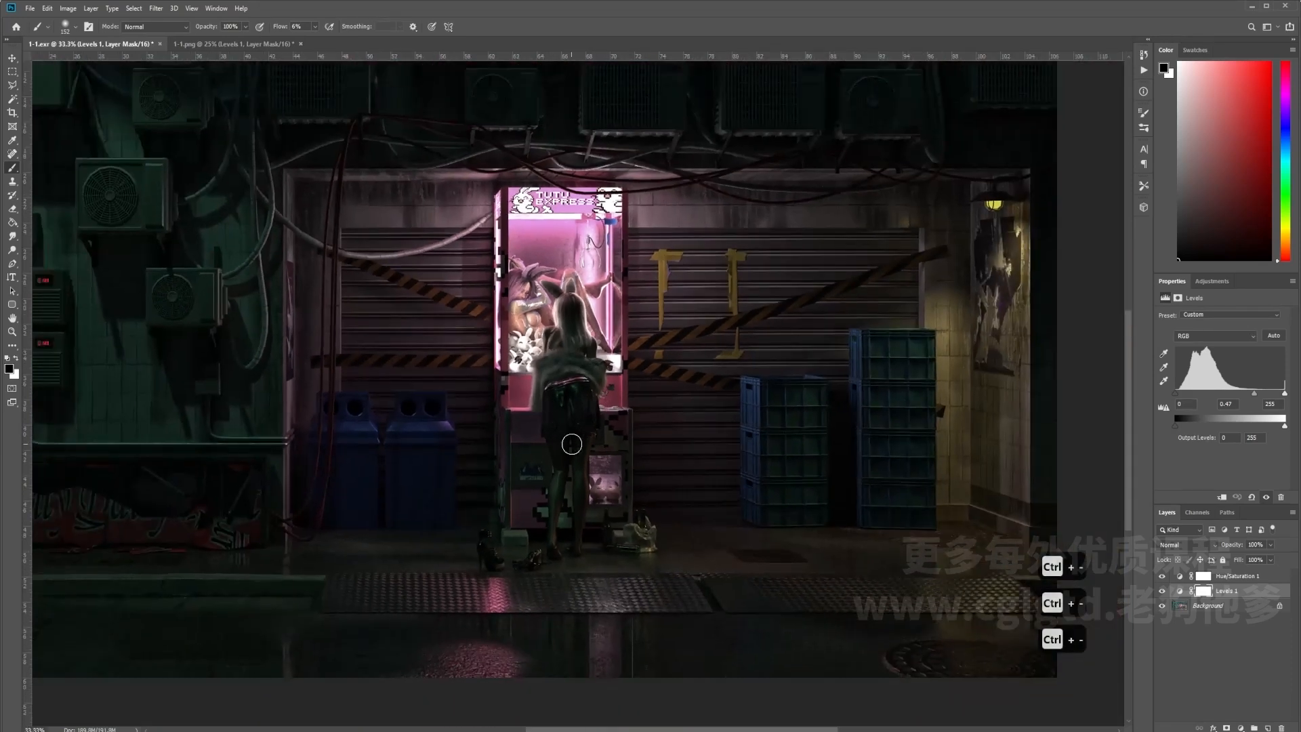
pyautogui.hotkey('ctrl', '-')
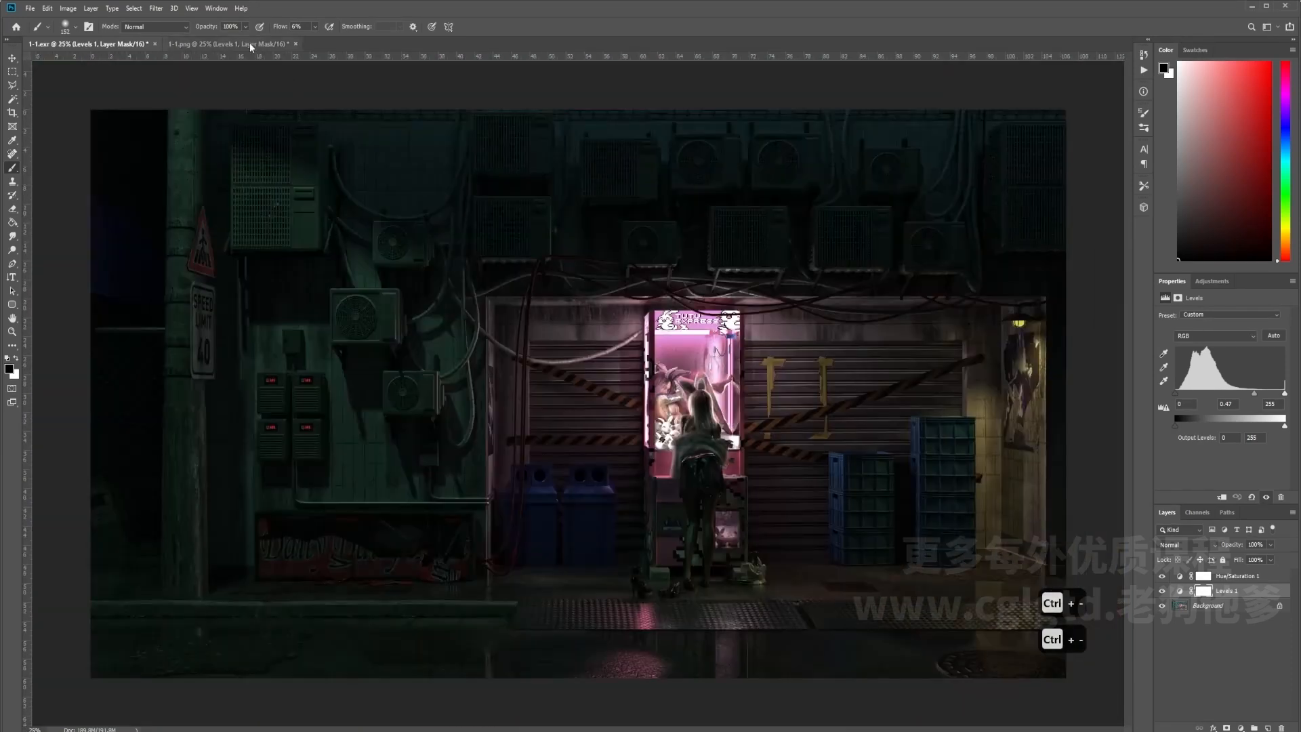
pyautogui.click(252, 43)
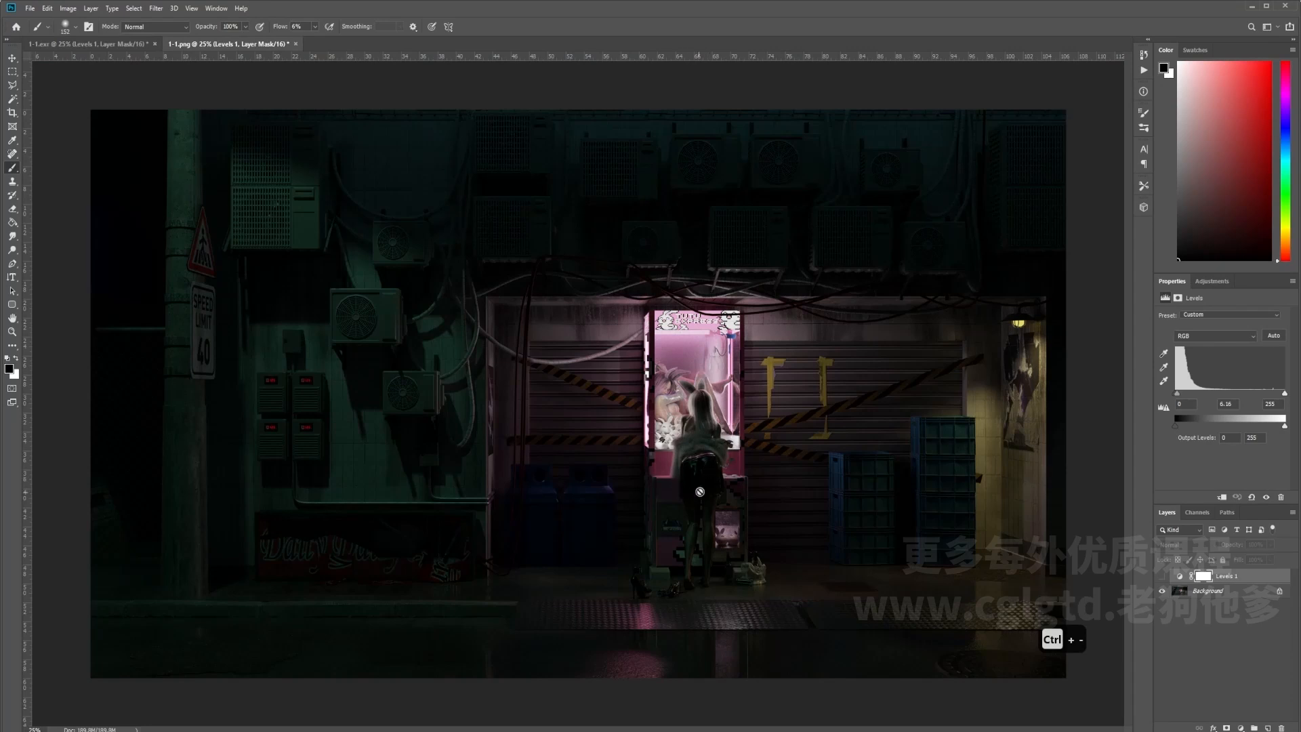
pyautogui.click(103, 45)
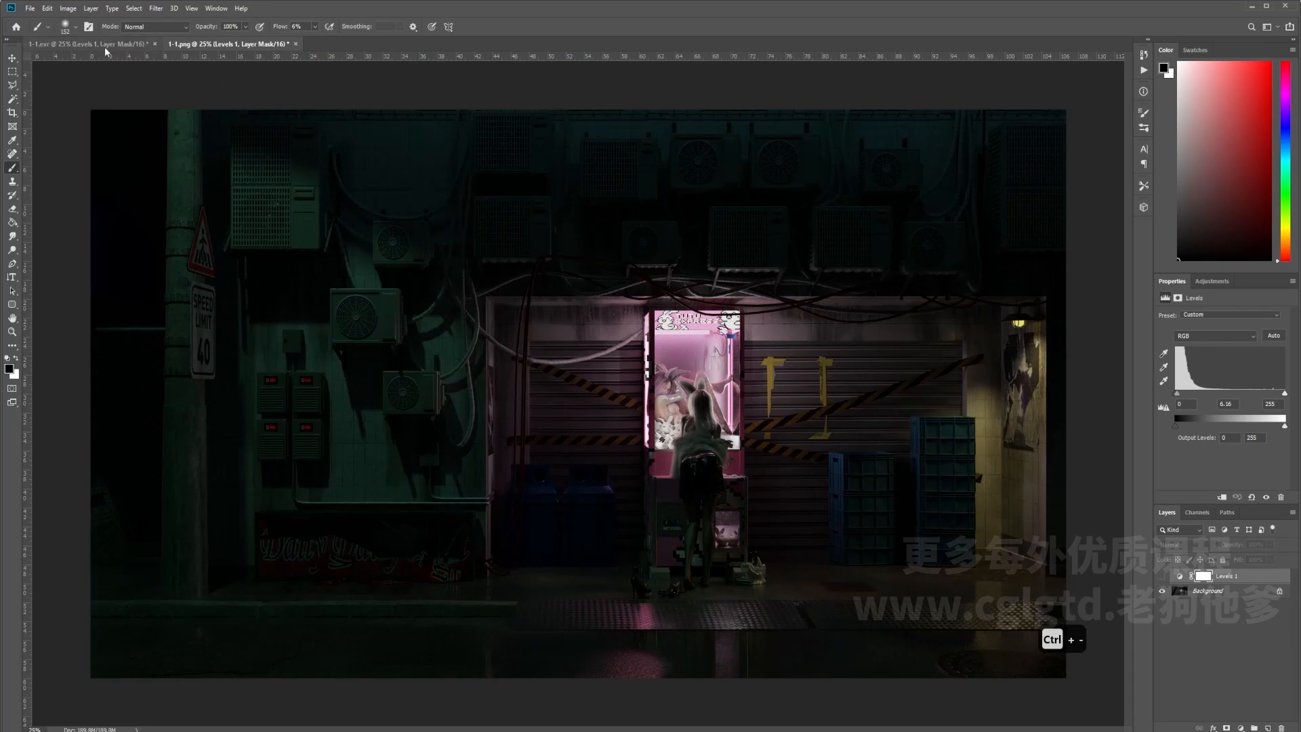
pyautogui.click(182, 45)
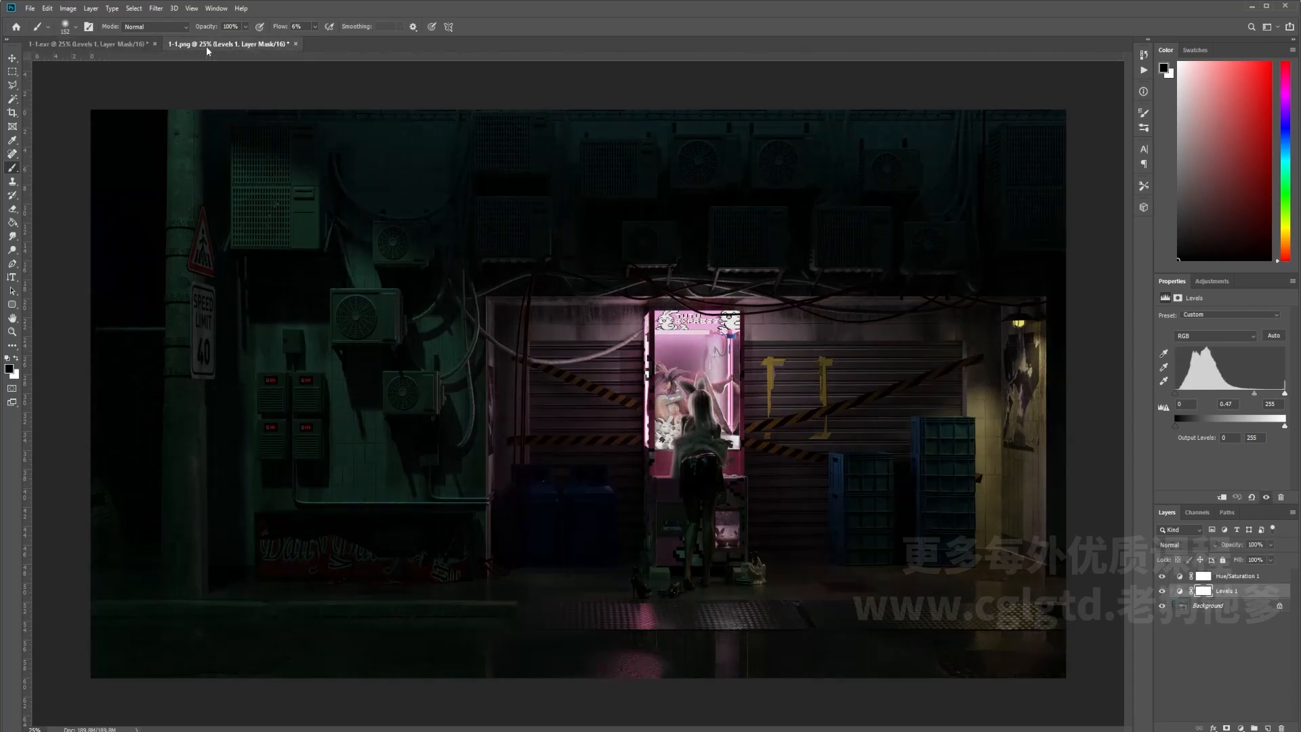
pyautogui.click(94, 45)
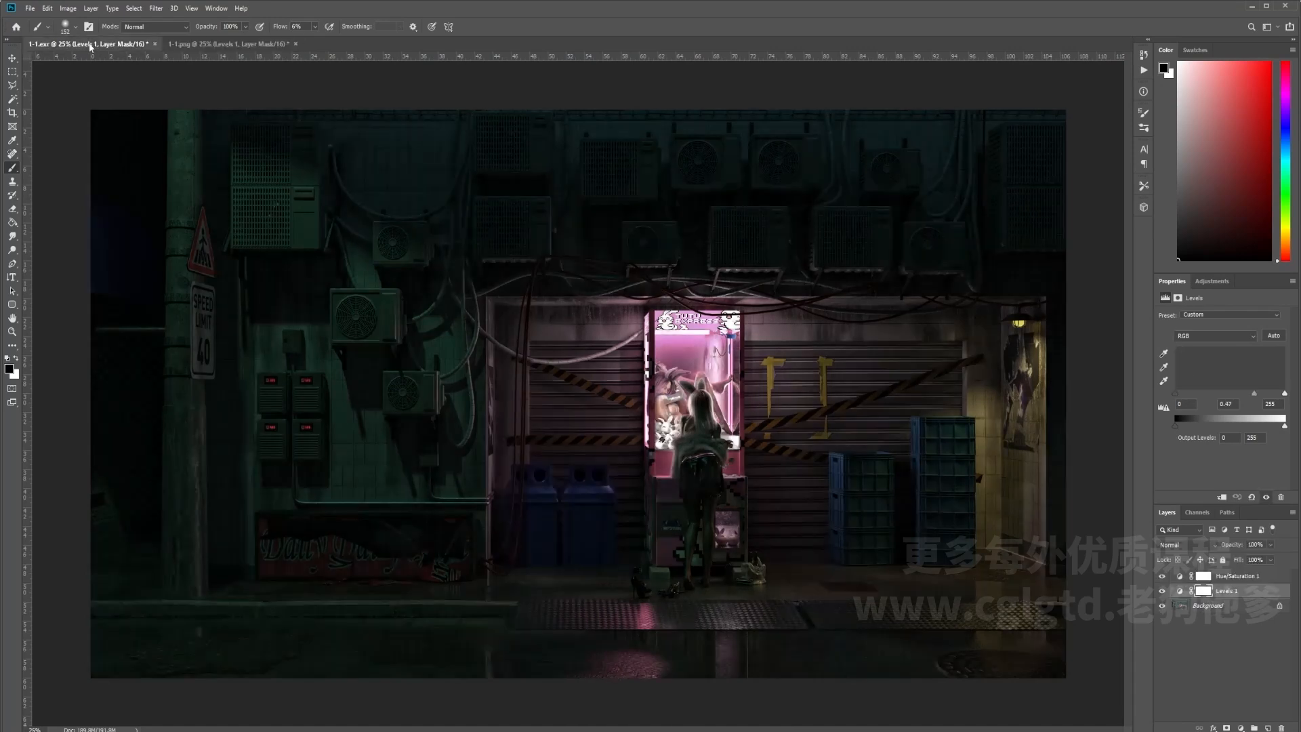
pyautogui.click(214, 44)
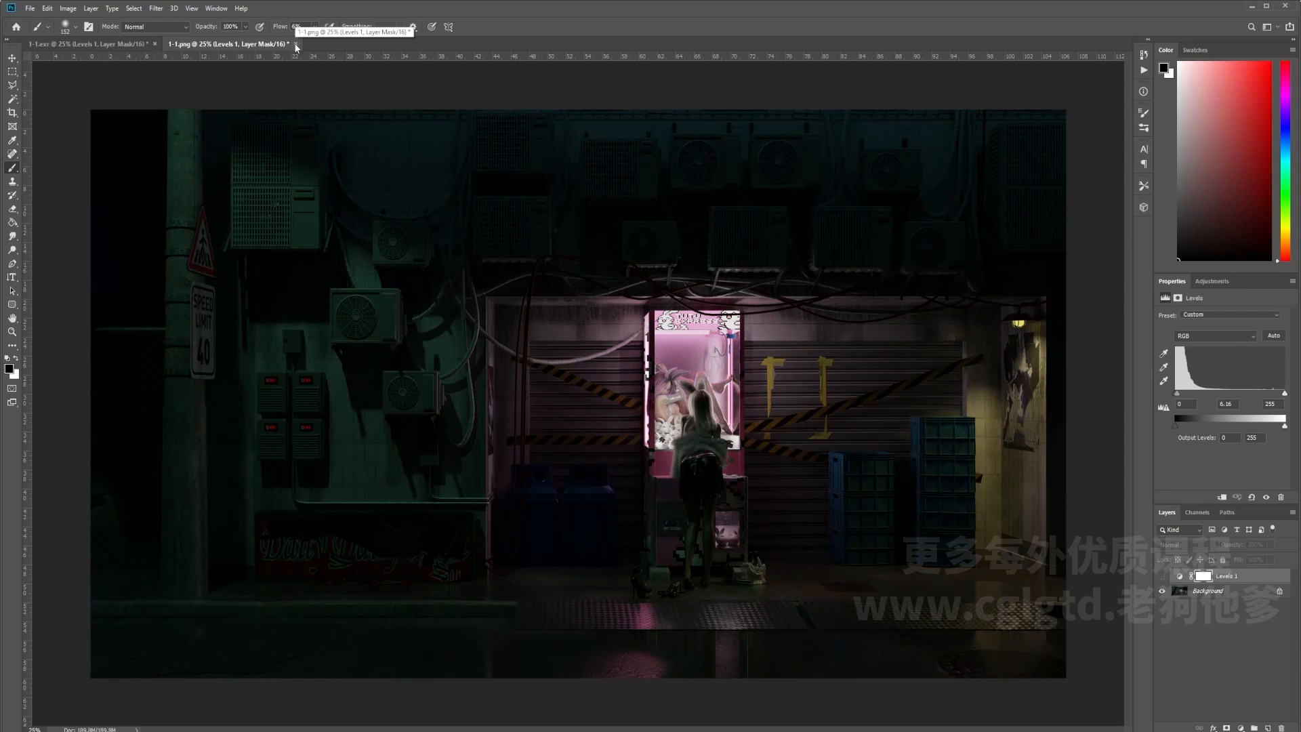
# Close the 1-1.png document without saving its changes.
pyautogui.click(295, 44)
pyautogui.click(648, 275)
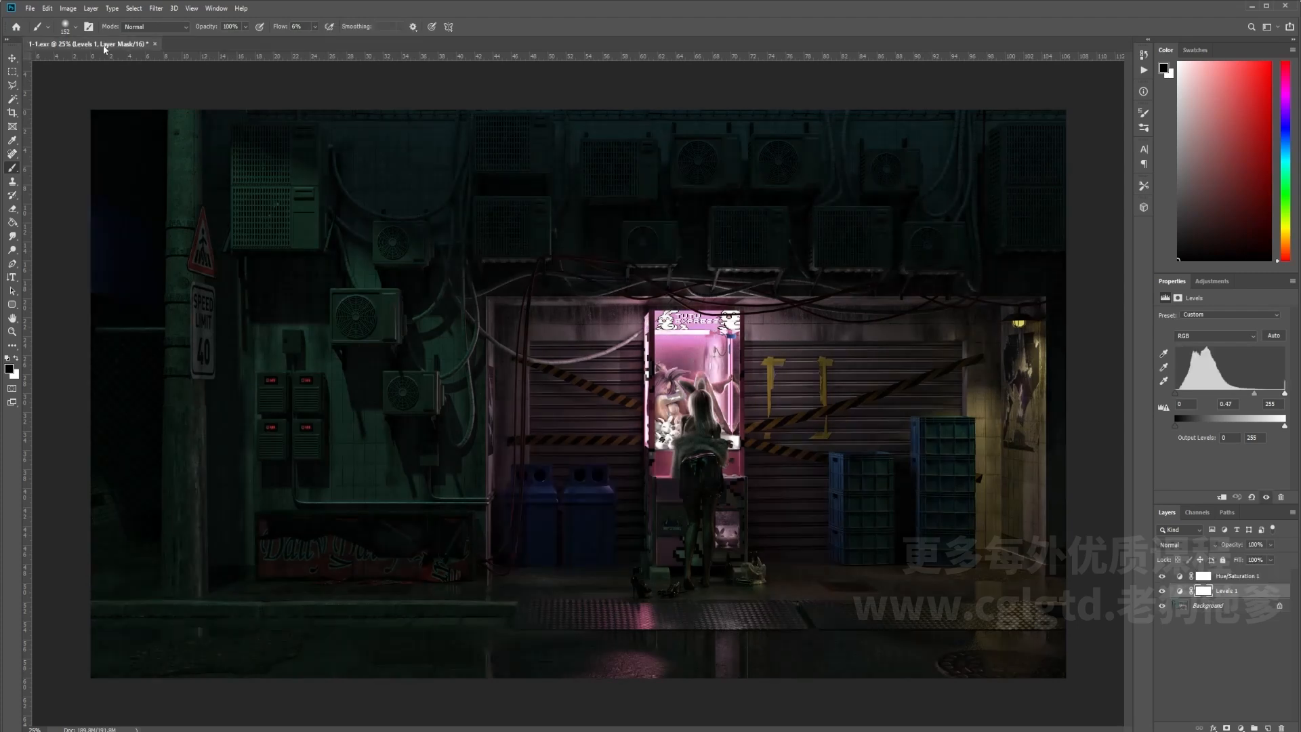
# Place 1-1.png as an embedded smart object above Hue/Saturation 1 in 1-1.exr, and hide it to compare the renders.
pyautogui.click(1240, 577)
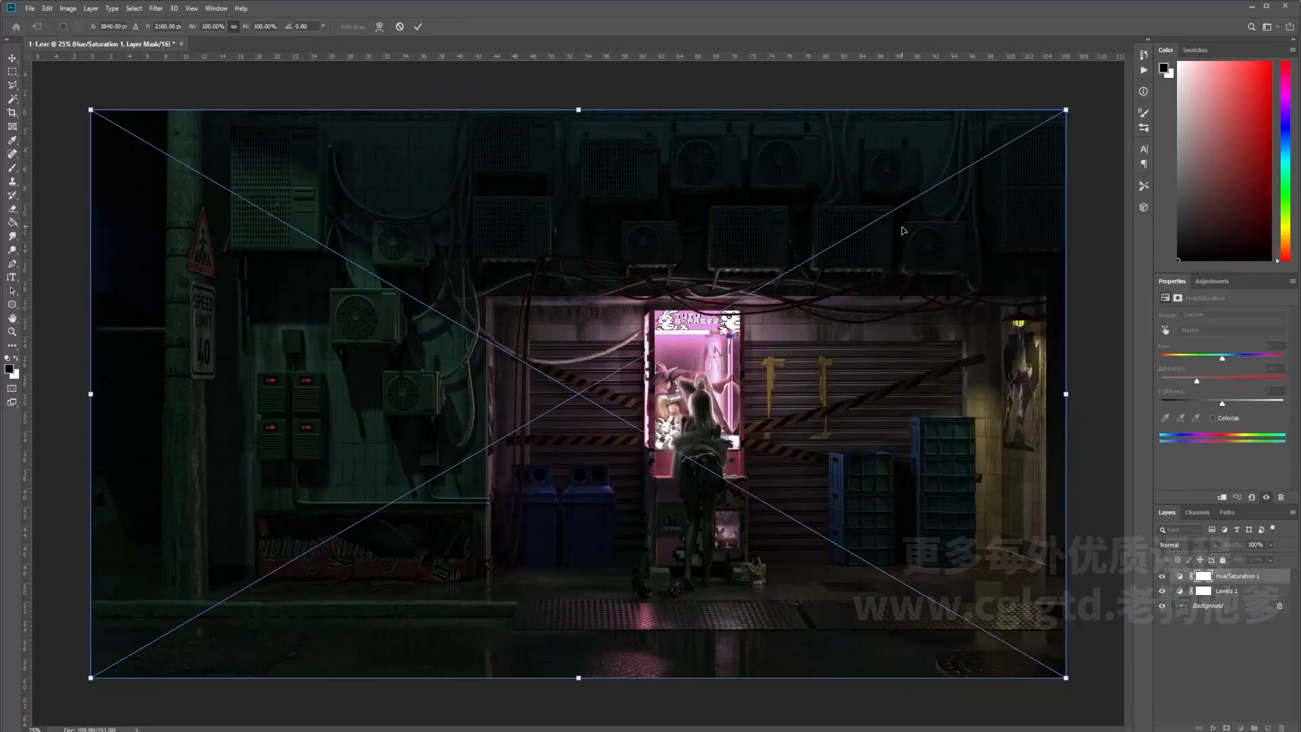
pyautogui.click(12, 58)
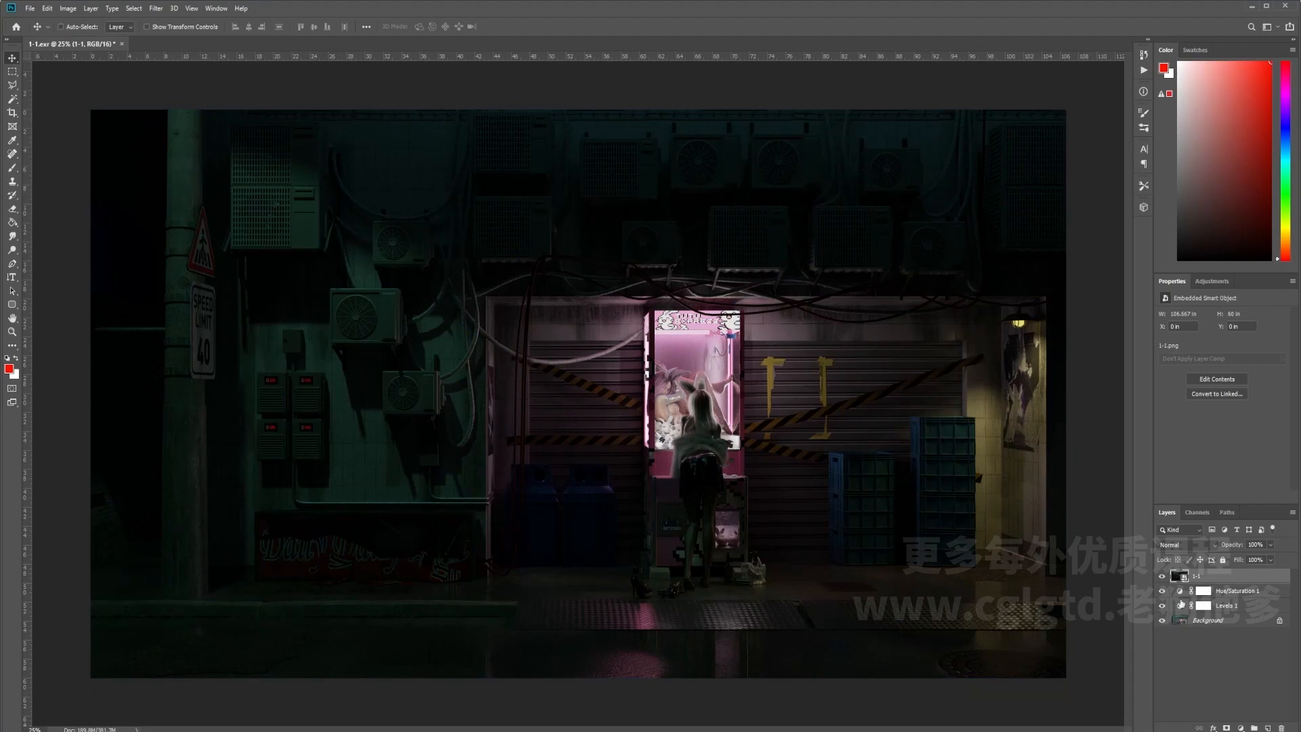
pyautogui.click(1162, 576)
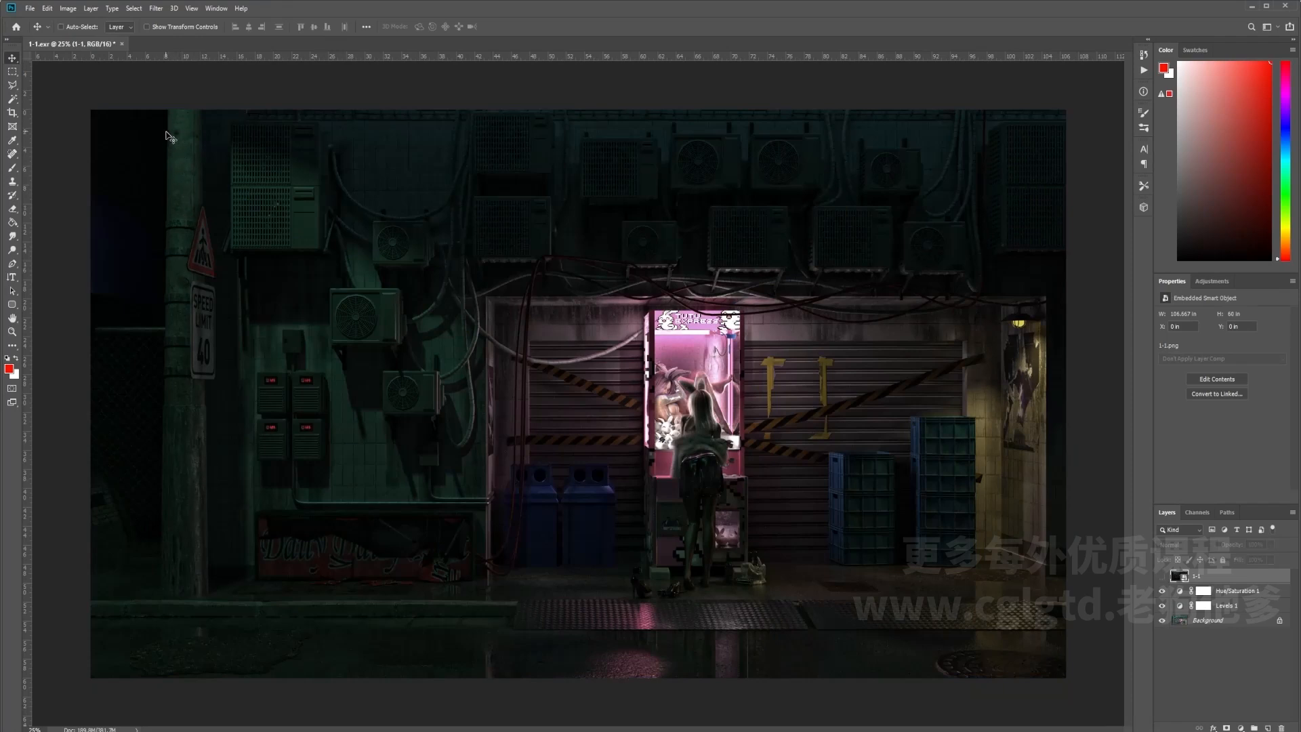
# Show the 1-1 layer, add a layer mask, and paint black over the figure's skirt with a soft 187 px brush at 6% flow.
pyautogui.click(1162, 577)
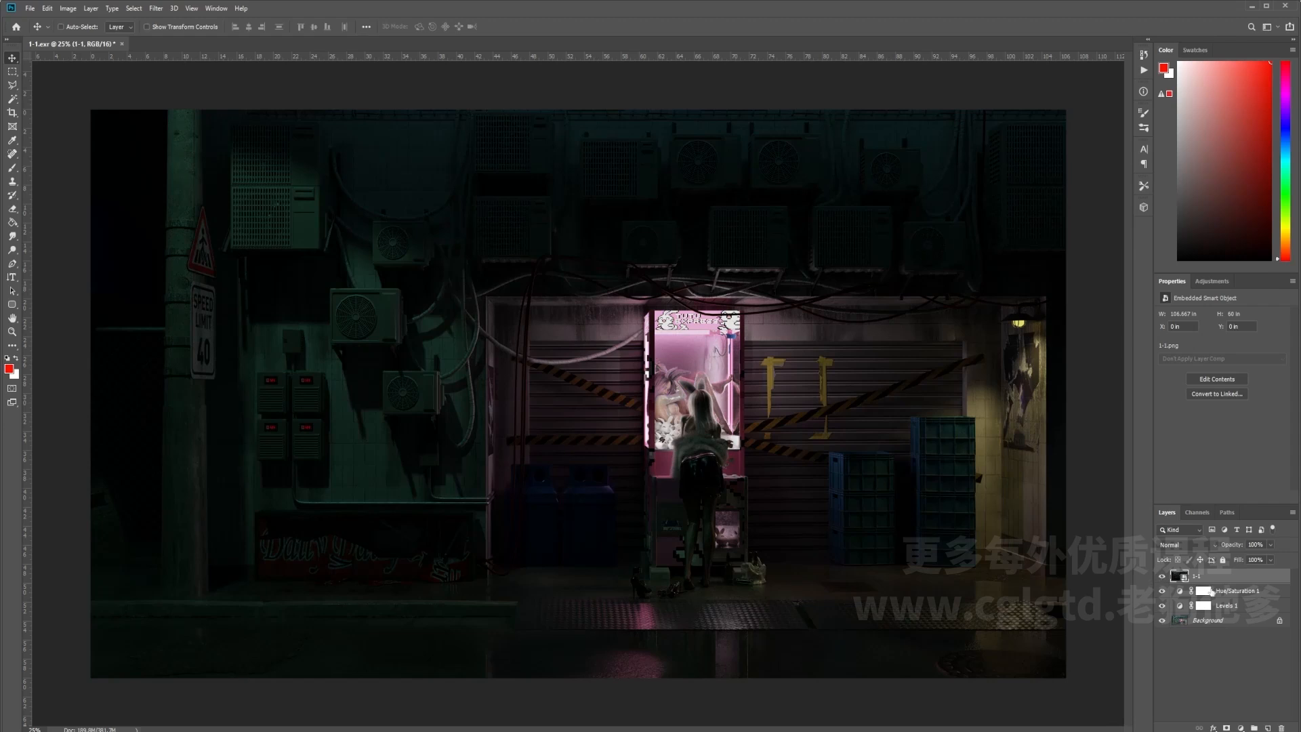
pyautogui.click(1226, 728)
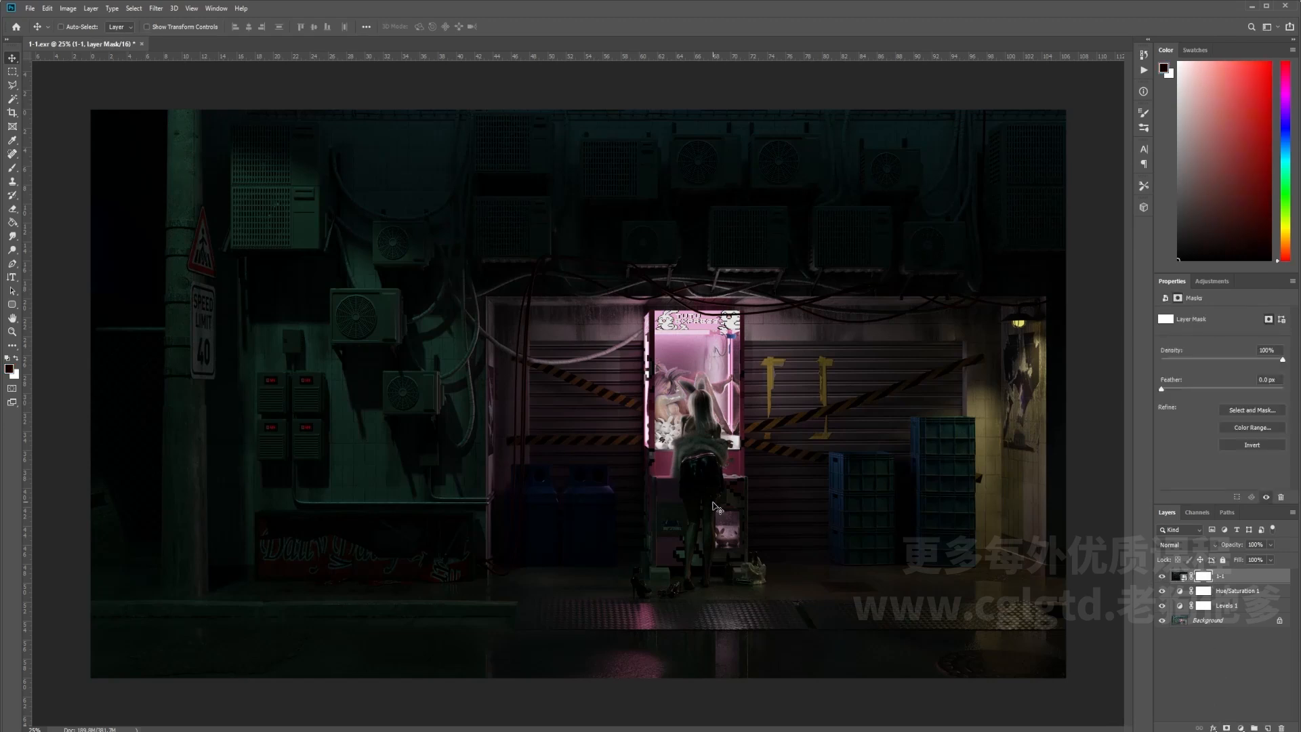
pyautogui.click(12, 168)
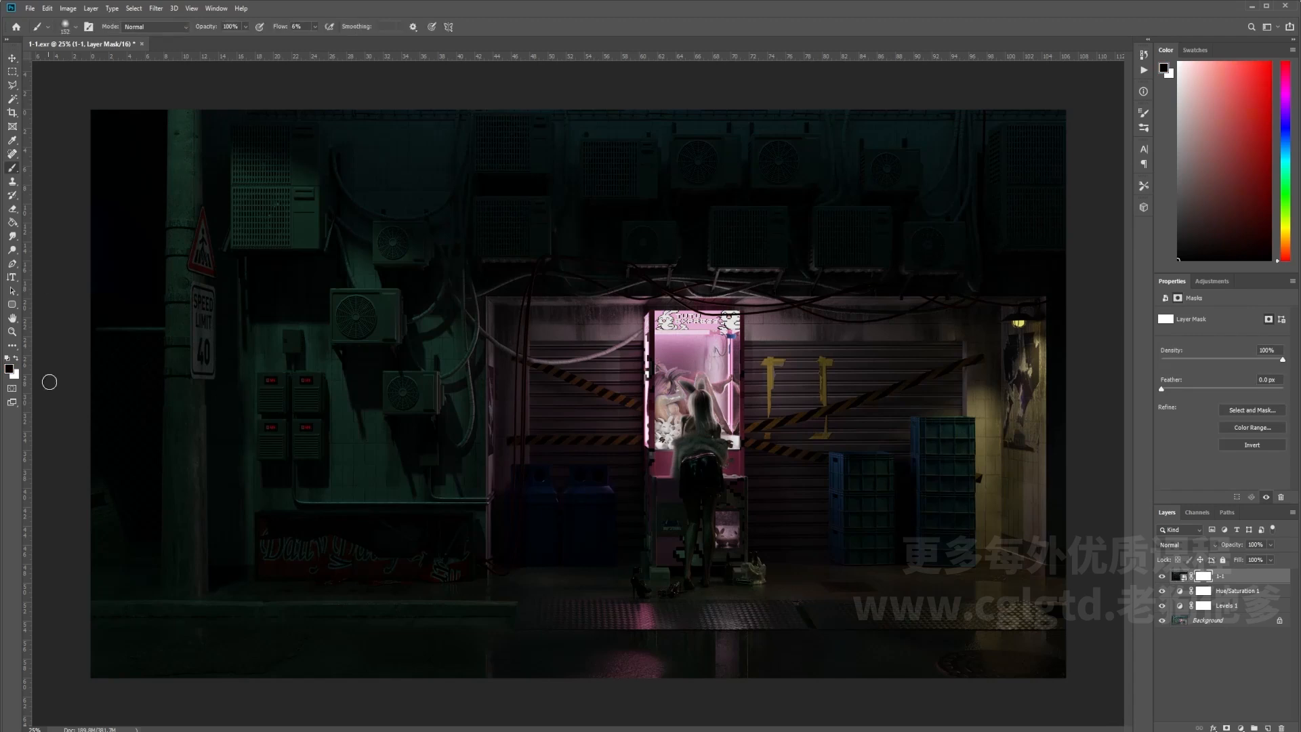
pyautogui.click(75, 28)
pyautogui.moveTo(92, 47); pyautogui.dragTo(109, 48)
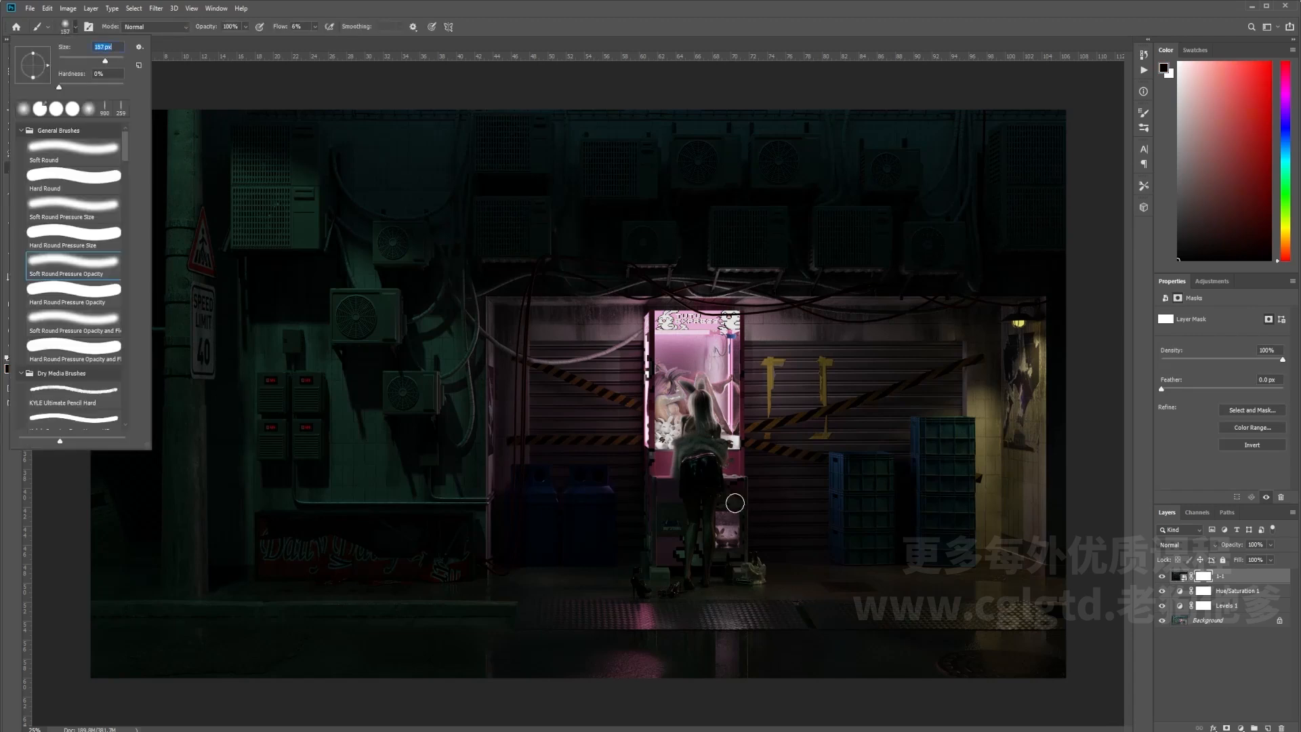
pyautogui.click(698, 472)
pyautogui.moveTo(703, 486)
pyautogui.mouseDown()
pyautogui.moveTo(678, 487)
pyautogui.moveTo(715, 478)
pyautogui.moveTo(703, 467)
pyautogui.moveTo(727, 484)
pyautogui.moveTo(693, 475)
pyautogui.moveTo(700, 452)
pyautogui.moveTo(714, 460)
pyautogui.mouseUp()
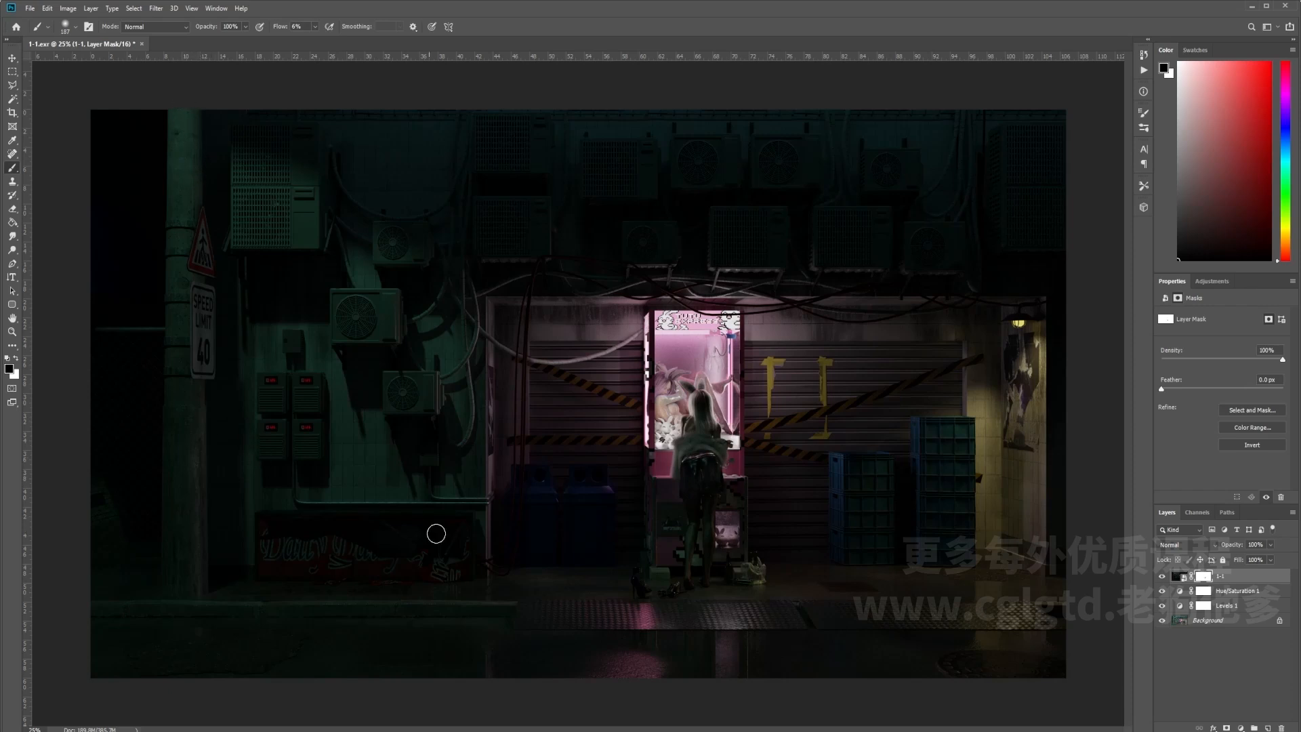
# Toggle the masked 1-1 layer off and on to compare it with the EXR render, and return to the Move tool.
pyautogui.click(1162, 576)
pyautogui.click(1163, 576)
pyautogui.click(12, 58)
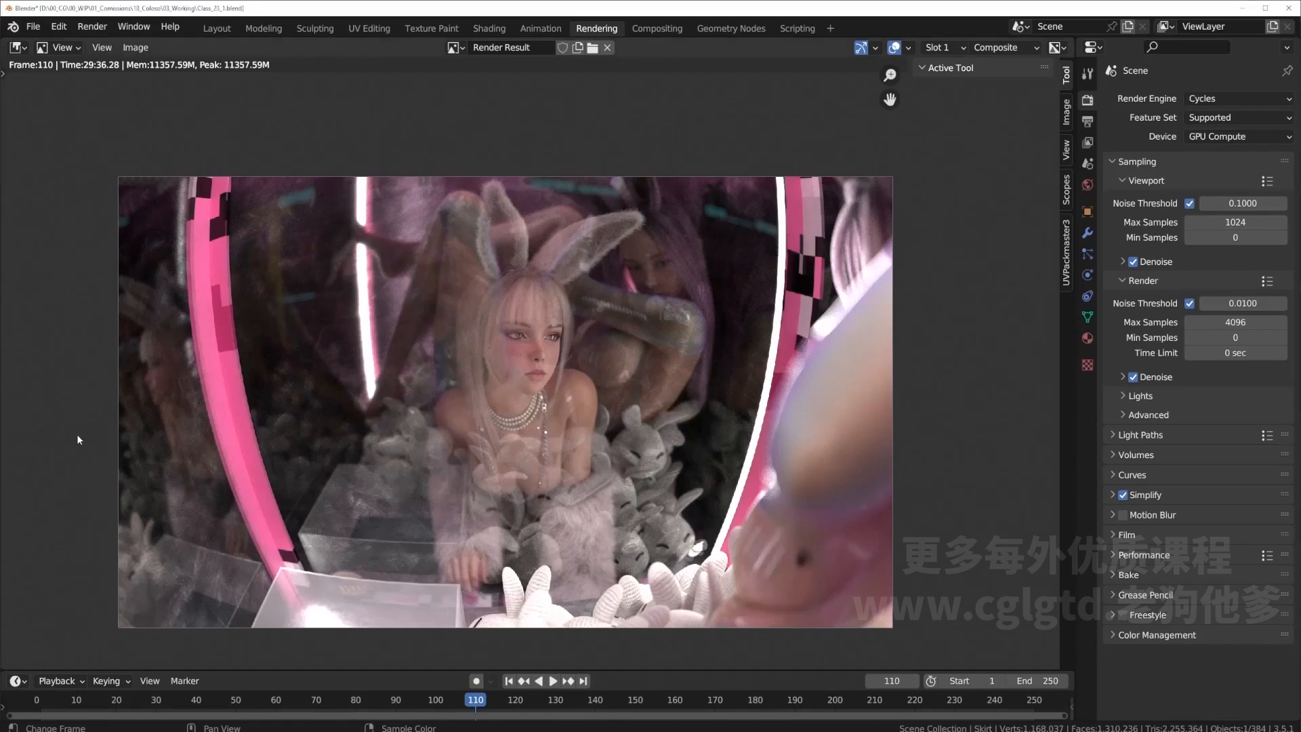
# Switch to Blender's Layout workspace and set the output file format to FFmpeg Video.
pyautogui.click(215, 29)
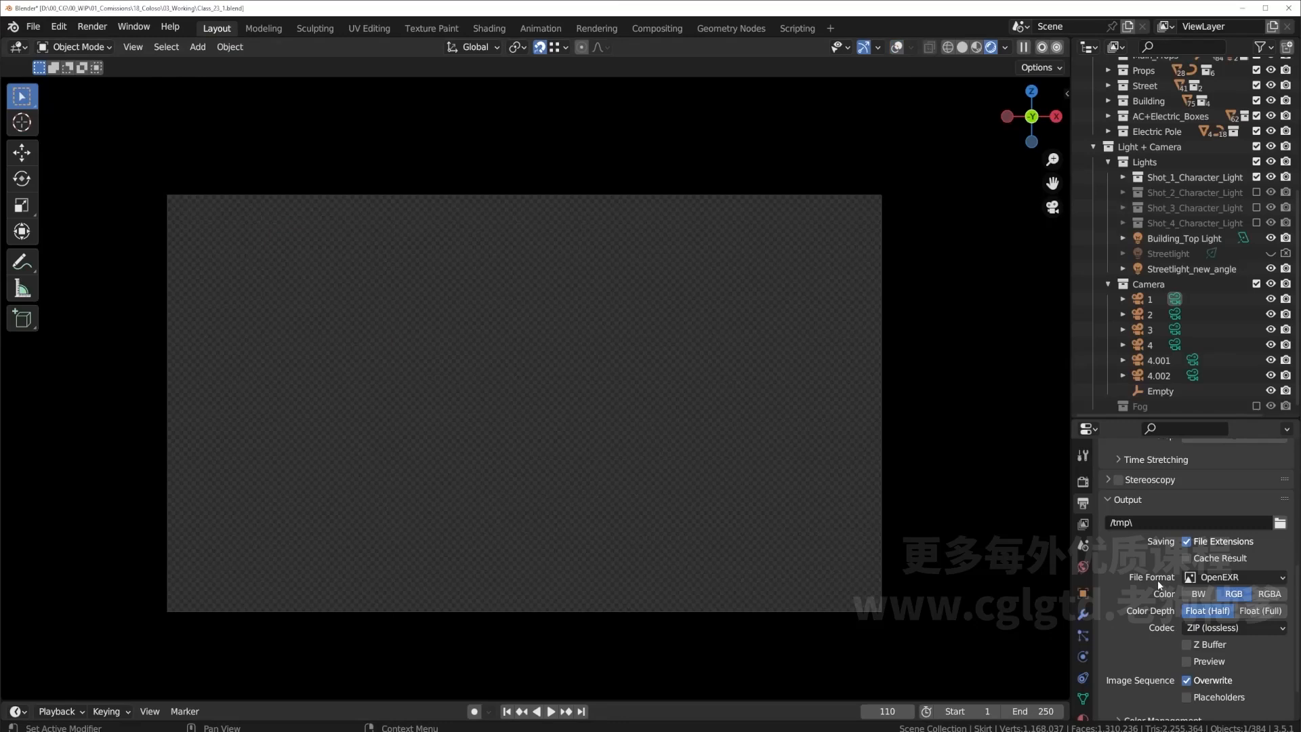
pyautogui.click(1233, 580)
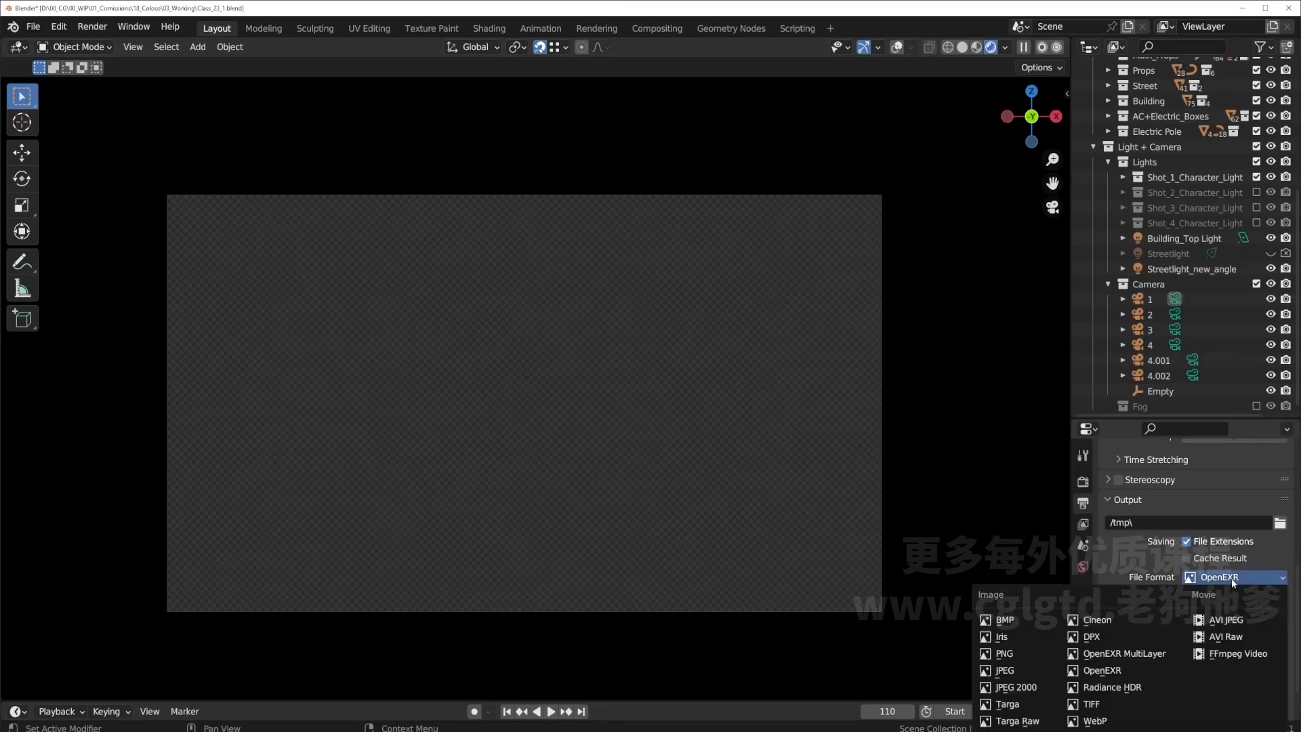
pyautogui.click(1222, 654)
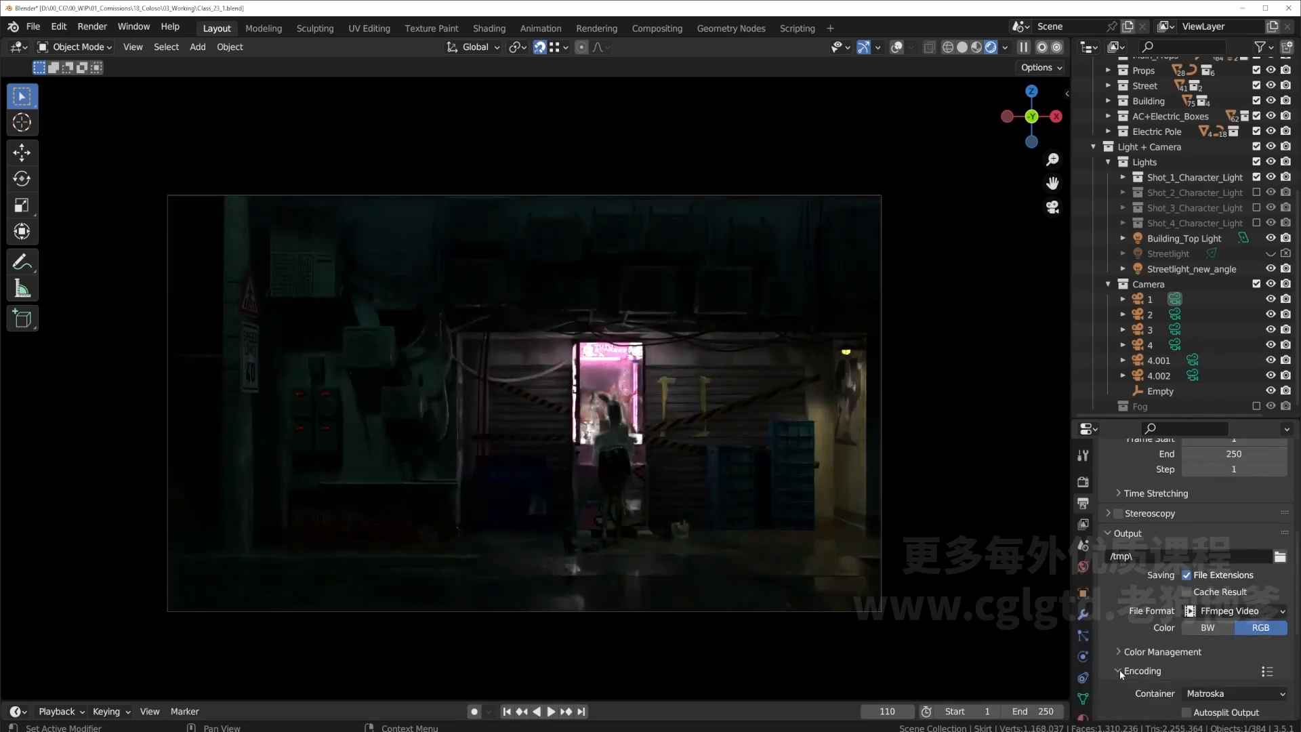
# Set the video encoding container to MPEG-4 and look over the remaining encoding and output settings.
pyautogui.click(1122, 669)
pyautogui.scroll(-3, 1152, 651)
pyautogui.click(1227, 610)
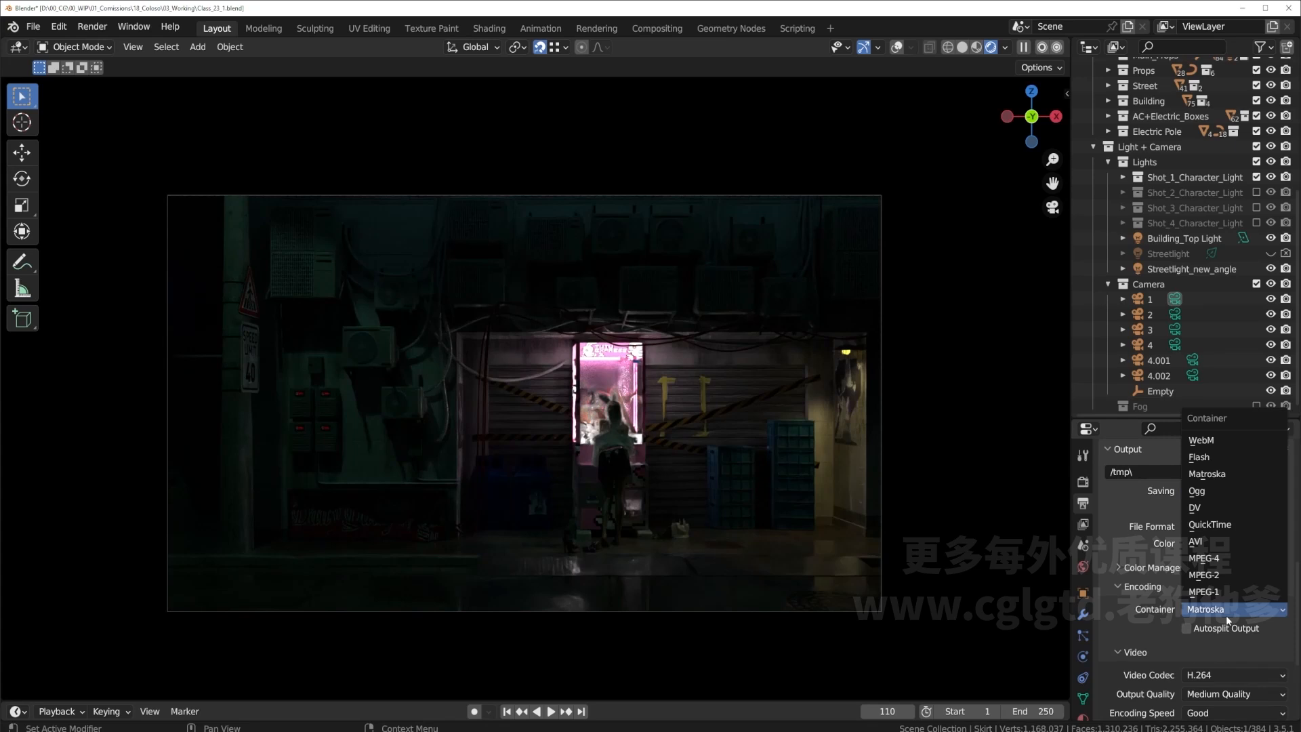
pyautogui.click(1203, 557)
pyautogui.scroll(-3, 1213, 586)
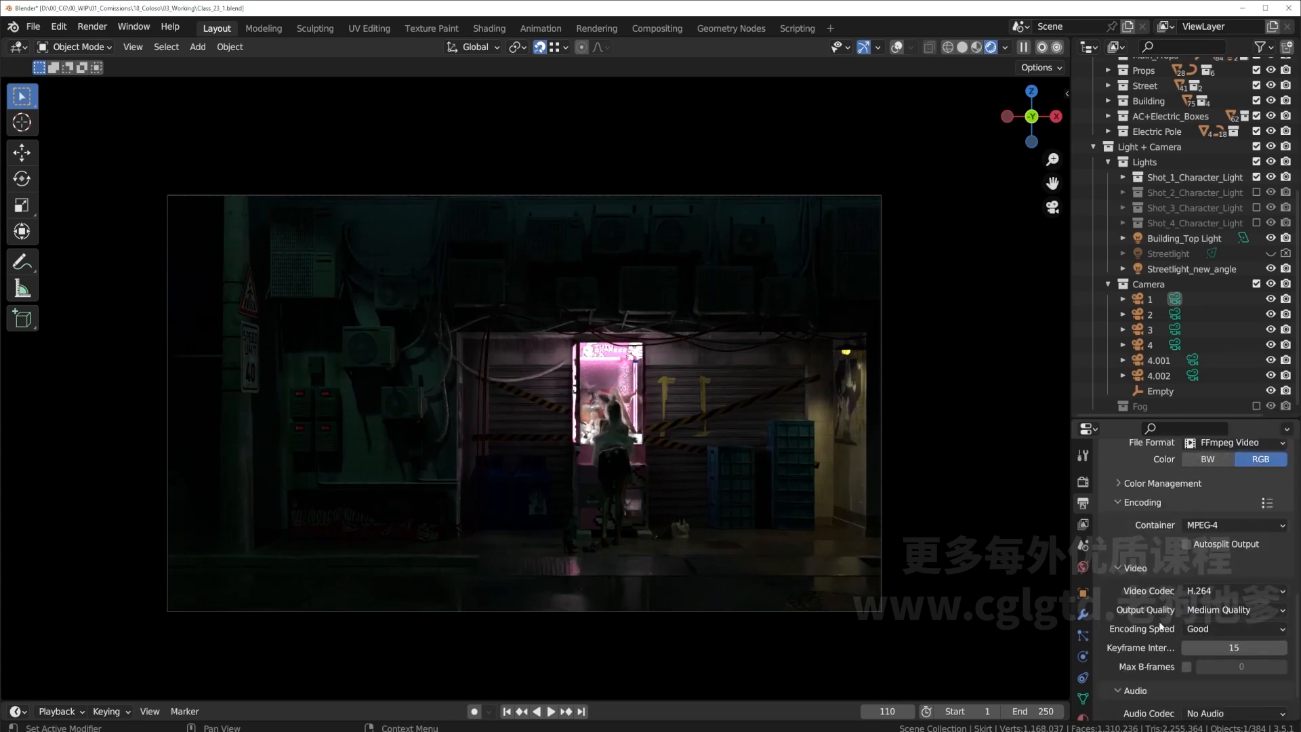
pyautogui.scroll(5, 1168, 603)
pyautogui.scroll(2, 1169, 605)
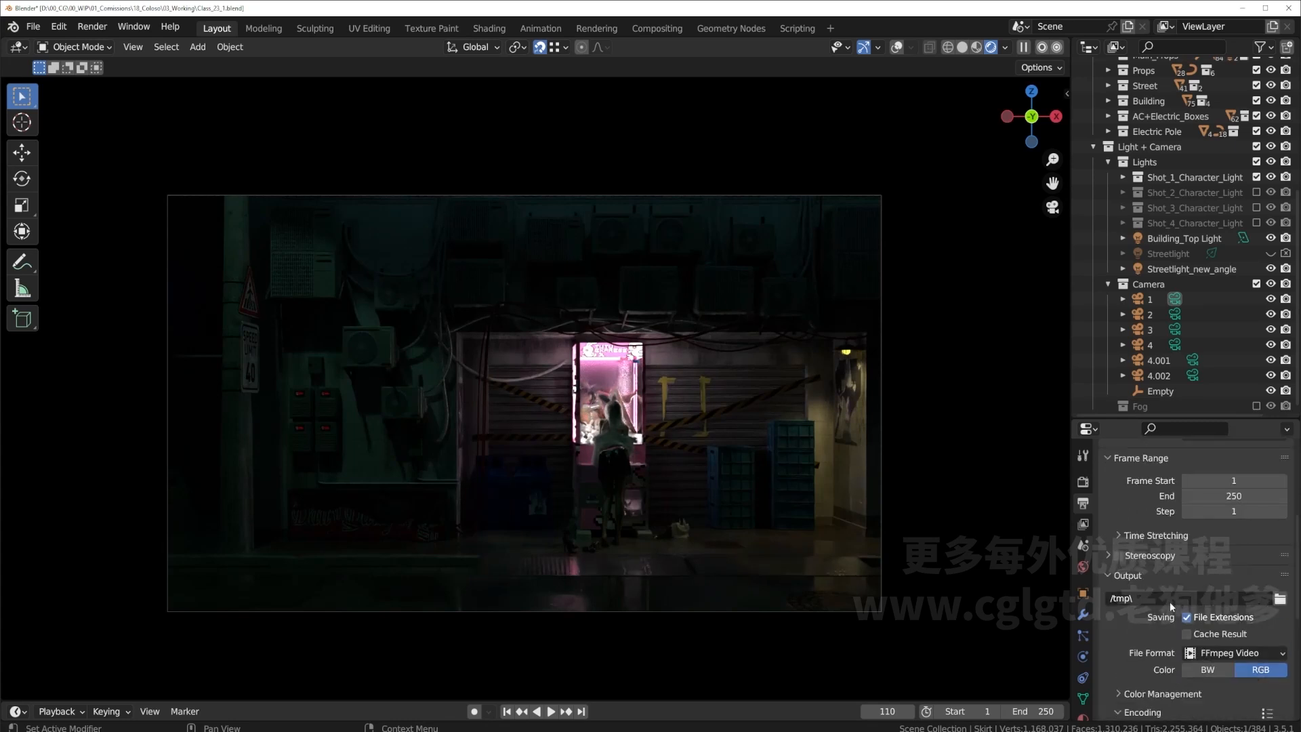
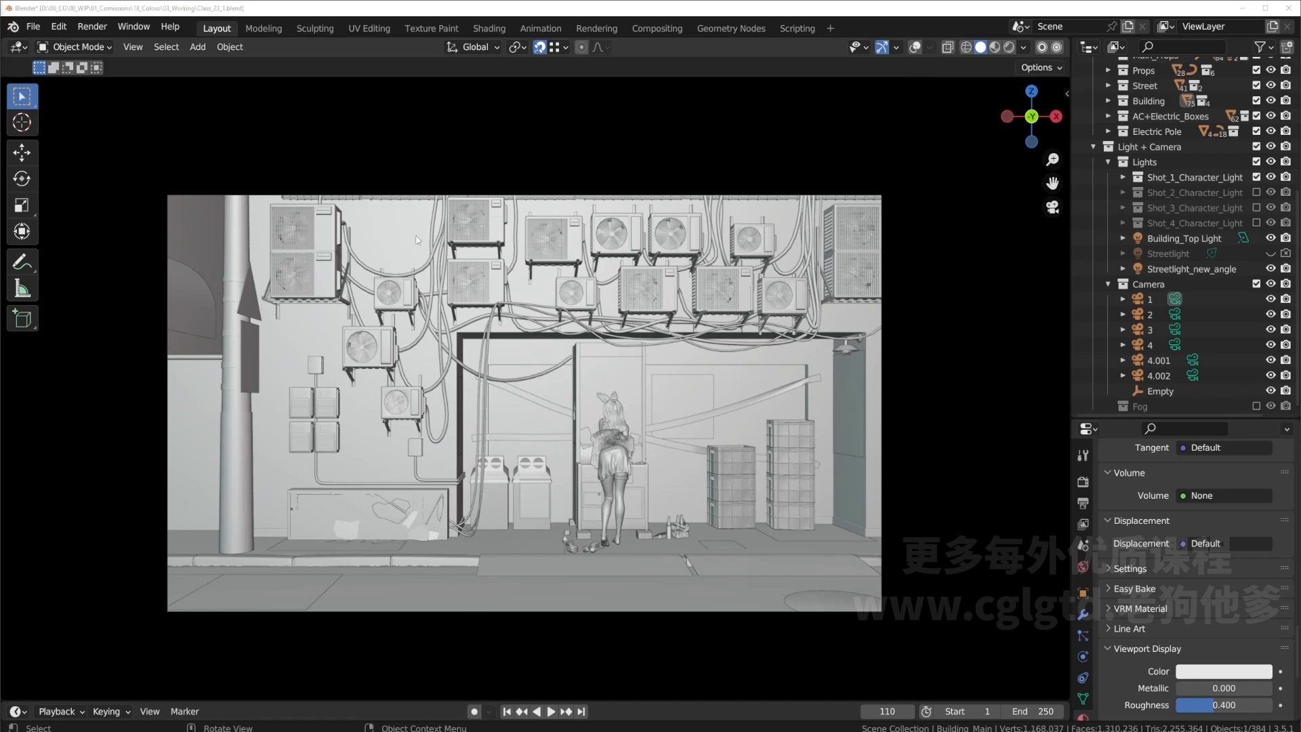
# Set the solid viewport shading to Flat lighting with Random object colours and the outline turned off.
pyautogui.click(497, 221)
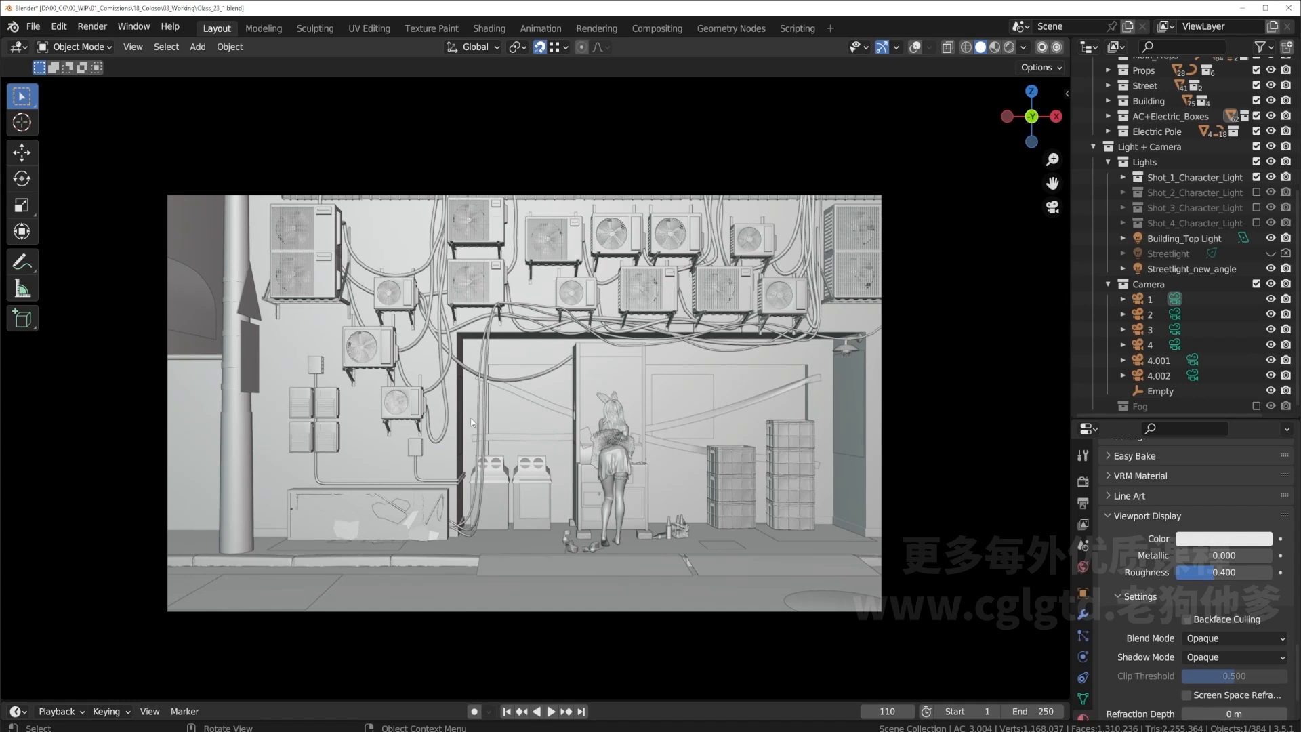
pyautogui.click(1024, 47)
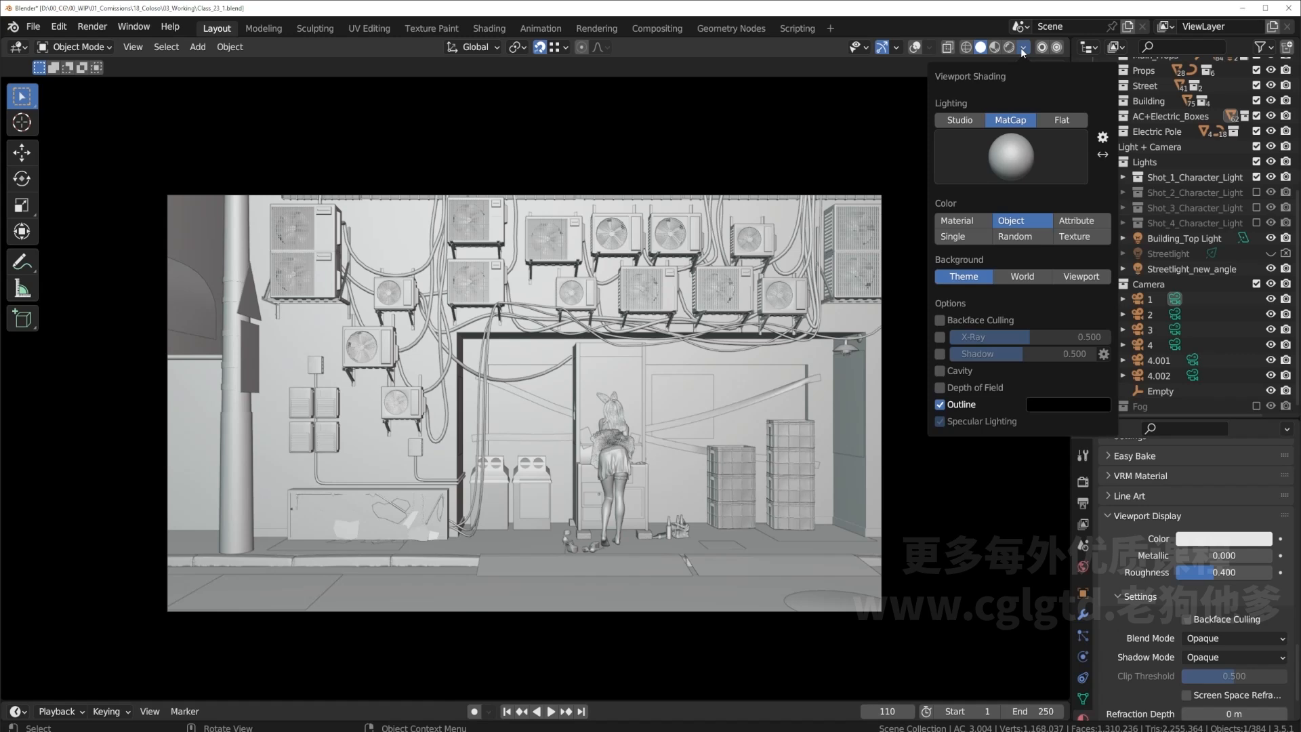
pyautogui.click(1023, 241)
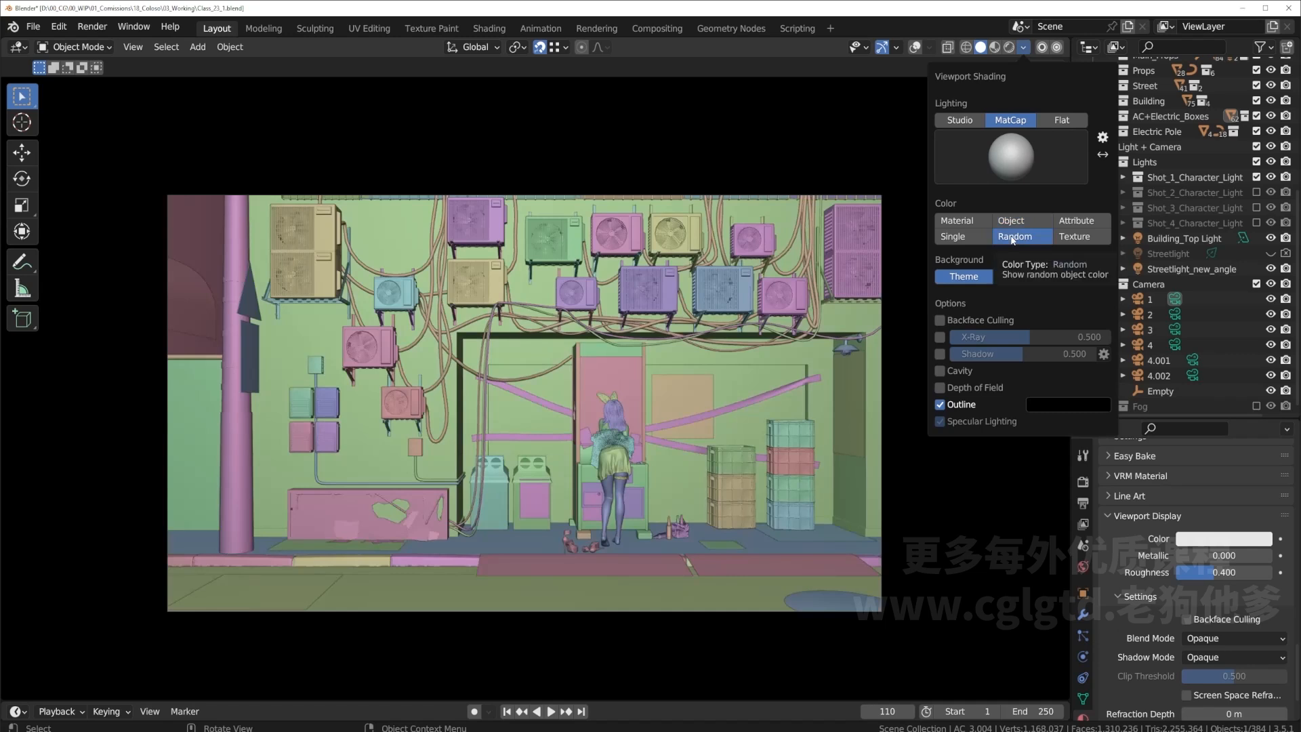
pyautogui.click(1064, 121)
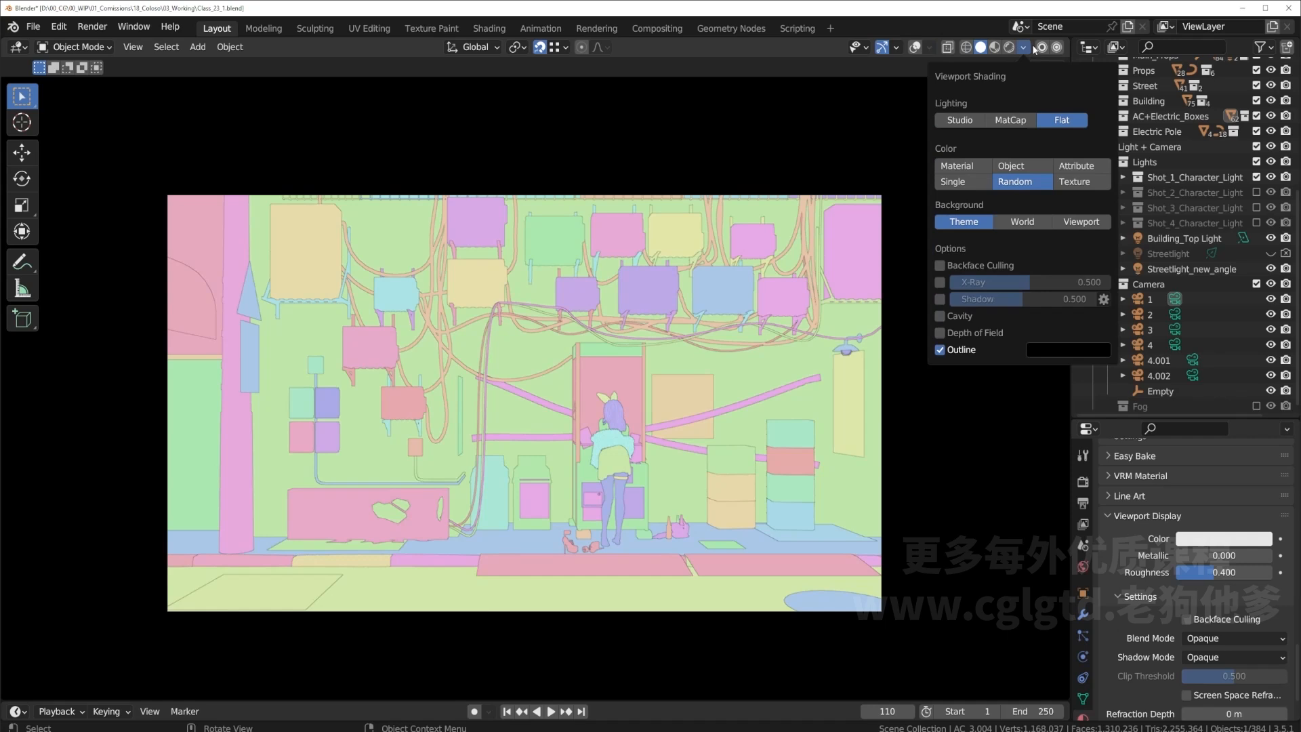
pyautogui.click(940, 350)
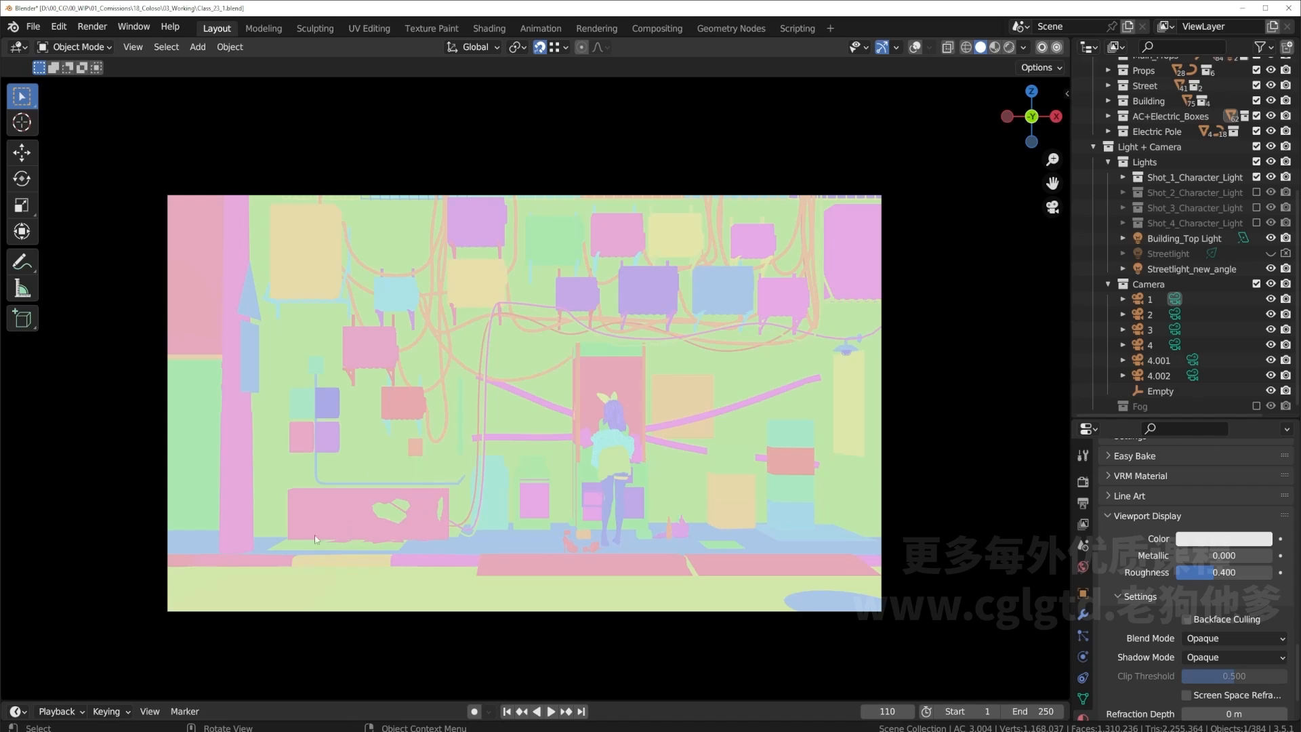
# Change the viewport shading colour to Material and turn the object outline on.
pyautogui.click(1024, 48)
pyautogui.click(956, 167)
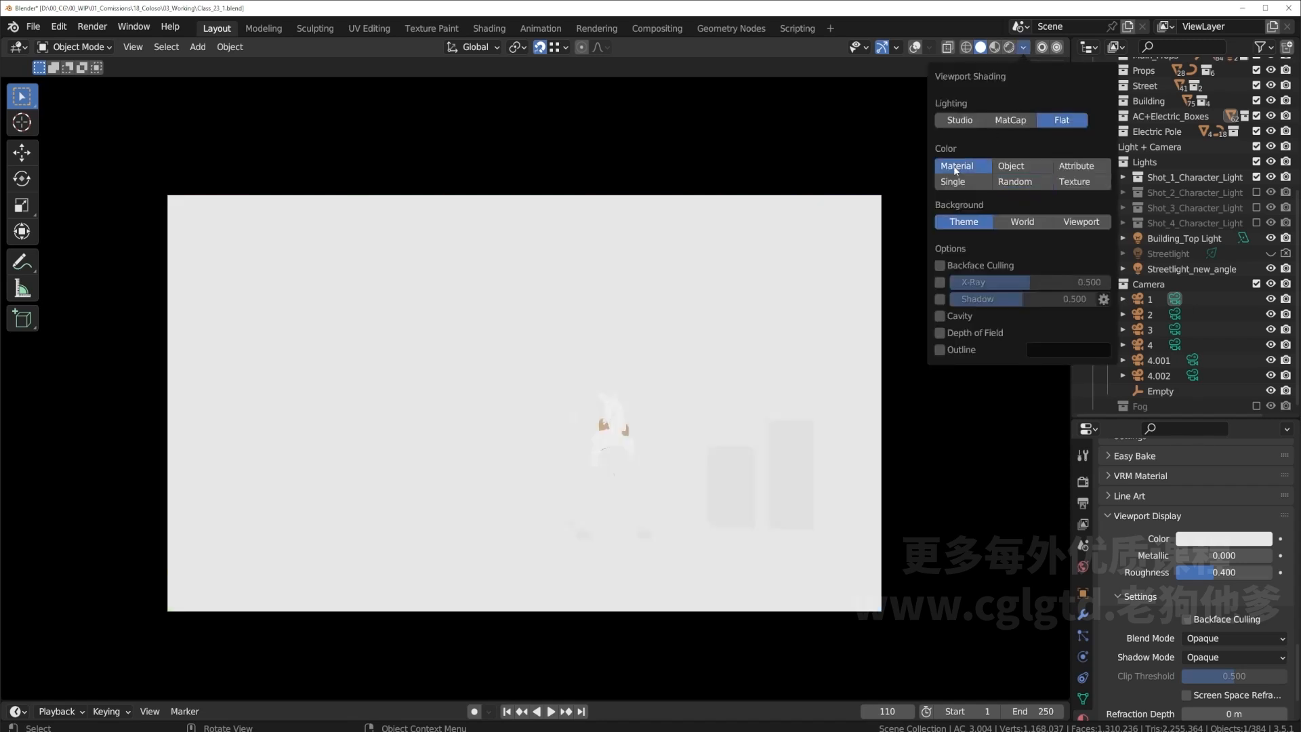
pyautogui.click(941, 351)
# Set the viewport display colour of the main building's Building_Tile material to pink E796CE.
pyautogui.click(449, 274)
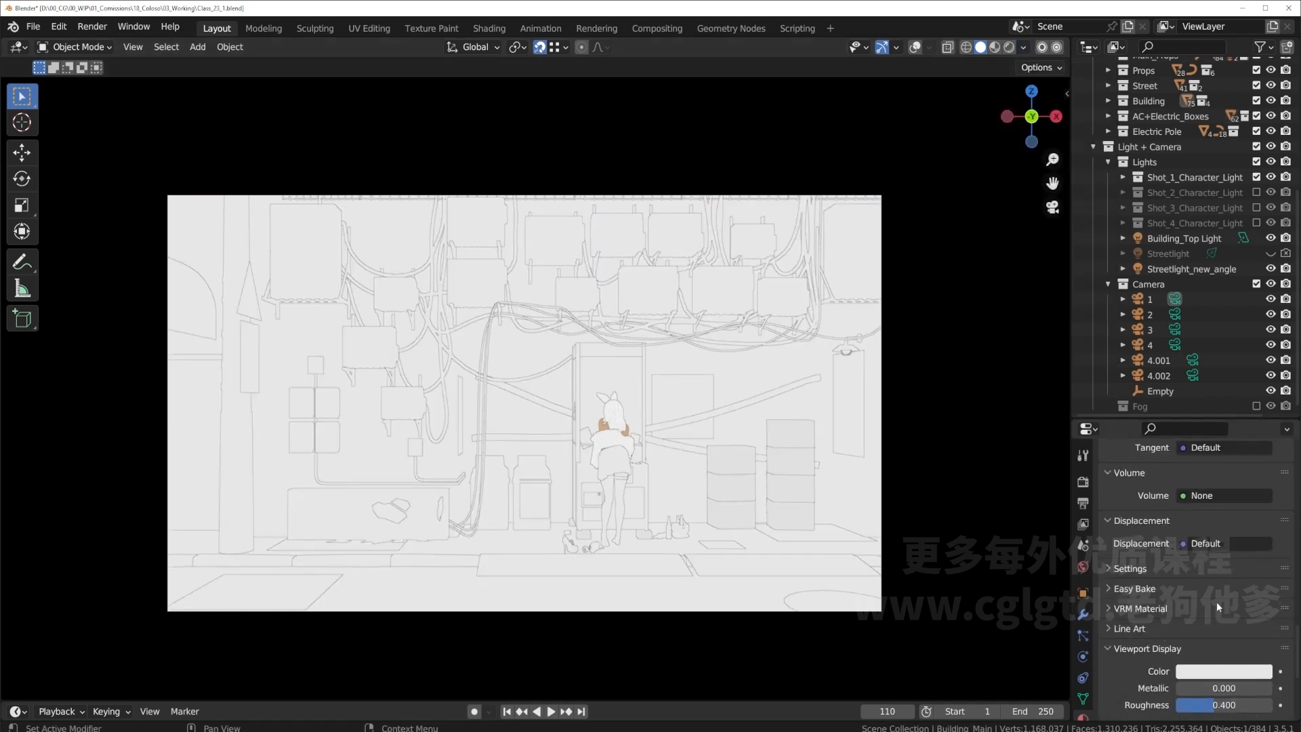
pyautogui.scroll(7, 1217, 602)
pyautogui.scroll(4, 1203, 576)
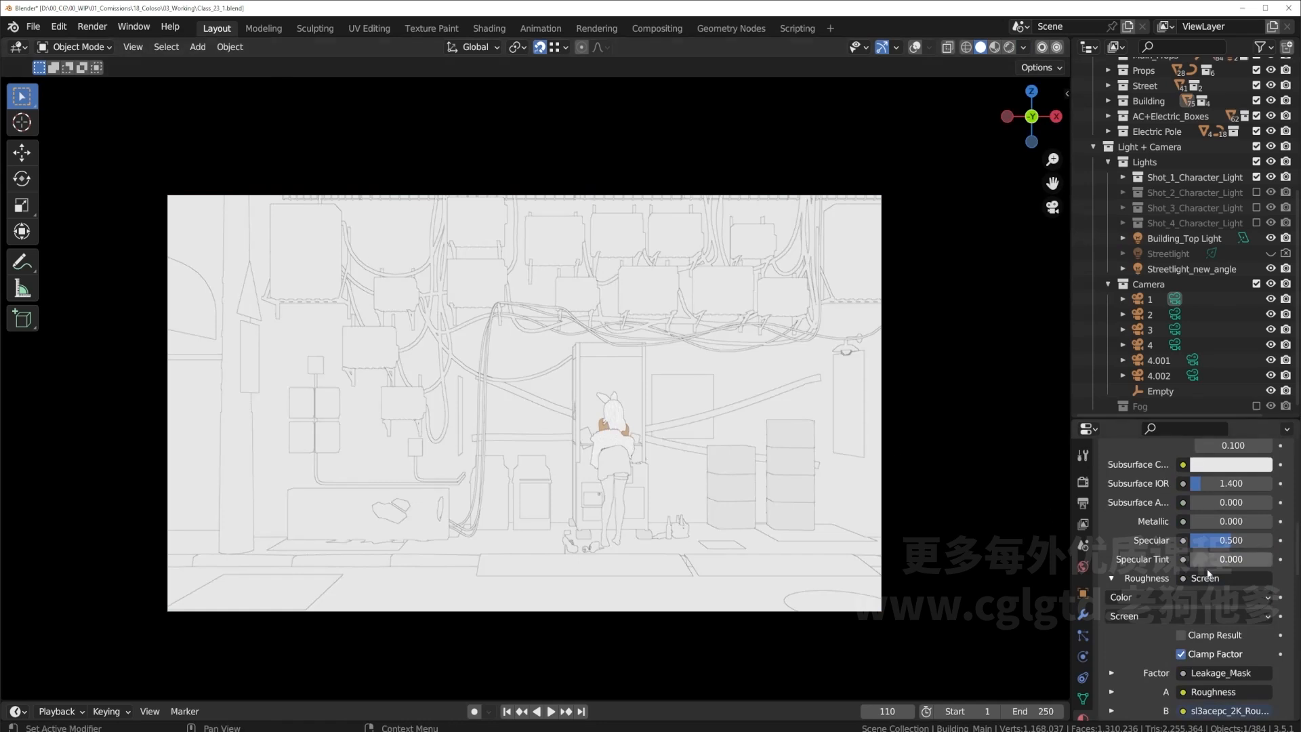
pyautogui.scroll(4, 1201, 568)
pyautogui.scroll(8, 1187, 547)
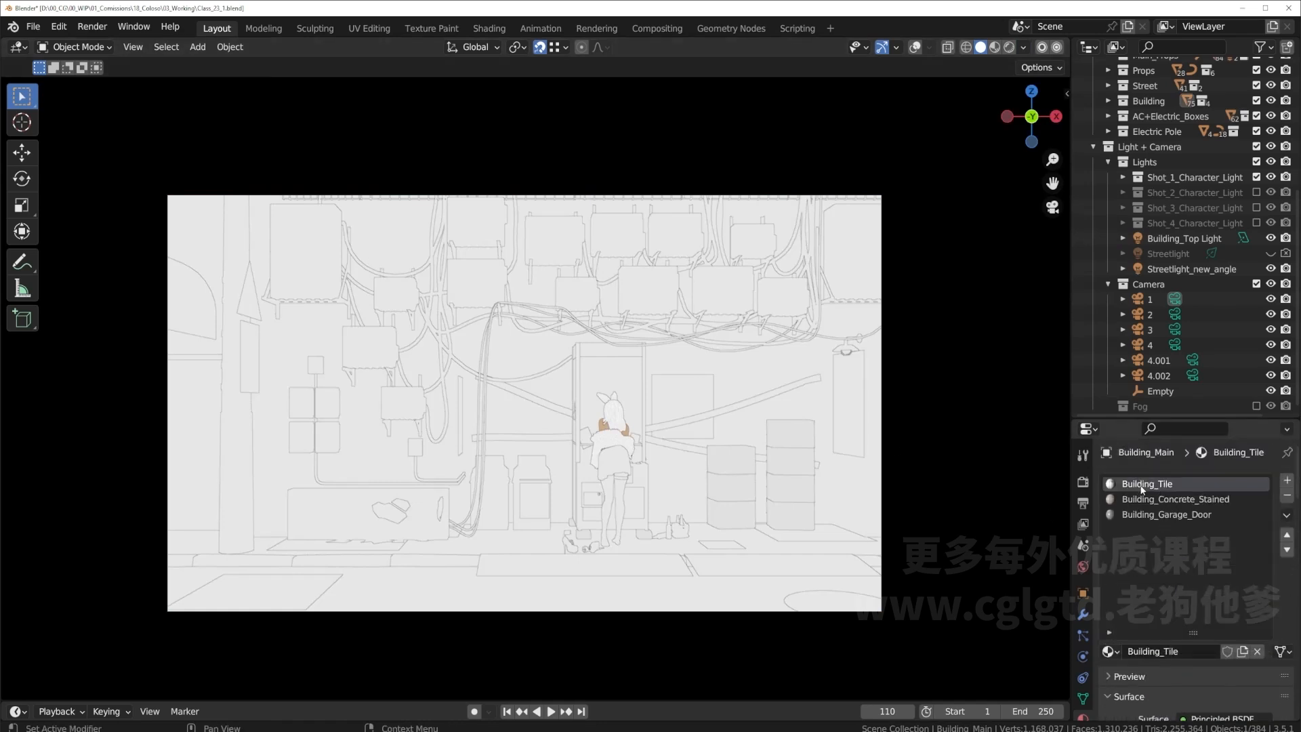
pyautogui.scroll(-20, 1155, 599)
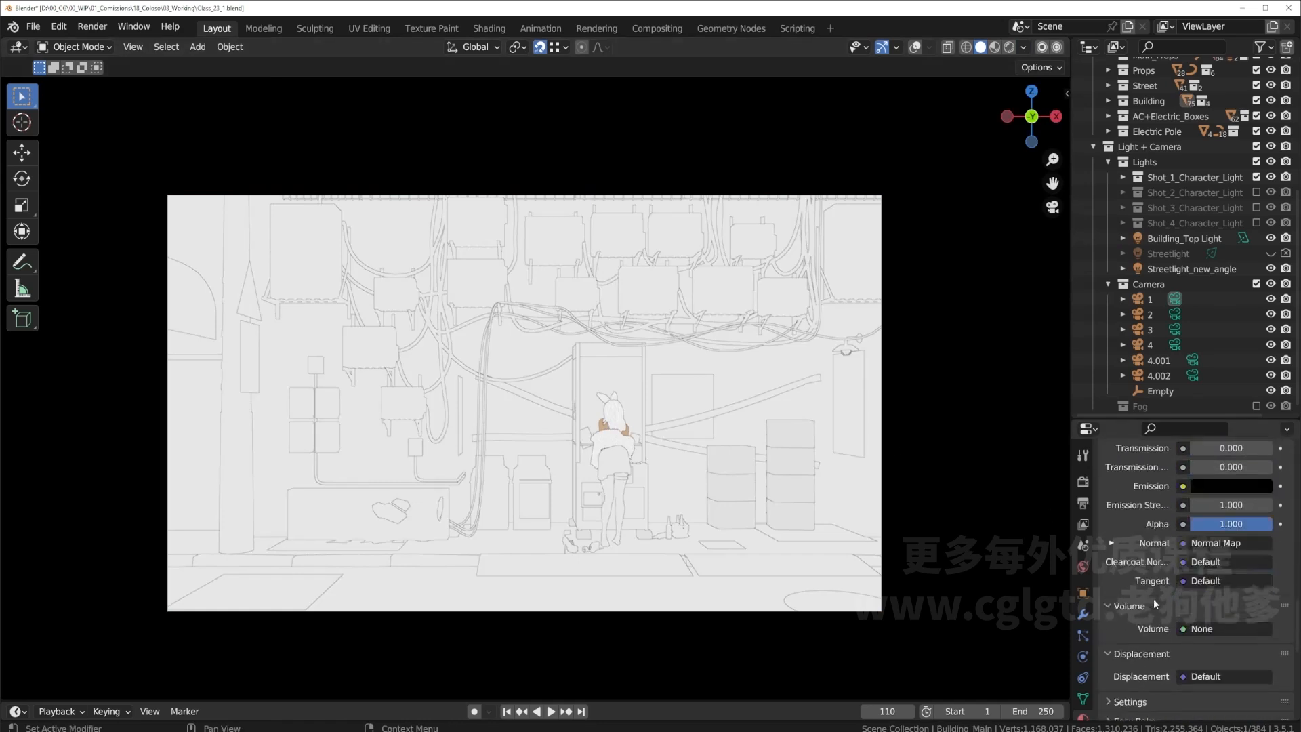
pyautogui.scroll(-5, 1154, 602)
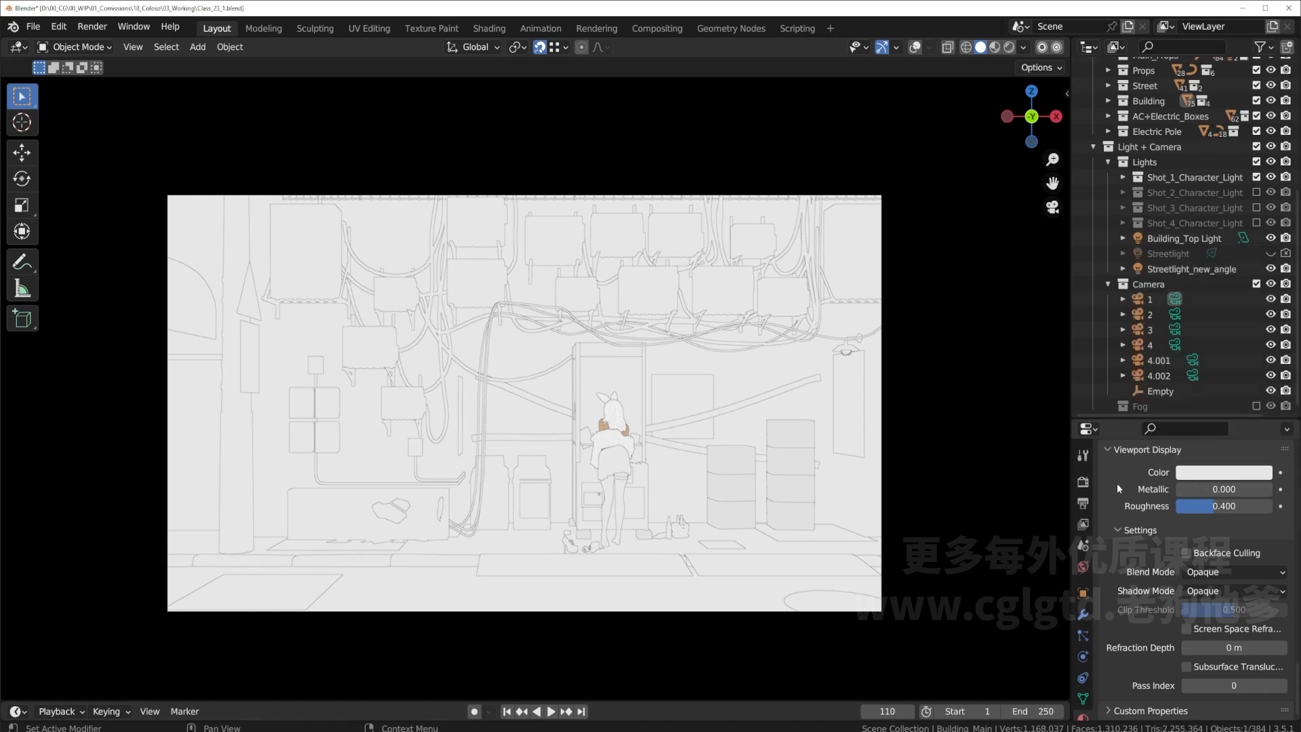
pyautogui.scroll(4, 1113, 515)
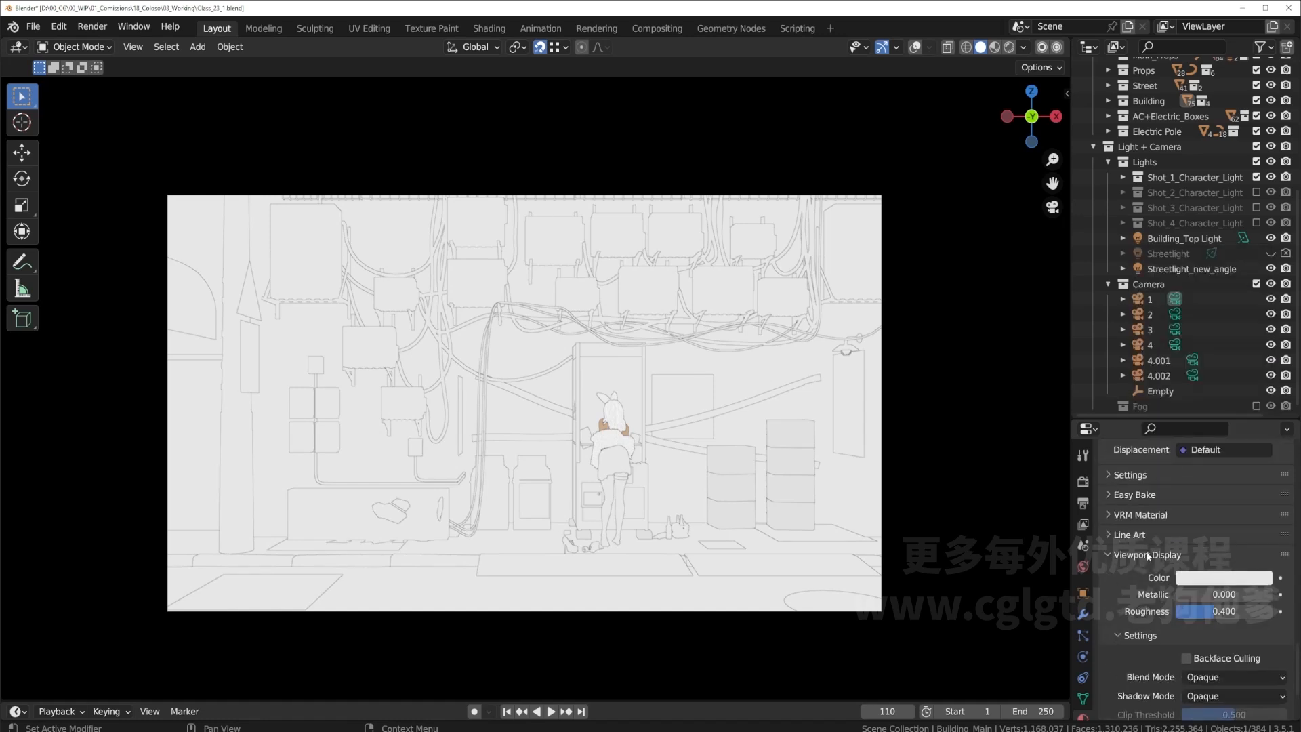
pyautogui.click(1204, 581)
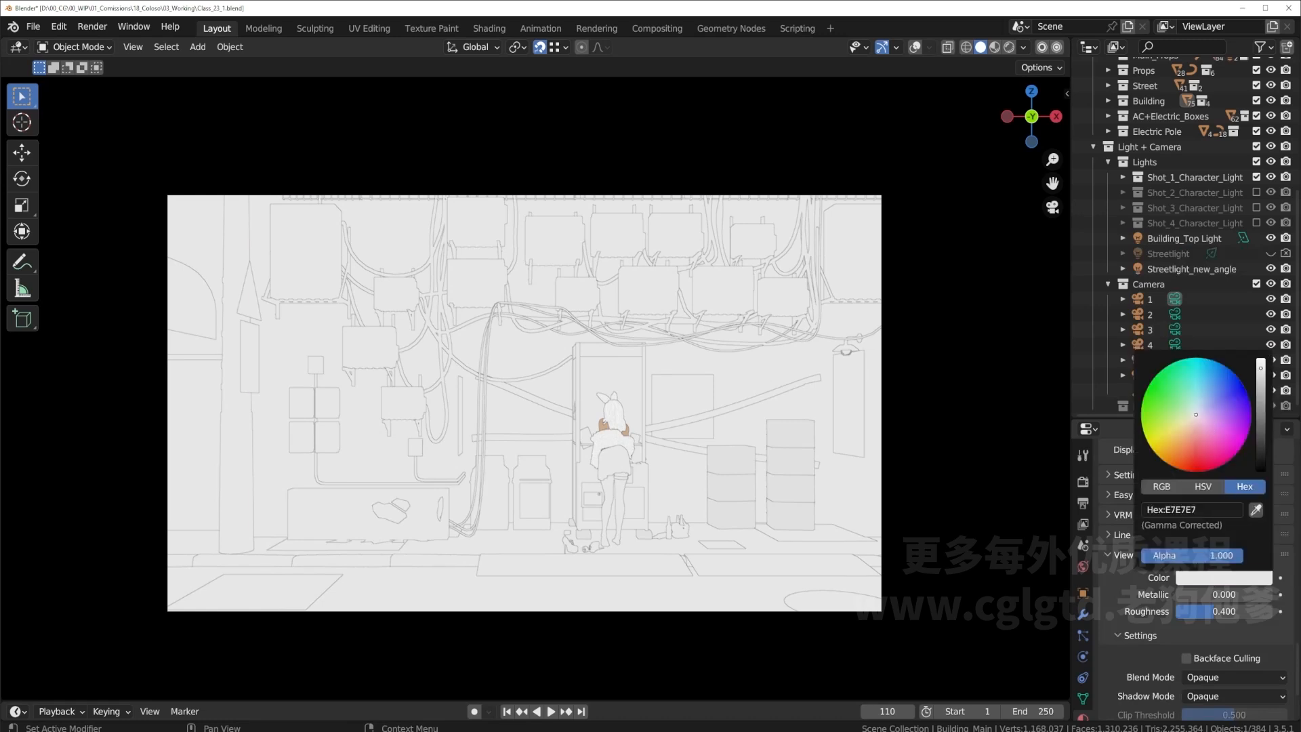
pyautogui.moveTo(1218, 430); pyautogui.dragTo(1209, 429)
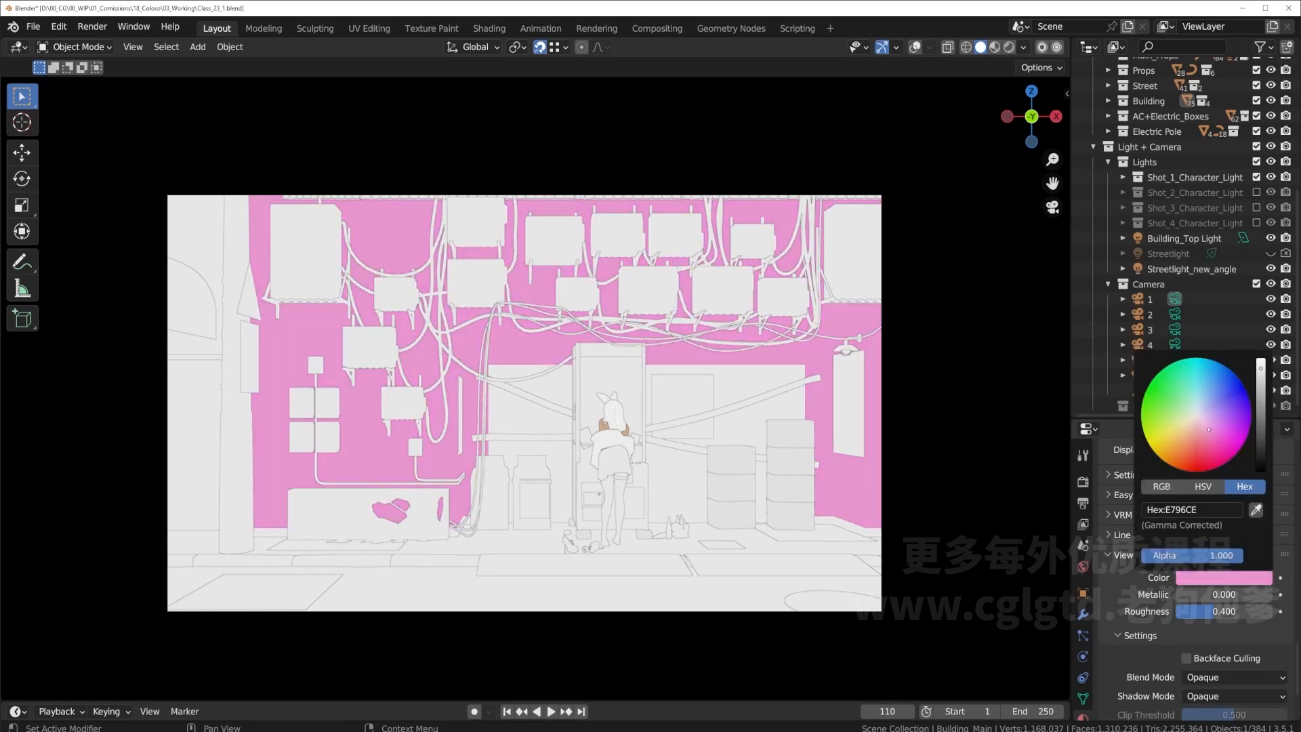
# Set the viewport display colour of the air-conditioner unit's AC_Main material to light blue A1C4E7.
pyautogui.click(559, 225)
pyautogui.scroll(10, 1178, 589)
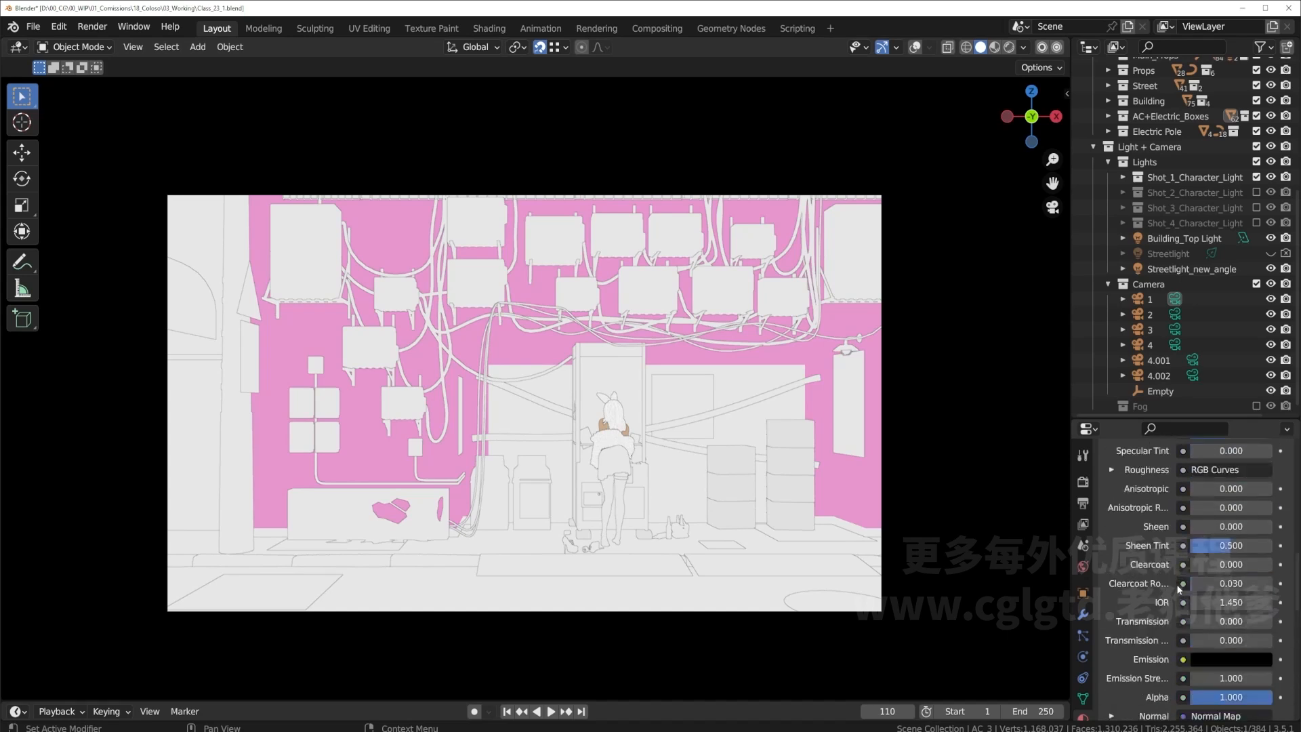
pyautogui.scroll(10, 1178, 588)
pyautogui.scroll(-3, 1160, 482)
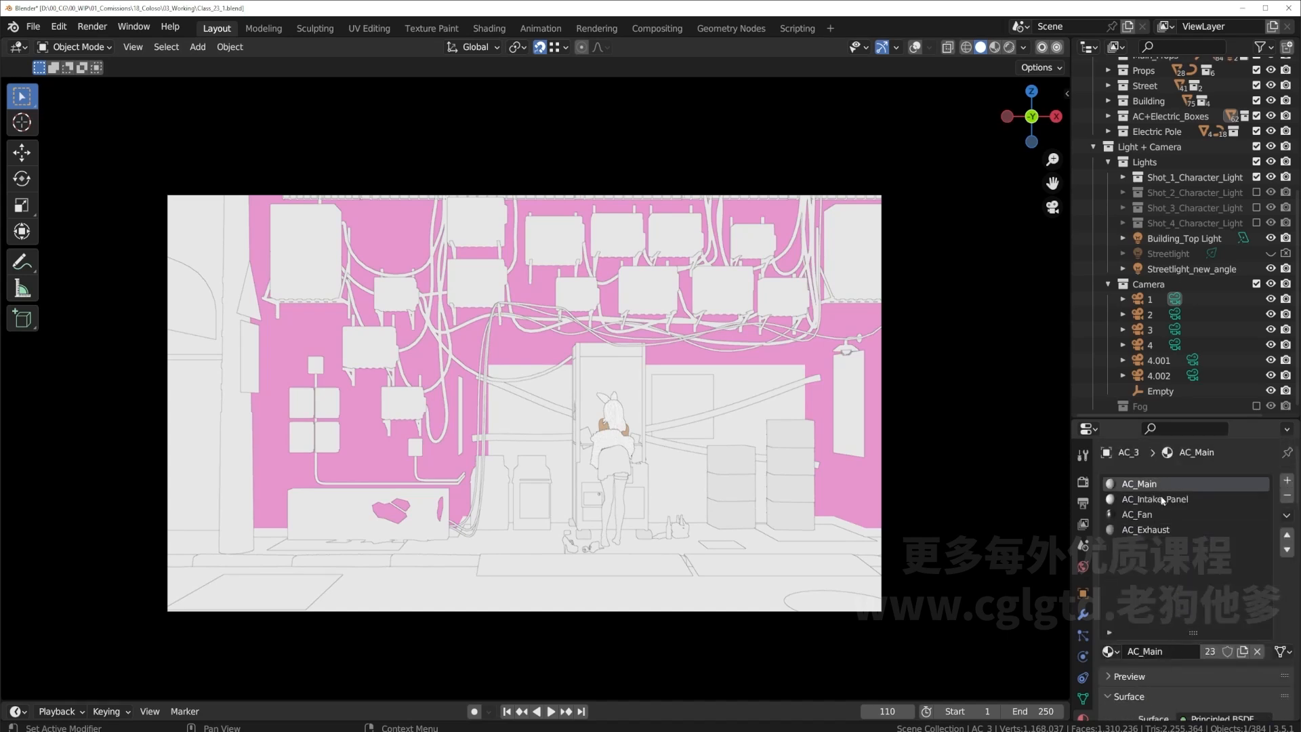
pyautogui.scroll(-15, 1162, 606)
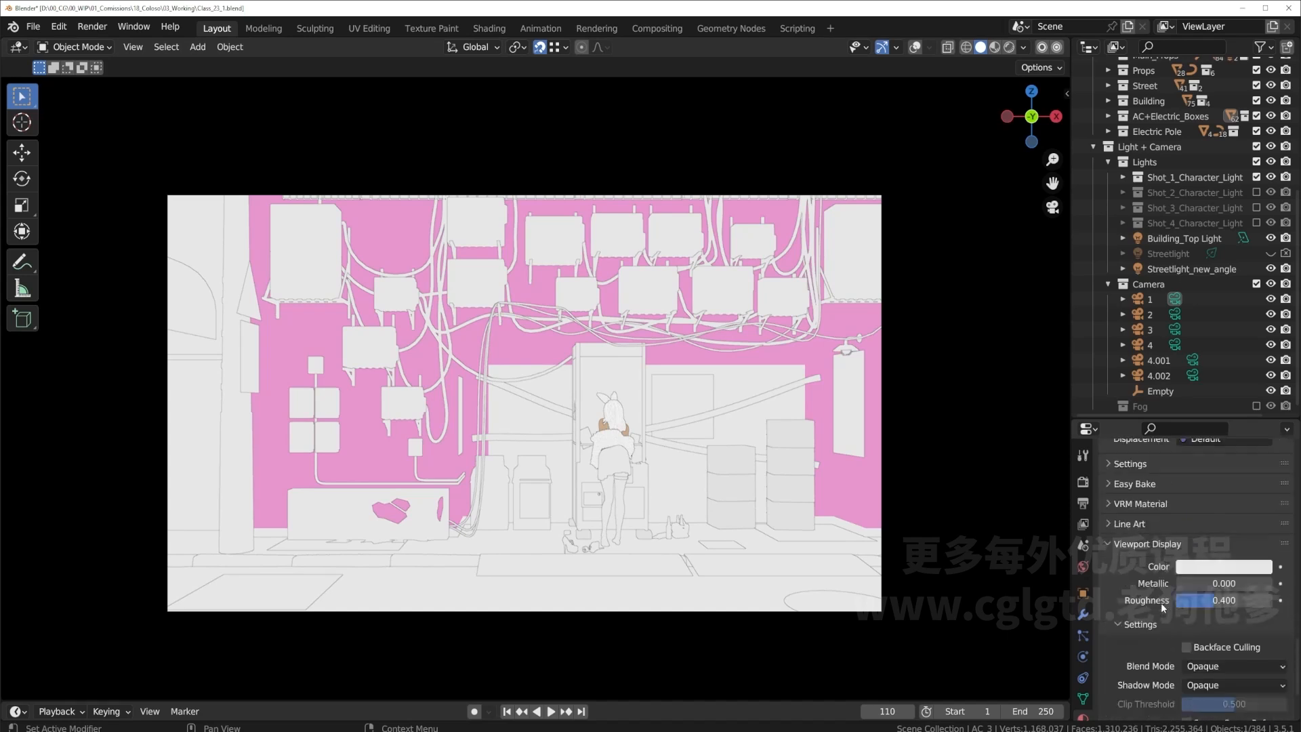
pyautogui.click(1212, 526)
pyautogui.moveTo(1207, 380); pyautogui.dragTo(1205, 349)
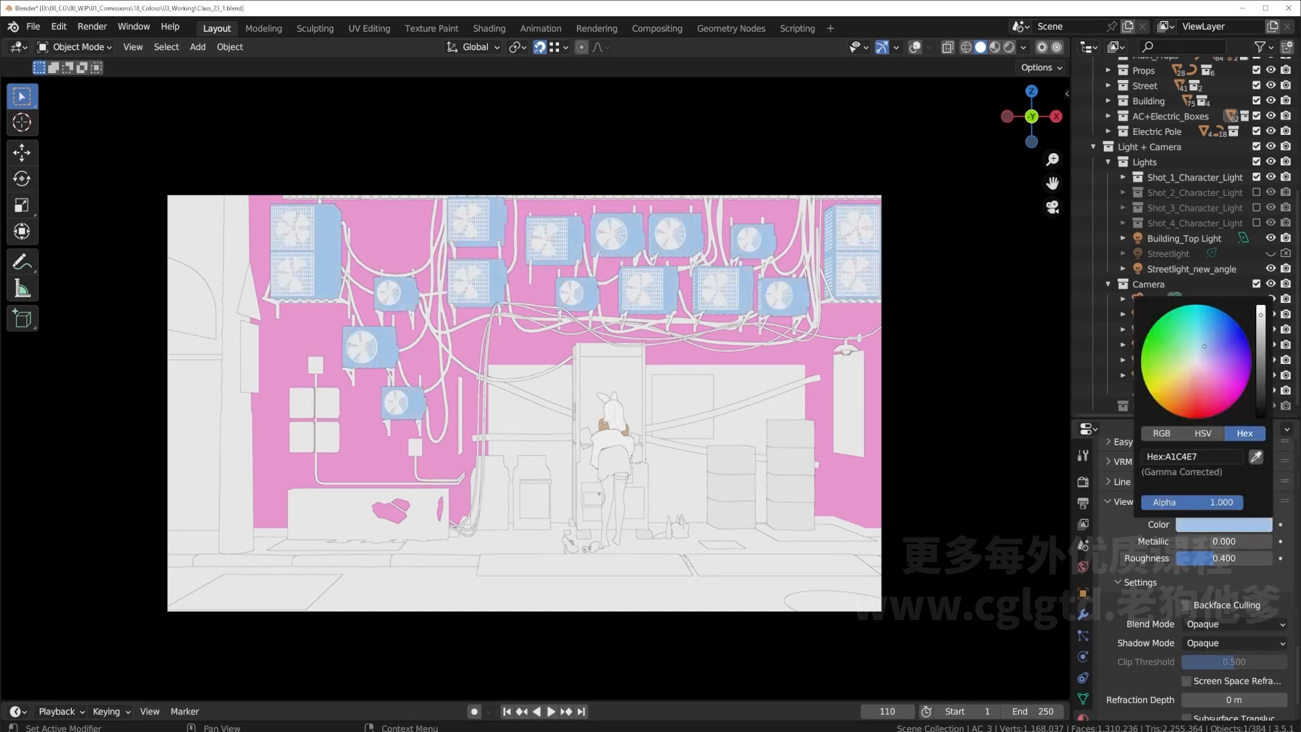
# Set the viewport display colour of the air conditioners' front fan-and-grille material to yellow.
pyautogui.scroll(15, 1223, 600)
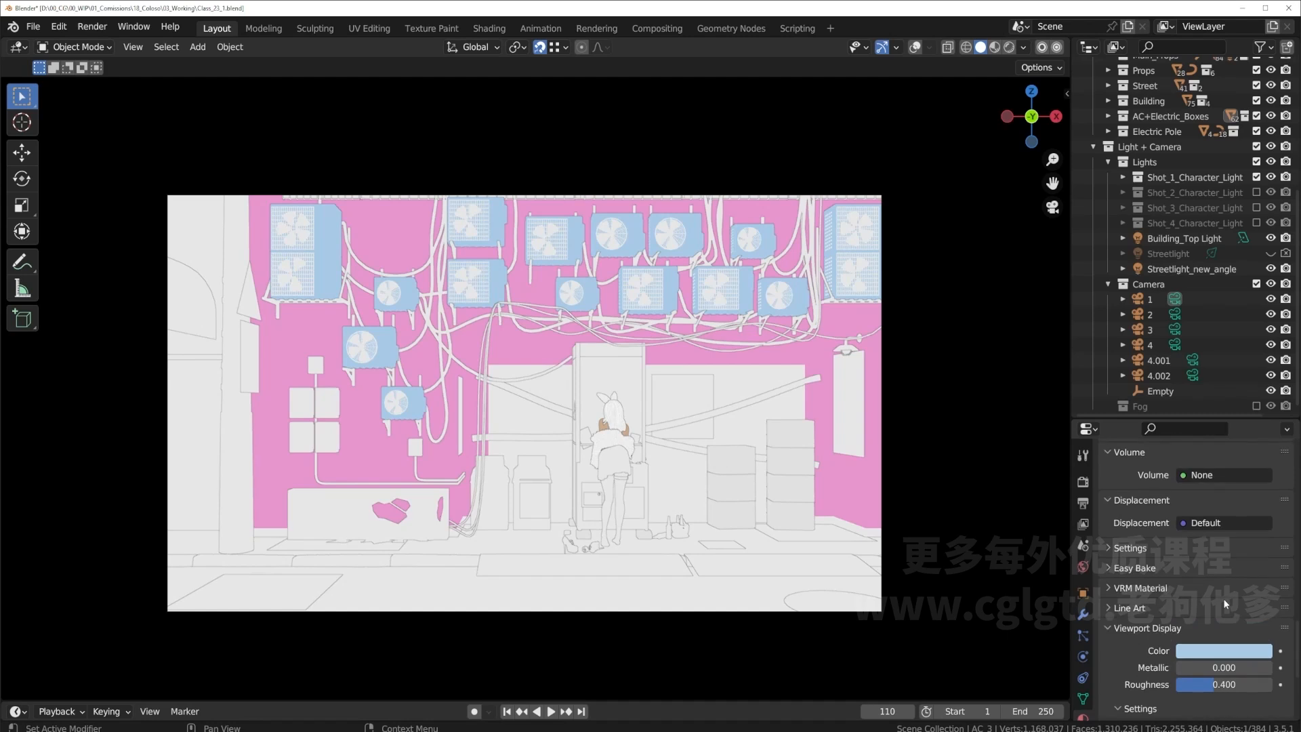
pyautogui.scroll(6, 1223, 600)
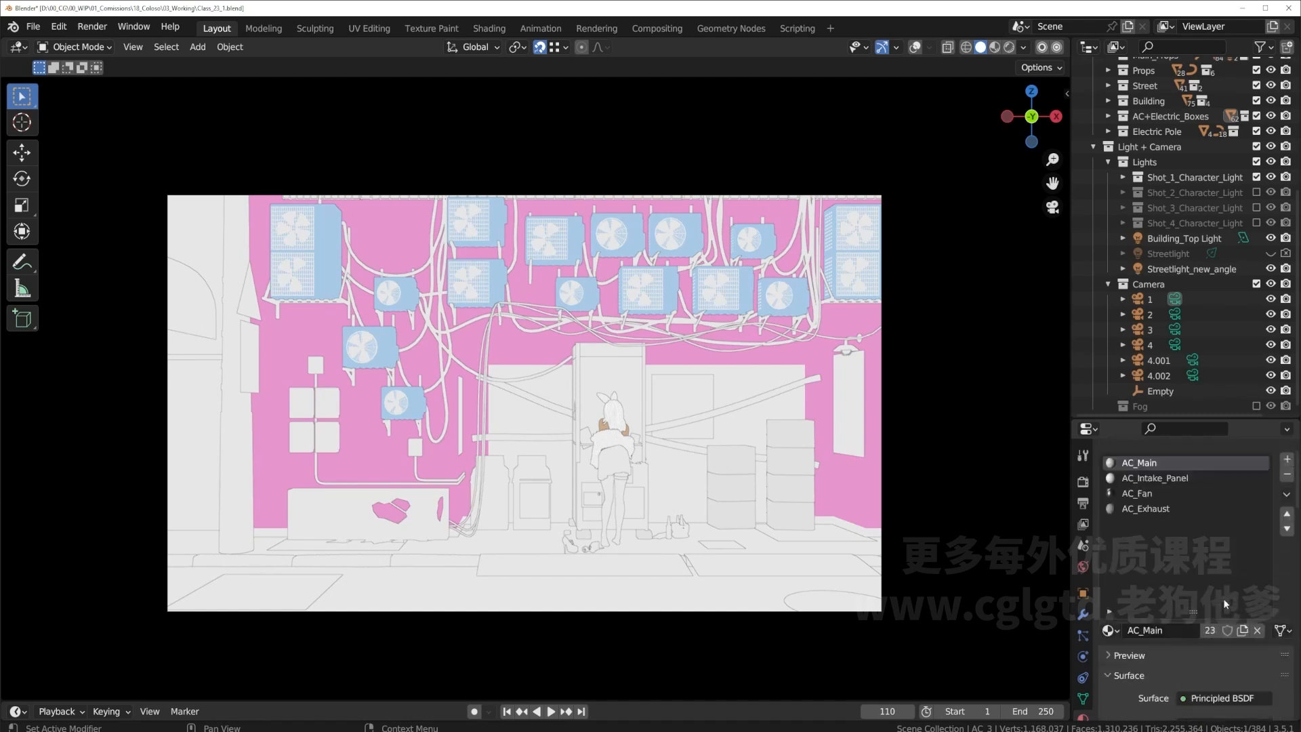
pyautogui.click(1146, 502)
pyautogui.scroll(-15, 1149, 596)
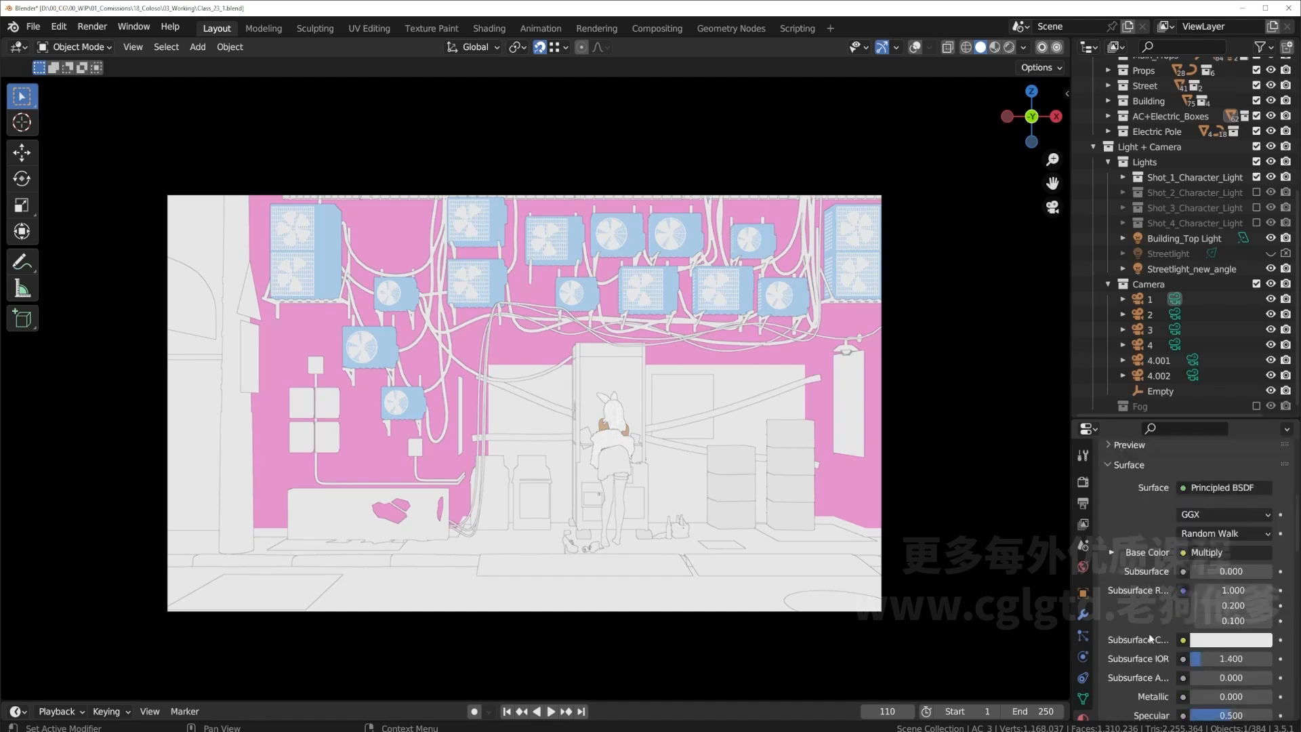
pyautogui.scroll(-8, 1148, 632)
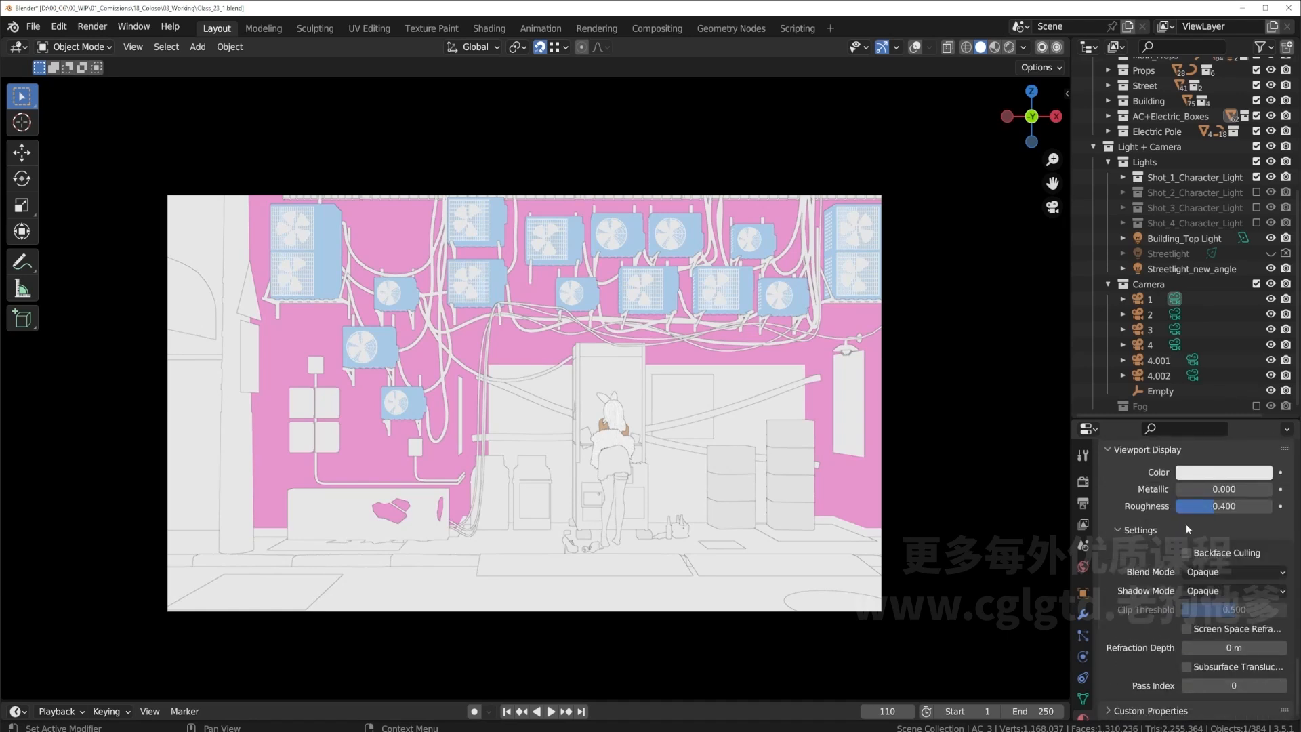
pyautogui.click(1224, 472)
pyautogui.moveTo(1177, 338); pyautogui.dragTo(1158, 334)
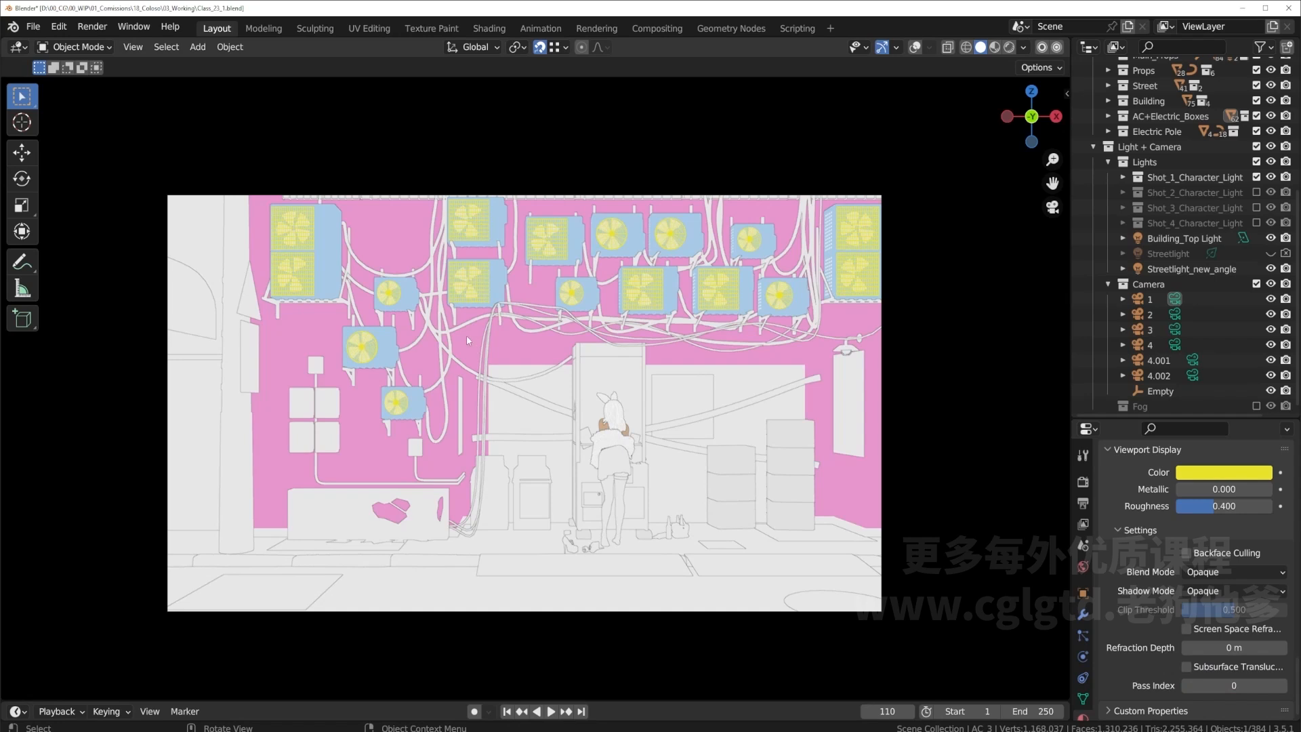
# Set the viewport display colour of the glass material on the vending machine behind the character to light salmon.
pyautogui.click(539, 385)
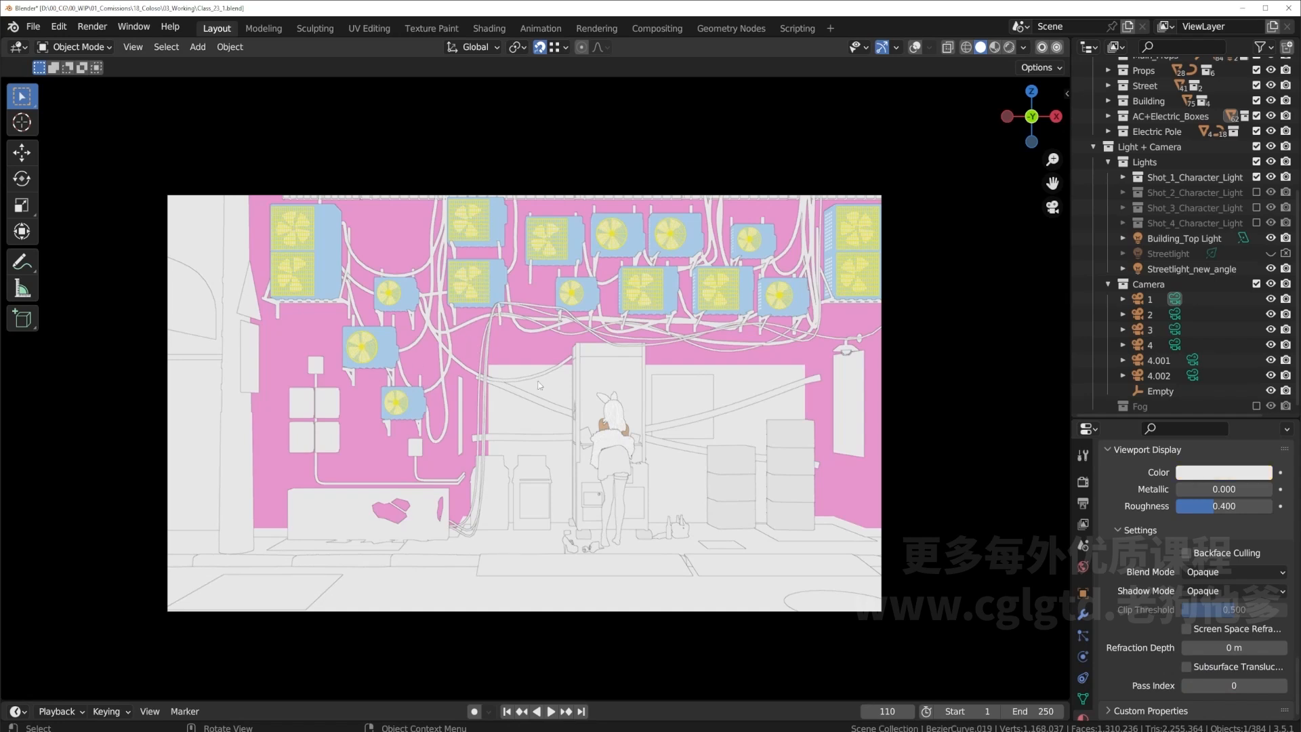
pyautogui.click(593, 351)
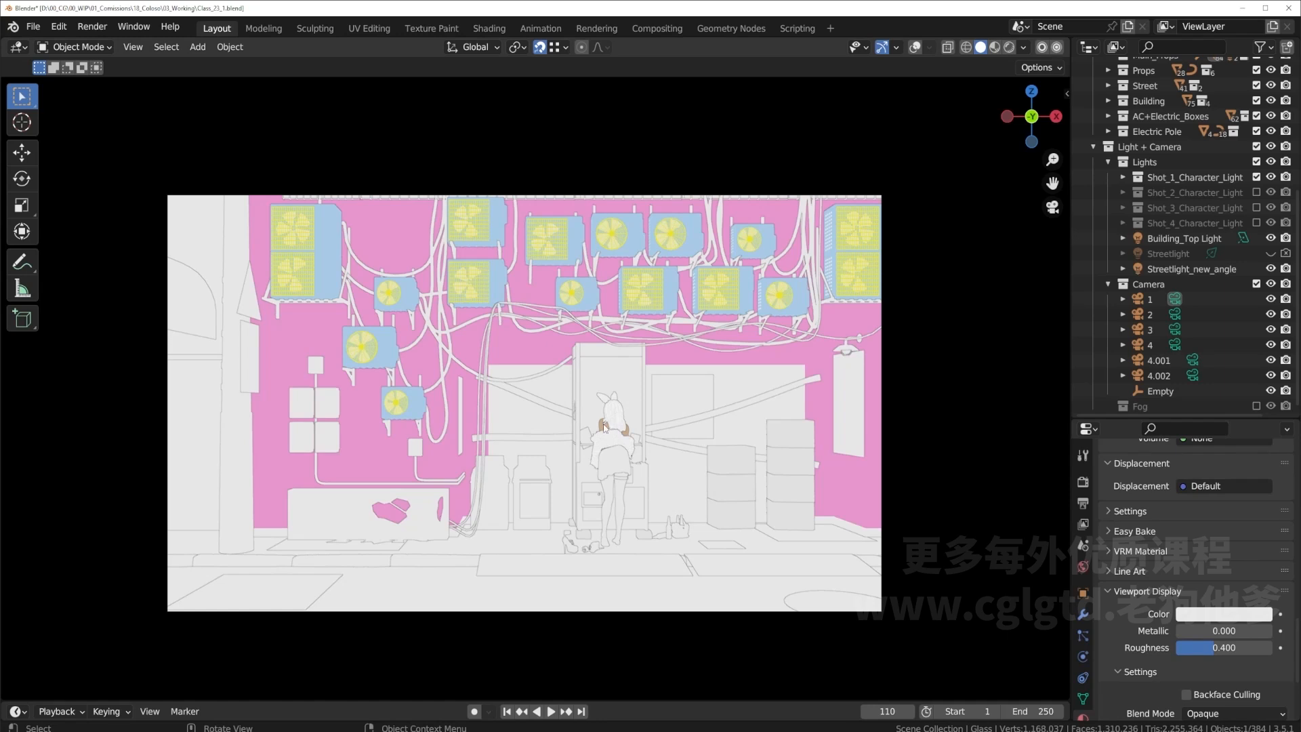
pyautogui.scroll(1, 1229, 568)
pyautogui.scroll(-5, 1229, 568)
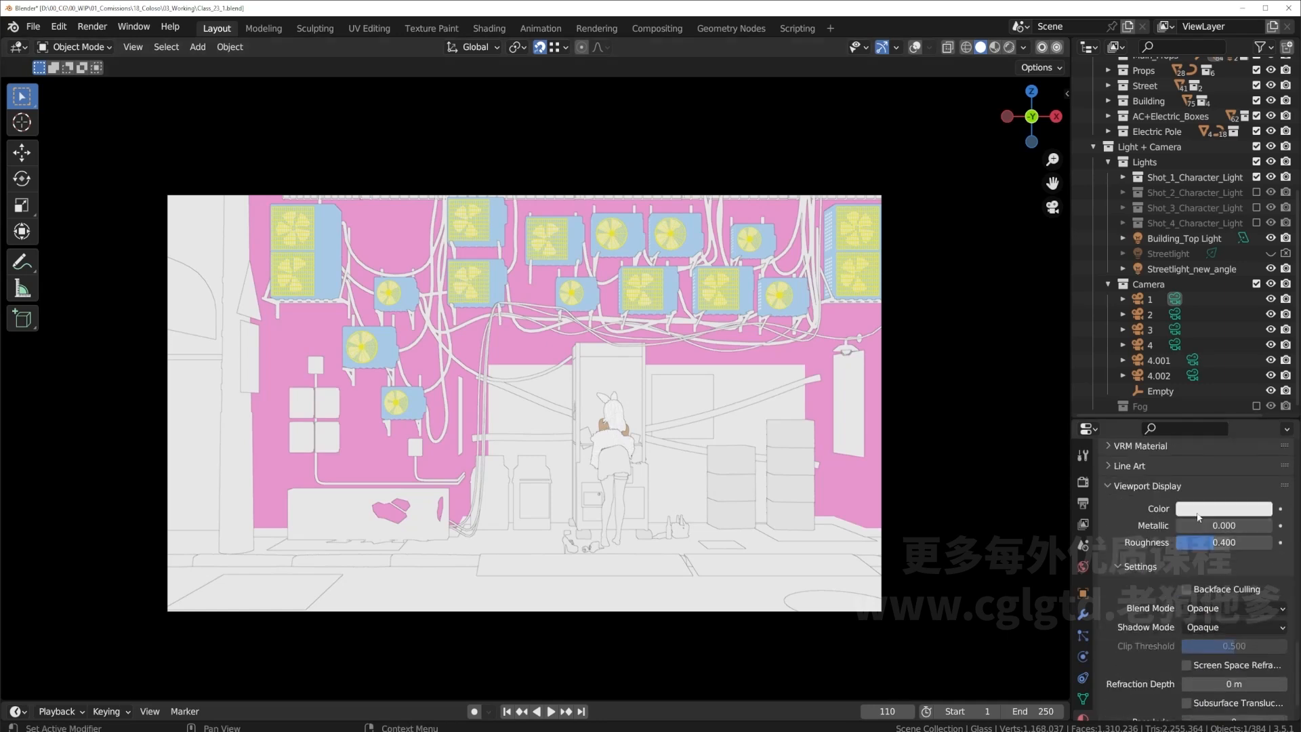
pyautogui.click(1224, 508)
pyautogui.moveTo(1191, 383); pyautogui.dragTo(1191, 364)
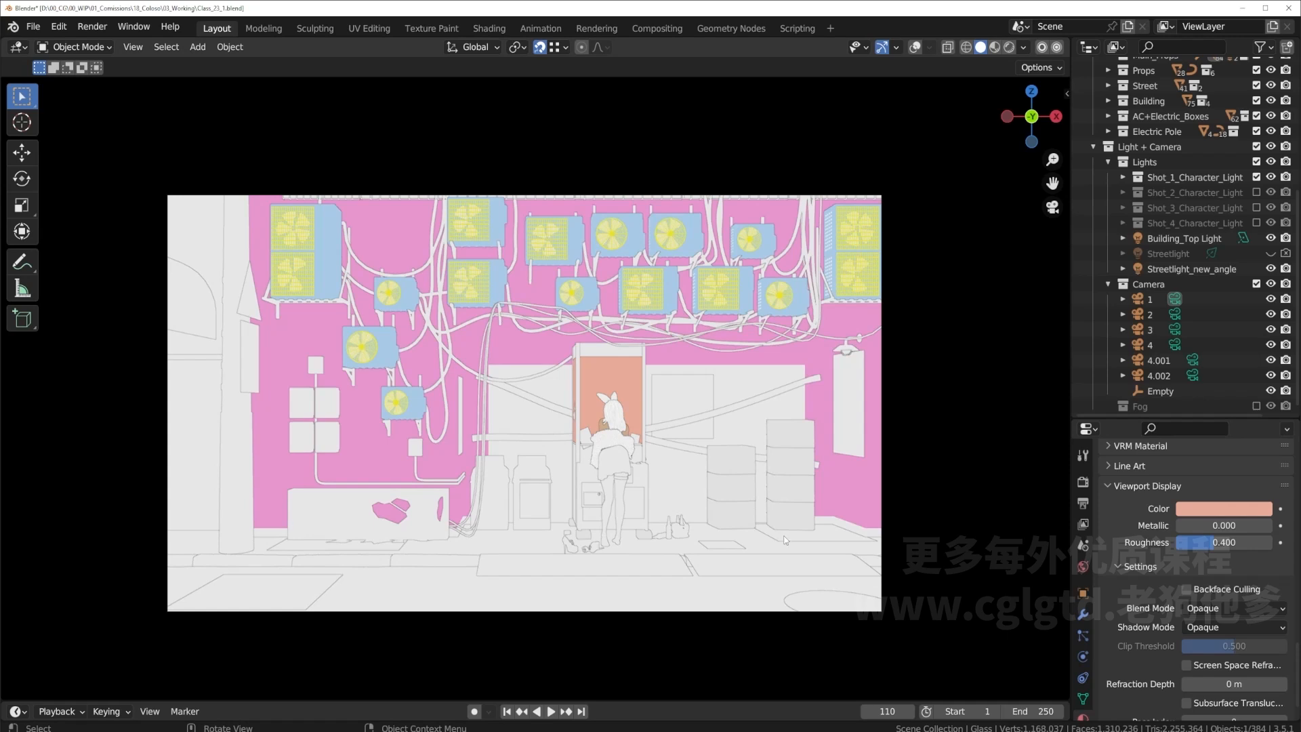
# Toggle the object outline in the viewport shading options and leave it turned off.
pyautogui.click(1023, 47)
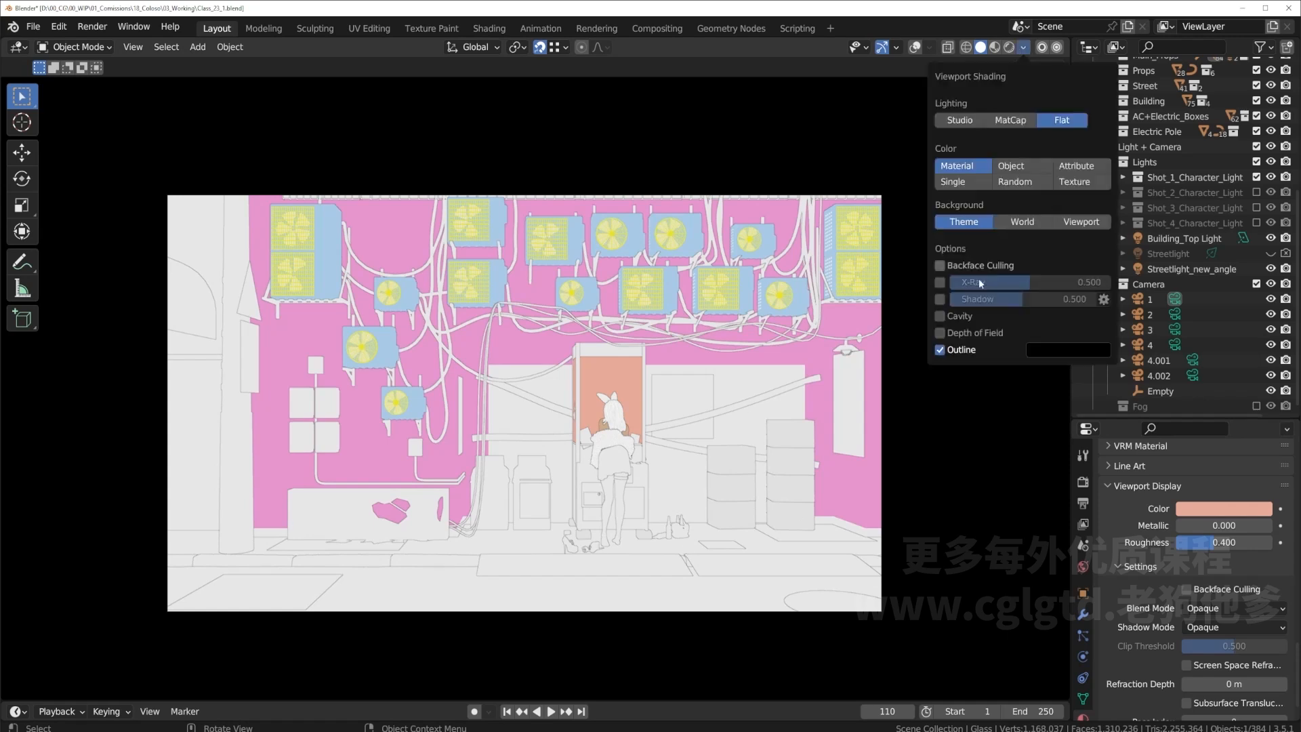
pyautogui.click(940, 351)
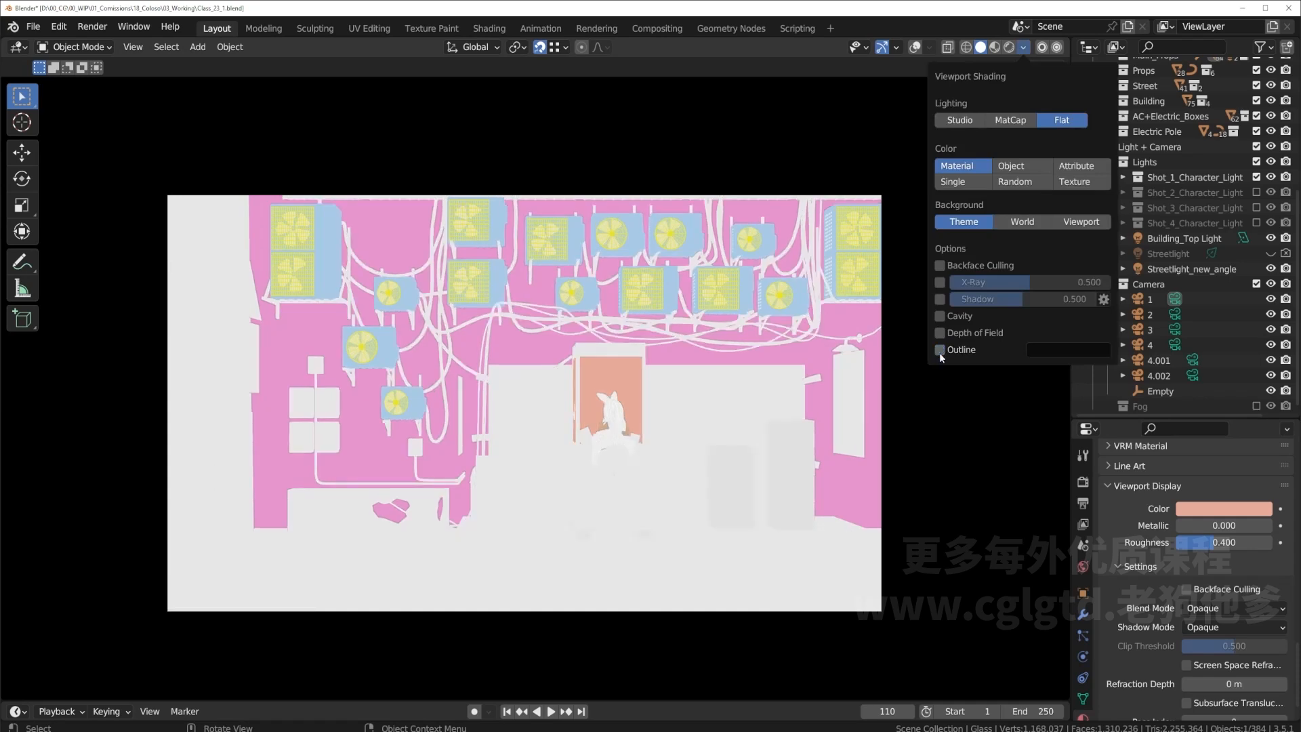
pyautogui.click(941, 351)
pyautogui.click(941, 350)
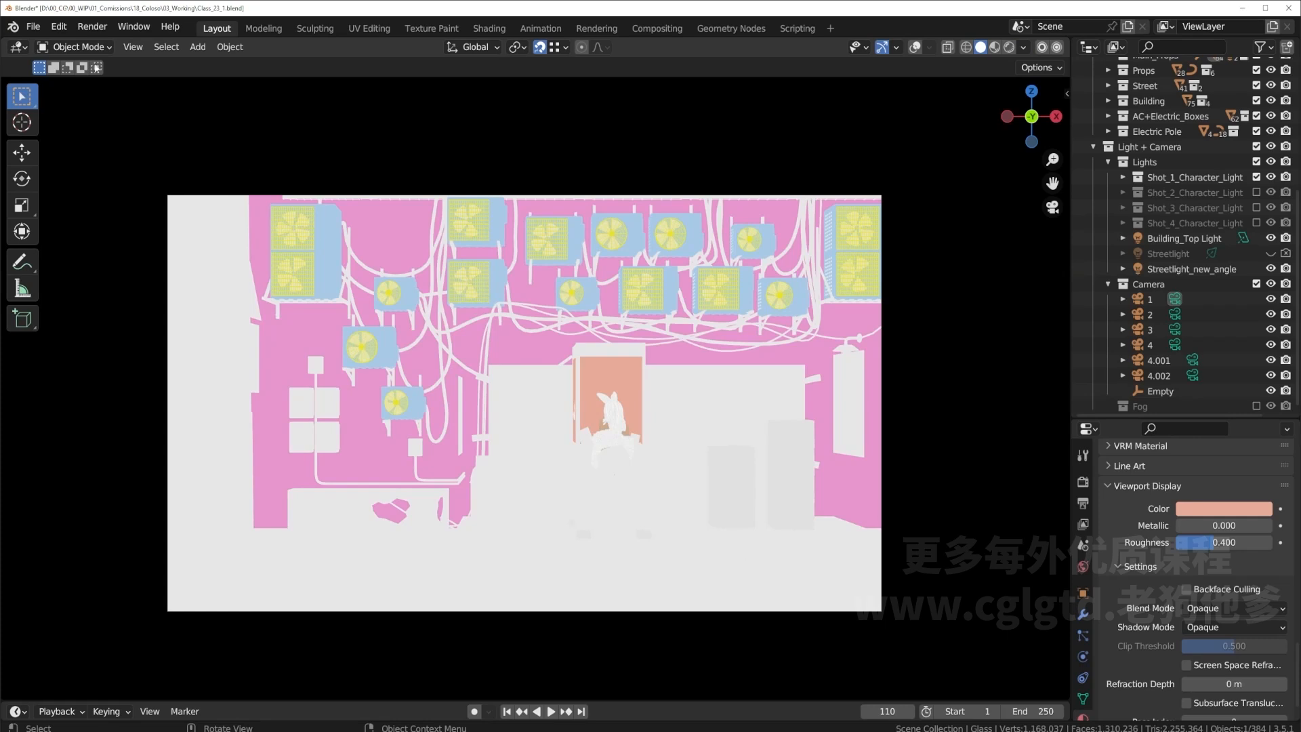
# Make a viewport render image of the flat colour-coded scene and view the whole result.
pyautogui.click(131, 48)
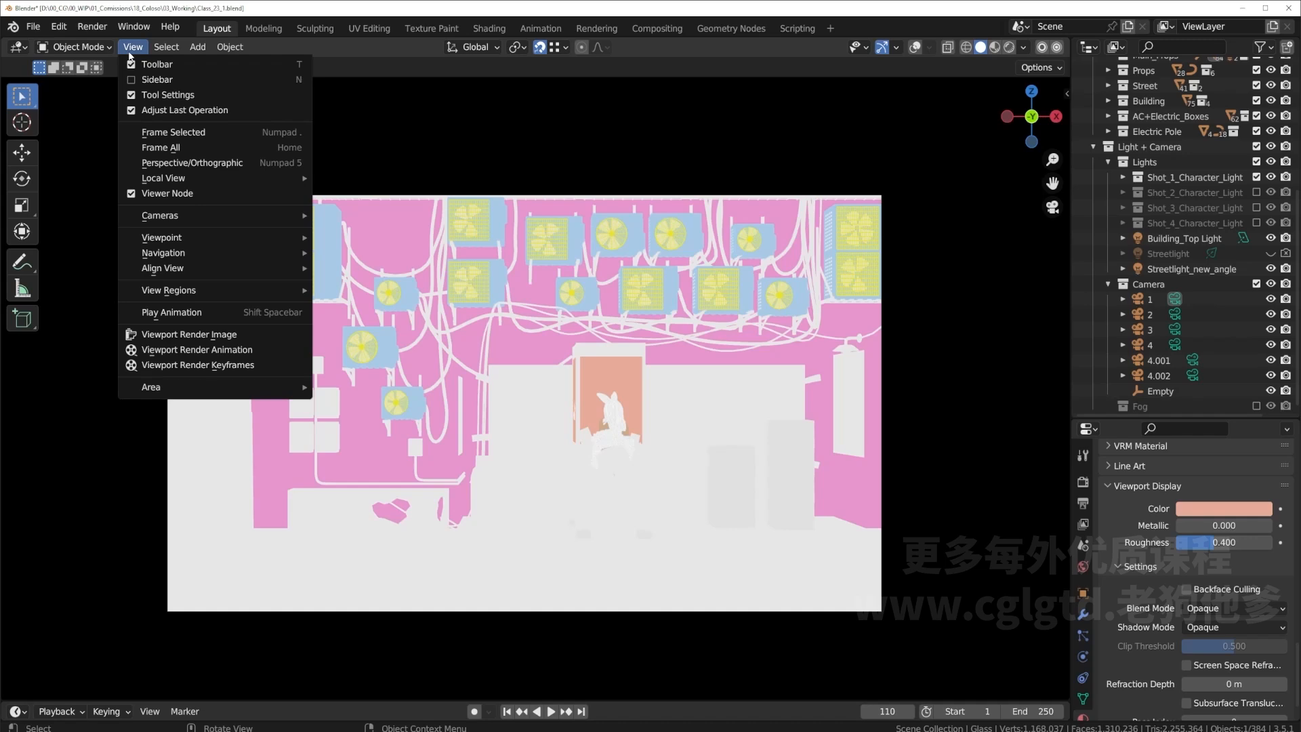
pyautogui.click(194, 339)
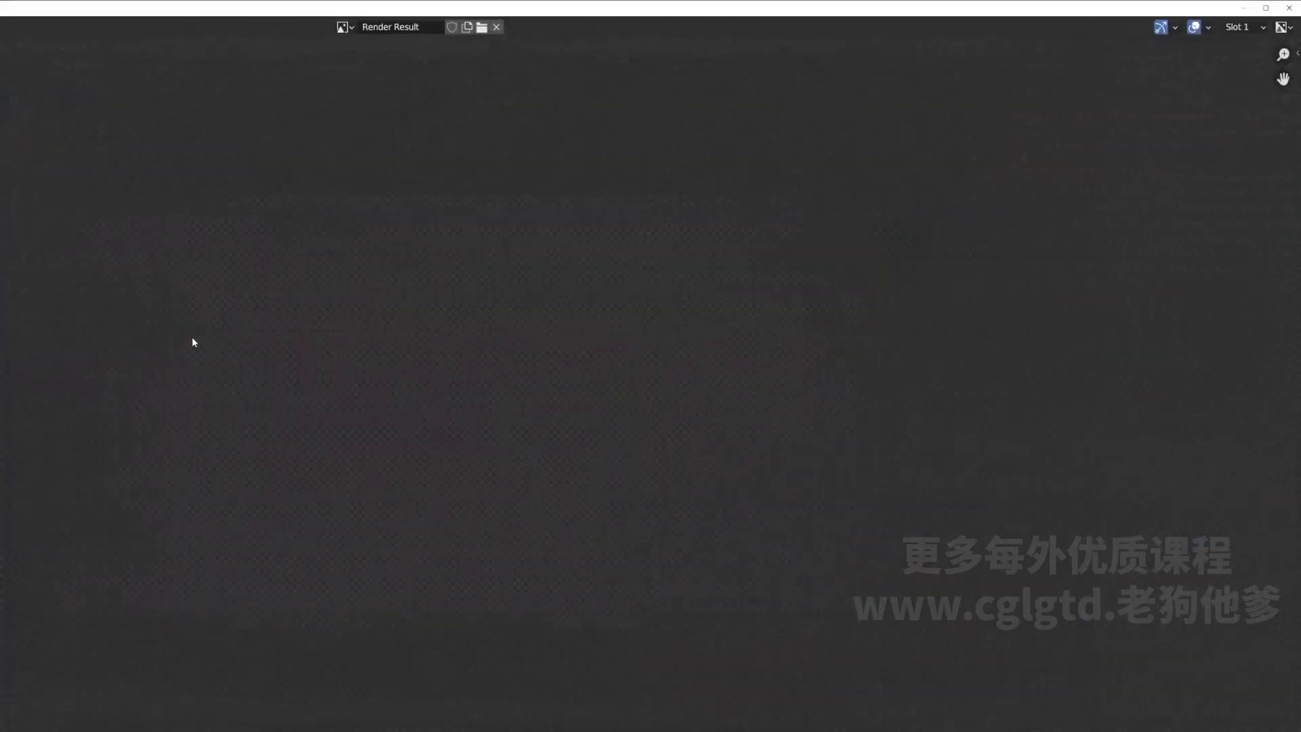
pyautogui.scroll(-4, 392, 352)
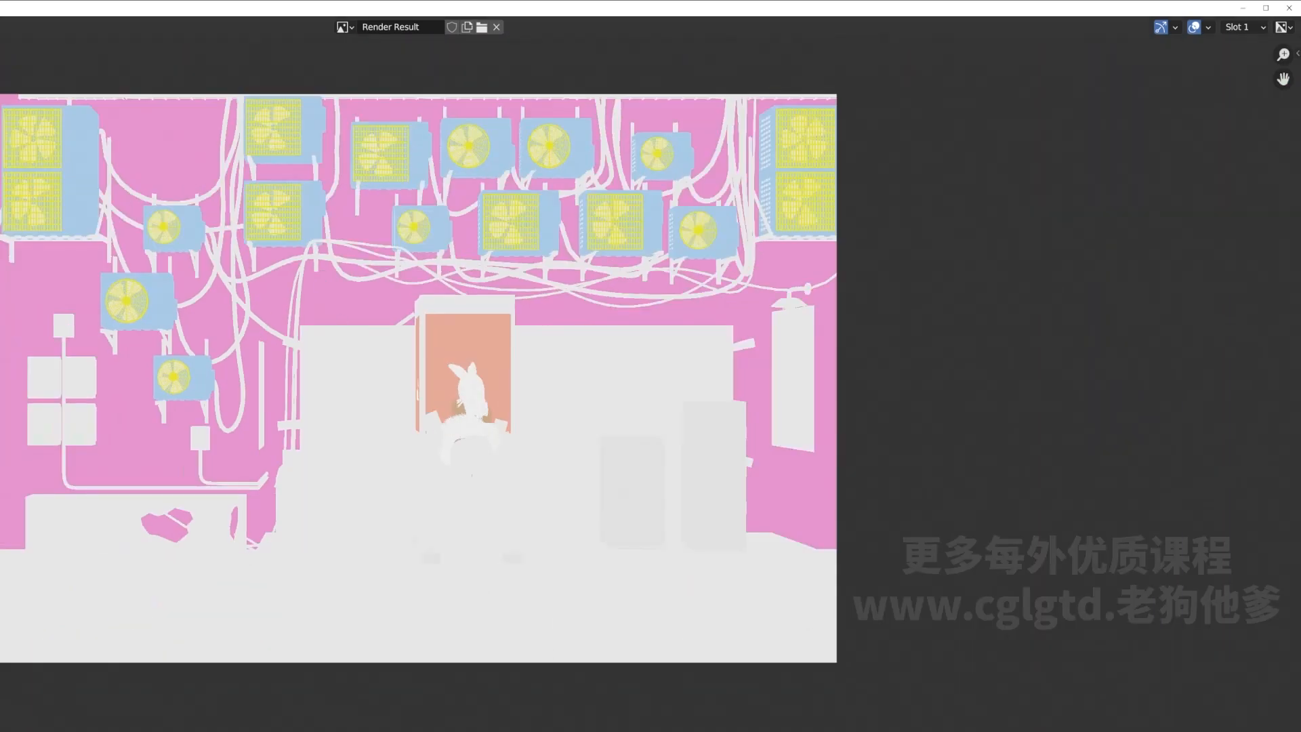
# Open the save dialog for the viewport render, then close it and the render window without saving.
pyautogui.hotkey('shift', 'alt', 's')
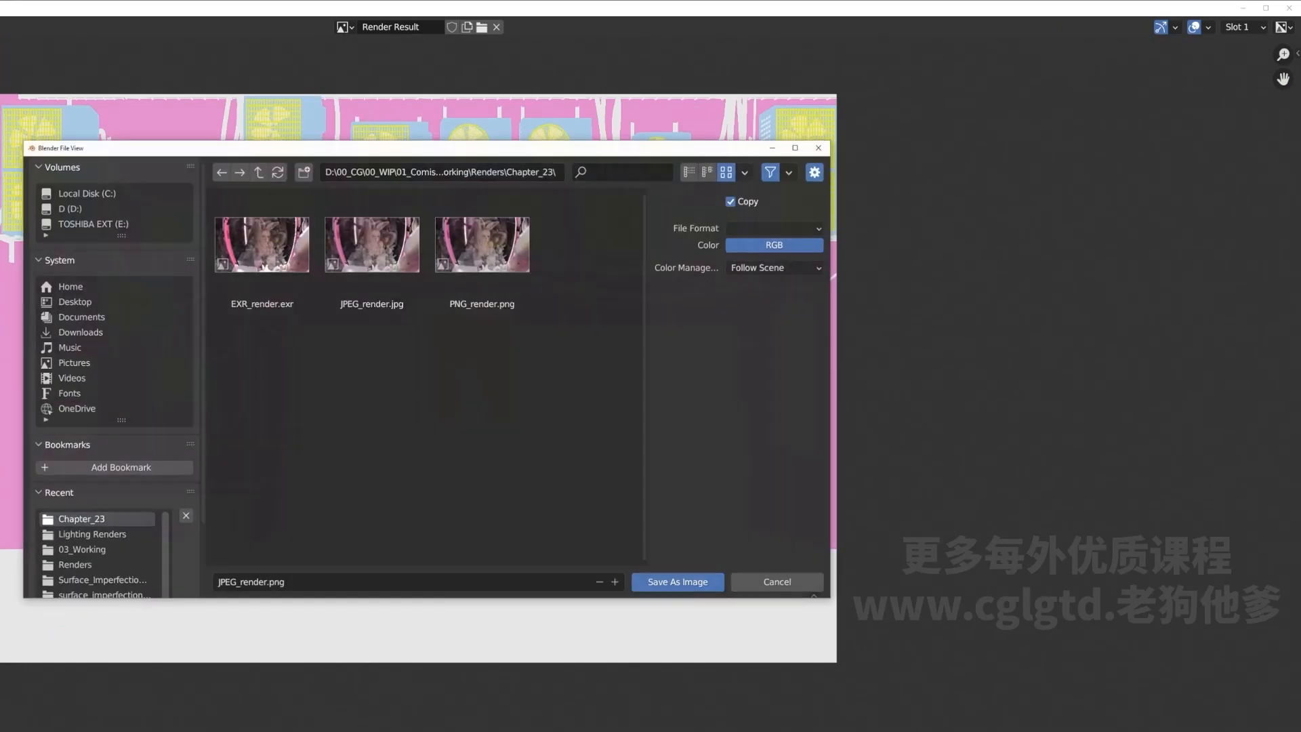
pyautogui.click(819, 147)
pyautogui.click(1289, 7)
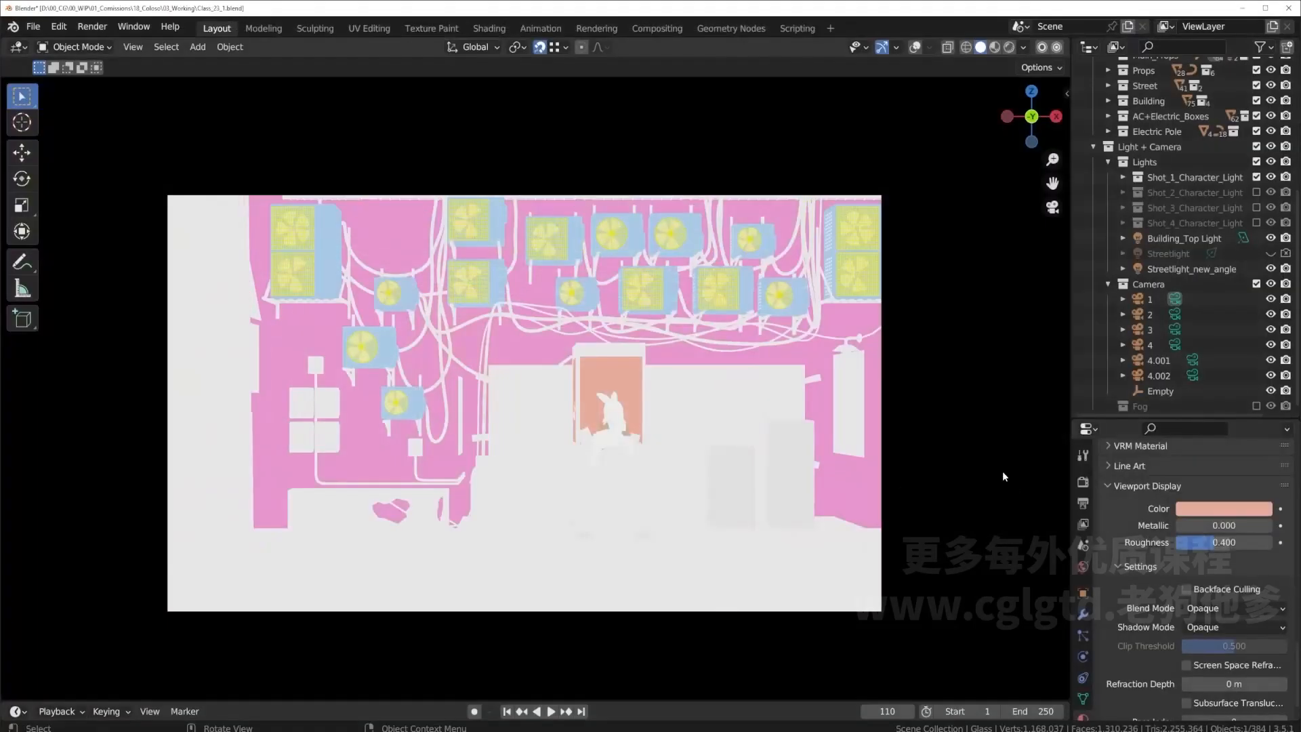
# Open the scene's render properties, then examine its output properties.
pyautogui.scroll(3, 1155, 523)
pyautogui.click(1083, 482)
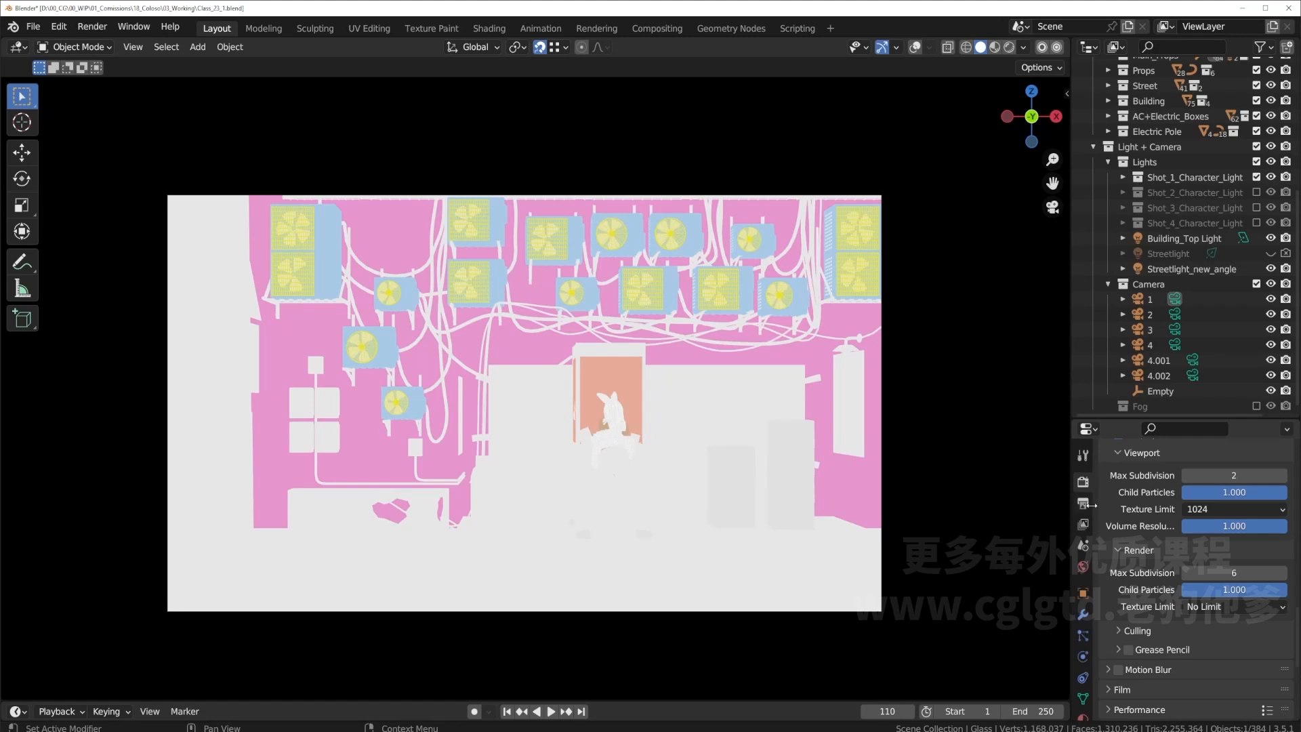
pyautogui.click(1083, 503)
pyautogui.scroll(10, 1200, 542)
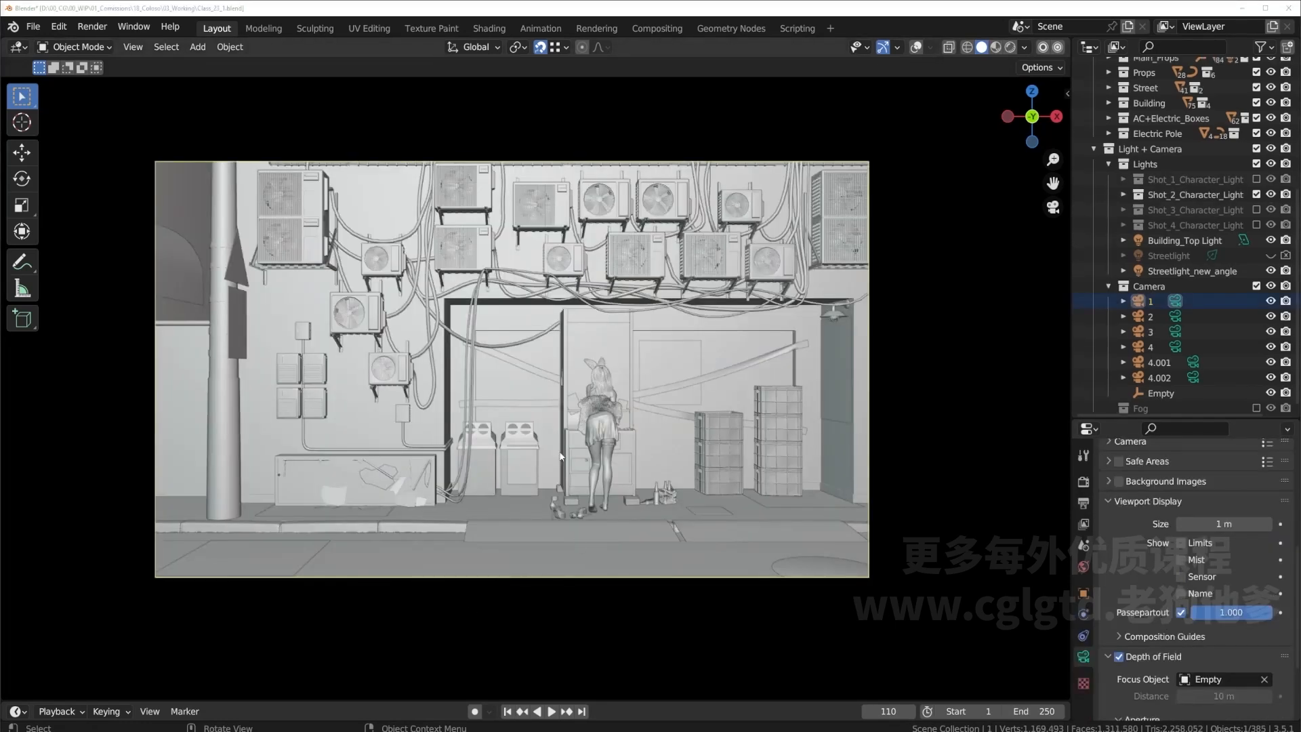
# Exclude the Shot_2_Character_Light collection from the view layer and include Shot_1_Character_Light.
pyautogui.click(96, 27)
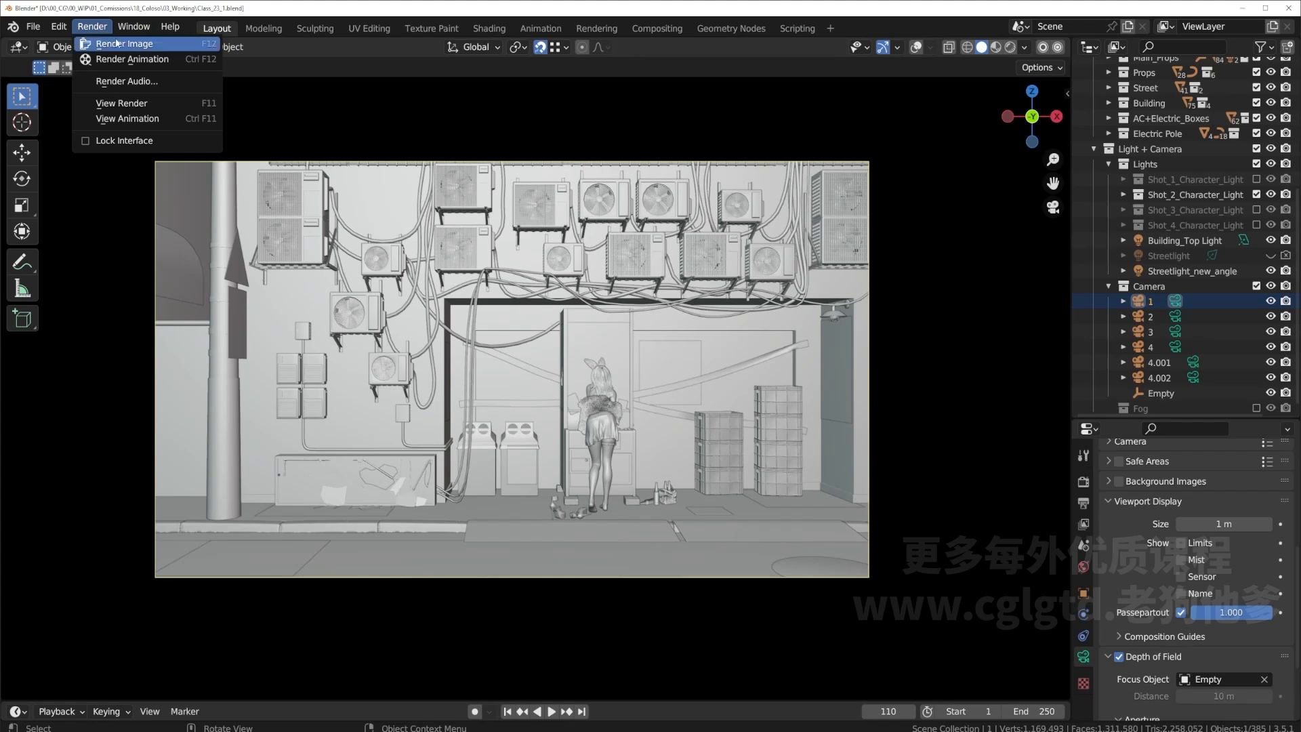
pyautogui.click(1256, 195)
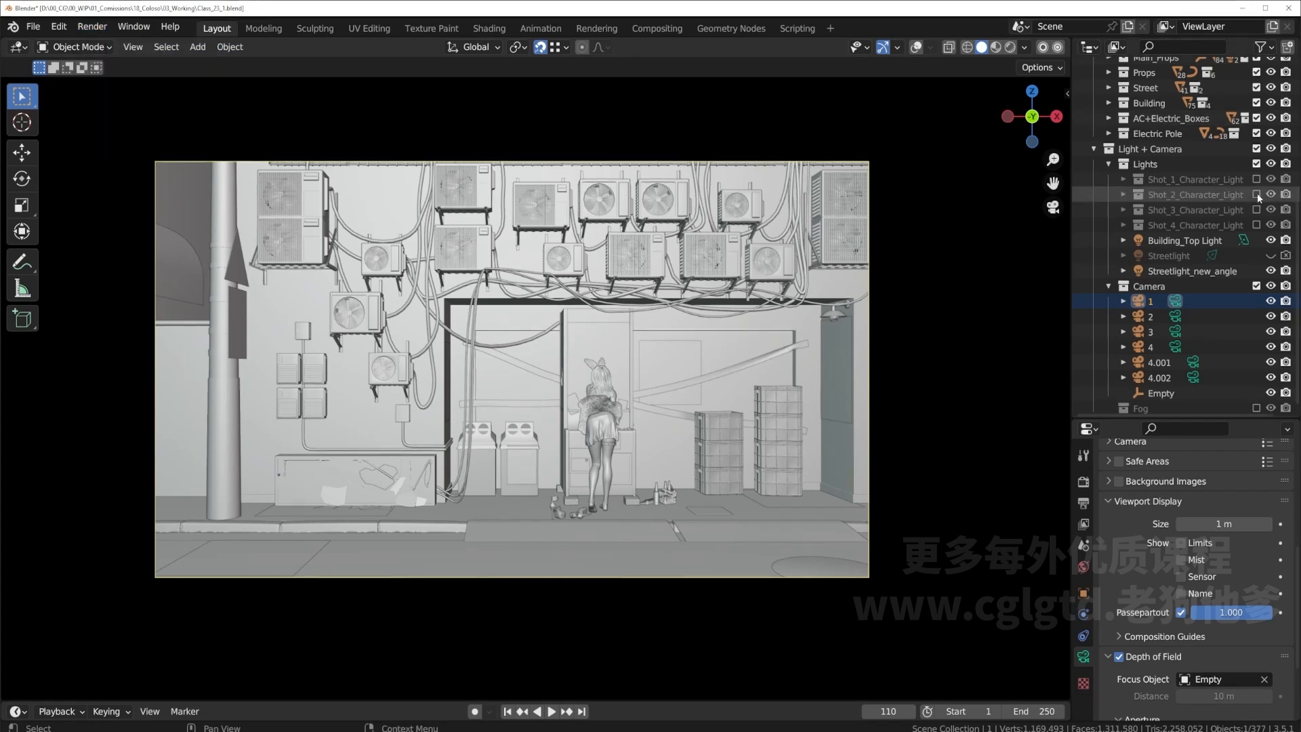
pyautogui.click(1256, 179)
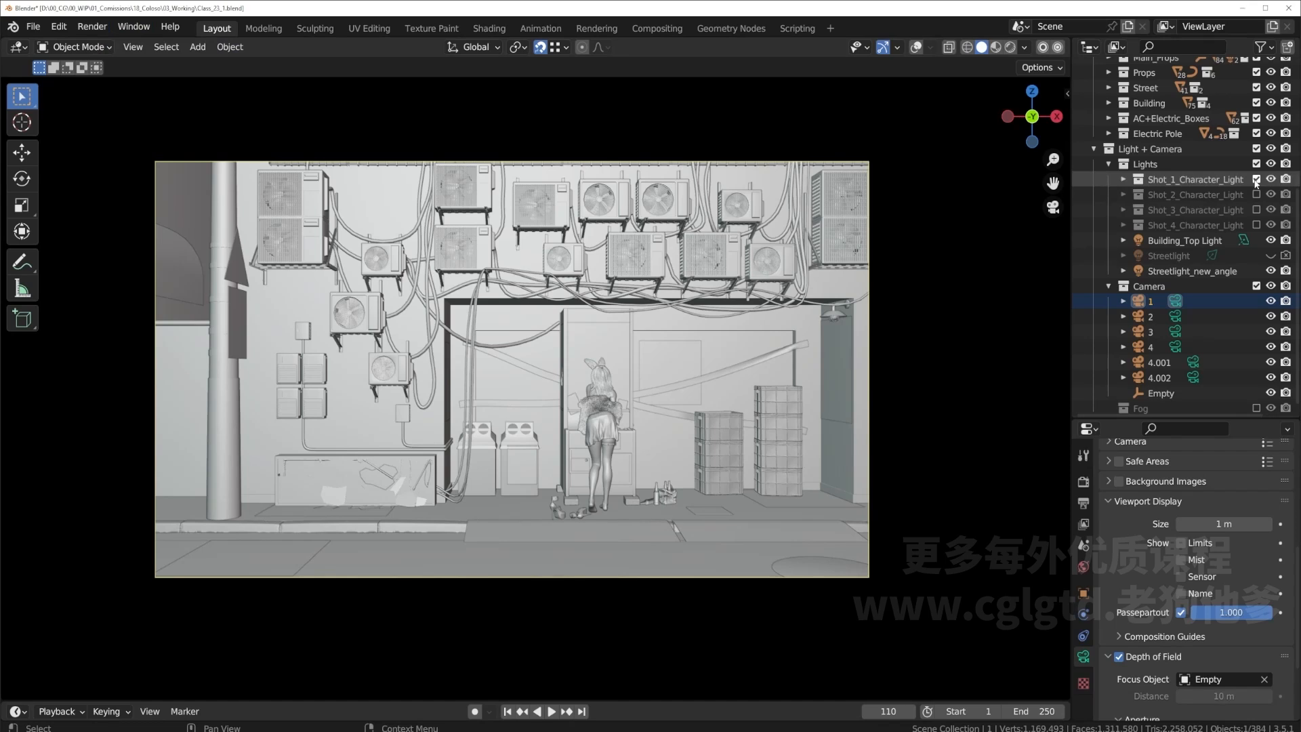
# Check the render visibility of the collections in the outliner, then render the active scene as an image.
pyautogui.scroll(4, 1281, 181)
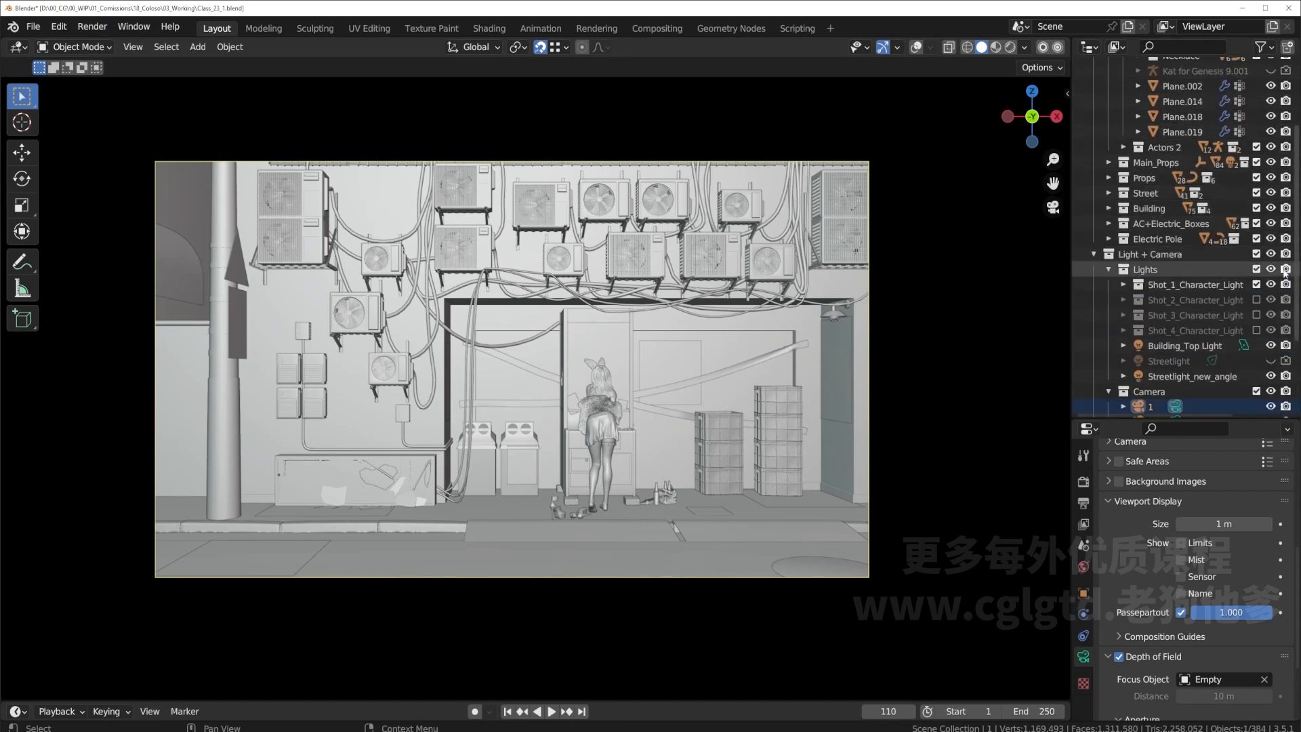
pyautogui.scroll(4, 1286, 204)
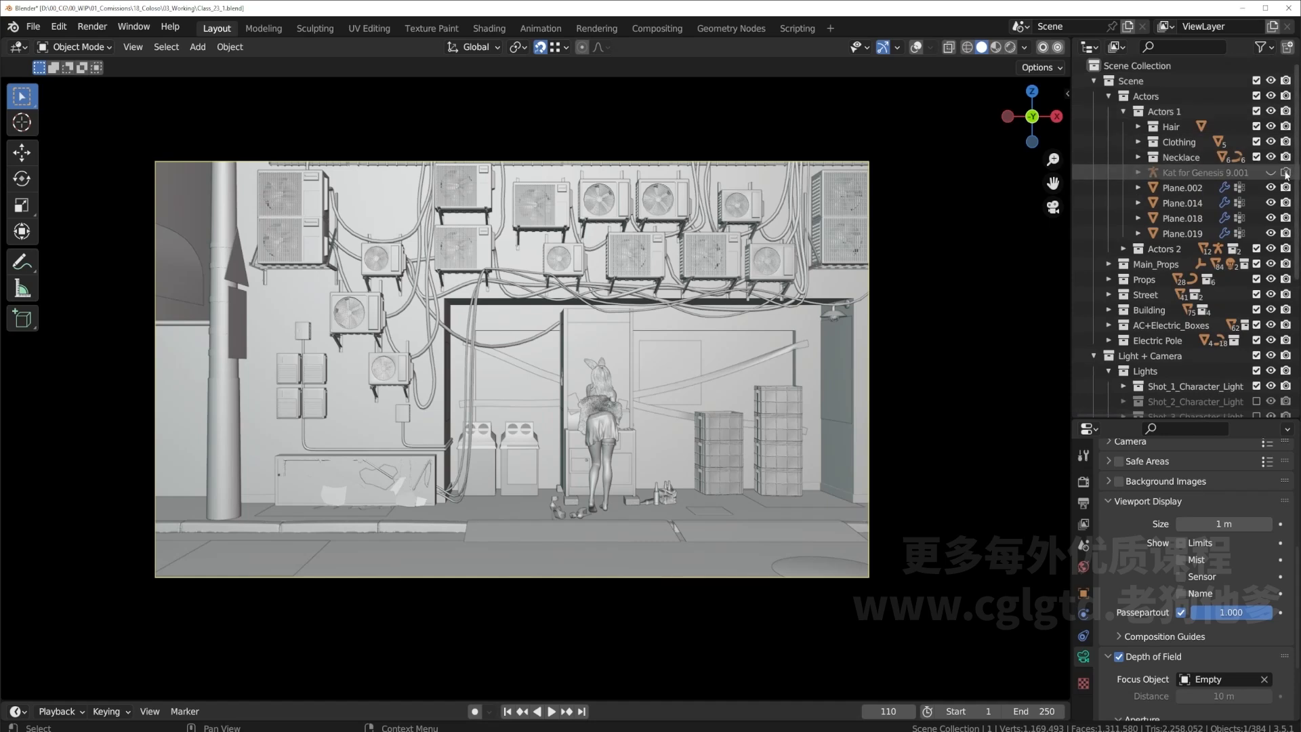
pyautogui.scroll(-6, 1213, 203)
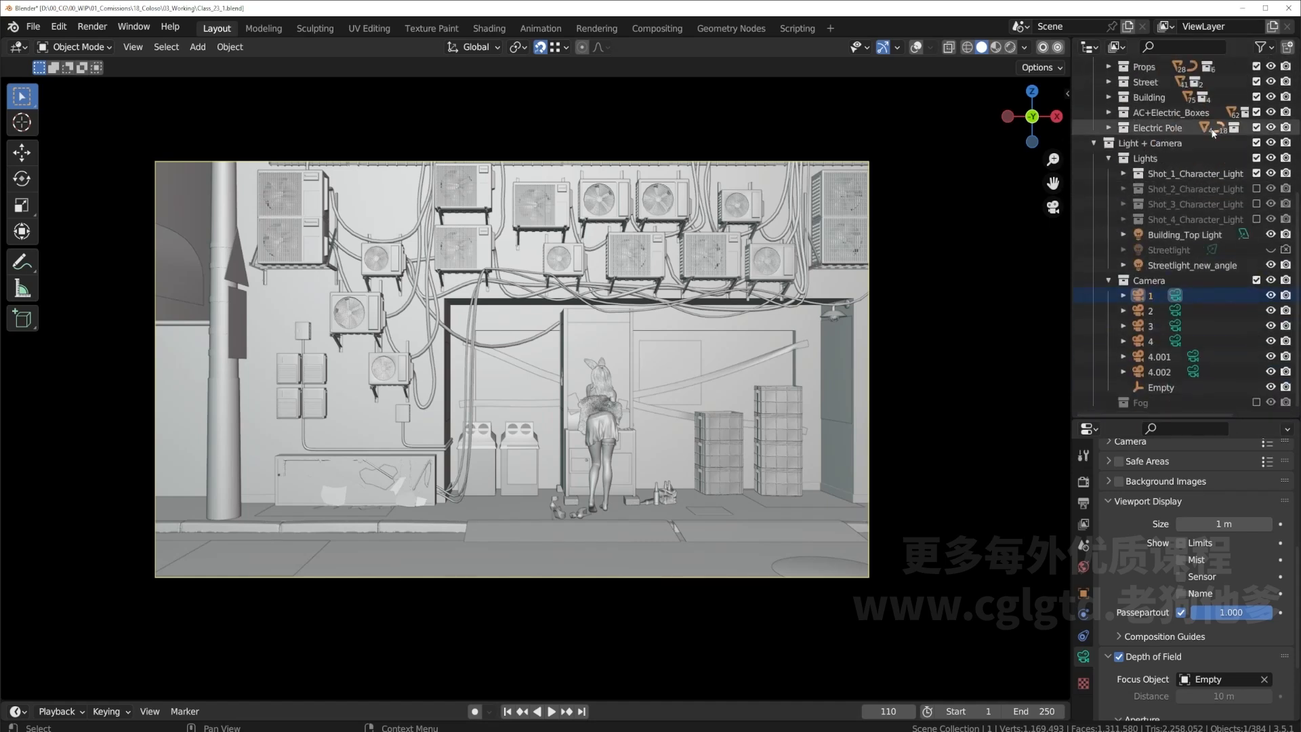
pyautogui.click(78, 29)
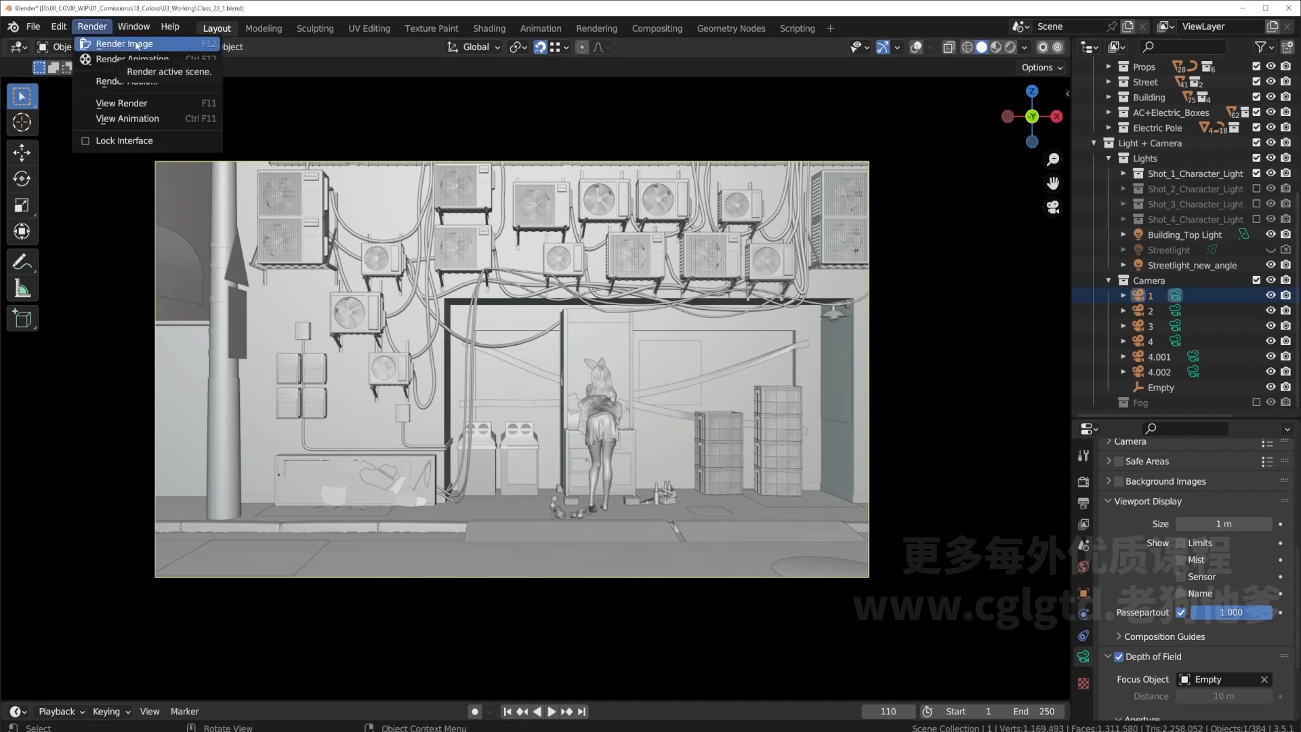
pyautogui.click(137, 46)
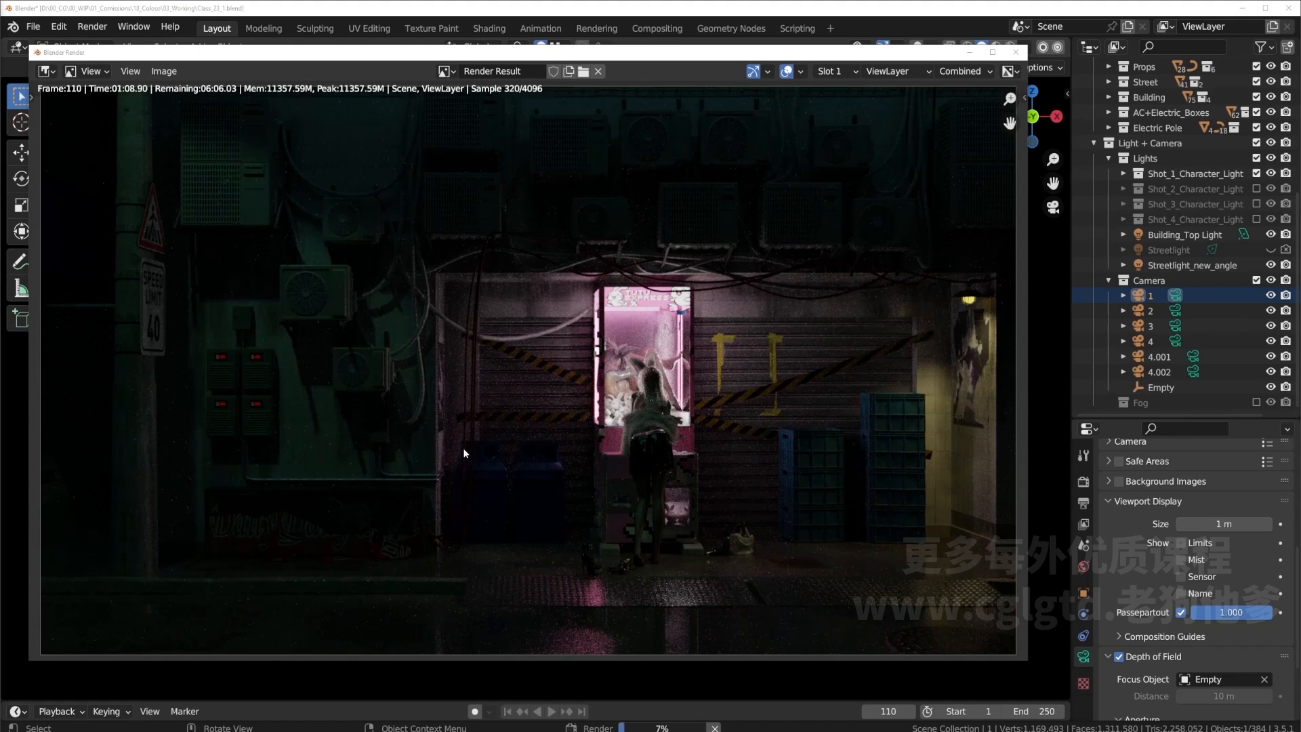
# Fit the render in the window, show render Slot 2 and return to Slot 1.
pyautogui.scroll(-2, 419, 407)
pyautogui.scroll(1, 502, 452)
pyautogui.moveTo(467, 421); pyautogui.dragTo(506, 384, button='middle')
pyautogui.click(847, 71)
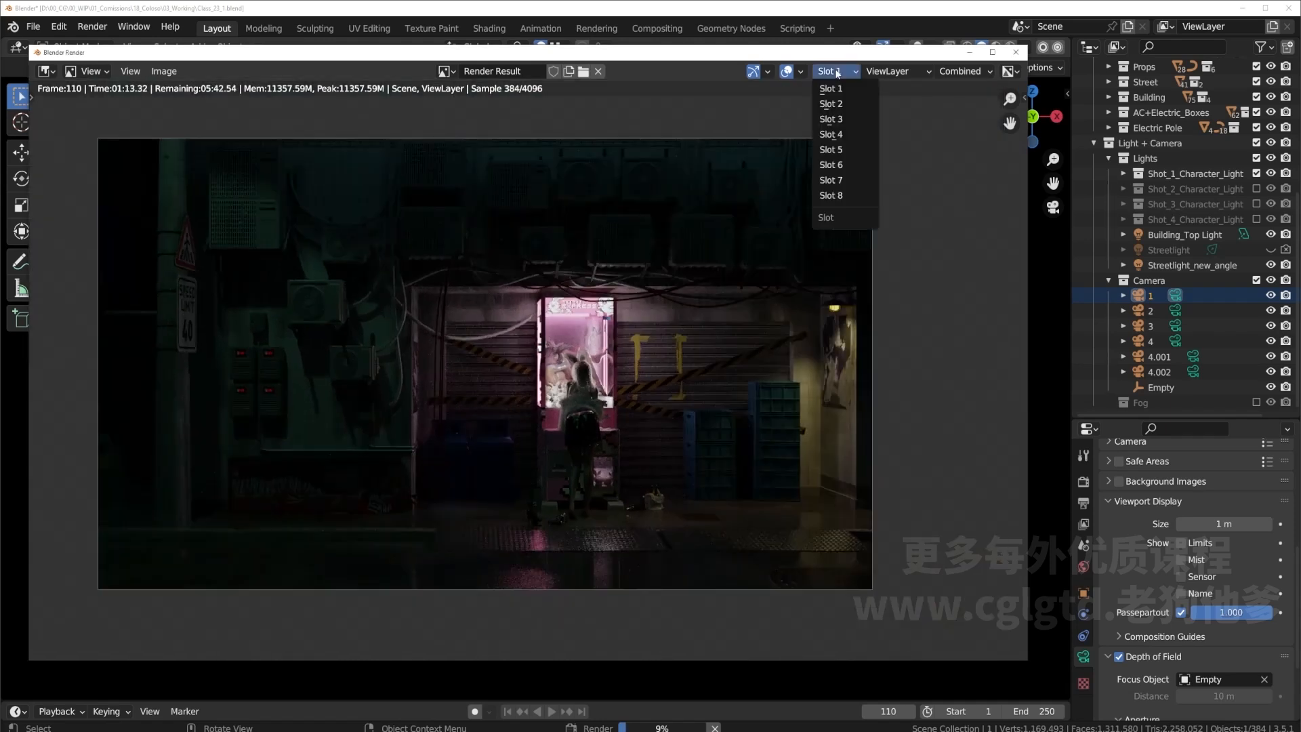
pyautogui.click(846, 100)
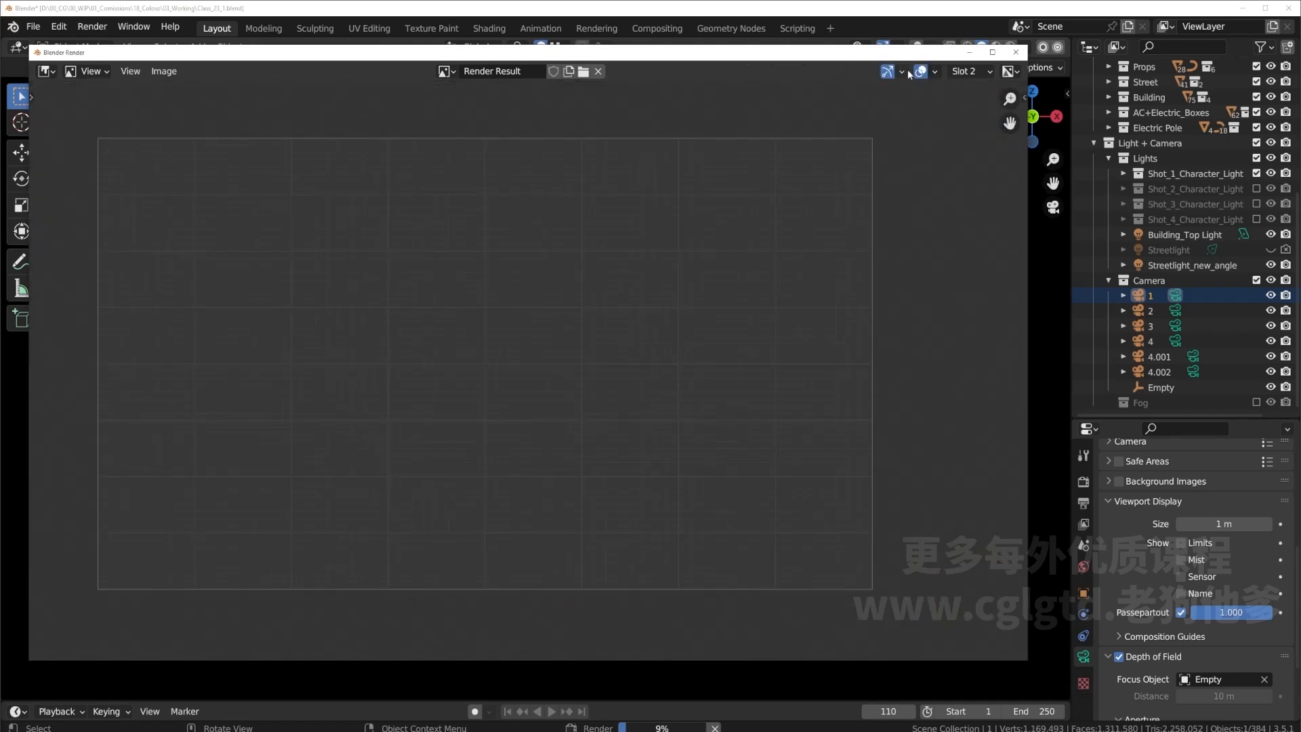
pyautogui.click(963, 71)
pyautogui.click(934, 87)
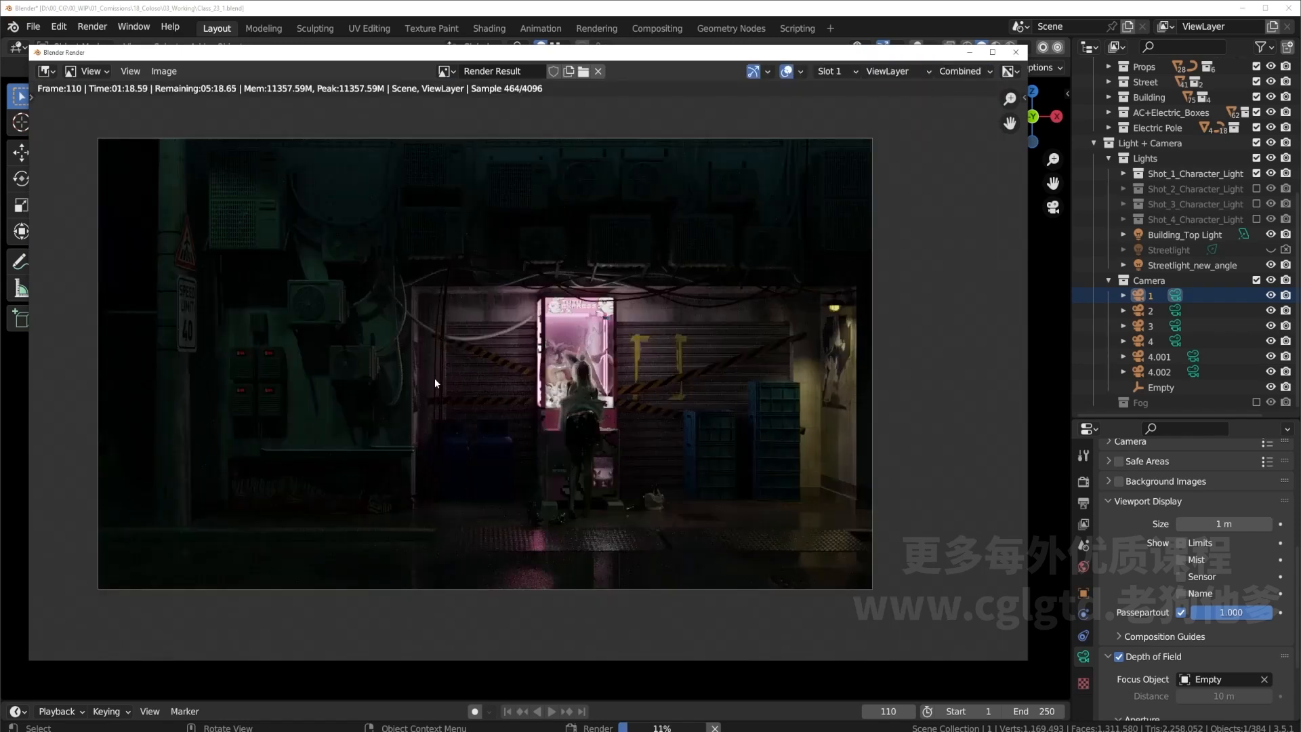
# Switch the render result repeatedly between Slot 1 and Slot 2, ending on Slot 2.
pyautogui.click(835, 71)
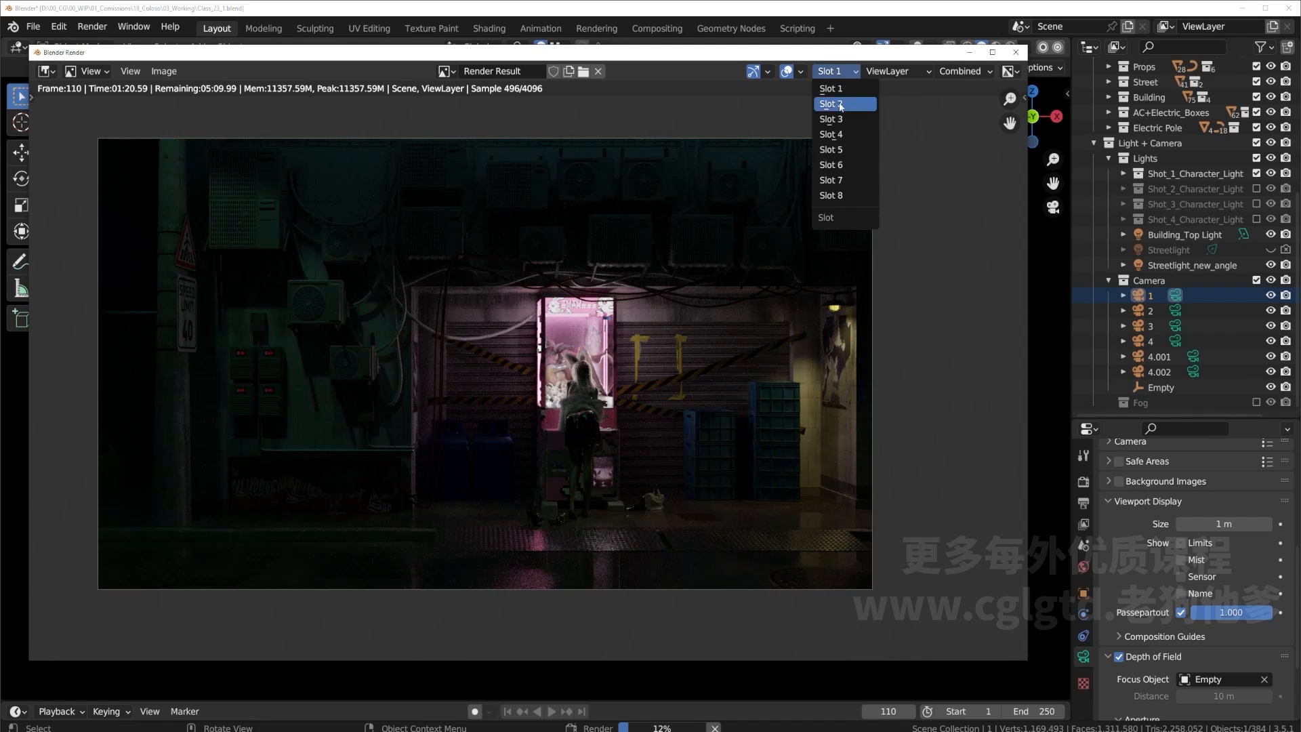
pyautogui.click(841, 103)
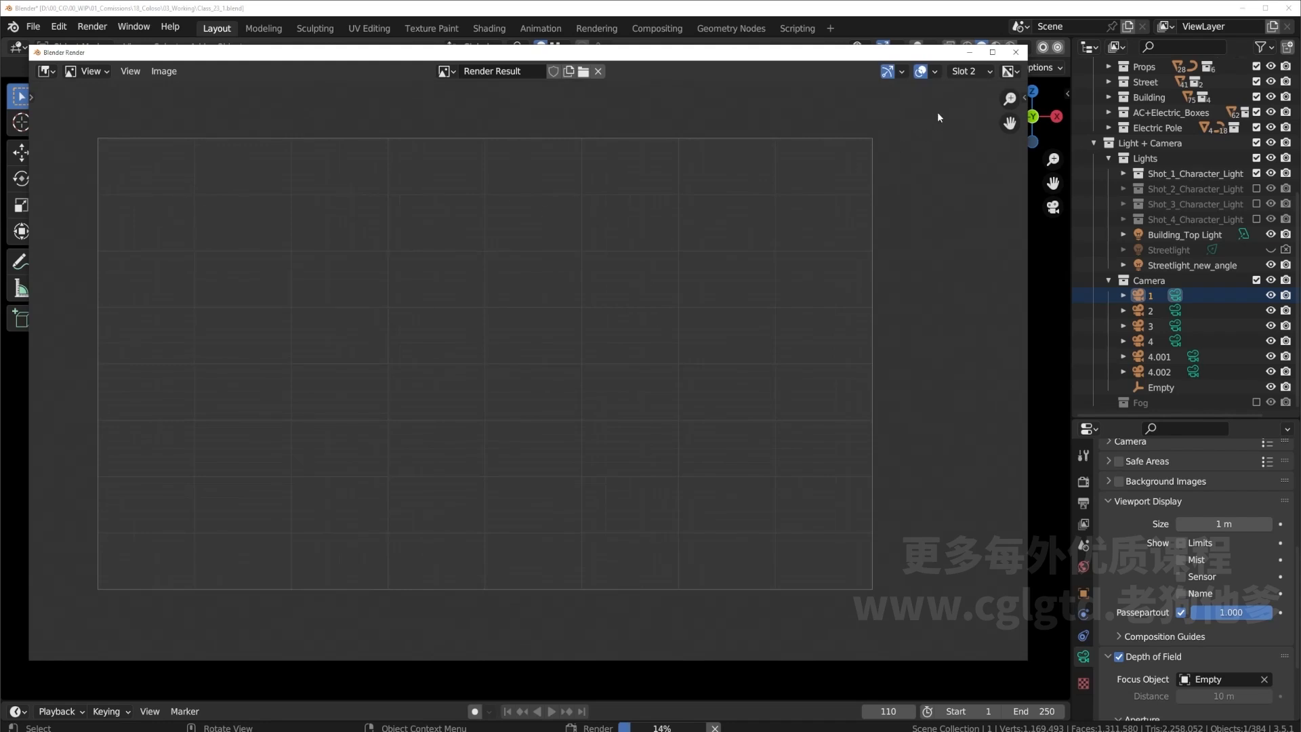
pyautogui.click(966, 71)
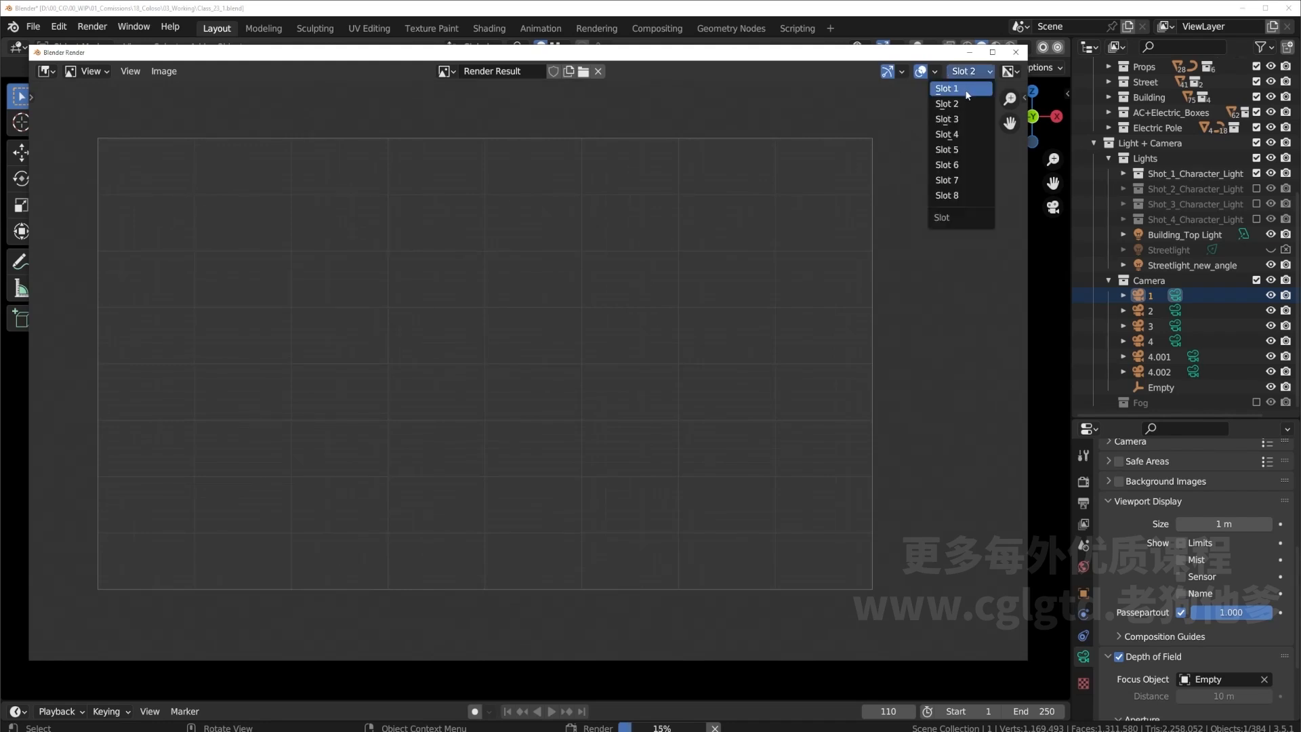
pyautogui.click(966, 90)
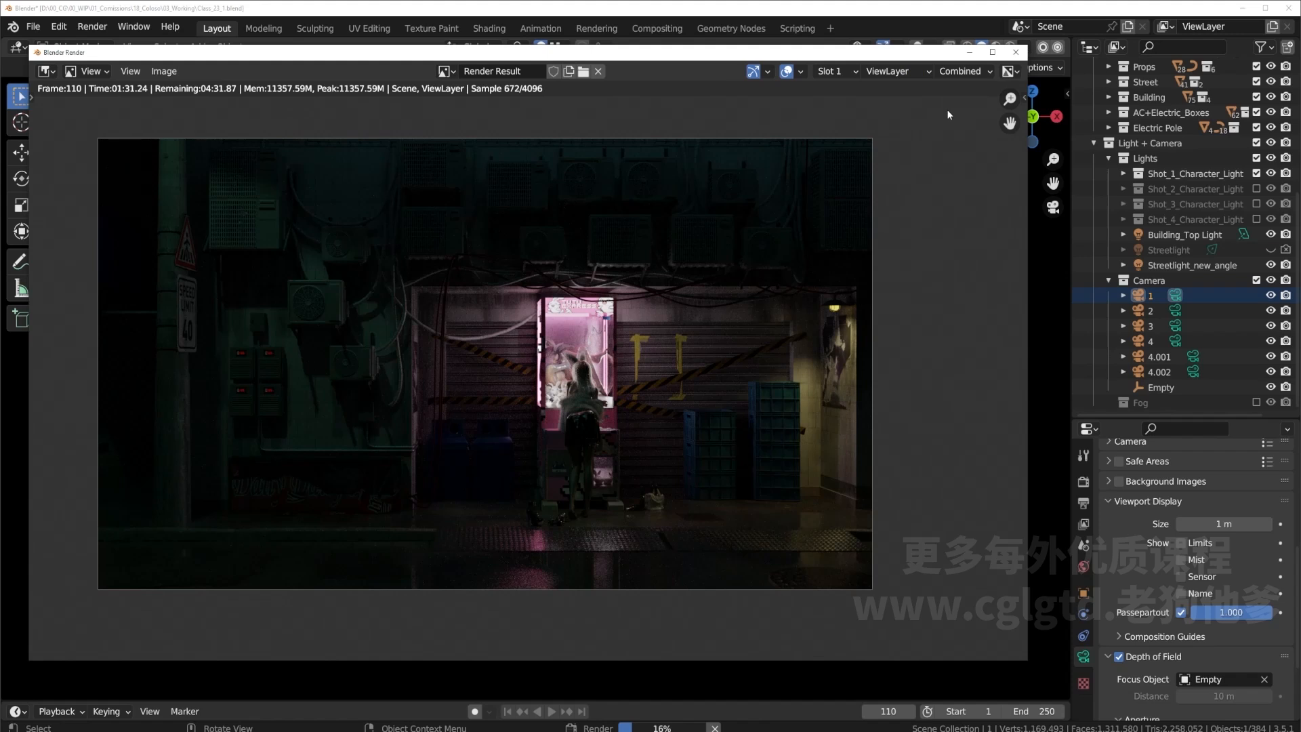
pyautogui.press('j')
pyautogui.press('j')
pyautogui.press('j')
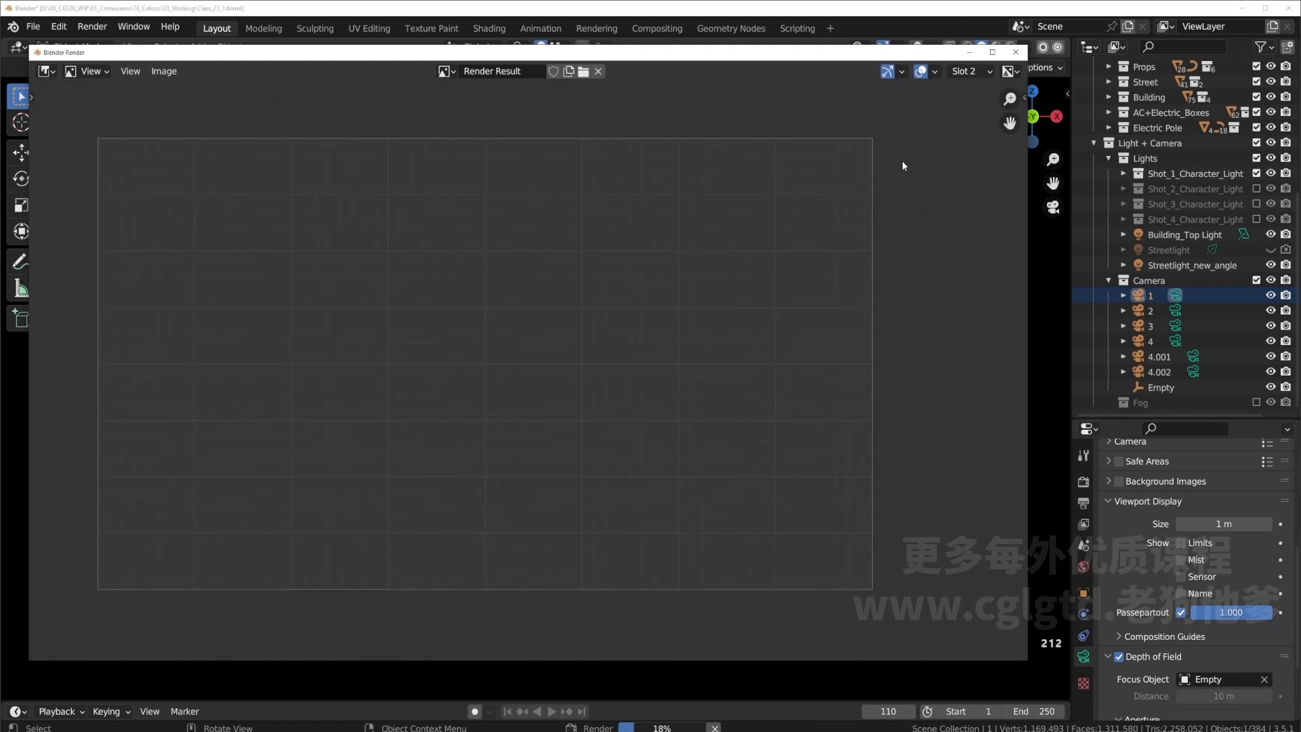
# Compare the in-progress render with the other render slots by alternating among Slots 1, 2 and 3, finishing on Slot 1.
pyautogui.press('j')
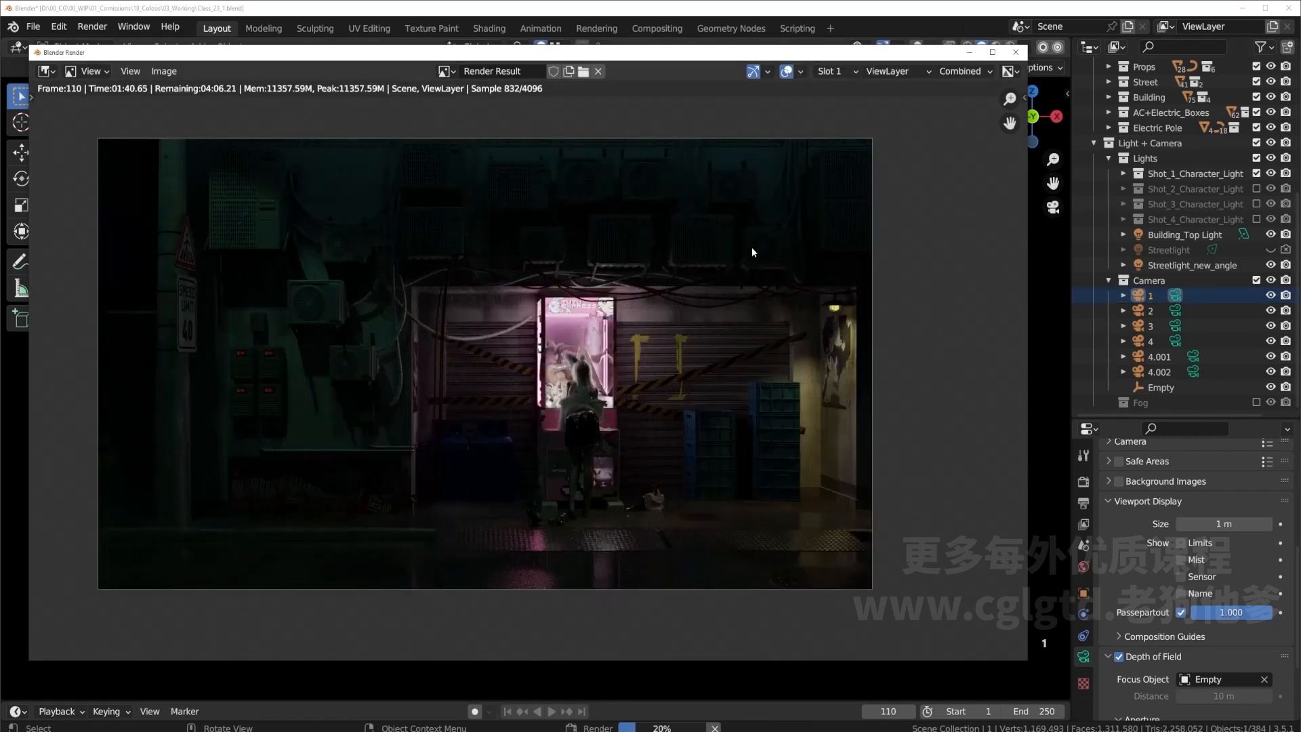
pyautogui.press('j')
pyautogui.press('3')
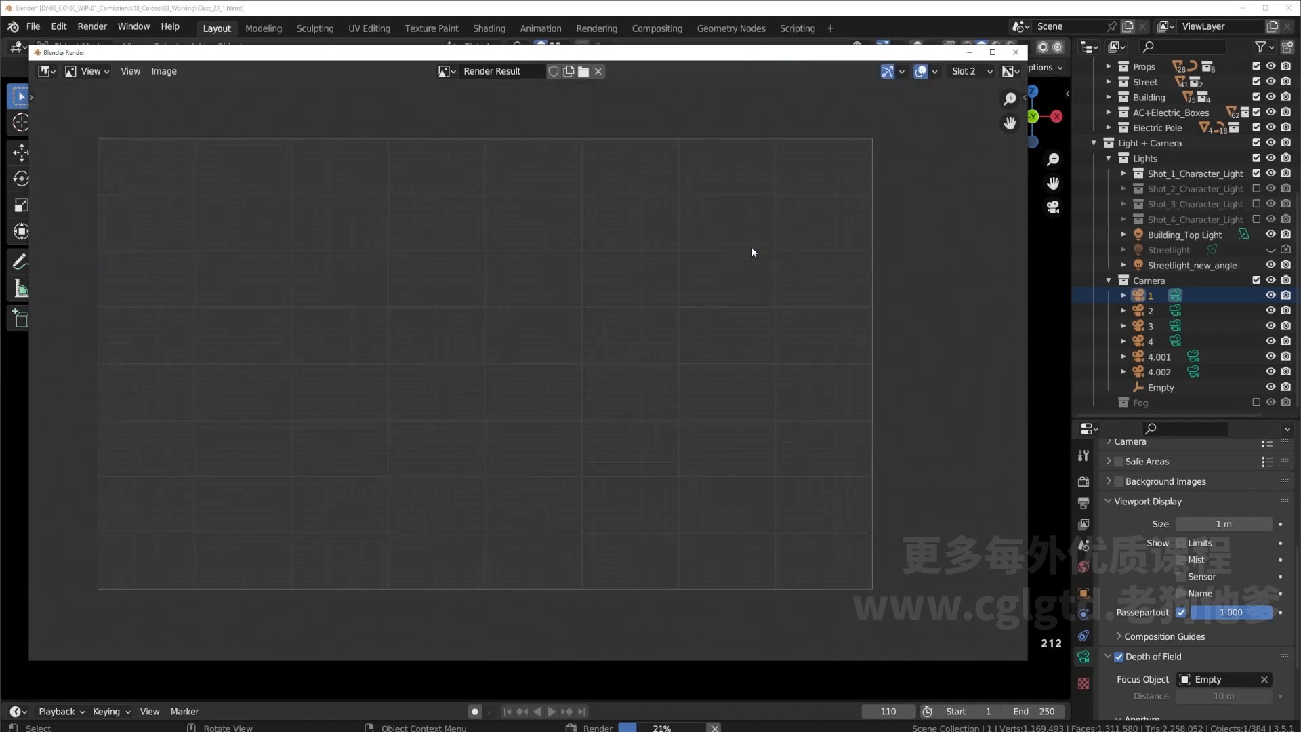
pyautogui.press('2')
pyautogui.press('1')
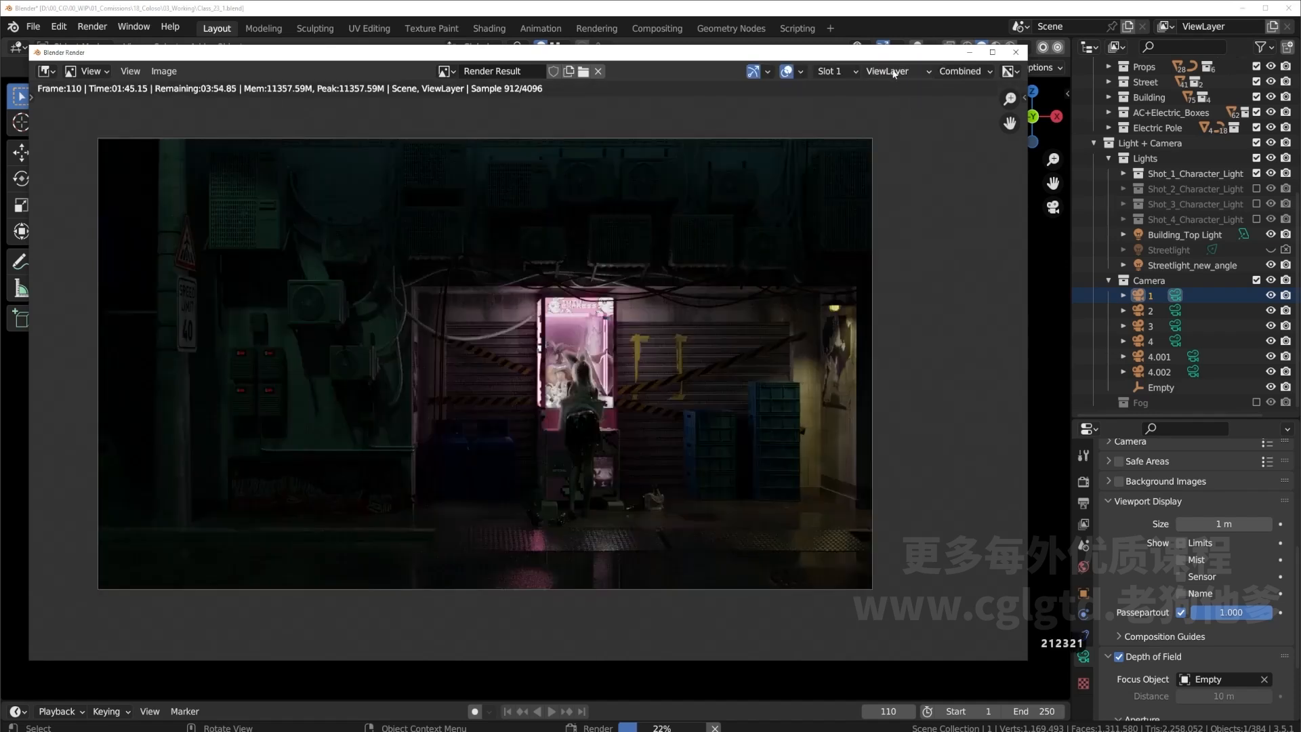
pyautogui.press('2')
pyautogui.press('1')
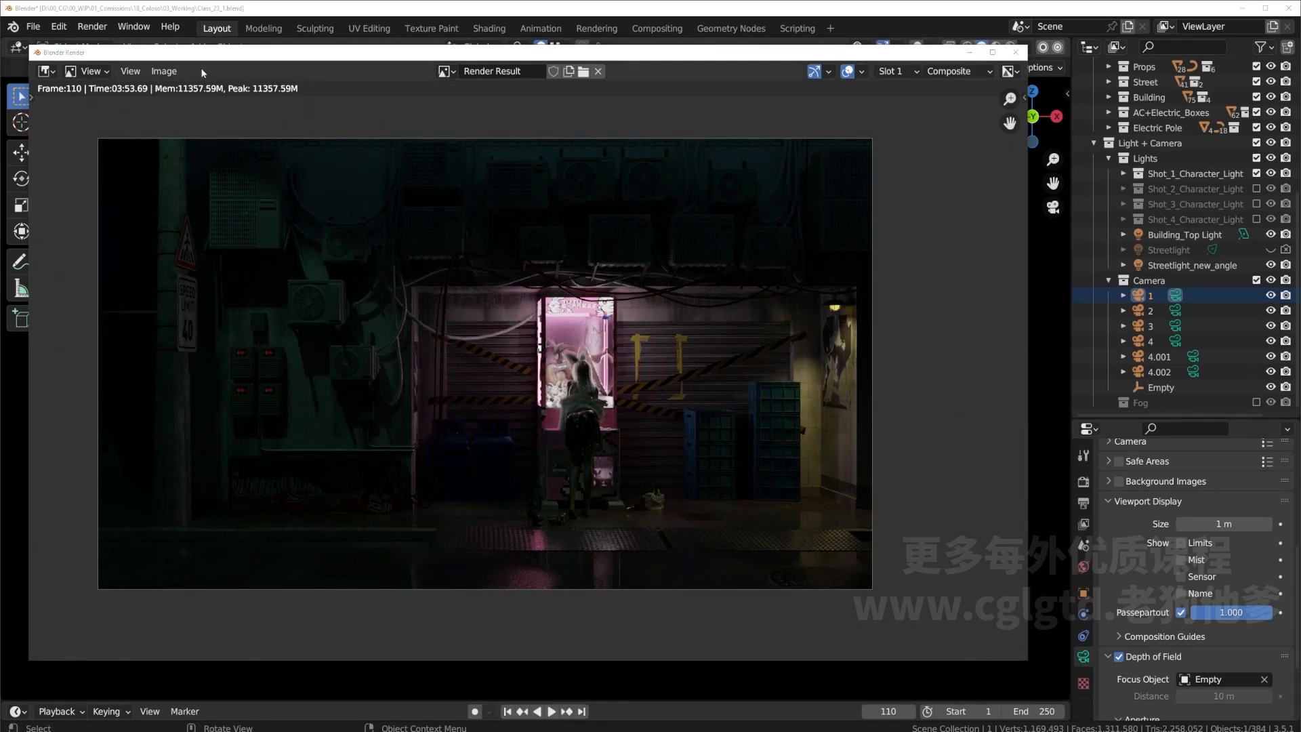
# Start saving the finished render as an image in the Renders\Chapter_23 folder and name the file 1-1.
pyautogui.click(169, 73)
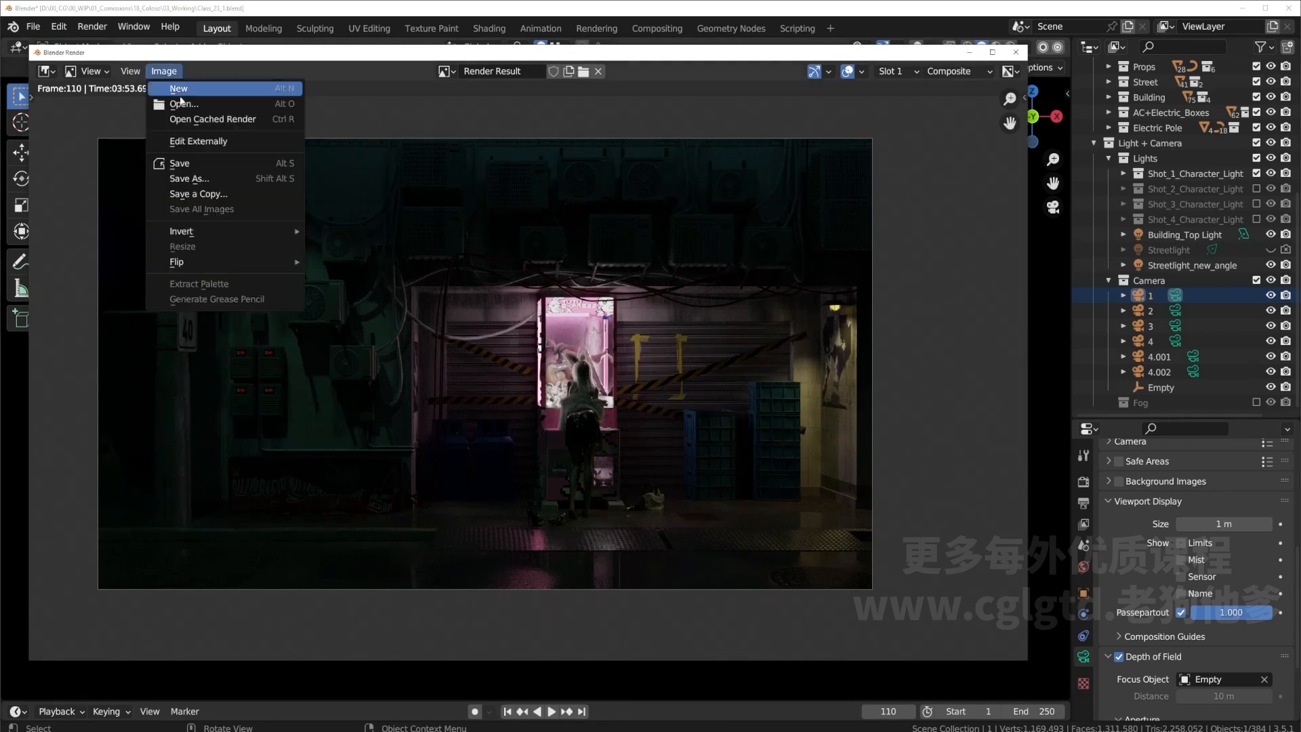
pyautogui.click(205, 179)
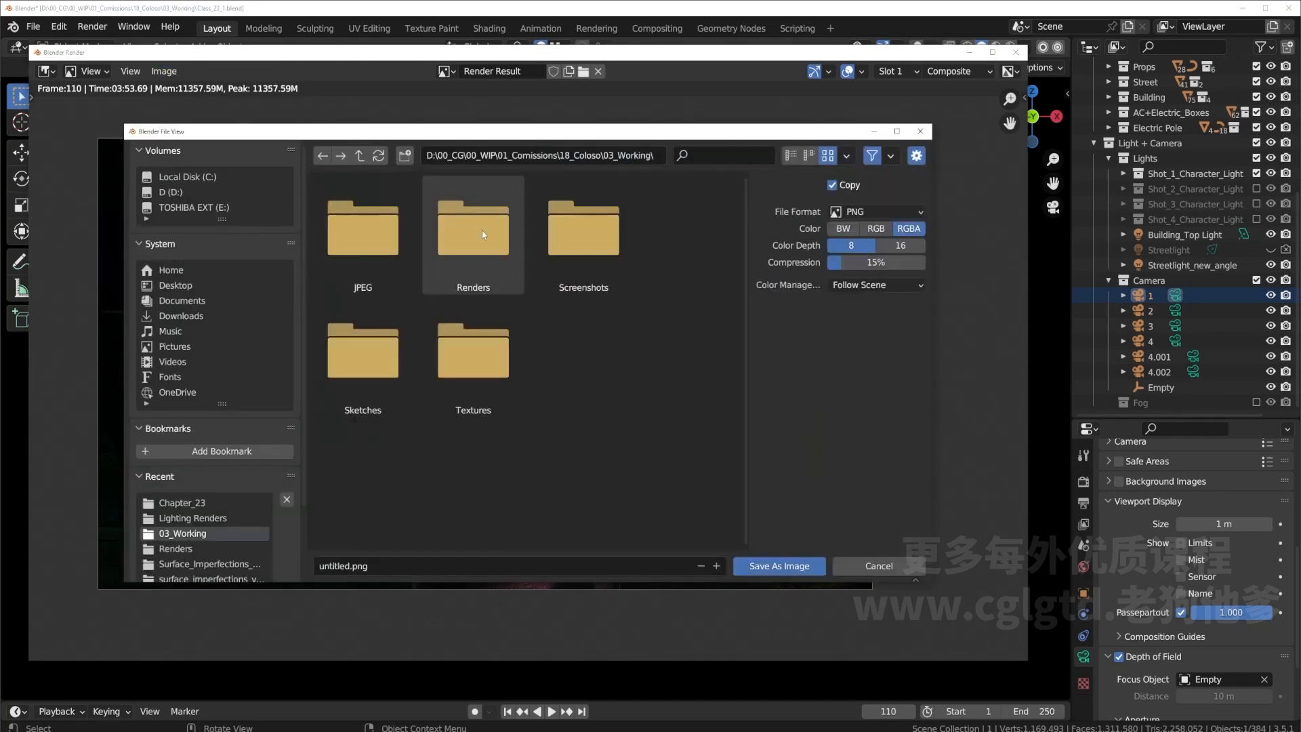
pyautogui.doubleClick(457, 237)
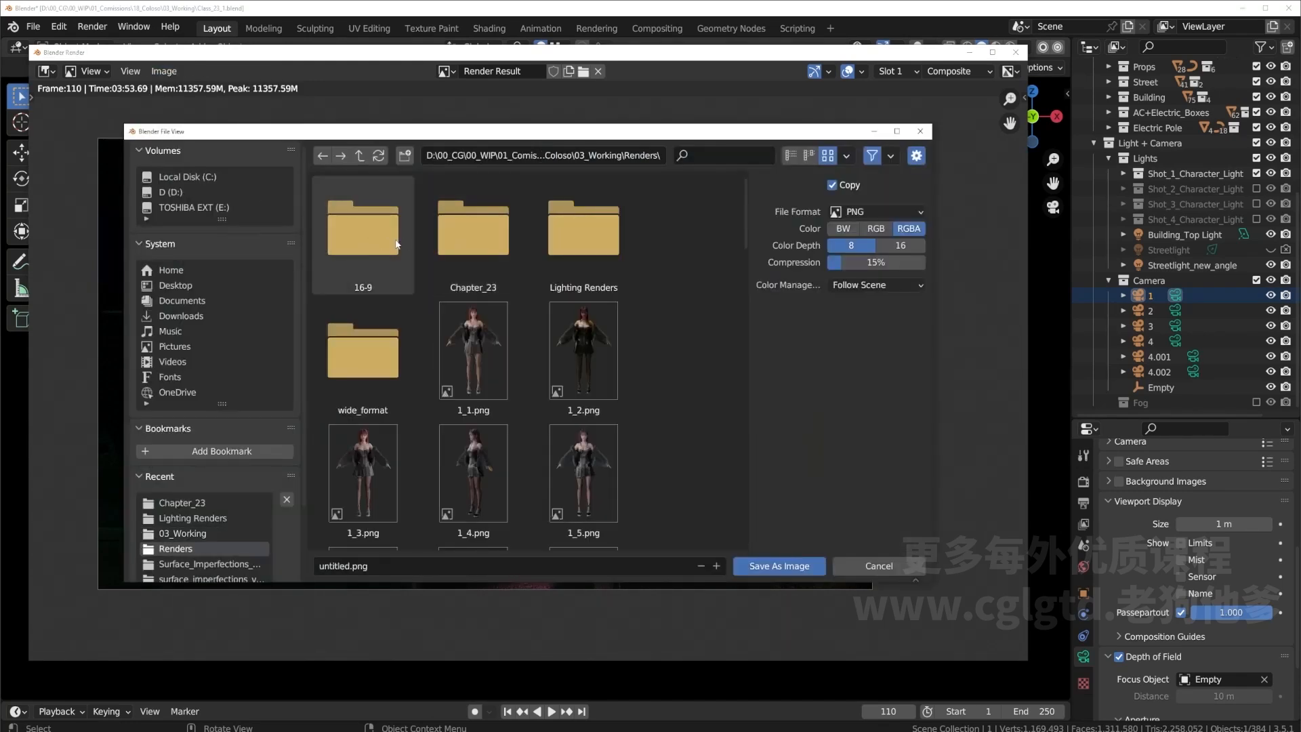
pyautogui.doubleClick(477, 234)
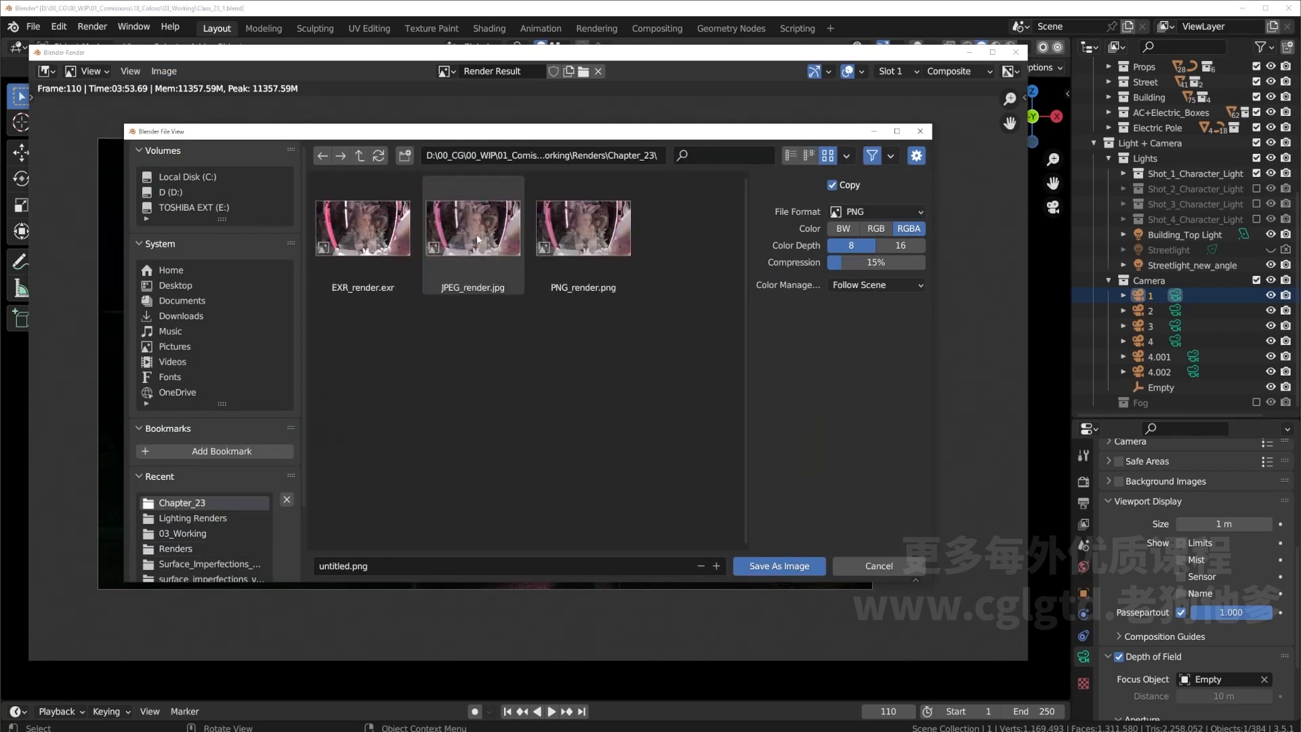
pyautogui.click(367, 567)
pyautogui.write('1-')
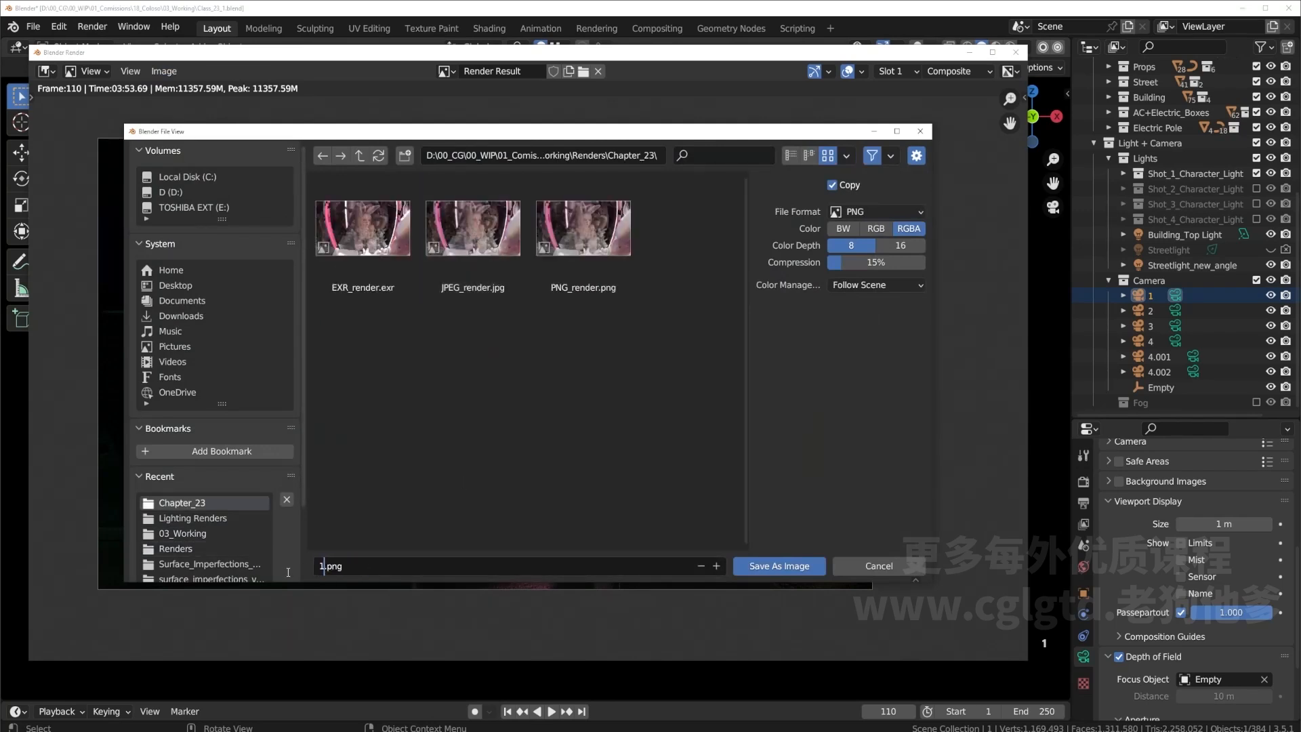
pyautogui.write('1')
pyautogui.press('BackSpace')
pyautogui.write('-1')
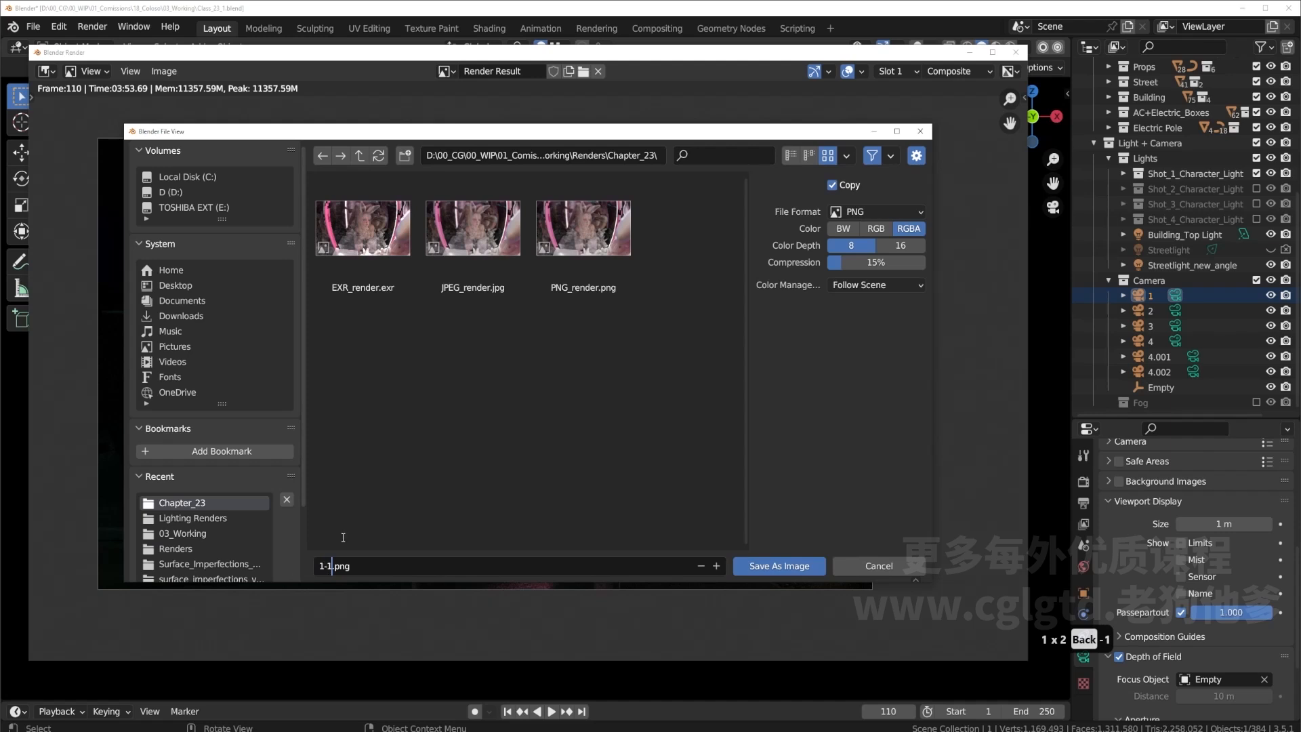
# Examine the file format settings in the scene's output properties and return to the image save dialog.
pyautogui.click(867, 214)
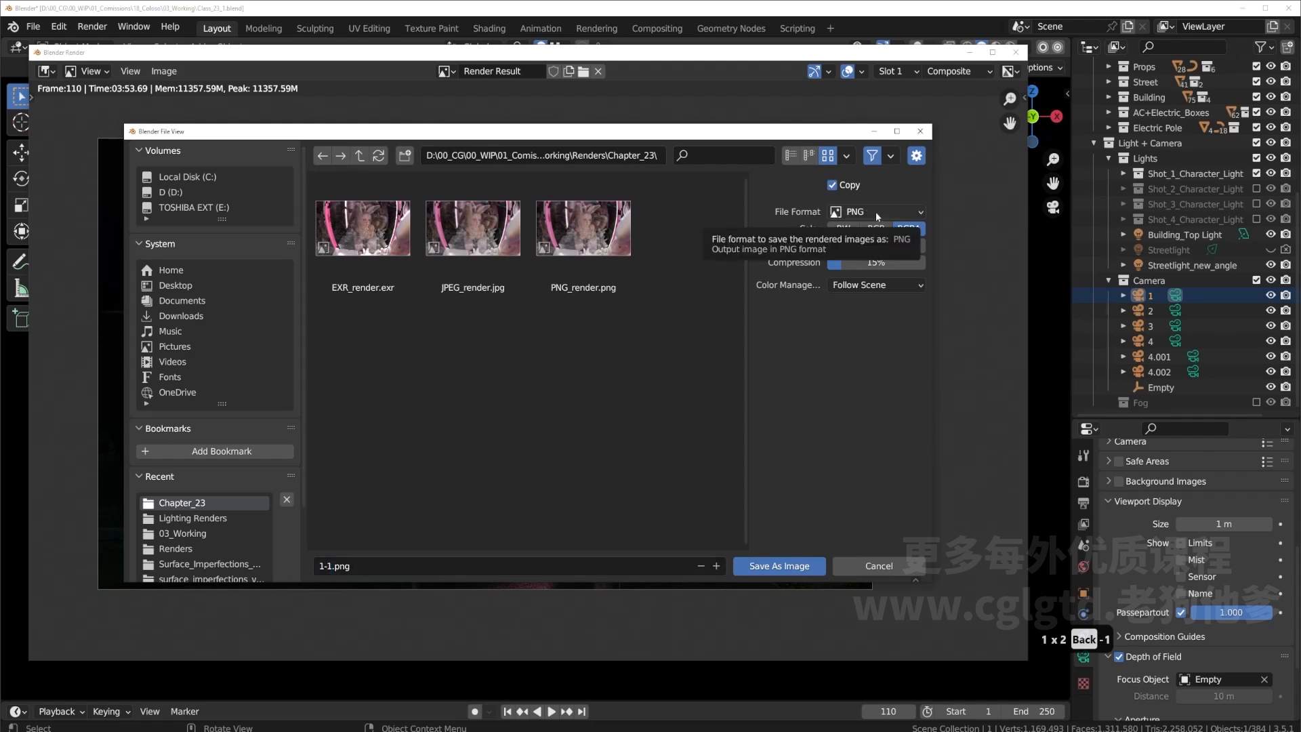
pyautogui.scroll(6, 1166, 526)
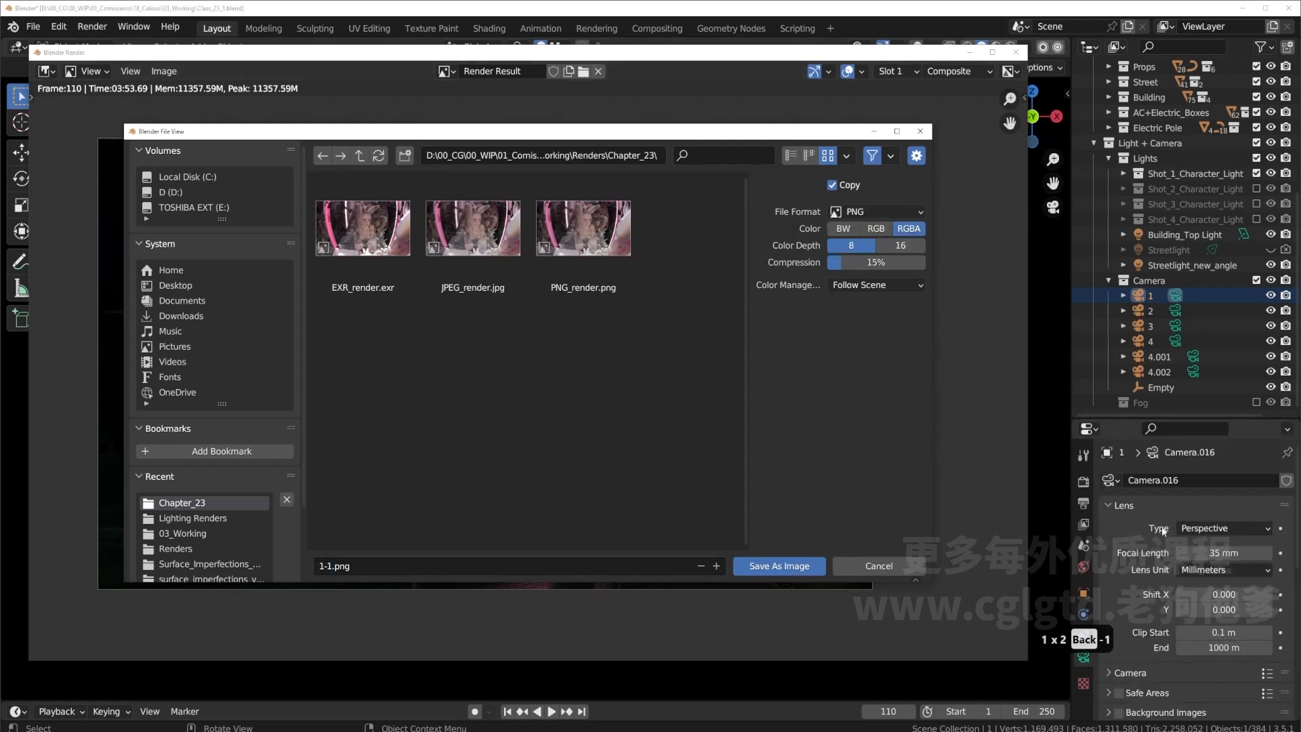
pyautogui.click(1084, 503)
pyautogui.click(1084, 481)
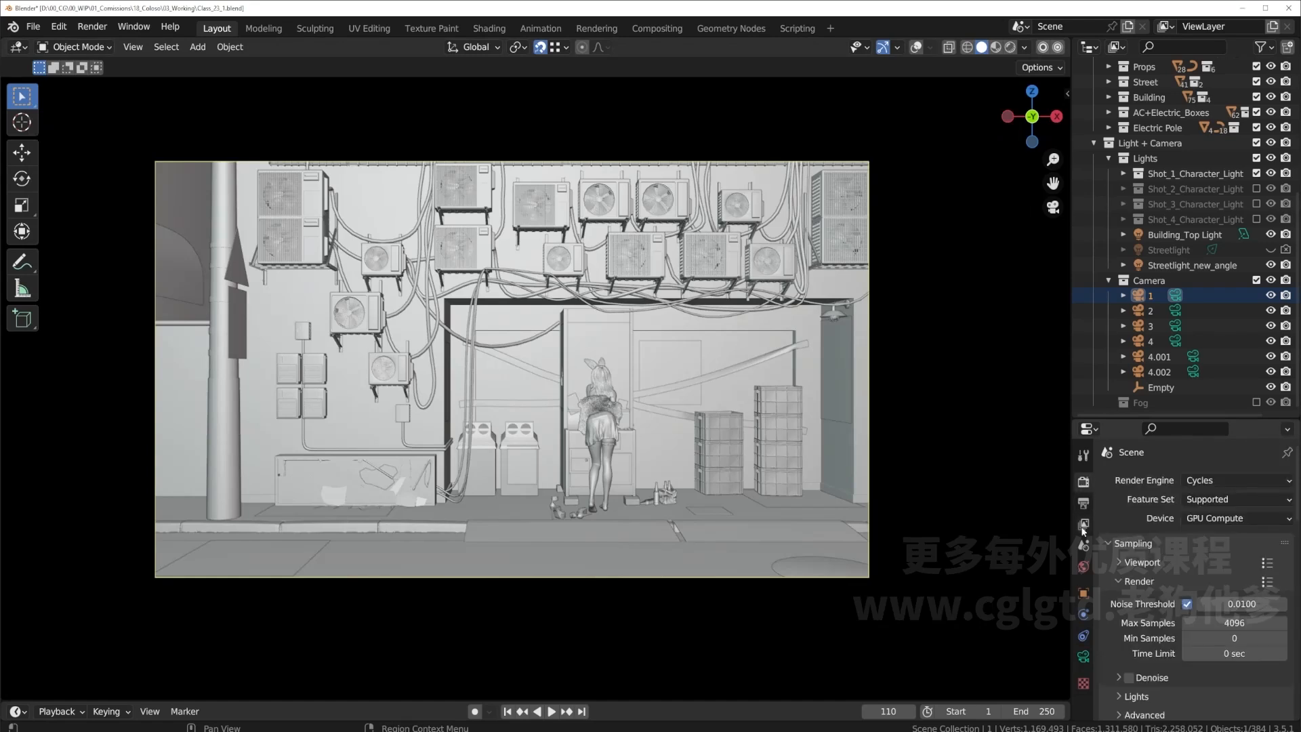
pyautogui.click(1084, 525)
pyautogui.click(1083, 503)
pyautogui.click(1084, 481)
pyautogui.scroll(-3, 1144, 551)
pyautogui.click(1083, 503)
pyautogui.scroll(-8, 1118, 515)
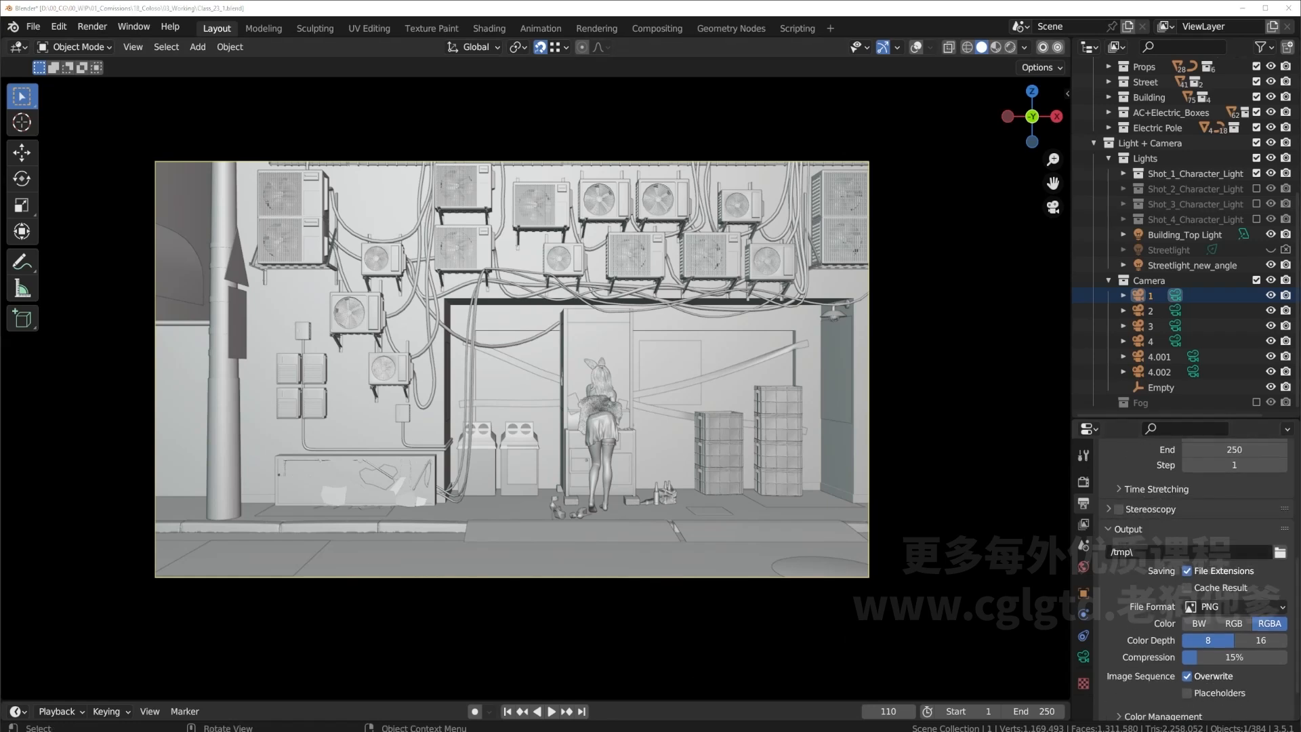
pyautogui.click(94, 705)
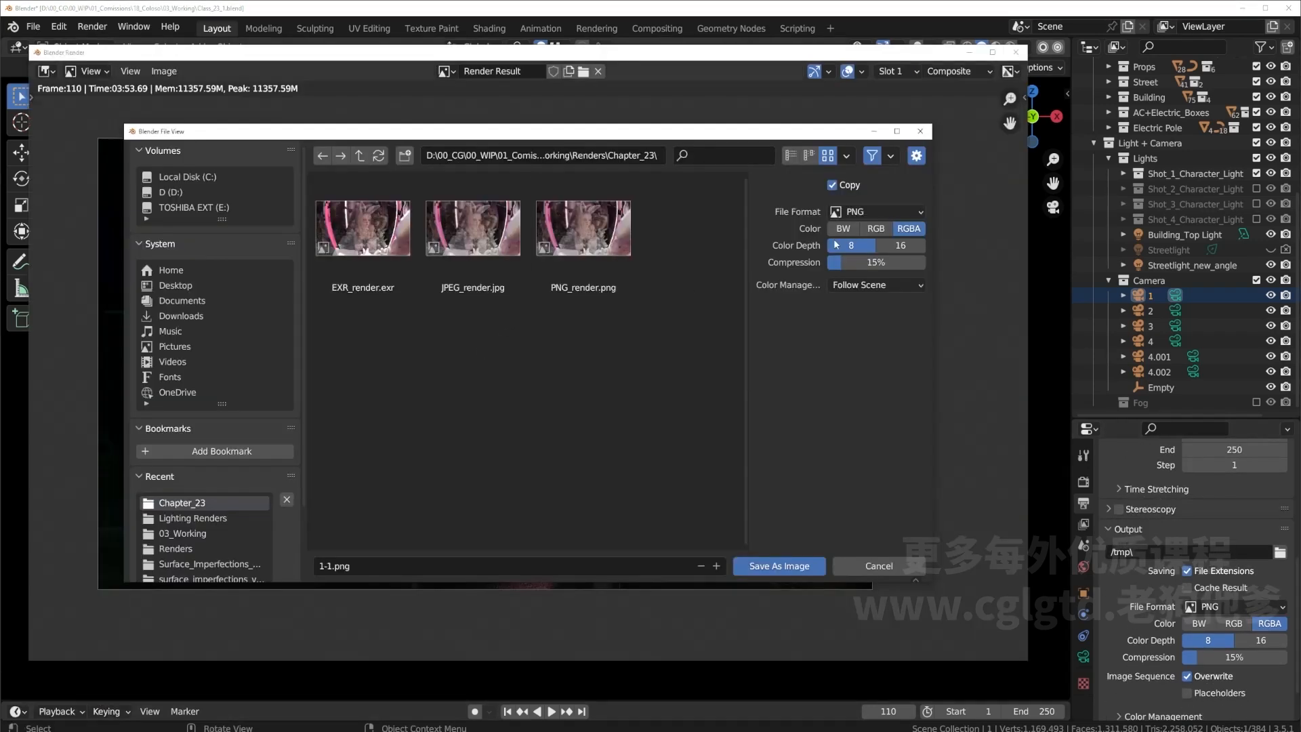
# Try overriding the image's color management with the Standard view, and revert it to Follow Scene.
pyautogui.click(848, 285)
pyautogui.click(797, 292)
pyautogui.click(843, 286)
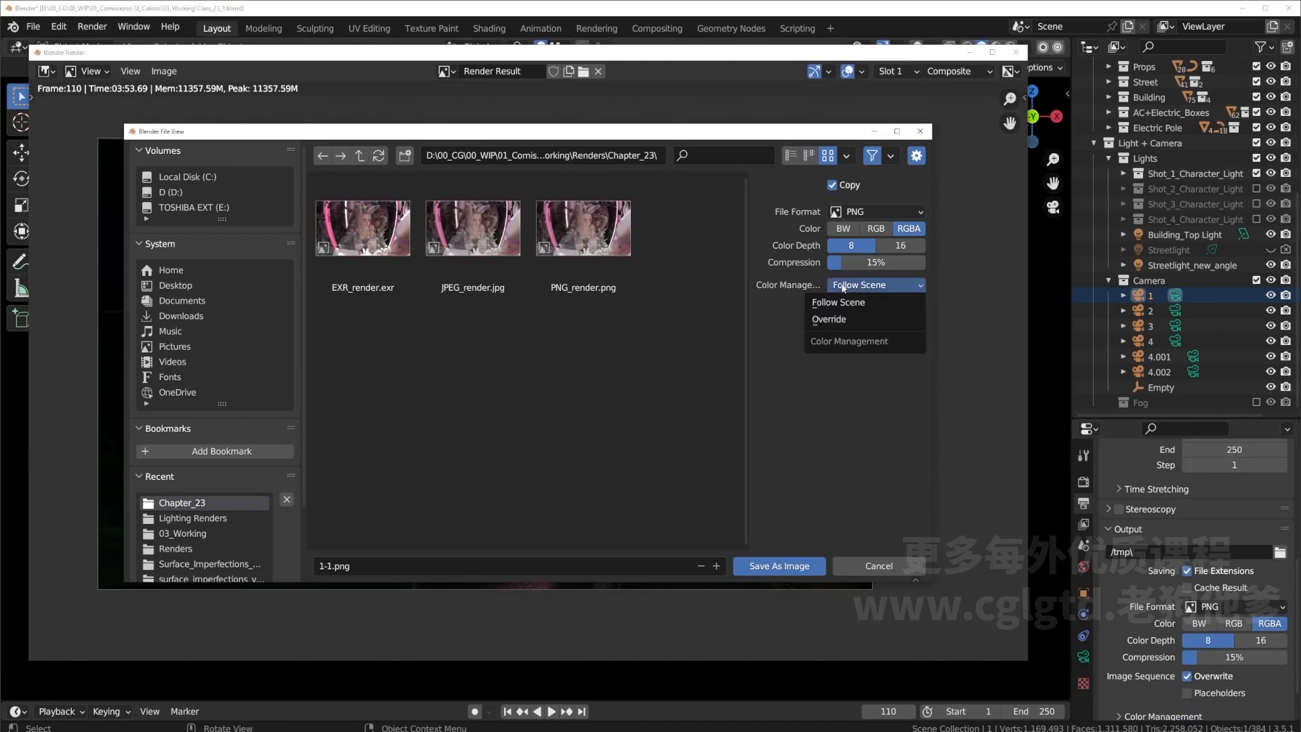
pyautogui.click(837, 316)
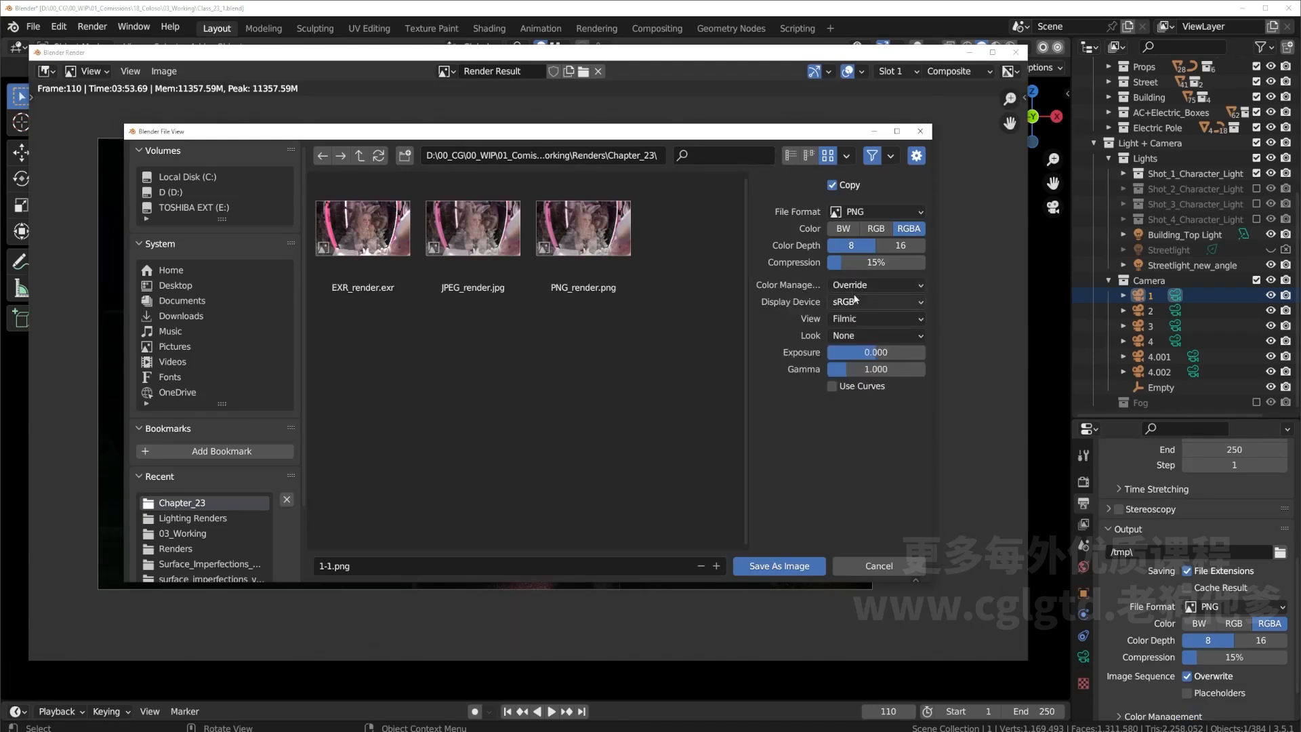
pyautogui.moveTo(759, 133); pyautogui.dragTo(728, 180)
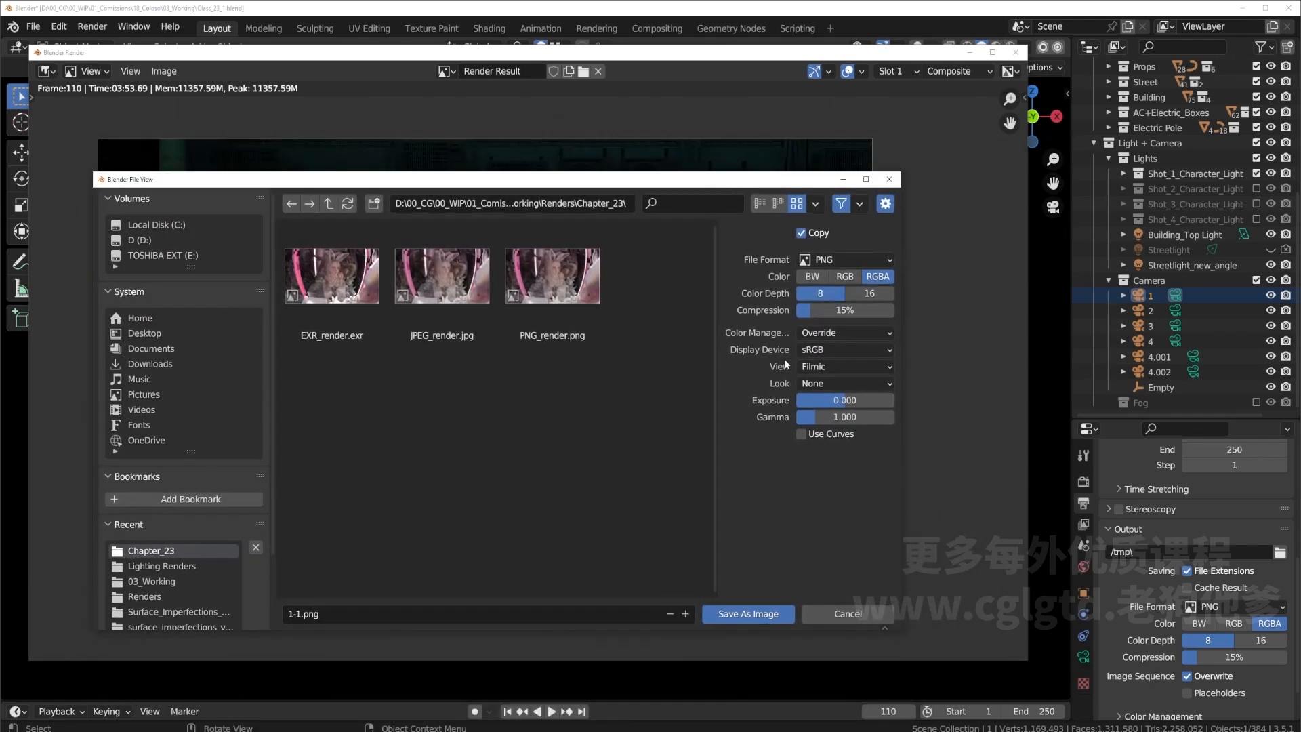
pyautogui.click(832, 365)
pyautogui.click(827, 384)
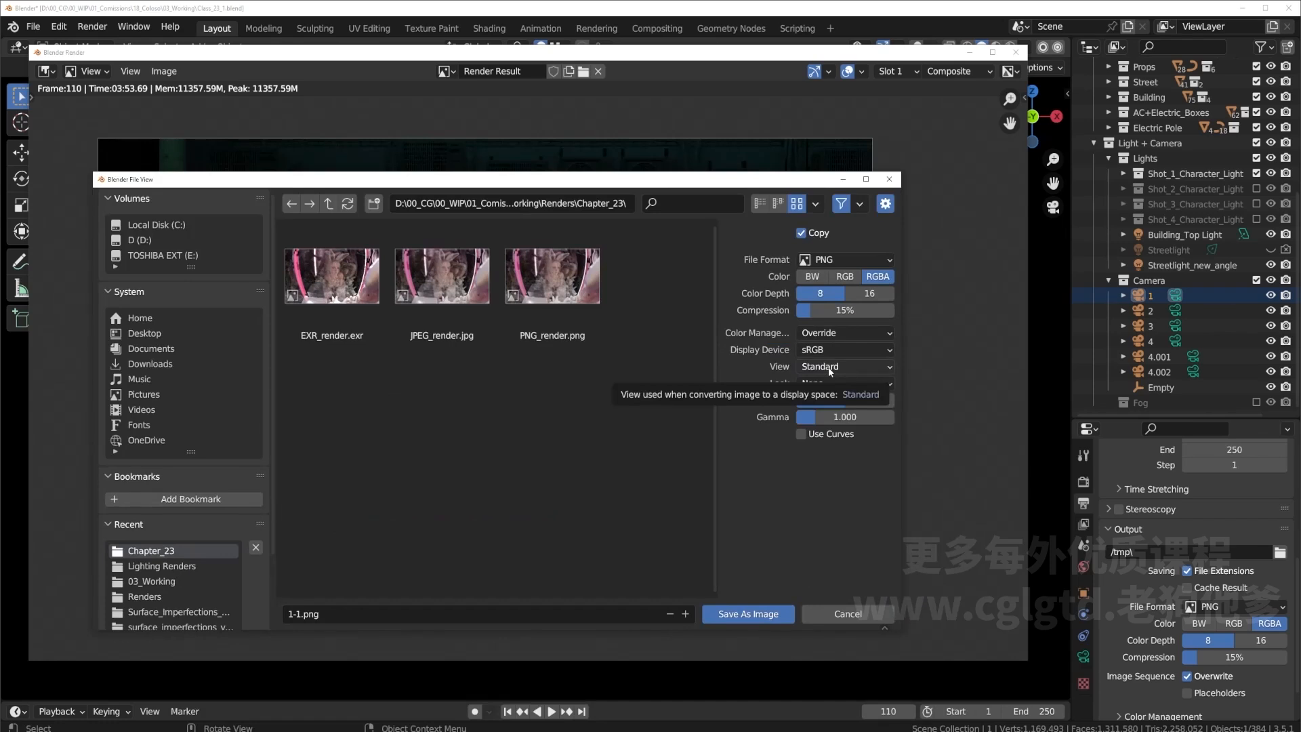
pyautogui.click(832, 334)
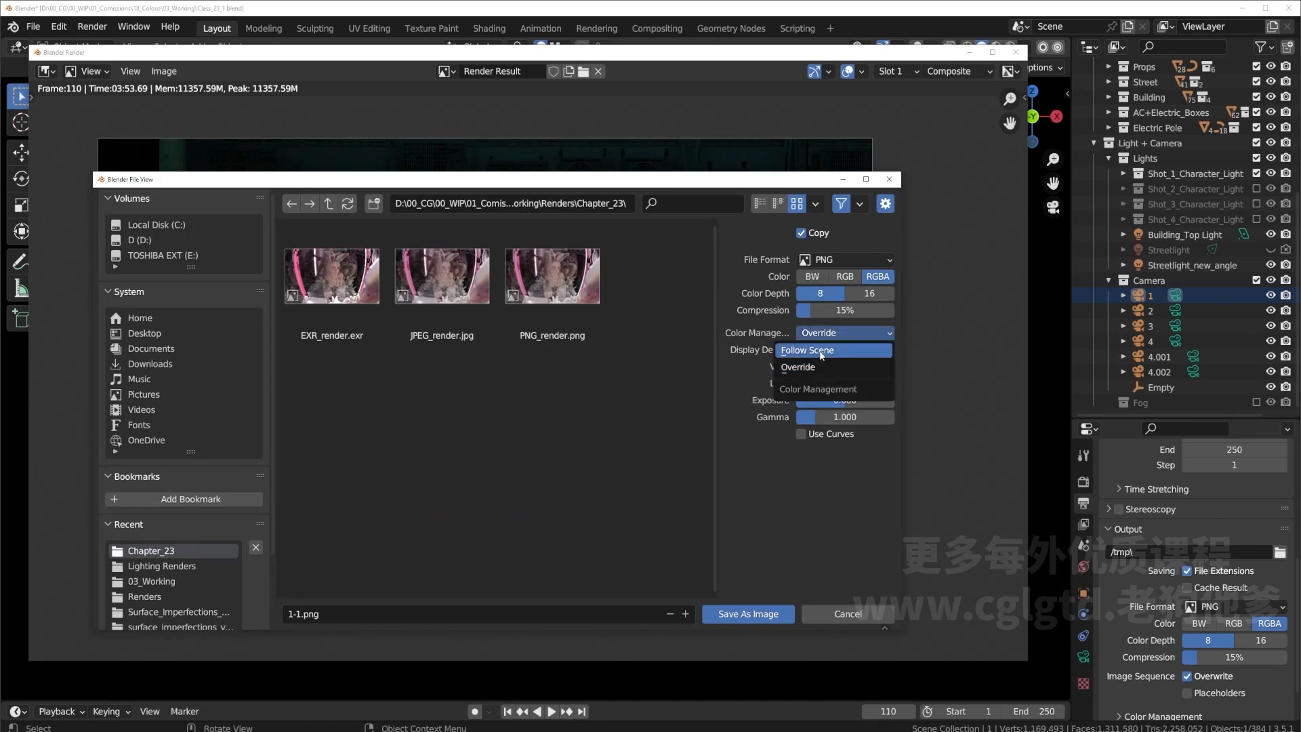
pyautogui.click(821, 352)
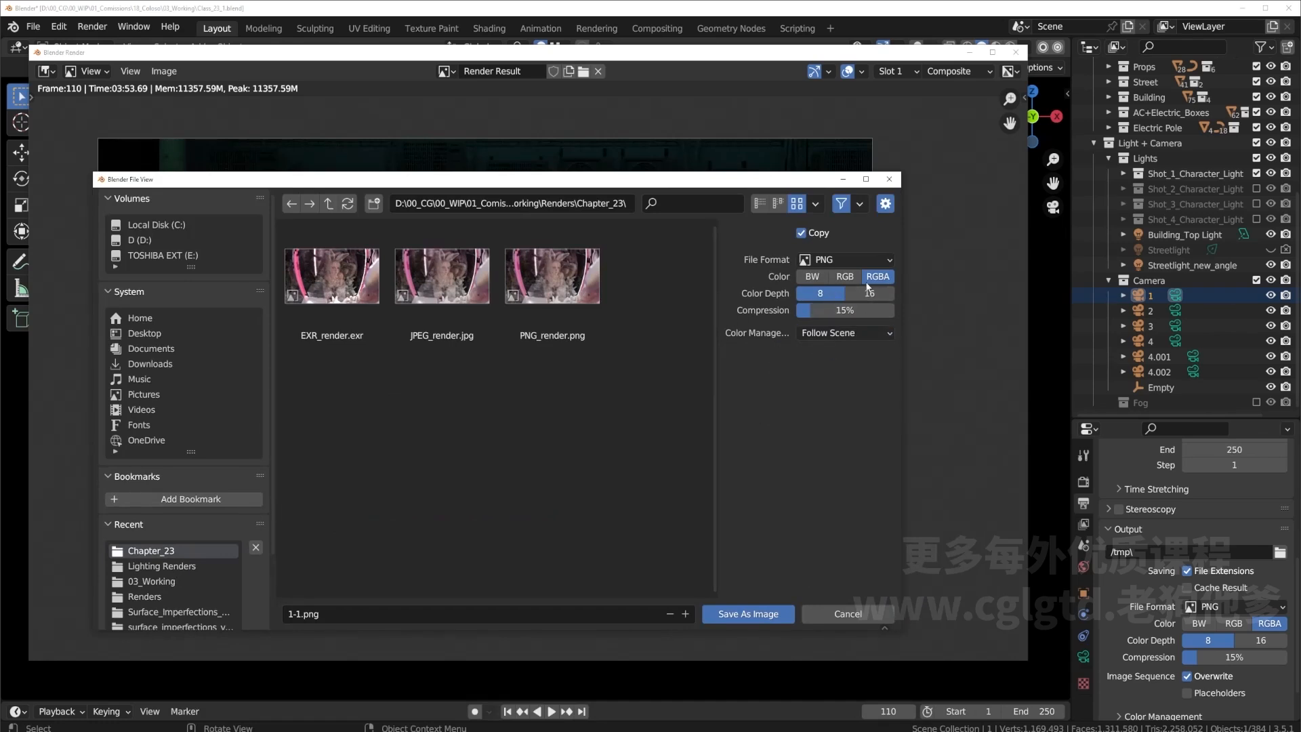
# Set the PNG export's color to RGB and its color depth to 16.
pyautogui.click(845, 279)
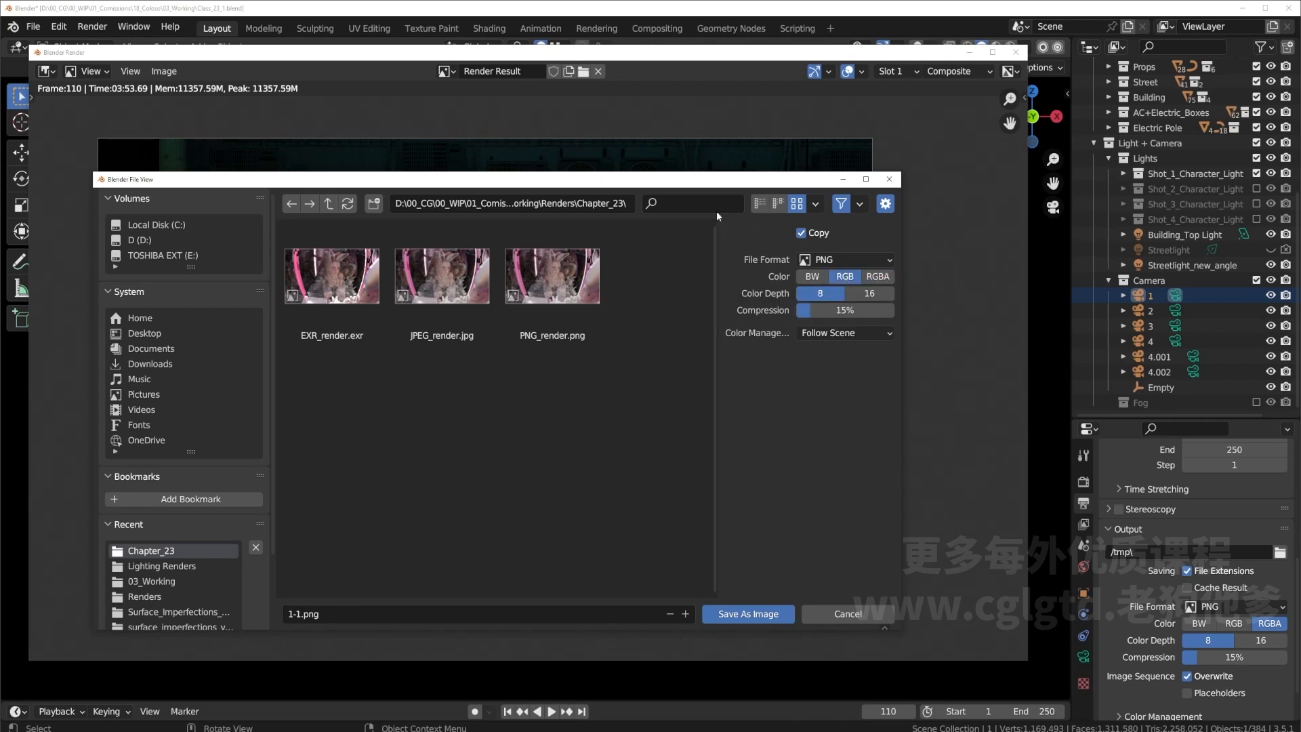
pyautogui.moveTo(707, 178); pyautogui.dragTo(728, 216)
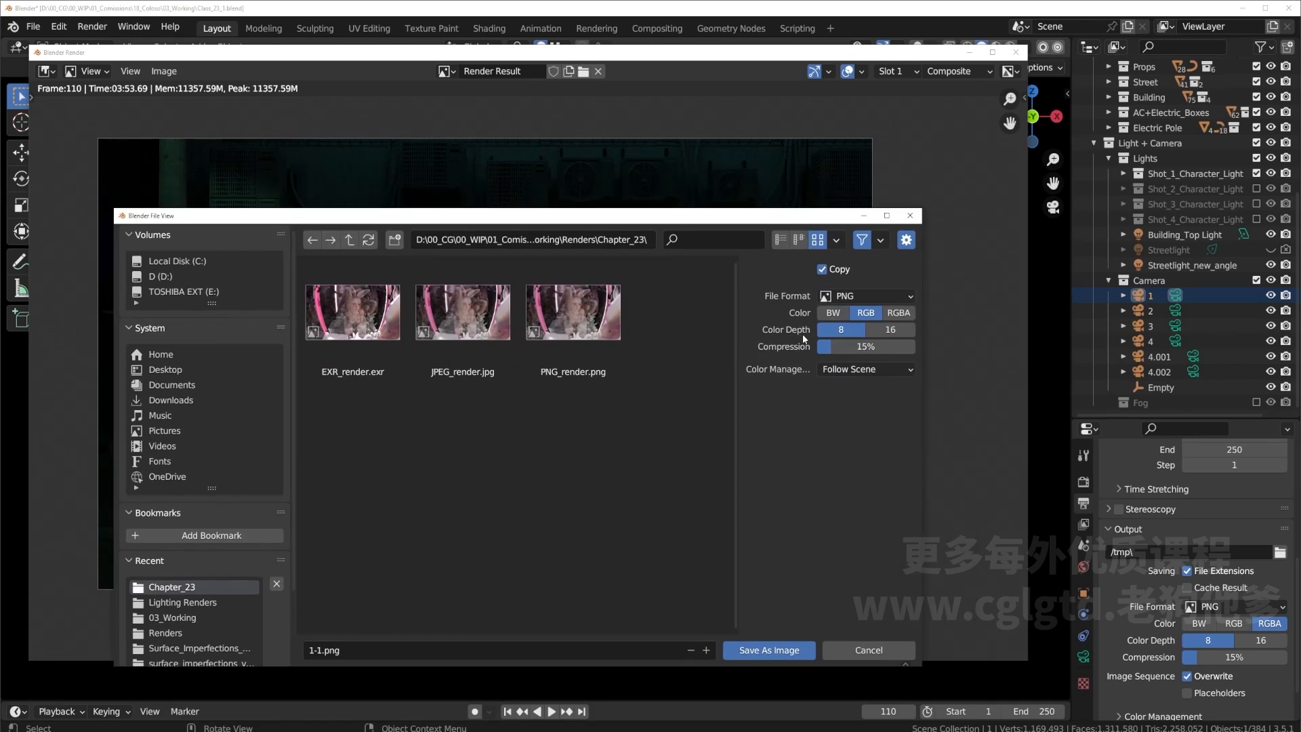
pyautogui.click(894, 333)
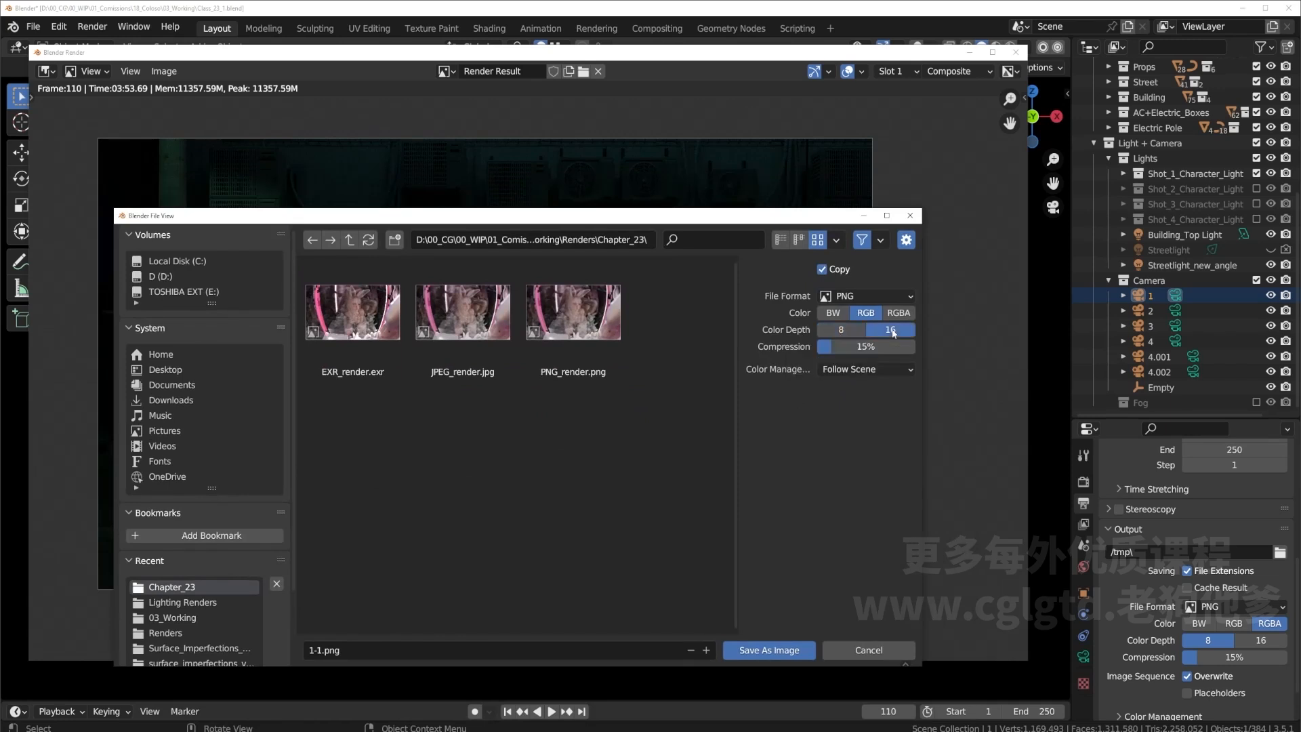
pyautogui.moveTo(877, 347); pyautogui.dragTo(855, 346)
# Try the JPEG file format, choose OpenEXR instead, and save the render as 1-1.exr.
pyautogui.click(888, 296)
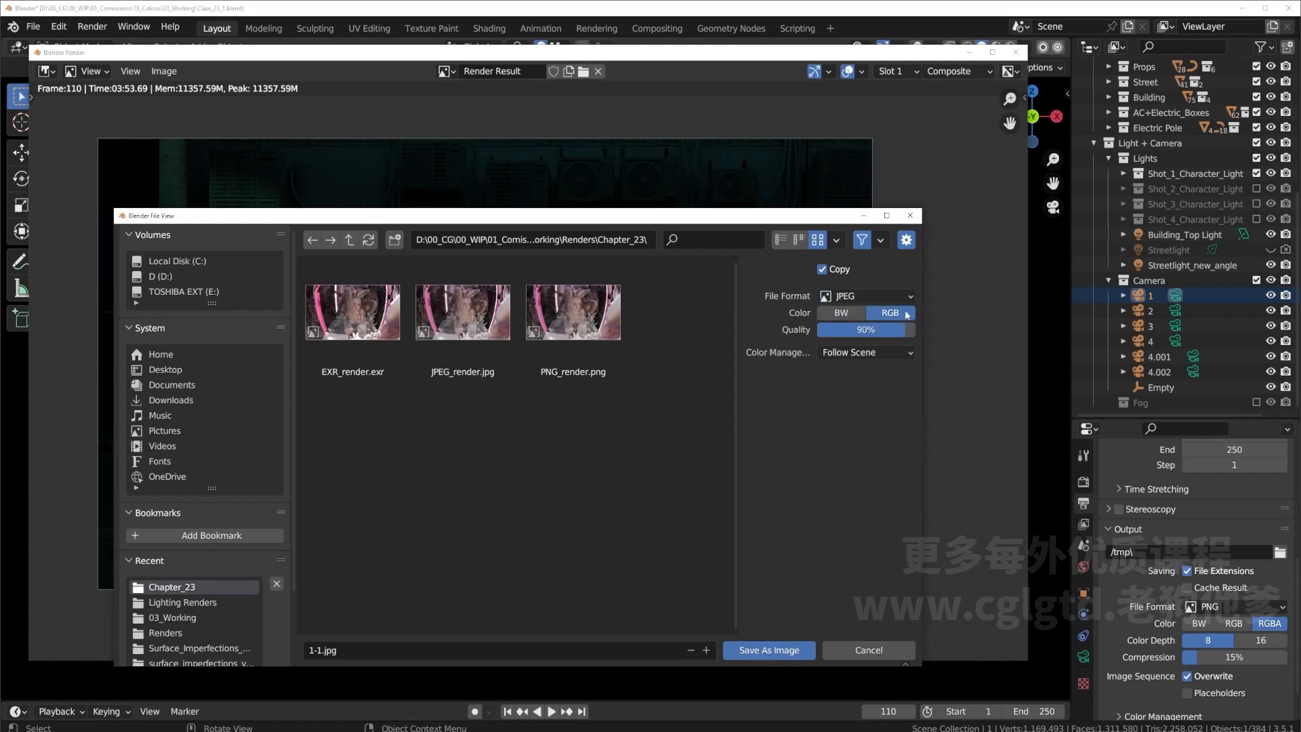
pyautogui.click(752, 391)
pyautogui.click(843, 296)
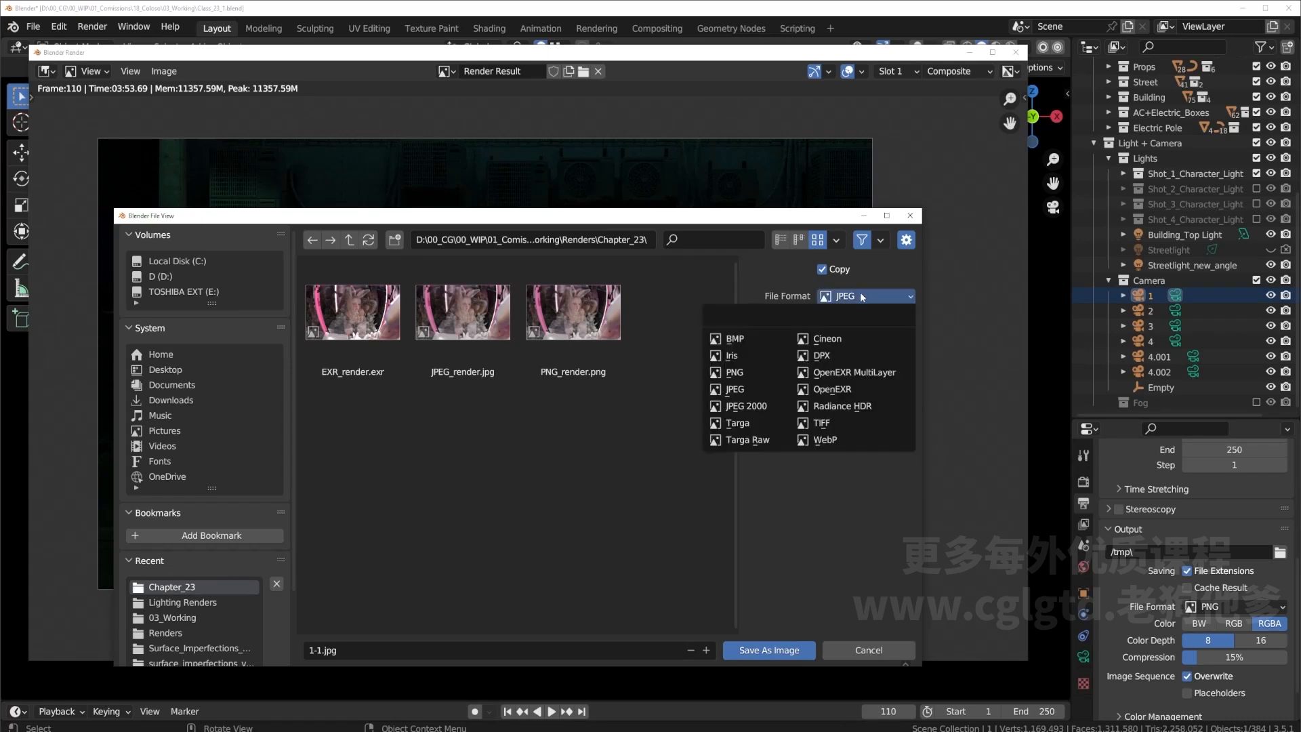
pyautogui.click(841, 389)
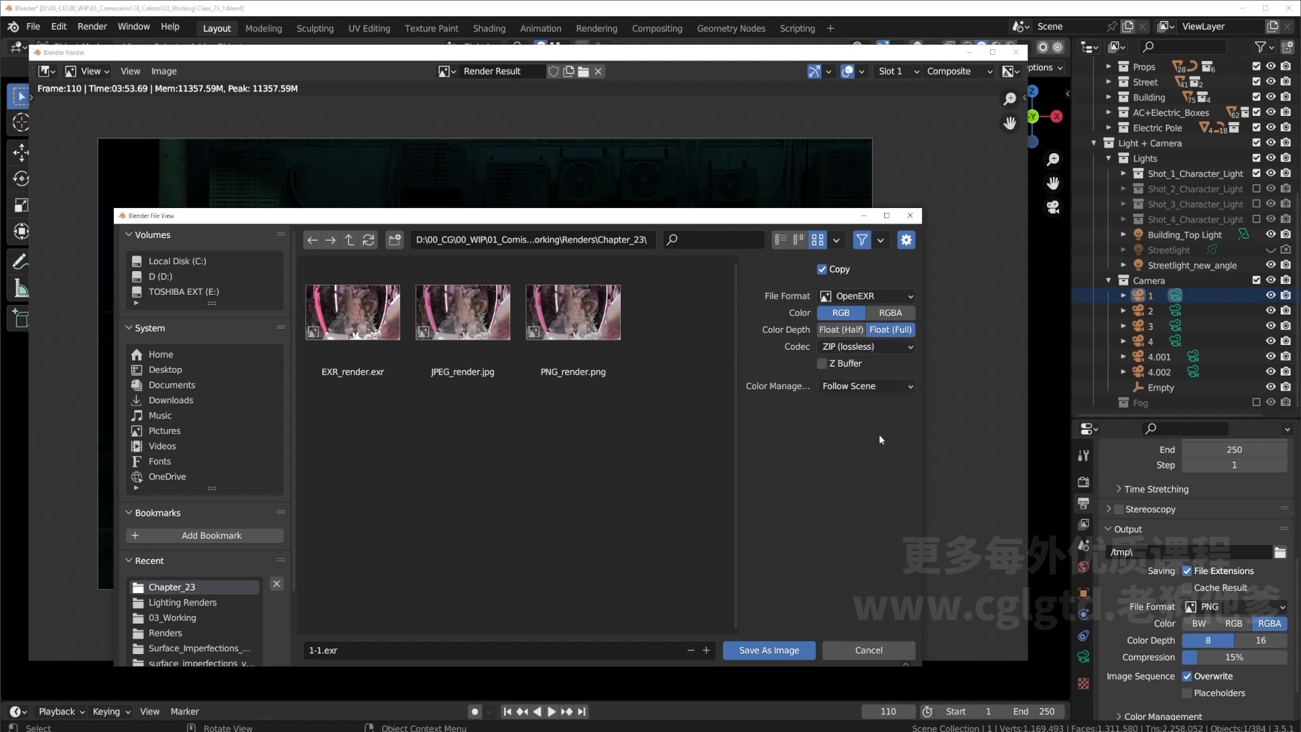
pyautogui.click(776, 653)
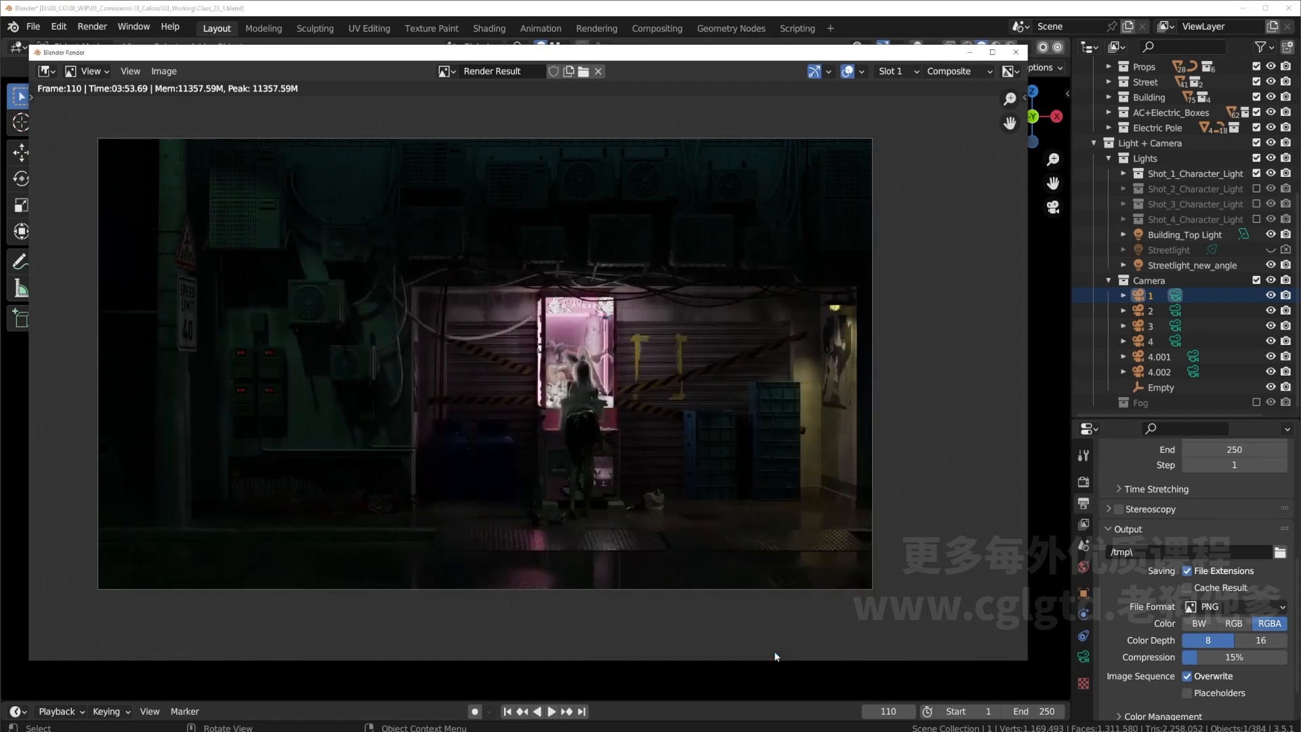
# Reopen the image save dialog to check the Chapter_23 folder for the saved 1-1.exr, and close it without saving.
pyautogui.click(164, 71)
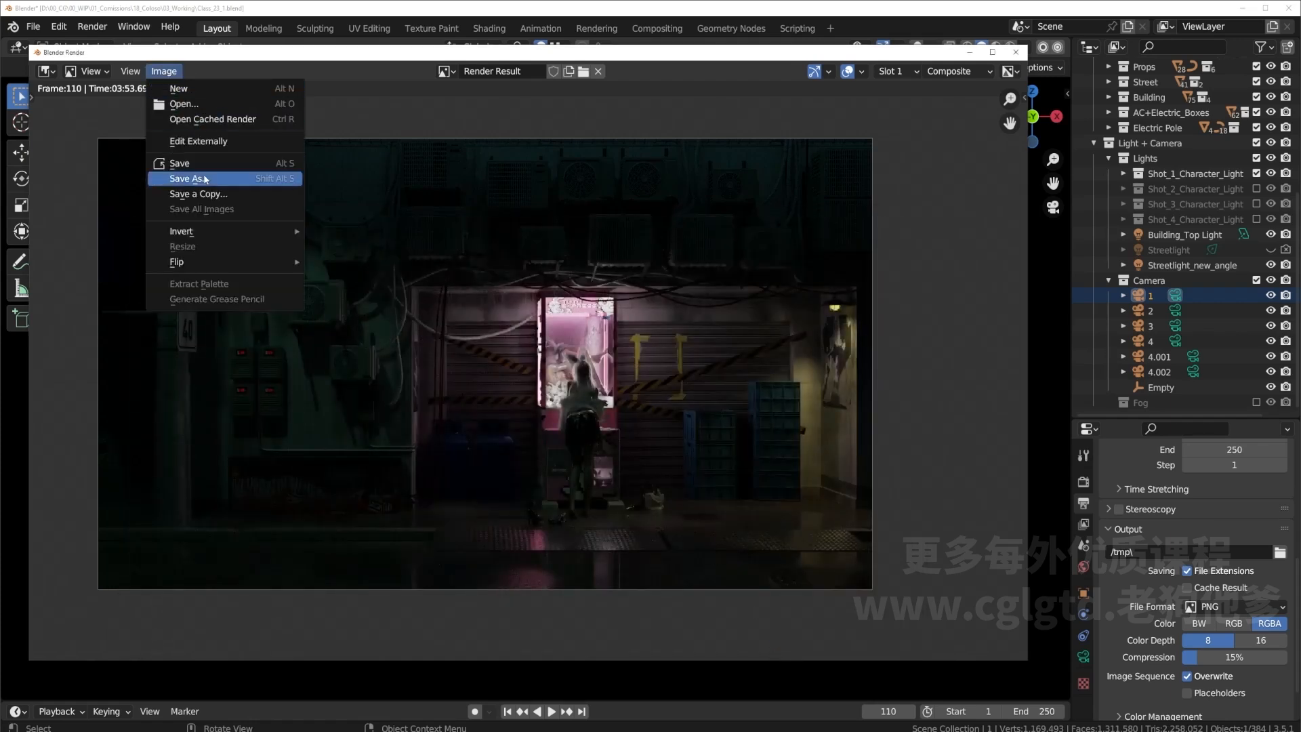
pyautogui.click(183, 177)
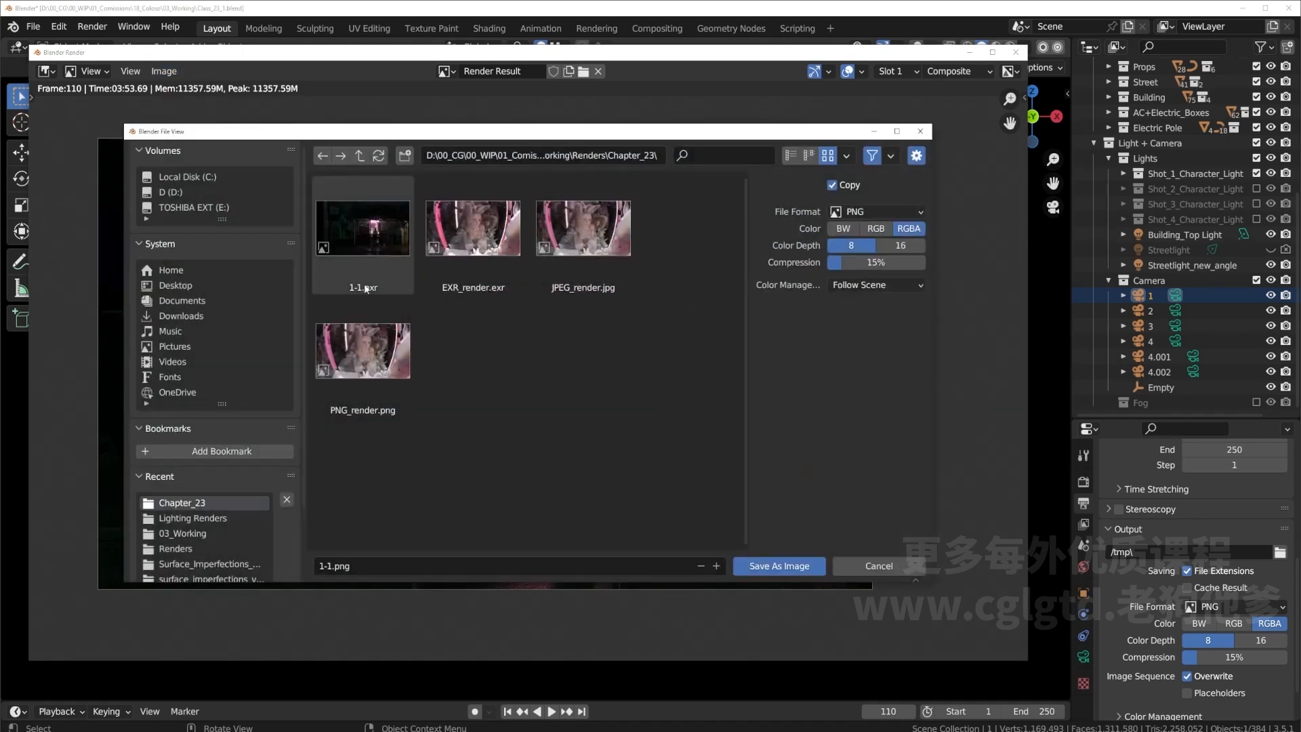
pyautogui.click(872, 566)
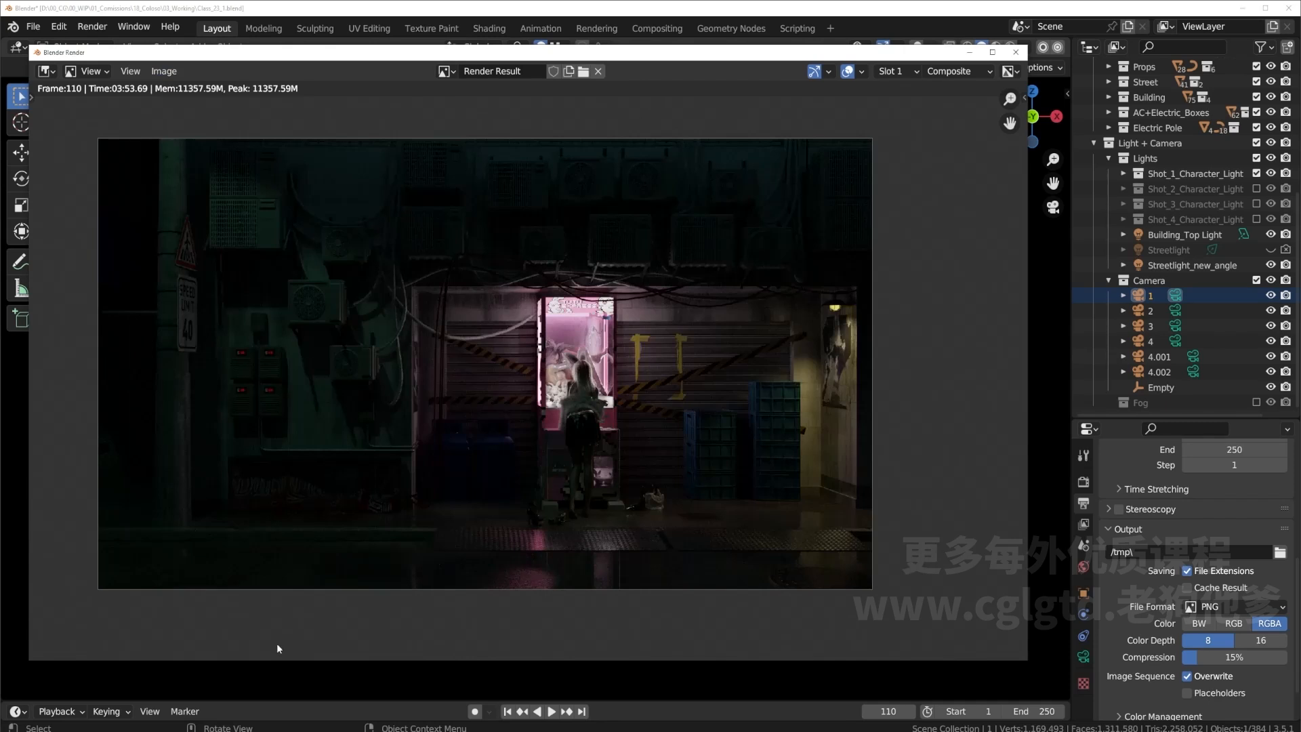
# Switch to File Explorer and inspect the EXR and JPEG render files in the Chapter_23 folder.
pyautogui.hotkey('alt', 'Tab')
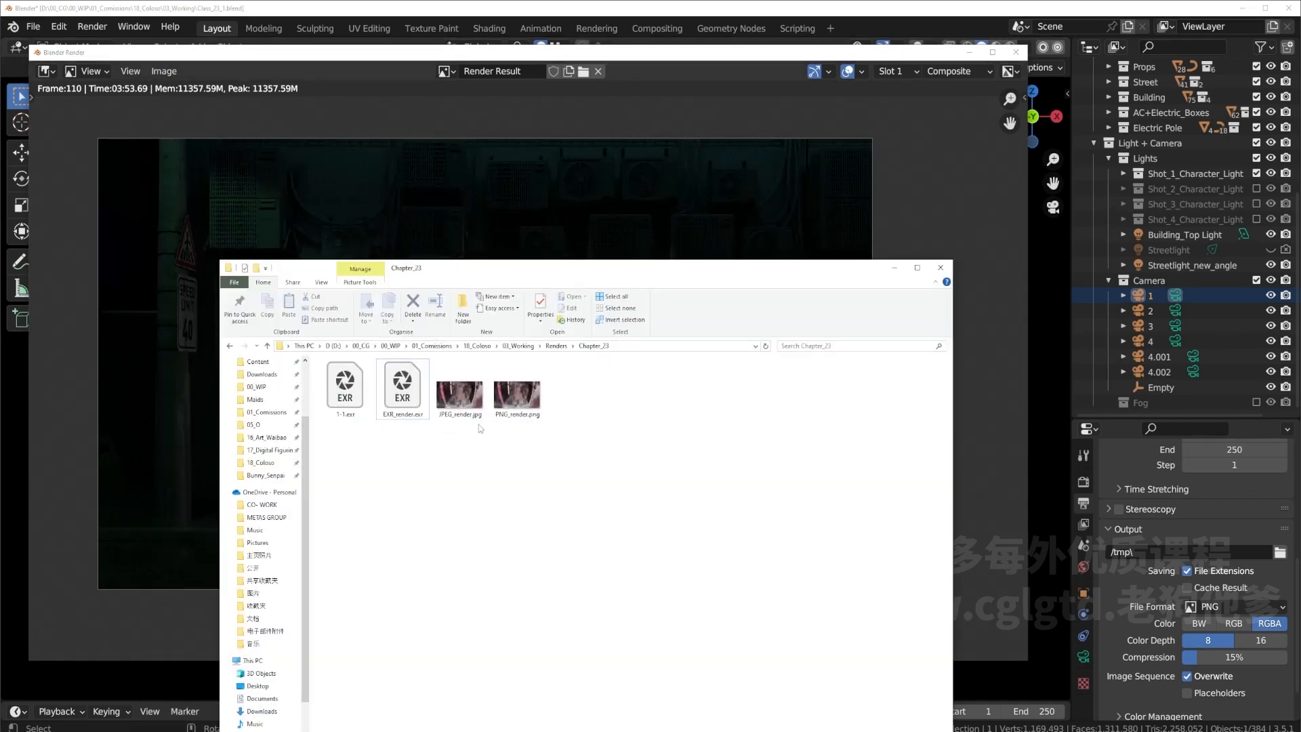
pyautogui.click(403, 398)
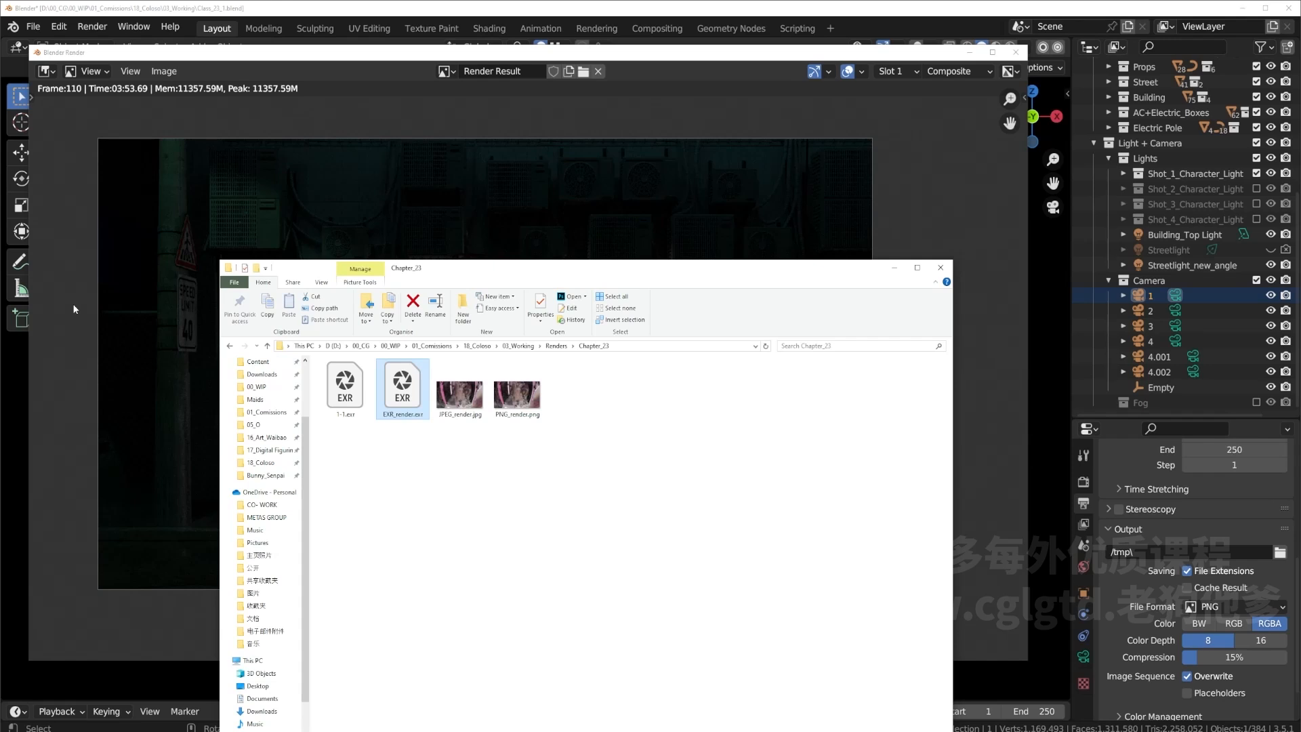
pyautogui.click(467, 401)
pyautogui.click(79, 347)
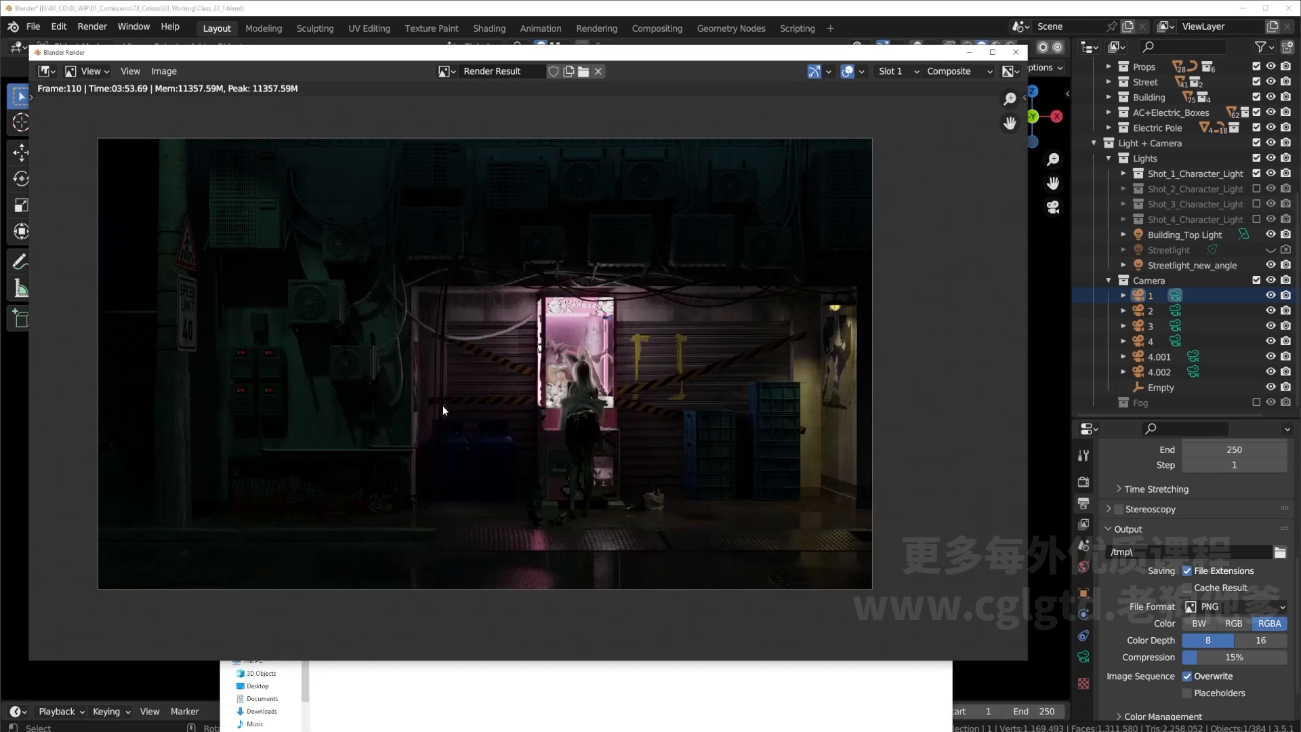
pyautogui.click(502, 713)
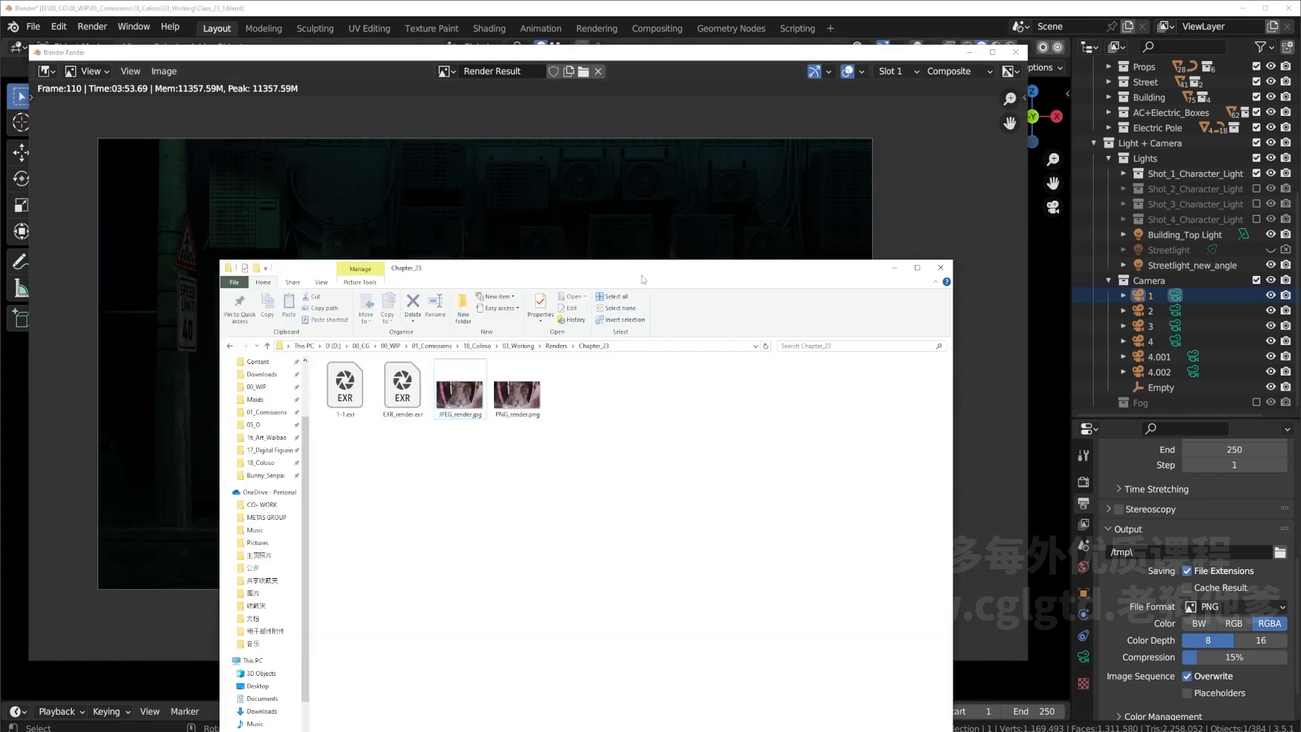
# Switch back to Blender, try a small render region above the character in the camera view, and clear it again.
pyautogui.click(205, 702)
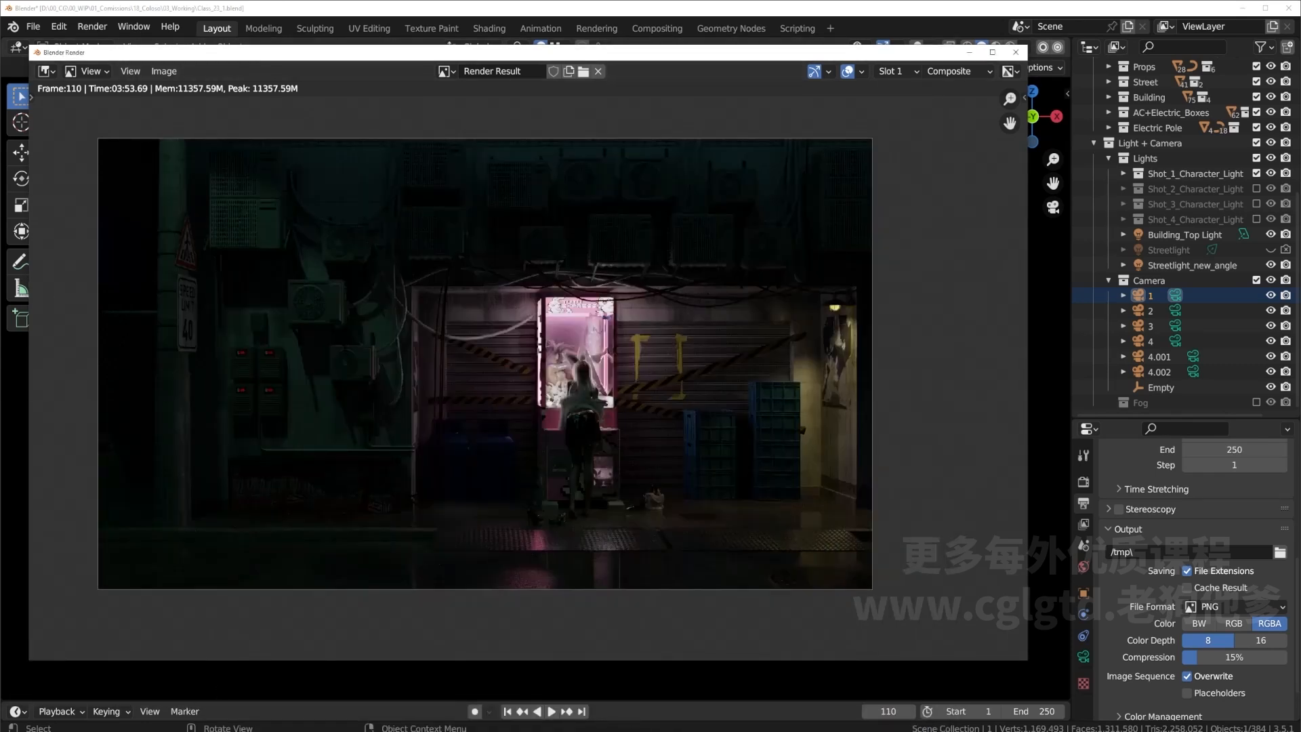
pyautogui.moveTo(135, 728)
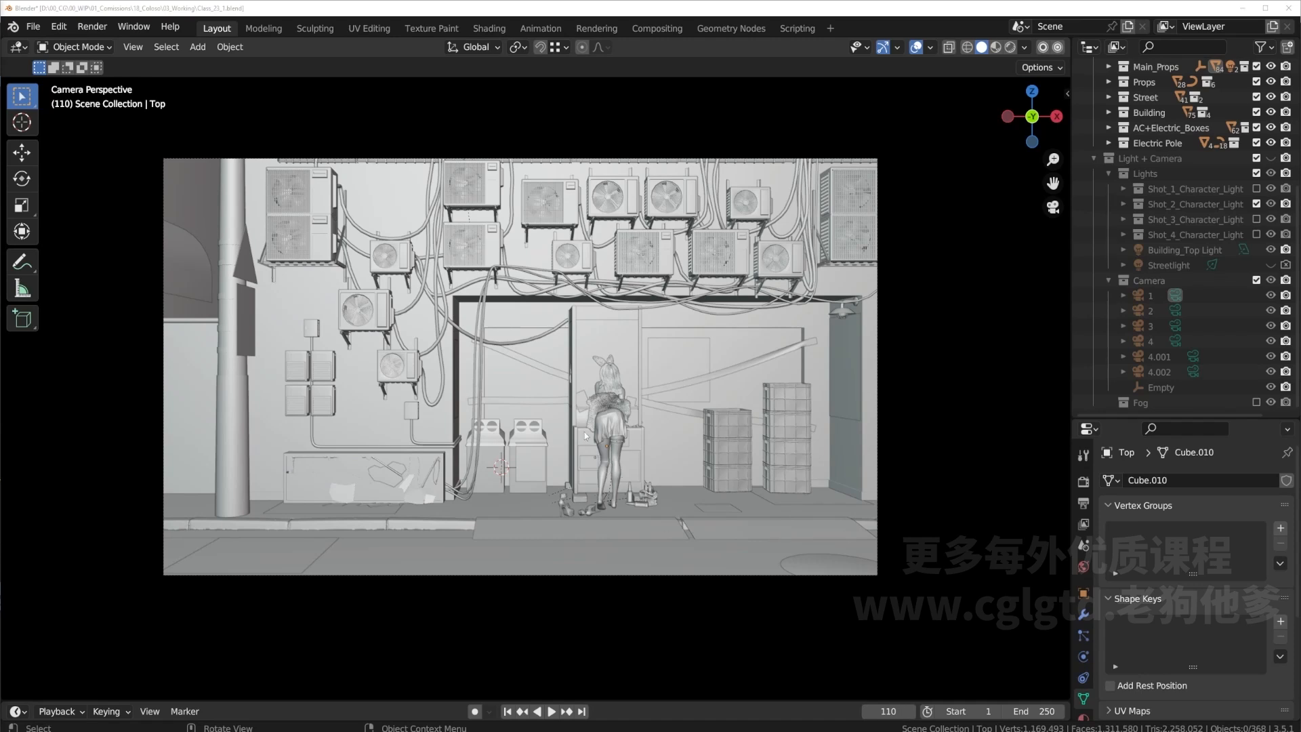
pyautogui.hotkey('ctrl', 'b')
pyautogui.click(541, 295)
pyautogui.hotkey('ctrl', 'b')
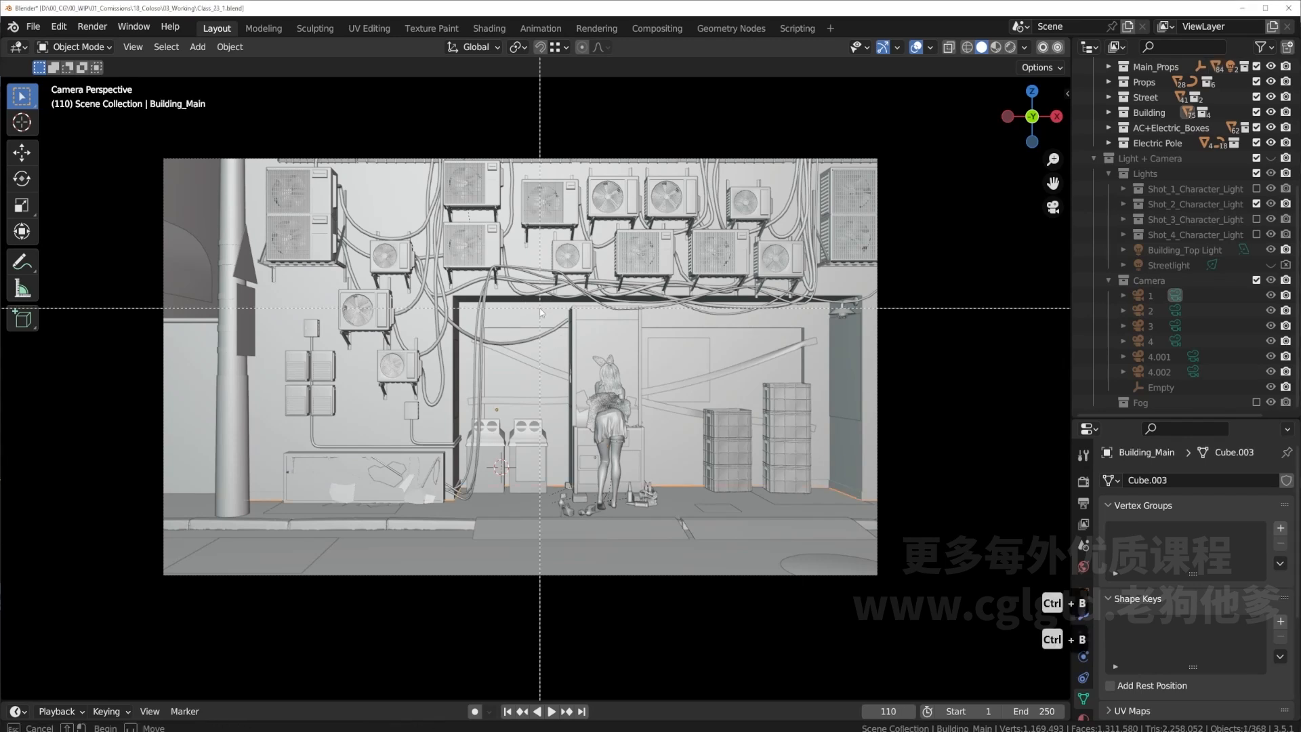
pyautogui.moveTo(528, 281); pyautogui.dragTo(600, 343)
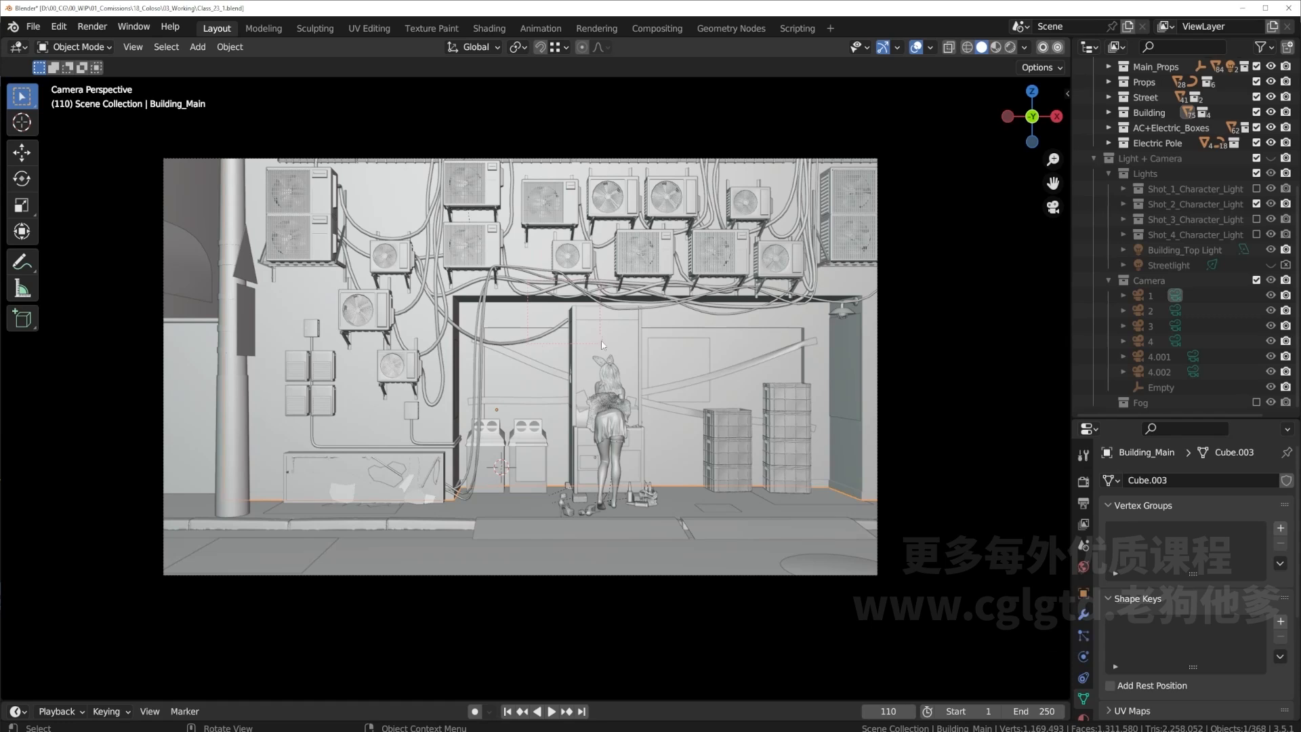
pyautogui.click(92, 27)
pyautogui.hotkey('ctrl', 'alt', 'b')
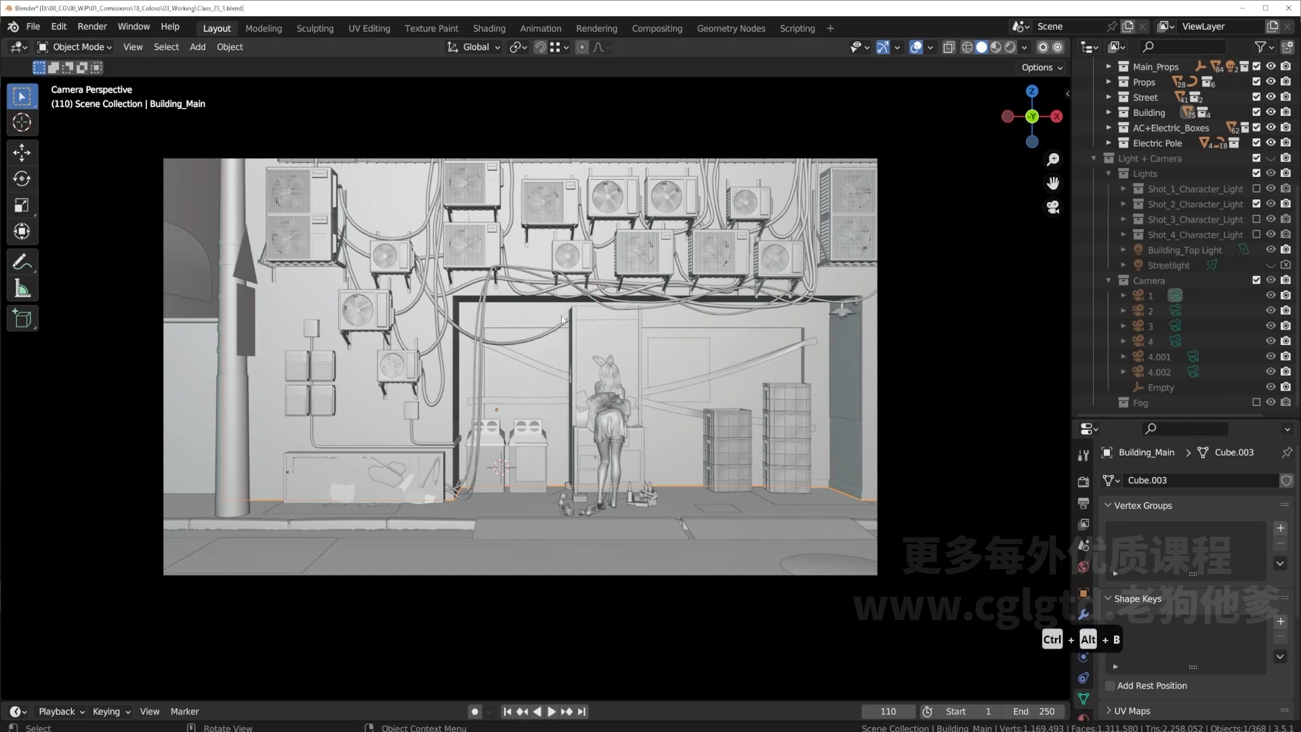
# Enable Shot_1_Character_Light instead of Shot_2_Character_Light, and render only a small region at the upper corner of the vending machine.
pyautogui.click(1256, 204)
pyautogui.click(1257, 189)
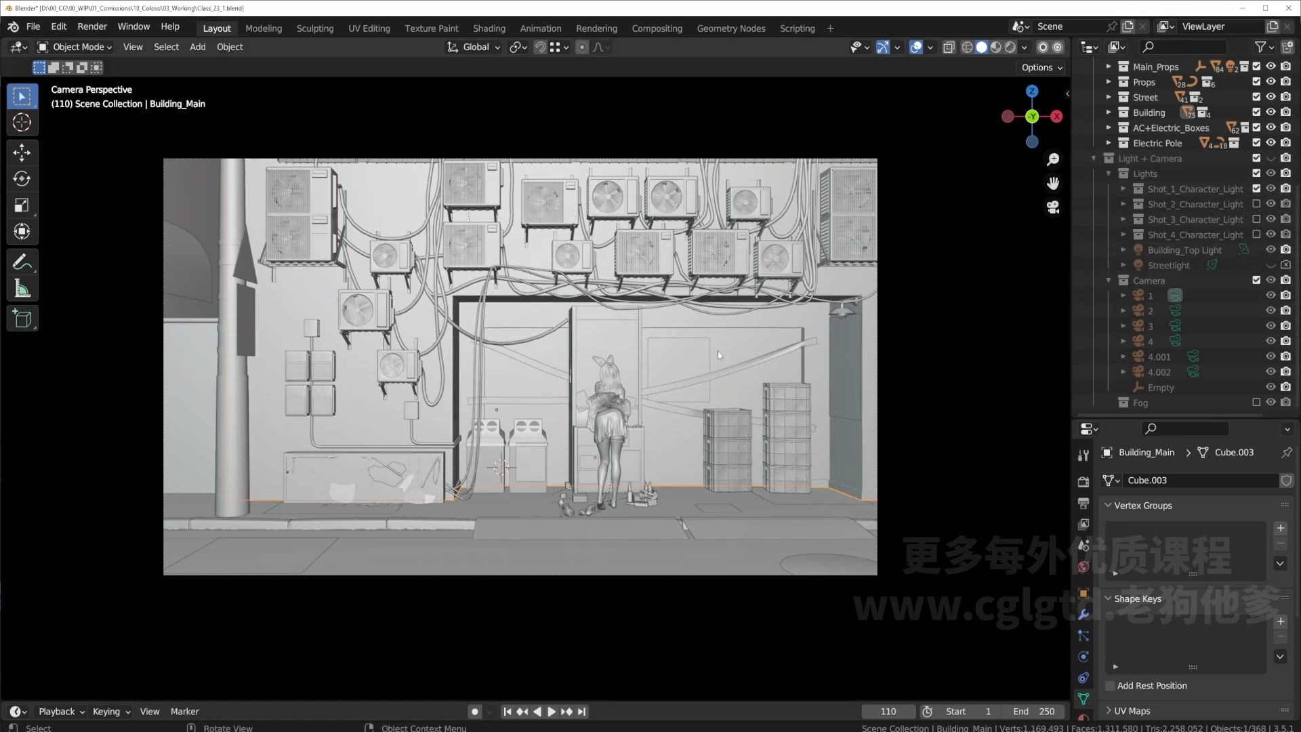
pyautogui.hotkey('ctrl', 'b')
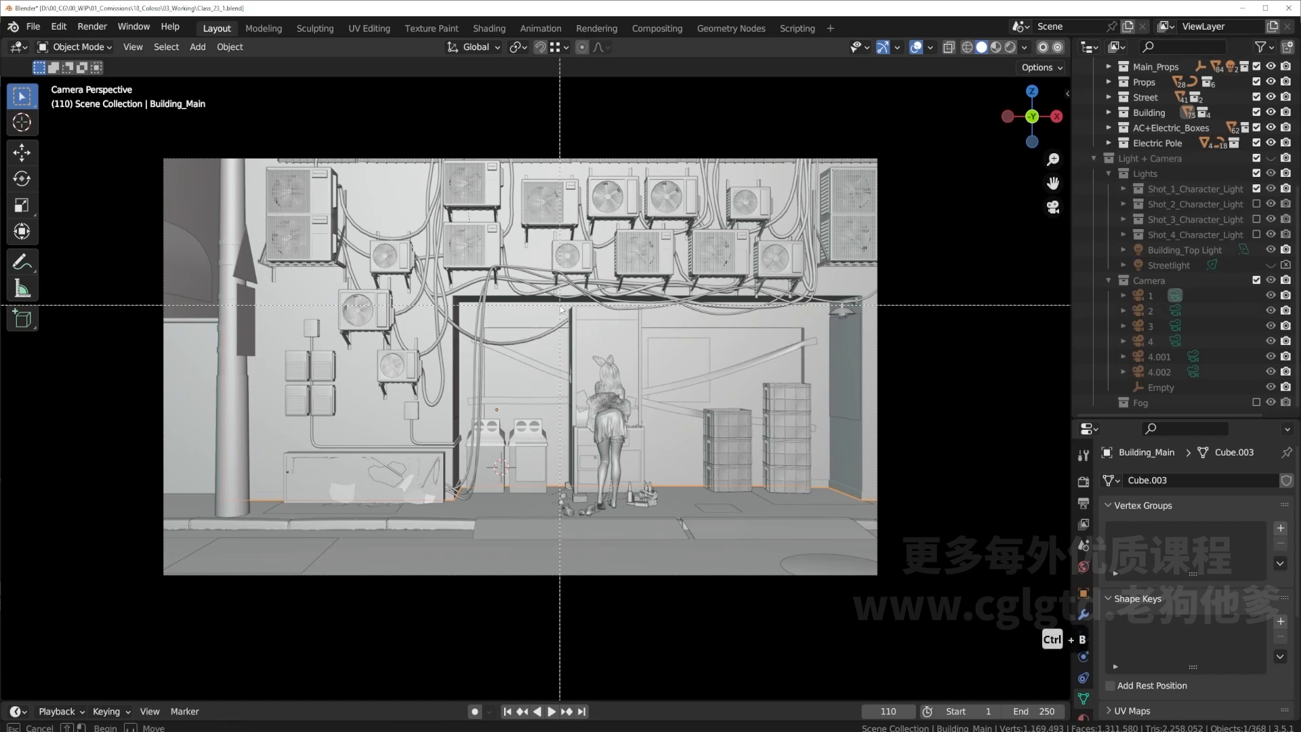
pyautogui.moveTo(560, 305); pyautogui.dragTo(592, 326)
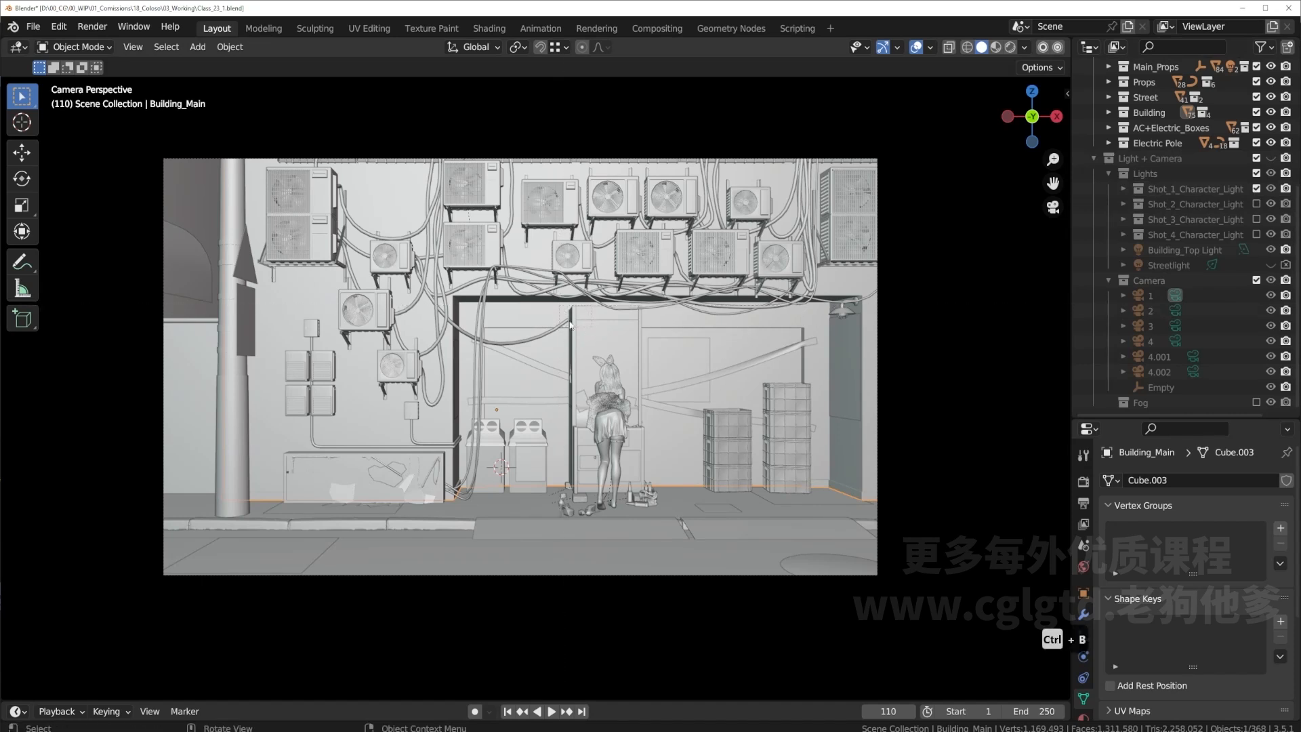
pyautogui.click(92, 28)
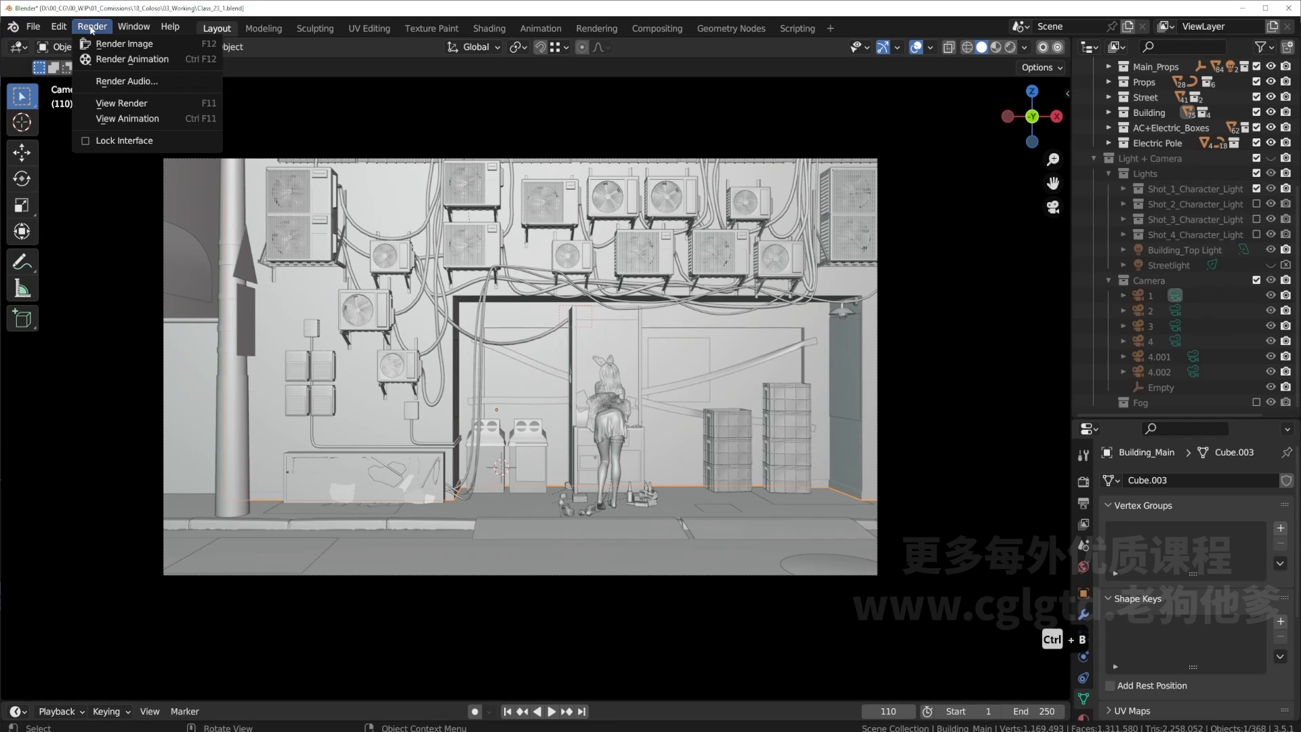
pyautogui.click(122, 44)
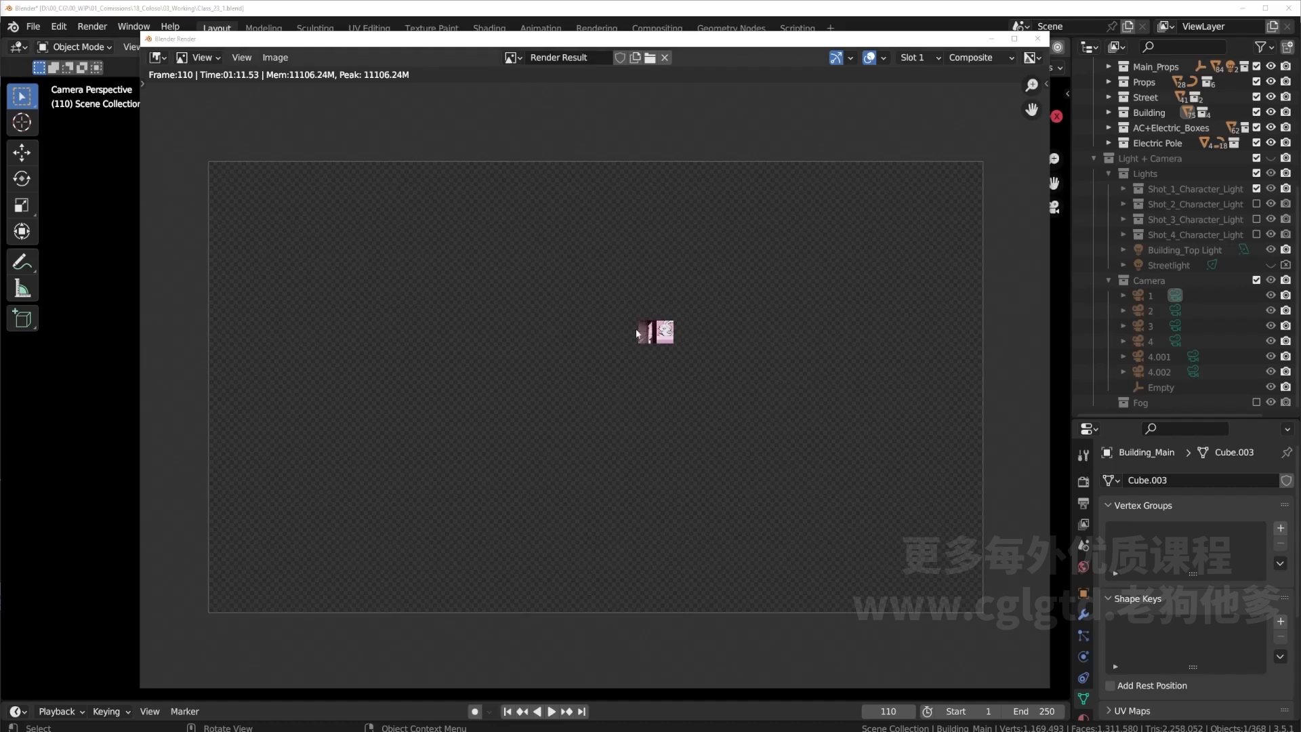
pyautogui.scroll(8, 635, 328)
pyautogui.scroll(-9, 637, 341)
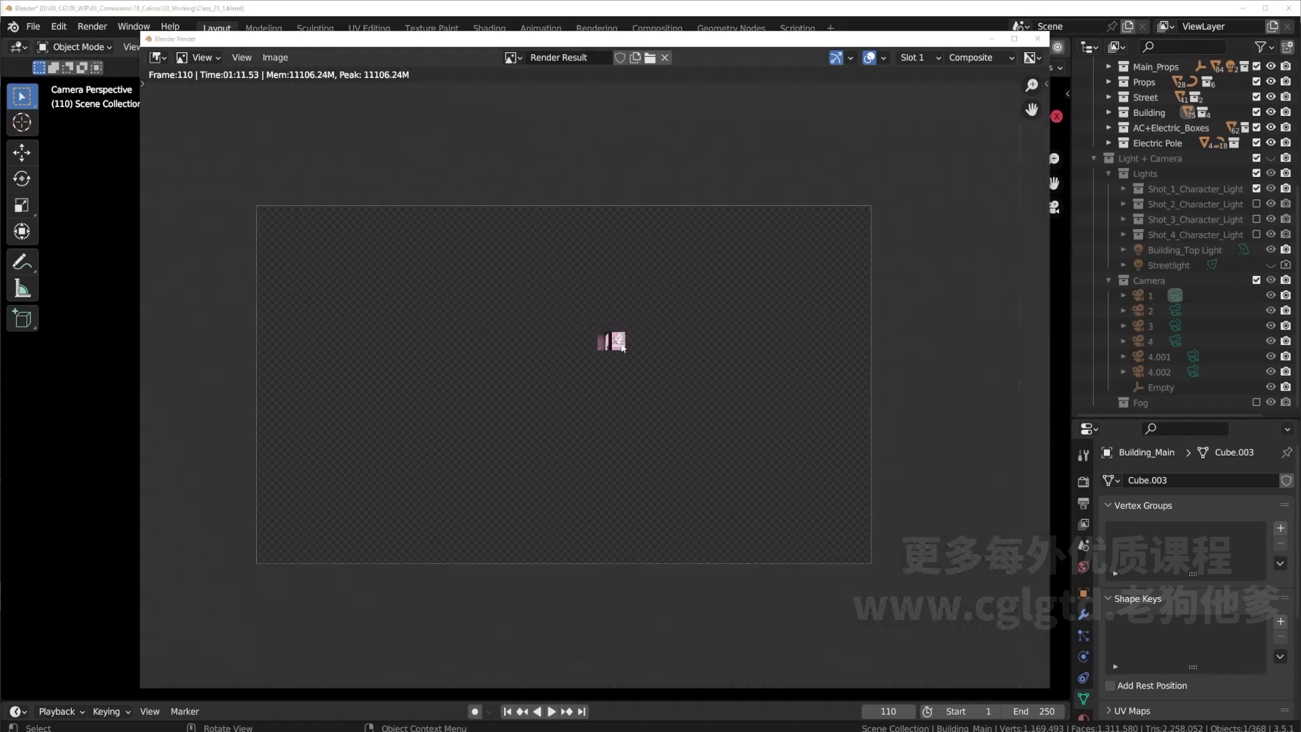
pyautogui.scroll(1, 615, 341)
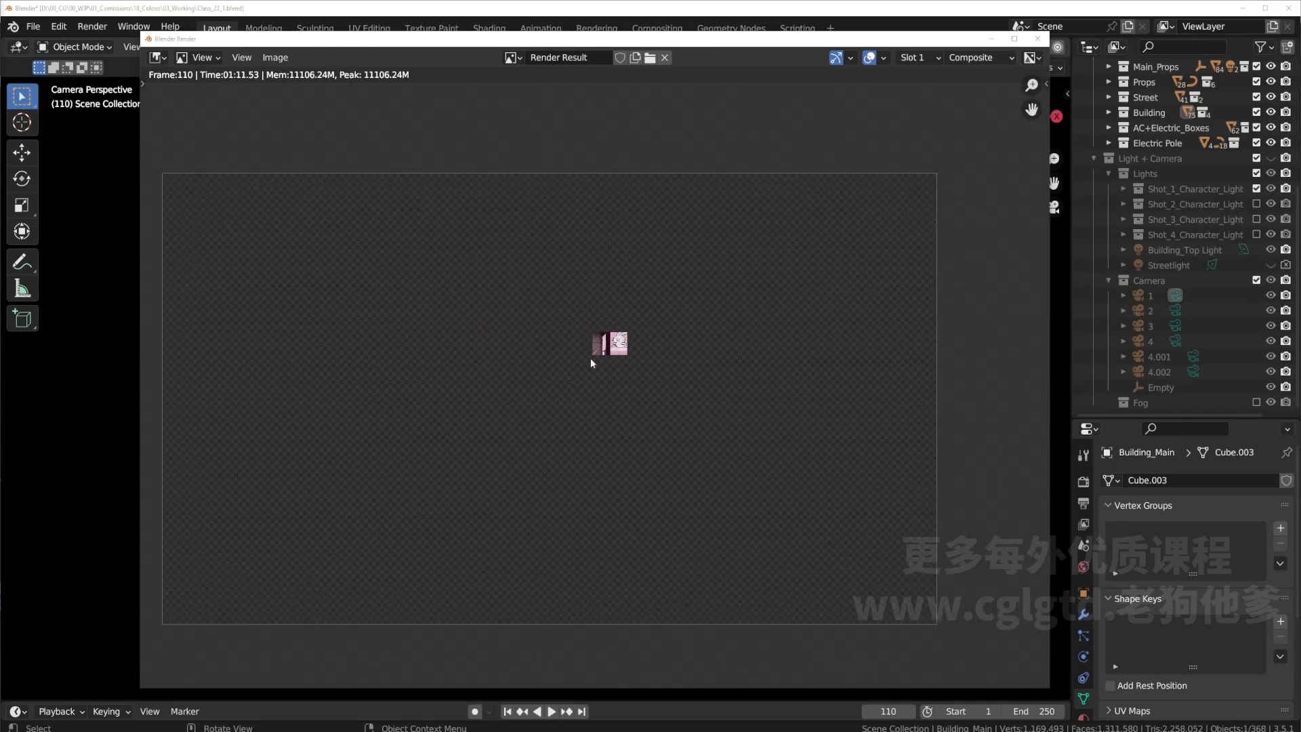
# Open the Save As dialog for the region render and try the OpenEXR file format.
pyautogui.click(275, 57)
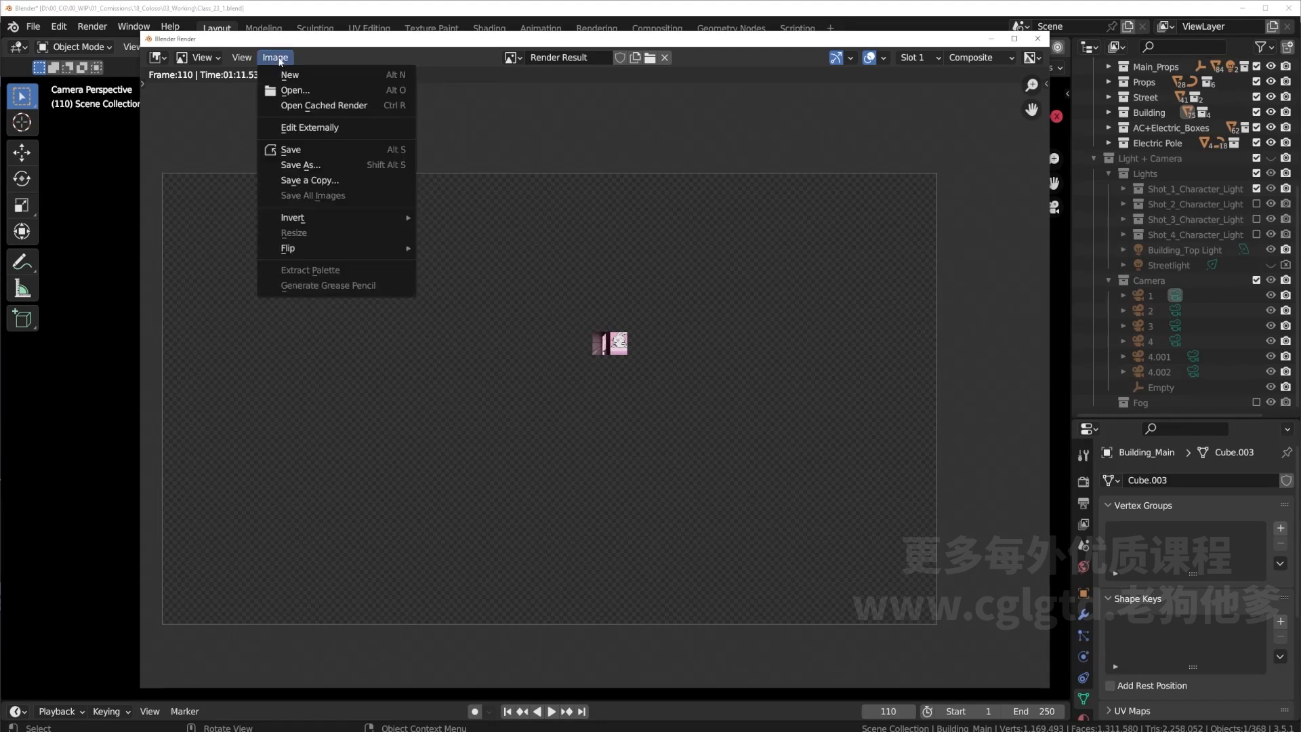
pyautogui.click(309, 165)
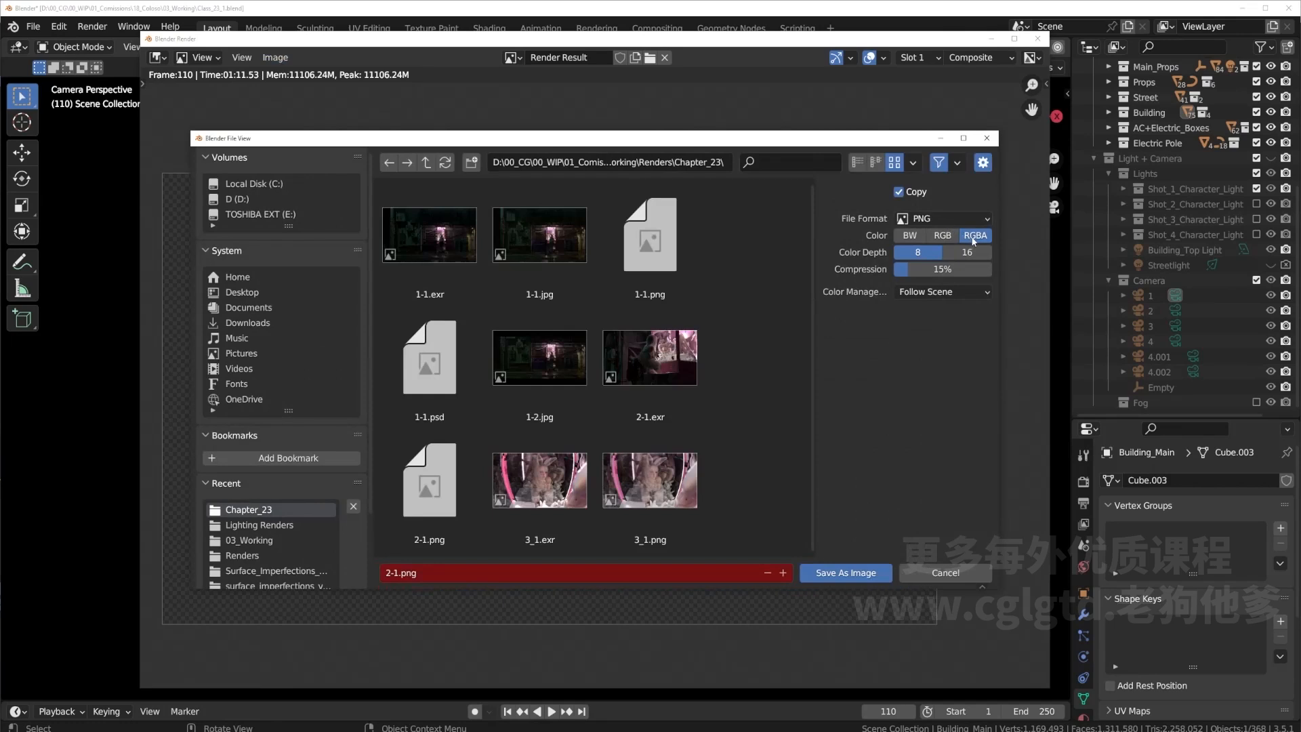
pyautogui.click(942, 218)
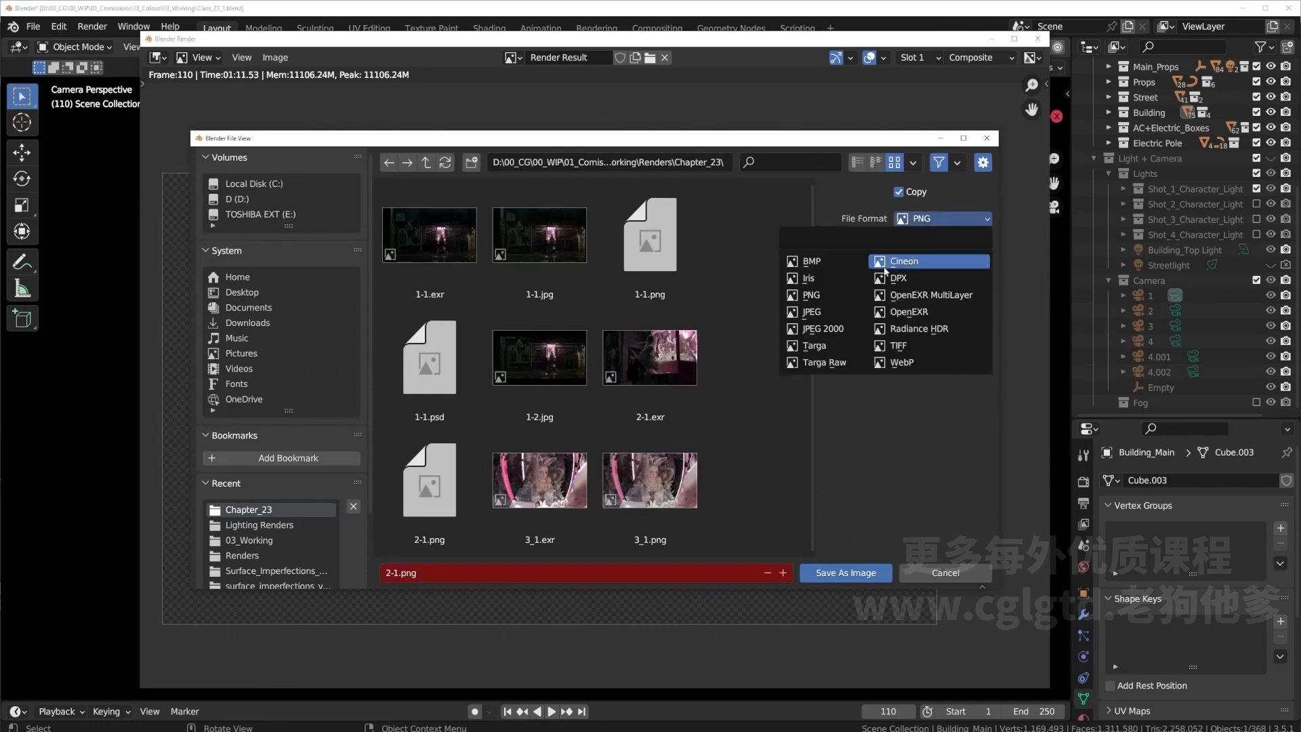
pyautogui.click(935, 312)
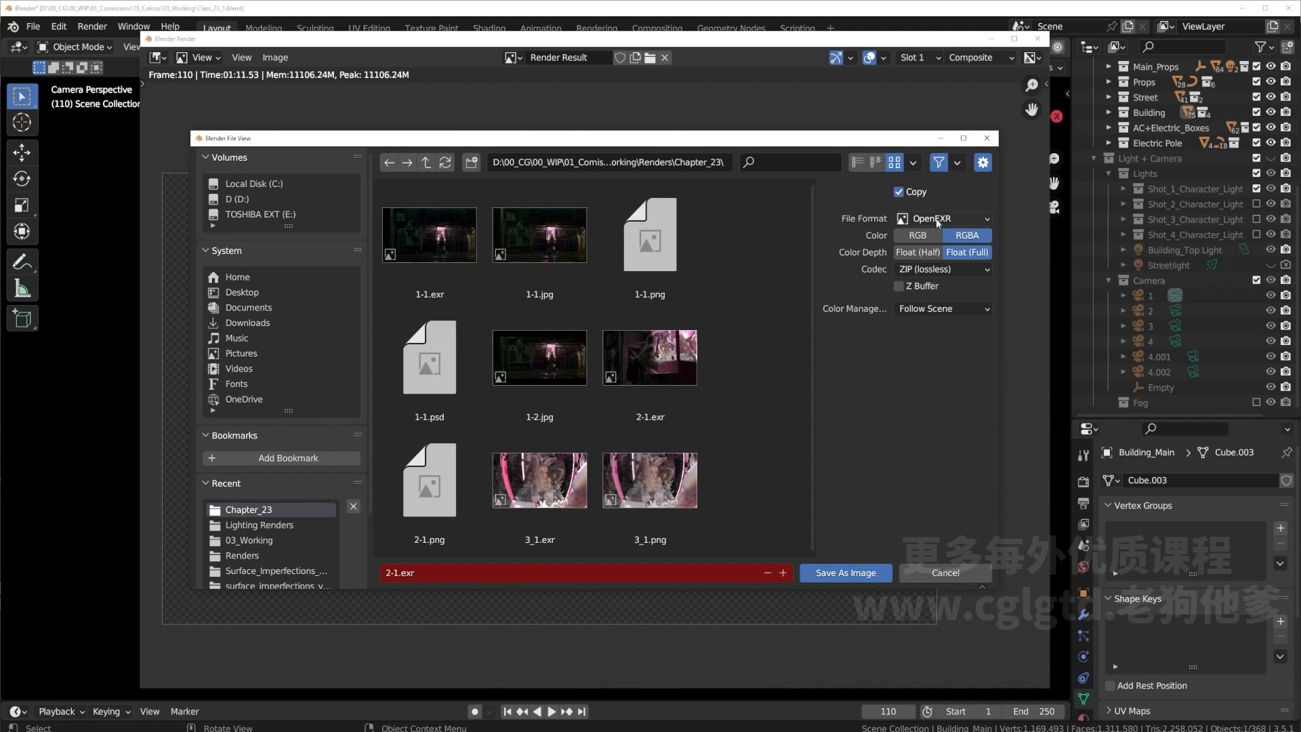
pyautogui.moveTo(728, 142); pyautogui.dragTo(768, 529)
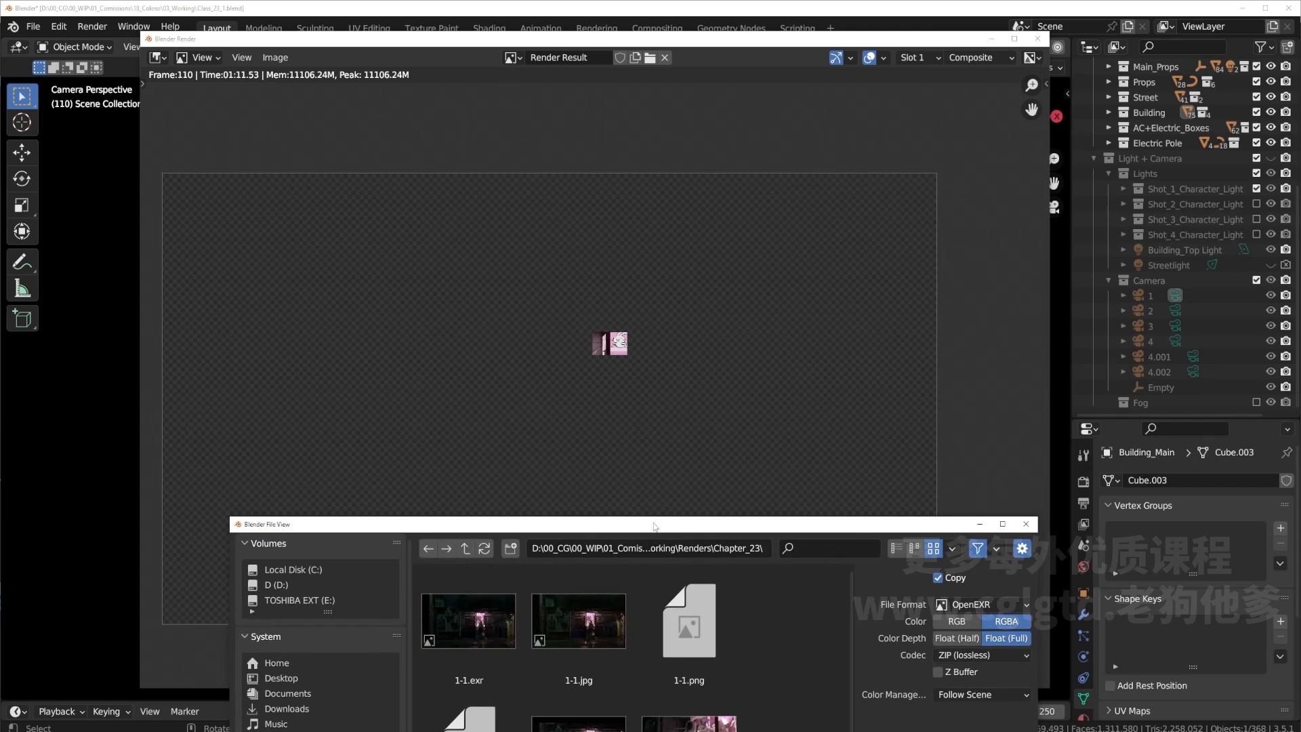
pyautogui.moveTo(649, 528); pyautogui.dragTo(541, 169)
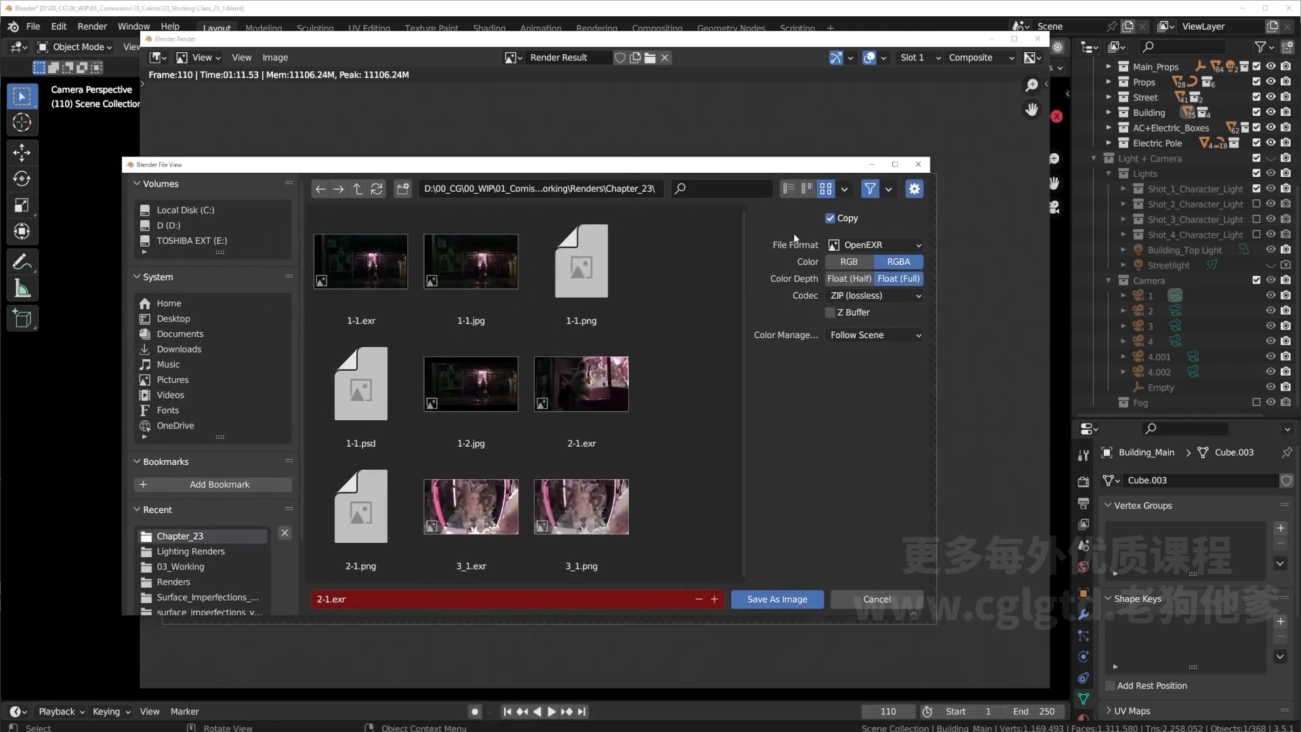
# Set the export to PNG with RGBA color, a color depth of 8 and 100% compression.
pyautogui.click(864, 246)
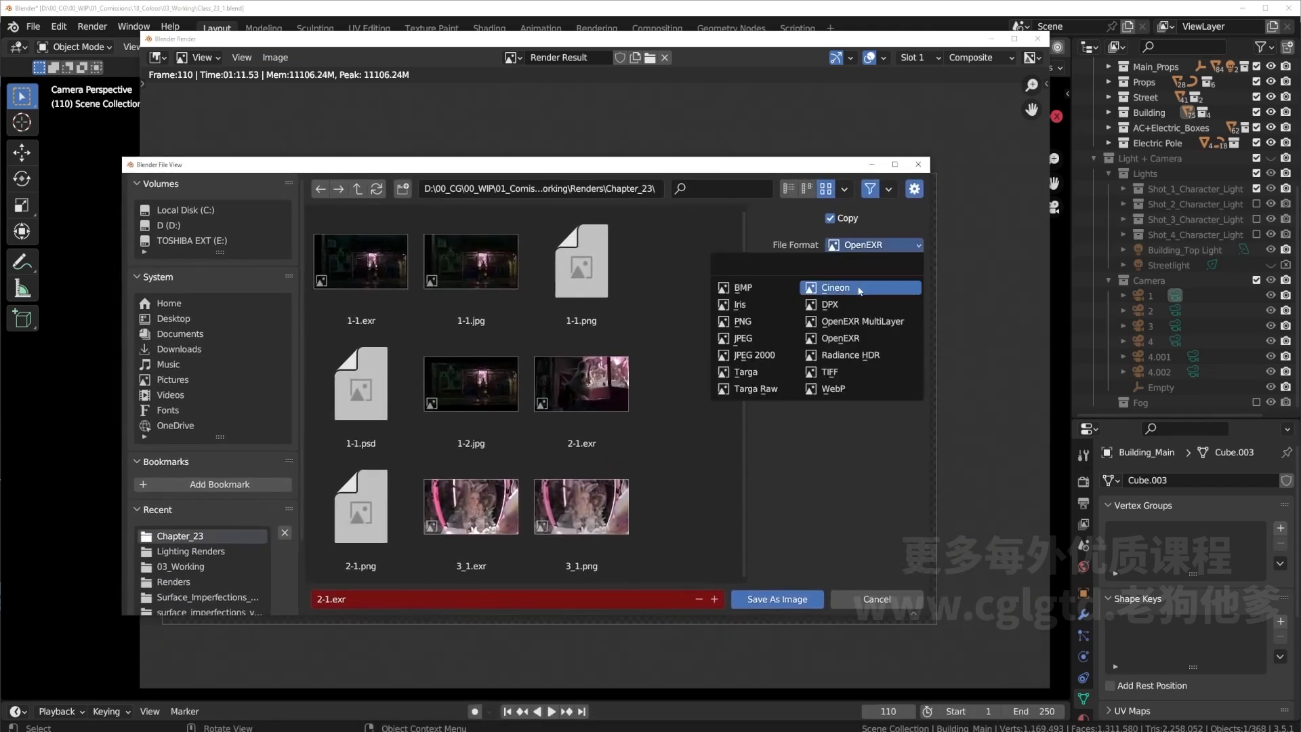
pyautogui.click(742, 322)
pyautogui.click(896, 279)
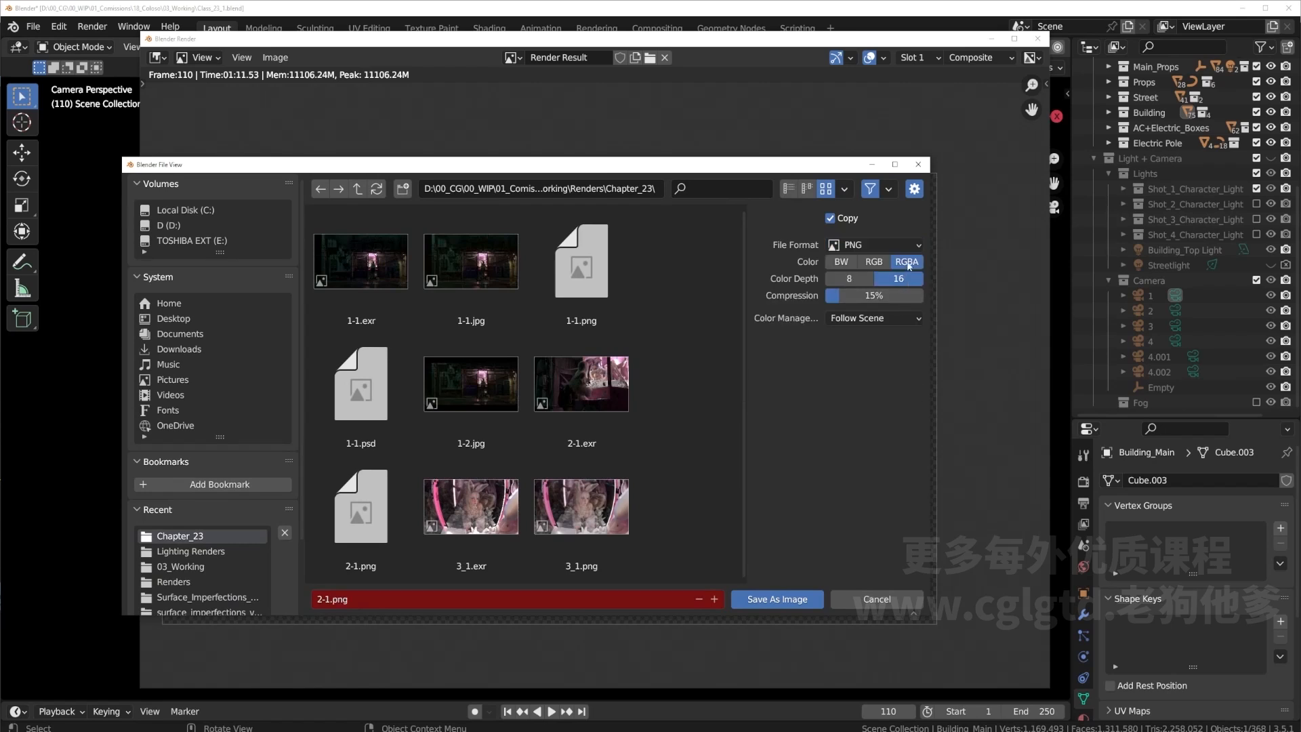
pyautogui.click(850, 278)
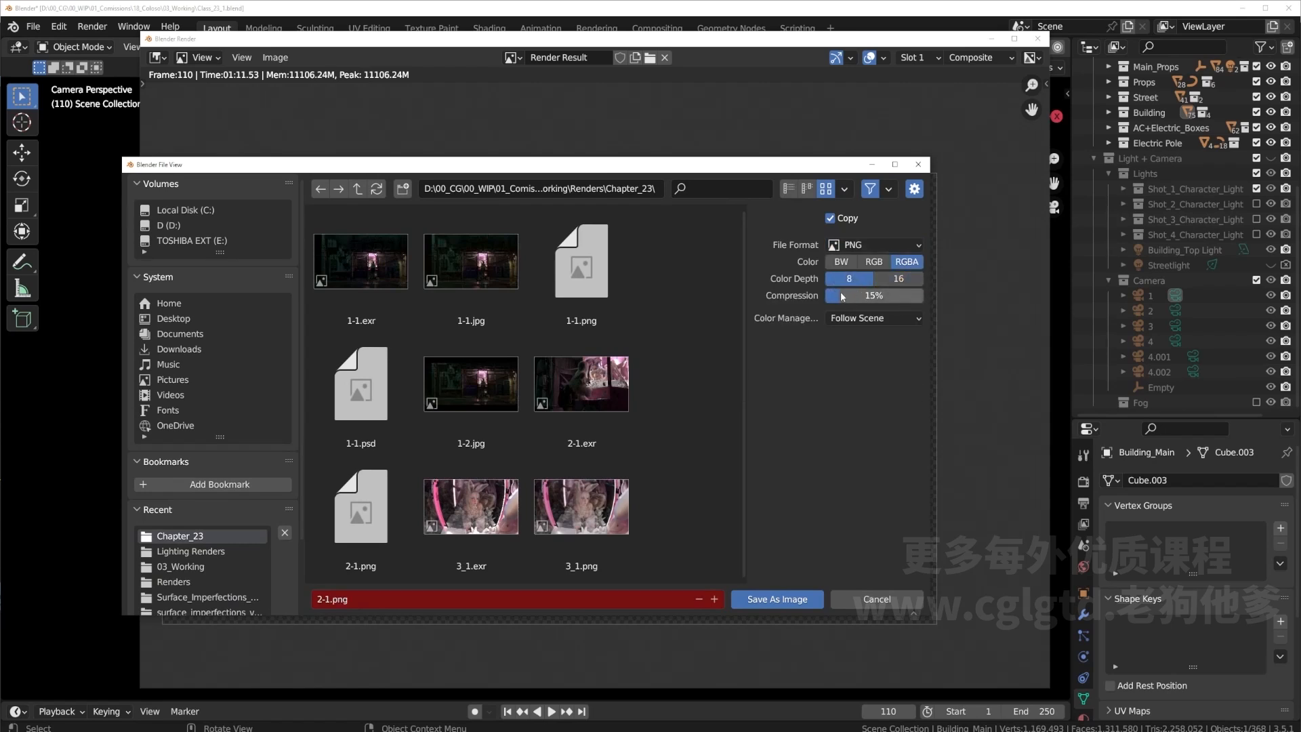
pyautogui.moveTo(843, 296); pyautogui.dragTo(923, 296)
# Name the region render 1-x.png and save it in the Chapter_23 folder.
pyautogui.click(337, 598)
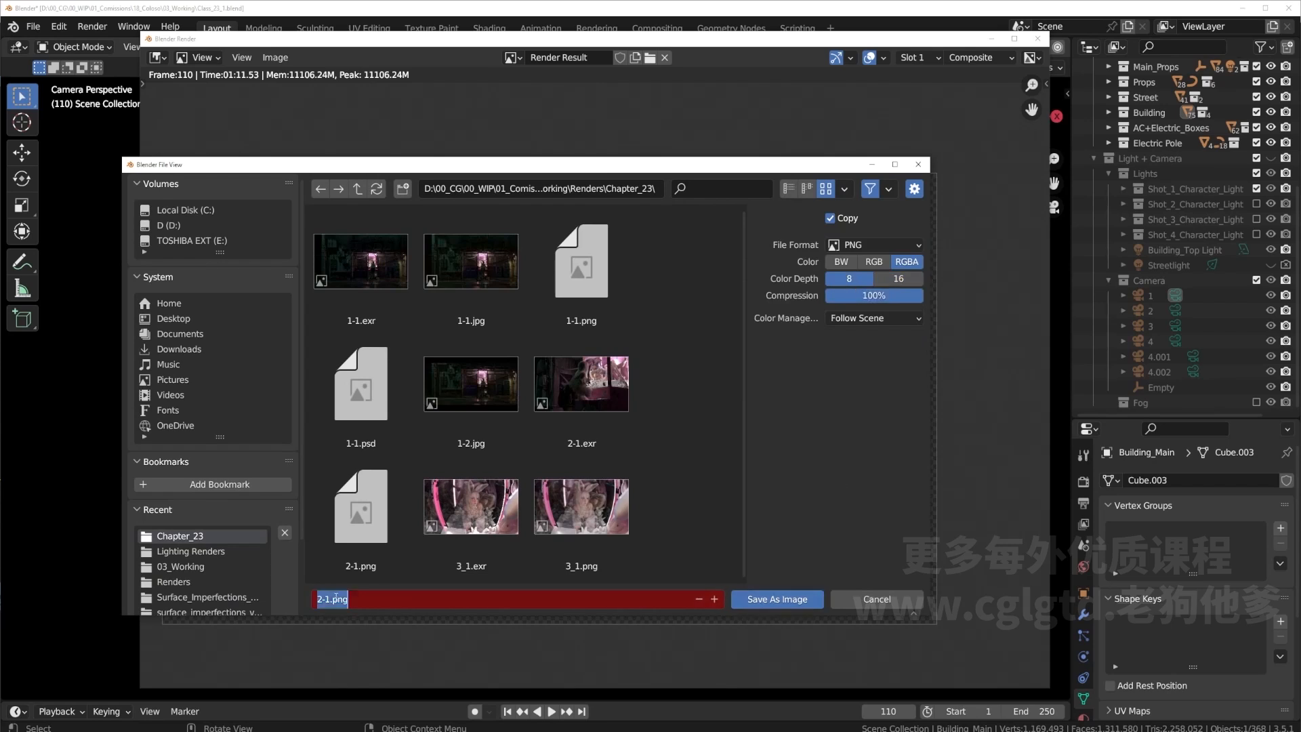
pyautogui.write('1')
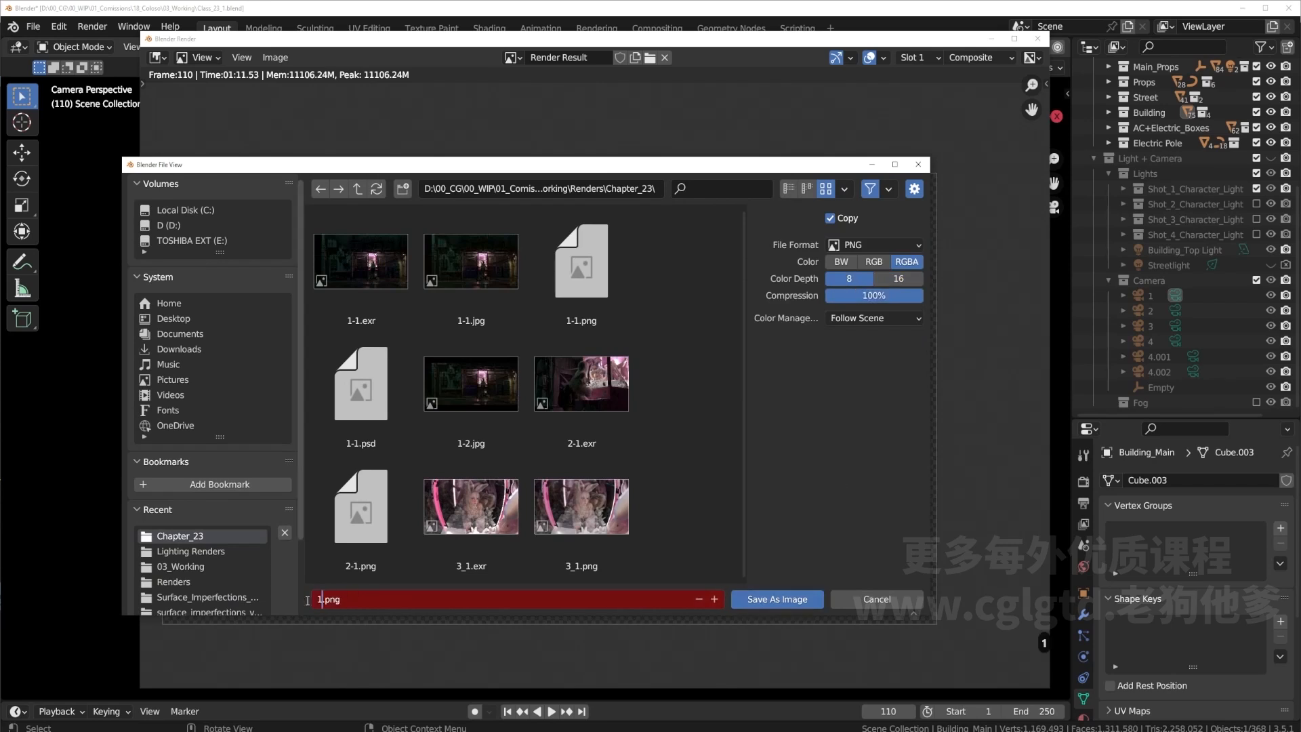
pyautogui.press('BackSpace')
pyautogui.write('-x')
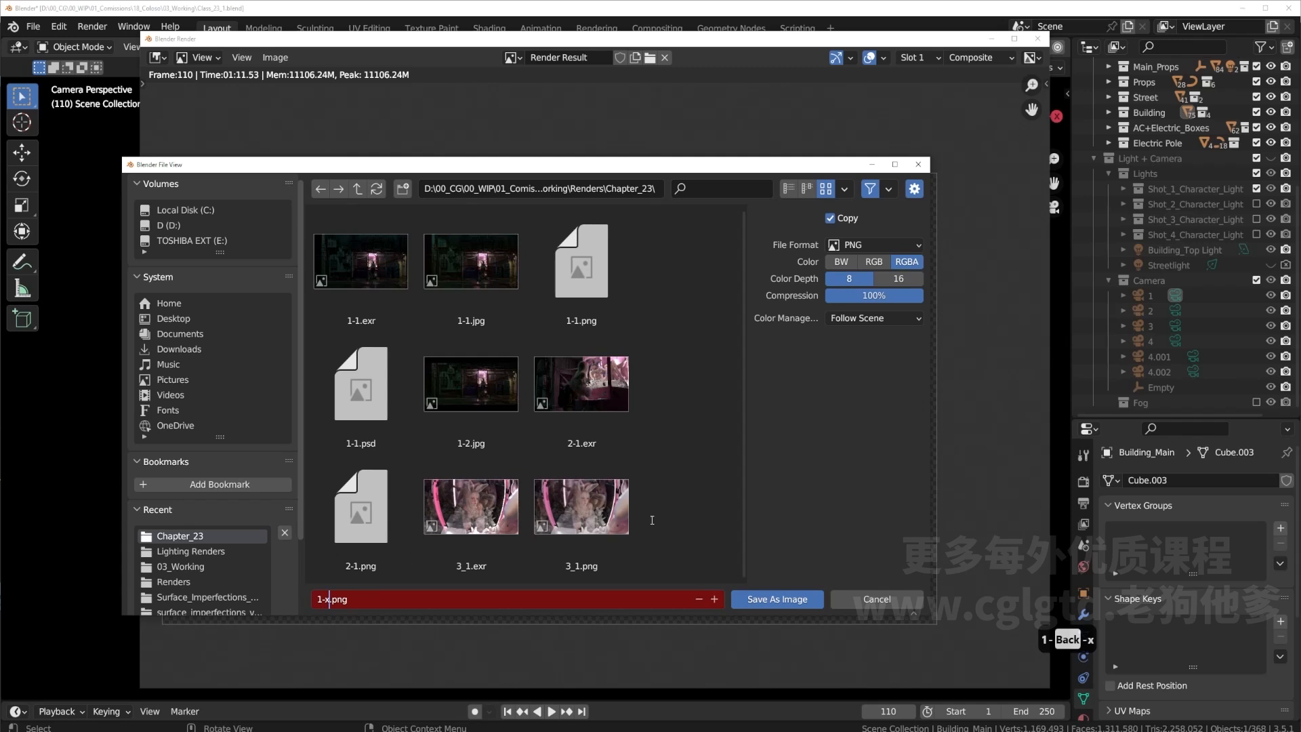
pyautogui.click(806, 597)
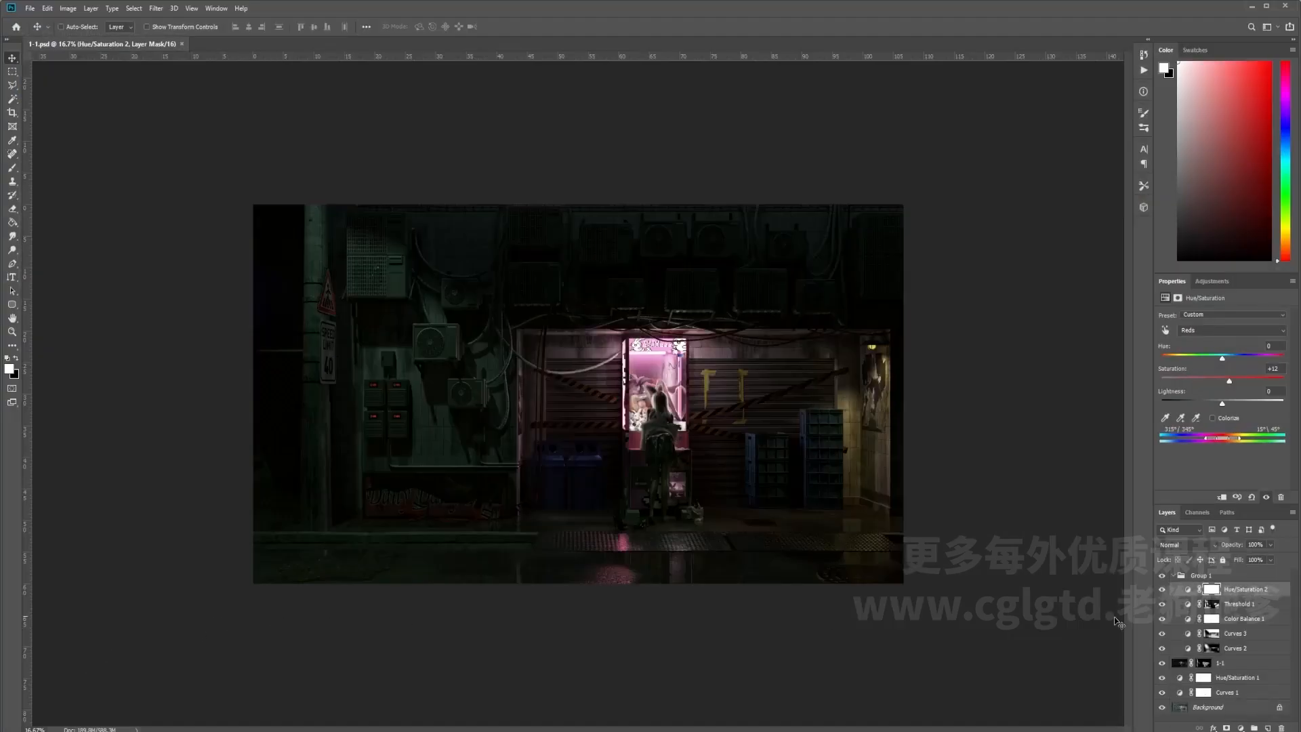
# Select Group 1 in Photoshop's 1-1.psd, try placing 1-x.png from the Chapter_23 folder above it, and undo the placement.
pyautogui.click(1232, 577)
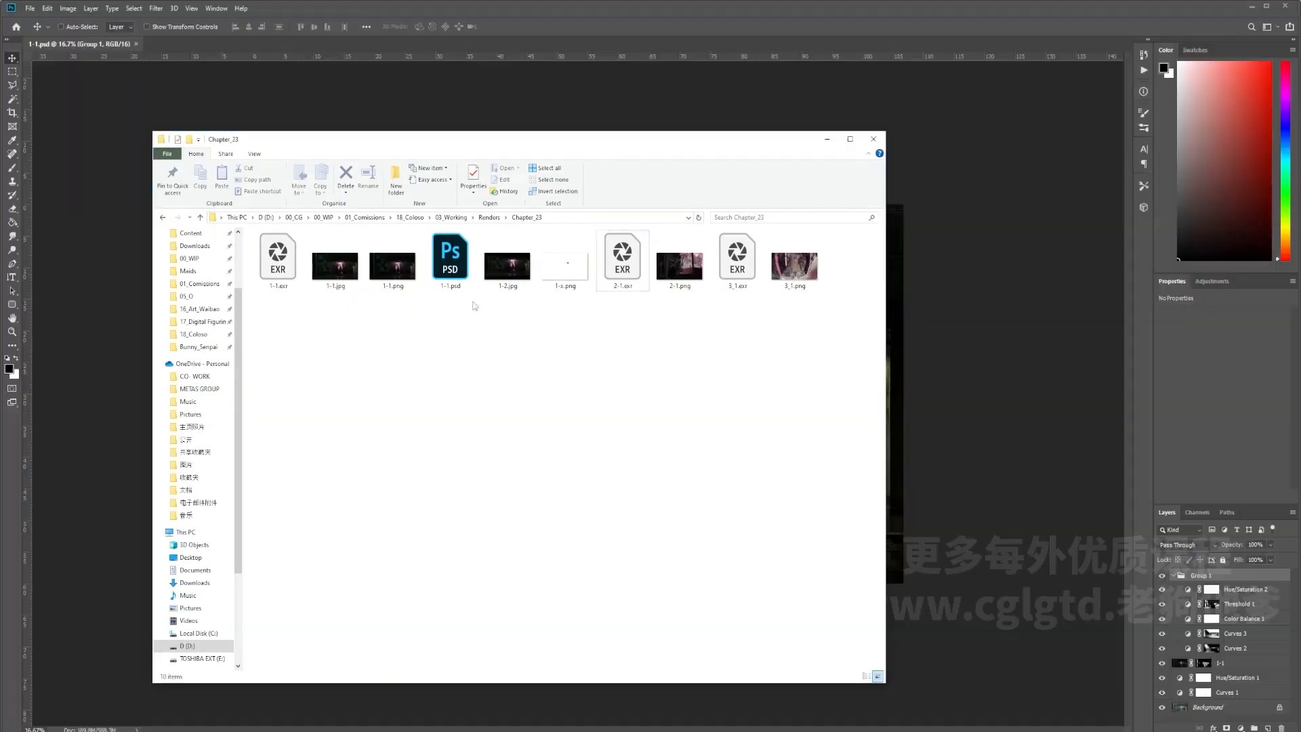
pyautogui.click(566, 268)
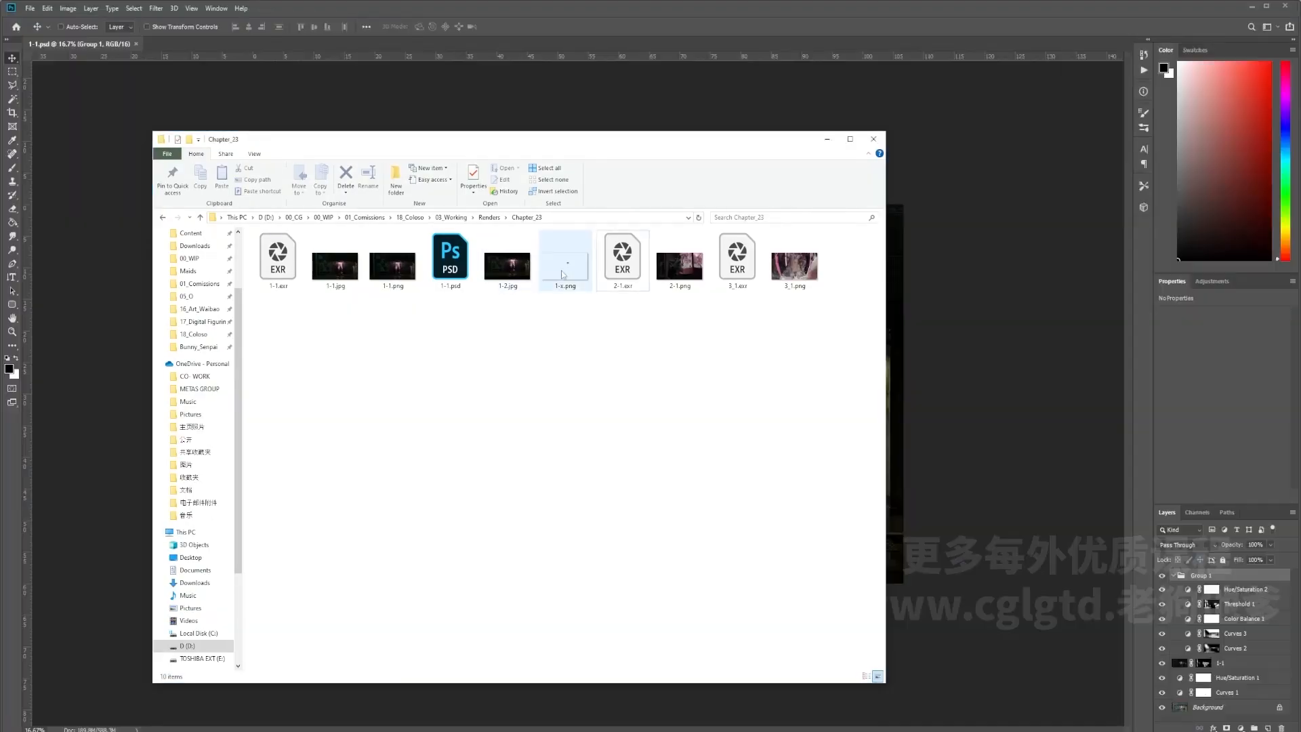
pyautogui.moveTo(565, 274); pyautogui.dragTo(892, 304)
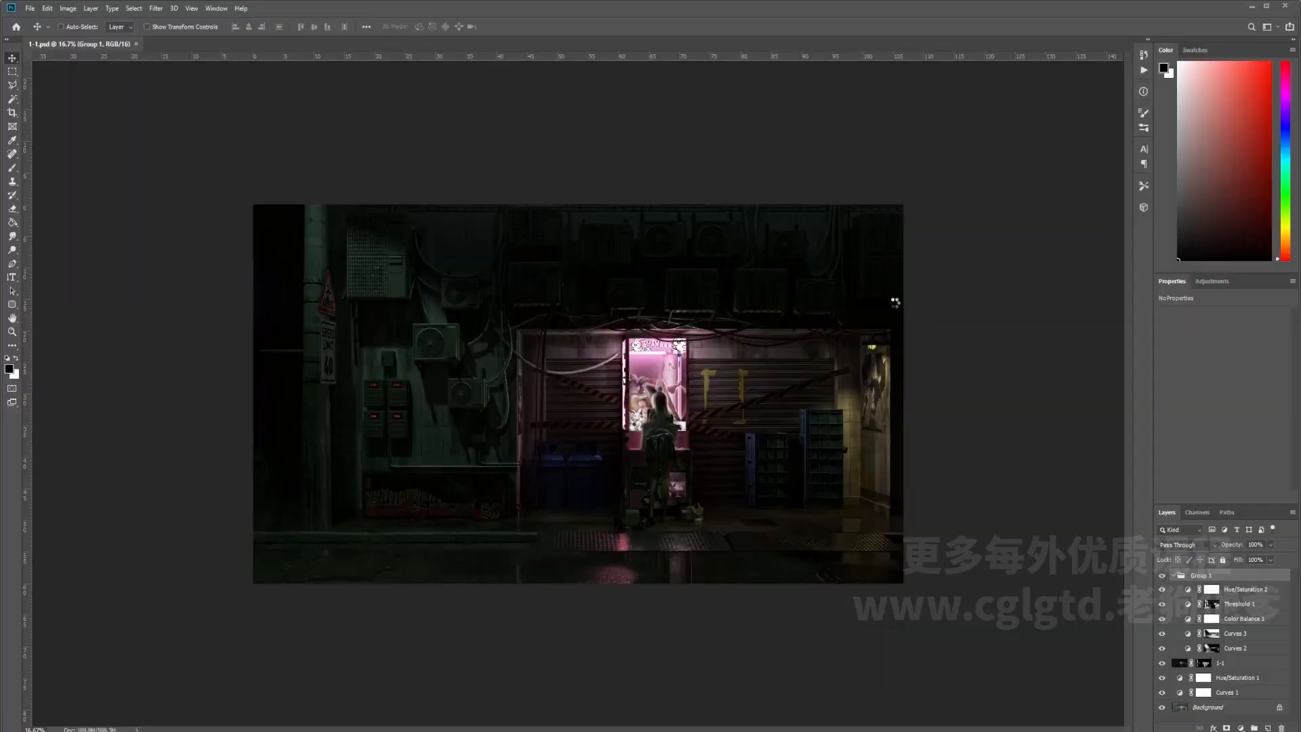
pyautogui.click(12, 61)
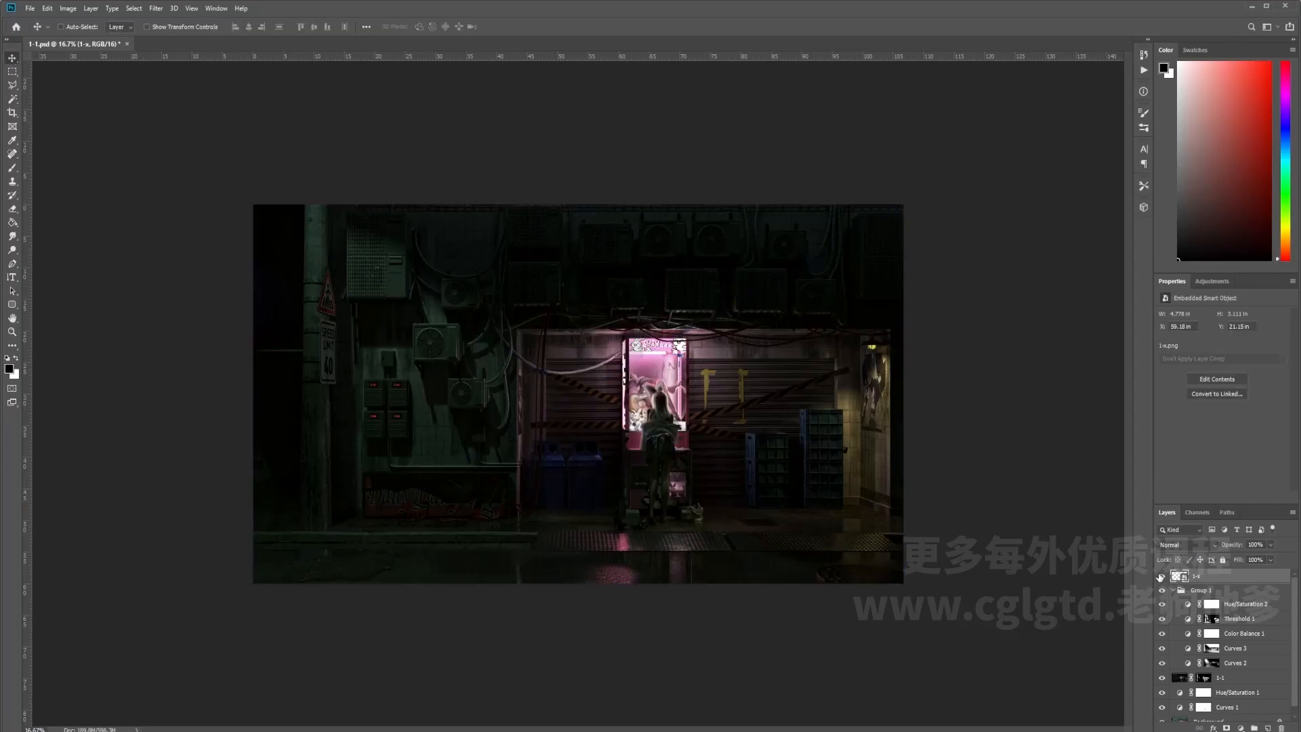
pyautogui.hotkey('ctrl', 'z')
# Place 1-x.png from the Chapter_23 folder above Group 1 in 1-1.psd at 100% scale, aligned with the full canvas.
pyautogui.hotkey('alt', 'Tab')
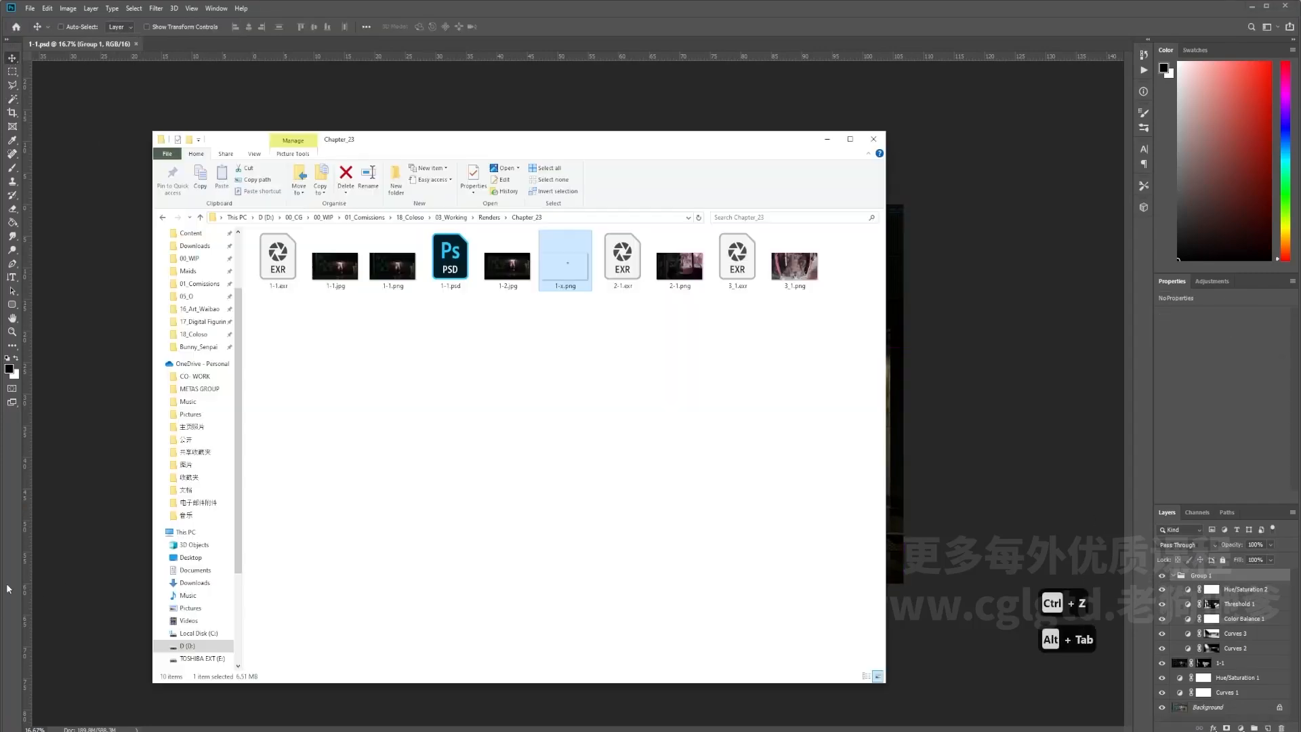
pyautogui.moveTo(573, 142); pyautogui.dragTo(235, 182)
pyautogui.moveTo(232, 303); pyautogui.dragTo(633, 332)
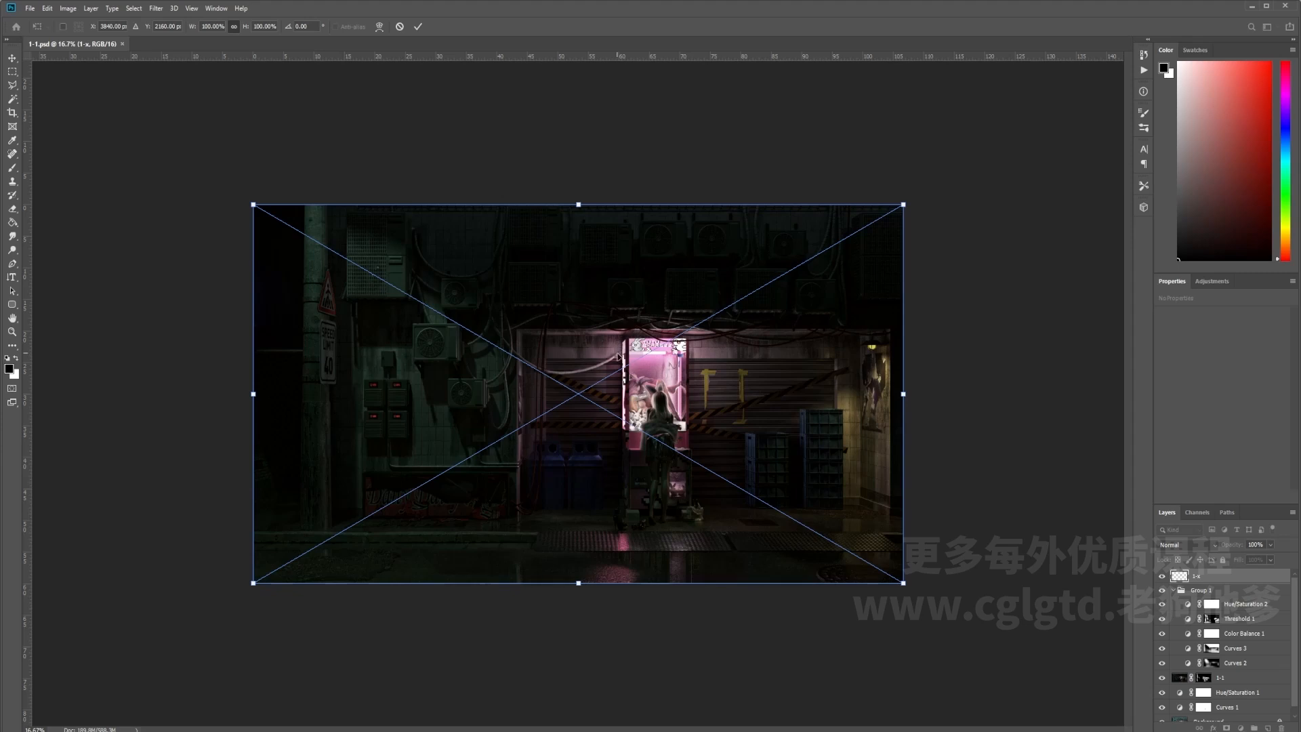
pyautogui.hotkey('ctrl', '=')
pyautogui.hotkey('ctrl', '=')
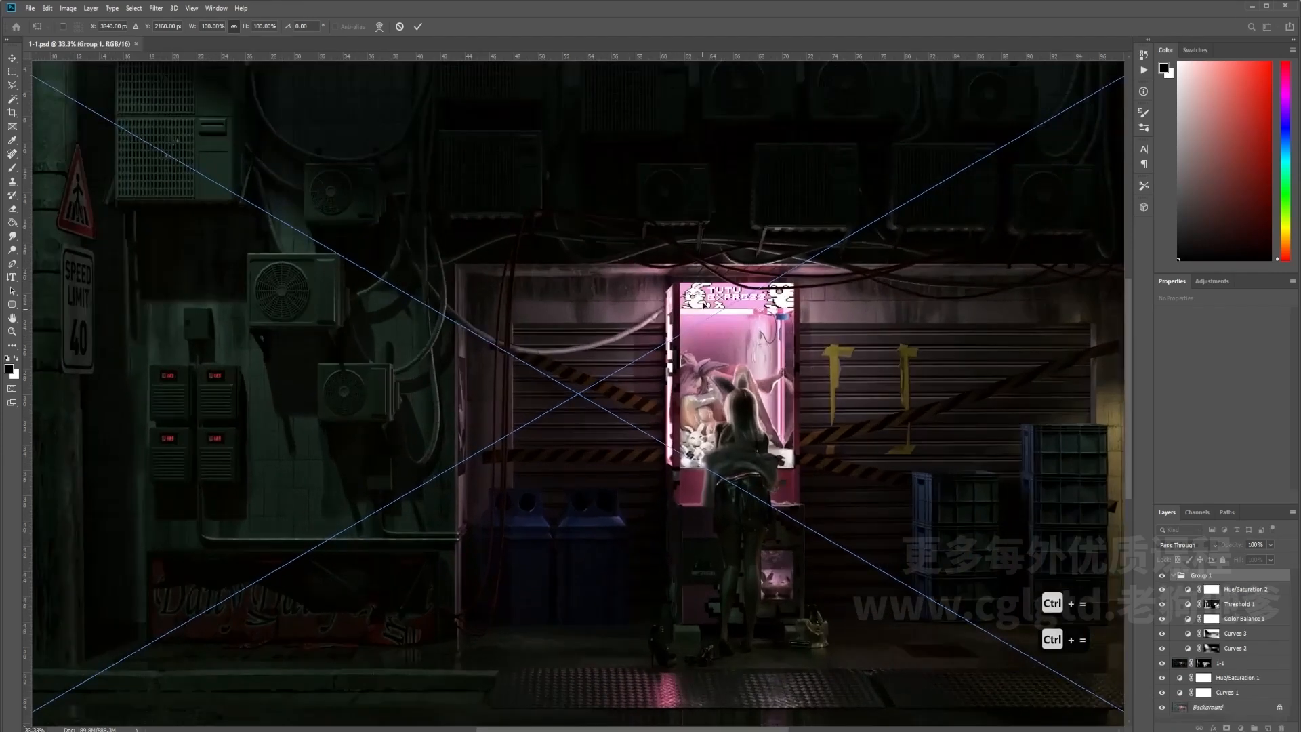
pyautogui.click(13, 59)
pyautogui.hotkey('ctrl', '=')
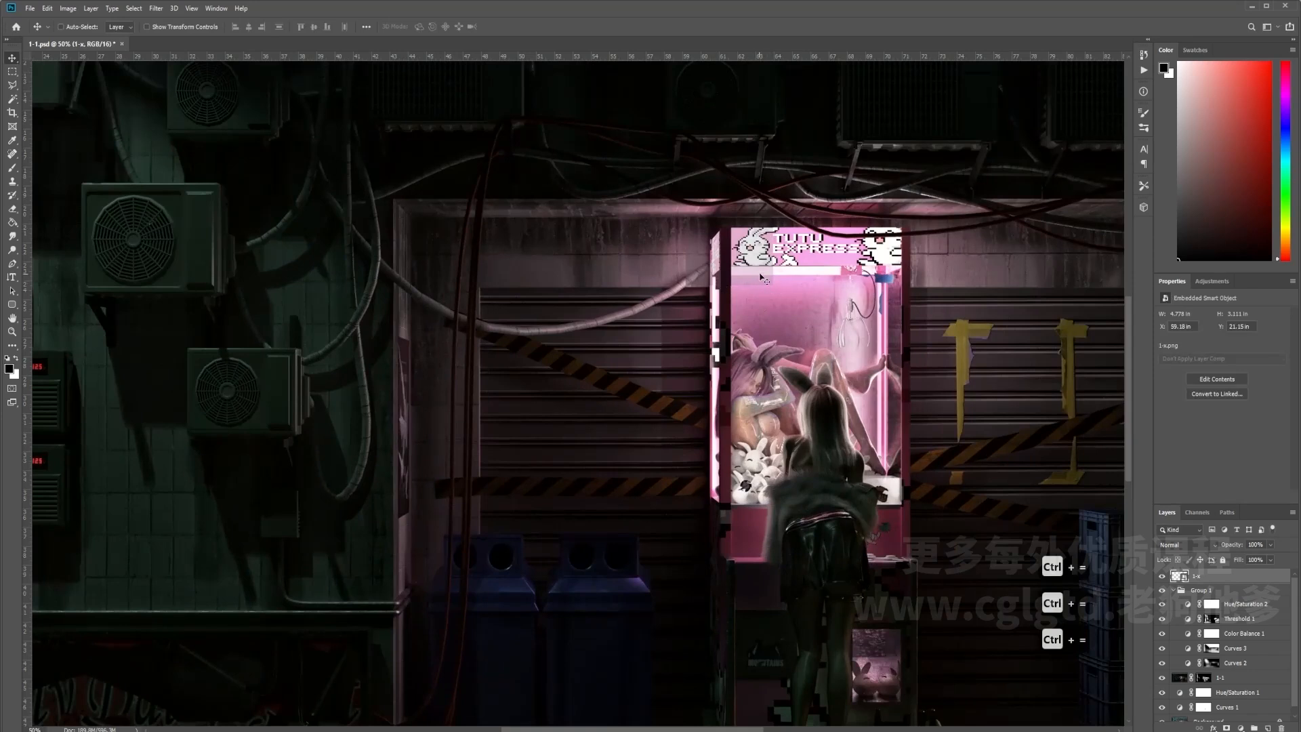
# Toggle the visibility of the 1-x layer to compare the vending machine with and without the patch.
pyautogui.click(1162, 577)
pyautogui.click(1163, 577)
pyautogui.click(1162, 577)
pyautogui.click(1162, 577)
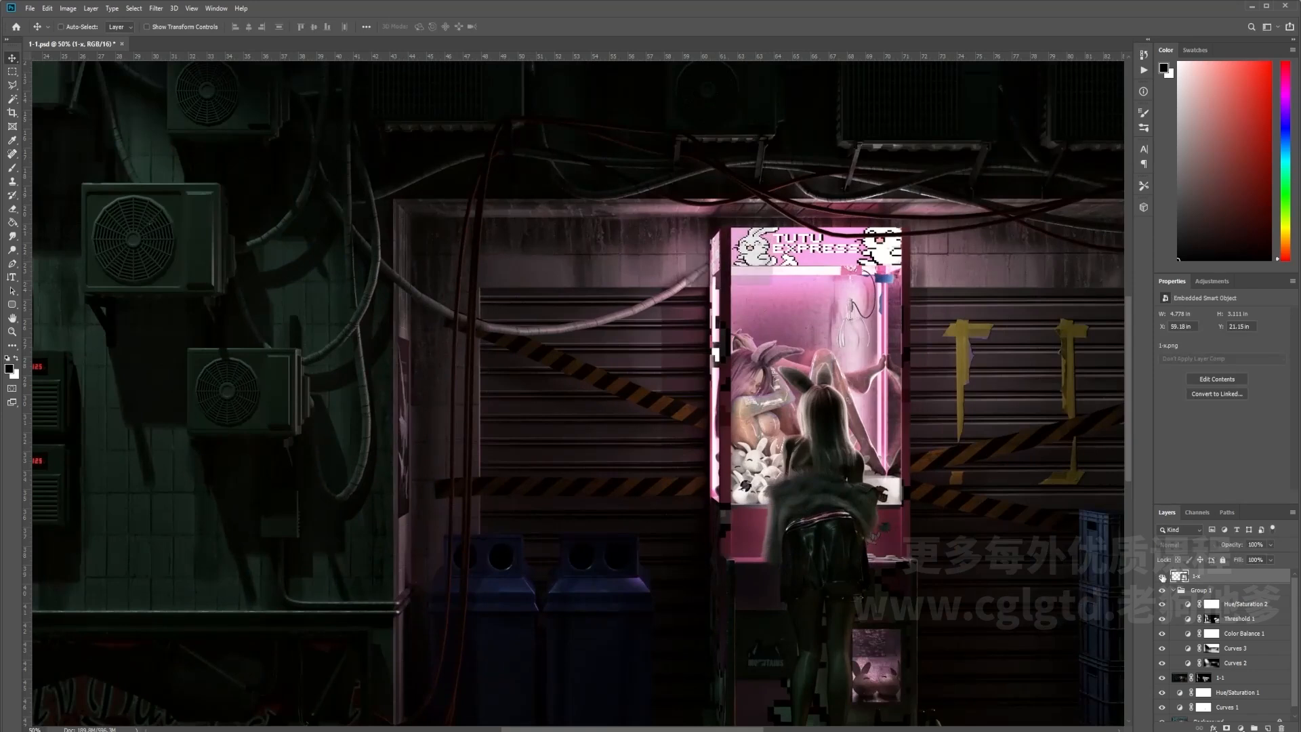
pyautogui.click(1163, 577)
pyautogui.click(1163, 577)
# Add a Levels adjustment clipped to the 1-x layer with midtones at 0.47, and check the patch against the whole image.
pyautogui.click(1240, 727)
pyautogui.click(1244, 583)
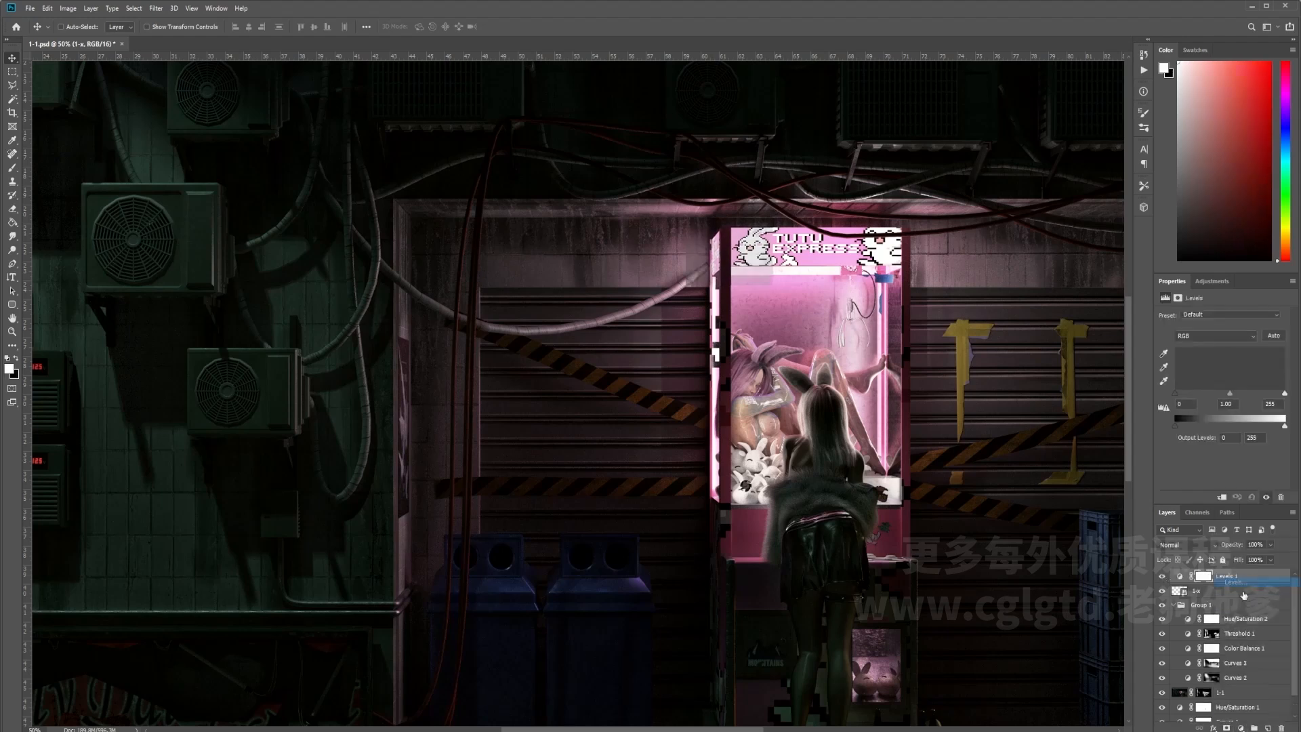
pyautogui.moveTo(1230, 395); pyautogui.dragTo(1255, 393)
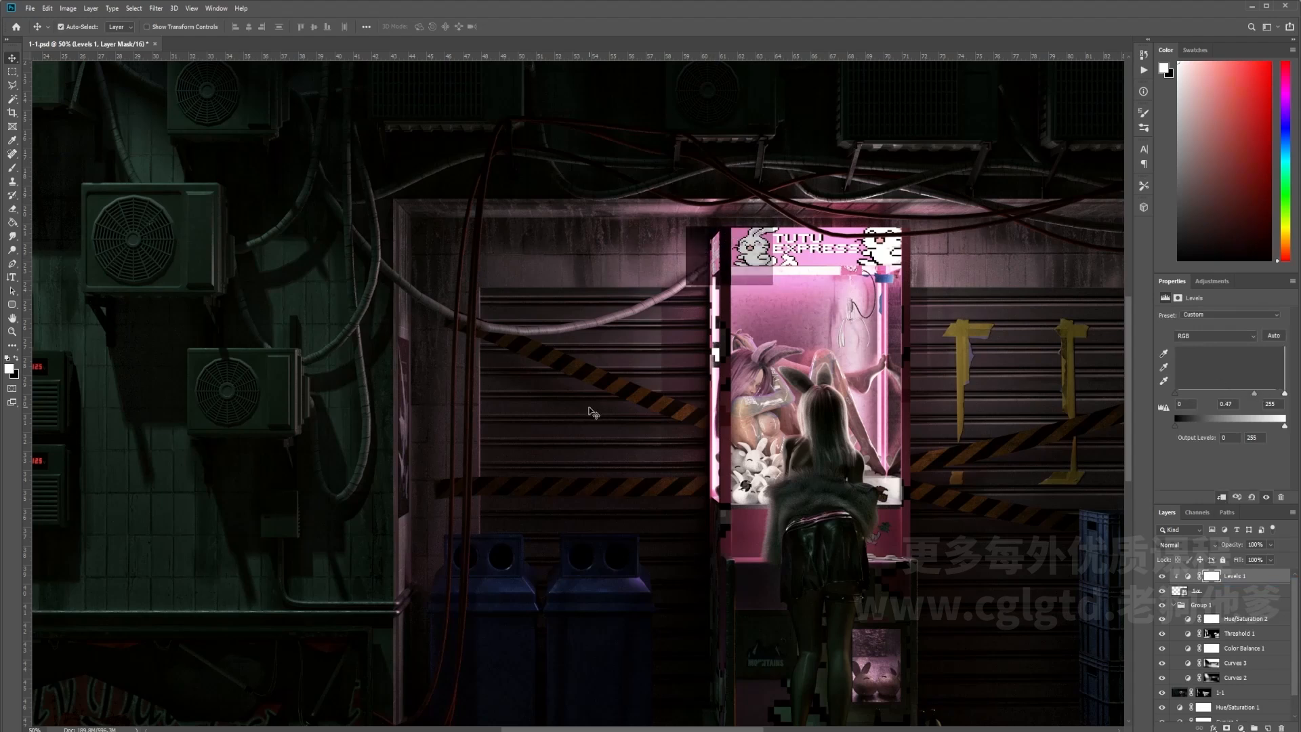
pyautogui.hotkey('ctrl', '-')
pyautogui.hotkey('ctrl', '-')
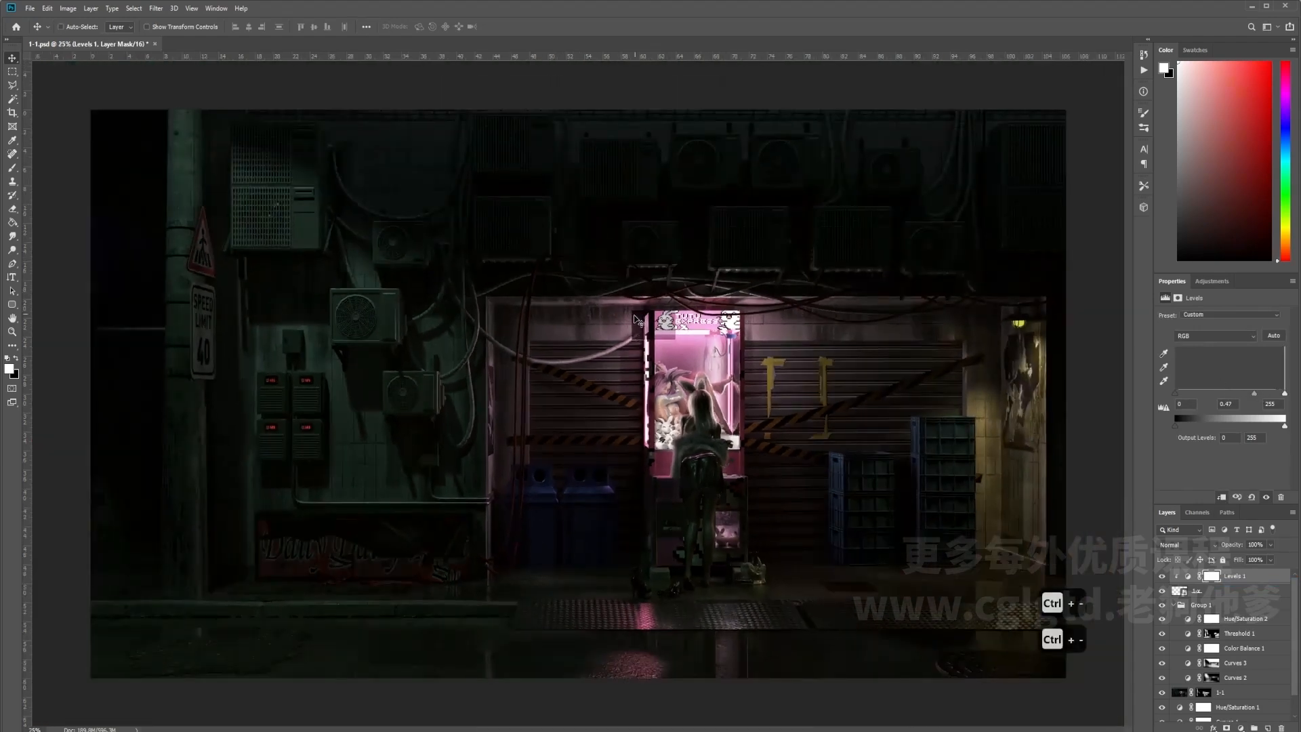
pyautogui.hotkey('ctrl', '-')
pyautogui.hotkey('ctrl', '=')
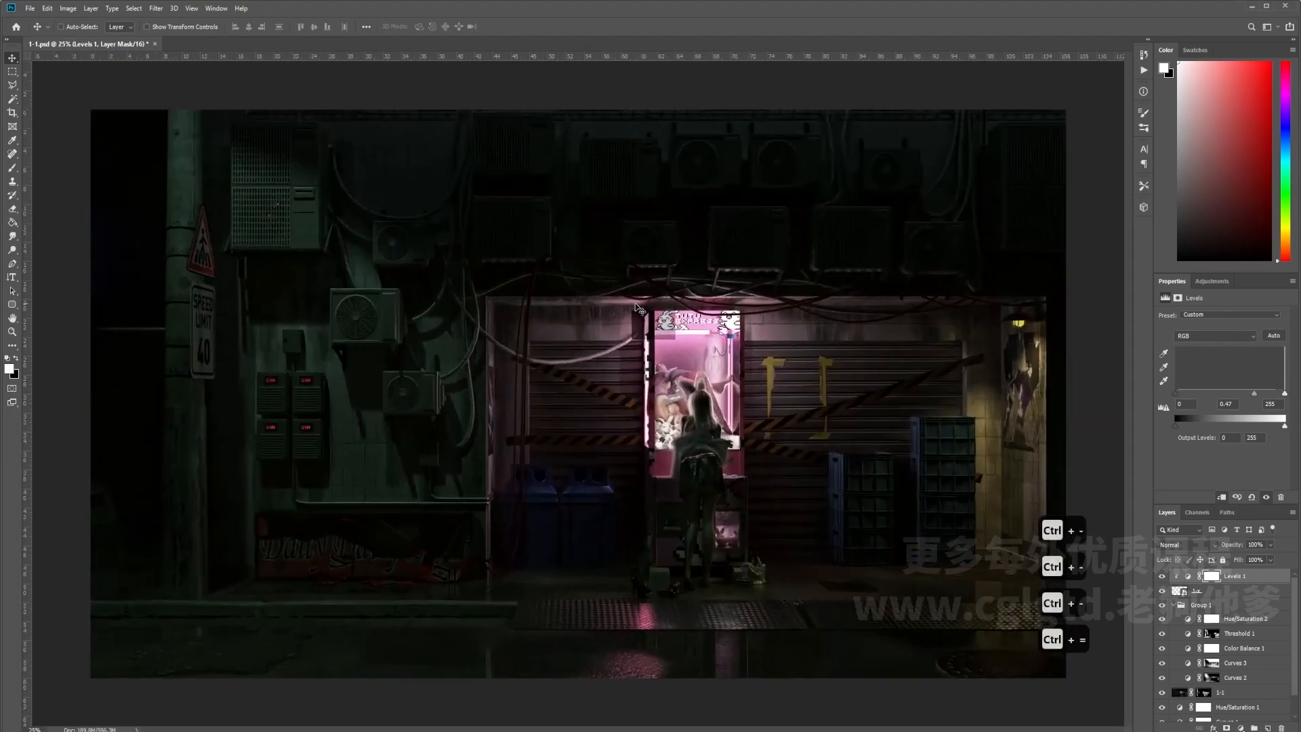